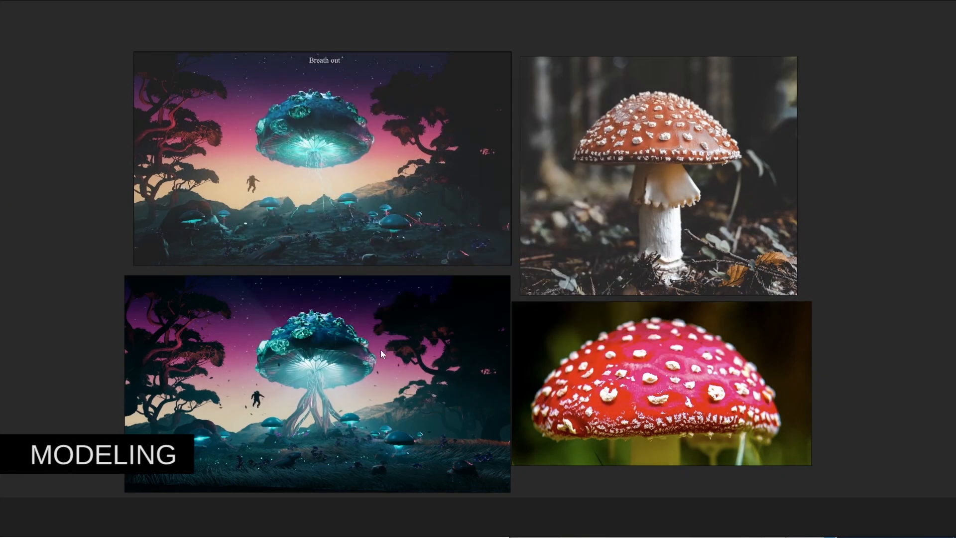
Switch to Cinema 4D and set the mushroom photo as the Front view's background picture, adjusting its Keep Aspect Ratio option.
key(alt+Tab)
key(alt+Tab)
key(alt+Tab)
key(alt+Tab)
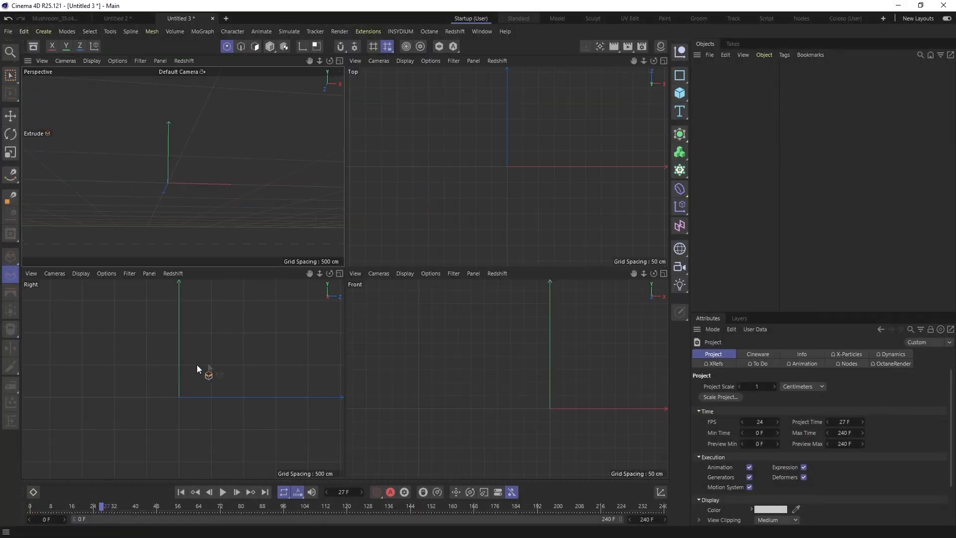
key(F4)
key(ctrl+d)
click(717, 250)
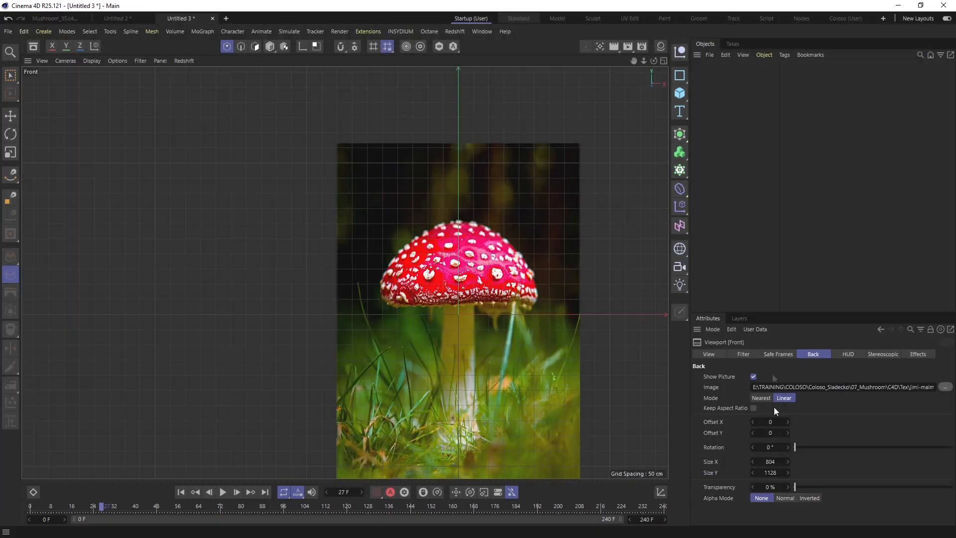
double_click(753, 408)
Trace the left half of the mushroom cap with a Bezier spline from its top centre around to the underside.
scroll(427, 251, up, 3)
scroll(427, 252, up, 1)
key(p)
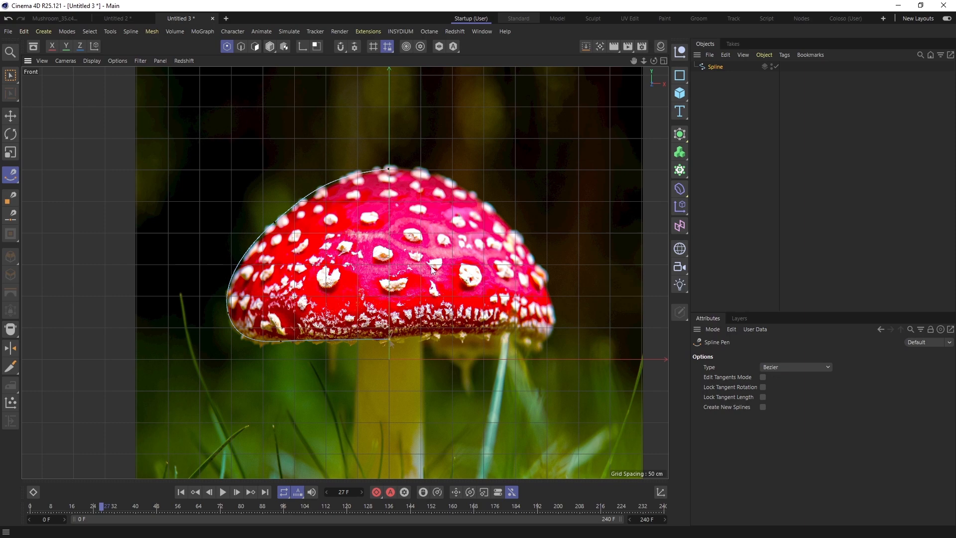
key(Escape)
scroll(390, 336, up, 2)
Enable snapping and align the spline's top end point with the vertical centre axis.
click(680, 133)
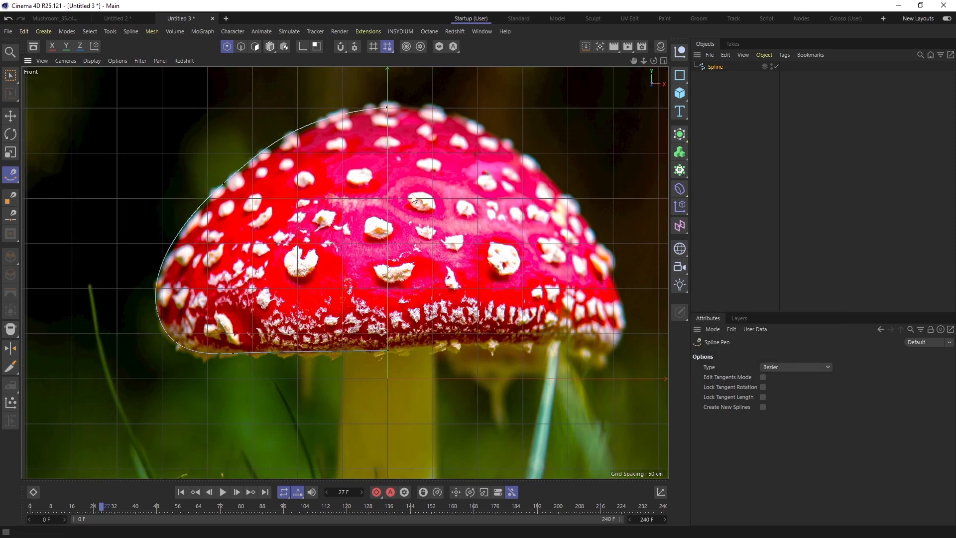
key(e)
key(ctrl+z)
key(shift+s)
key(e)
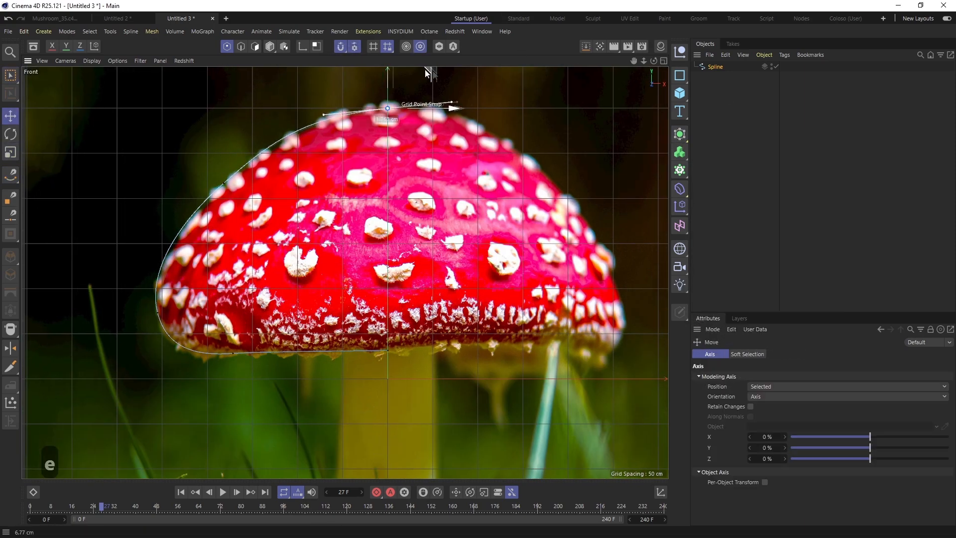
Revolve the cap profile spline with a Lathe generator.
click(680, 152)
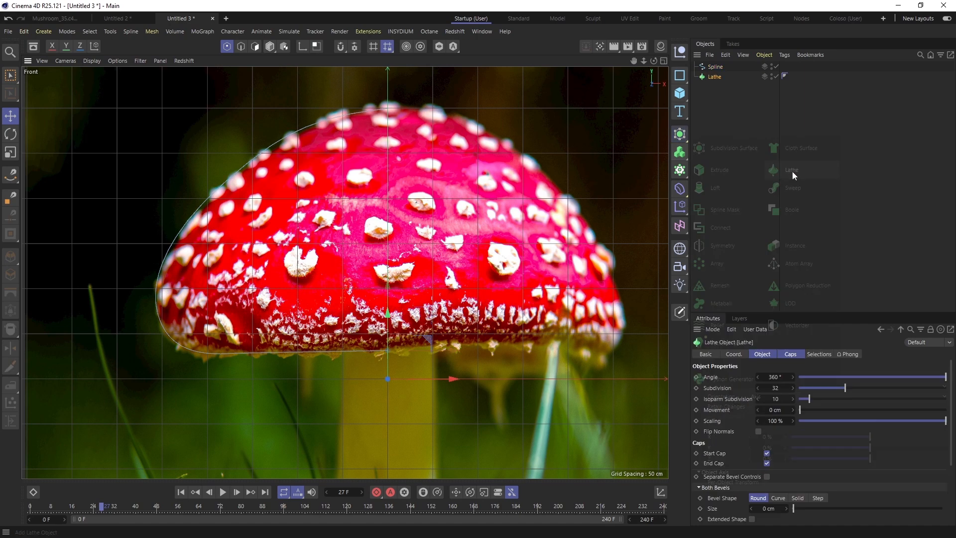
alt+click(793, 170)
key(F1)
Reshape the lower points of the profile spline with the Lathe disabled to give the cap a hollow underside.
key(F4)
key(q)
click(251, 345)
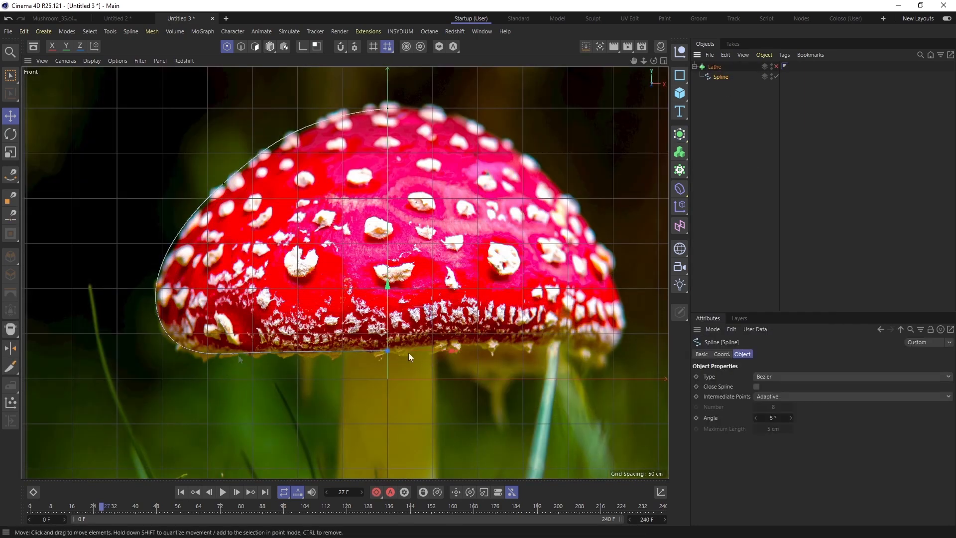
key(e)
click(210, 347)
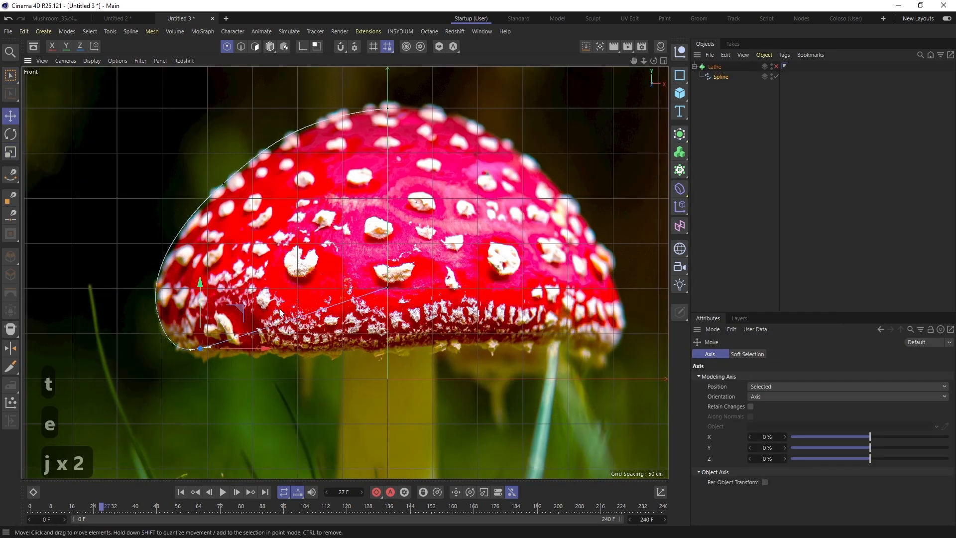
key(k)
key(k)
key(Escape)
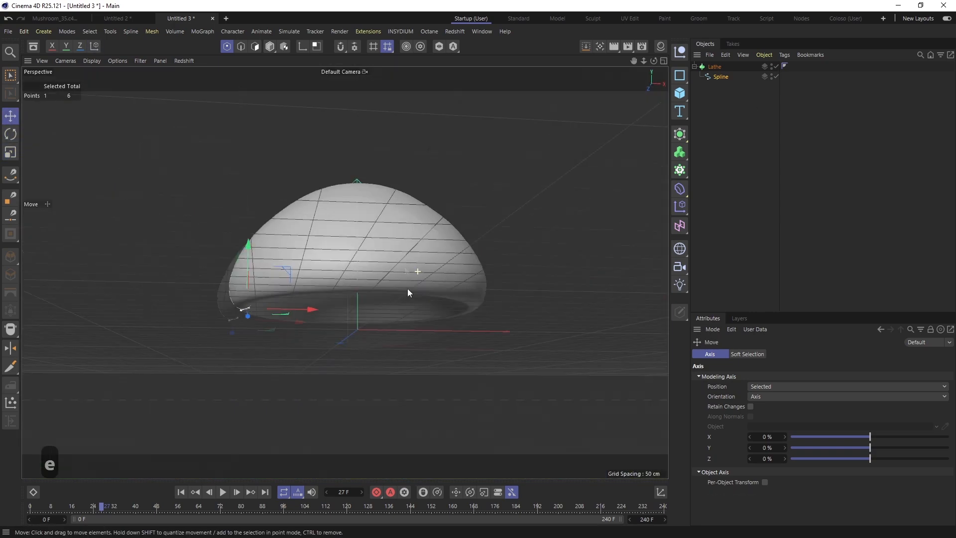
Add a Subdivision Surface object and compare the cap with the reference images.
alt+drag(408, 288, 467, 267)
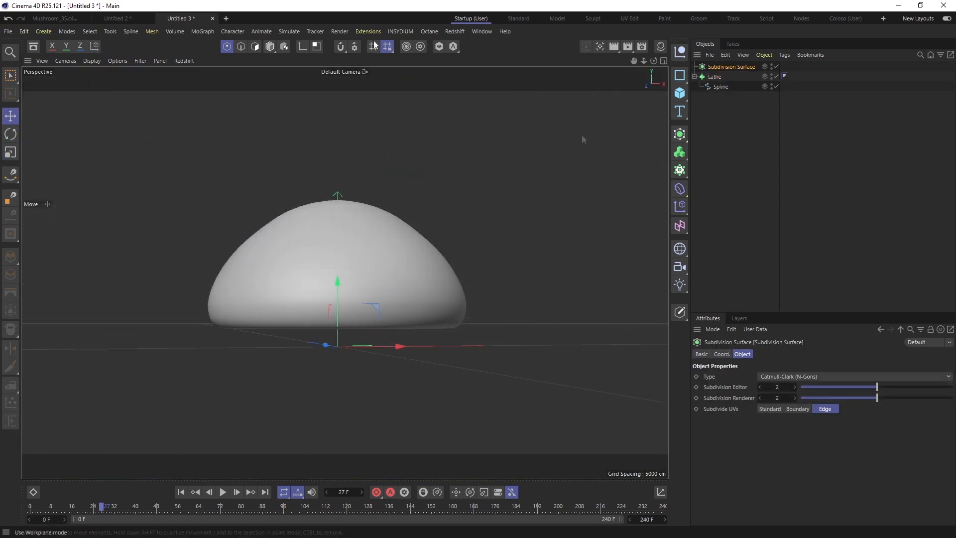
key(alt+Tab)
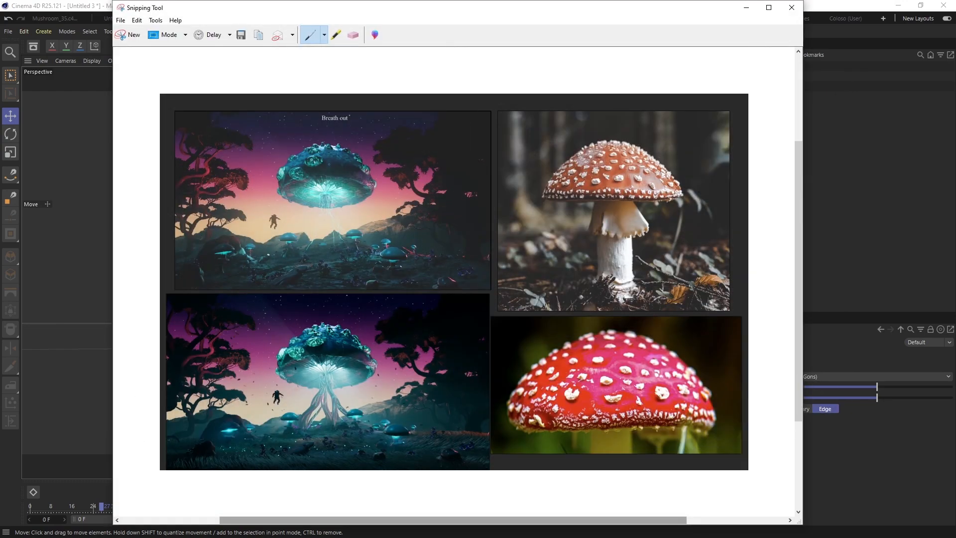
key(alt+Tab)
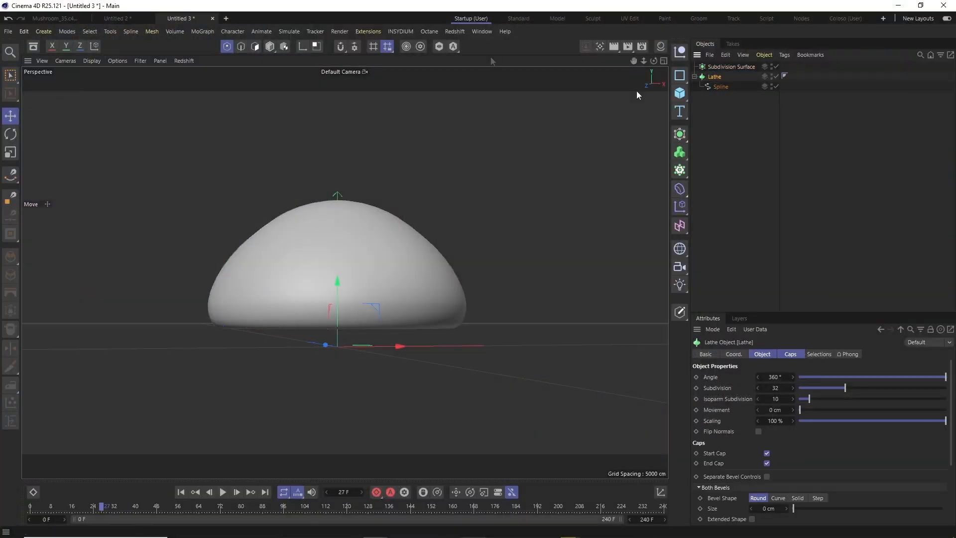
Add a Bulge deformer grouped with the Lathe in a Null and adjust its strength.
click(680, 188)
click(789, 204)
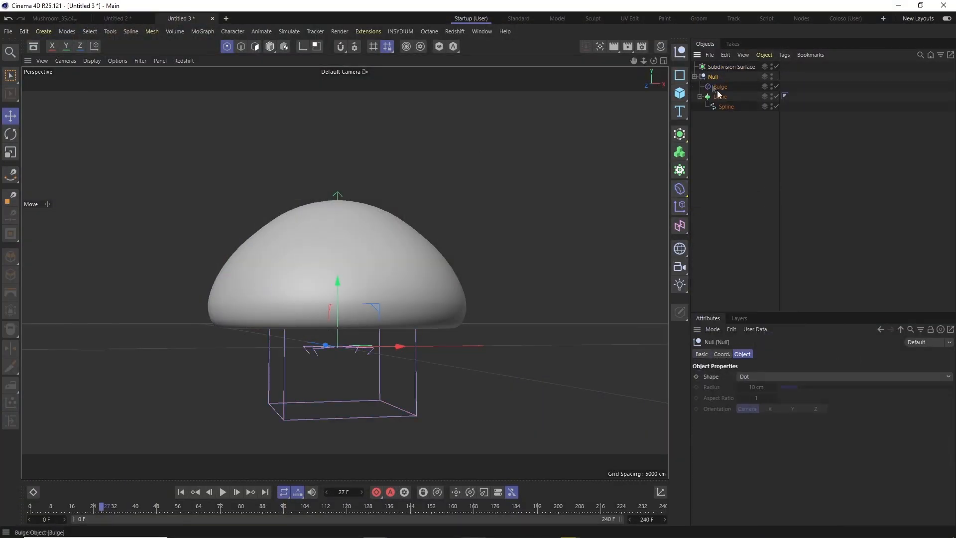
click(717, 87)
drag(776, 406, 857, 418)
Add a Linear Field to the Bulge deformer, then orient it vertically and scale it over the cap.
click(763, 354)
click(707, 452)
key(r)
key(t)
drag(428, 383, 533, 398)
Set the Linear Field's contour mode to Curve and shape the remapping spline into a hump that falls to zero at both ends.
scroll(776, 502, down, 5)
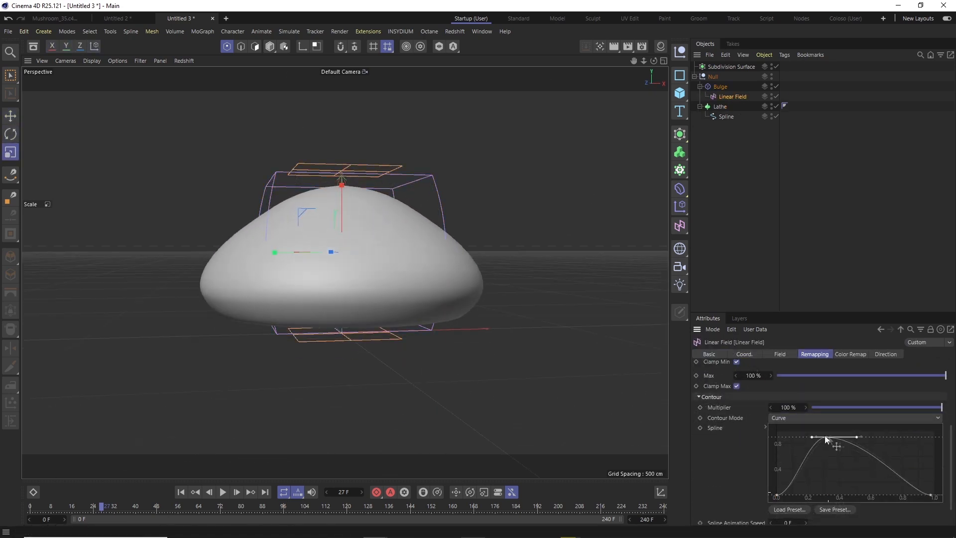
scroll(850, 402, up, 3)
scroll(850, 402, down, 3)
key(F8)
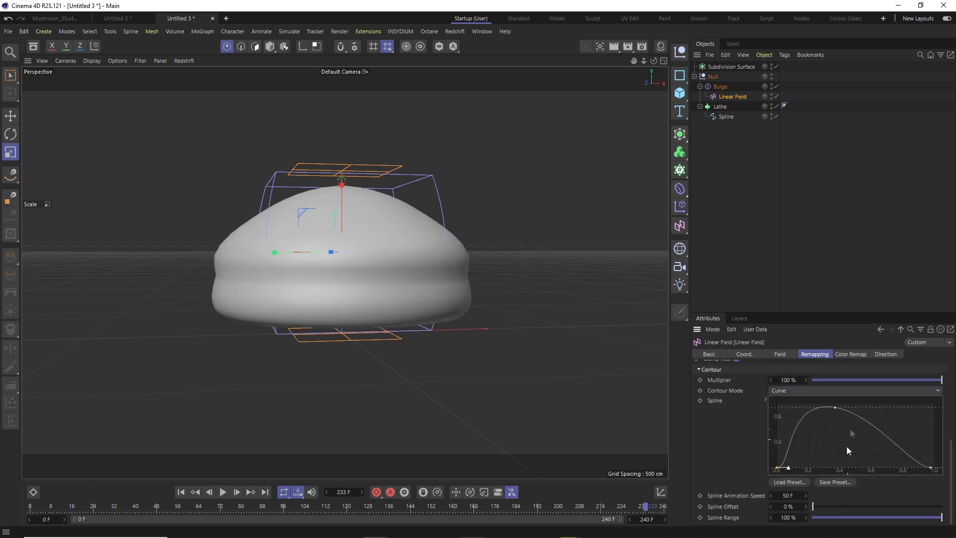
scroll(850, 433, up, 3)
scroll(912, 497, down, 3)
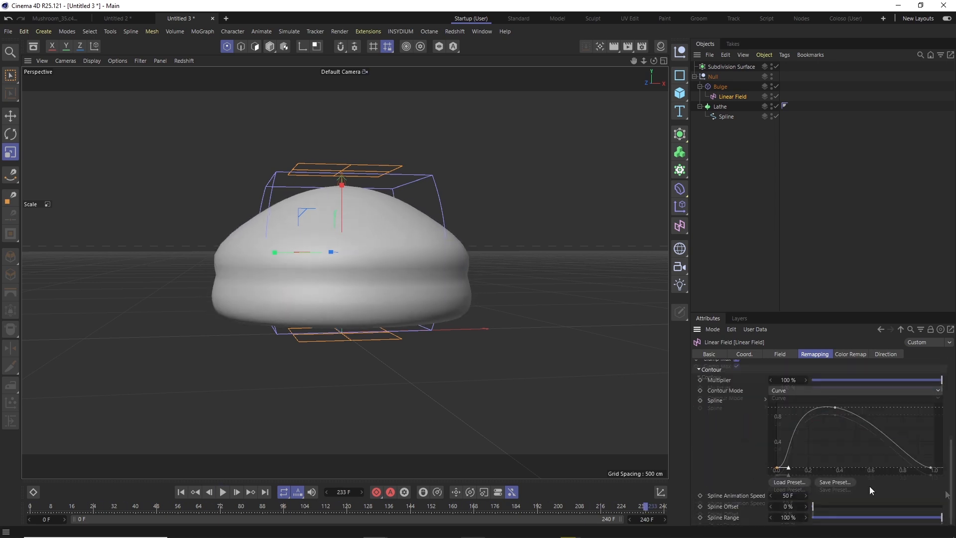
Work out 14 × 24 in Calculator and set the project length to 336 frames.
click(661, 536)
text(8+)
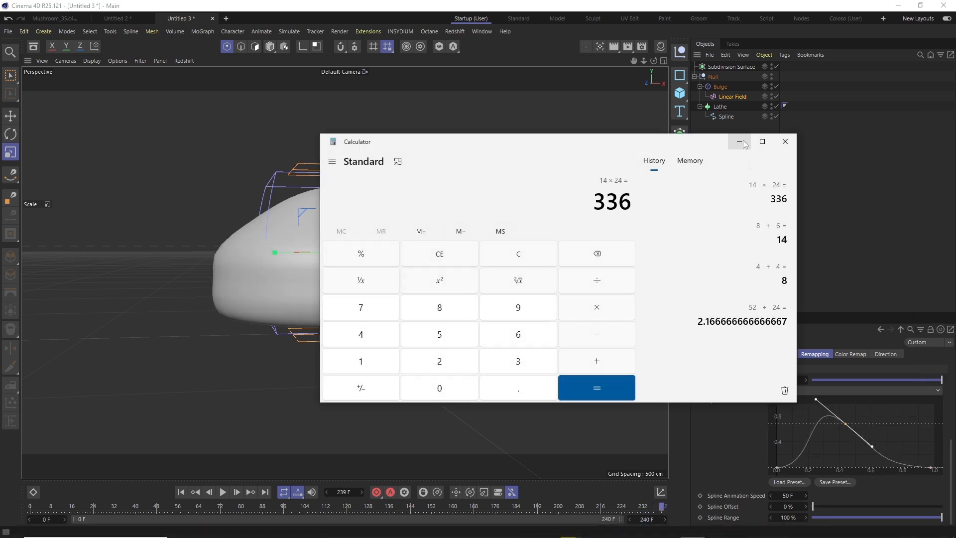
click(661, 536)
double_click(787, 495)
text(336)
key(Return)
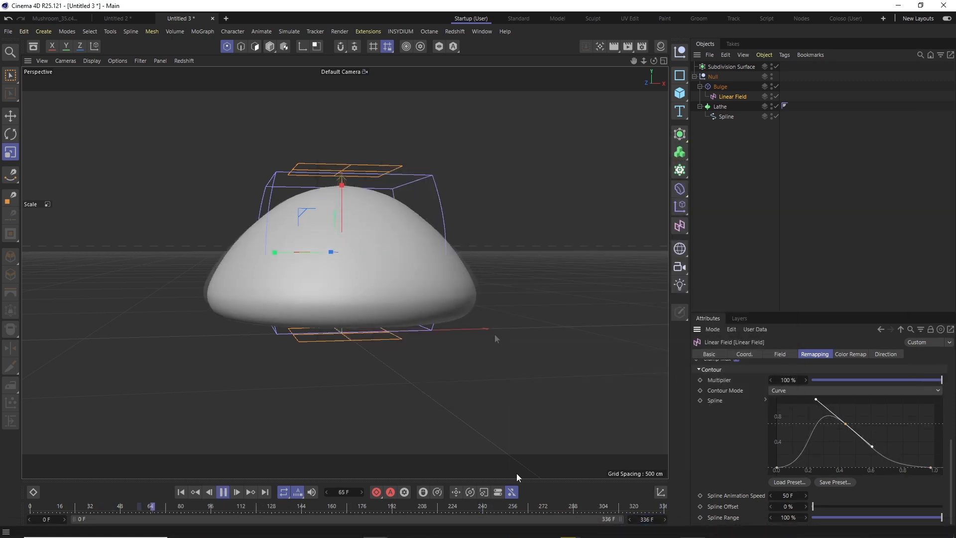
Set the Linear Field's Spline Animation Speed to 84 F.
scroll(796, 448, up, 3)
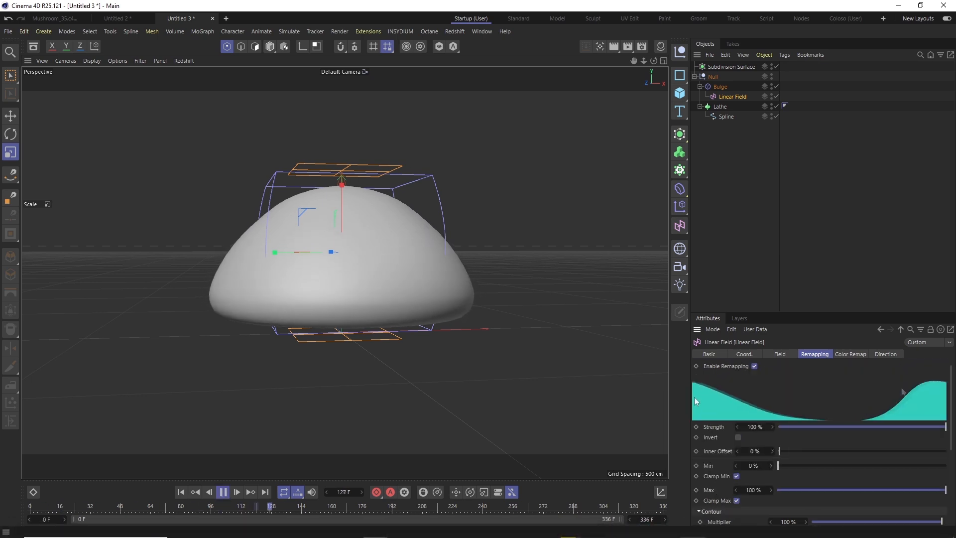
scroll(828, 494, down, 3)
text(168)
key(Return)
text(84)
key(Return)
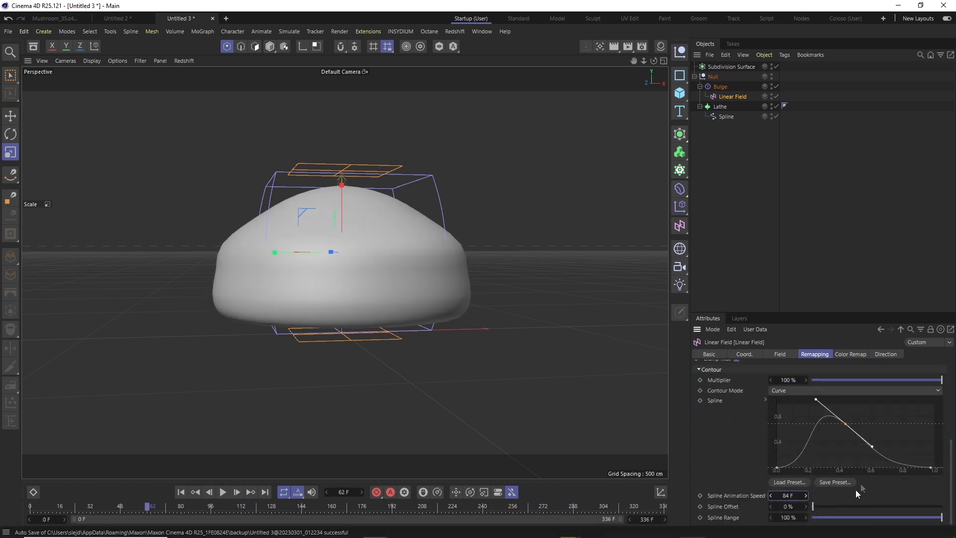
Set the Bulge deformer's strength to -27 % and its height to 527.75 cm while playing the animation.
click(719, 86)
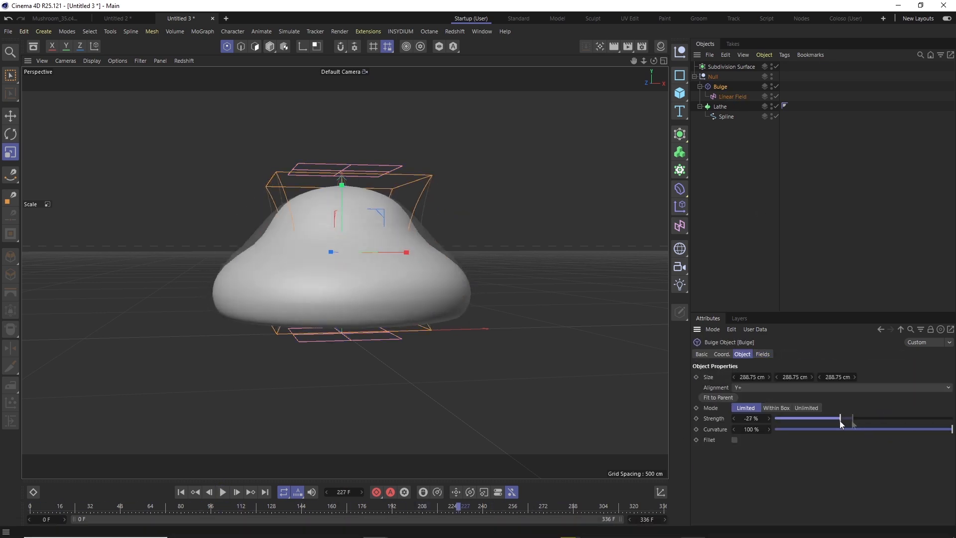
click(473, 291)
key(F8)
click(719, 87)
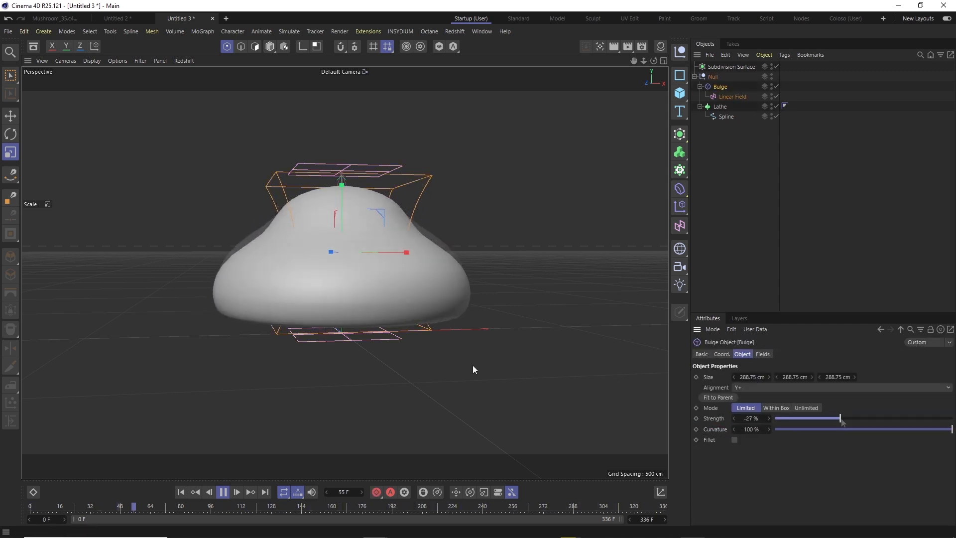
mouse_move(812, 377)
mouse_down()
mouse_move(858, 402)
mouse_move(818, 387)
mouse_up()
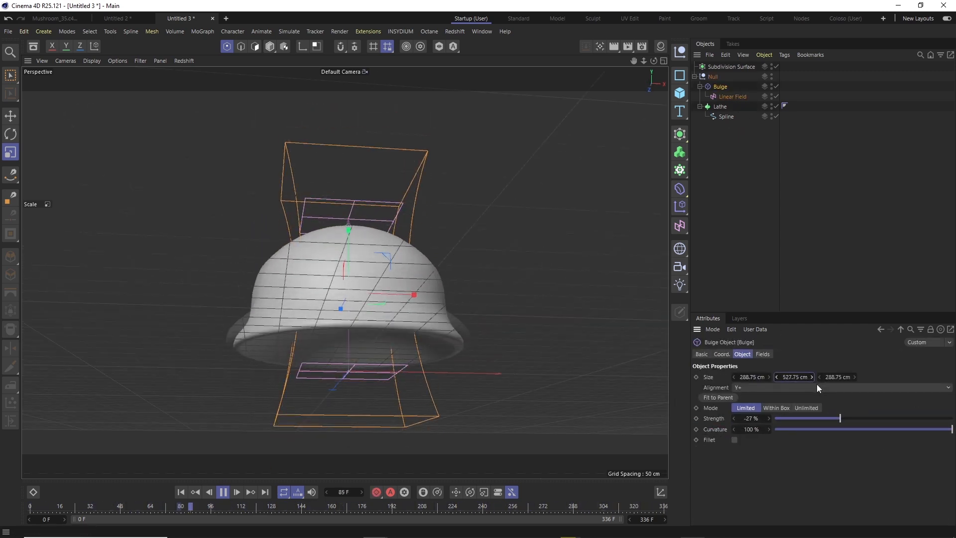
Add a Cloner with a Sphere in Object mode and distribute the clones over the Lathe's surface.
click(762, 354)
scroll(952, 459, down, 5)
drag(747, 388, 869, 433)
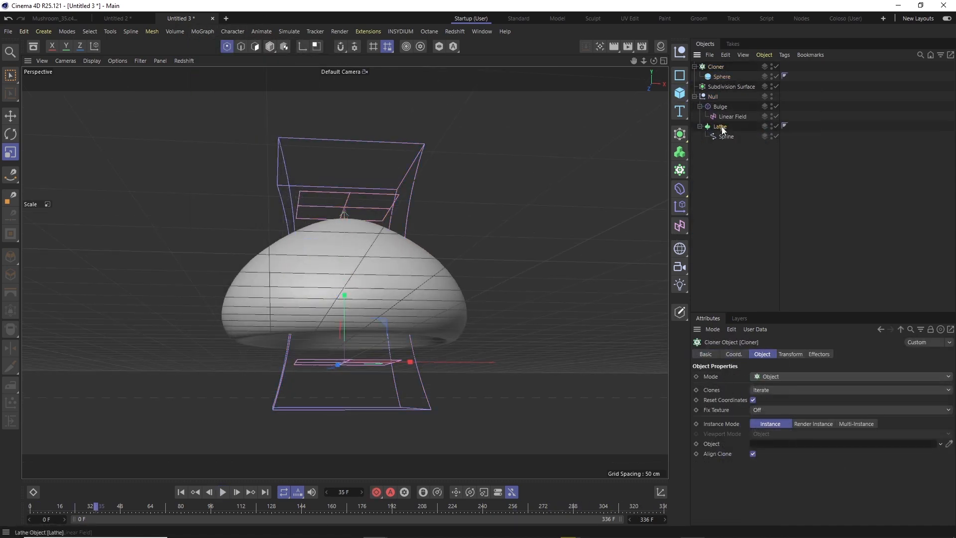
drag(720, 127, 841, 444)
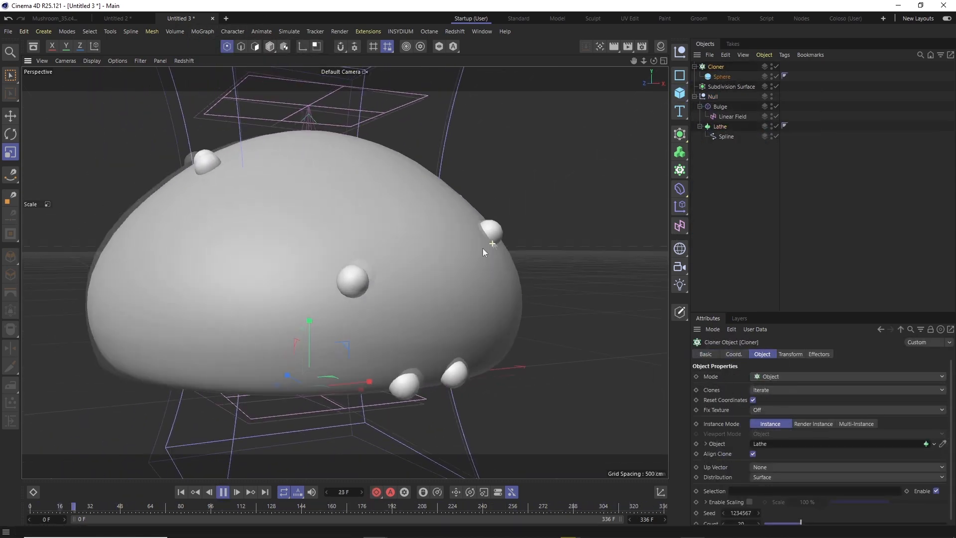
scroll(544, 227, down, 5)
Check the reference images and delete the sphere Cloner and the unused Subdivision Surface.
key(alt+Tab)
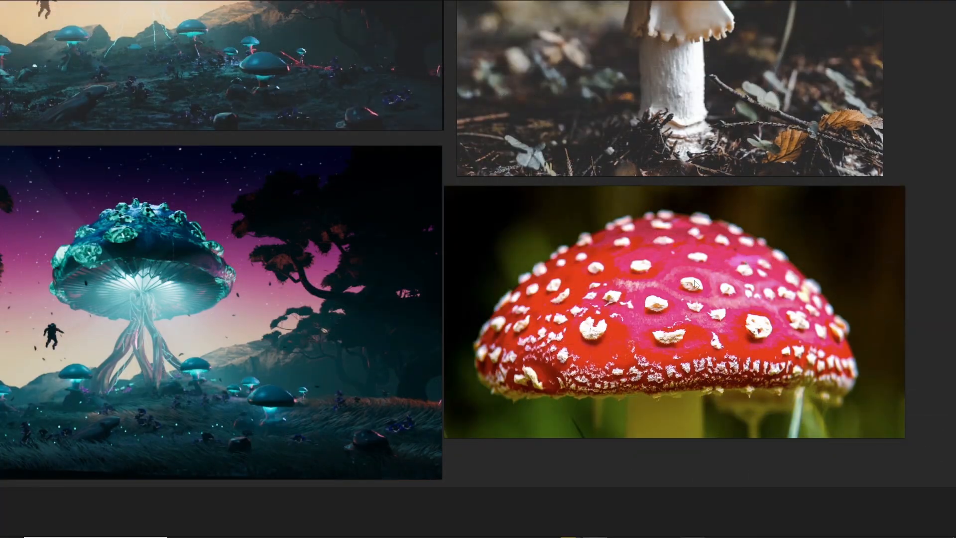
key(alt+Tab)
key(F8)
key(Delete)
click(726, 67)
key(Delete)
alt+drag(488, 249, 428, 253)
Check the reference stems, create an editable Circle spline, and narrow it into an elongated shape below the cap.
key(alt+Tab)
scroll(539, 254, down, 2)
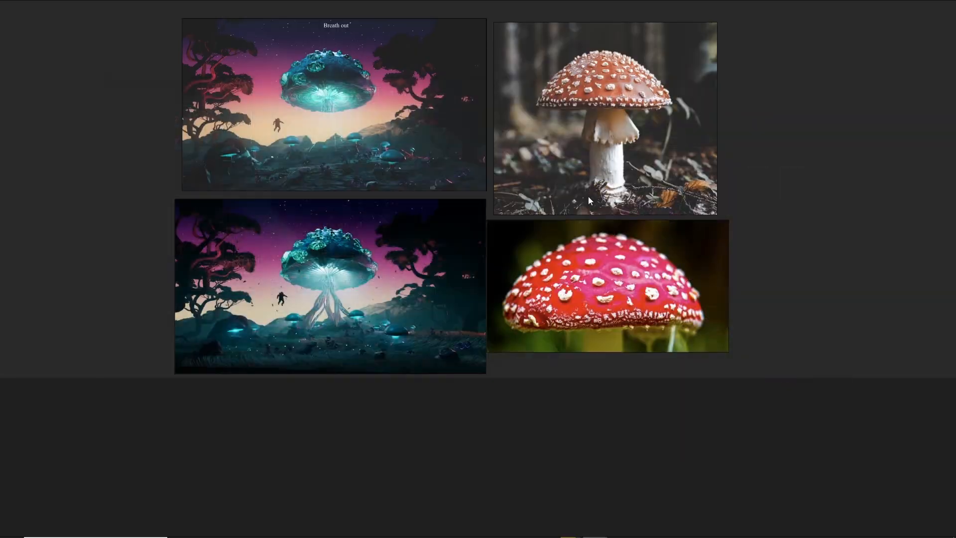
key(alt+Tab)
drag(679, 75, 774, 93)
key(c)
drag(450, 314, 395, 314)
middle_click(404, 323)
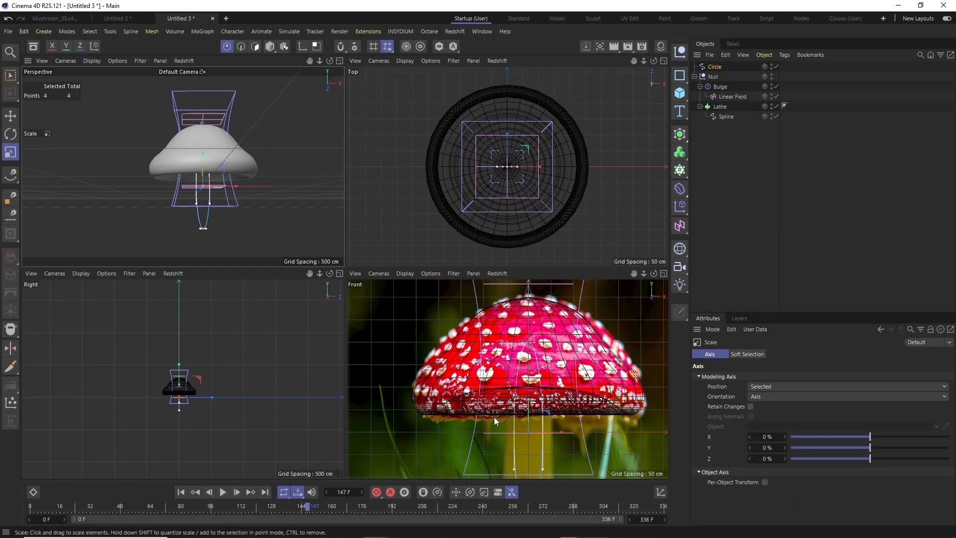
Scale and rotate the selected points in the Right view to form a slanted, curved stem path.
key(F3)
key(0)
drag(315, 341, 352, 304)
drag(398, 321, 386, 321)
key(r)
drag(354, 297, 361, 304)
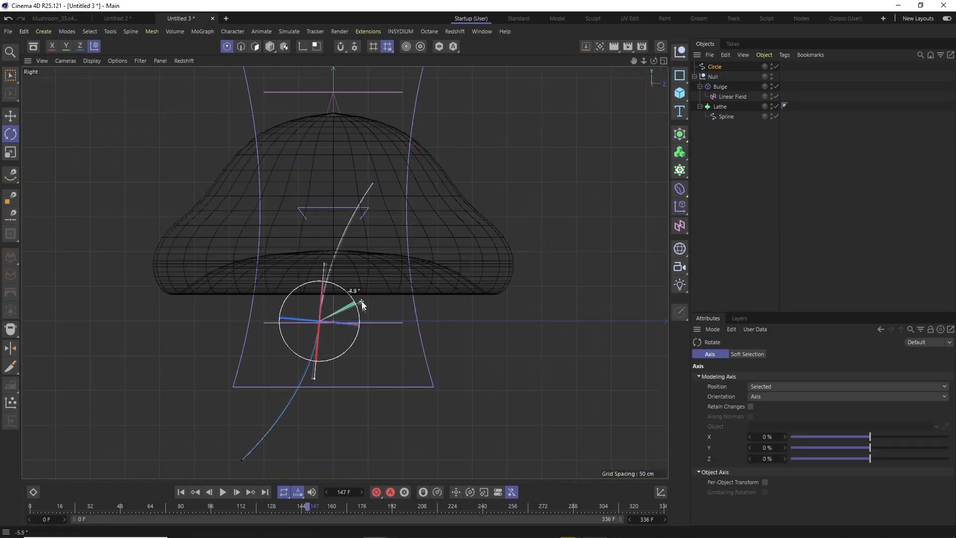
Sweep a second Circle along the stem path and scale that profile down to make a thin tube.
key(F1)
alt+drag(407, 401, 346, 270)
drag(683, 135, 711, 188)
drag(679, 75, 774, 93)
drag(717, 67, 718, 76)
drag(715, 86, 718, 81)
click(721, 77)
key(t)
drag(473, 344, 348, 344)
Place the Sweep in a Cloner set to Radial mode and reduce the Cloner's radius.
click(203, 32)
click(214, 81)
drag(719, 76, 717, 68)
click(816, 376)
click(777, 406)
drag(811, 453, 768, 453)
Rotate the stem path spline to slant the tubes and undo the last change to its selected points.
click(725, 97)
alt+drag(344, 323, 428, 348)
key(r)
drag(398, 319, 448, 318)
key(0)
drag(308, 369, 349, 408)
drag(351, 391, 398, 358)
key(ctrl+z)
Adjust the stem Cloner's radius and clone rotation, and change the intermediate points mode of the path spline.
click(717, 67)
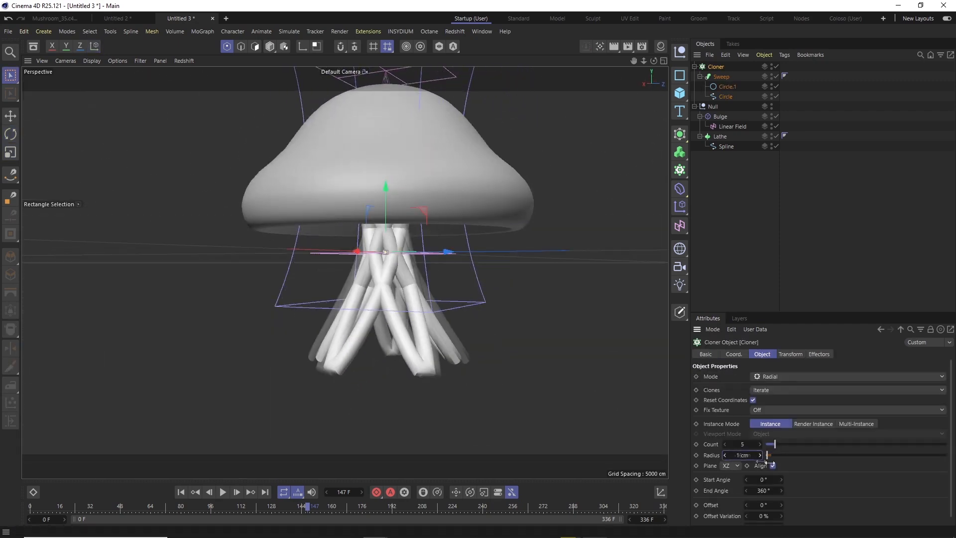
click(725, 96)
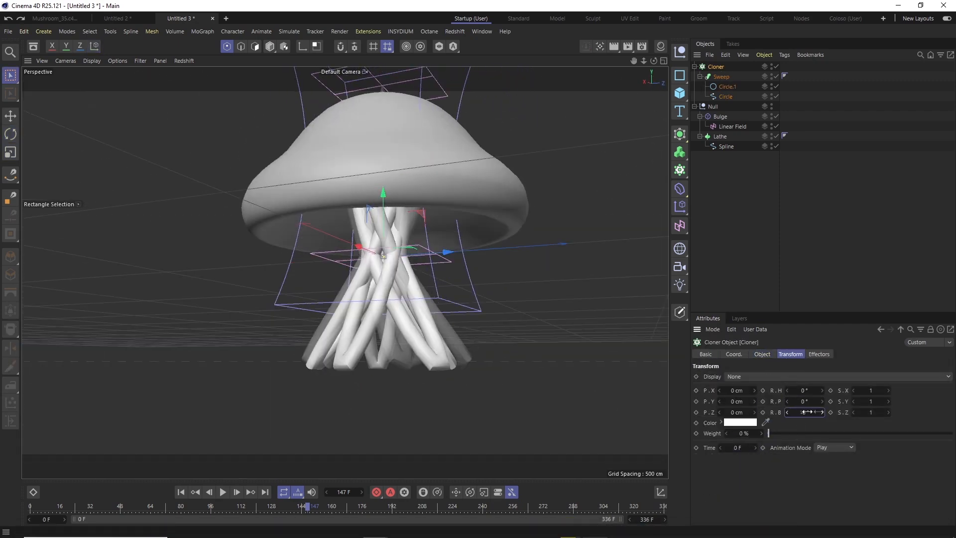
alt+drag(522, 224, 580, 220)
click(789, 396)
click(776, 419)
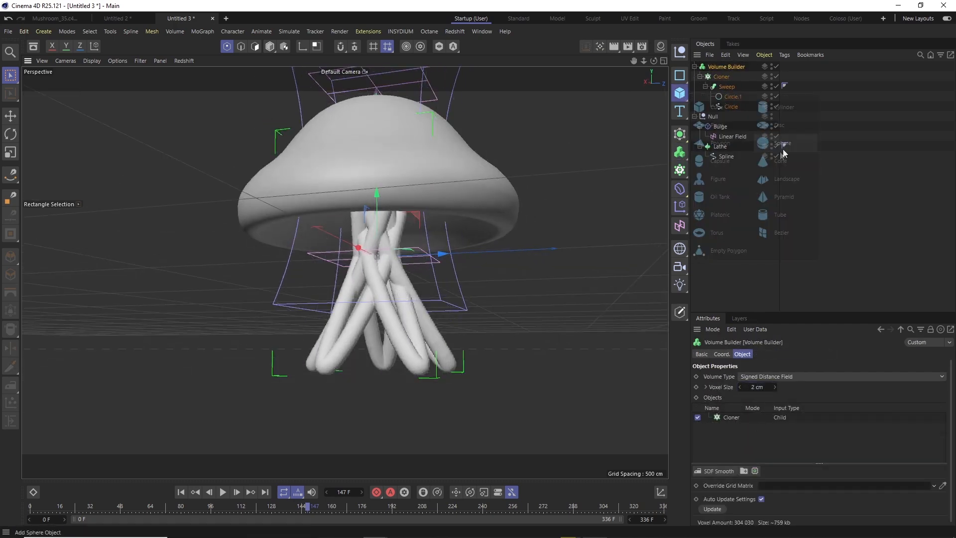
Merge the stem Cloner in a Volume Builder with 2 cm voxels and an editable Sphere scaled to fill the stem's upper part.
key(t)
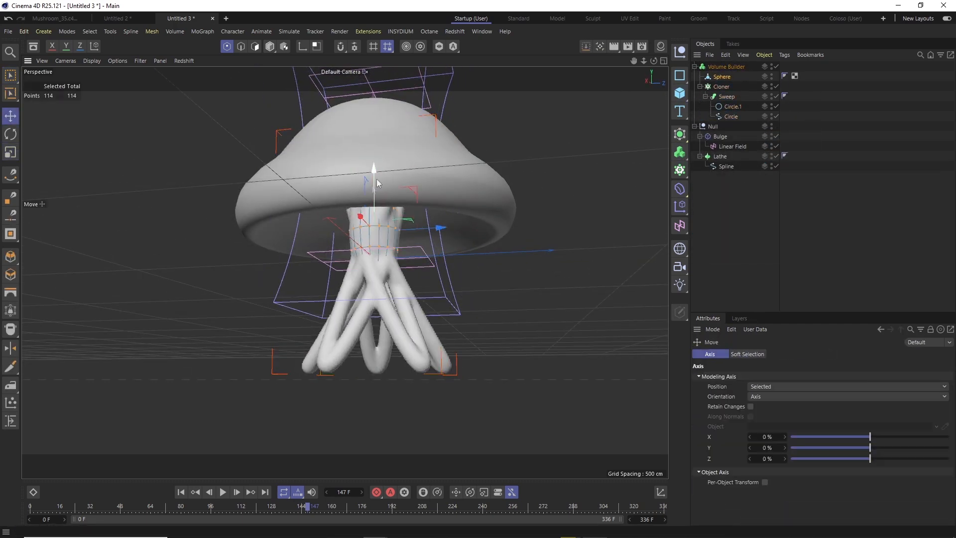
alt+drag(259, 309, 323, 294)
key(0)
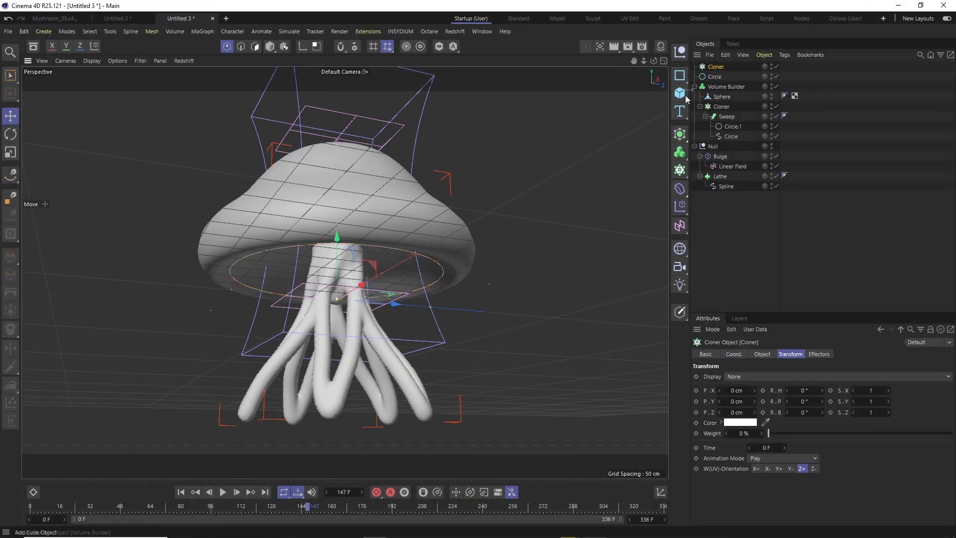
Clone 30 spheres along the circle spline under the cap and space them with a Push Apart effector of 92 cm radius.
click(719, 77)
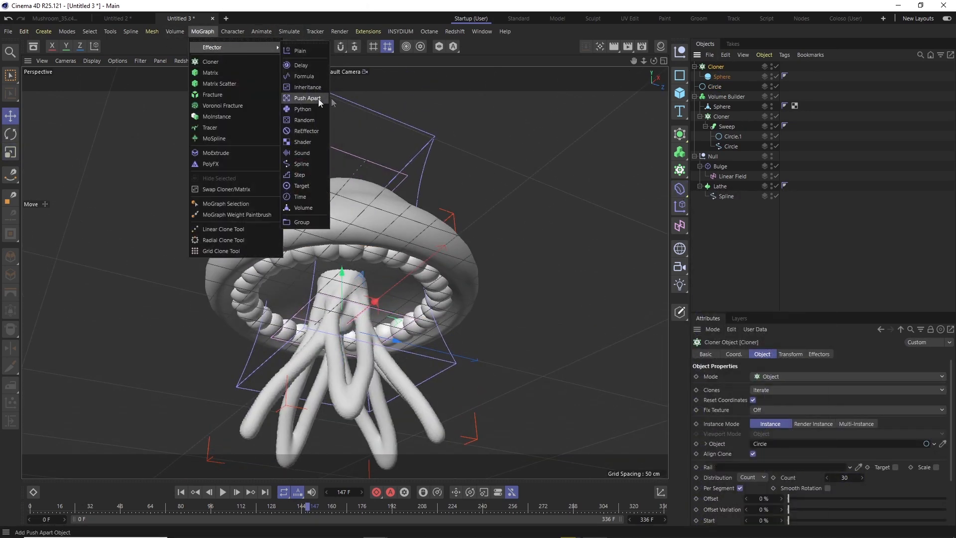
click(305, 95)
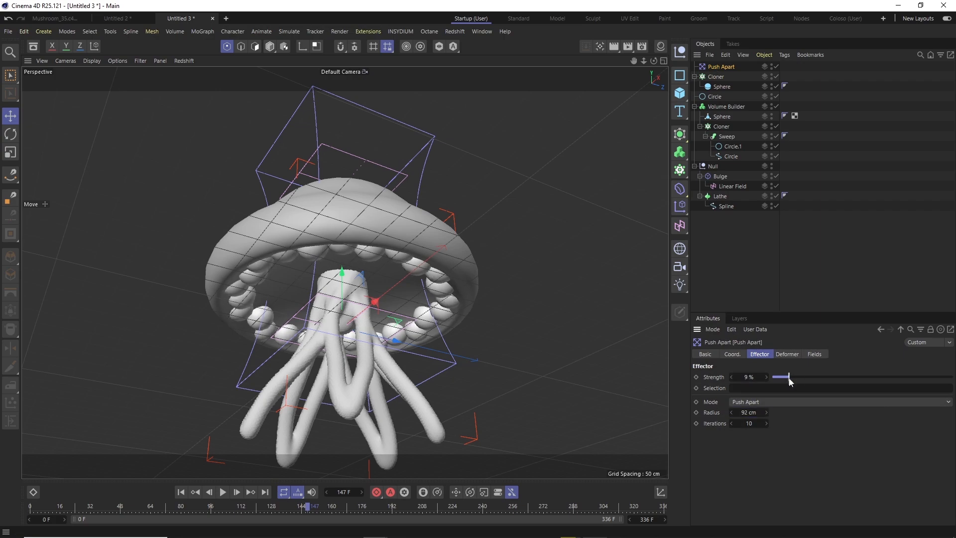
drag(789, 378, 801, 378)
key(t)
alt+drag(429, 351, 556, 231)
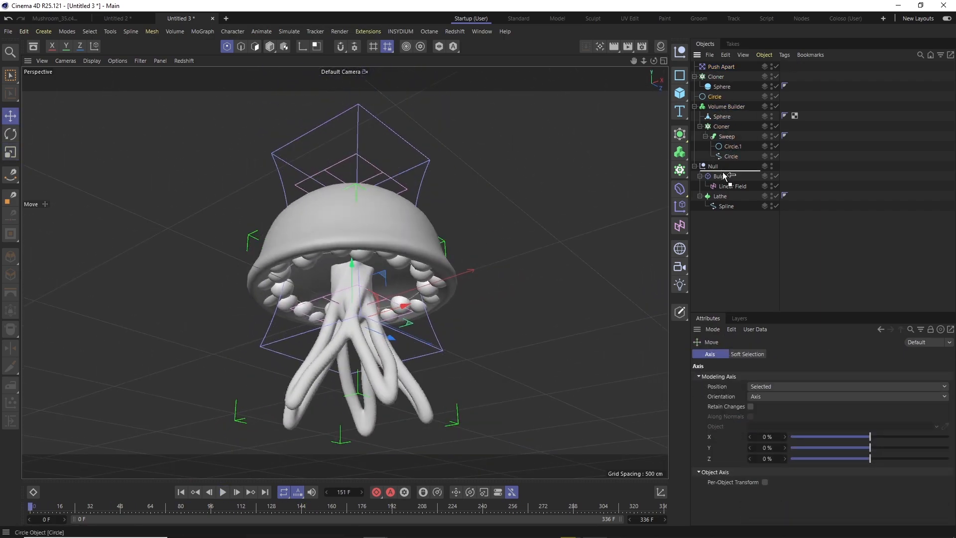
Move the cap's circle spline into the Null above the Bulge deformer so it deforms with the cap.
drag(724, 175, 724, 172)
scroll(351, 263, up, 5)
alt+drag(351, 264, 379, 278)
click(715, 77)
Add a Disc as the ground, enlarge it and lower it to the feet of the stems.
scroll(364, 263, down, 5)
click(679, 93)
key(t)
key(e)
drag(364, 244, 364, 322)
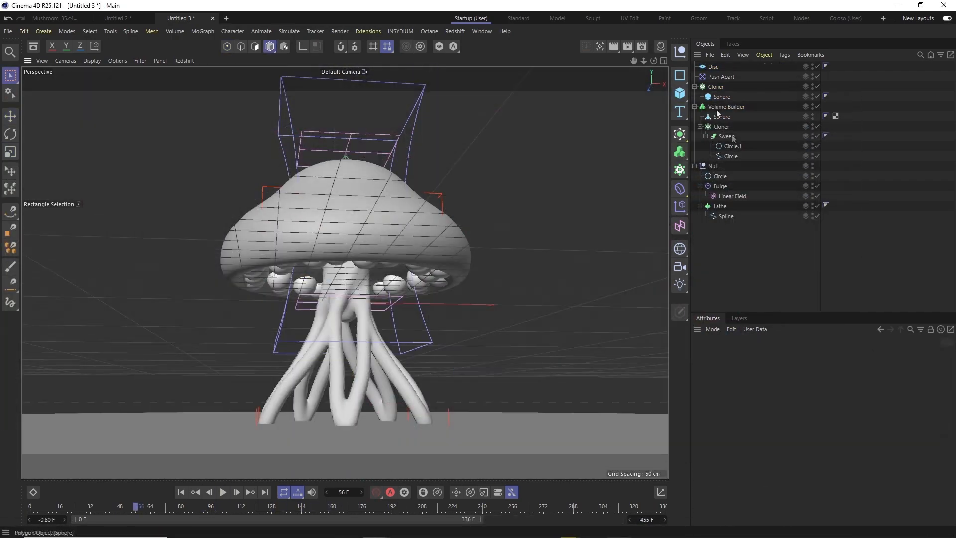
Disable the stem Cloner and Sweep, select two middle points of the path spline and rotate them.
click(730, 156)
key(ctrl+a)
click(817, 127)
click(730, 157)
click(817, 137)
alt+drag(655, 187, 498, 190)
click(227, 46)
mouse_move(313, 311)
mouse_down()
mouse_move(346, 350)
mouse_move(320, 361)
mouse_up()
key(space)
key(r)
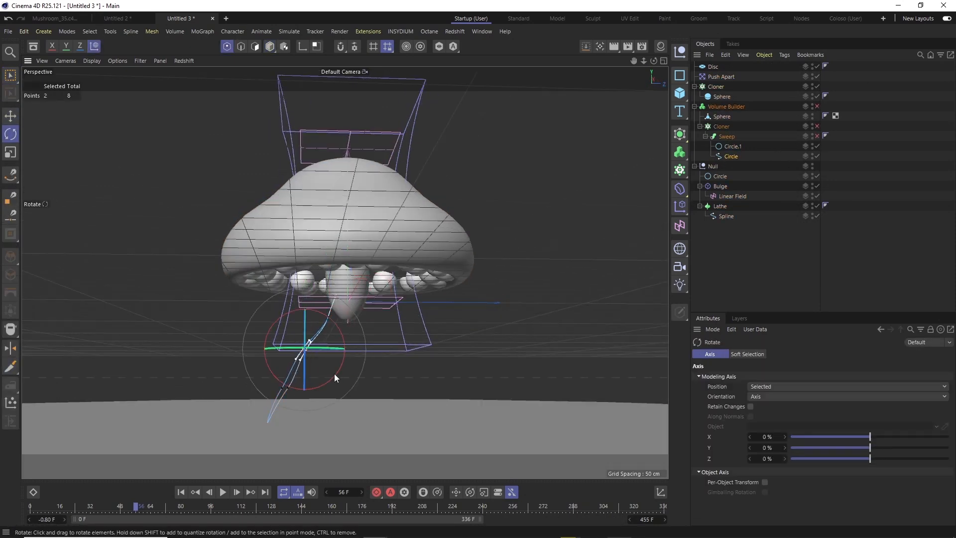
Rotate and move the path spline's two lower points to curve the foot outward, and re-enable the Sweep and Cloner.
key(space)
drag(254, 409, 282, 438)
drag(318, 357, 324, 348)
key(e)
alt+drag(344, 270, 329, 372)
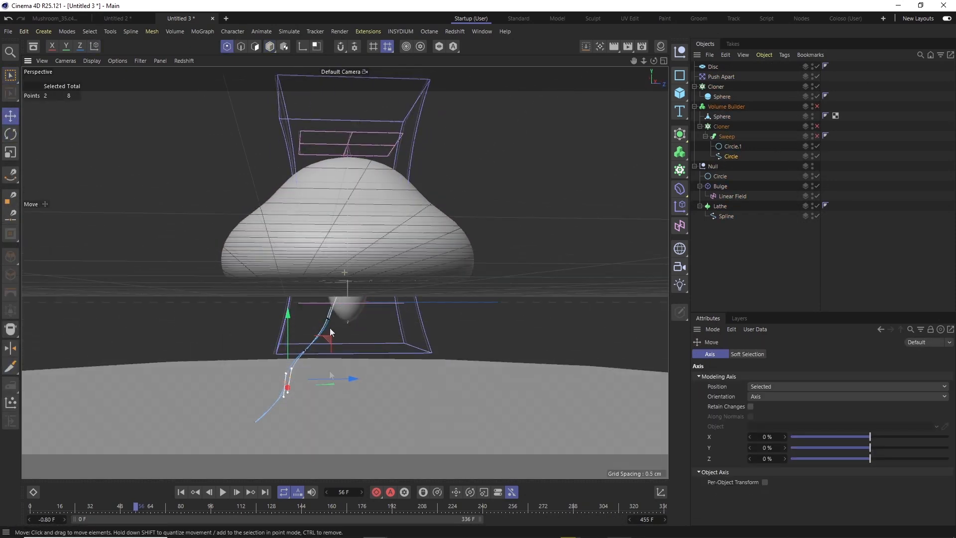
click(817, 137)
click(816, 126)
Adjust the stem Cloner's settings and re-enable the Volume Builder to merge the tubes.
alt+drag(350, 331, 478, 358)
click(727, 137)
alt+drag(478, 323, 518, 298)
click(720, 127)
click(790, 354)
mouse_move(802, 413)
mouse_down()
mouse_move(820, 417)
mouse_move(810, 415)
mouse_up()
alt+drag(279, 388, 283, 359)
click(817, 107)
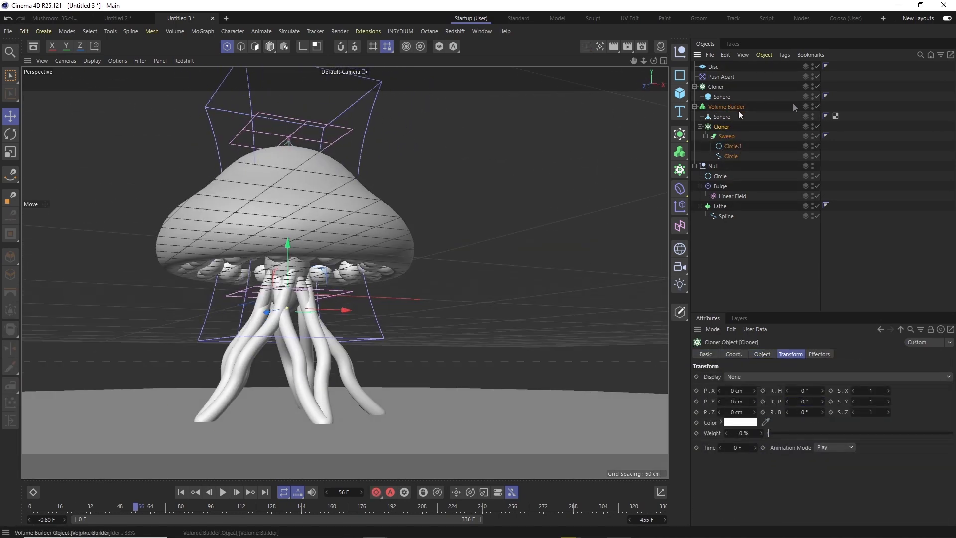
click(732, 147)
alt+drag(299, 399, 288, 414)
click(721, 126)
click(725, 107)
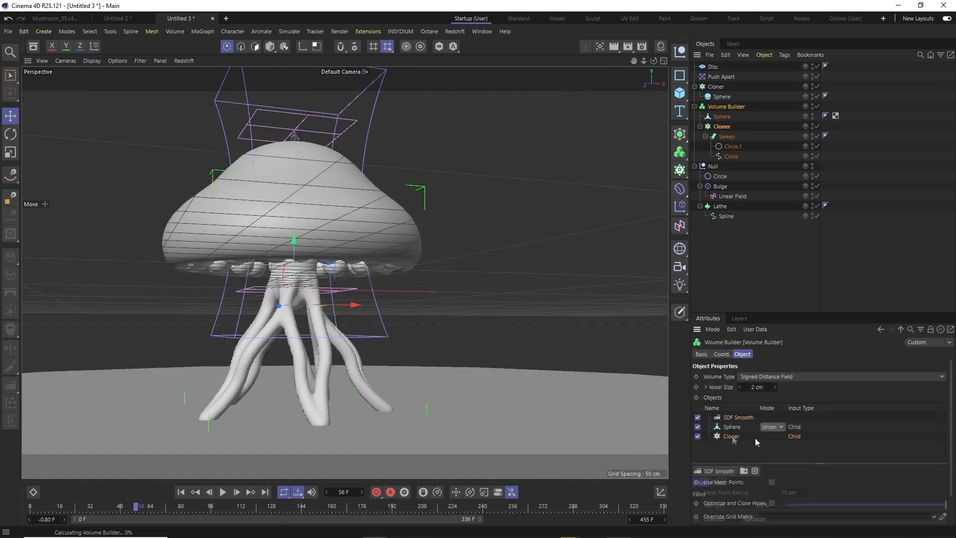
click(732, 437)
scroll(740, 438, down, 2)
click(772, 448)
click(771, 448)
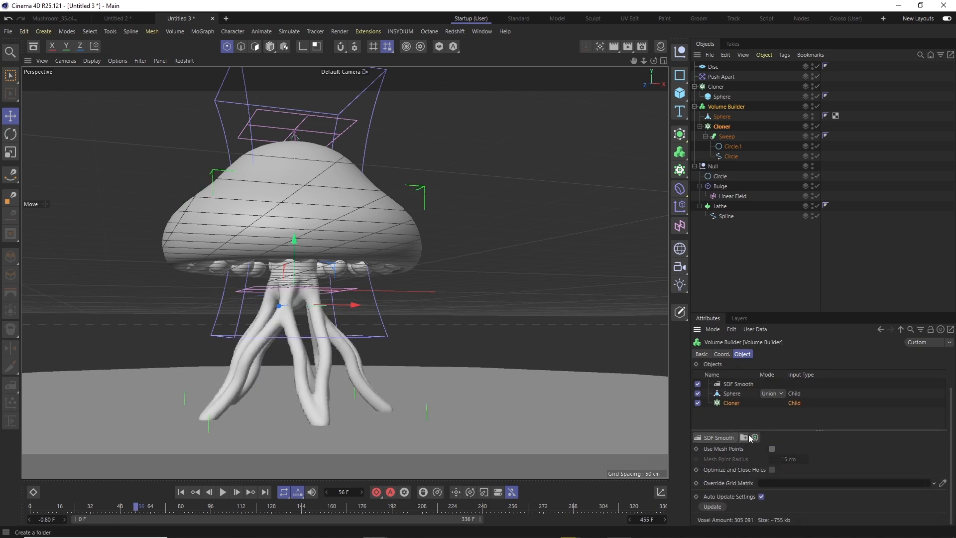
click(725, 106)
alt+drag(328, 383, 310, 388)
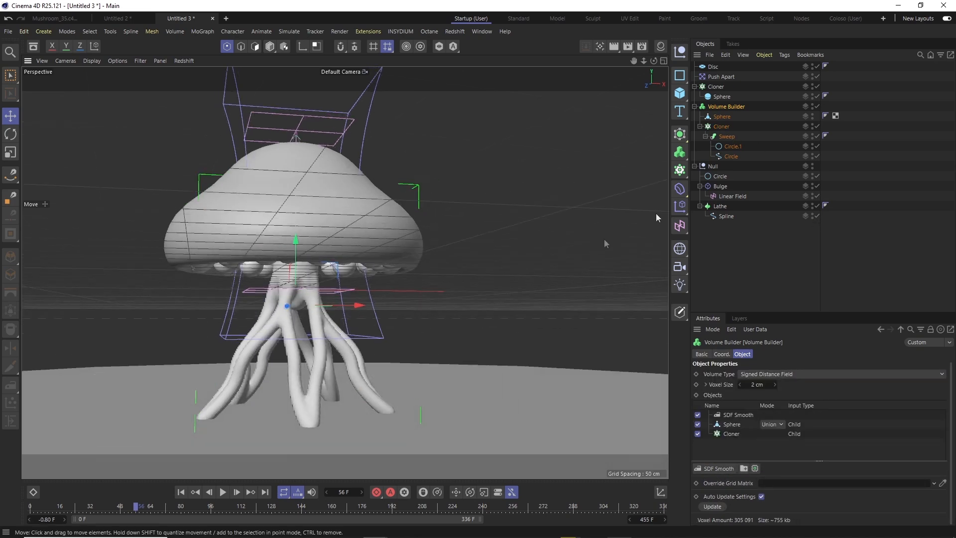
Move the path spline directly into the stem Cloner and delete the Sweep with its profile circle.
drag(726, 132, 725, 132)
click(730, 146)
key(Delete)
click(817, 106)
click(817, 107)
click(734, 106)
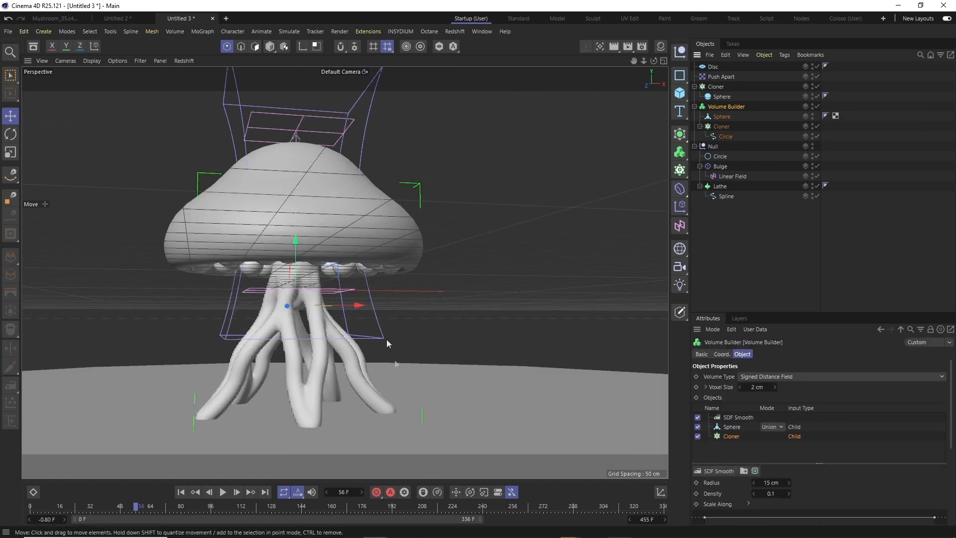
Set the radius of the Cloner's spline input in the Volume Builder to 15 cm.
scroll(807, 417, down, 3)
drag(818, 470, 823, 456)
alt+drag(538, 353, 433, 352)
alt+drag(253, 303, 326, 273)
text(15)
key(Return)
Rescale the stem's Sphere and lower the cap's circle spline by about 12 cm.
click(721, 117)
key(t)
click(730, 117)
click(783, 243)
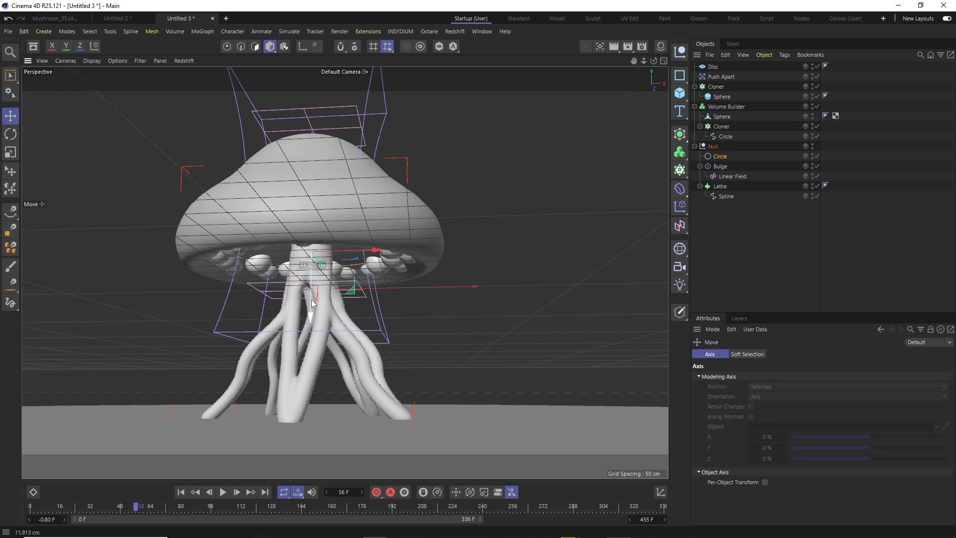
alt+drag(371, 340, 430, 330)
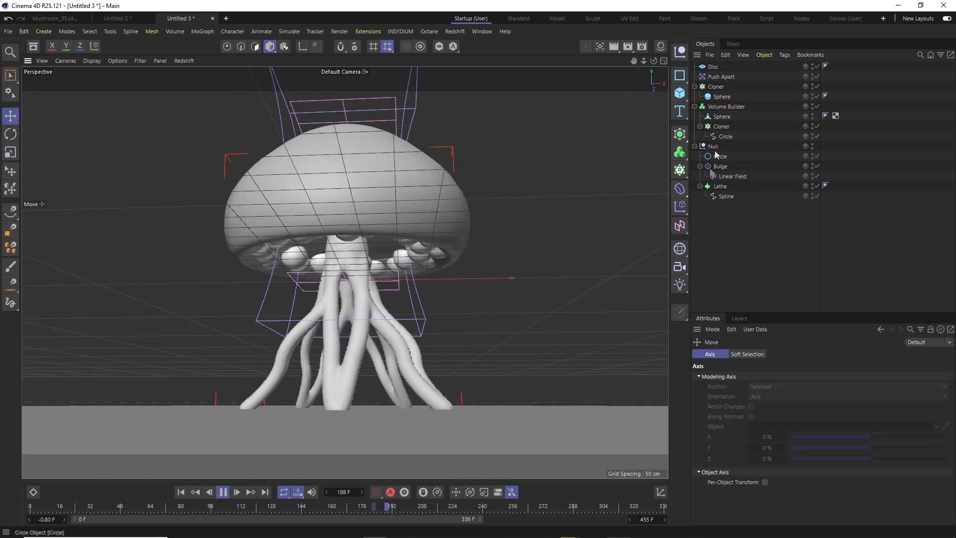
Adjust the strength of the cap's Bulge deformer and play the animation to check the pulsation.
click(720, 166)
click(756, 280)
key(F8)
mouse_move(843, 420)
mouse_down()
mouse_move(925, 421)
mouse_move(845, 420)
mouse_up()
key(F8)
click(720, 167)
click(757, 299)
key(F8)
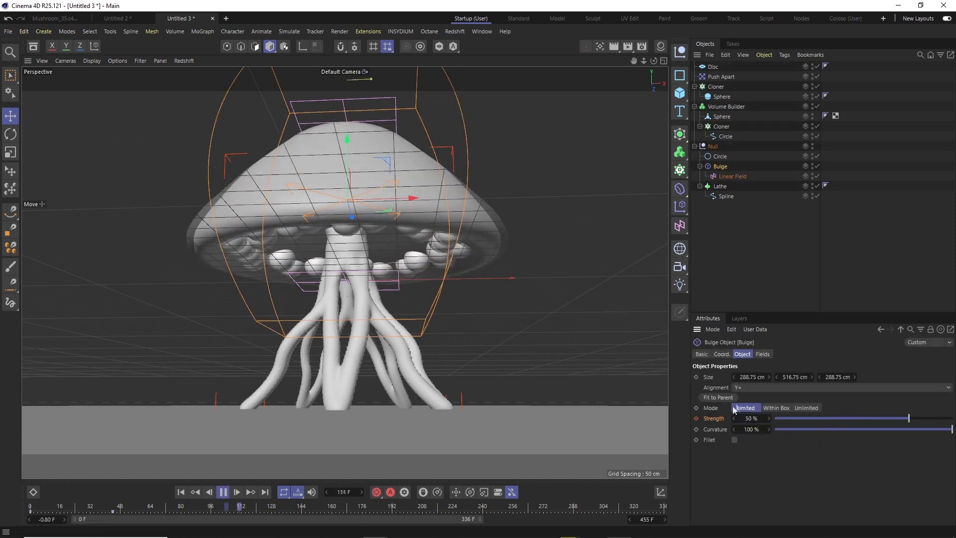
key(F8)
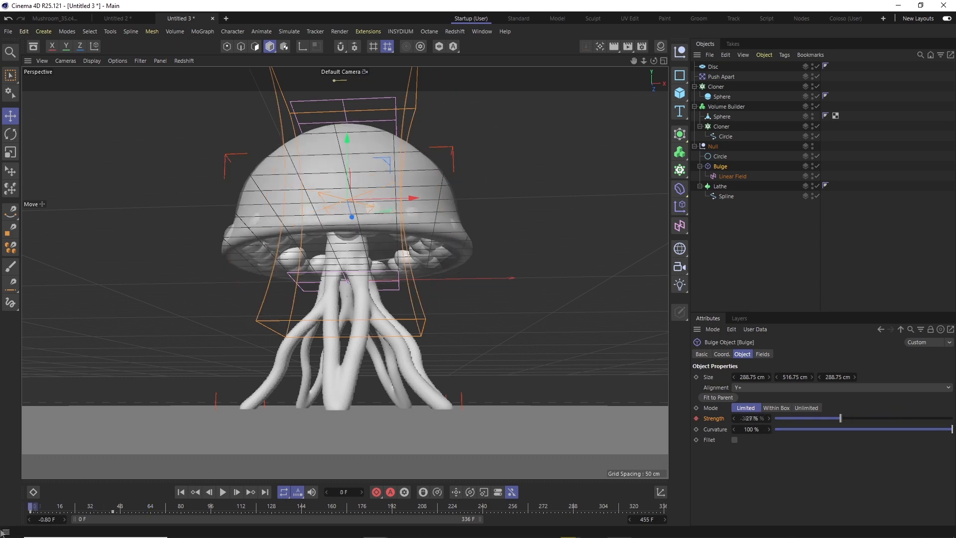
click(550, 328)
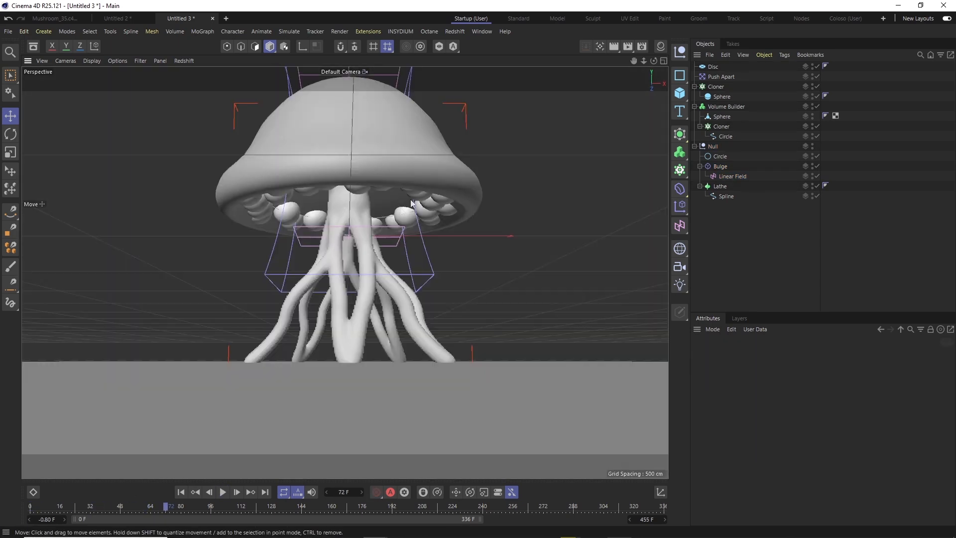
Duplicate the ground Disc, shrink and raise it to close the cap's underside, and place it in a Subdivision Surface.
key(alt+Tab)
click(713, 68)
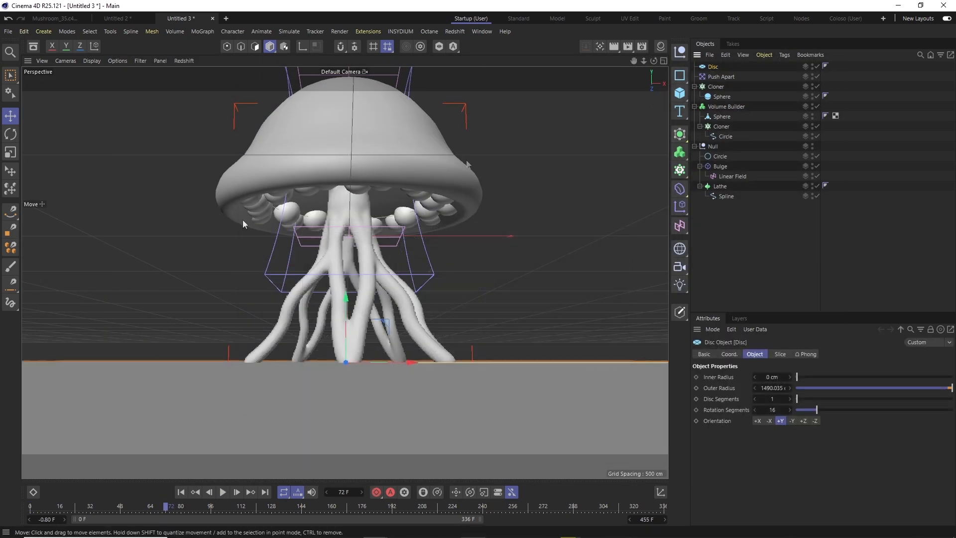
drag(400, 236, 454, 236)
drag(350, 191, 353, 174)
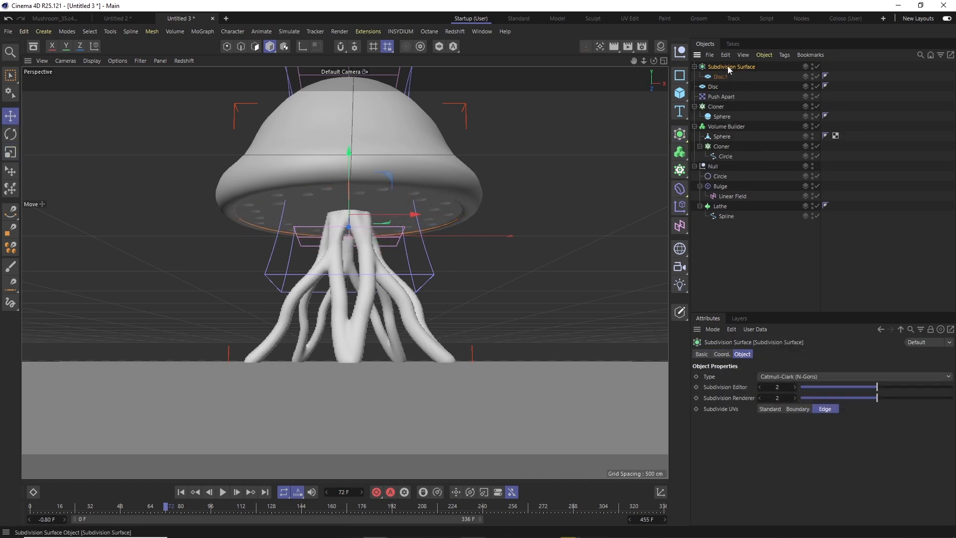
key(c)
click(241, 46)
scroll(381, 222, up, 4)
alt+drag(382, 222, 401, 211)
key(ctrl+z)
Set the rotation segments of the disc under the cap to 20 and display the wireframe lines on the shaded model.
text(20)
click(92, 61)
click(119, 86)
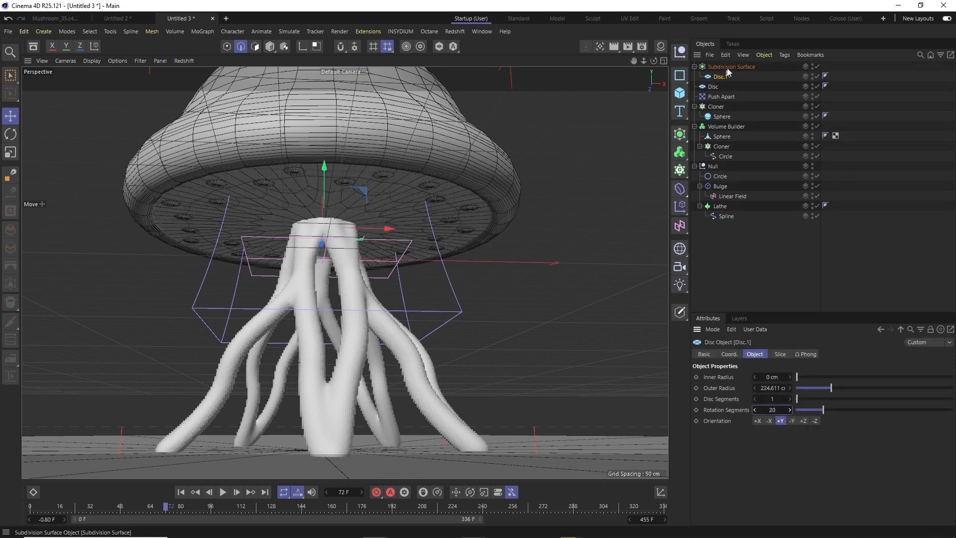
Duplicate the disc's Subdivision Surface, make the copy editable and hide the original.
click(694, 67)
click(695, 66)
ctrl+drag(721, 69, 722, 63)
key(c)
click(695, 77)
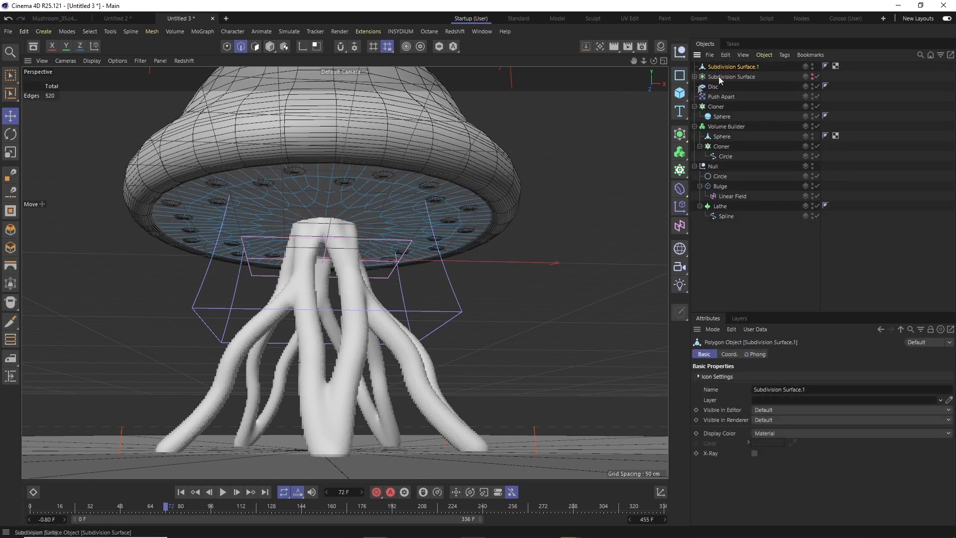
Create four Nulls named 1.LIGHTS, 2.CAM, 3.GEO and 4. ENVIRONMENT.
click(680, 52)
double_click(713, 67)
text(1.CA)
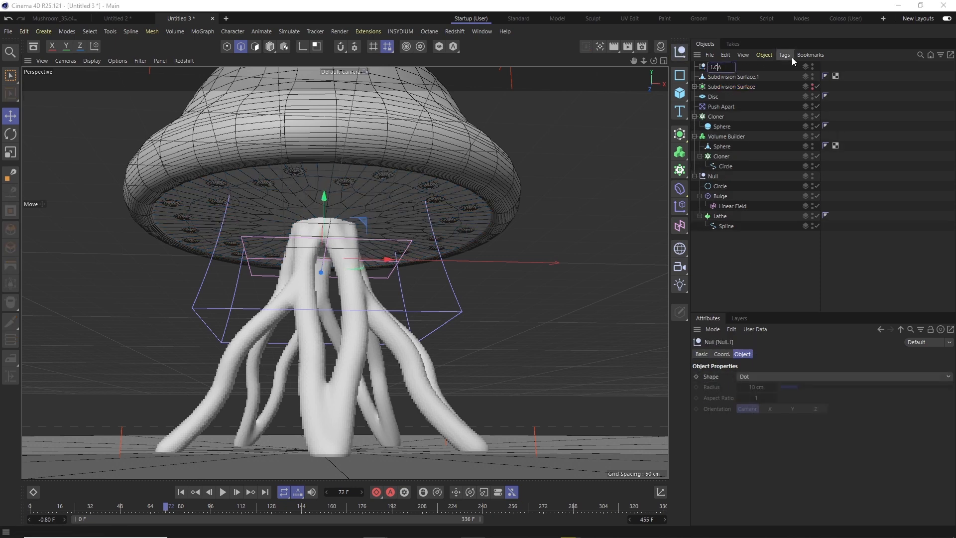
text(IGHTS)
key(Return)
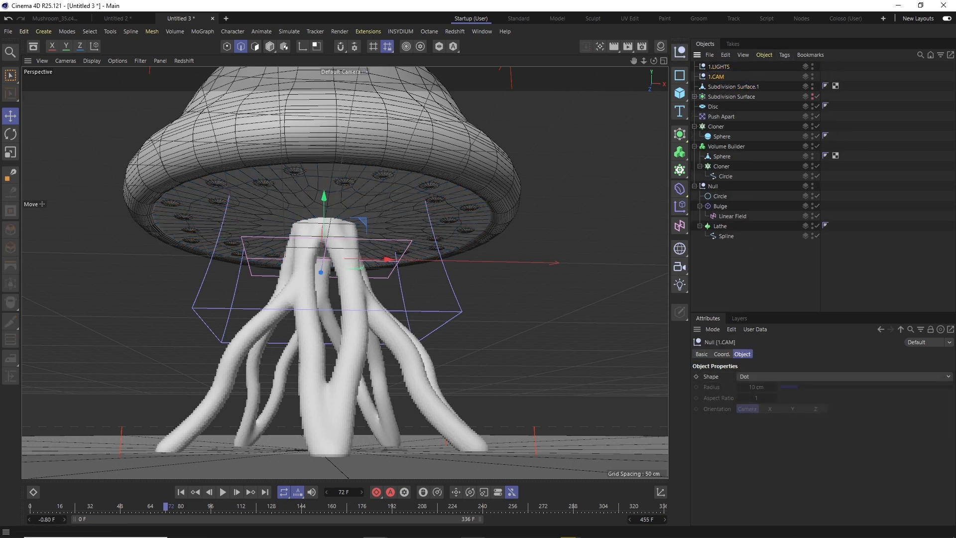
text(3.GEO)
key(Return)
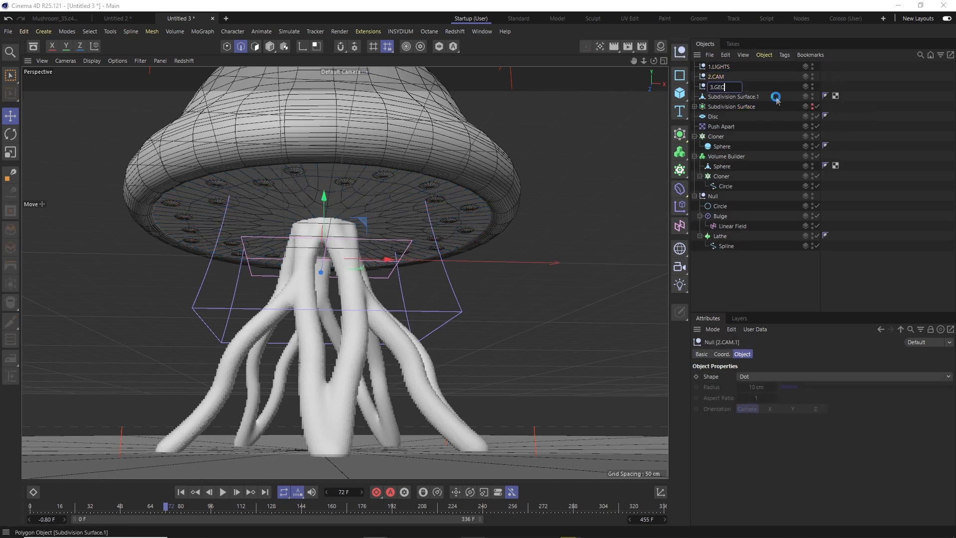
key(ctrl+c)
key(ctrl+v)
double_click(718, 96)
text(4)
Move the mushroom objects into the 3.GEO Null and the ground Disc into 4. ENVIRONMENT.
click(732, 107)
shift+click(726, 255)
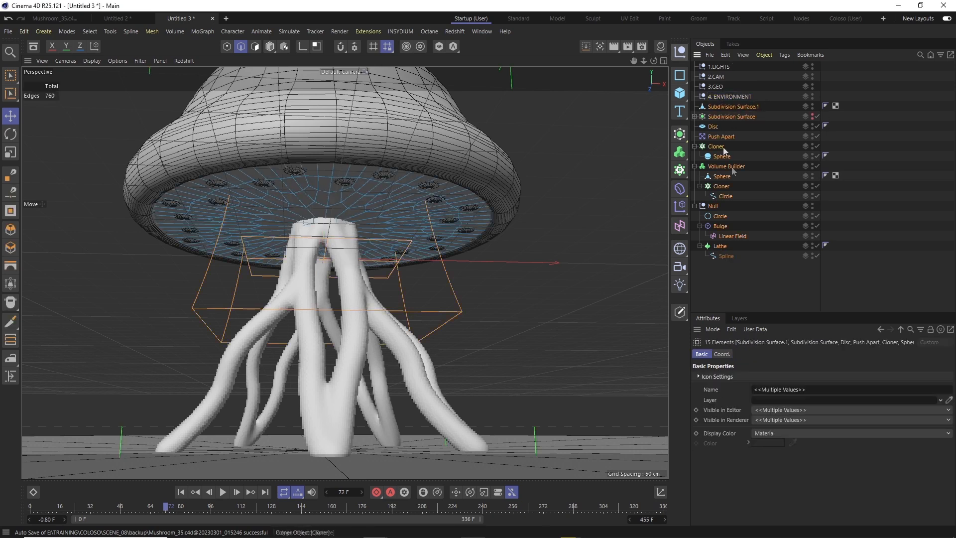
drag(712, 255, 729, 245)
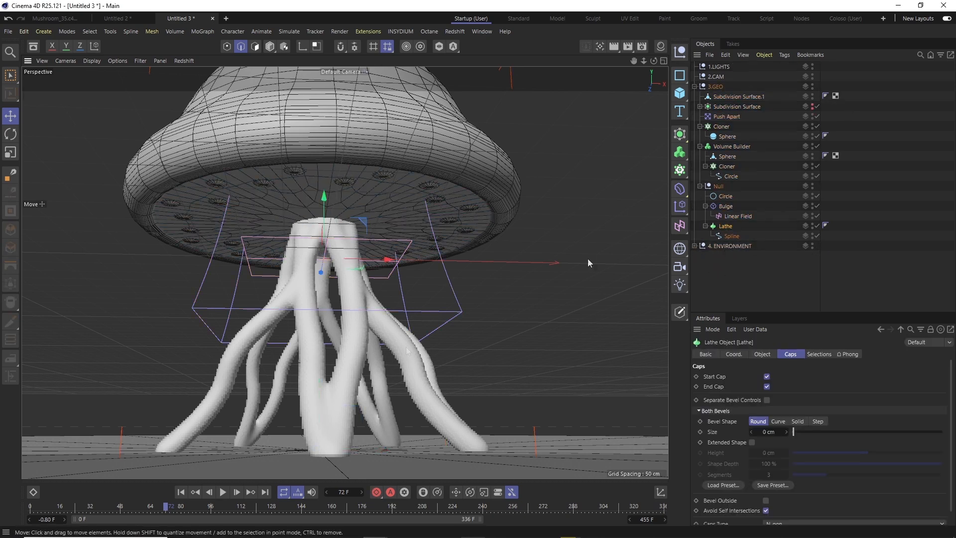
Group the stem's Volume Builder in a Null named STEM.
click(731, 146)
key(alt+g)
double_click(720, 146)
text(STEM)
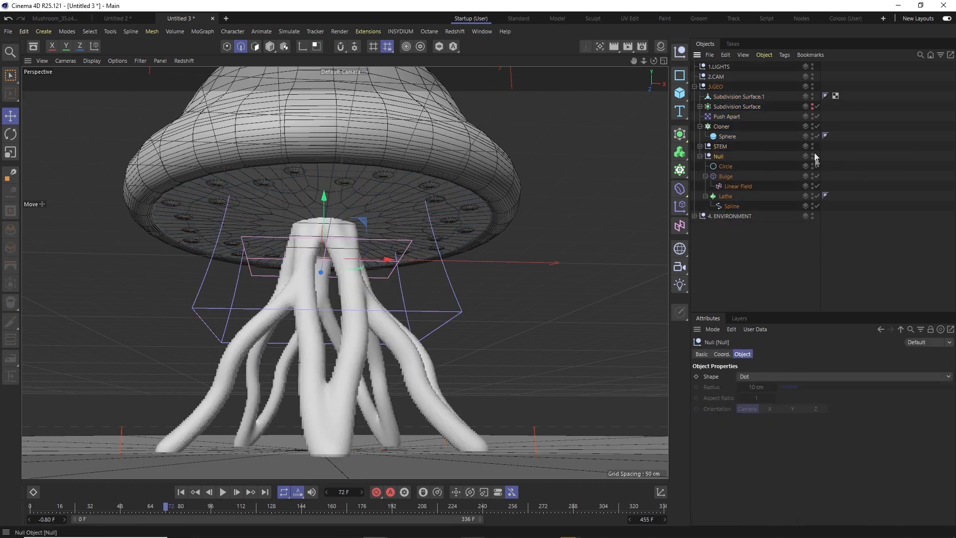
Group the cap Null, sphere Cloner, Push Apart effector and both disc objects in a Null named HEAD.
ctrl+click(721, 126)
ctrl+click(730, 117)
ctrl+click(735, 106)
ctrl+click(736, 97)
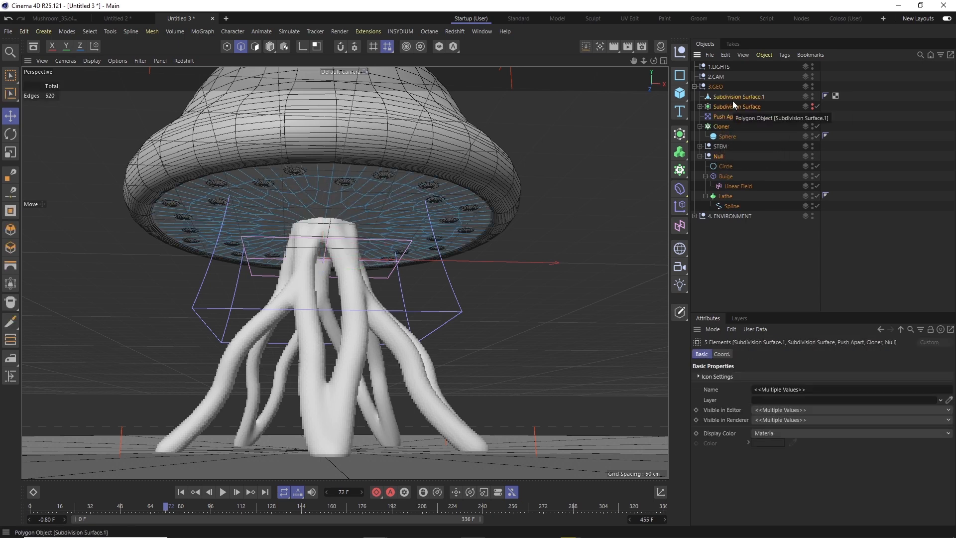
key(alt+g)
double_click(722, 96)
text(HEAD)
key(Return)
Isolate the editable disc under the cap, convert all its edges with Edge to Spline and hide the mesh.
click(744, 106)
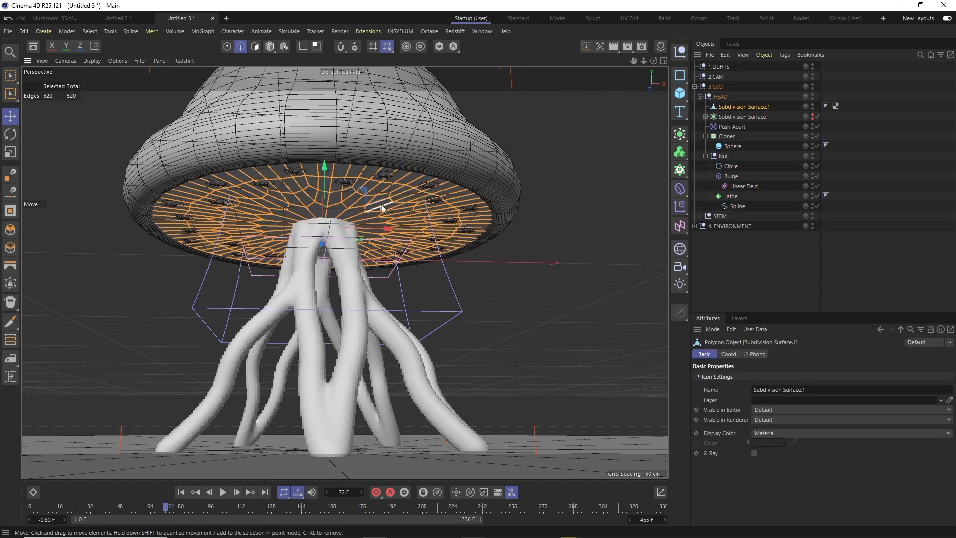
click(439, 46)
key(u+l)
click(479, 235)
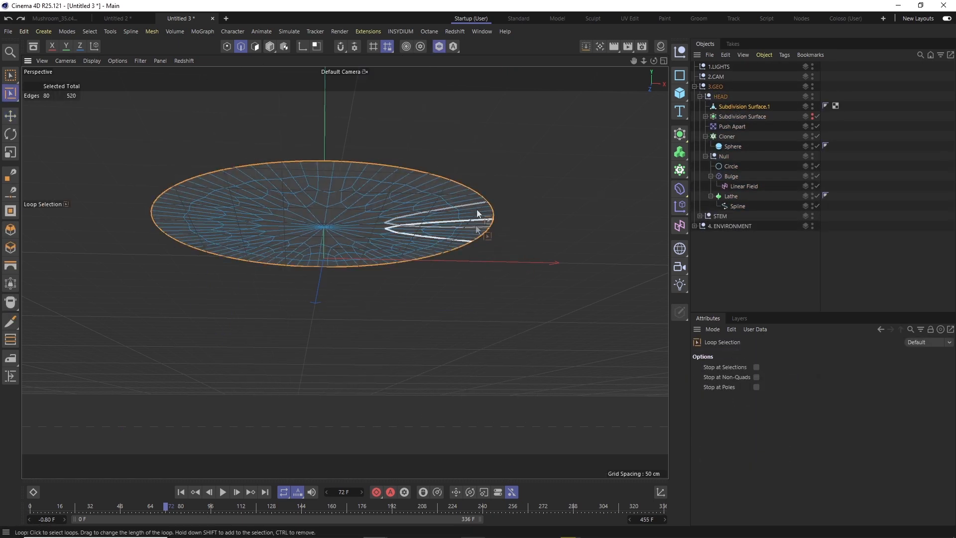
key(ctrl+a)
key(shift+c)
text(edge)
click(393, 239)
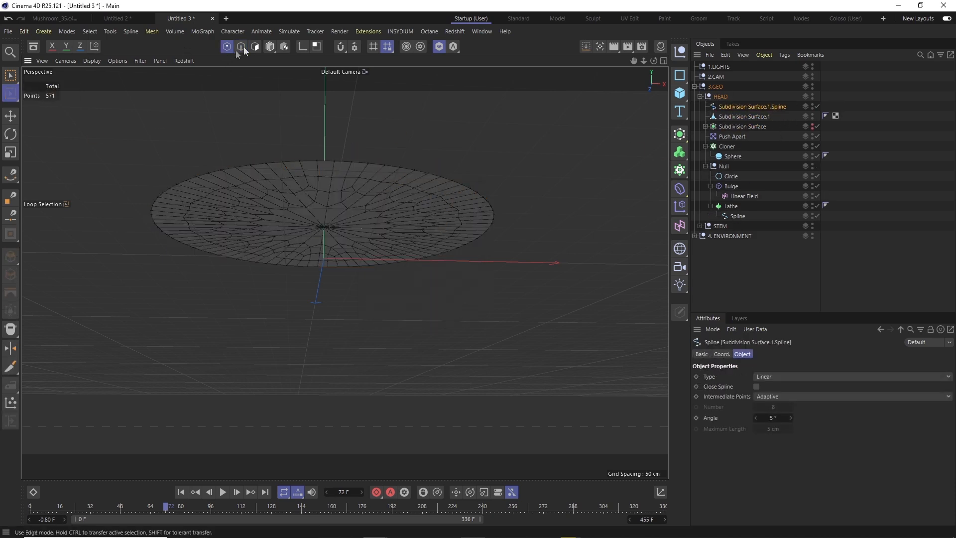
click(812, 114)
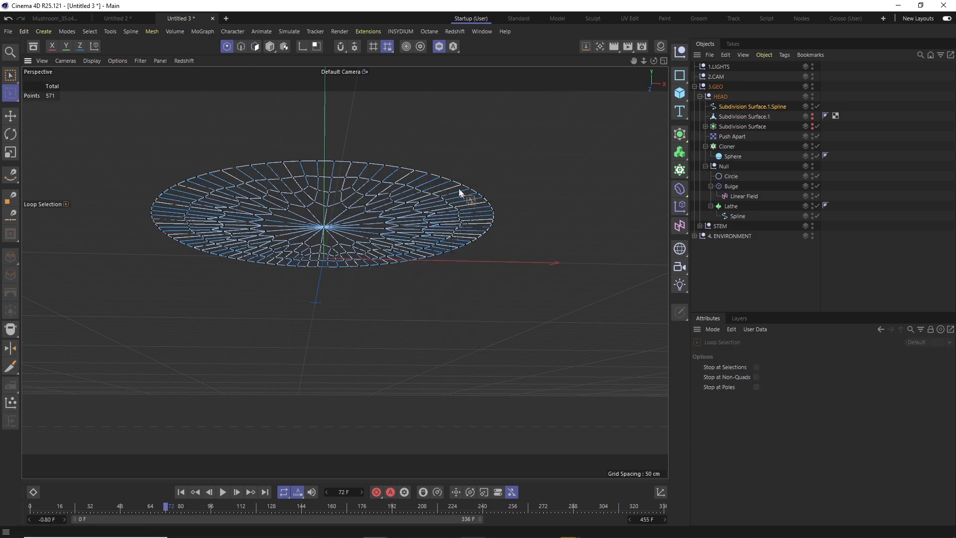
alt+drag(461, 194, 268, 72)
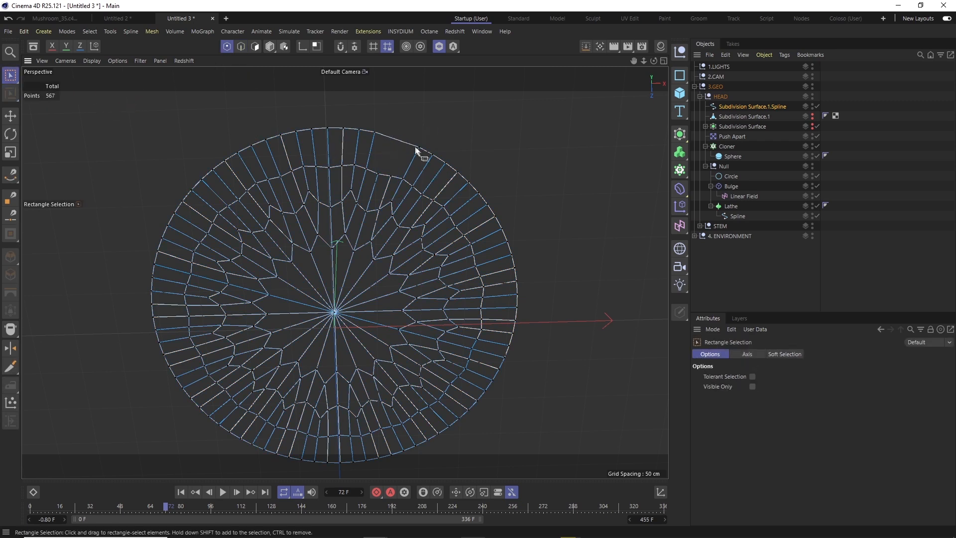
key(Delete)
click(812, 106)
click(743, 106)
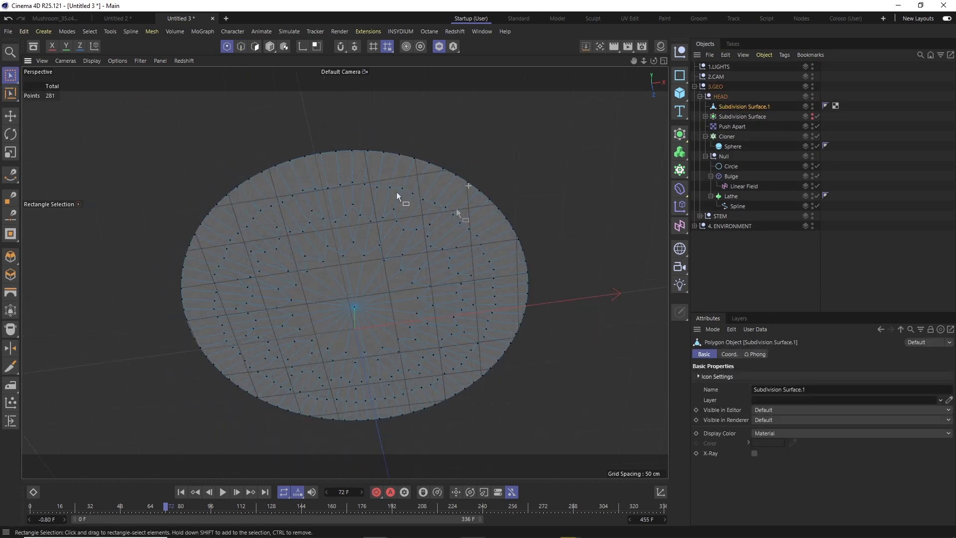
key(ctrl+z)
key(ctrl+z)
key(ctrl+z)
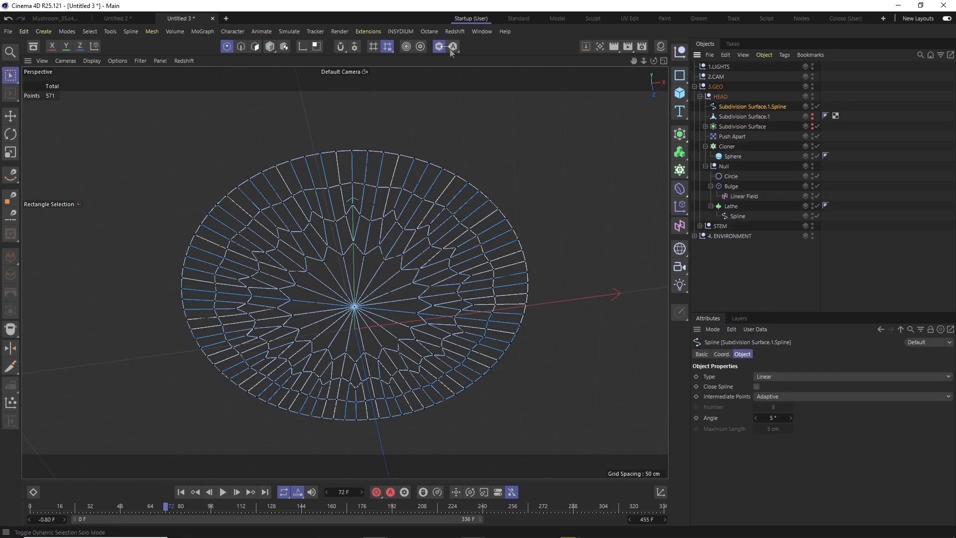
Turn off the solo mode to show the whole mushroom, and hide the 4. ENVIRONMENT group.
click(439, 46)
key(o)
click(757, 268)
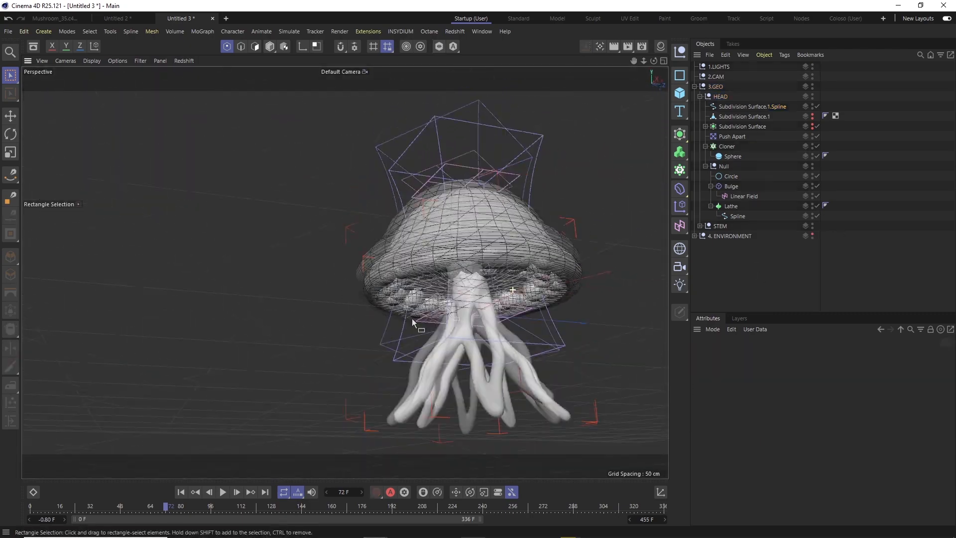
Move the extracted web spline, Subdivision Surface.1.Spline, into the cap's Null in HEAD and preview the animation.
click(746, 118)
alt+drag(497, 279, 567, 276)
key(Return)
key(e)
drag(752, 106, 735, 173)
key(F8)
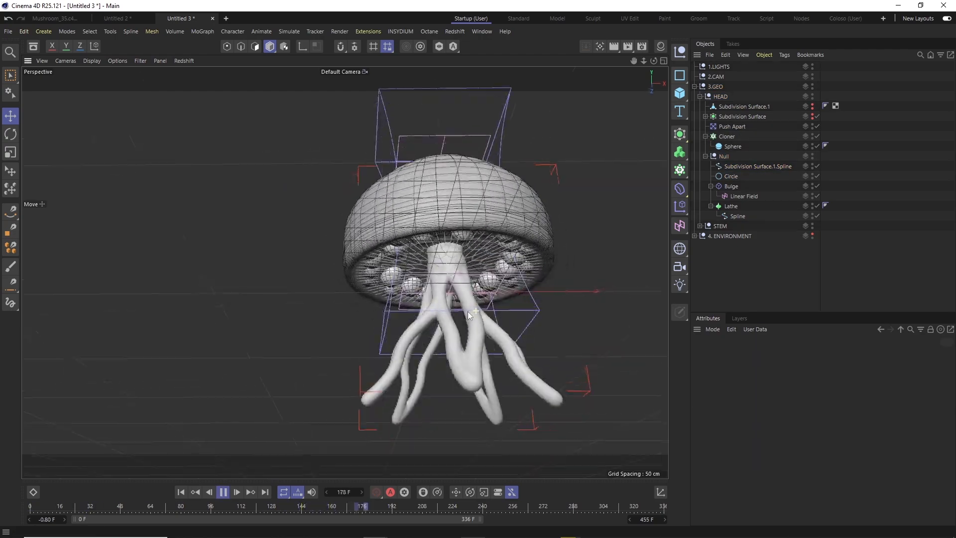
alt+drag(409, 333, 424, 271)
key(F8)
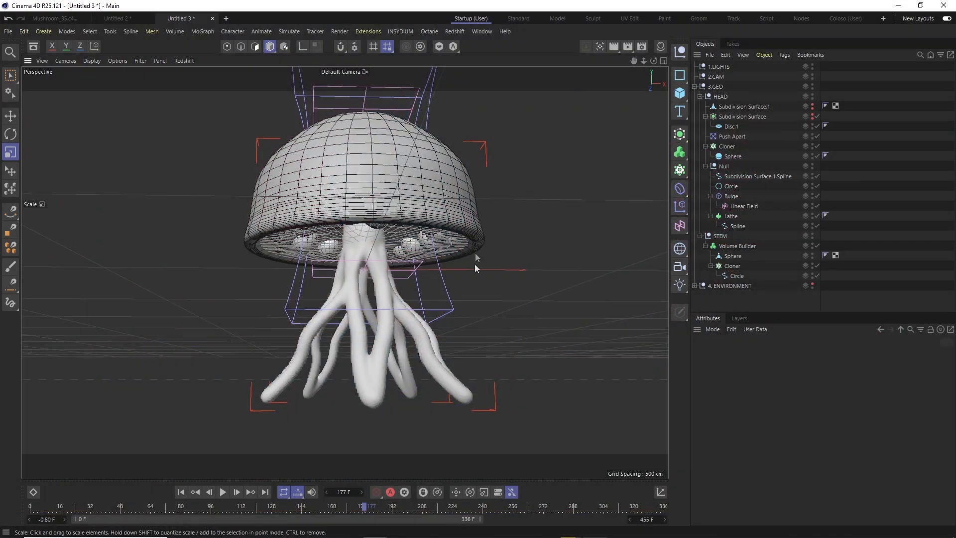
Open the Roses Orange, Georgina Gallery Bellini and PURPLE FLOWER FBX models from the project's Models folder with the default import settings.
alt+drag(421, 283, 409, 271)
key(alt+Tab)
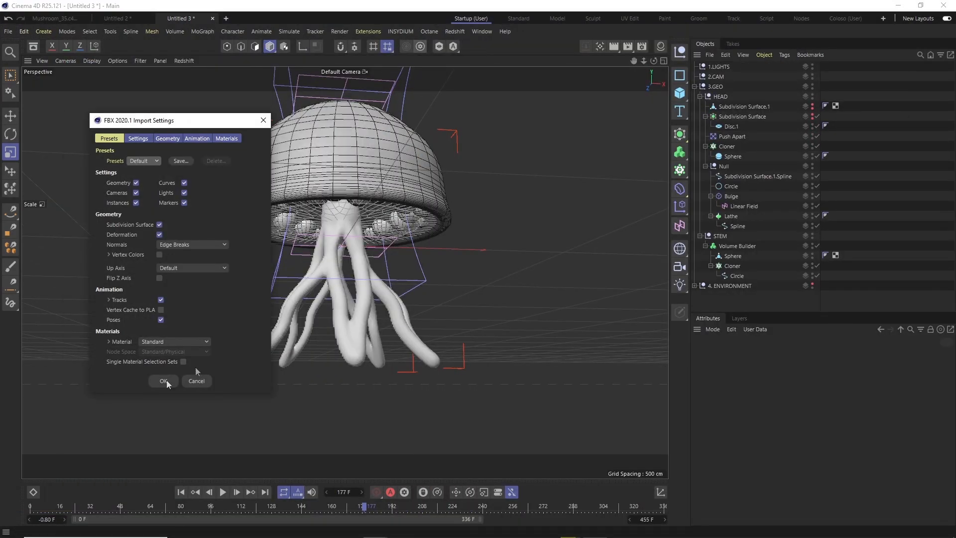
click(194, 379)
key(alt+Tab)
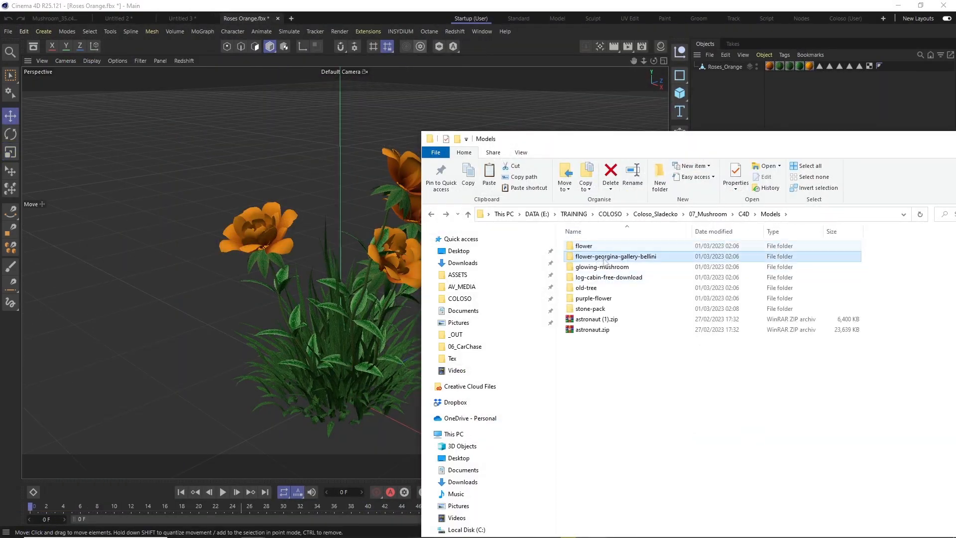
key(alt+Tab)
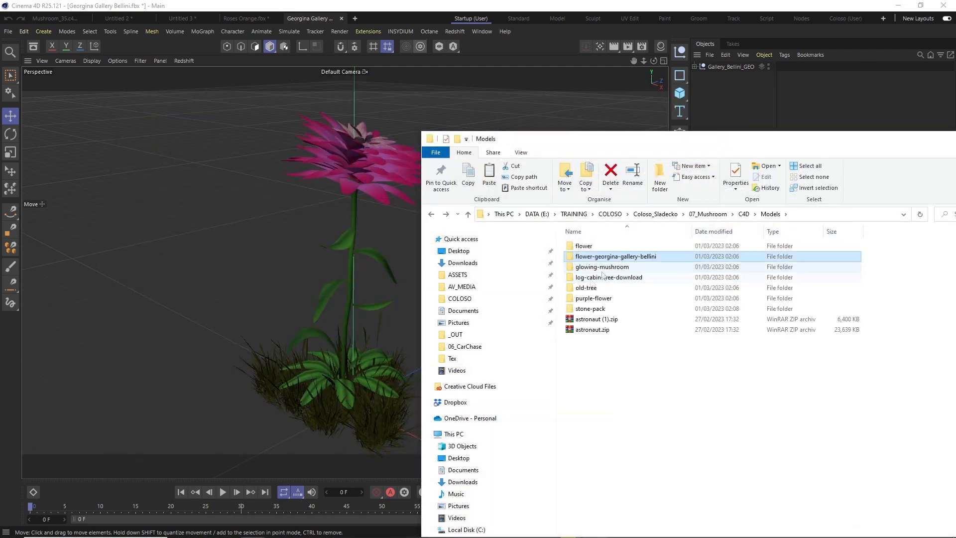
double_click(600, 299)
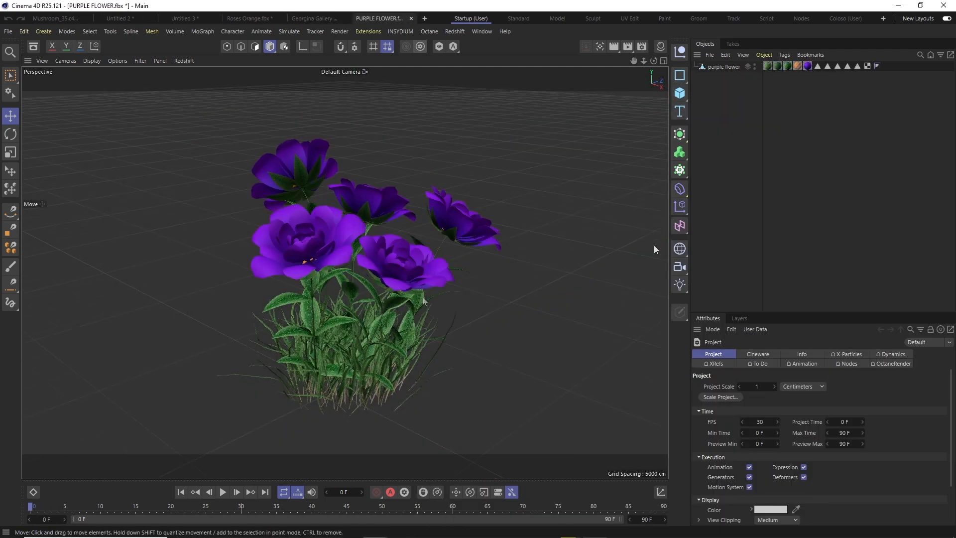
Open the mushroom_Final FBX model and the stones.c4d rock pack from the project's Models folder.
key(alt+Tab)
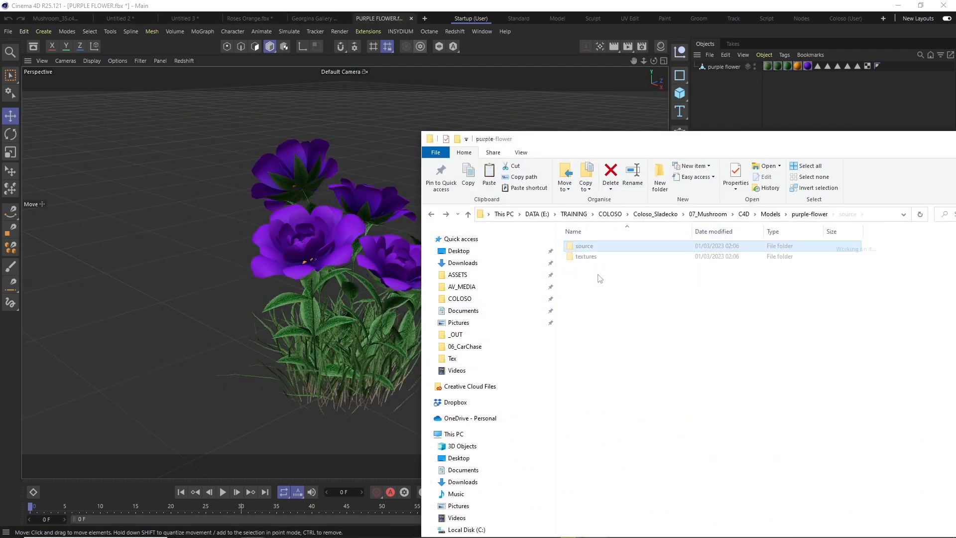
double_click(601, 266)
key(alt+Tab)
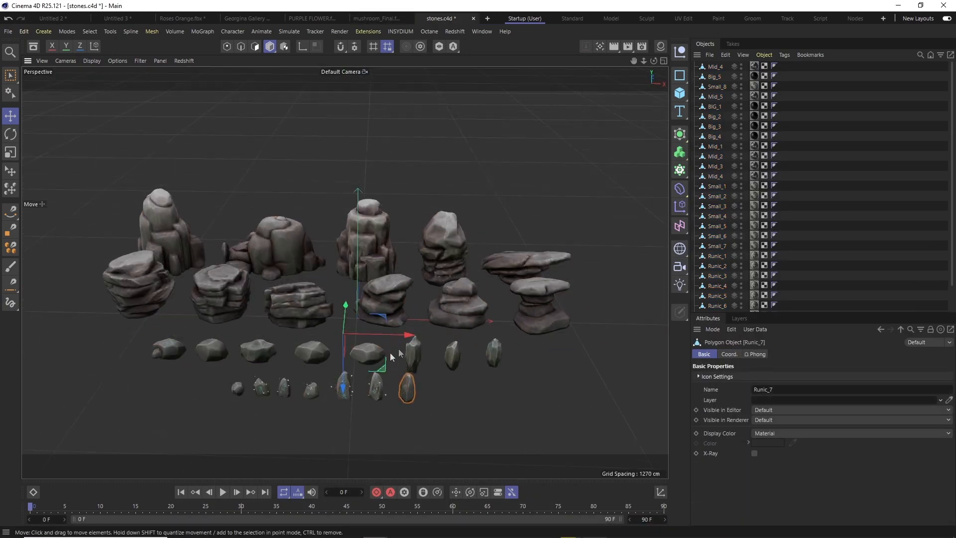
Select and copy a varied set of large, stacked and small rocks in stones.c4d.
click(401, 309)
shift+click(471, 315)
shift+click(294, 344)
shift+click(227, 336)
shift+click(395, 378)
shift+click(195, 267)
shift+click(294, 264)
alt+drag(318, 365, 418, 343)
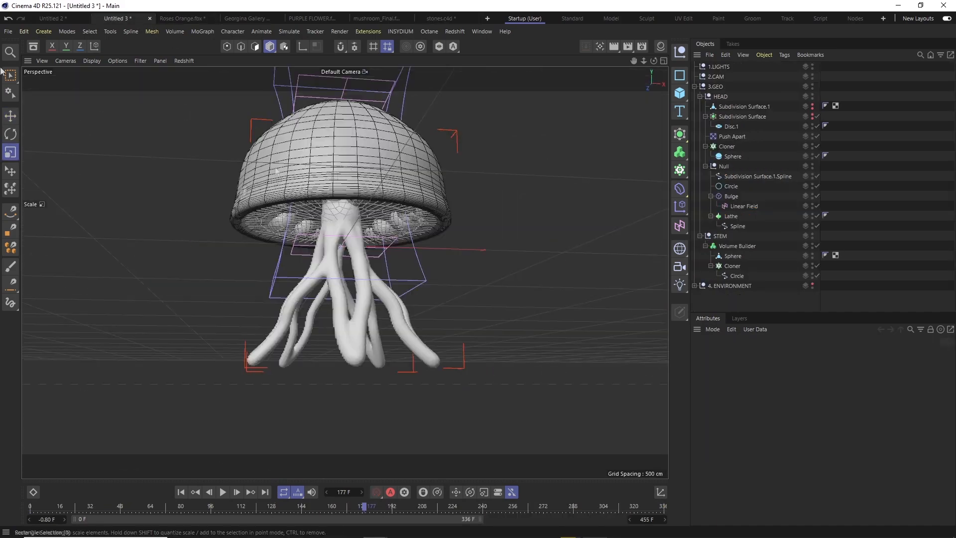
Save the mushroom scene as SH_07_Intergalactic_v01.c4d in the 07_Mushroom project folder.
click(8, 31)
click(34, 140)
click(238, 36)
double_click(274, 106)
click(309, 164)
click(238, 37)
double_click(257, 157)
click(86, 449)
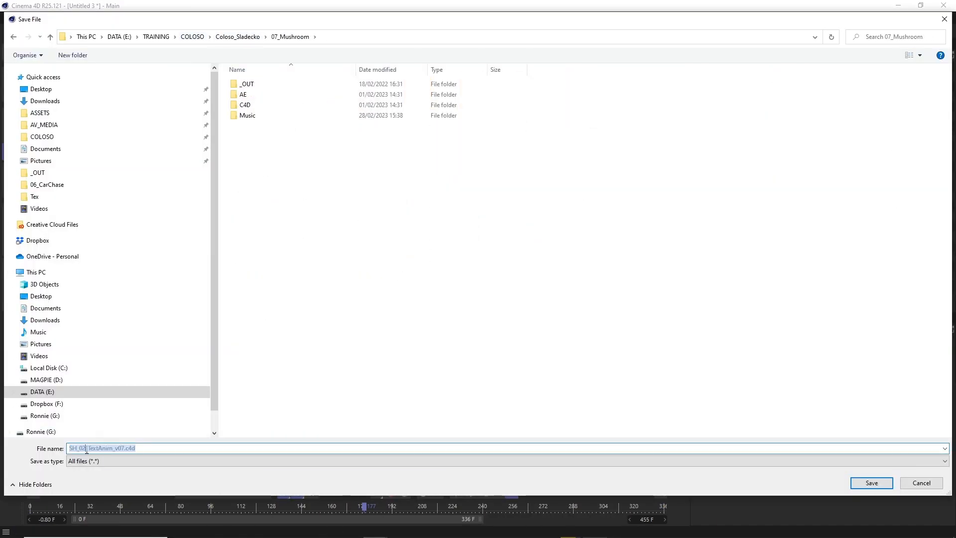
key(Right)
key(Right)
key(BackSpace)
text(1)
key(Return)
Paste the rocks and group them in a Null under 4. ENVIRONMENT, and rename the imported pCube1 mesh as Mushroom.
key(ctrl+v)
alt+drag(348, 279, 356, 249)
key(alt+g)
click(694, 96)
drag(713, 66, 723, 106)
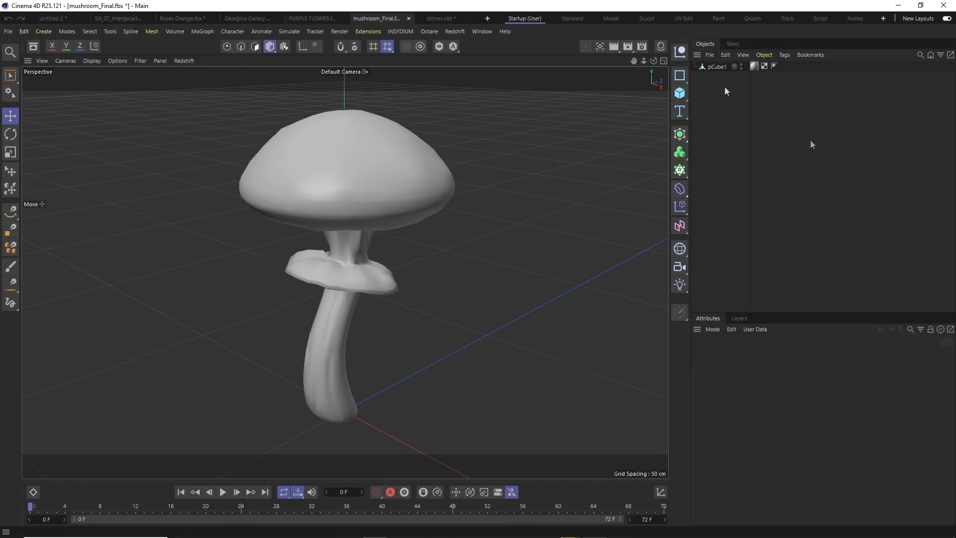
double_click(719, 66)
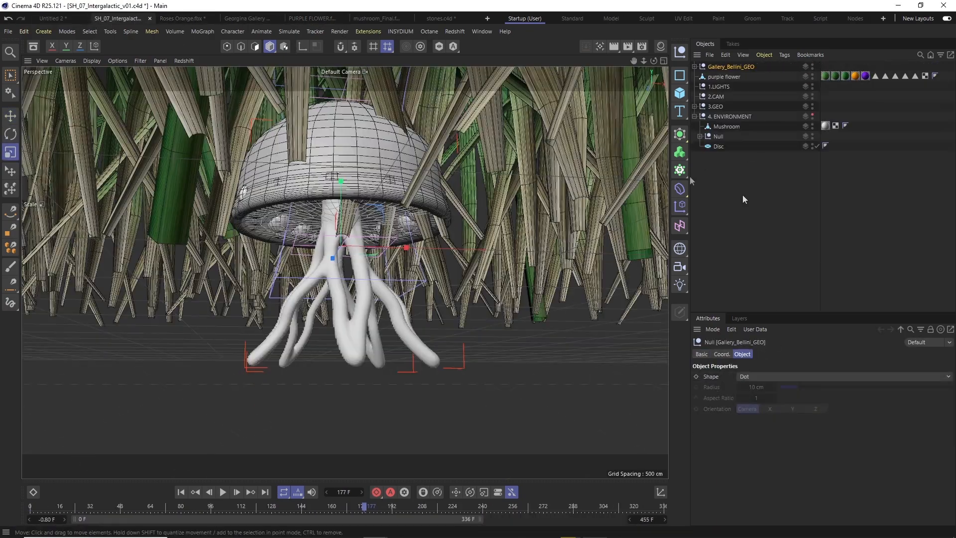
Group the pasted flower models in a hidden Null under 4. ENVIRONMENT and make the ENVIRONMENT group visible.
shift+click(724, 87)
key(alt+g)
drag(718, 66, 728, 107)
click(812, 95)
scroll(175, 333, down, 5)
click(813, 95)
alt+click(813, 94)
alt+click(813, 106)
Set the ground Disc to 20 disc segments and 64 rotation segments.
click(722, 137)
alt+drag(379, 289, 393, 368)
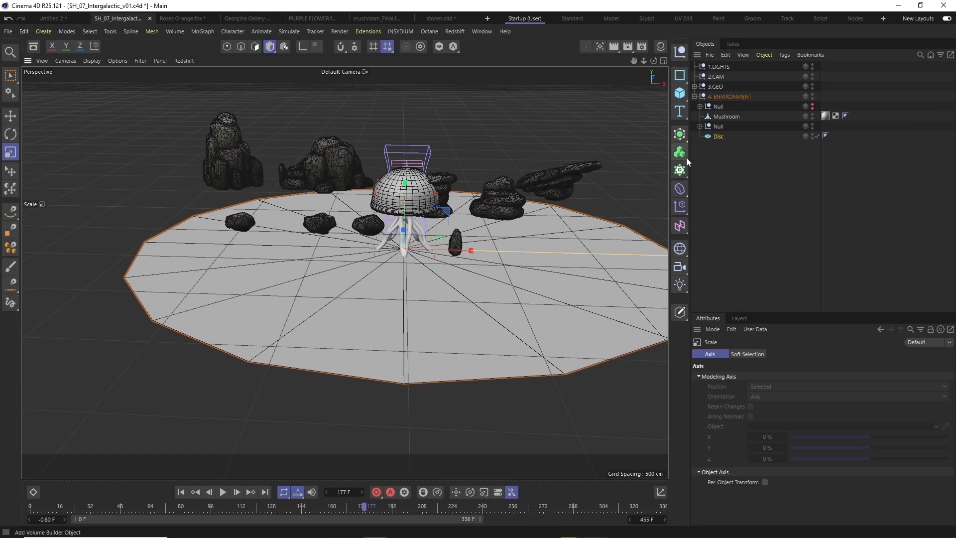
double_click(772, 400)
text(20)
key(Return)
alt+drag(448, 359, 458, 324)
double_click(770, 410)
text(64)
key(Return)
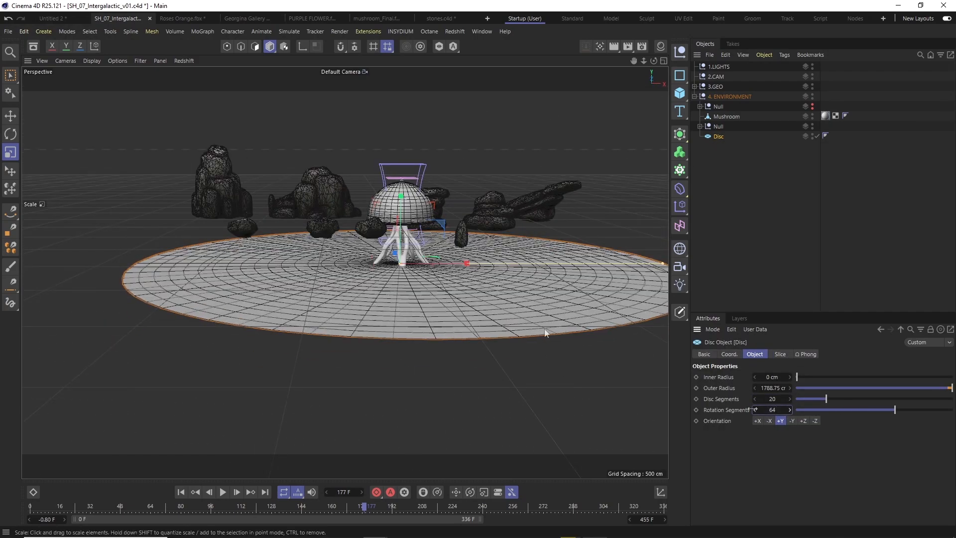
scroll(455, 277, up, 3)
alt+drag(388, 288, 404, 346)
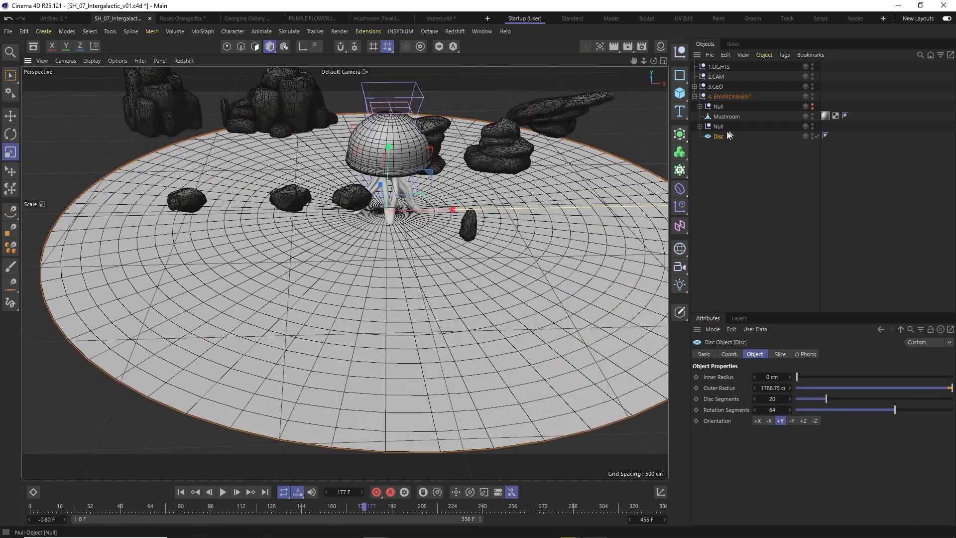
Delete the ground Disc and add a Plane scaled to form the floor beneath the mushroom.
click(720, 136)
key(Delete)
drag(680, 95, 717, 117)
key(t)
drag(432, 299, 273, 321)
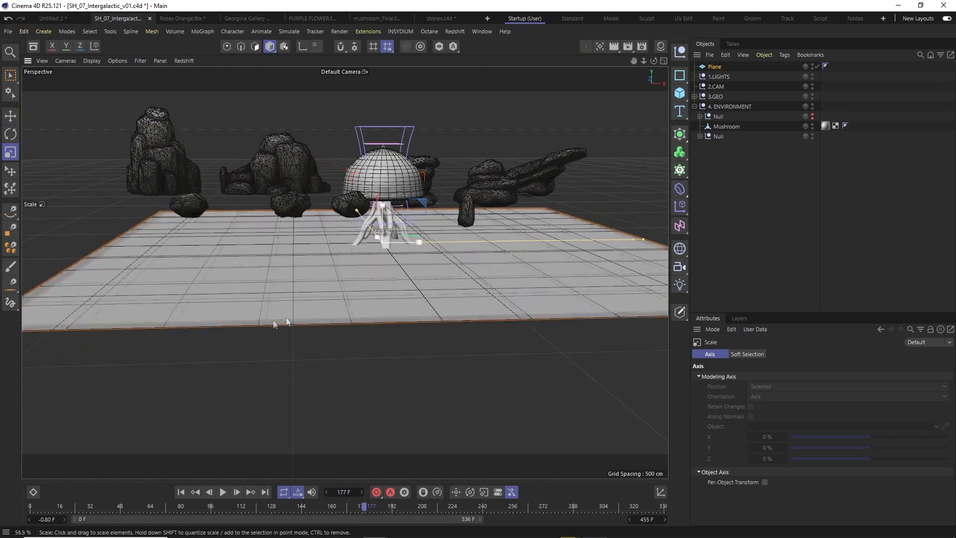
Name the plane Ground, set its width and height segments to 40 each, and make it editable.
click(717, 66)
key(Return)
alt+drag(428, 318, 415, 343)
double_click(770, 399)
text(40)
double_click(770, 410)
text(40)
text(c)
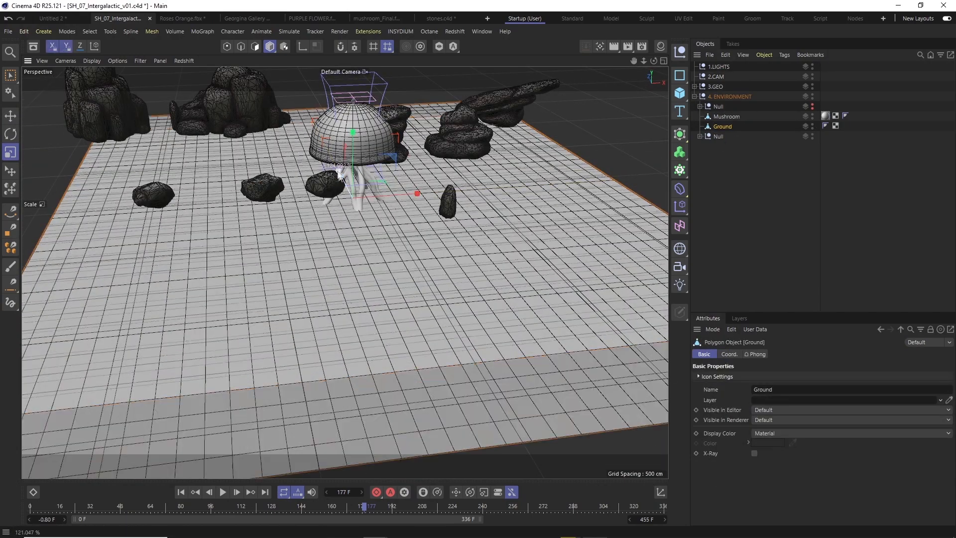
Sculpt gentle hills and dips into the Ground around the mushroom with the Grab brush at a size of about 53 to 63.
text(e)
scroll(341, 230, up, 3)
alt+drag(341, 230, 371, 196)
key(shift+c)
text(grab)
key(Return)
scroll(460, 284, up, 1)
middle_drag(480, 273, 462, 275)
drag(461, 274, 463, 259)
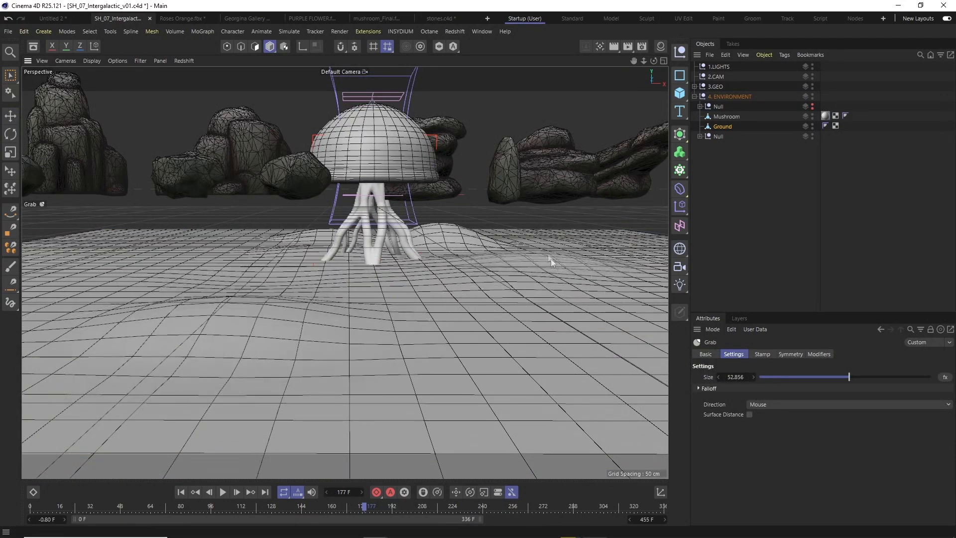
alt+drag(448, 279, 423, 269)
scroll(374, 279, up, 3)
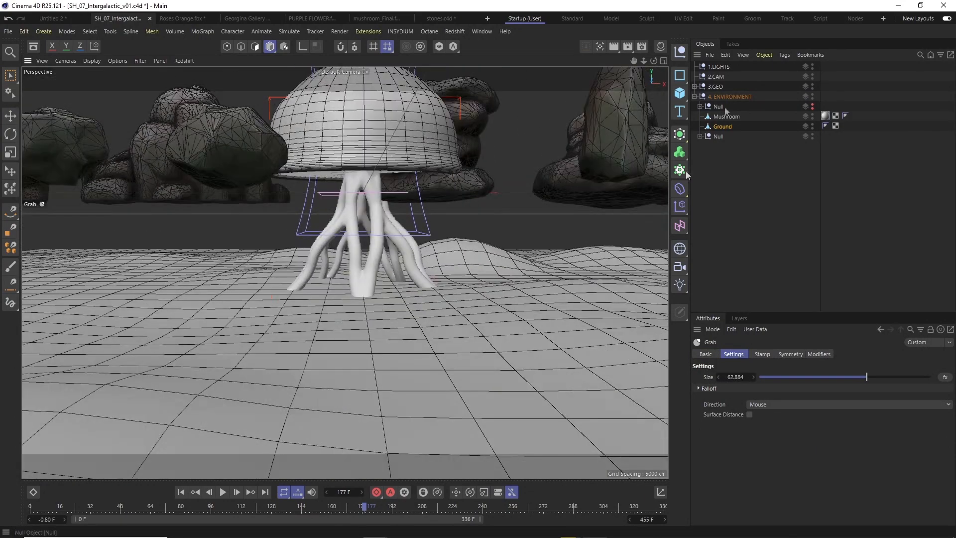
Add a camera, make it the active view and frame the mushroom through it.
click(679, 266)
click(817, 67)
drag(792, 400, 742, 420)
scroll(356, 211, up, 3)
alt+drag(362, 232, 403, 263)
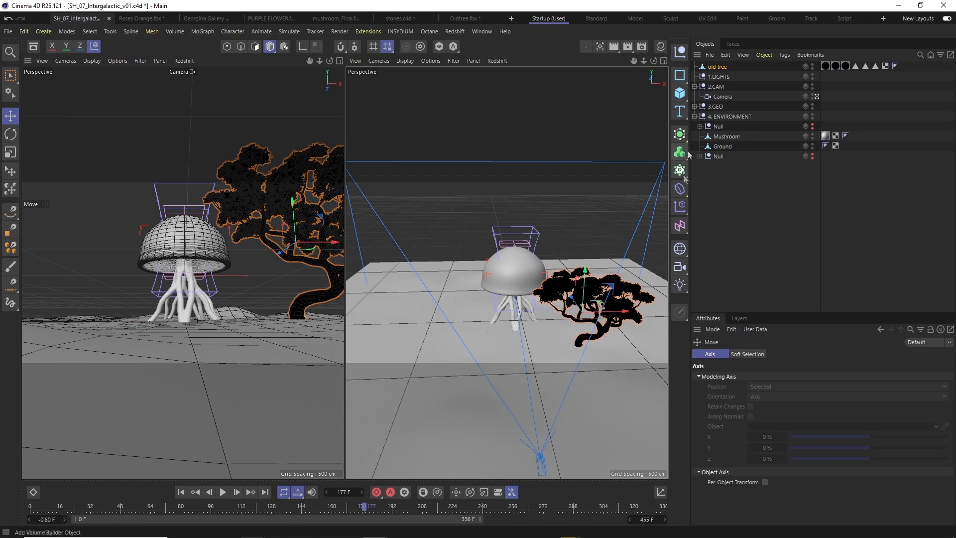
Create an instance of the old tree and move, rotate and scale it on the opposite side of the mushroom.
drag(679, 135, 755, 145)
drag(625, 311, 497, 313)
key(r)
drag(478, 324, 563, 215)
key(t)
drag(533, 278, 499, 298)
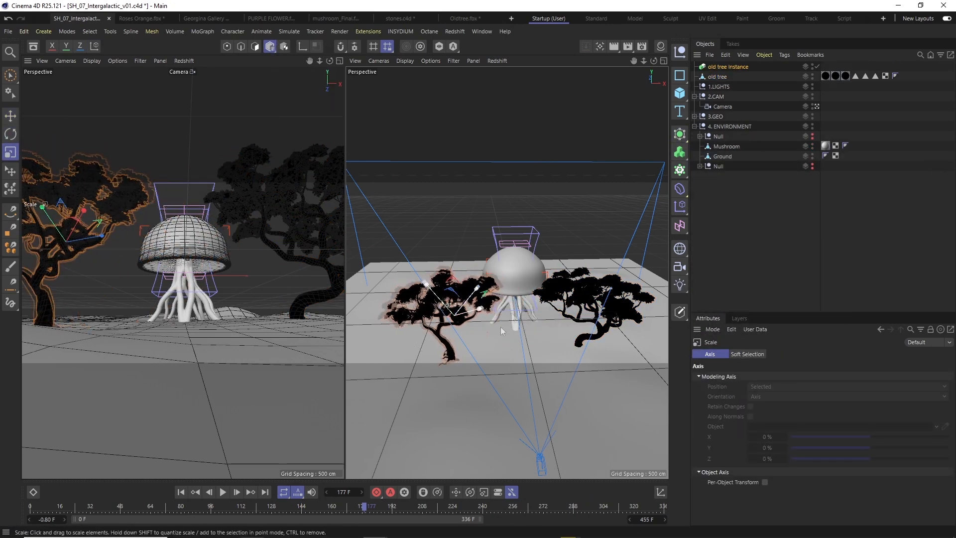
Duplicate the old tree instance twice, placing and rotating the copies to fill out the trees on both sides of the mushroom.
key(ctrl+c)
key(ctrl+v)
key(r)
key(e)
drag(453, 314, 447, 282)
key(ctrl+v)
key(r)
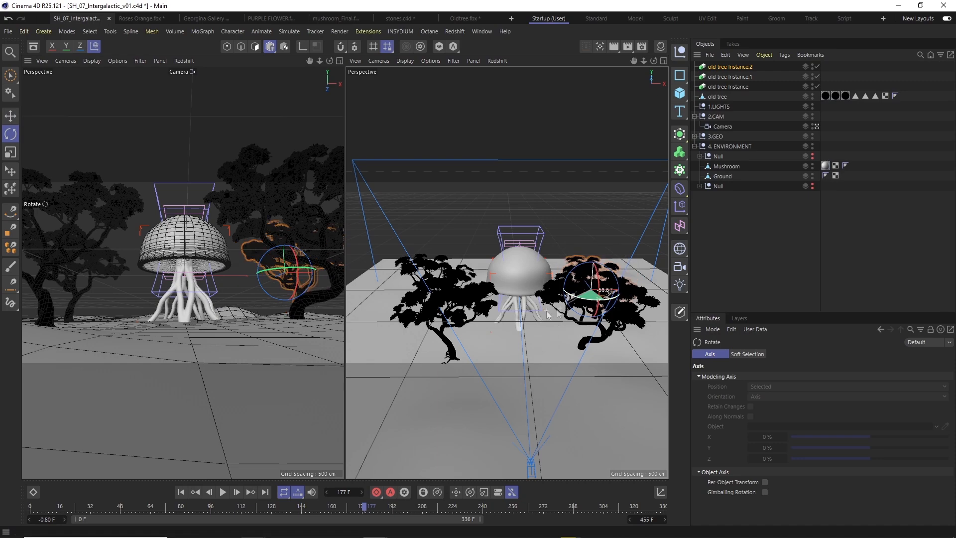
drag(633, 301, 635, 301)
click(619, 318)
drag(598, 322, 619, 295)
Reposition the trees on both sides of the mushroom and adjust the camera framing to match.
key(e)
click(605, 273)
click(448, 335)
shift+click(429, 279)
drag(462, 302, 457, 302)
click(604, 341)
drag(627, 316, 626, 296)
alt+right_drag(230, 301, 220, 305)
alt+drag(220, 304, 223, 310)
Put the three flower models in a Cloner set to Object mode over the Ground surface, with a count of 200.
click(718, 156)
click(700, 156)
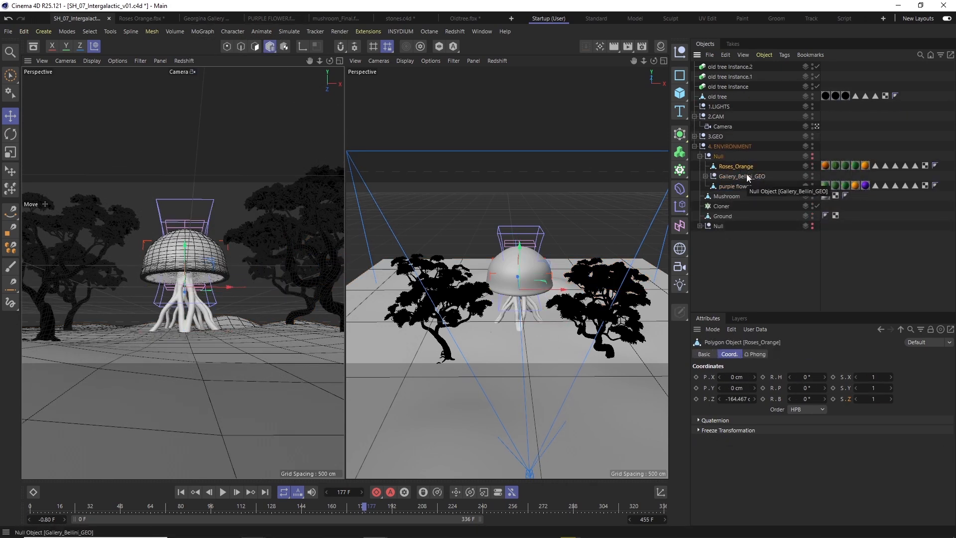
drag(728, 211, 729, 208)
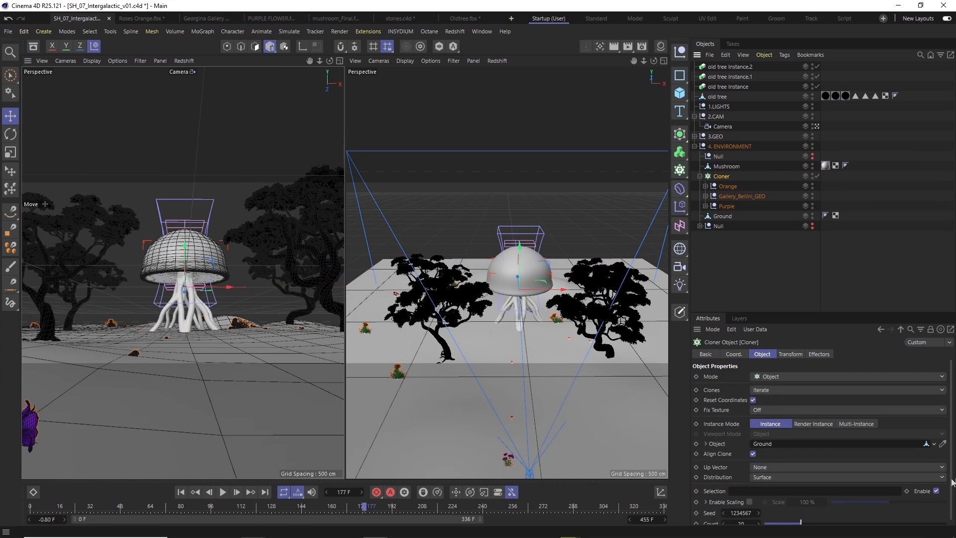
scroll(746, 502, down, 1)
double_click(745, 519)
text(200)
key(Return)
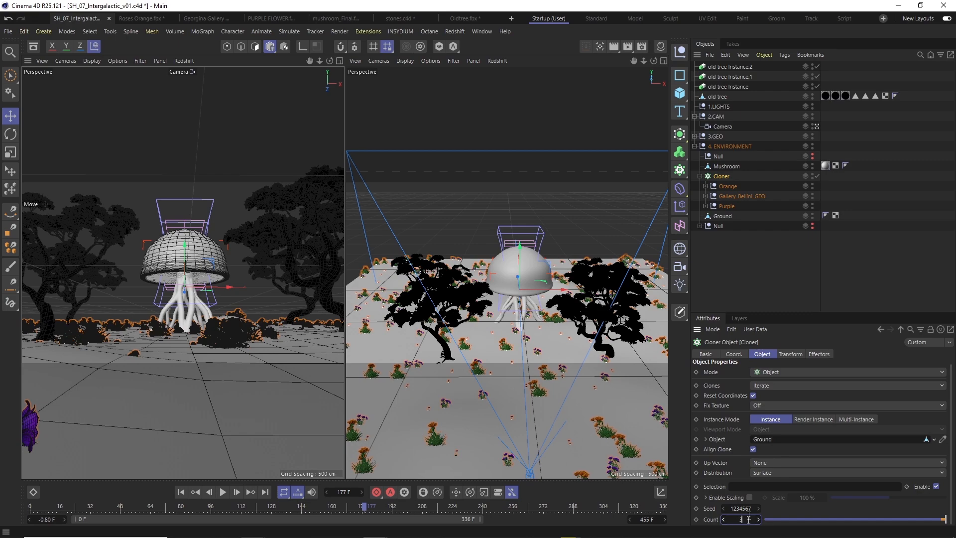
Enlarge the flower_m and grass_m objects inside Gallery_Bellini_GEO and try rotating them.
click(705, 196)
key(t)
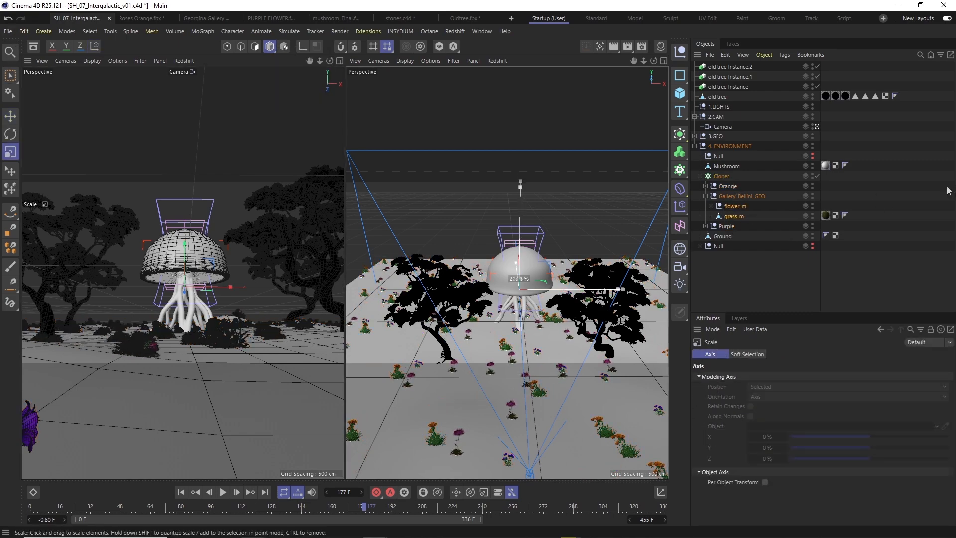
scroll(507, 312, up, 4)
alt+drag(507, 312, 472, 309)
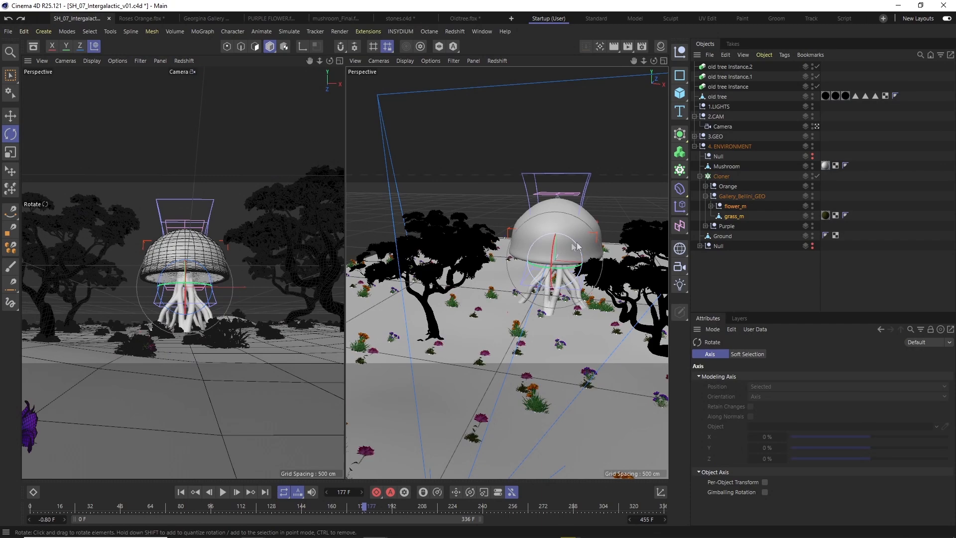
drag(575, 275, 578, 271)
Disable the flower Cloner and scale down the purple flower model inside the Purple Null.
click(721, 176)
click(763, 353)
click(704, 186)
click(741, 196)
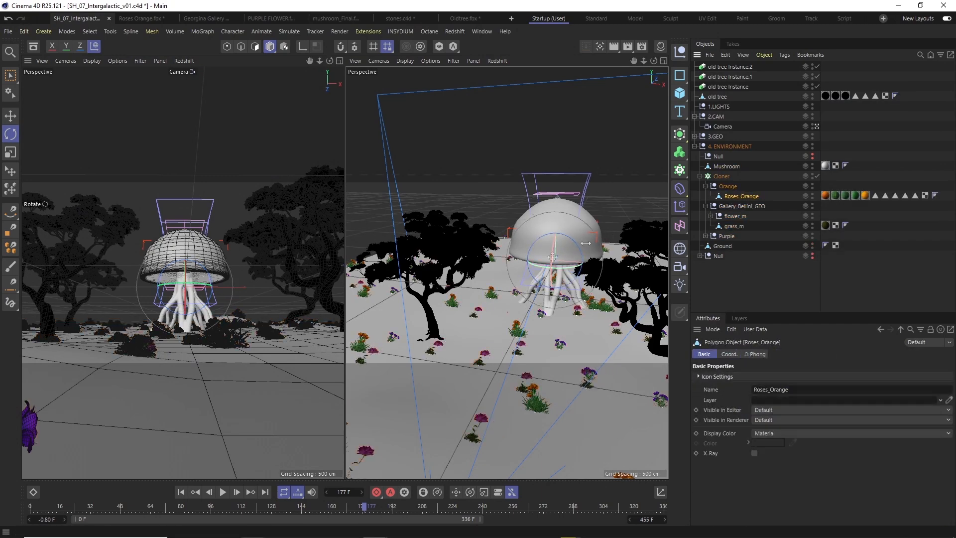
click(817, 177)
click(735, 216)
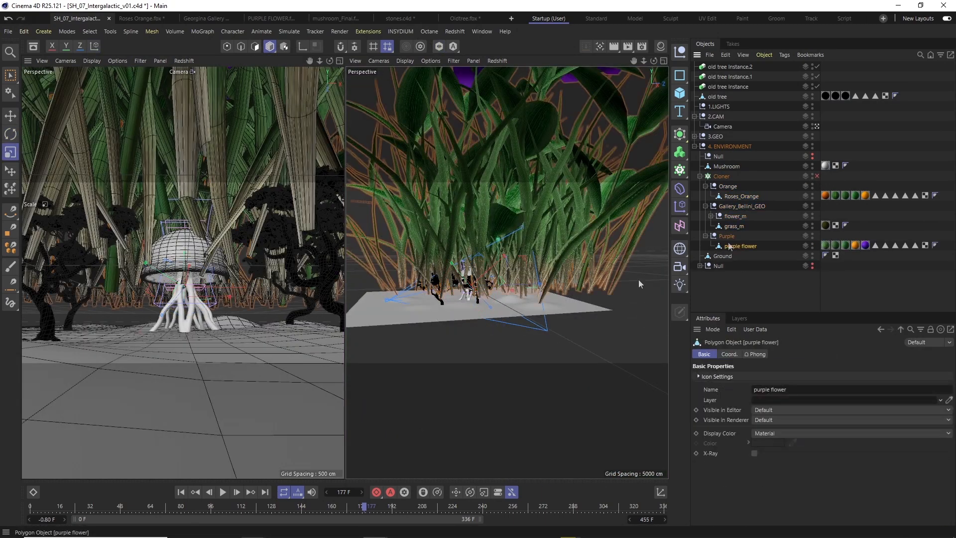
click(816, 176)
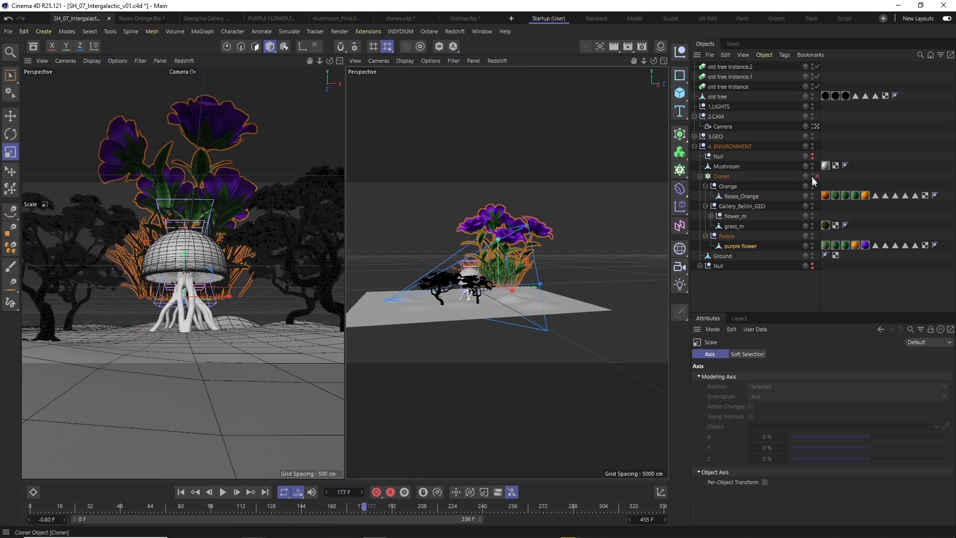
Examine the purple flower, grass_m and Gallery_Bellini_GEO source models and their coordinates up close.
click(721, 176)
click(726, 236)
click(740, 246)
scroll(513, 268, up, 5)
click(734, 226)
scroll(459, 278, up, 5)
click(744, 217)
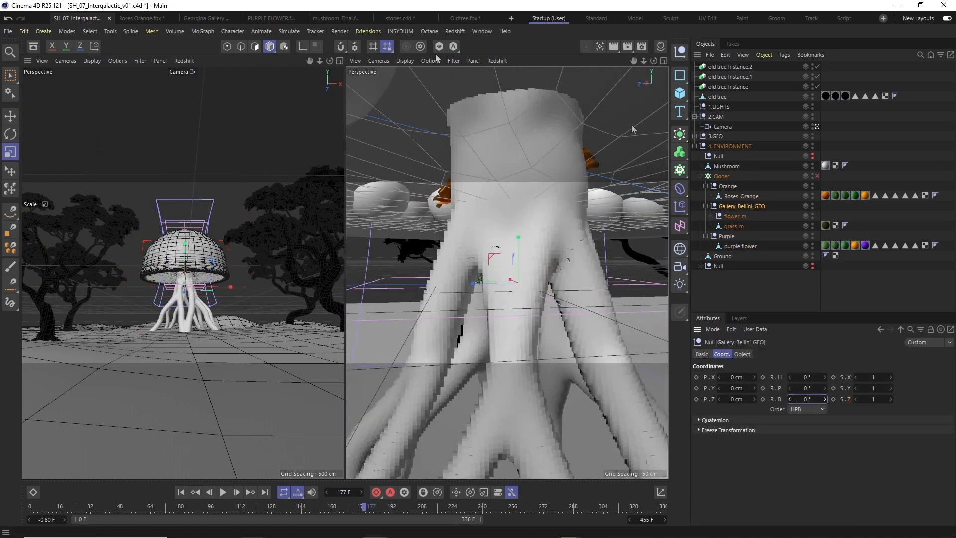
Isolate the flower models with viewport solo mode and re-enable the flower Cloner.
middle_click(734, 207)
click(439, 46)
click(438, 46)
click(438, 46)
alt+drag(498, 224, 552, 225)
key(ctrl+z)
click(816, 176)
scroll(583, 221, down, 5)
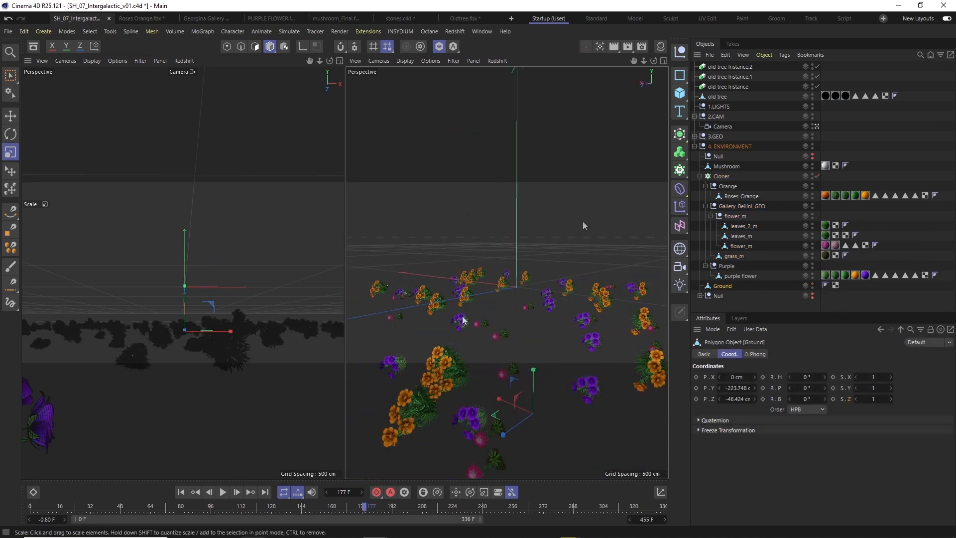
Set the flower Cloner's Transform R.P to -90° to stand the cloned flowers upright.
alt+drag(582, 221, 380, 333)
click(721, 176)
drag(809, 378, 792, 403)
click(790, 354)
double_click(803, 401)
text(-90)
key(Return)
alt+drag(503, 299, 662, 302)
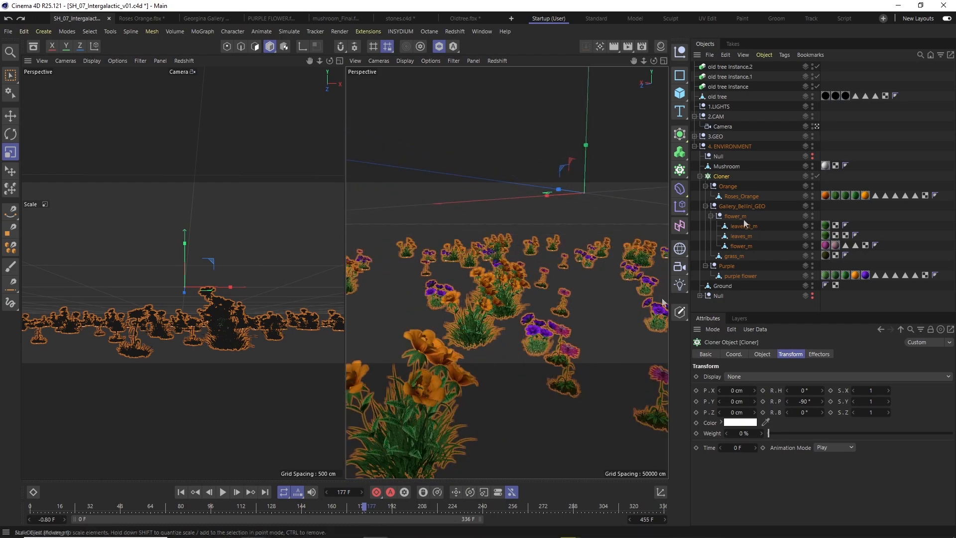
Scale up the flower_m and grass_m source models to about 136% and return to the camera view.
click(512, 309)
mouse_move(532, 321)
alt+mouse_down()
mouse_move(503, 316)
mouse_move(518, 305)
alt+mouse_up()
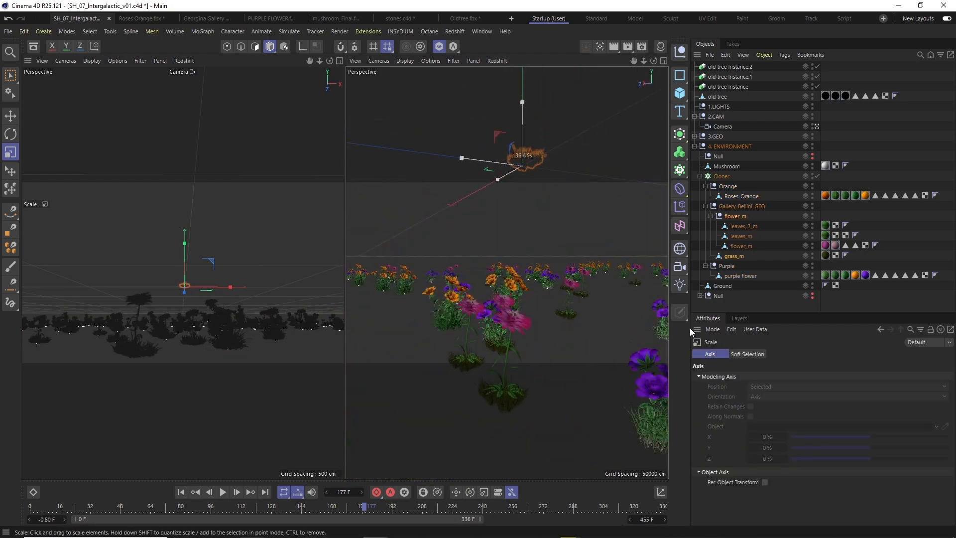
key(F1)
Scale down the cloned flowers with the flower Cloner's Transform scale values.
click(721, 176)
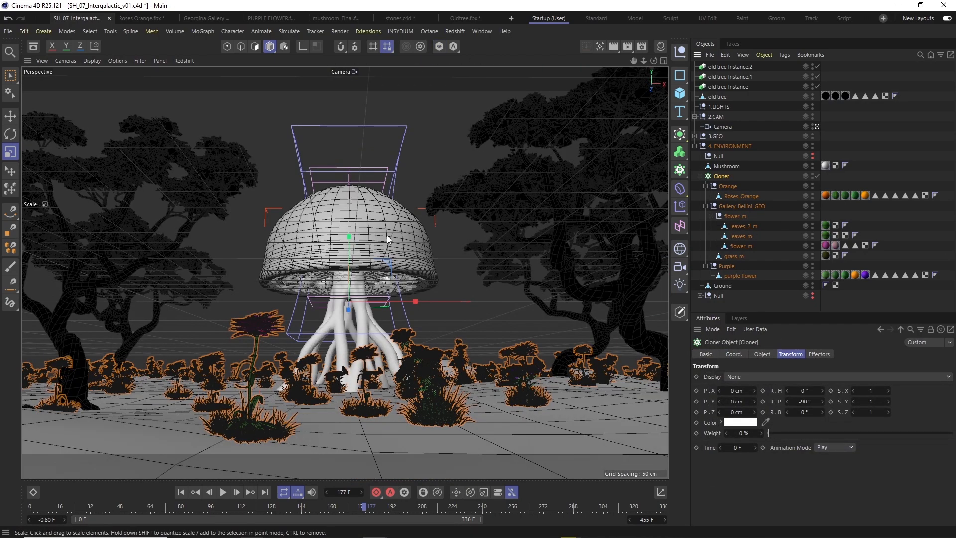
drag(842, 412, 842, 390)
drag(888, 390, 860, 391)
Add a Random effector to the flower Cloner and rename the two objects Random Flower and Cloner Flower.
click(201, 32)
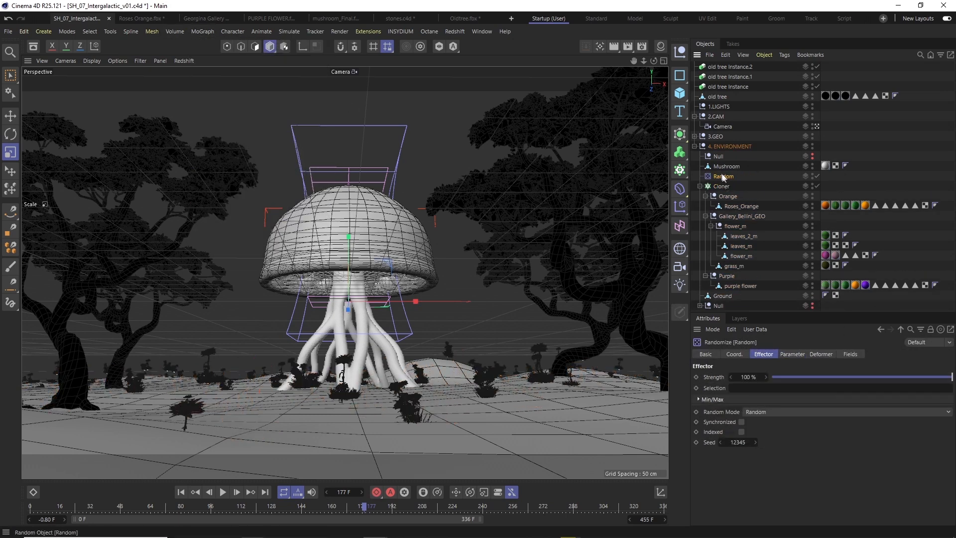
click(730, 186)
click(732, 176)
click(753, 417)
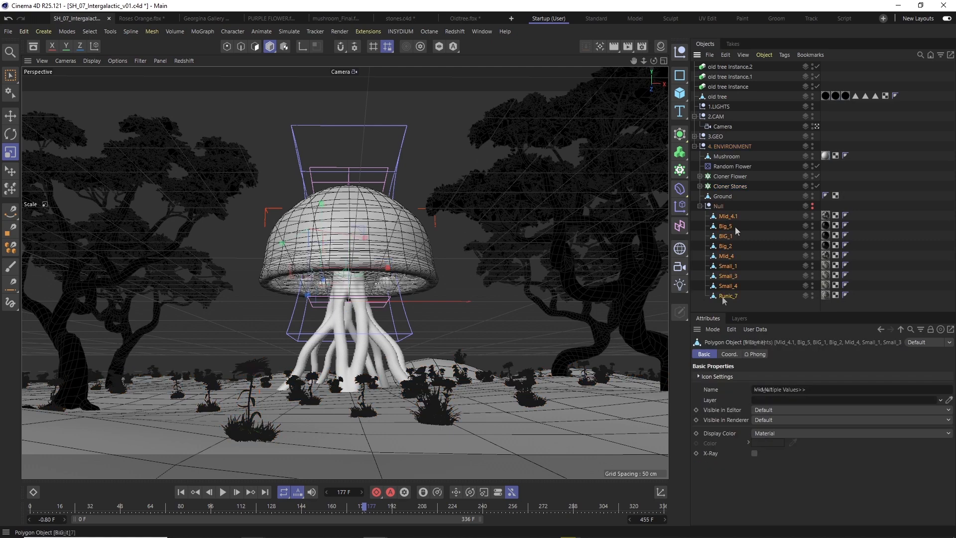
Move the stone models from the Null into Cloner Stones and set its Transform scale to 0.63 on all axes.
drag(587, 257, 640, 210)
click(730, 186)
drag(498, 279, 353, 313)
click(734, 187)
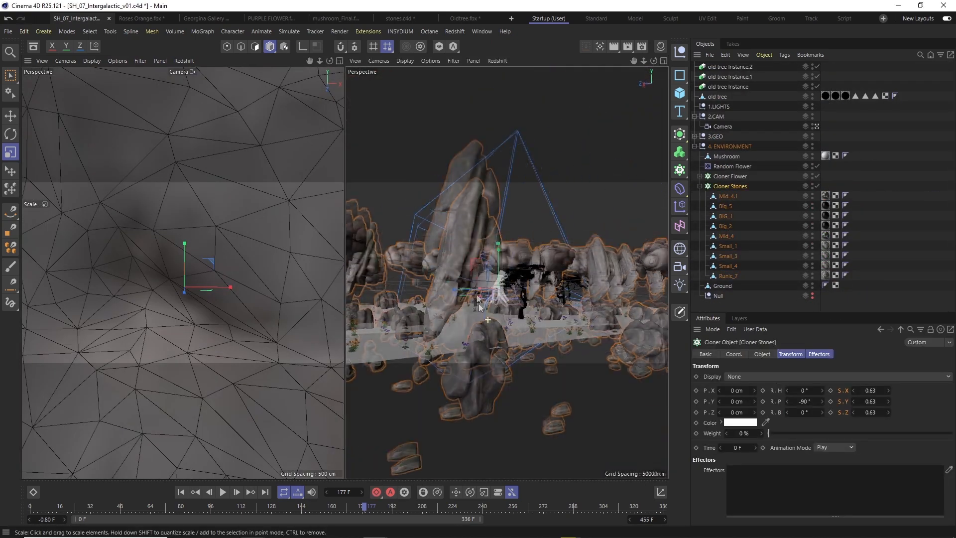
click(762, 353)
alt+drag(479, 305, 542, 314)
Isolate the stone models from Mid_4.1 to Runic_7 and disable Cloner Stones and Cloner Flower.
click(734, 197)
shift+click(729, 275)
click(599, 47)
alt+drag(503, 278, 500, 350)
click(817, 186)
click(817, 176)
alt+drag(478, 299, 412, 357)
Rotate the source stone models and re-enable Cloner Stones.
click(726, 196)
click(725, 216)
key(r)
click(728, 196)
shift+click(728, 276)
key(w)
click(817, 186)
Set the Cloner Stones Transform to R.P 180° and P.Z 12 cm so the stones sit on the ground.
click(730, 187)
key(t)
click(730, 186)
click(791, 354)
double_click(807, 390)
drag(804, 401, 811, 401)
alt+drag(513, 339, 548, 328)
drag(736, 401, 746, 412)
Examine the stone distribution over the whole ground plane and up close around the mushroom.
alt+drag(563, 318, 612, 303)
scroll(508, 299, down, 10)
alt+drag(498, 299, 547, 339)
click(407, 370)
alt+drag(448, 318, 537, 334)
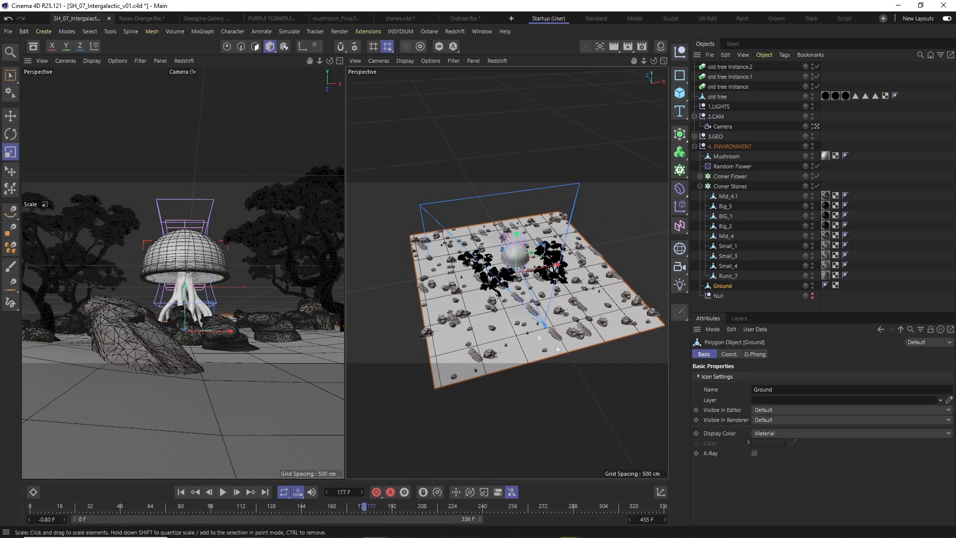
key(e)
scroll(513, 309, up, 5)
alt+drag(498, 309, 395, 284)
scroll(488, 309, up, 5)
Add a Random effector to Cloner Stones and name it Random Stones.
click(730, 186)
click(287, 32)
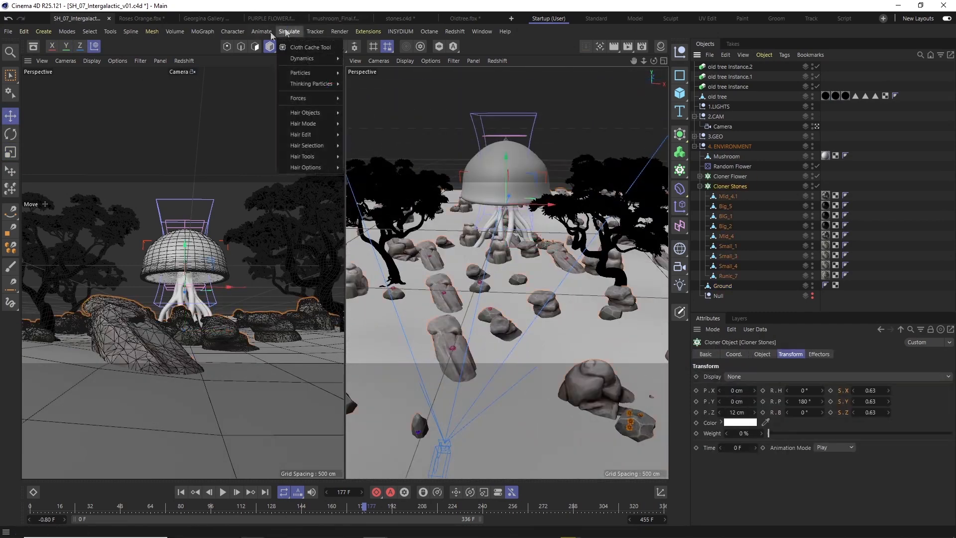
mouse_move(203, 32)
mouse_move(214, 47)
click(326, 127)
drag(723, 286, 729, 182)
double_click(723, 186)
text(Random Stones)
key(Return)
Adjust the Random Stones position offsets, with P.X at 56 cm, and add random rotation to the stone clones.
click(795, 355)
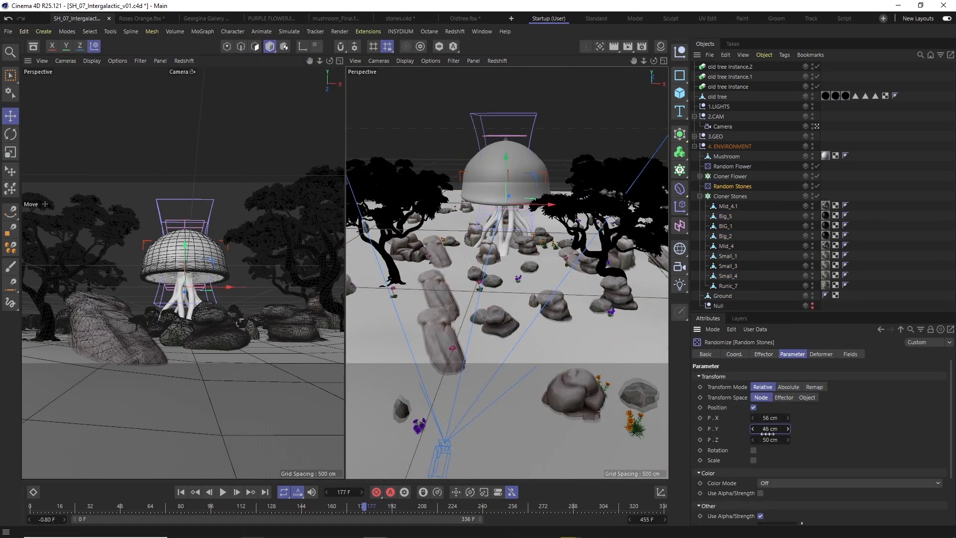
drag(771, 432, 766, 430)
drag(770, 440, 763, 436)
drag(772, 472, 777, 471)
drag(770, 482, 747, 508)
Change the Cloner Stones seed to redistribute the stones around the mushroom and trees.
click(731, 197)
key(t)
click(729, 196)
scroll(816, 463, down, 2)
text(8)
scroll(739, 513, up, 16)
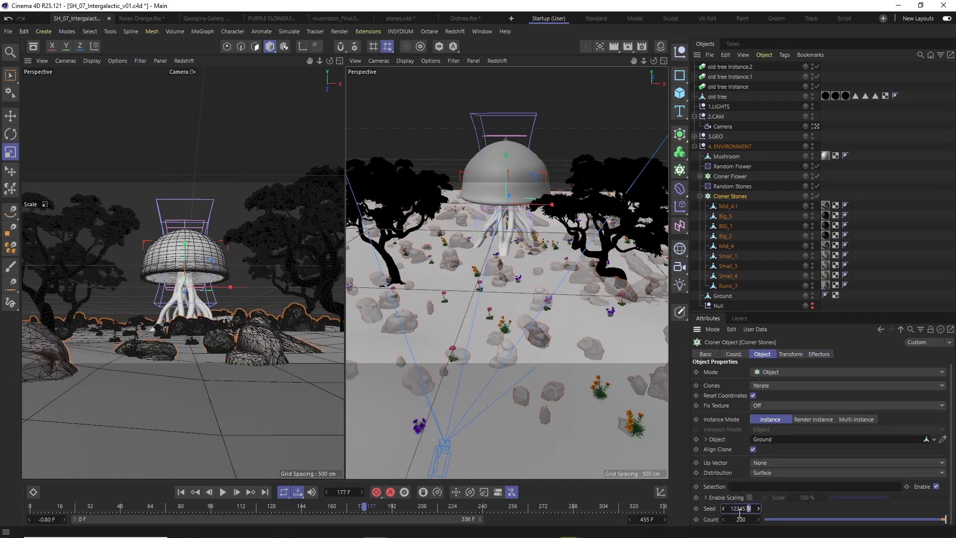
scroll(740, 513, up, 3)
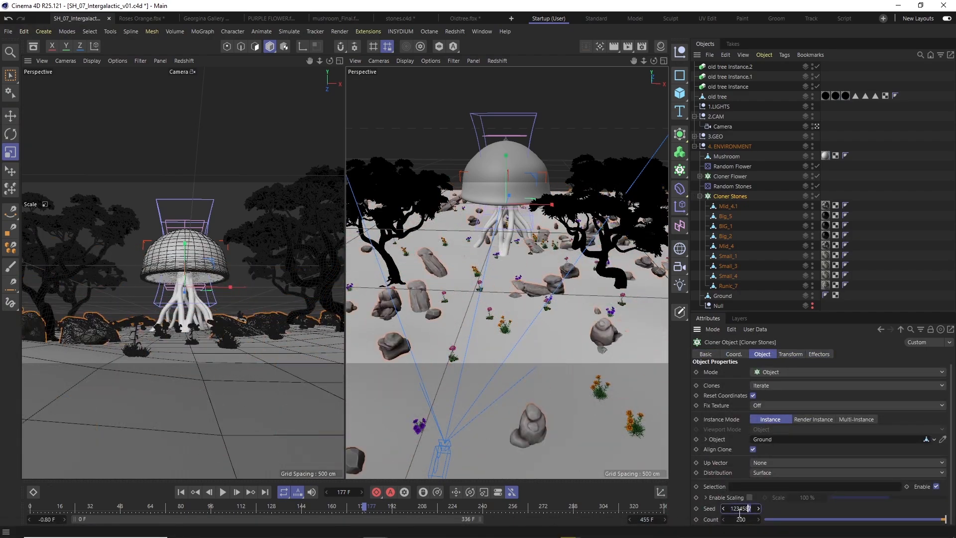
Enlarge the camera viewport, then scale and place the small Mushroom beside the giant mushroom's roots.
drag(345, 155, 504, 164)
click(340, 364)
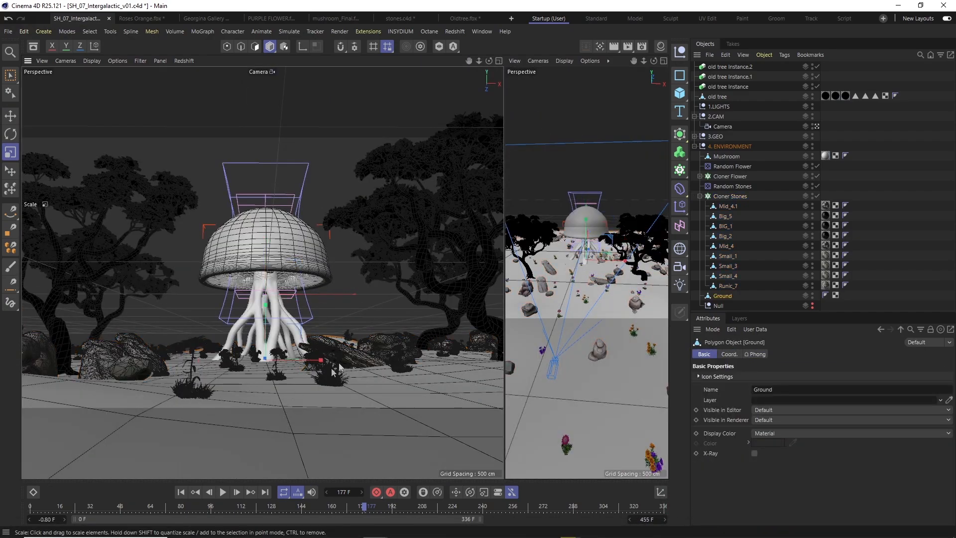
click(734, 156)
key(e)
key(t)
drag(320, 399, 444, 399)
scroll(587, 299, up, 6)
drag(636, 350, 710, 348)
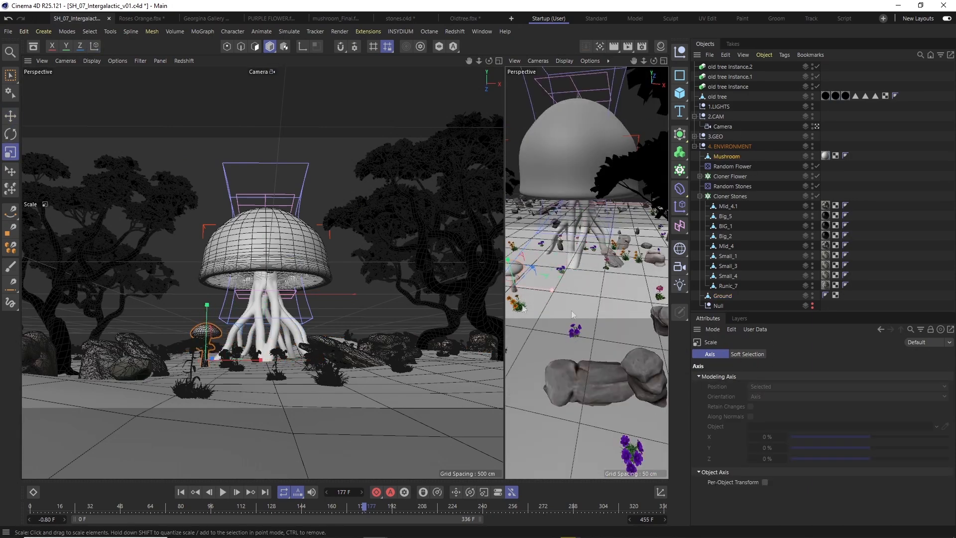
scroll(264, 355, up, 3)
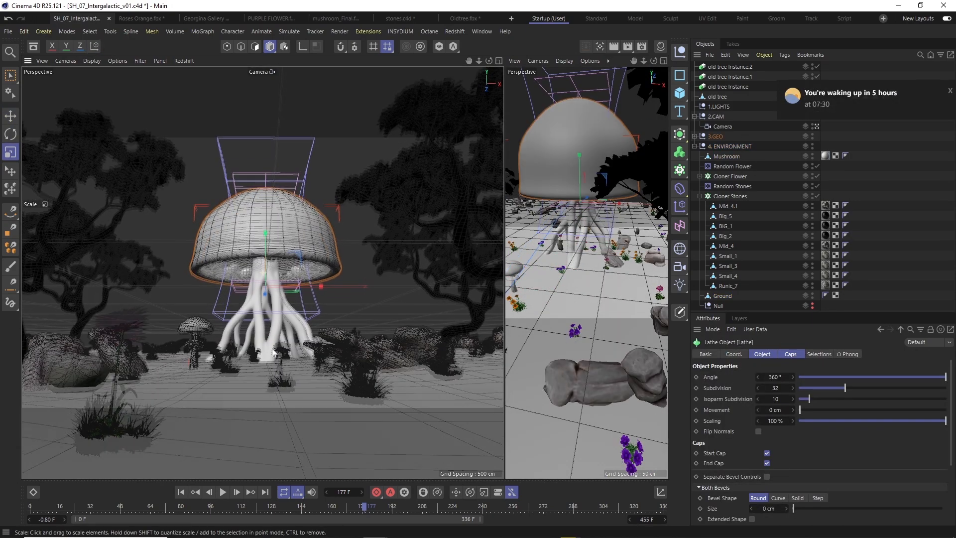
click(197, 324)
scroll(588, 299, down, 6)
Set the Cloner Flower seed to 1234581 and its count to 400.
click(730, 176)
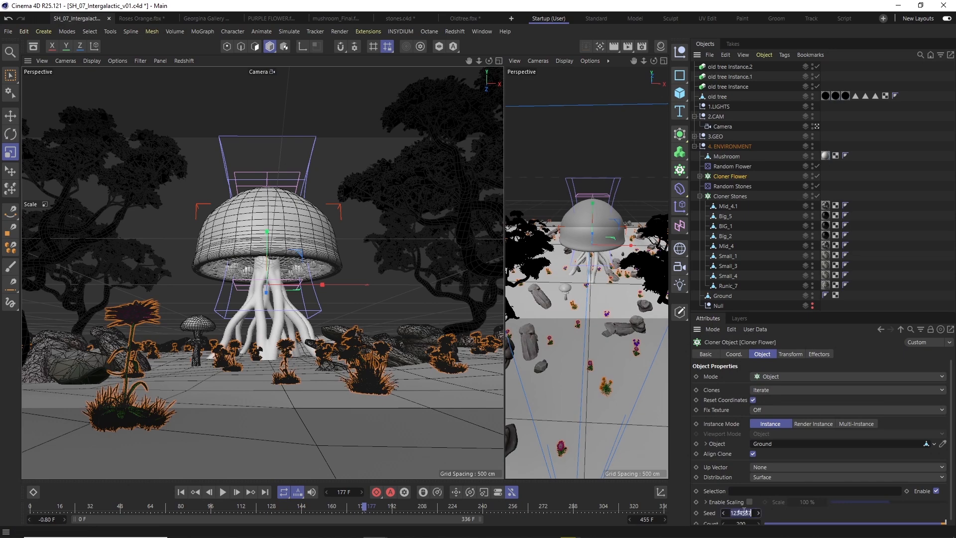
click(748, 513)
key(Up)
key(Up)
key(Up)
key(Up)
key(Up)
key(Up)
key(Up)
key(Up)
key(Up)
key(Up)
key(Up)
key(Up)
key(Up)
key(Up)
key(t)
drag(332, 400, 238, 402)
scroll(555, 348, down, 8)
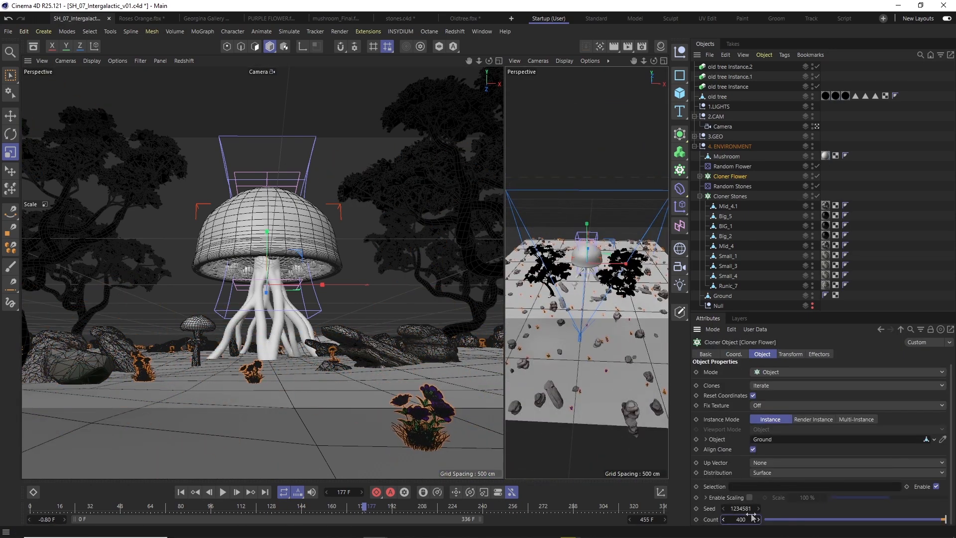
Limit Cloner Flower to a polygon selection of the ground inside the camera view, with count 1000 and a new seed.
click(639, 308)
click(730, 176)
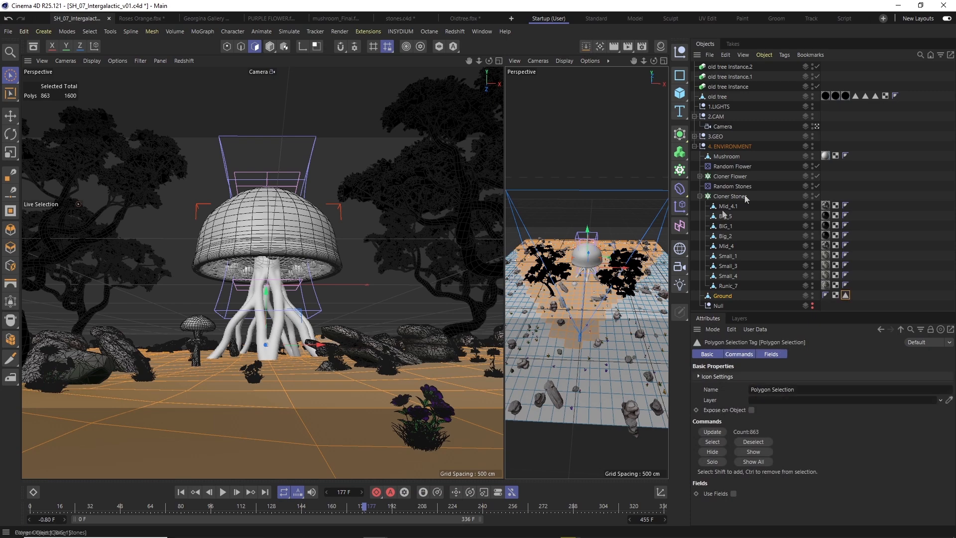
drag(749, 523, 692, 505)
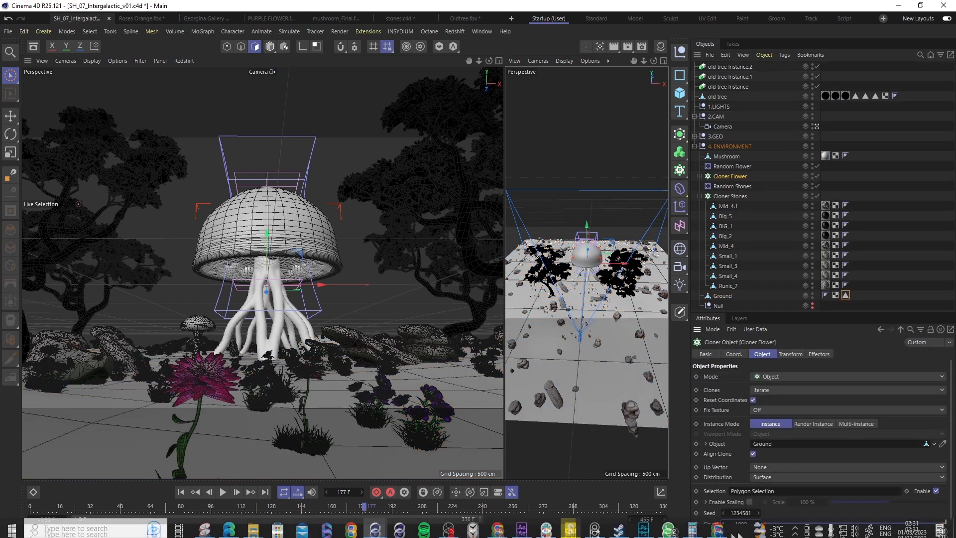
double_click(746, 508)
scroll(746, 508, up, 5)
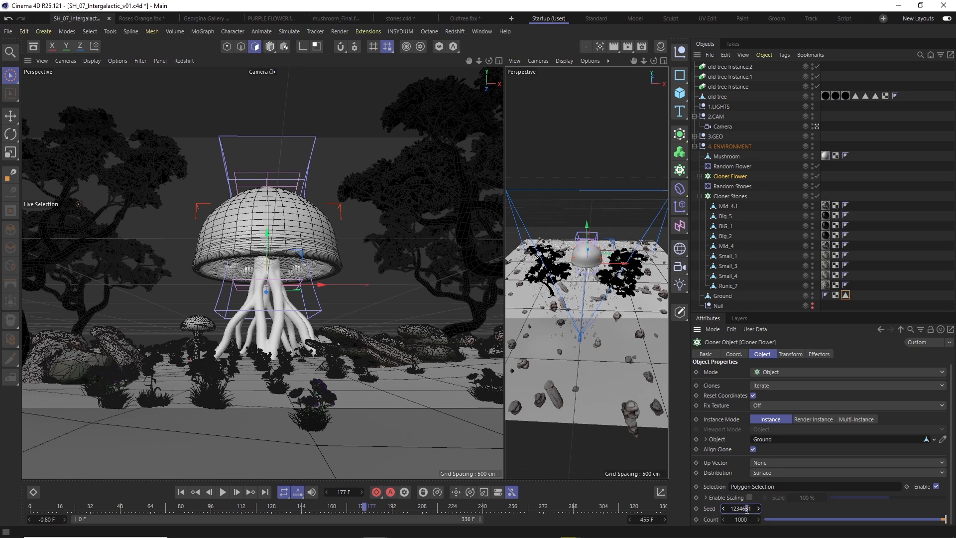
Create an instance of the small Mushroom and place copies on both sides of the giant mushroom's roots.
click(726, 156)
click(679, 134)
click(797, 246)
click(736, 116)
key(e)
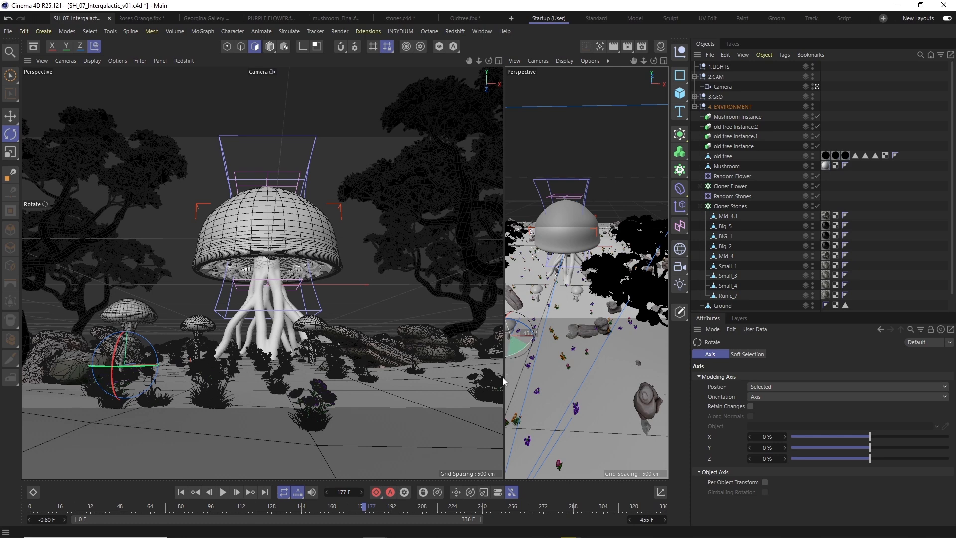
drag(586, 363, 572, 279)
Position the third mushroom instance by the rocks on the far side of the giant mushroom.
click(404, 372)
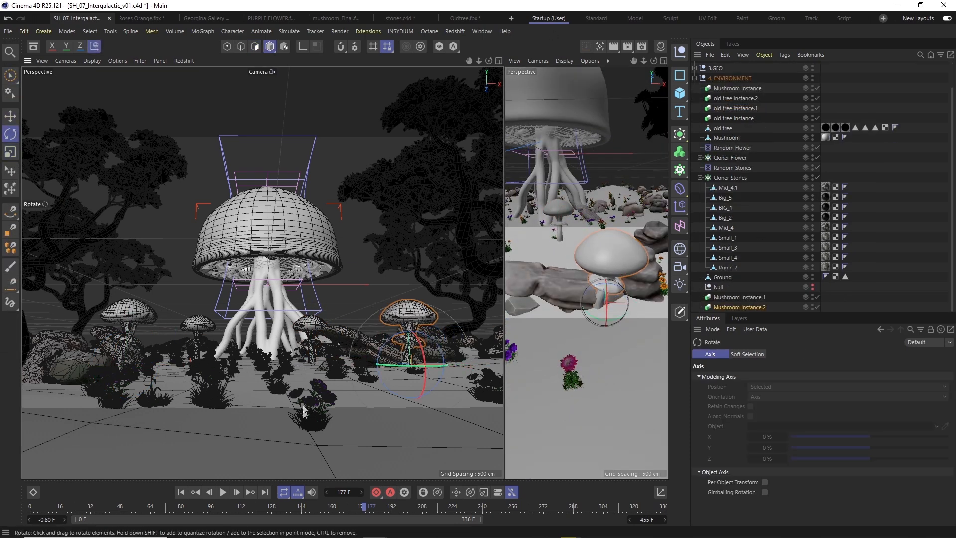
key(e)
scroll(606, 284, down, 2)
drag(607, 287, 604, 287)
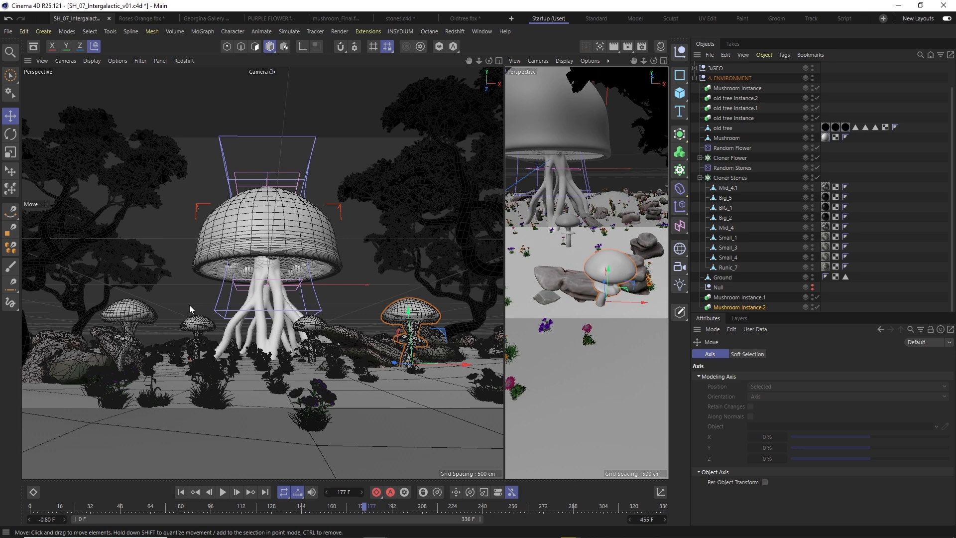
Vary the rotation and scale of the small mushrooms and keep their instances in the 4. ENVIRONMENT group.
click(726, 137)
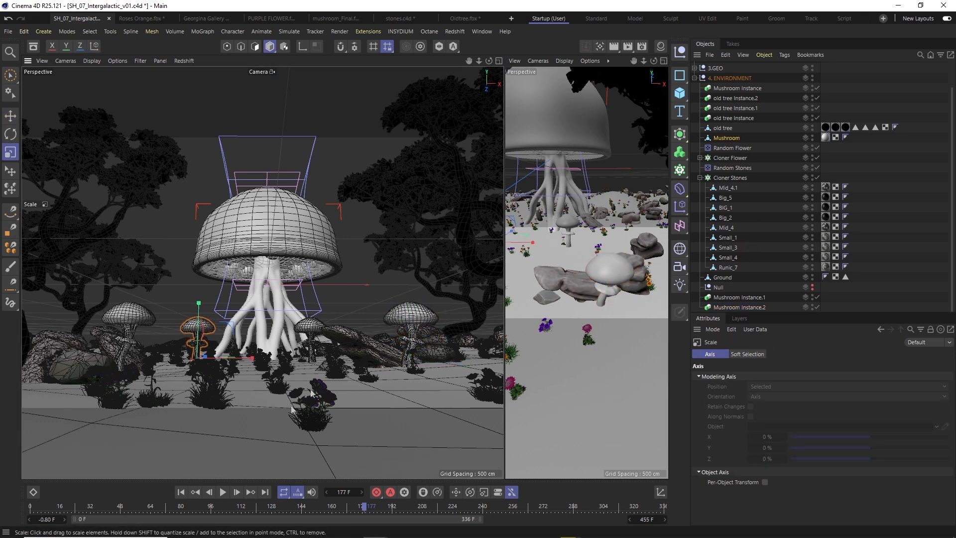
key(r)
click(125, 324)
click(428, 338)
key(t)
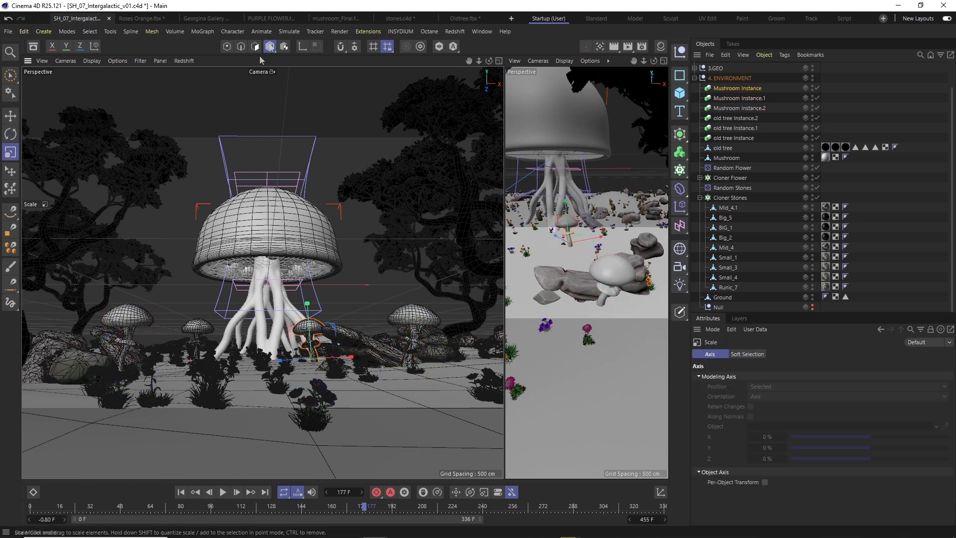
Add a Figure primitive and scale it down beside the giant mushroom's cap as a size reference.
click(679, 267)
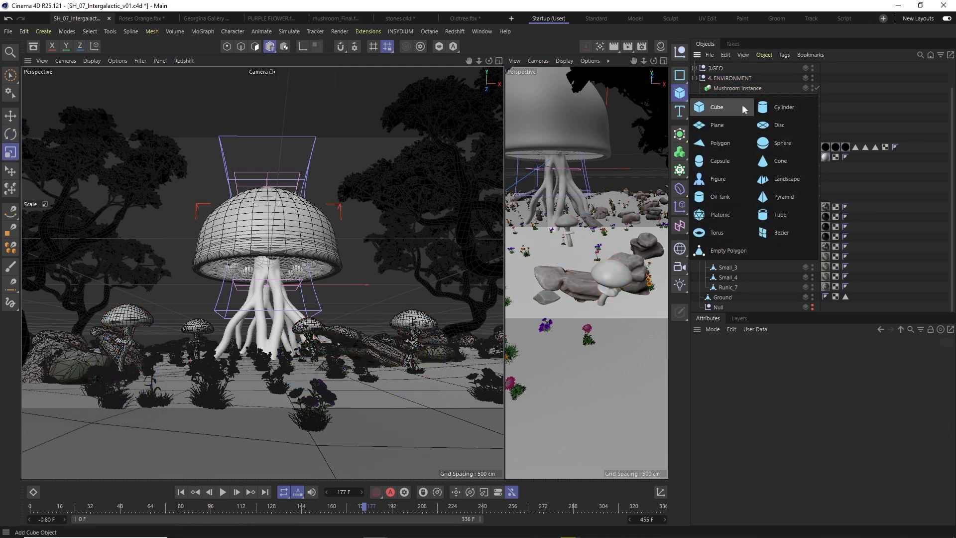
click(704, 102)
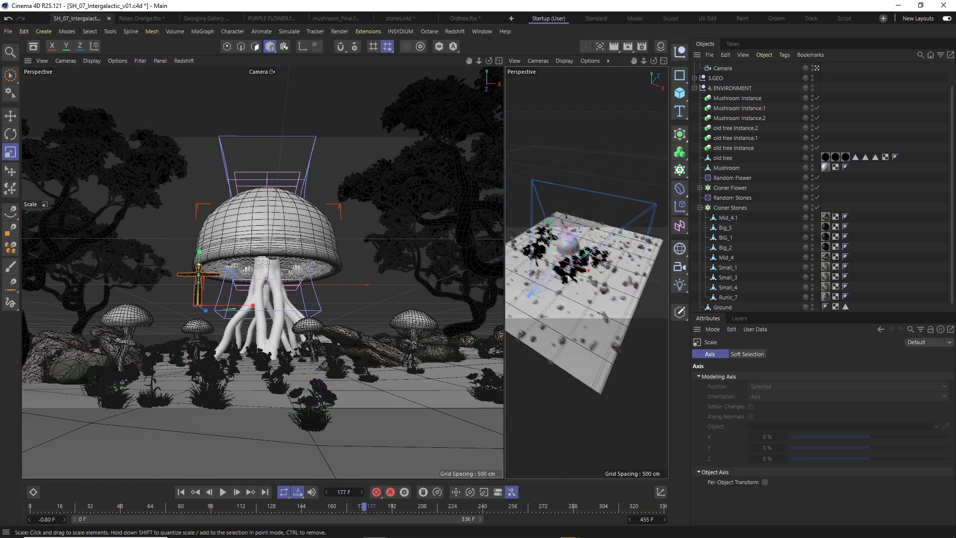
Enlarge the free perspective viewport and set the Cloner Stones Transform P.Z to 22.568 cm.
drag(505, 249, 141, 248)
click(730, 208)
click(733, 354)
click(790, 353)
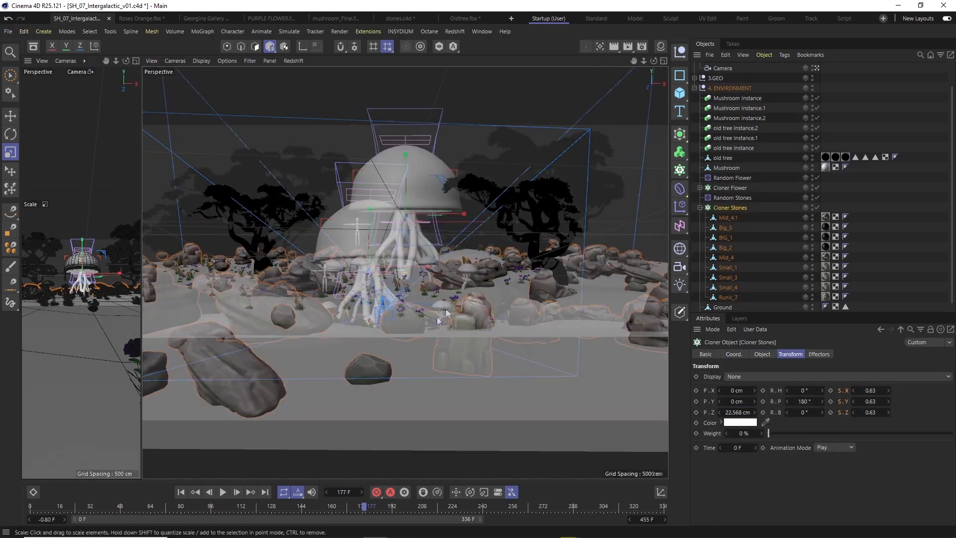
Reposition the human figure in the air beside the giant mushroom.
click(463, 229)
key(e)
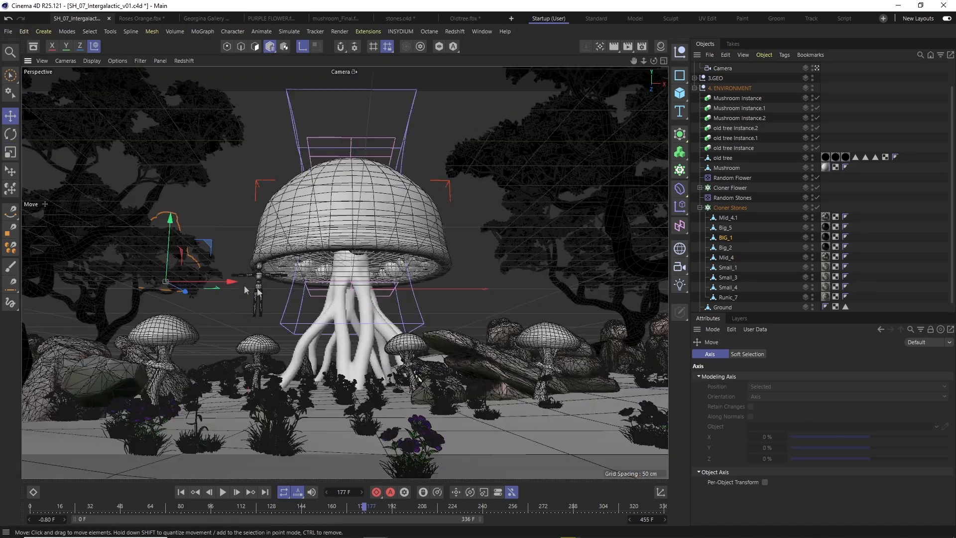
click(259, 286)
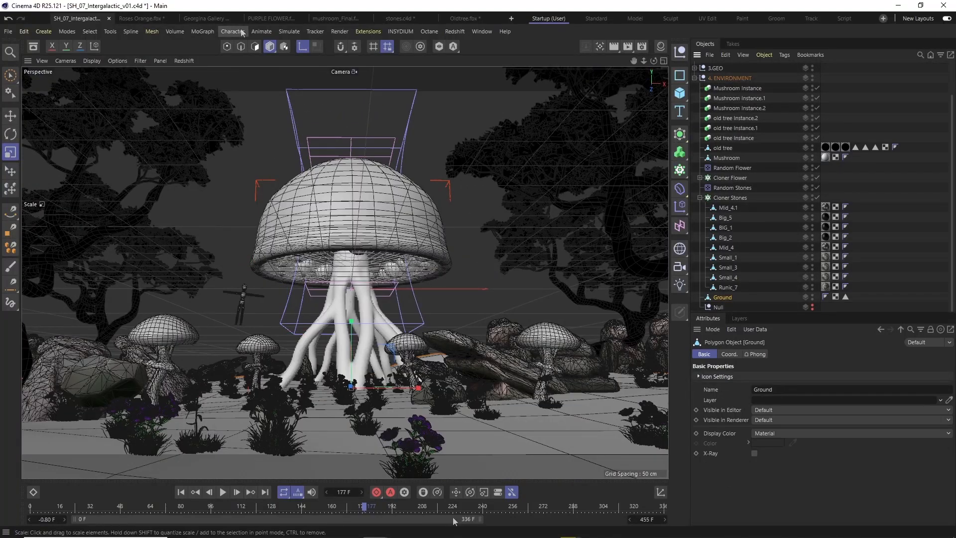
Add a Hair object to the Ground and play its simulation from the first frame.
click(289, 31)
click(366, 120)
key(shift+f)
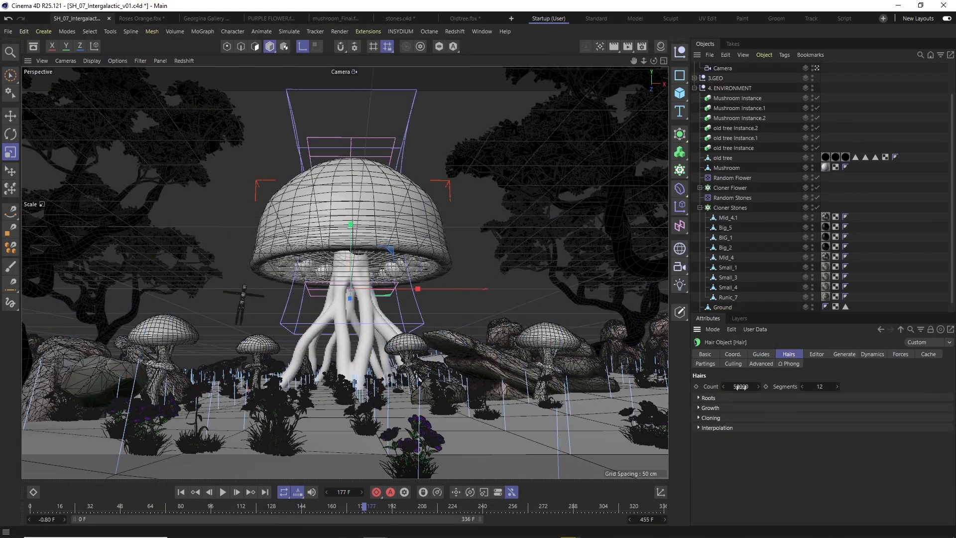
key(F8)
Set the hair's Stiffness to 100%, Rest Hold to 30% and gravity to -2.81, replaying the simulation from the start.
click(872, 353)
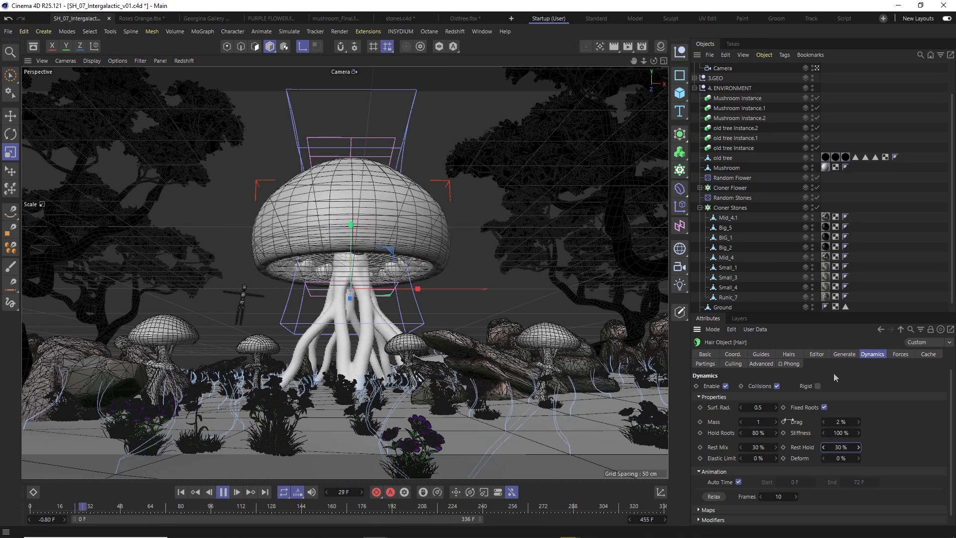
click(900, 353)
key(F8)
key(shift+f)
key(F8)
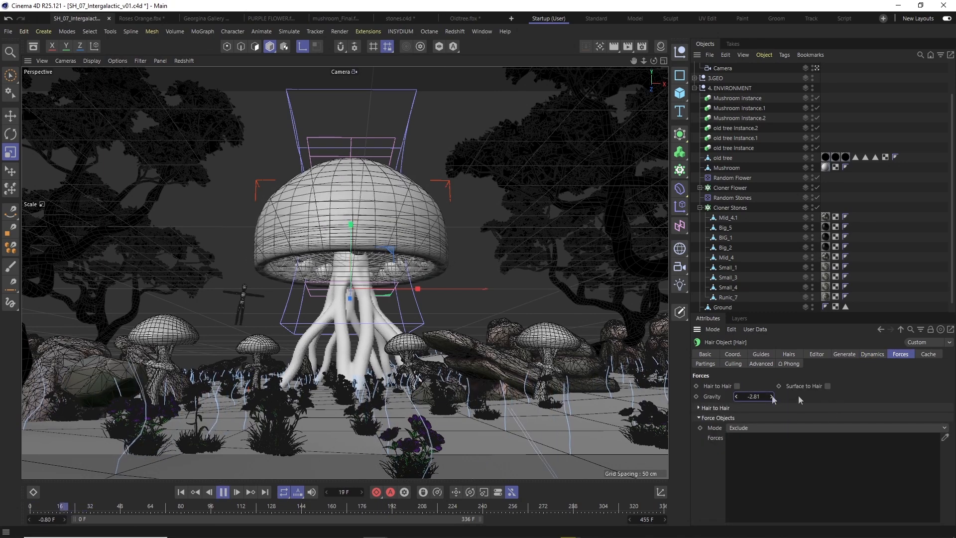
Change the hair's Rest Mix value and stop the simulation playback.
click(872, 353)
double_click(758, 446)
key(F8)
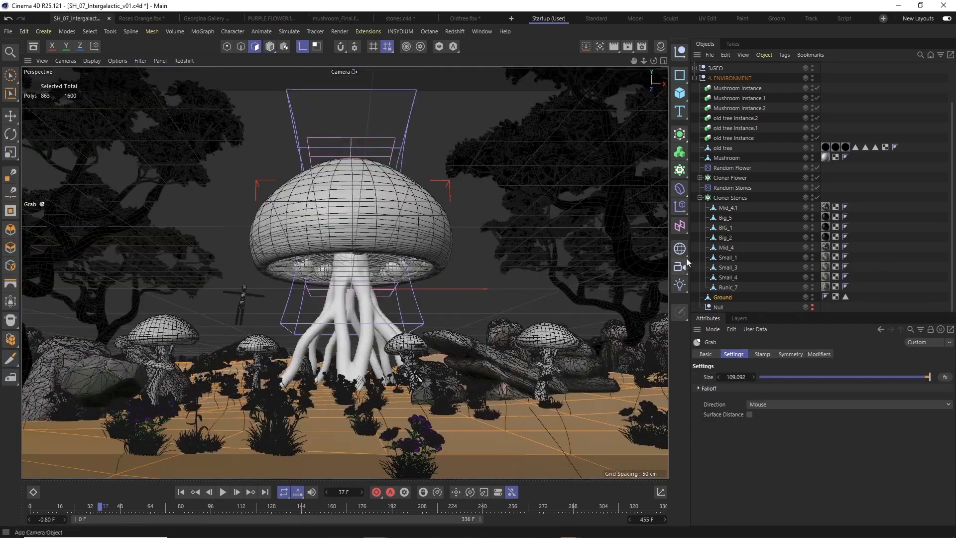
Step the Cloner Stones seed upwards to try new stone layouts around the mushroom.
click(730, 197)
click(764, 354)
click(758, 512)
click(758, 513)
click(758, 512)
click(758, 513)
click(758, 512)
click(758, 513)
click(758, 513)
click(758, 512)
click(758, 513)
Step back and forth through the recent stone seed changes and keep seed 1234590.
key(ctrl+z)
key(ctrl+z)
key(ctrl+z)
scroll(777, 492, down, 2)
key(ctrl+z)
key(ctrl+z)
key(ctrl+y)
key(ctrl+y)
key(ctrl+y)
key(ctrl+y)
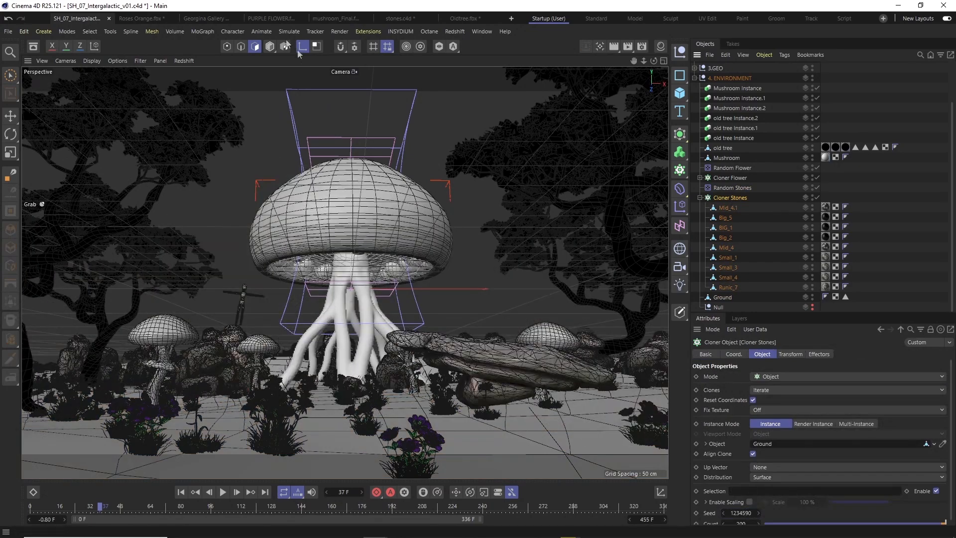
Disable the stone cloner and isolate its source stones from Mid_4.1 to Runic_7 to examine their sizes and shapes.
click(10, 152)
click(817, 198)
click(725, 228)
alt+drag(534, 304, 472, 354)
click(472, 355)
click(728, 208)
shift+click(728, 287)
click(439, 47)
alt+drag(393, 264, 368, 354)
click(299, 373)
alt+drag(343, 271, 224, 398)
click(282, 368)
Select the Runic_7 stone, re-enable the stone cloner and end the isolated display.
alt+drag(585, 296, 502, 324)
click(728, 278)
click(728, 287)
click(816, 197)
click(439, 46)
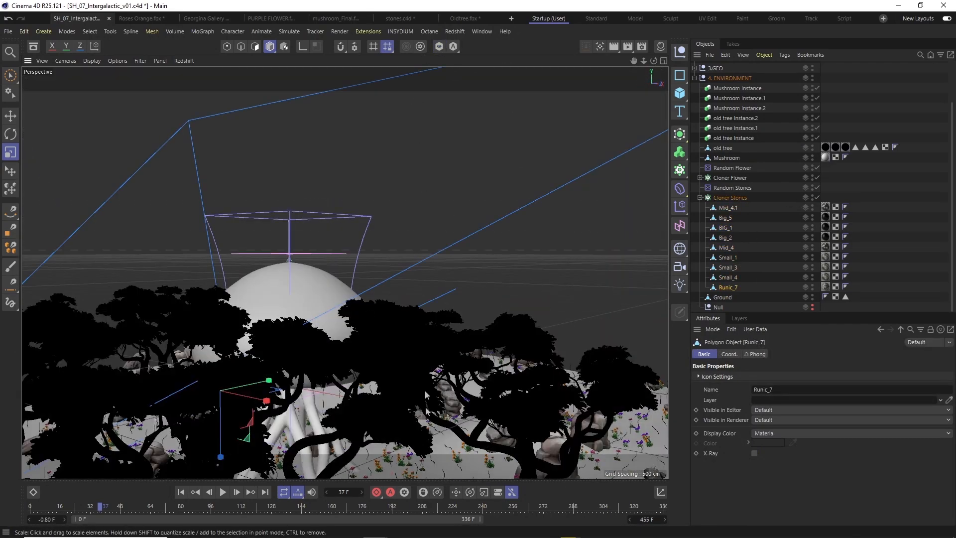
Enable Clump, Frizz and Length in the Hair Mat material.
click(538, 415)
click(515, 368)
double_click(744, 519)
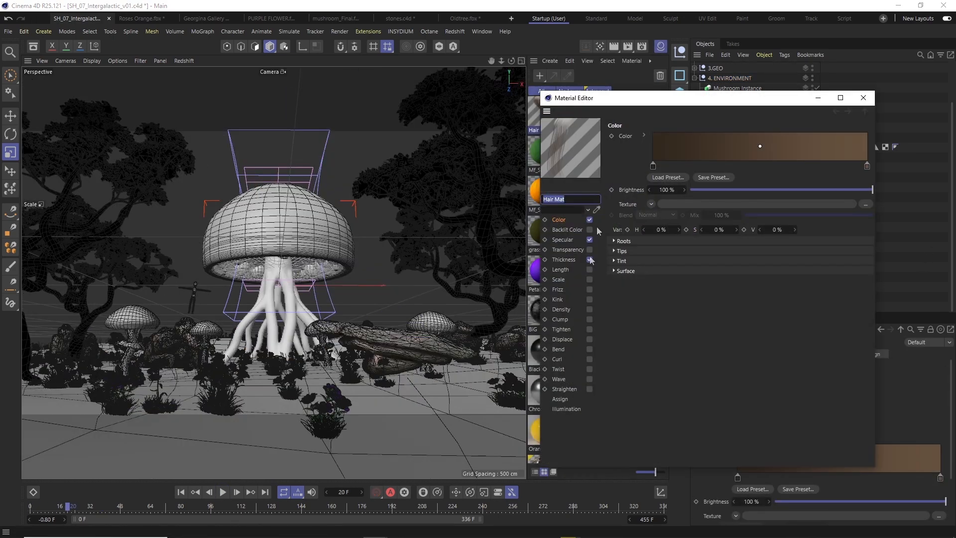
click(560, 319)
click(589, 290)
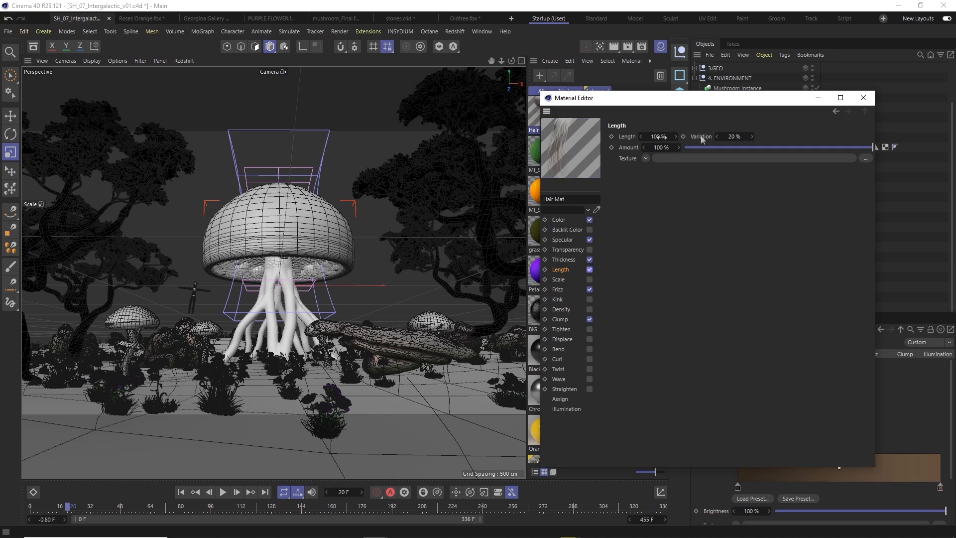
click(863, 97)
Open the Redshift RenderView and place it over the perspective view.
click(455, 32)
click(480, 114)
drag(722, 98, 297, 76)
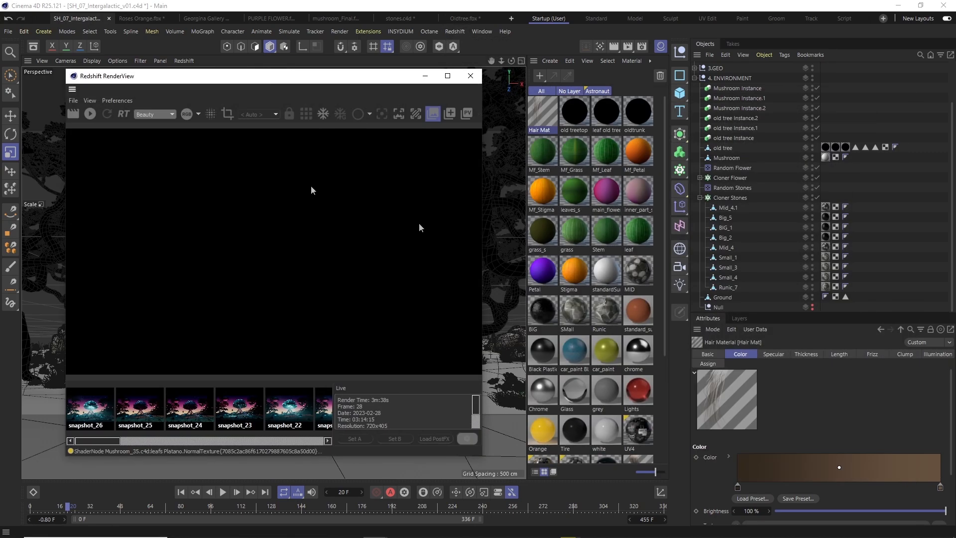
Add a Redshift dome light and open the asset selection for its texture.
click(427, 75)
click(455, 31)
mouse_move(468, 58)
click(564, 106)
click(744, 355)
click(945, 438)
Find venice_sunset_4k.exr among the HDRI assets and load it as the dome light's texture.
click(321, 37)
double_click(283, 94)
click(237, 37)
double_click(238, 116)
double_click(236, 116)
double_click(233, 126)
click(350, 38)
click(238, 37)
double_click(261, 139)
double_click(249, 113)
double_click(762, 92)
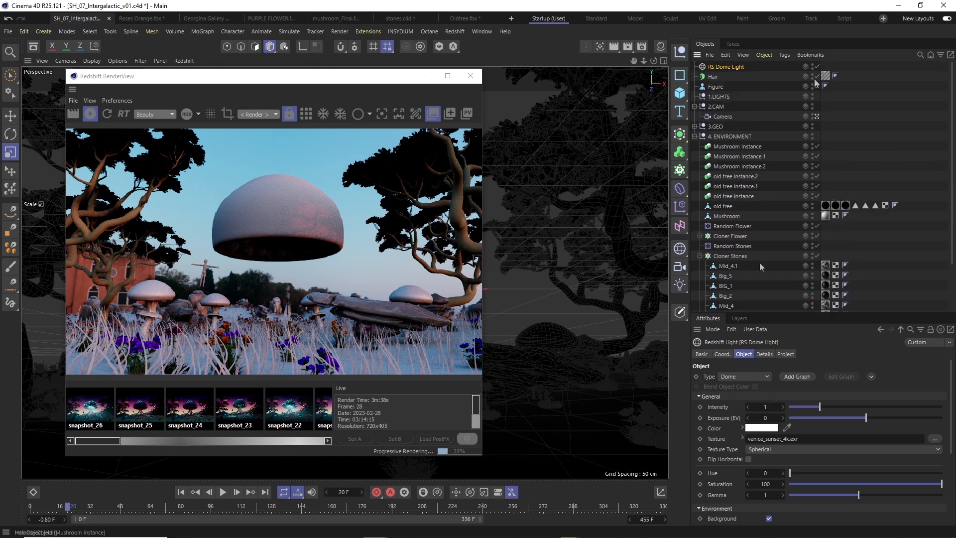
Rotate the dome light's heading to turn the sunset sky behind the mushroom, and expand the 3.GEO group.
click(722, 354)
drag(824, 375, 866, 375)
click(695, 126)
click(738, 286)
alt+click(680, 169)
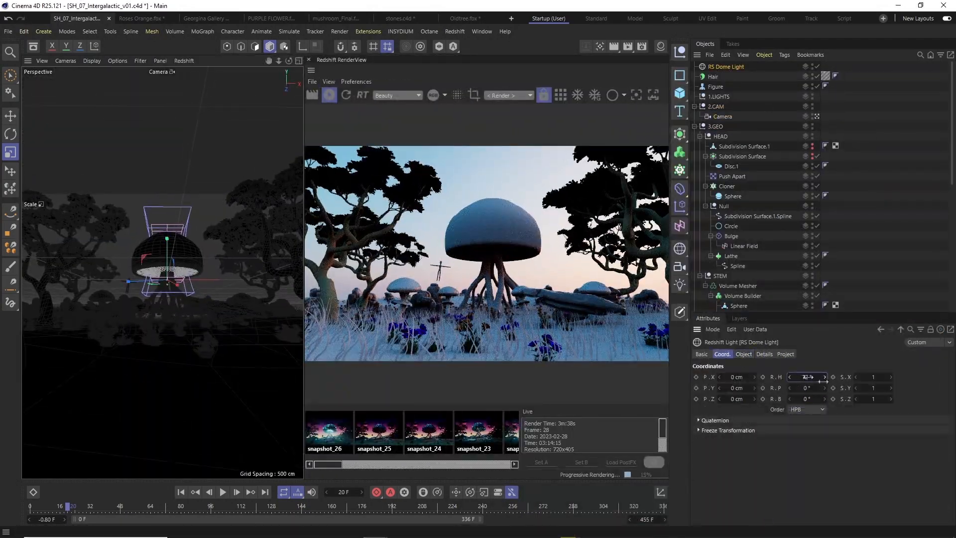
click(713, 76)
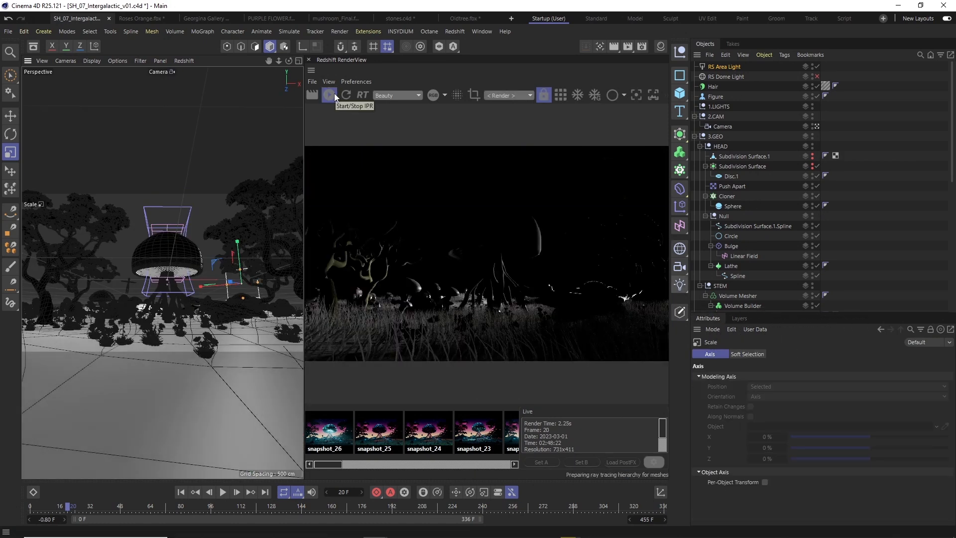
Raise the Redshift area light, set its colour mode to Temperature at 17630 K and start the live render.
key(e)
drag(237, 242, 236, 215)
click(724, 66)
click(795, 471)
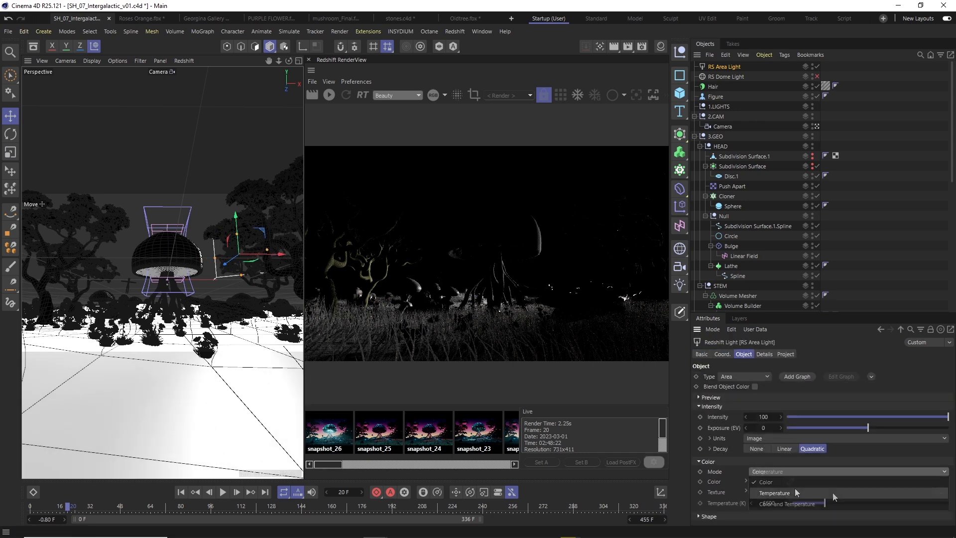
click(796, 492)
drag(827, 502, 899, 503)
click(330, 94)
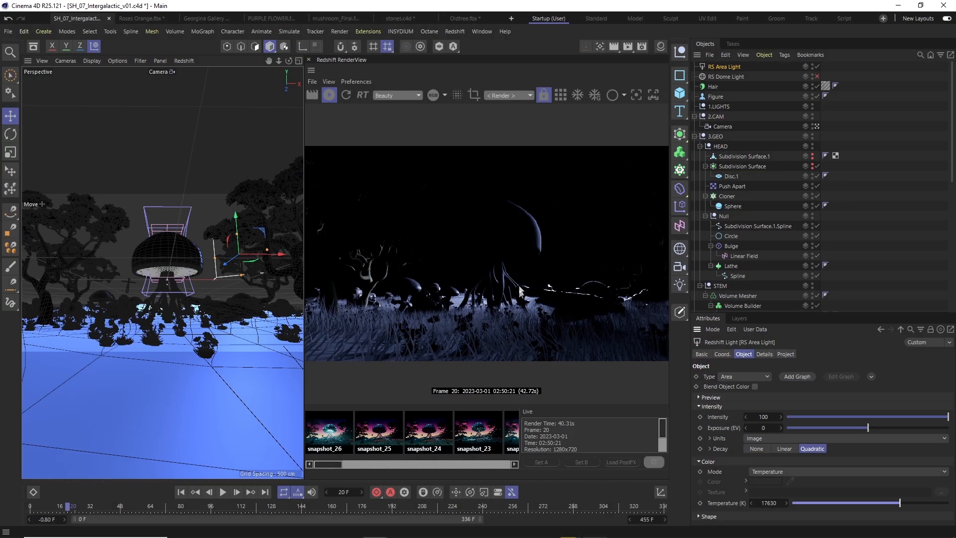
Add a Redshift environment object for fog and lower the area light's Volume contribution to about 0.041.
click(454, 31)
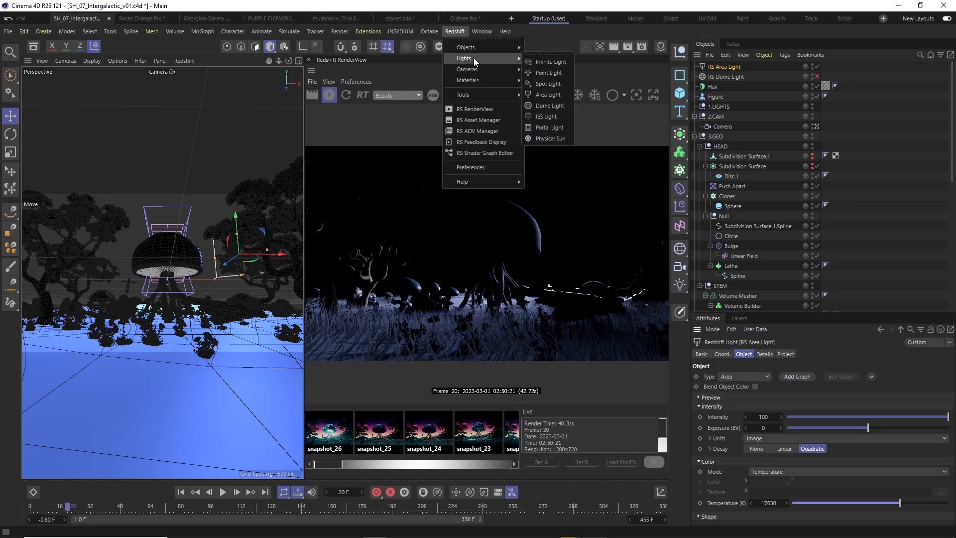
click(764, 354)
drag(951, 454, 951, 485)
drag(941, 507, 821, 508)
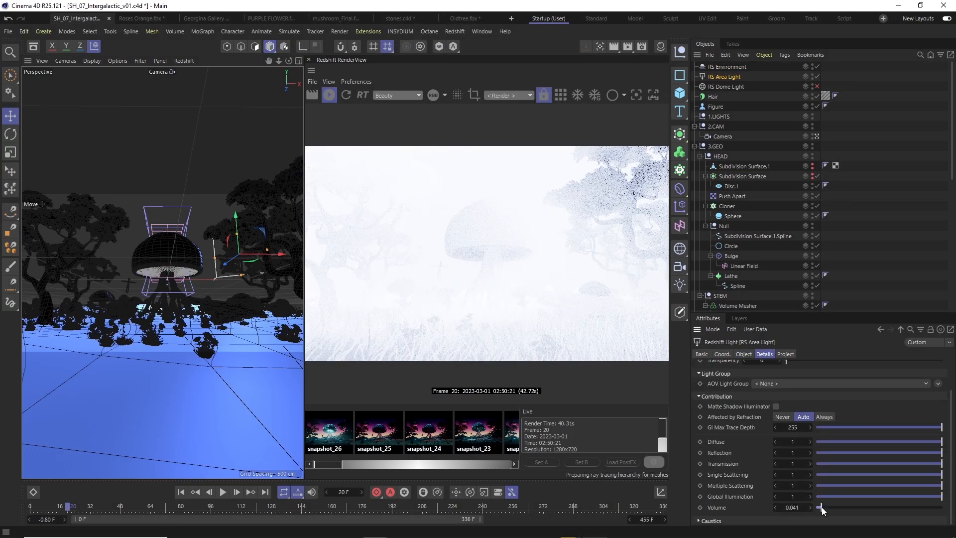
Refine the hair grass with a 15 cm guide length, a new Hair Mat root thickness and a hair count of 150000.
click(713, 97)
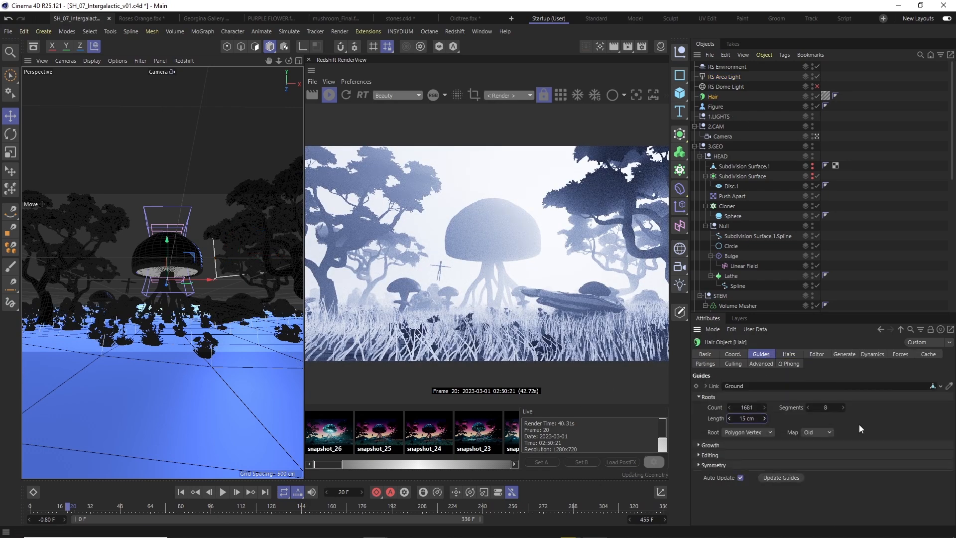
click(732, 78)
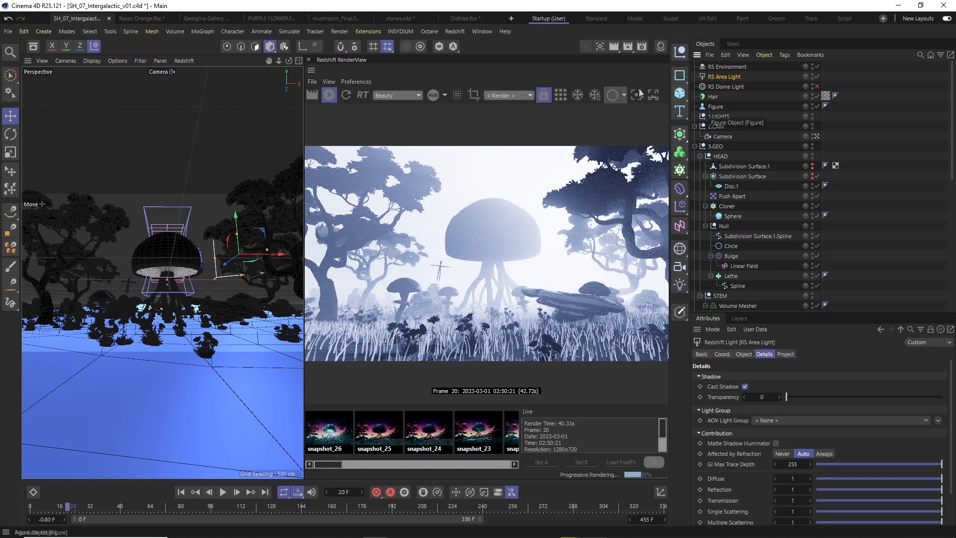
click(713, 96)
double_click(825, 96)
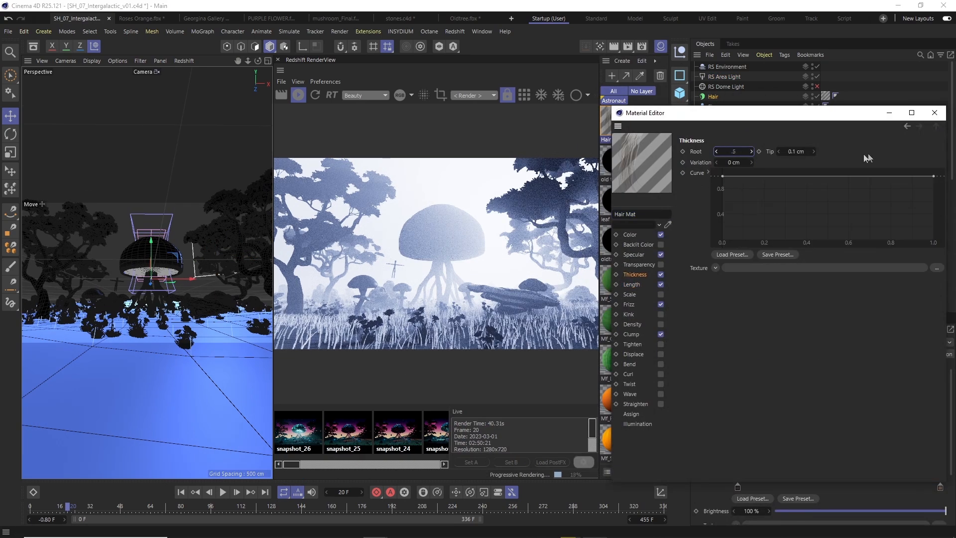
click(944, 112)
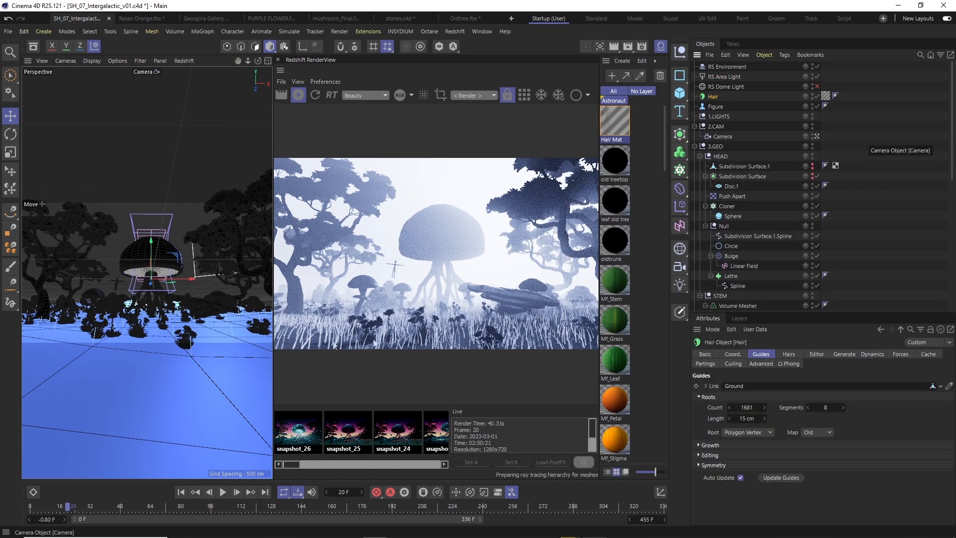
click(789, 354)
click(739, 386)
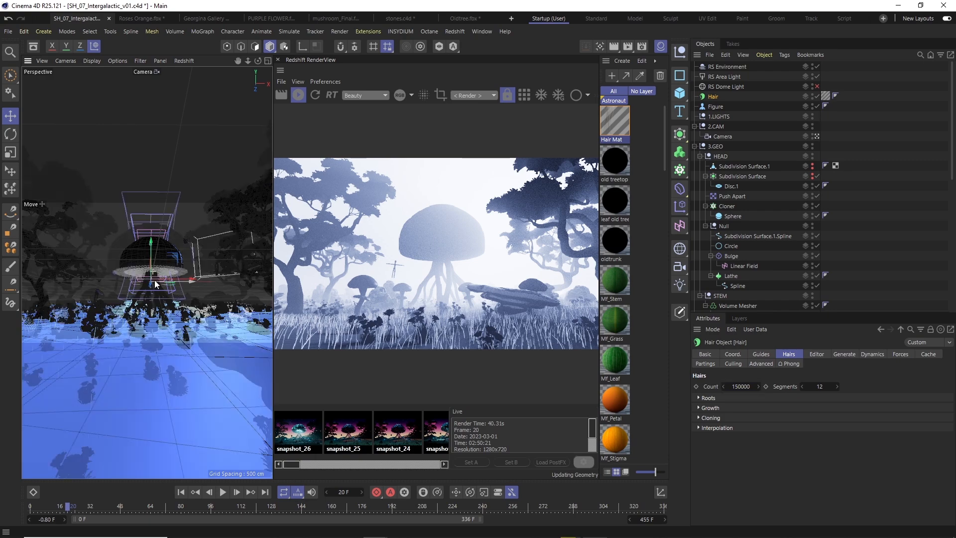
Take the Big_5 stone out of Cloner Stones and move it to a new spot near the large mushroom.
scroll(747, 199, down, 10)
click(729, 198)
drag(733, 215, 726, 194)
drag(475, 398, 387, 388)
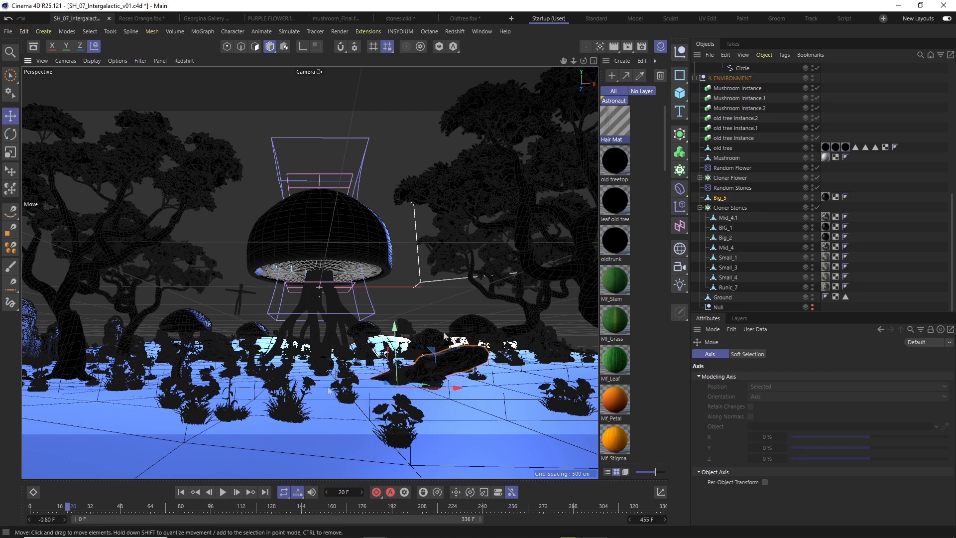
Set the Cloner Flower count to 1500.
click(723, 297)
click(730, 178)
drag(951, 460, 951, 473)
double_click(740, 519)
text(1500)
key(Return)
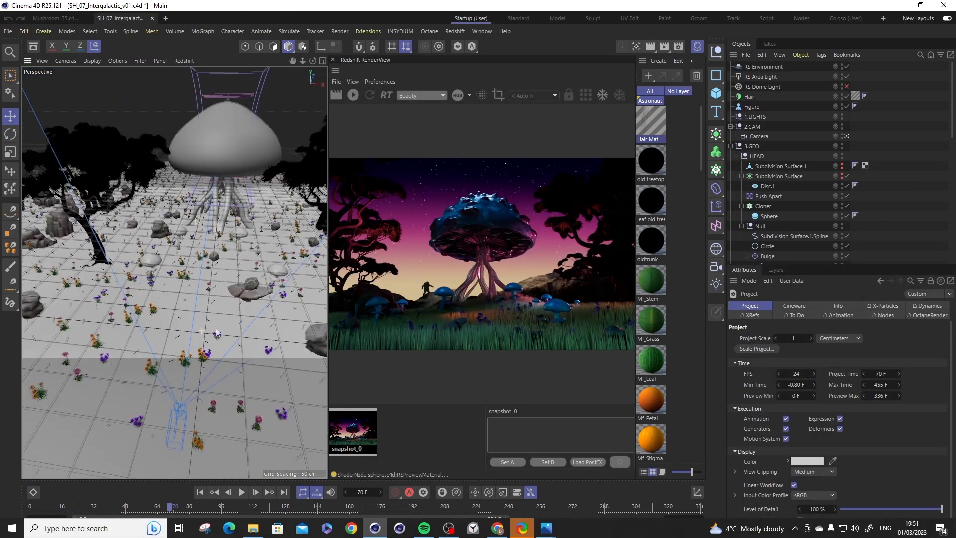
Select the old tree instance beside the mushroom and close the Redshift RenderView.
mouse_move(217, 332)
alt+mouse_down()
mouse_move(224, 303)
mouse_move(209, 269)
mouse_move(187, 274)
mouse_move(208, 285)
alt+mouse_up()
click(90, 197)
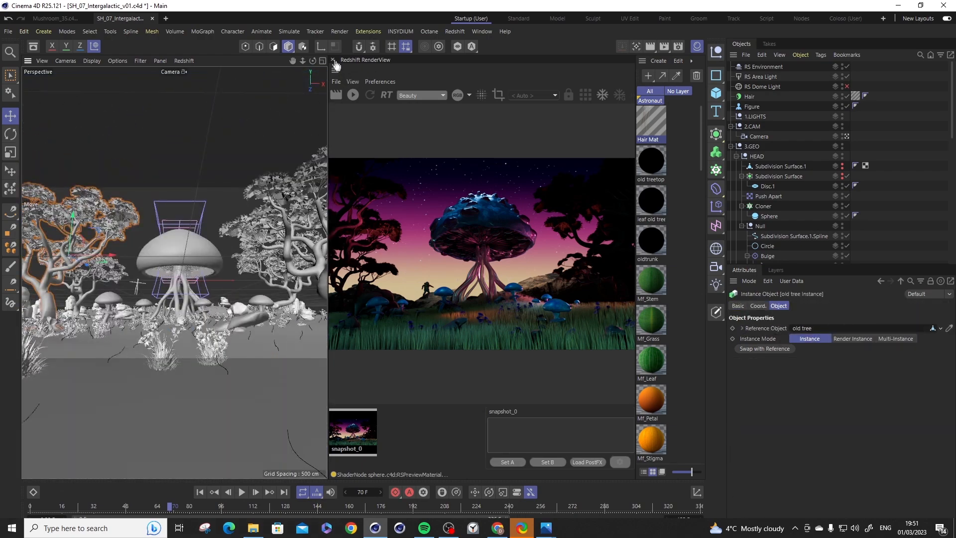
click(332, 61)
click(319, 224)
Select the HEAD and STEM groups under 3.GEO, then scale up and reposition the large mushroom.
scroll(771, 130, down, 4)
click(742, 106)
scroll(746, 129, up, 4)
click(736, 156)
click(756, 156)
ctrl+click(756, 166)
click(289, 46)
key(t)
drag(398, 226, 435, 219)
key(e)
drag(338, 231, 357, 214)
click(462, 260)
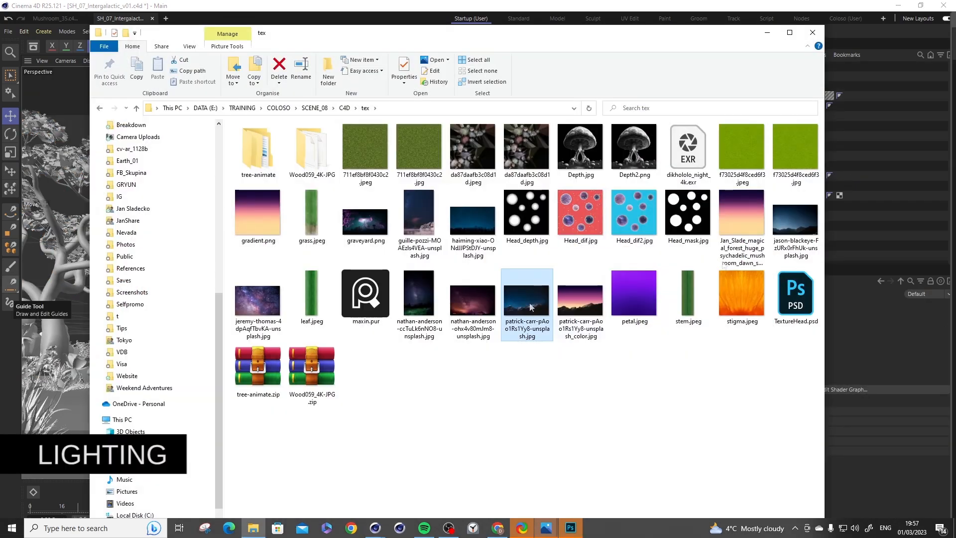
Open the starry mountain photo in Photoshop and place gradient.png over it, enlarged within the canvas.
drag(530, 307, 477, 249)
drag(448, 6, 448, 330)
drag(258, 214, 467, 417)
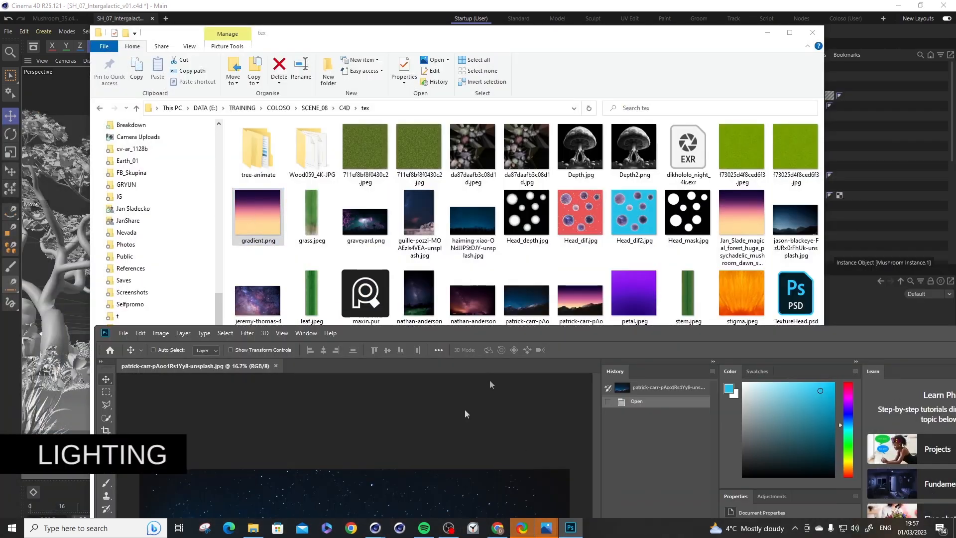
drag(448, 331, 443, 61)
drag(380, 324, 510, 194)
drag(349, 356, 258, 444)
key(Return)
Copy the selected mountains onto their own layer, show the gradient and hide the original photo layer.
click(737, 408)
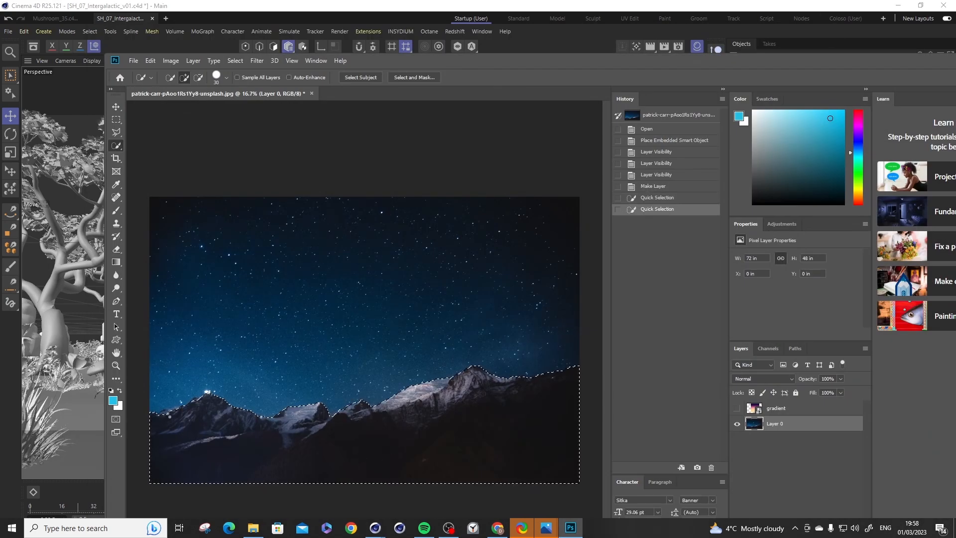
key(ctrl+c)
key(ctrl+v)
click(737, 439)
click(737, 439)
click(736, 409)
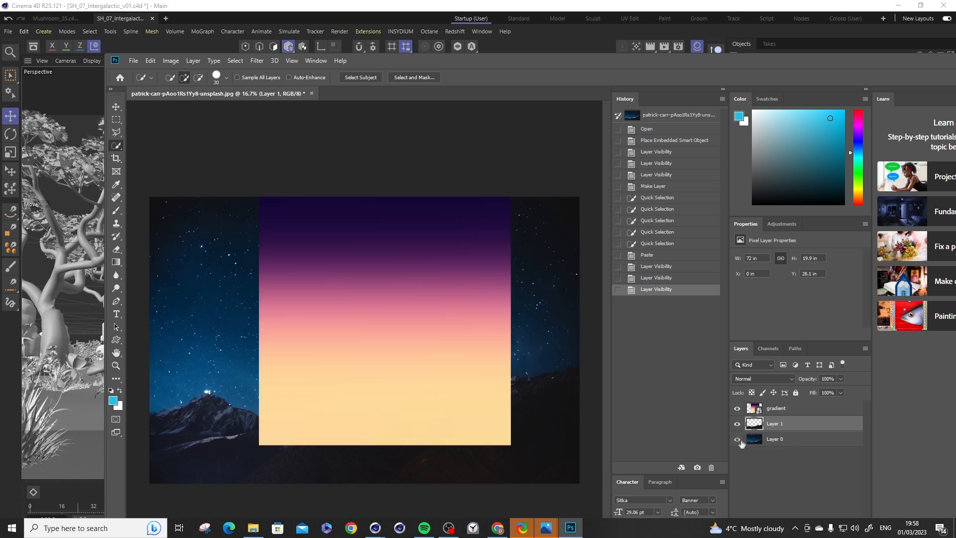
click(736, 439)
Stretch the gradient across the canvas beneath the mountain layer and adjust the mountains' tones with Levels.
click(777, 408)
key(ctrl+t)
drag(791, 434, 791, 431)
key(ctrl+l)
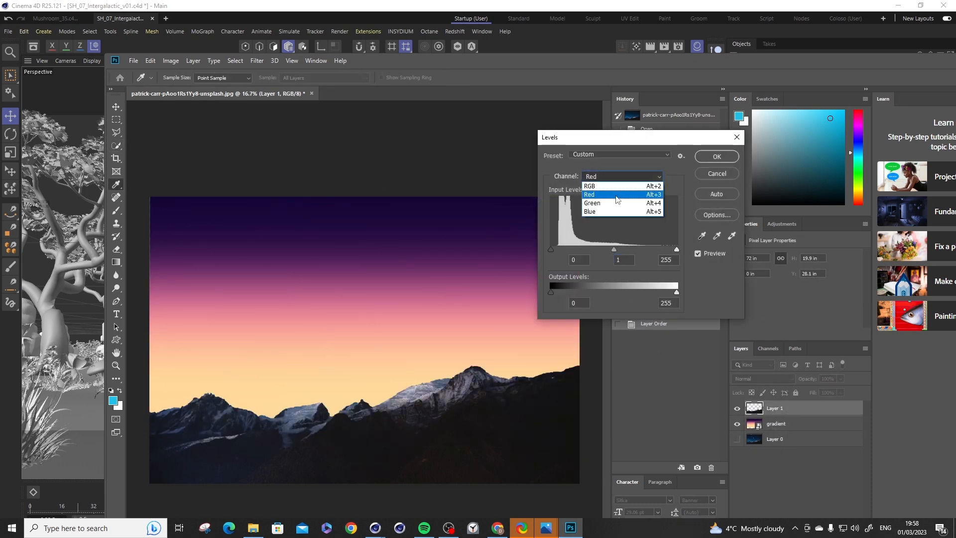
click(716, 156)
Save the mountain composite as a PNG named Background in the 07_Mushroom project's C4D/Tex folder.
click(133, 61)
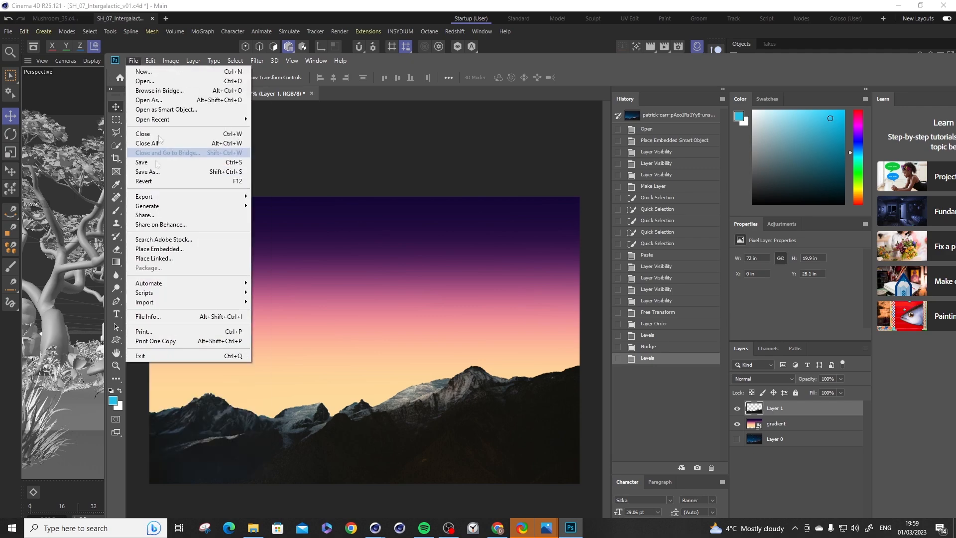
click(164, 173)
click(239, 433)
click(224, 393)
click(298, 46)
double_click(360, 113)
double_click(361, 156)
double_click(363, 125)
double_click(361, 126)
drag(268, 421, 104, 452)
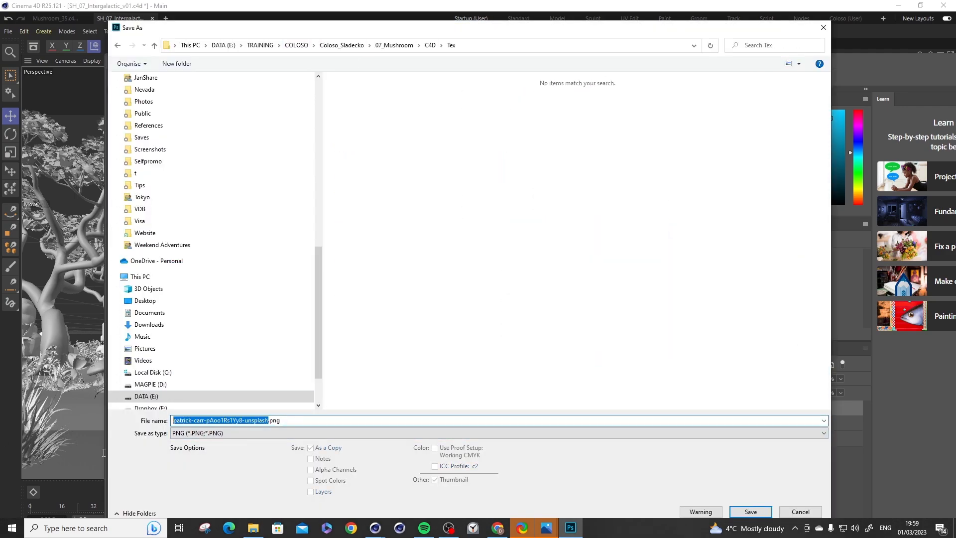
text(Background)
key(Return)
key(Return)
Switch to Cinema 4D, add a plane and rotate it upright as a backdrop.
click(375, 527)
alt+drag(403, 298, 379, 328)
scroll(378, 309, down, 8)
drag(716, 95, 657, 130)
key(r)
drag(277, 293, 280, 323)
Move the backdrop plane behind the scene and scale it up to span the environment.
alt+drag(318, 319, 389, 304)
key(e)
scroll(309, 299, down, 5)
drag(250, 292, 388, 214)
alt+drag(448, 344, 543, 309)
key(t)
alt+drag(478, 349, 371, 384)
Set the backdrop plane's width to 1920 cm and height to 1080 cm.
click(570, 530)
click(570, 532)
double_click(800, 327)
text(1920)
key(Tab)
text(1080)
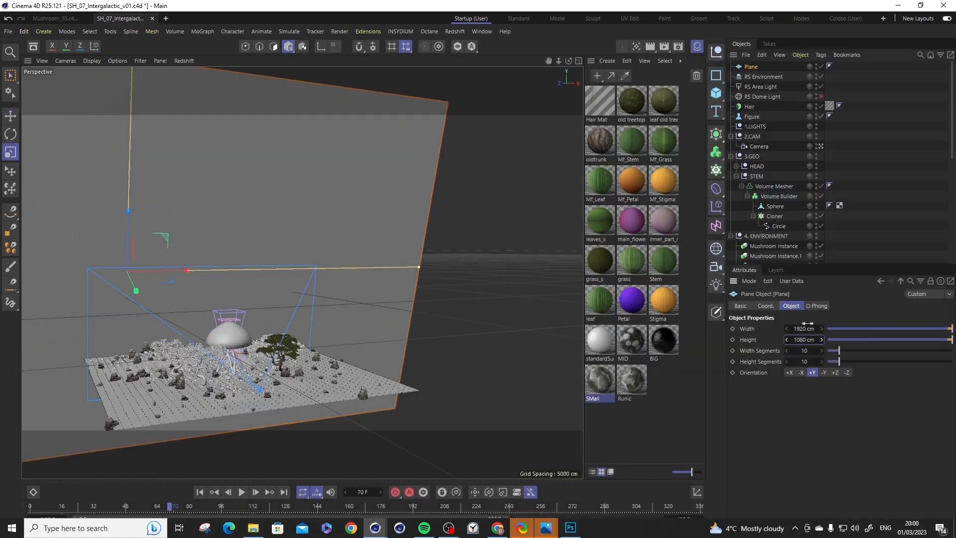
Reposition the upright backdrop plane behind the mushroom scene and adjust its scale.
scroll(301, 270, down, 8)
key(e)
drag(315, 284, 398, 318)
key(t)
Find the background sky image in the 07_Mushroom project's texture folder and bring it into the Cinema 4D scene.
click(253, 528)
drag(688, 33, 589, 156)
click(192, 229)
double_click(194, 284)
double_click(184, 295)
double_click(183, 294)
drag(259, 153, 372, 412)
drag(298, 515, 458, 271)
Set up a material with the background sky image and apply it to the backdrop plane.
click(550, 317)
double_click(663, 378)
click(671, 320)
drag(797, 168, 796, 189)
click(947, 191)
click(606, 61)
mouse_move(628, 110)
mouse_move(729, 147)
click(807, 174)
double_click(668, 379)
Enable the RS Area Light and raise the backdrop plane behind the mushrooms.
middle_drag(378, 188, 266, 212)
drag(229, 197, 386, 207)
drag(330, 200, 320, 236)
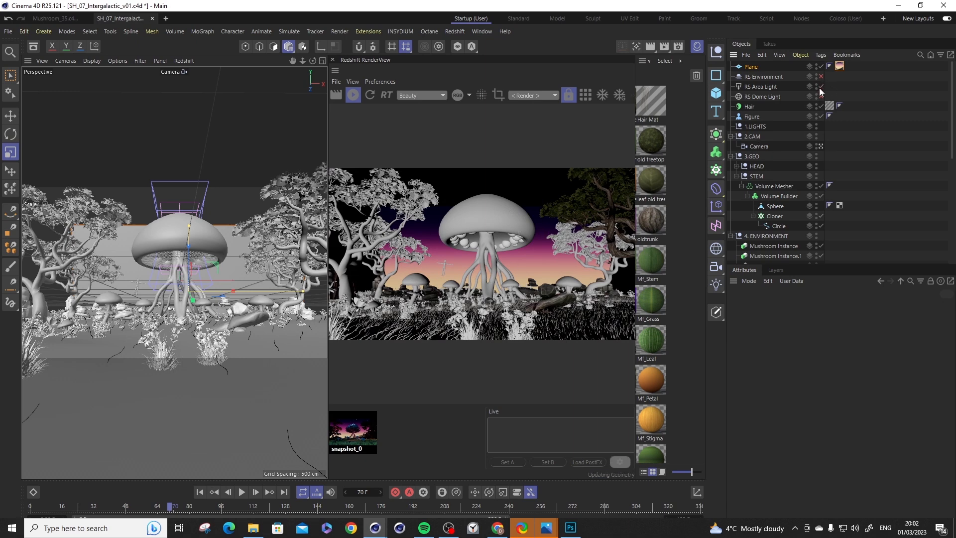
click(820, 87)
key(e)
drag(191, 271, 190, 243)
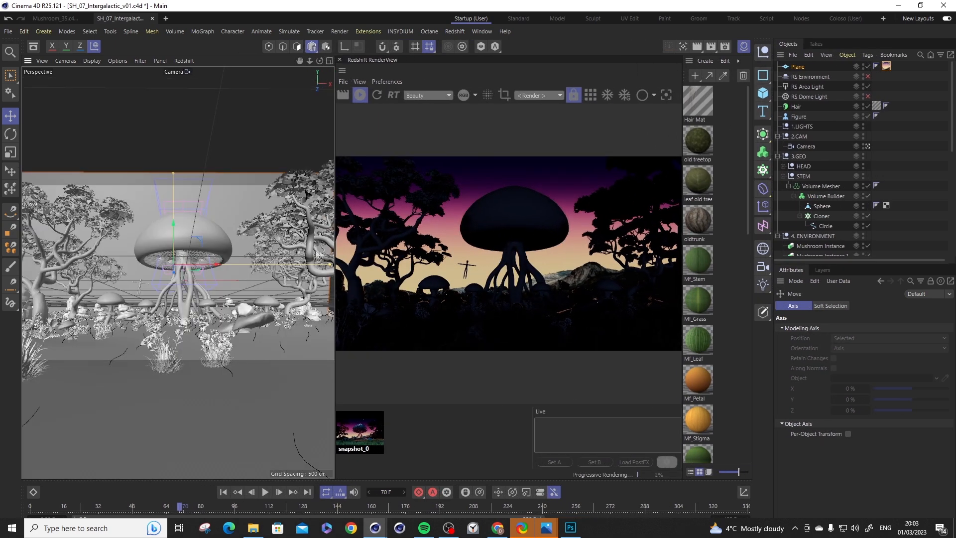
Switch to Photoshop, create a 2048 x 2048 pixel document and fill its background with light blue.
key(alt+Tab)
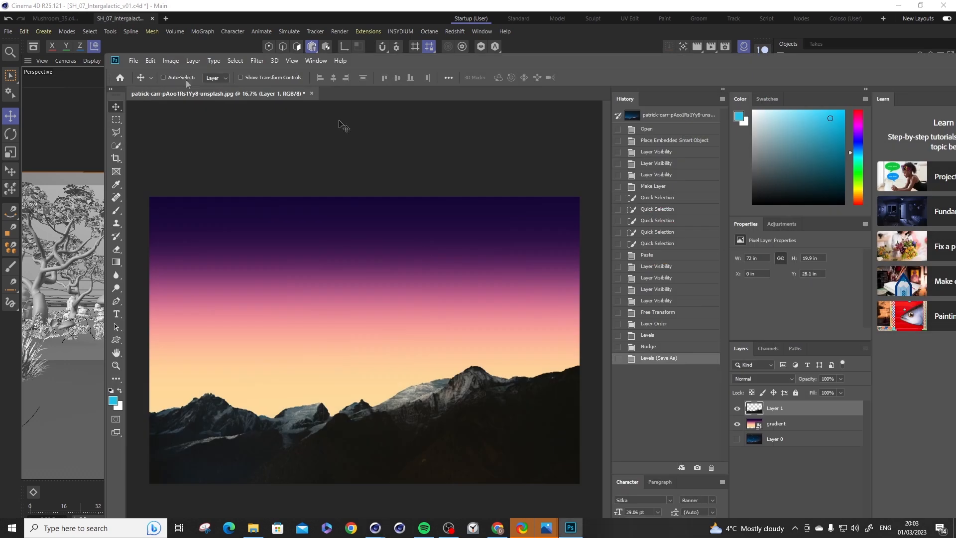
key(ctrl+n)
text(2048)
key(Return)
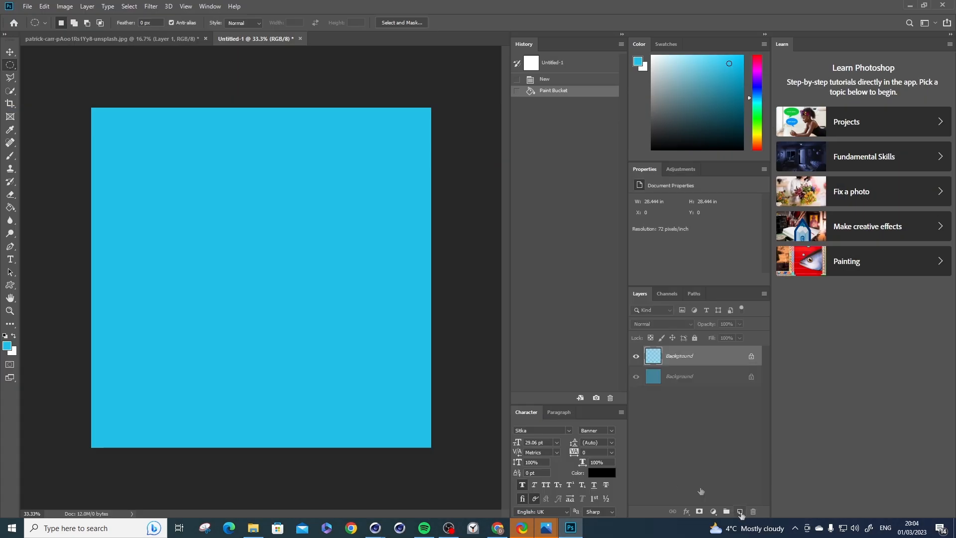
Add a new layer and mark out eight circular selections of varying sizes scattered across the canvas.
drag(188, 189, 257, 258)
click(375, 527)
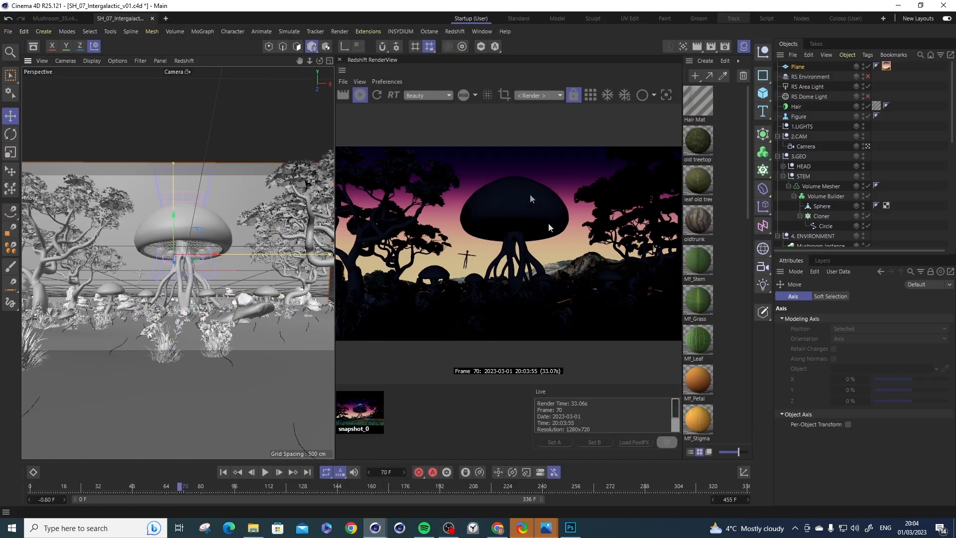
click(898, 6)
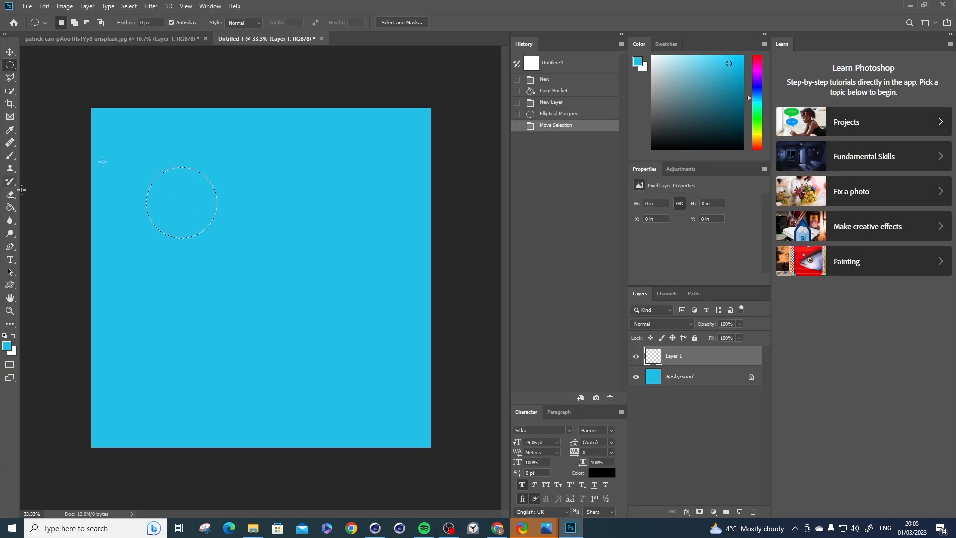
drag(394, 291, 394, 288)
drag(203, 277, 258, 333)
drag(267, 174, 312, 220)
drag(344, 143, 357, 163)
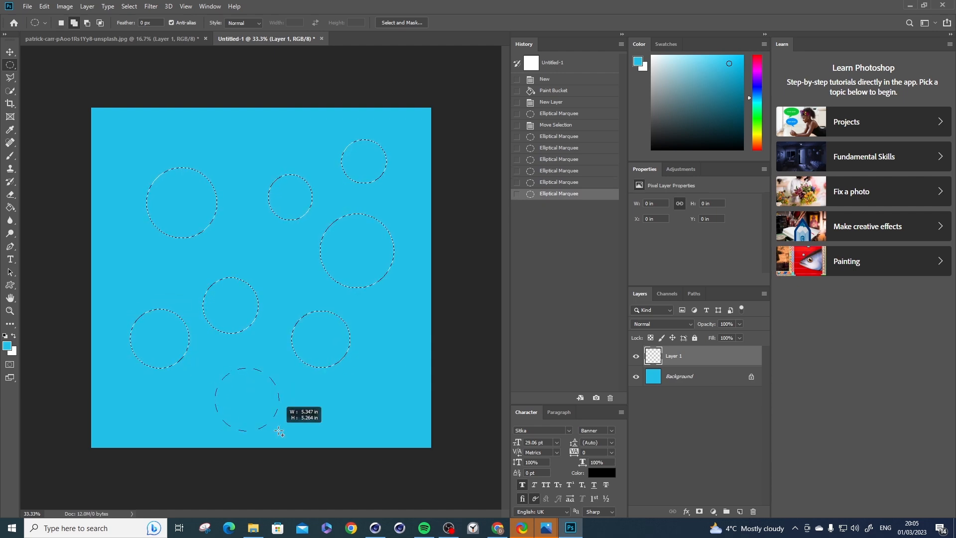
Fill all the circular selections with white on the new layer.
key(x)
key(g)
click(182, 202)
click(363, 161)
key(shift+F5)
key(Return)
Try contracting and feathering the circle selection and clearing the centres, then revert to the solid white fill.
click(129, 6)
click(254, 186)
key(Return)
key(Delete)
key(ctrl+z)
click(128, 6)
click(269, 199)
key(Return)
key(Delete)
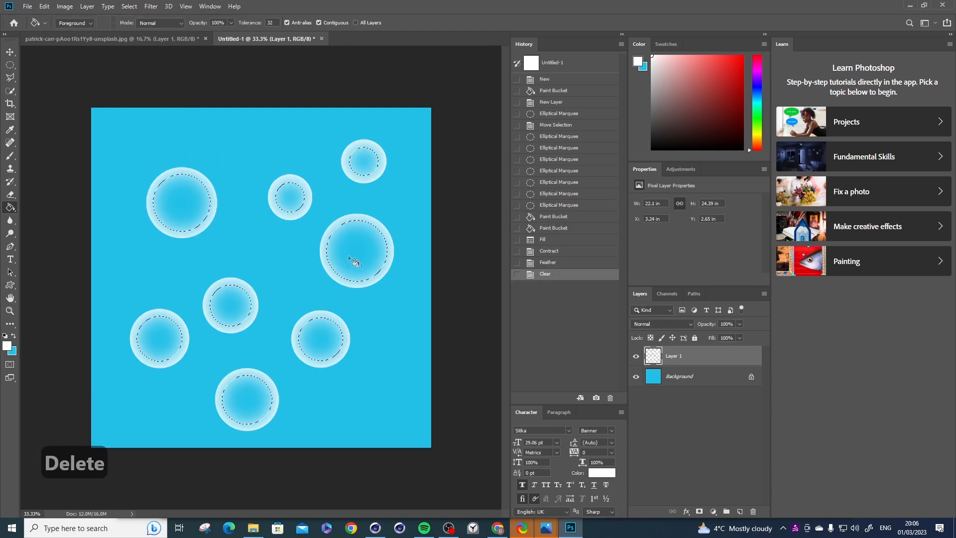
click(542, 239)
Duplicate the white circles layer and hide the original.
right_click(684, 355)
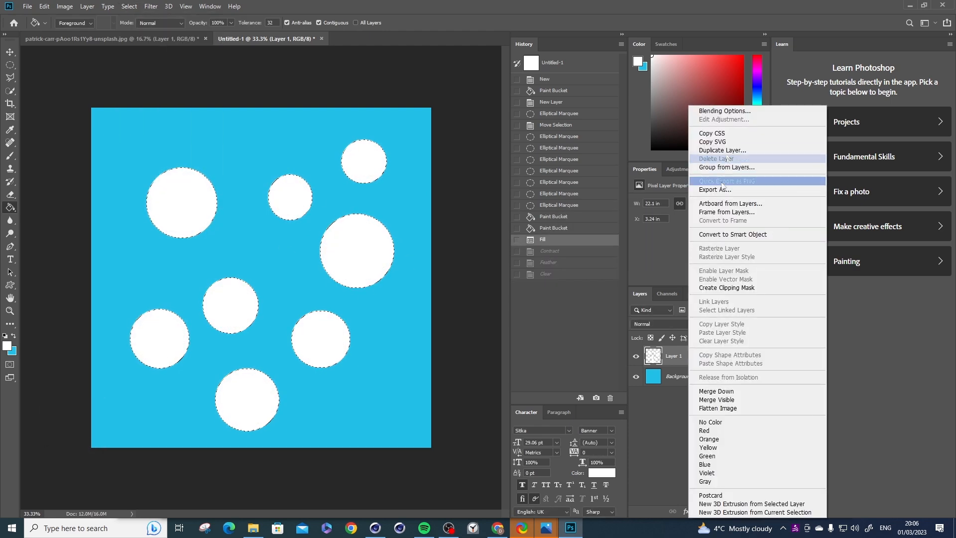
click(706, 149)
key(Return)
click(636, 356)
Contract and feather the circle selection, clear the circle centres on Layer 1 copy, and deselect.
click(129, 6)
click(260, 177)
key(Return)
click(129, 6)
click(259, 188)
key(Return)
double_click(637, 356)
double_click(637, 357)
click(636, 355)
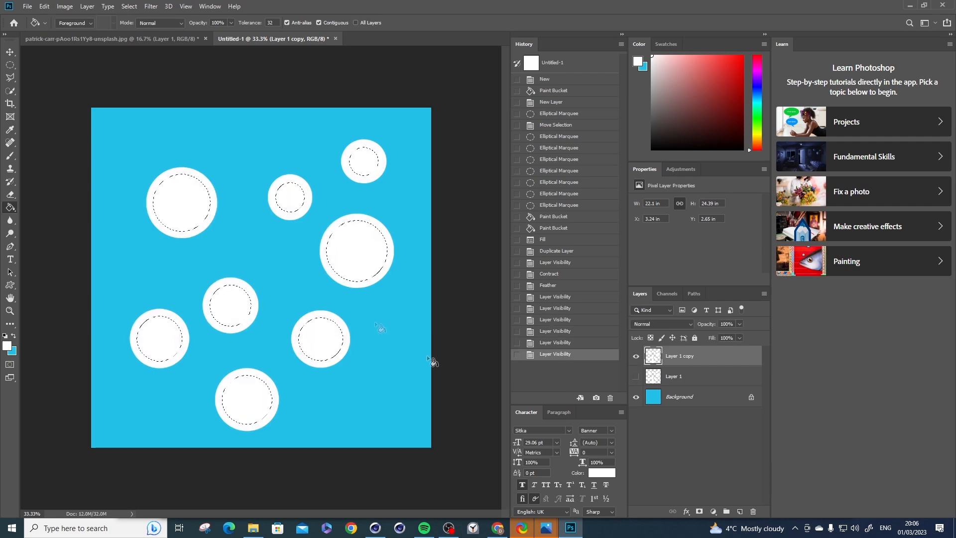
click(635, 376)
key(Delete)
key(ctrl+d)
Find the starry galaxy photo in the COLOSO folders and place it in the document, masked to the circles.
click(253, 527)
click(330, 83)
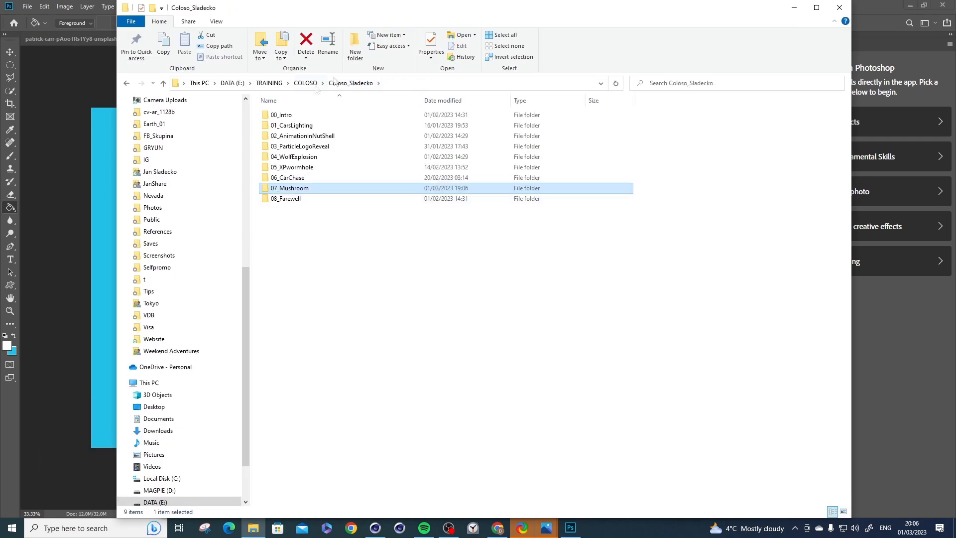
click(305, 83)
double_click(294, 230)
double_click(603, 298)
double_click(603, 317)
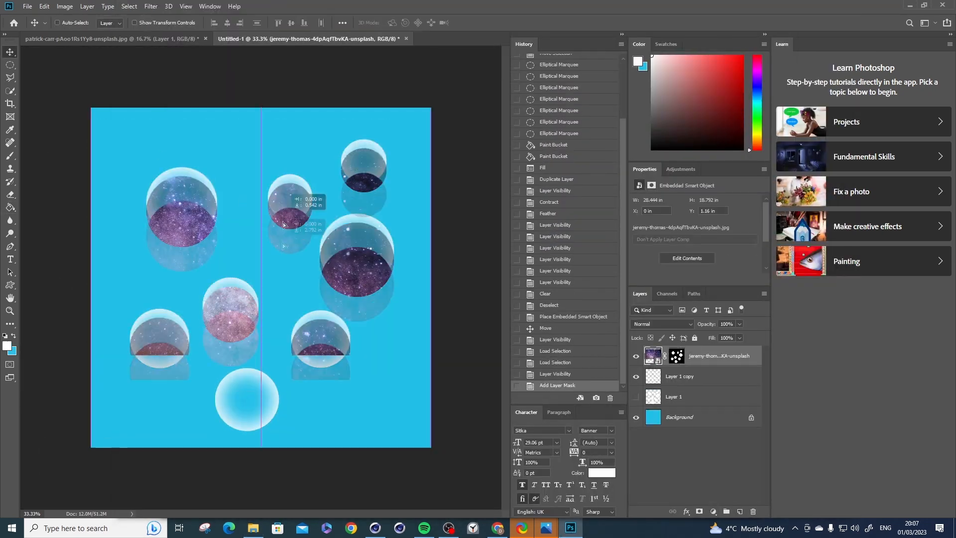
Scale the galaxy image independently of its mask to fill every circle and move its layer beneath Layer 1 copy.
key(ctrl+z)
key(ctrl+t)
drag(423, 208, 512, 124)
key(Return)
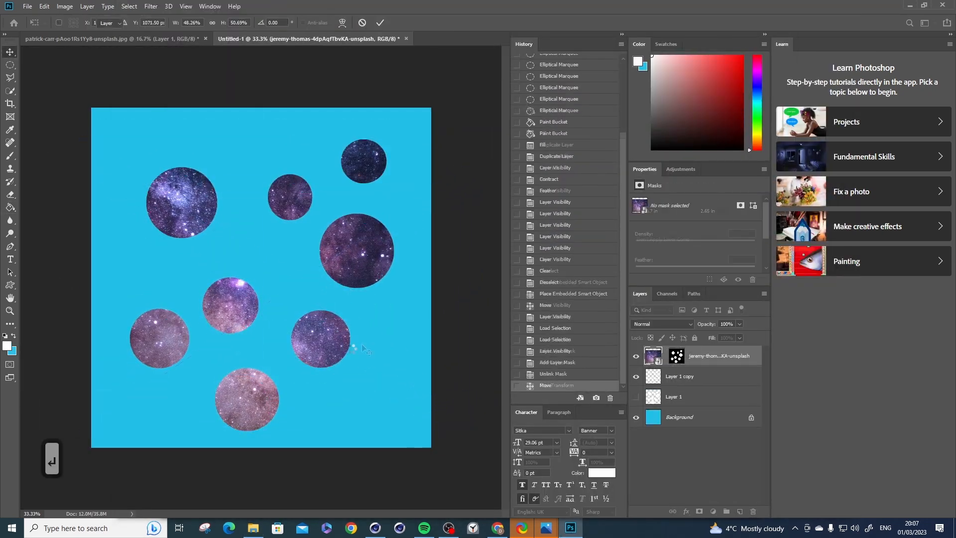
drag(717, 355, 729, 386)
Try a Levels adjustment and another clear of the loaded circle selection on the white rims.
key(ctrl+l)
key(ctrl+z)
click(550, 136)
ctrl+click(653, 356)
key(Delete)
click(528, 195)
key(ctrl+d)
Try toning down the white rims with Levels, using a midtone of 0.48 and a lower white output level.
click(676, 356)
key(ctrl+l)
drag(613, 249, 640, 249)
key(Escape)
click(636, 355)
click(635, 356)
key(ctrl+l)
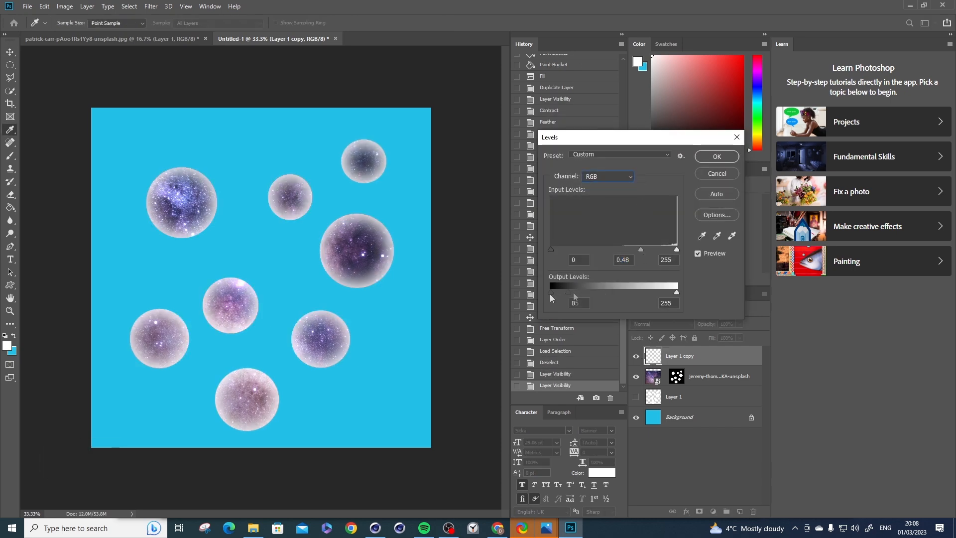
drag(676, 293, 658, 294)
key(Escape)
Contract the circle selection on Layer 1 copy, feather it by 20 pixels, clear the centres again, and deselect.
key(t)
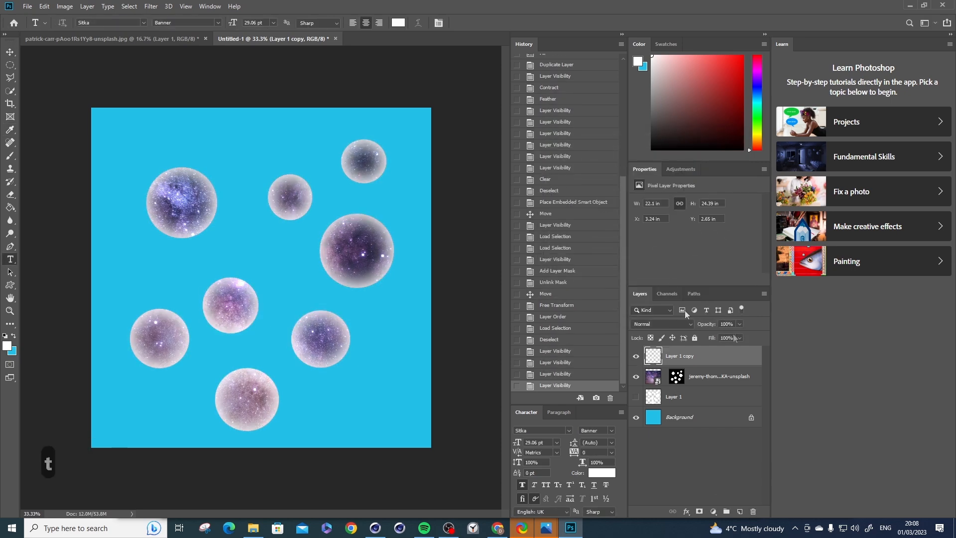
key(alt+Tab)
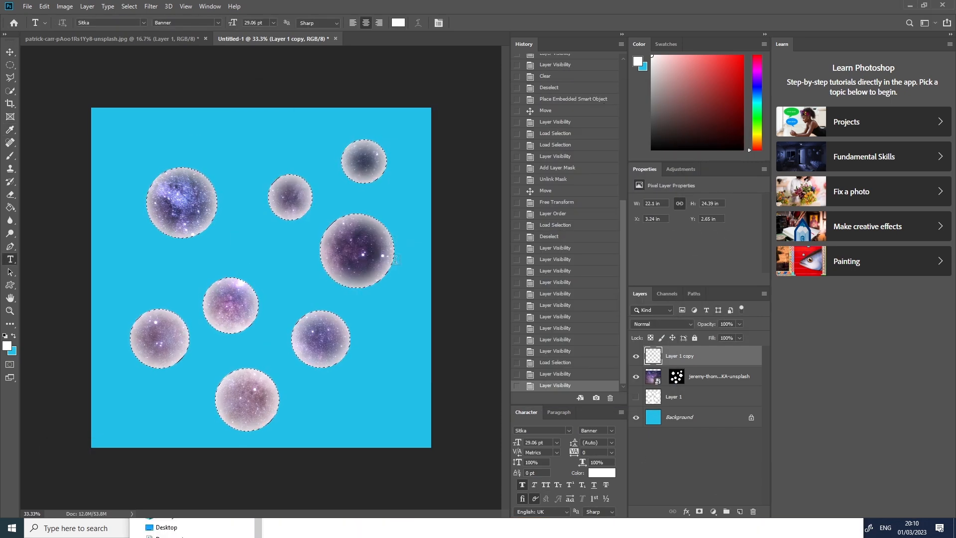
click(129, 5)
mouse_move(149, 141)
click(256, 177)
key(Return)
click(129, 6)
click(255, 188)
key(Return)
key(Delete)
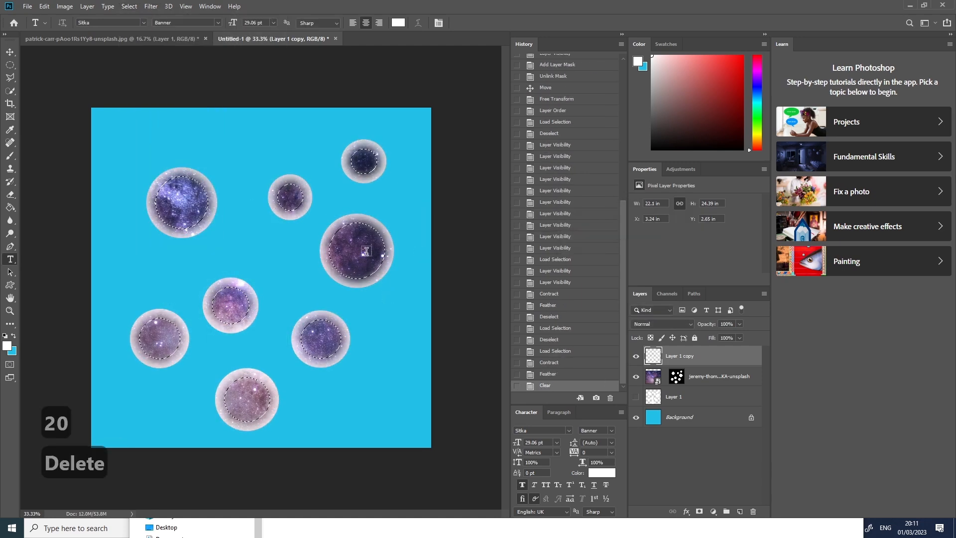
key(Delete)
key(ctrl+z)
key(ctrl+d)
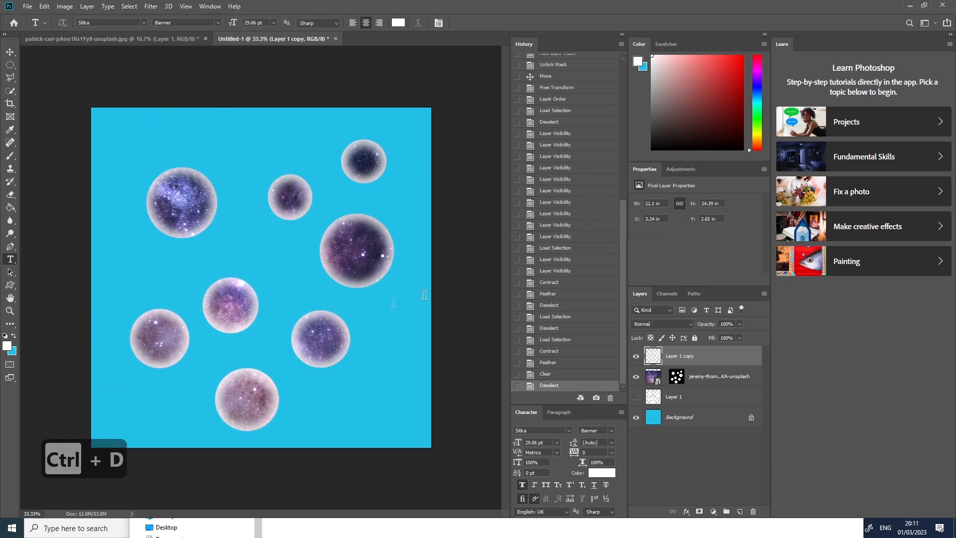
key(ctrl+d)
Add a new layer beneath the solid white circles of Layer 1 and fill it with black.
click(677, 376)
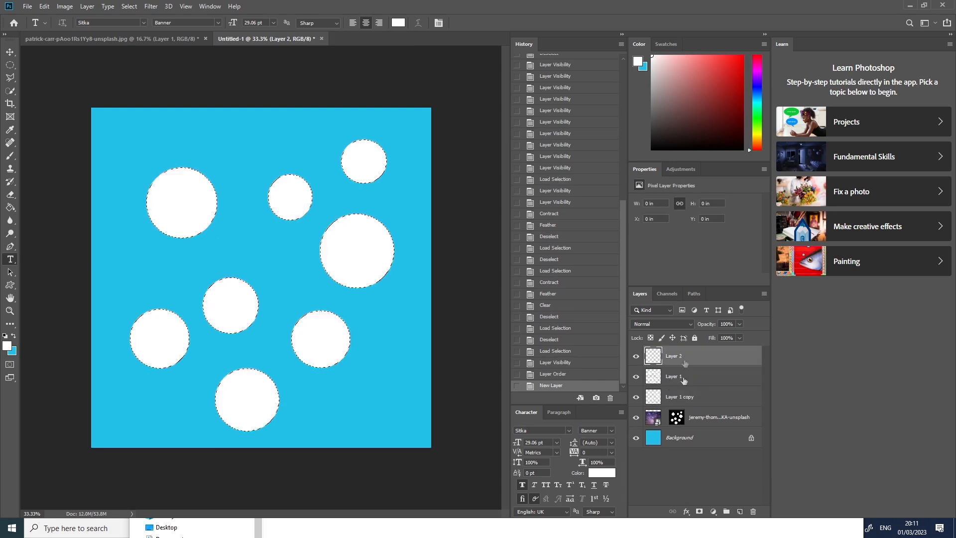
key(g)
key(g)
key(x)
key(d)
click(299, 281)
Save the black-and-white circle image as a PNG named Mushroom_Mask.
key(ctrl+shift+s)
text(MushroomM)
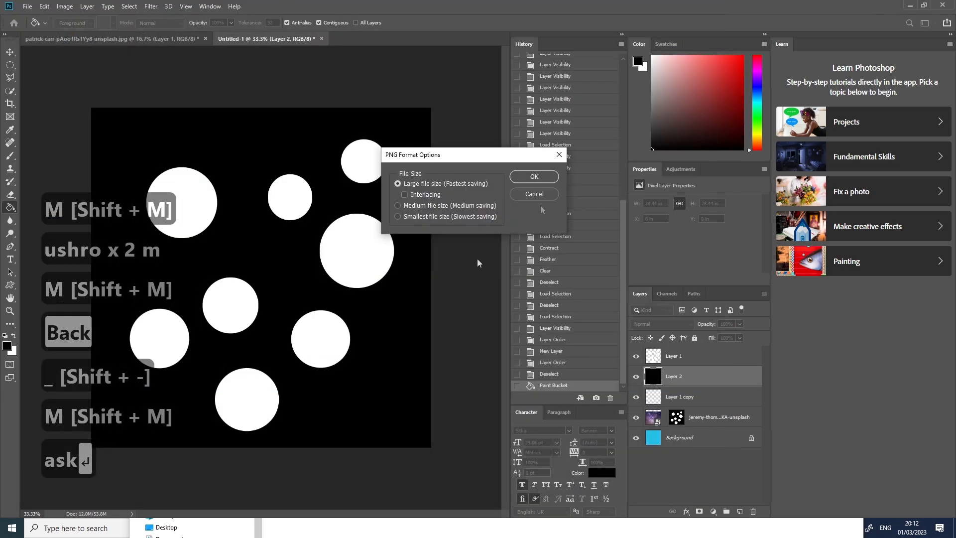
key(Return)
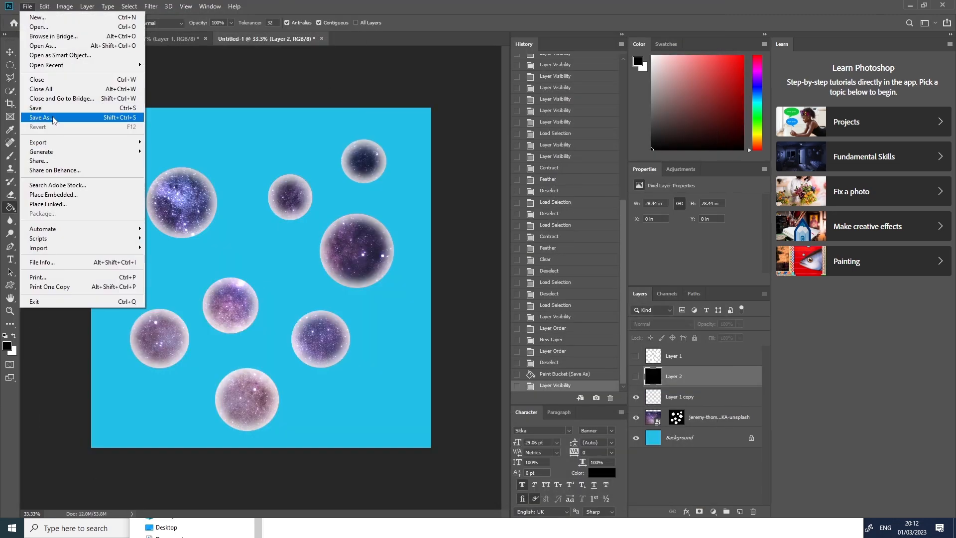
Save the galaxy circles on the blue background as a PNG named Mushroom, with Layer 1 and Layer 2 hidden.
click(43, 118)
click(234, 413)
click(124, 365)
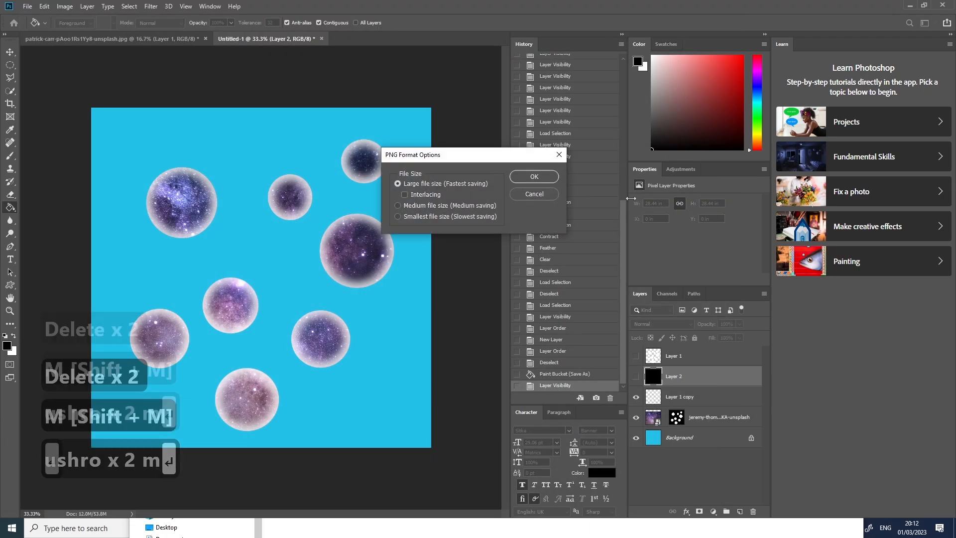
Switch to Cinema 4D, create a new Redshift material and open its shader graph.
key(alt+Tab)
click(632, 60)
click(722, 100)
double_click(620, 111)
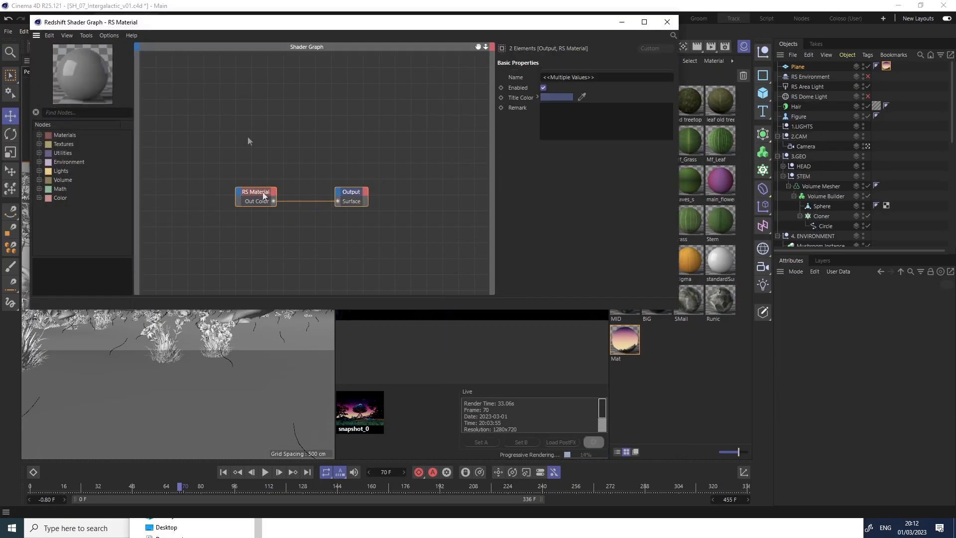
Bring Mushroom.png and Mushroom_Mask.png into the shader graph and connect the Mushroom texture to the RS Material.
key(alt+Tab)
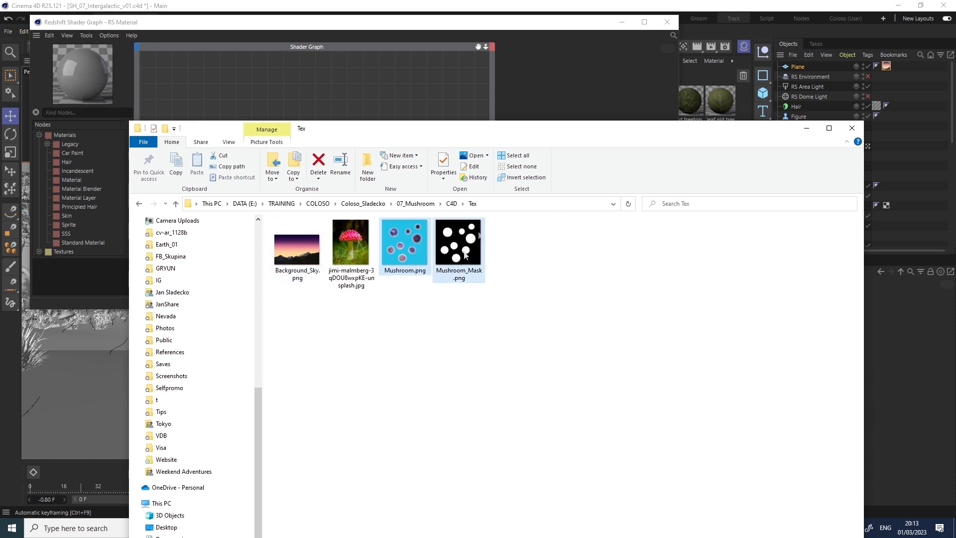
drag(455, 242, 207, 145)
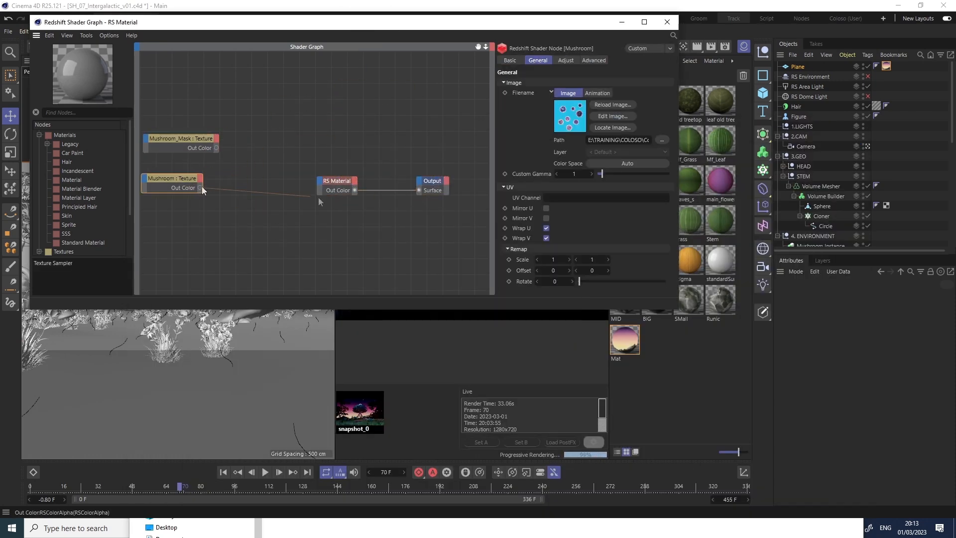
drag(200, 188, 334, 187)
click(211, 148)
Switch to Photoshop, contract the circle selection on Layer 7 copy 4 by 60 pixels, feather it and clear the centres.
key(alt+Tab)
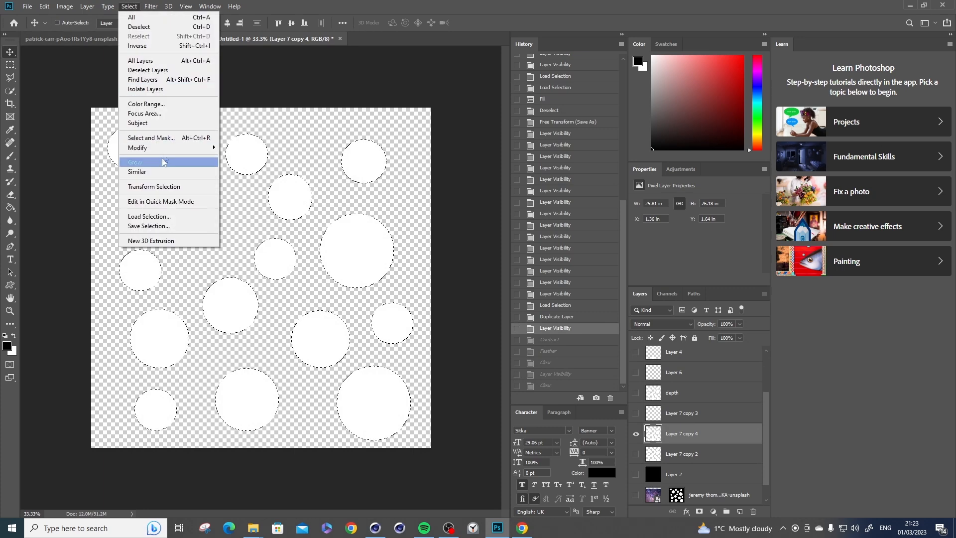
mouse_move(149, 147)
click(239, 176)
text(60)
key(Return)
click(133, 8)
click(248, 186)
key(Return)
key(Delete)
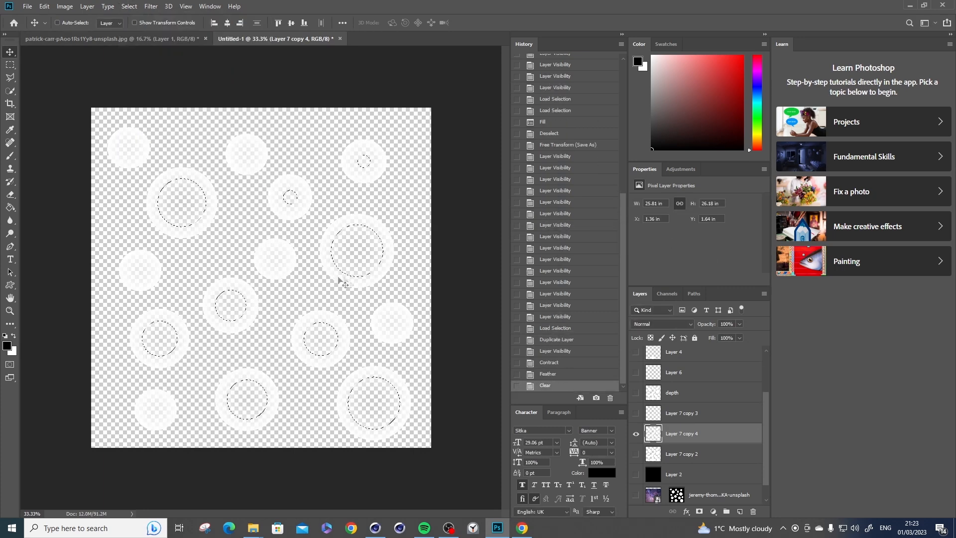
Show the black Layer 2 beneath the circles and clear the feathered centres once more on Layer 7 copy 4.
click(636, 475)
key(Delete)
click(569, 372)
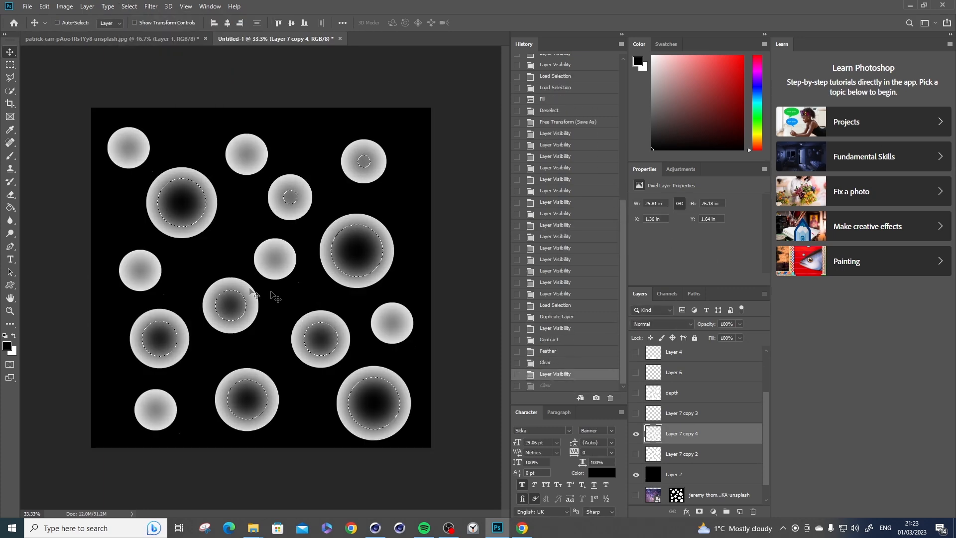
key(Delete)
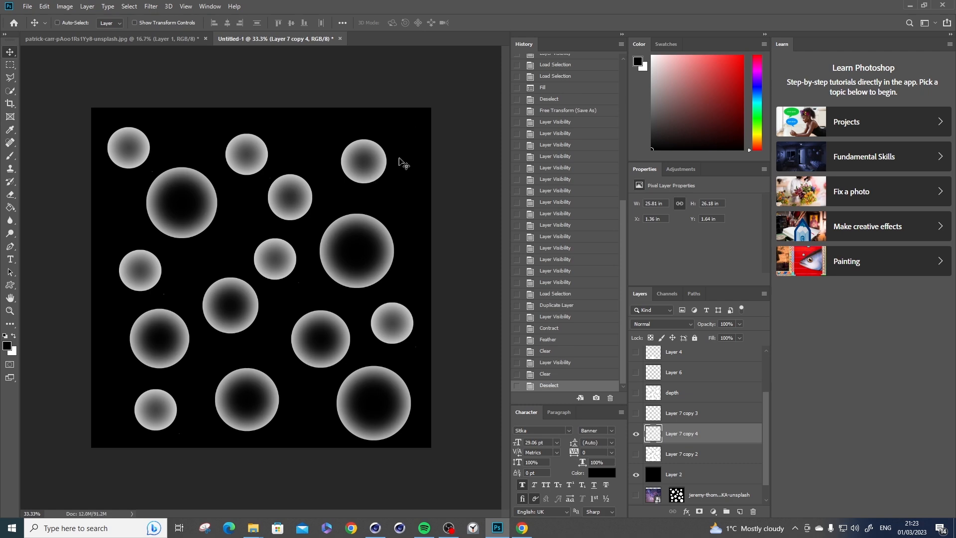
Invert the circles on Layer 7 copy 4 and hide the black Layer 2.
key(ctrl+i)
click(636, 474)
key(shift+F5)
click(480, 159)
click(473, 177)
click(539, 160)
key(ctrl+z)
click(681, 454)
click(739, 511)
key(shift+F5)
click(540, 177)
click(636, 454)
click(752, 511)
Show Layer 7 copy 2 and the black Layer 2 beneath the circles, clear the selection and save the image as a PNG.
click(635, 454)
click(635, 474)
key(ctrl+d)
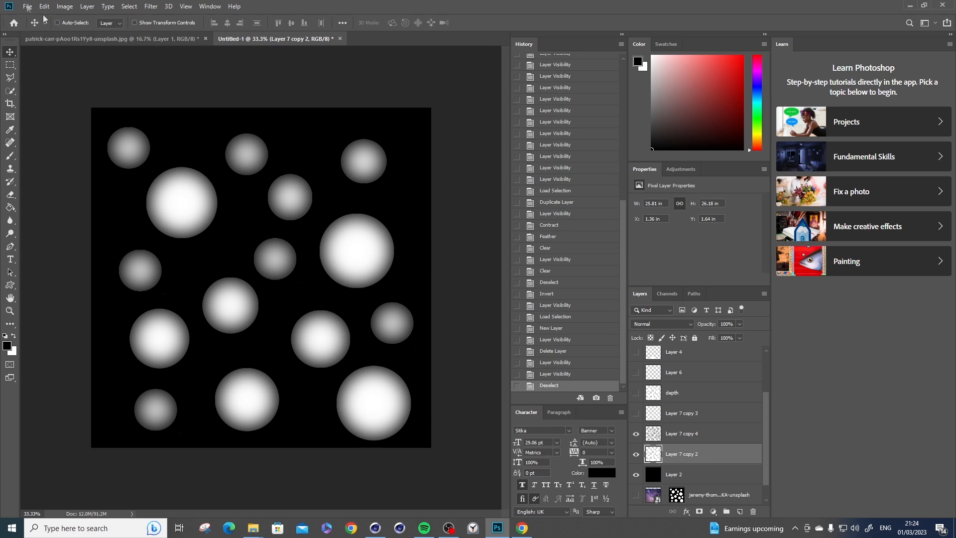
key(ctrl+shift+s)
key(Return)
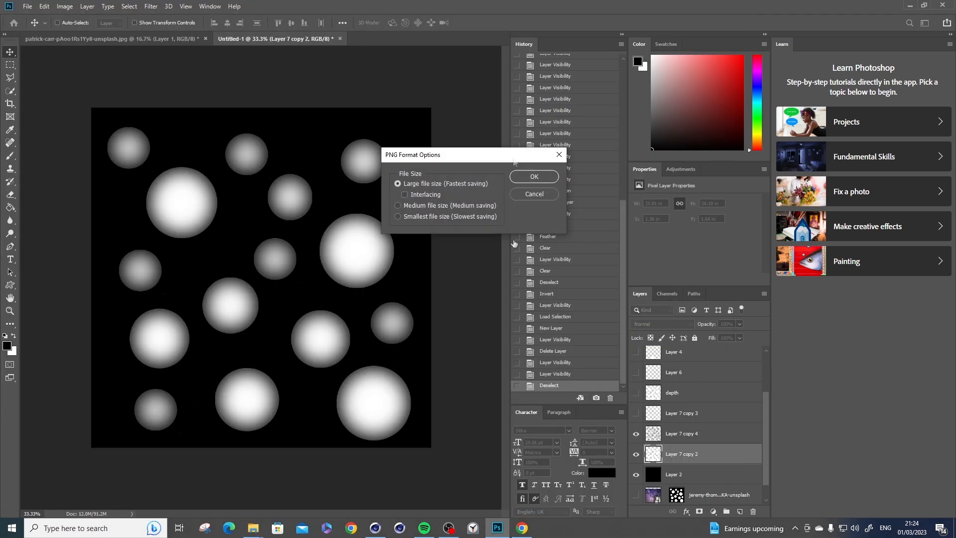
Switch to Cinema 4D and connect the Mushroom_Depth texture through a new Displacement node to the Output's displacement.
key(alt+Tab)
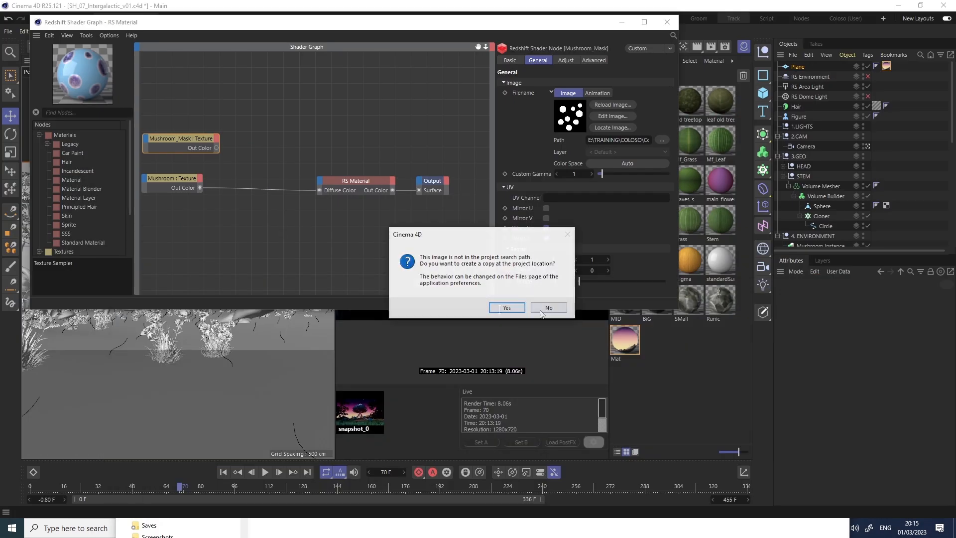
key(Return)
click(75, 114)
text(di)
double_click(86, 153)
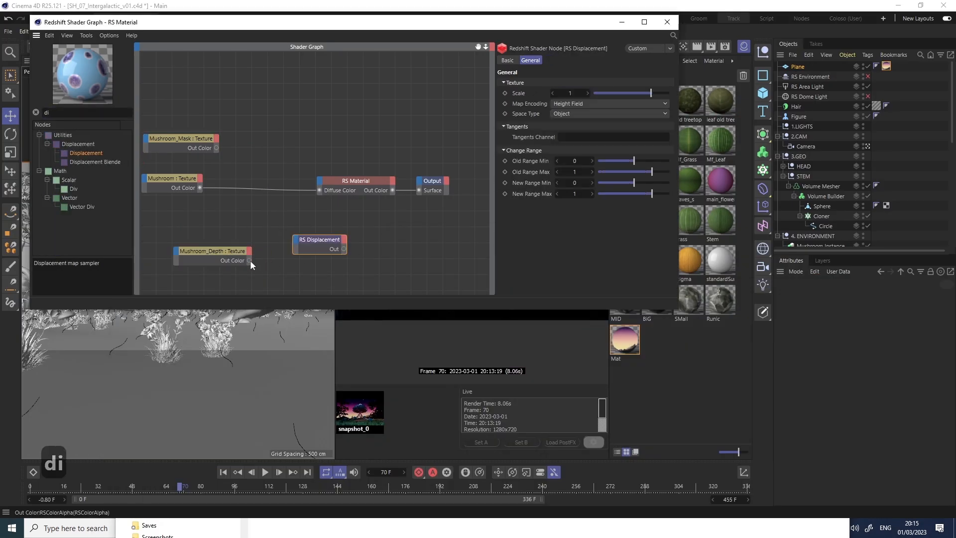
drag(355, 181, 342, 169)
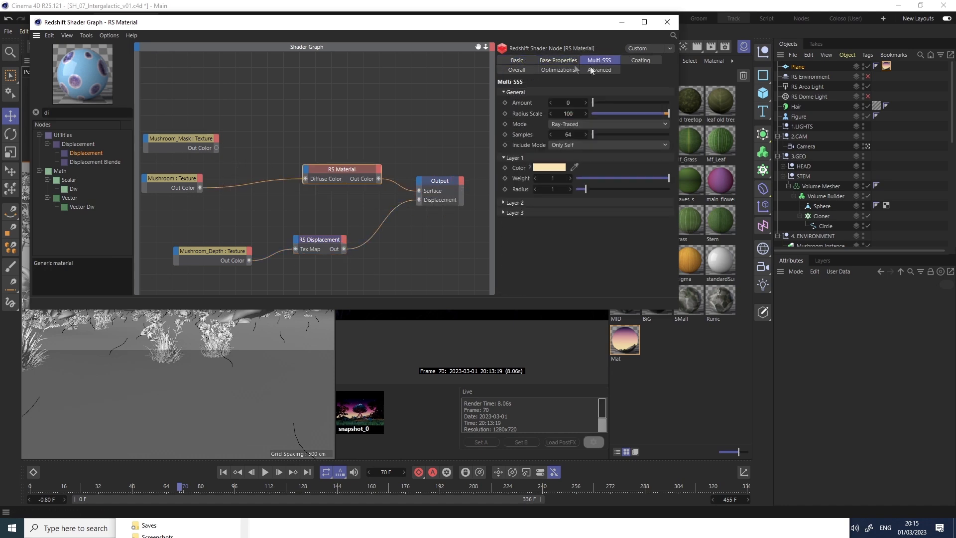
Close the shader graph and change the projection of the RS Material tag on the Lathe.
click(189, 145)
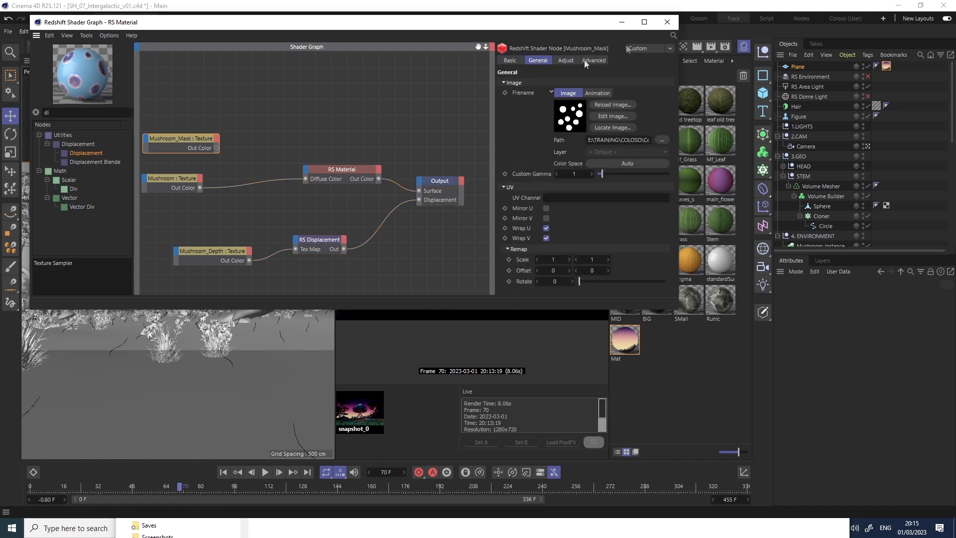
click(667, 22)
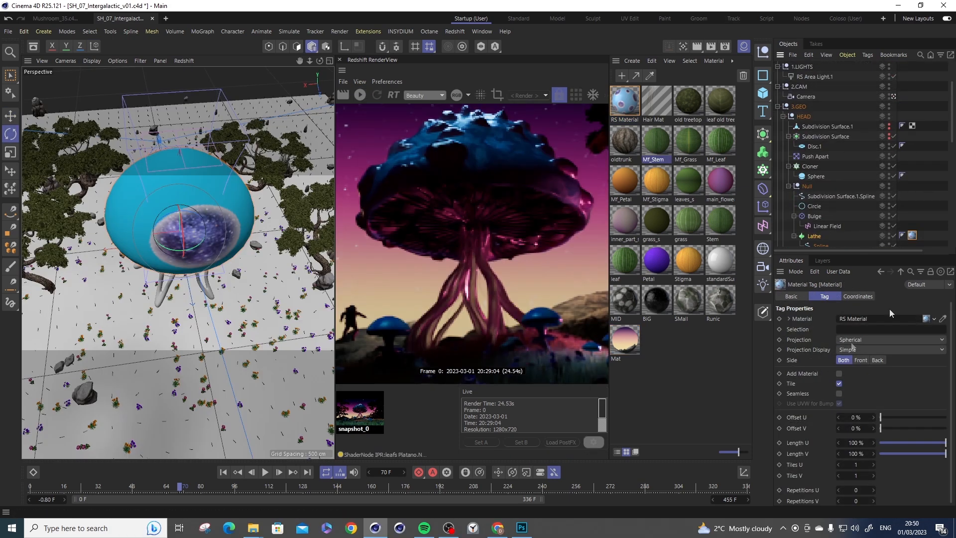
click(891, 339)
click(851, 346)
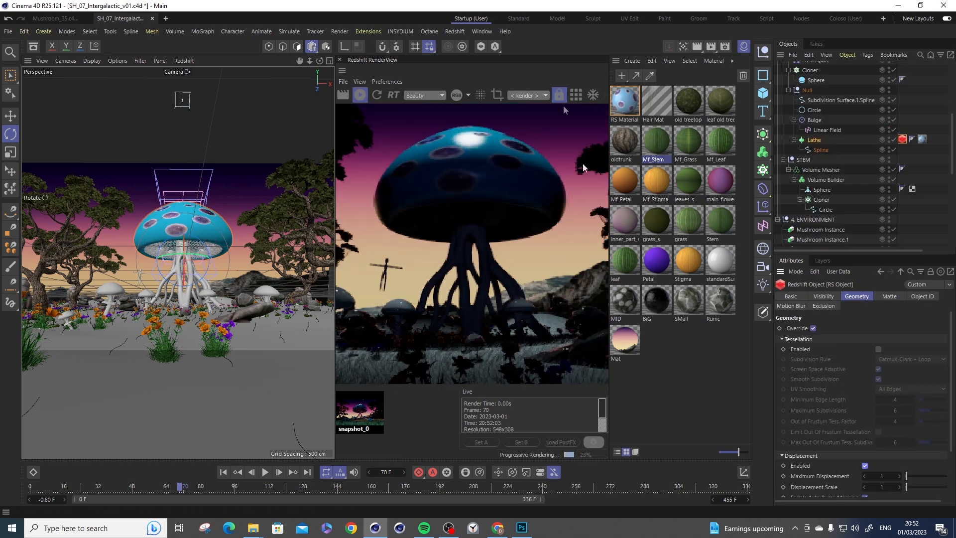
Set the displacement strength in the Lathe's Redshift Object settings to 10 and switch to Photoshop.
double_click(625, 100)
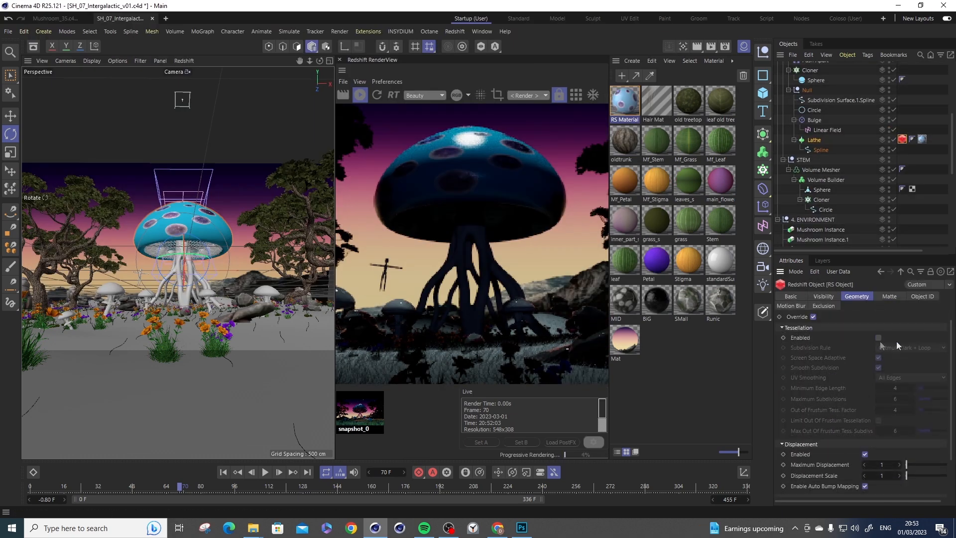
double_click(888, 474)
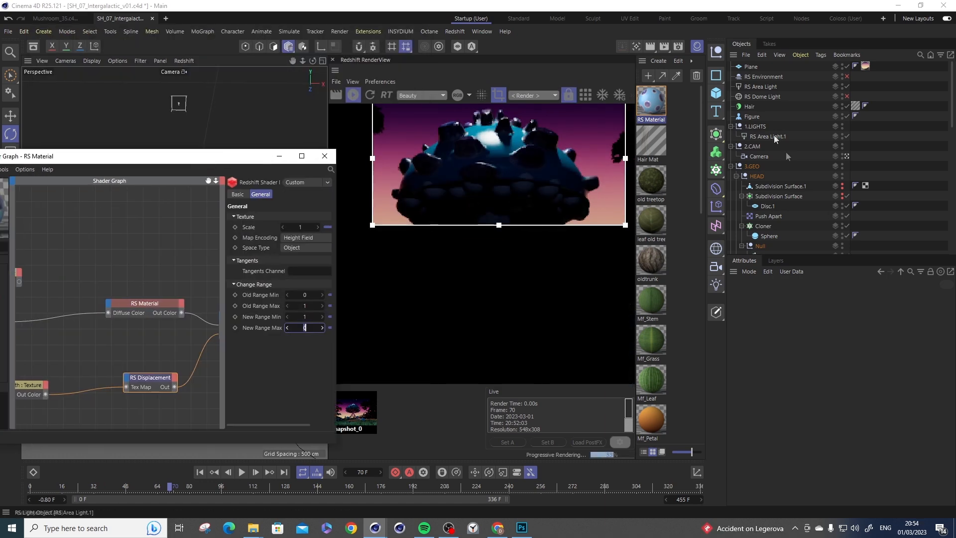
double_click(835, 476)
text(10)
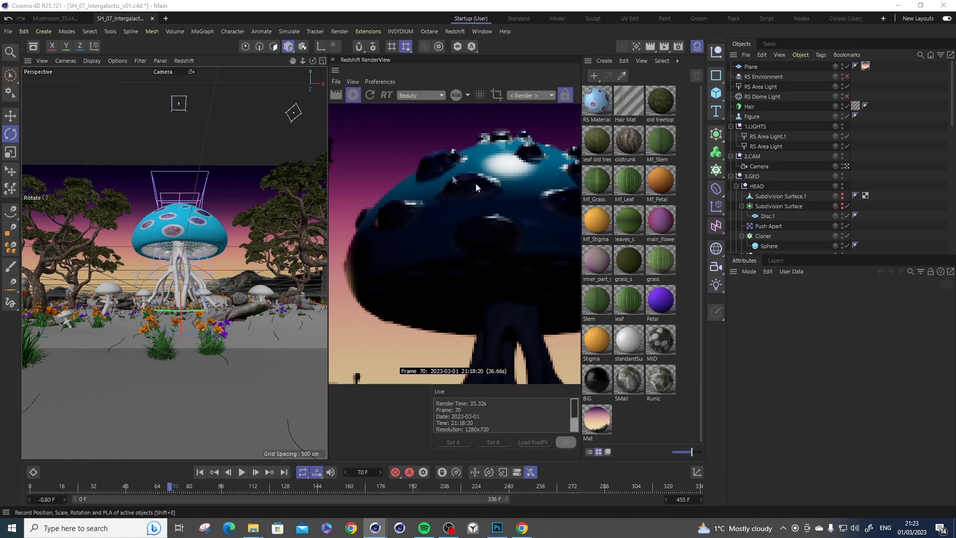
click(497, 527)
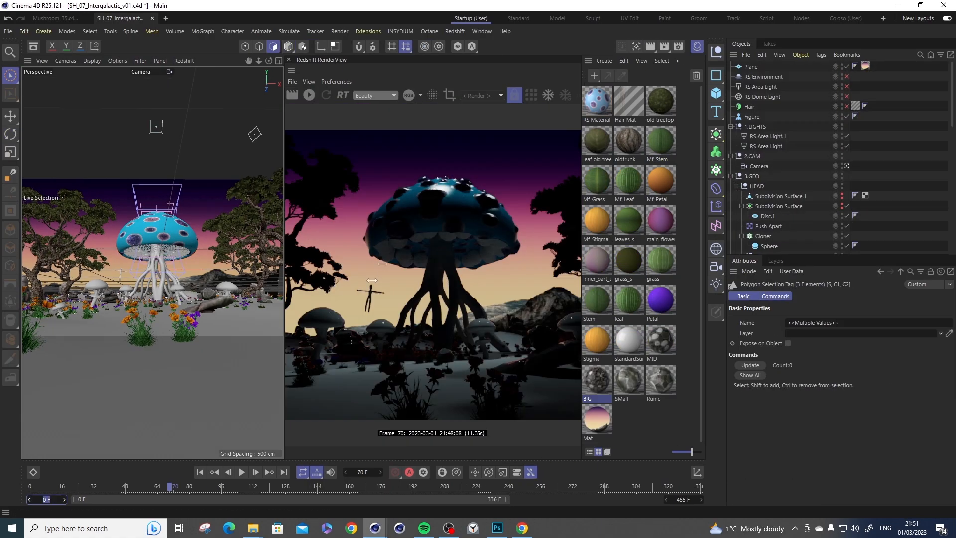
In Cinema 4D, select the RS Area Light and disable the Plane and RS Area Light.1.
click(771, 146)
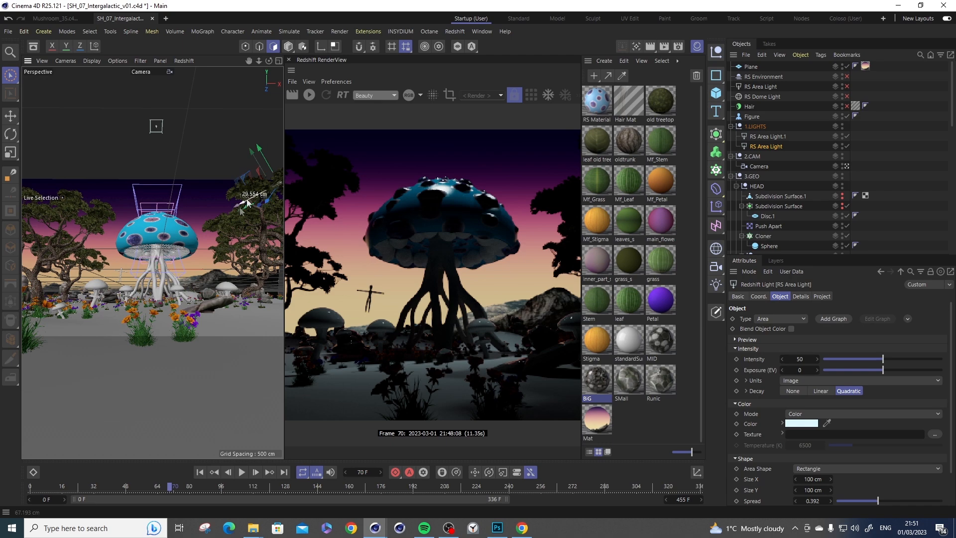
click(847, 67)
click(847, 136)
mouse_move(191, 264)
alt+mouse_down()
mouse_move(189, 329)
mouse_move(162, 277)
mouse_move(187, 308)
mouse_move(182, 279)
alt+mouse_up()
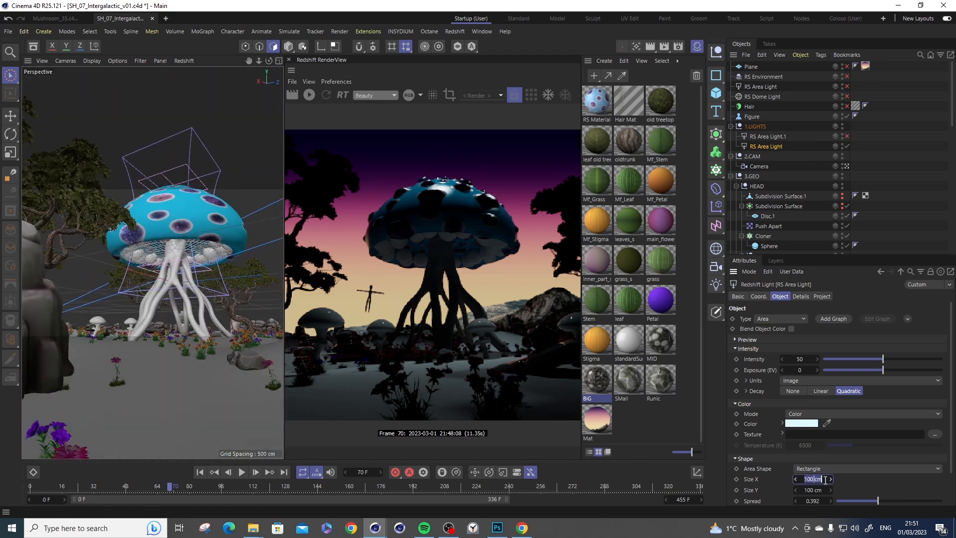
Make the RS Area Light pink and set its size to 200 by 200 cm.
click(801, 423)
click(884, 514)
click(890, 504)
click(865, 490)
drag(872, 420, 872, 309)
click(901, 310)
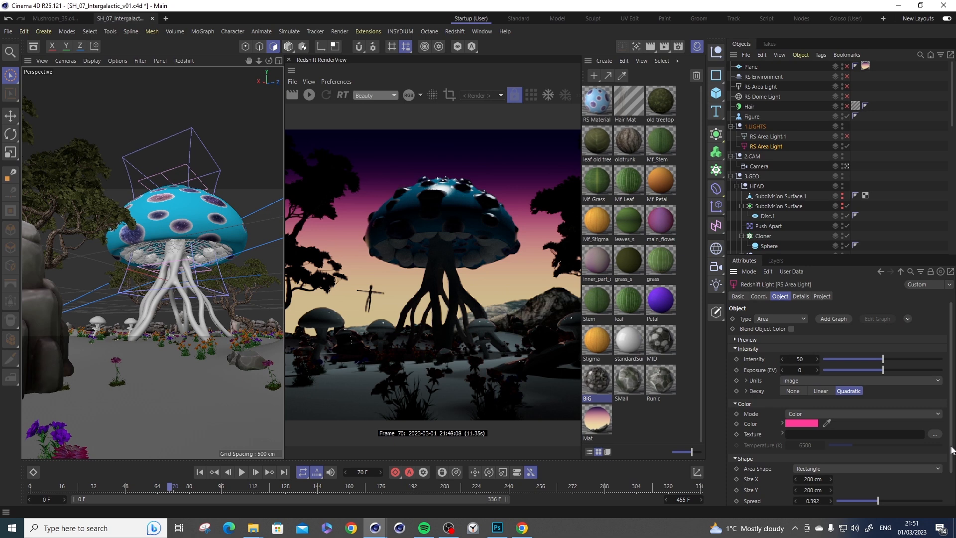
Set the pink area light's spread to 0.43 and run the Redshift preview render to check it.
drag(952, 448, 951, 476)
click(309, 95)
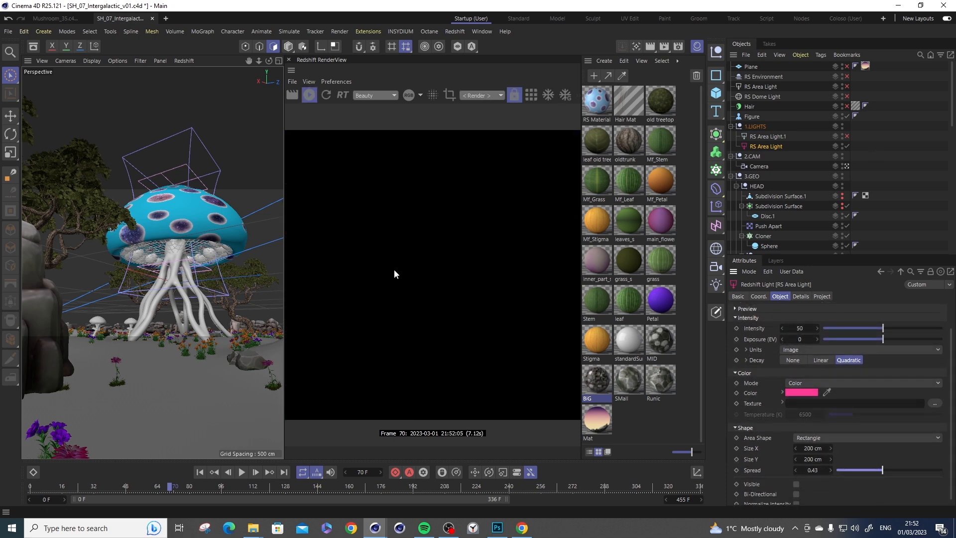
scroll(786, 204, down, 6)
click(309, 96)
Convert the stem's Volume Mesher with Current State to Object and hide the original.
right_click(780, 157)
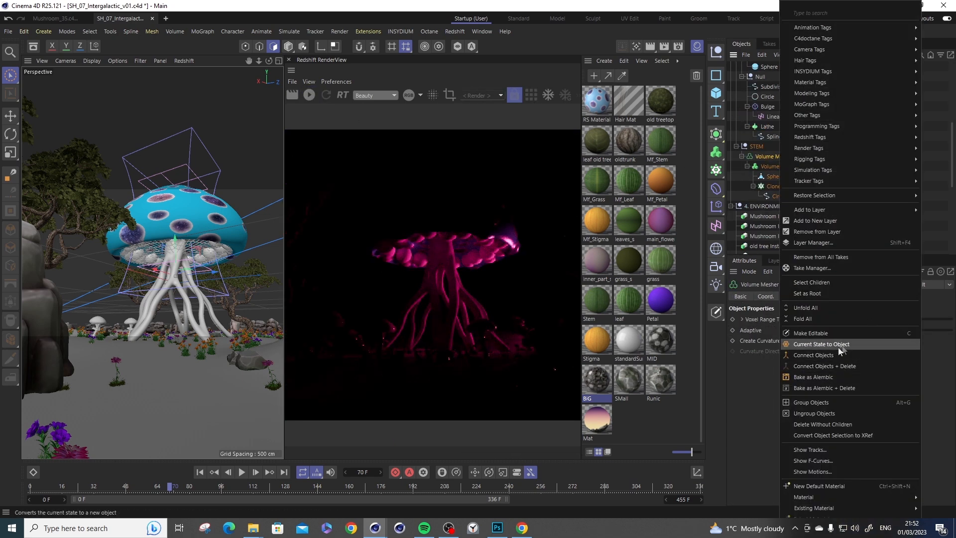
click(840, 354)
alt+double_click(842, 158)
Disable the HEAD's Subdivision Surface and the Figure, and re-enable RS Area Light.1.
scroll(842, 164, up, 5)
click(779, 180)
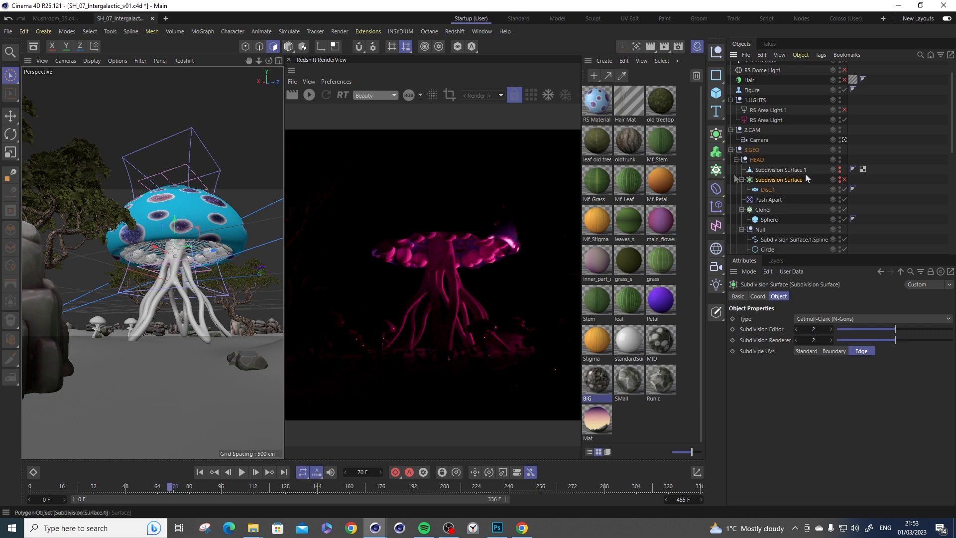
scroll(797, 159, up, 2)
click(769, 116)
click(844, 136)
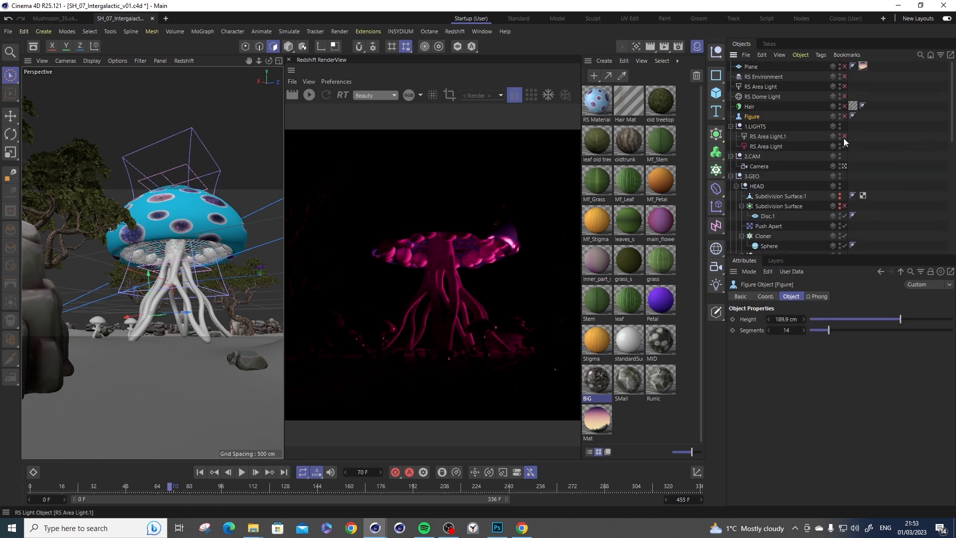
Change the RS Area Light's colour to orange-red with the preview render running, and re-enable the Plane backdrop.
click(309, 95)
click(766, 146)
click(769, 363)
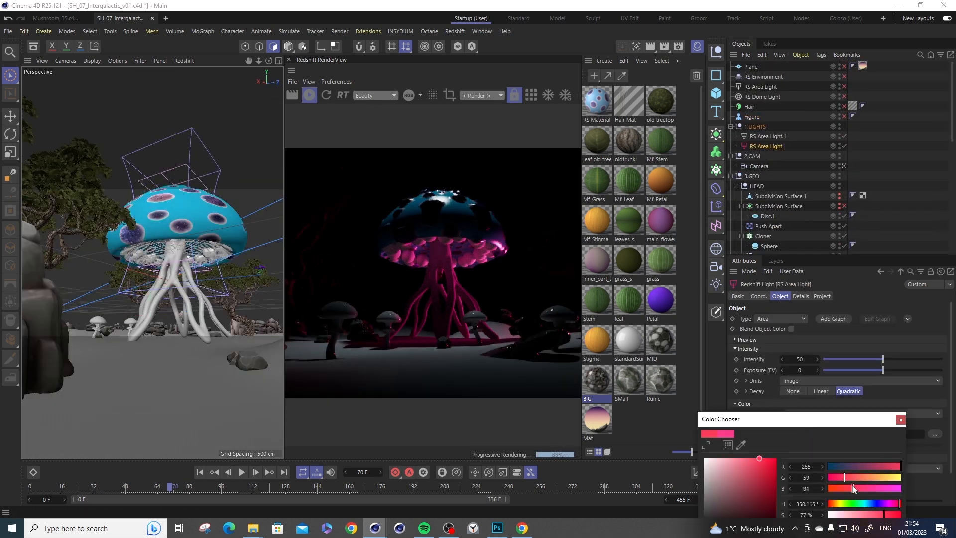
drag(846, 424, 861, 427)
alt+drag(159, 289, 170, 291)
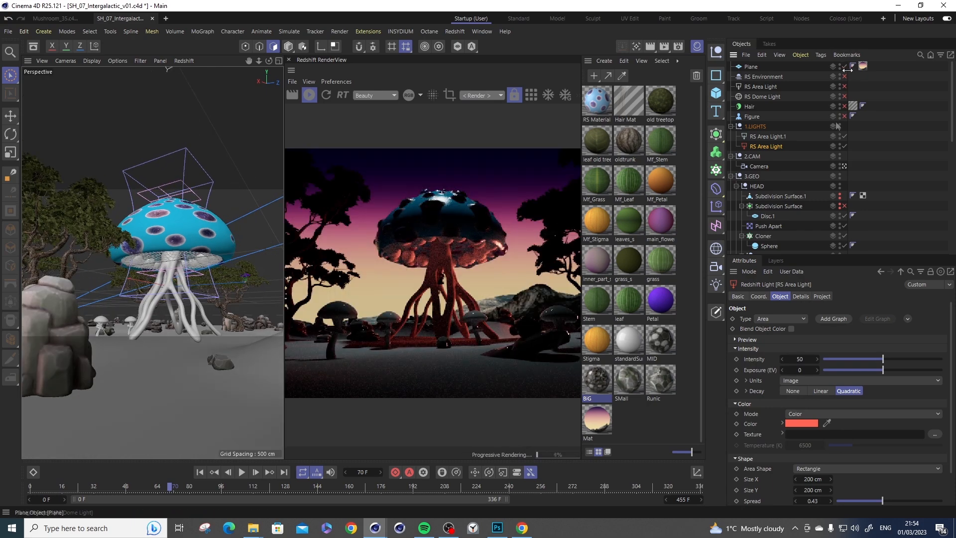
Open the glowing-mushroom model's source folder and create a new Redshift material in Cinema 4D.
scroll(913, 189, down, 5)
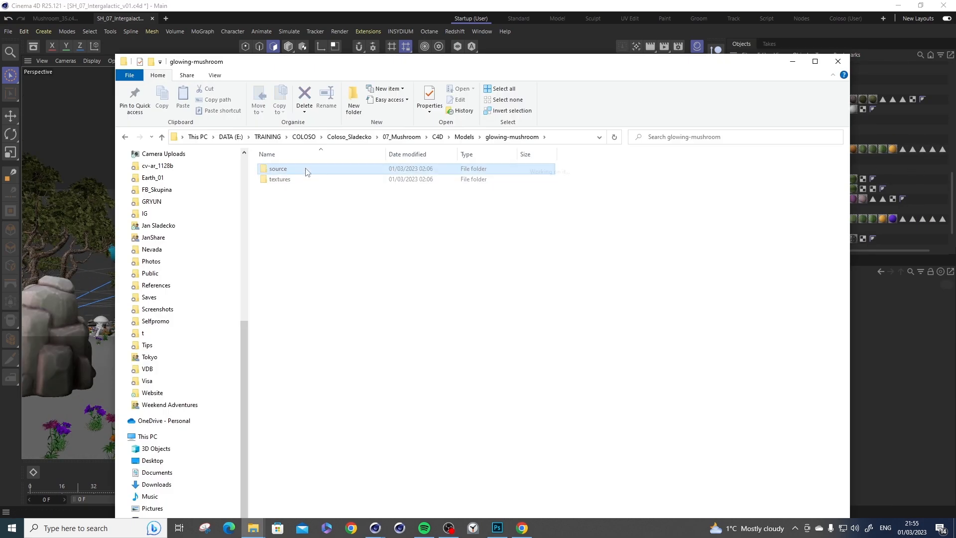
double_click(307, 171)
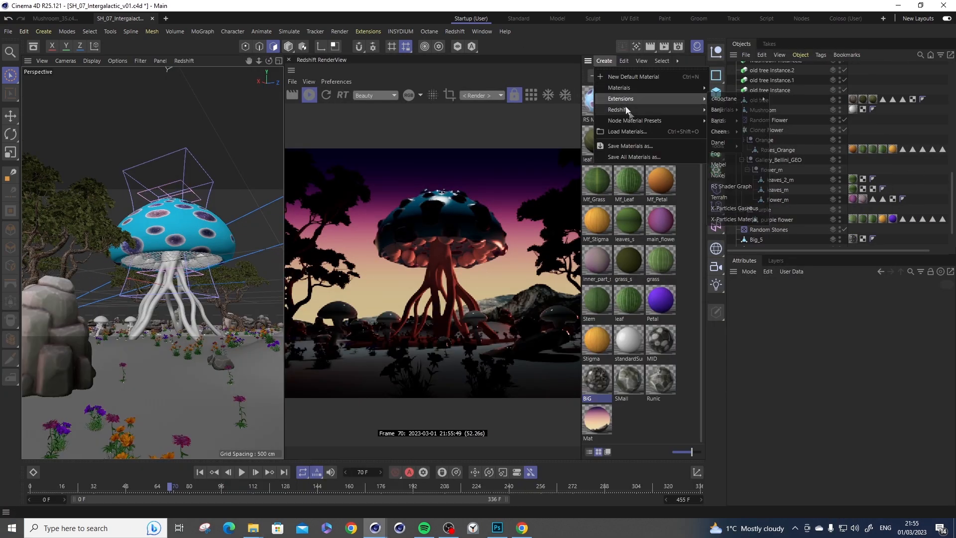
click(605, 103)
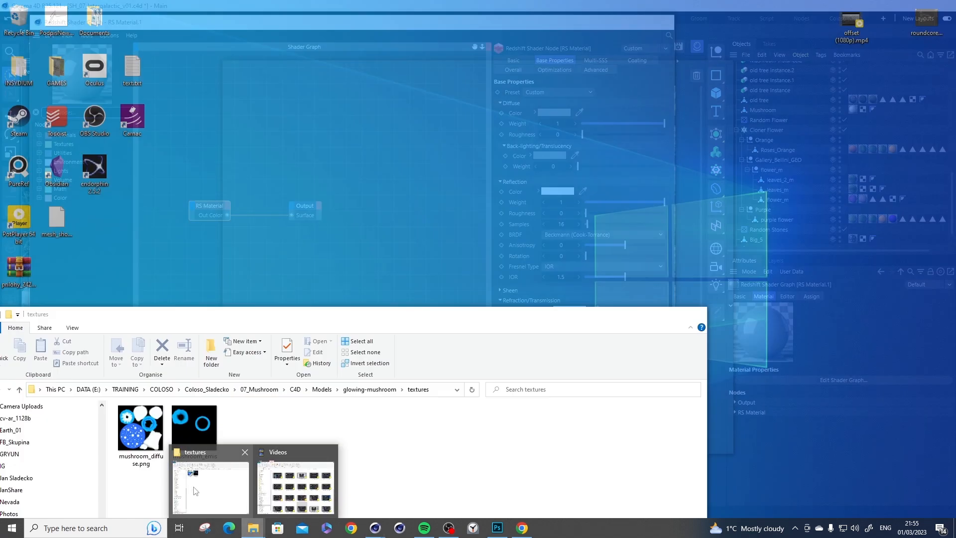
Bring mushroom_diffuse.png and mushroom_emission.png into the new material's shader graph and move the material nodes aside.
drag(203, 427, 252, 139)
click(506, 307)
drag(180, 194, 416, 214)
click(249, 140)
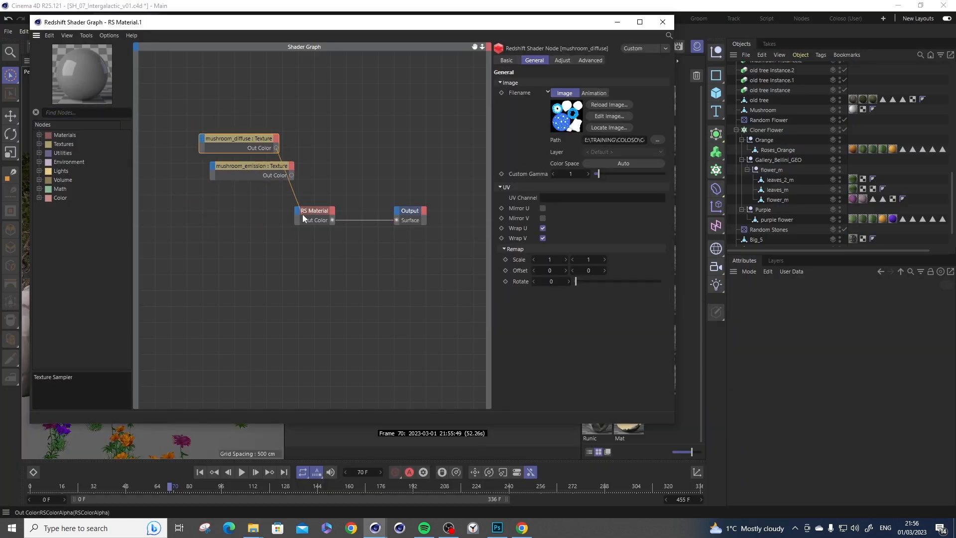
Connect the diffuse texture to the RS Material's Diffuse Color and the emission texture to its Emission Color.
drag(276, 148, 297, 211)
click(450, 232)
drag(251, 166, 297, 211)
mouse_move(393, 323)
click(460, 342)
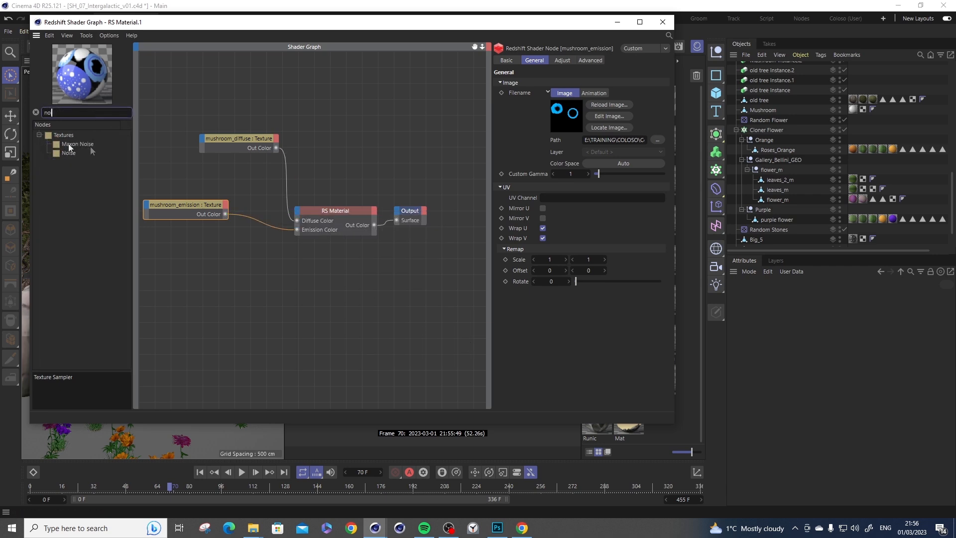
Add a Maxon Noise node above the diffuse texture and pick a noise type for it.
drag(69, 145, 229, 104)
drag(673, 165, 691, 167)
drag(503, 171, 409, 172)
click(573, 124)
click(559, 133)
Preview the Maxon Noise through the Output's surface, with the Wavy turbulence type and 0.296 contrast.
mouse_move(538, 25)
mouse_down()
mouse_move(552, 479)
mouse_move(675, 210)
mouse_up()
drag(369, 298, 495, 405)
click(674, 307)
click(675, 307)
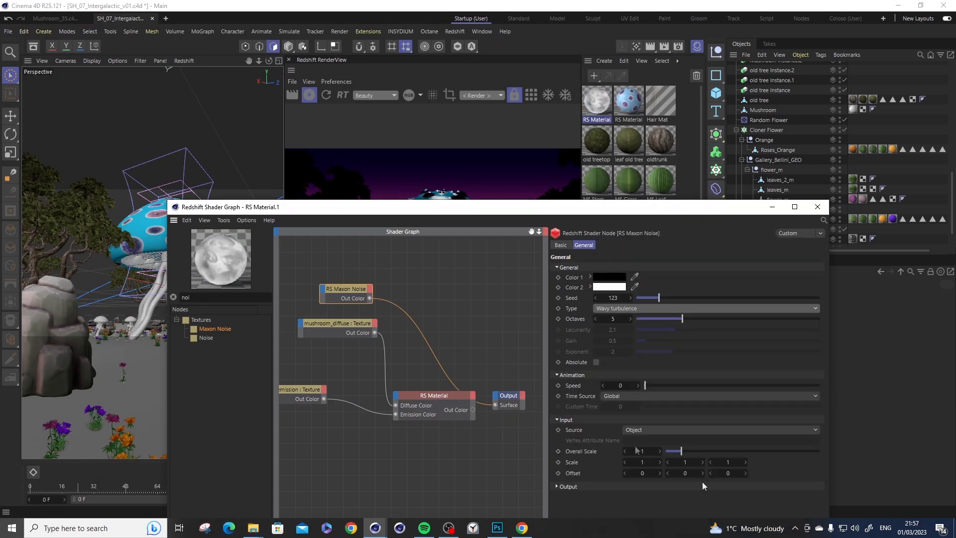
click(567, 486)
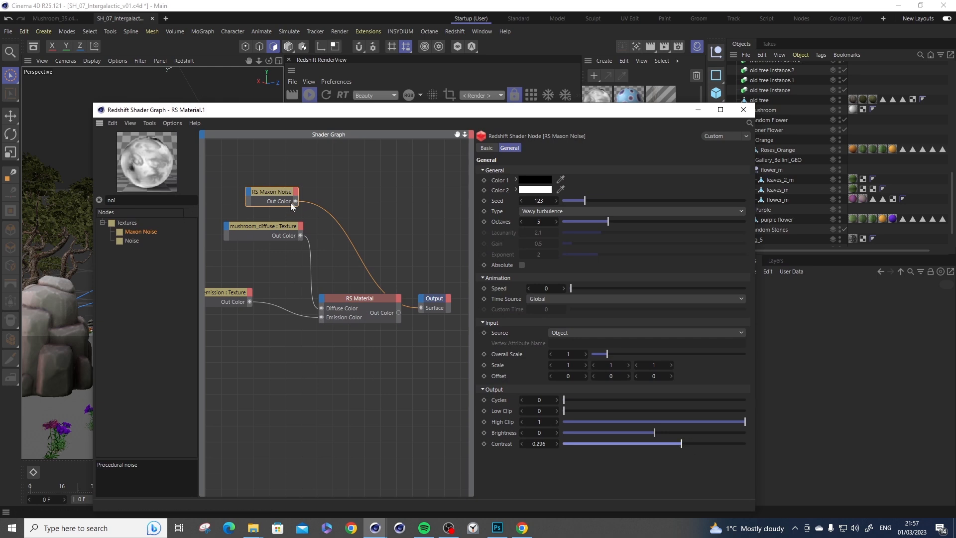
Connect the Maxon Noise through a new Bump Map node to the RS Material's bump input, and duplicate the noise node lower in the graph.
text(bum)
drag(147, 249, 357, 177)
drag(295, 201, 257, 380)
click(380, 192)
click(483, 441)
Try different noise types on the duplicated Maxon Noise and set its octaves to 10.
click(587, 211)
click(596, 160)
scroll(581, 209, up, 7)
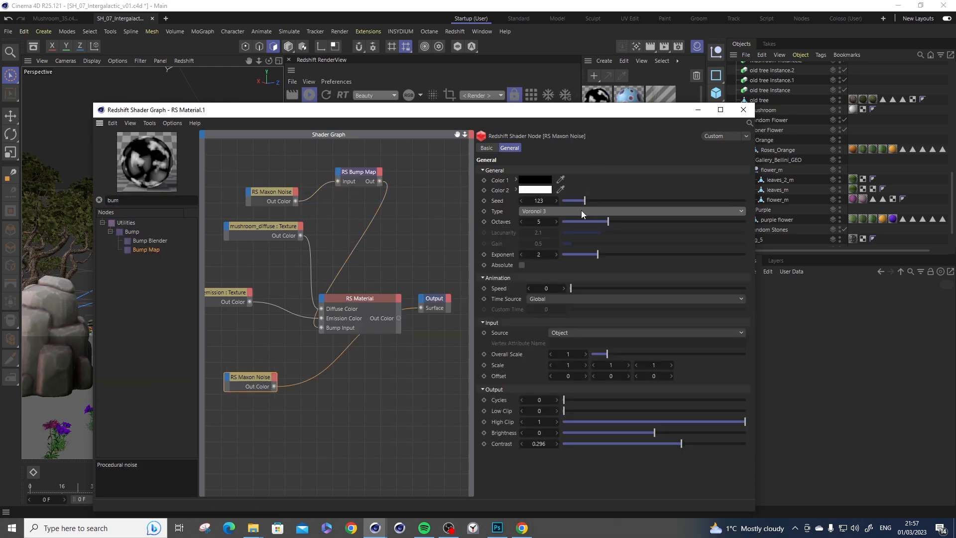
scroll(581, 210, down, 5)
scroll(582, 210, up, 4)
double_click(543, 221)
text(10)
Brighten Color 1 slightly and darken Color 2 slightly on the duplicated Maxon Noise.
click(535, 180)
drag(564, 298, 576, 298)
click(634, 192)
click(535, 190)
drag(633, 307, 619, 307)
click(633, 200)
Connect the duplicated noise to the RS Material's reflection roughness and reconnect the RS Material to the Output's surface.
drag(258, 395, 322, 299)
mouse_move(393, 341)
click(494, 364)
drag(398, 323, 421, 307)
drag(370, 300, 361, 260)
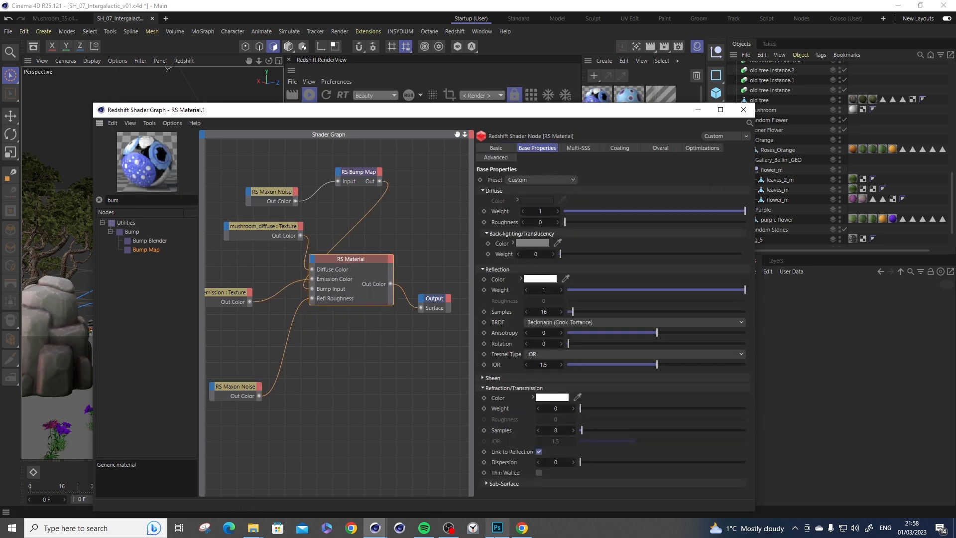
Open mushroom_diffuse.png from the textures folder in Photoshop.
mouse_move(253, 527)
click(236, 488)
drag(319, 315, 431, 43)
click(313, 301)
Select the blue spotted circle with the Elliptical Marquee tool and copy it onto its own layer.
click(10, 65)
click(52, 74)
drag(205, 346, 393, 475)
key(ctrl+c)
key(ctrl+v)
Hide Layer 1, add a new layer at the bottom of the stack and fill it with black.
click(636, 376)
click(739, 511)
drag(674, 357, 674, 406)
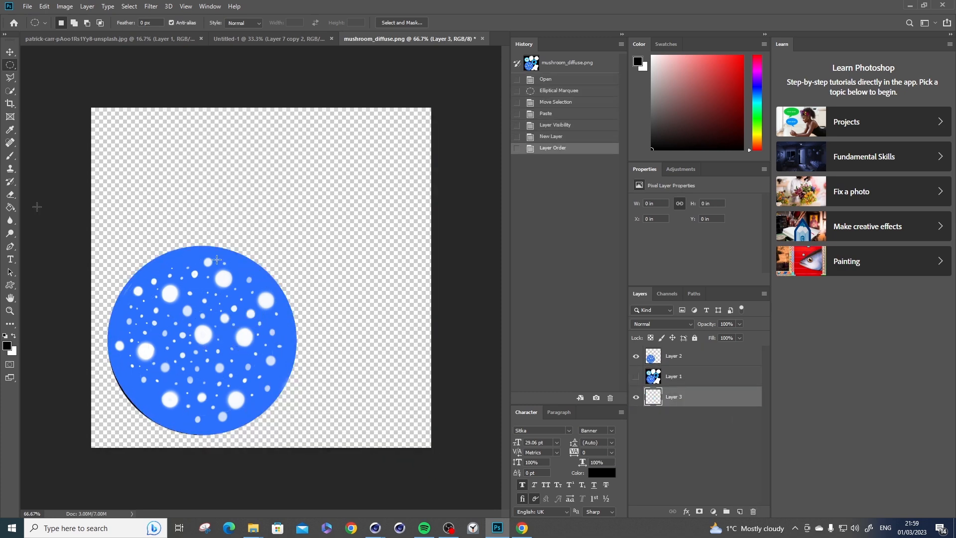
click(10, 208)
click(209, 199)
Convert the spotted circle on Layer 2 to black and white.
click(682, 356)
click(64, 6)
mouse_move(78, 33)
click(199, 103)
click(550, 94)
Darken Layer 2's midtones with Levels until only the white spots stand out on black.
key(ctrl+l)
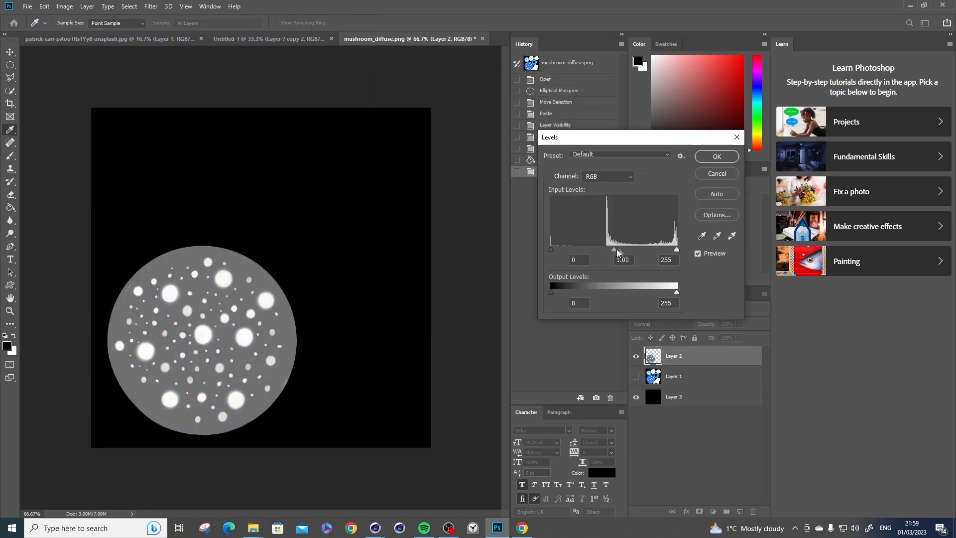
drag(615, 250, 663, 252)
key(Return)
key(ctrl+l)
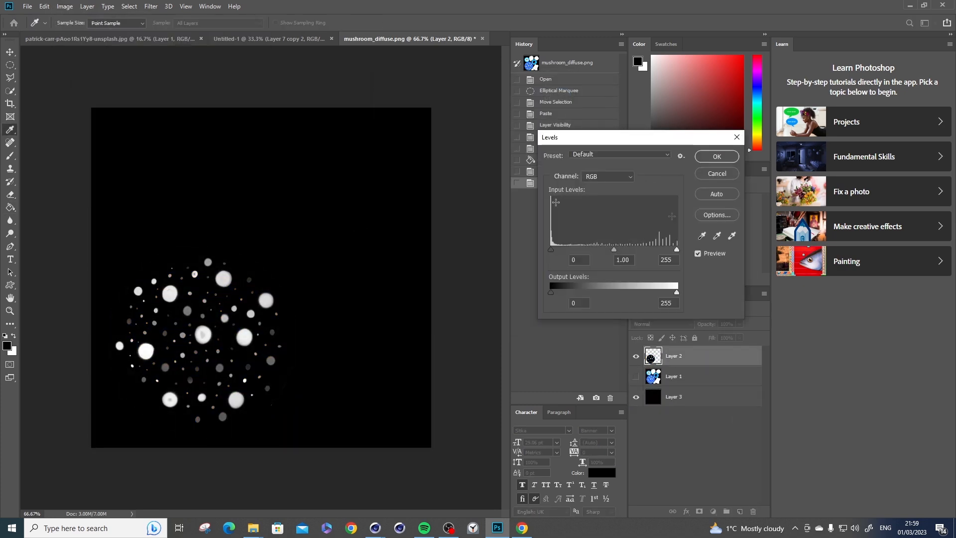
click(723, 178)
Save the spot mask as a PNG copy in the textures folder, naming it after mushroom_emission with 2 added.
click(28, 6)
click(93, 119)
click(125, 412)
click(123, 370)
click(309, 85)
click(125, 400)
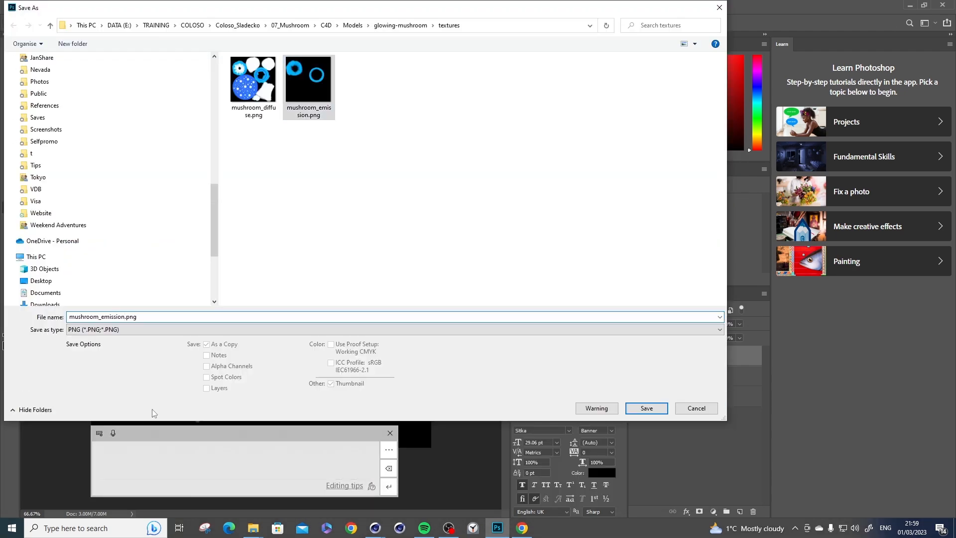
text(2)
key(Return)
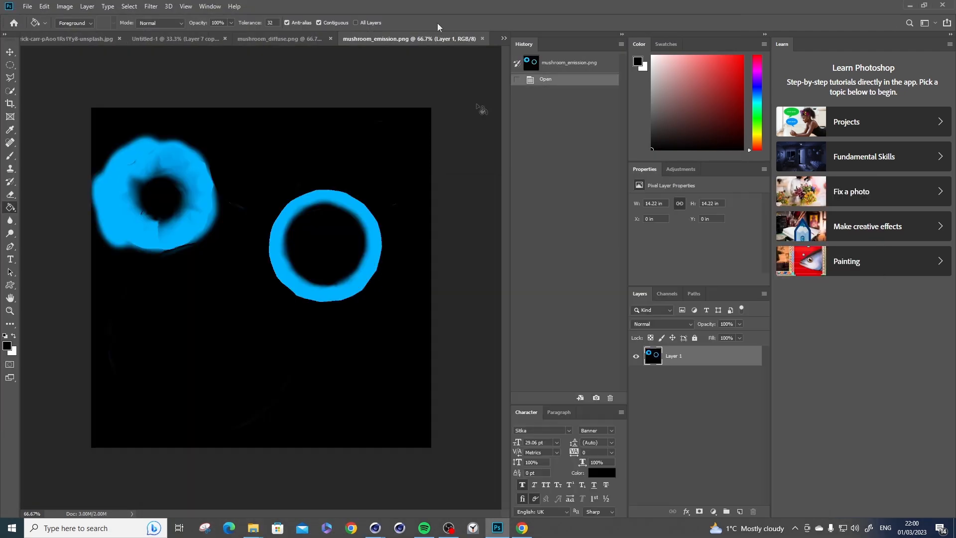
Paste the copied spot mask into mushroom_emission.png and save the image as an emission texture.
key(ctrl+v)
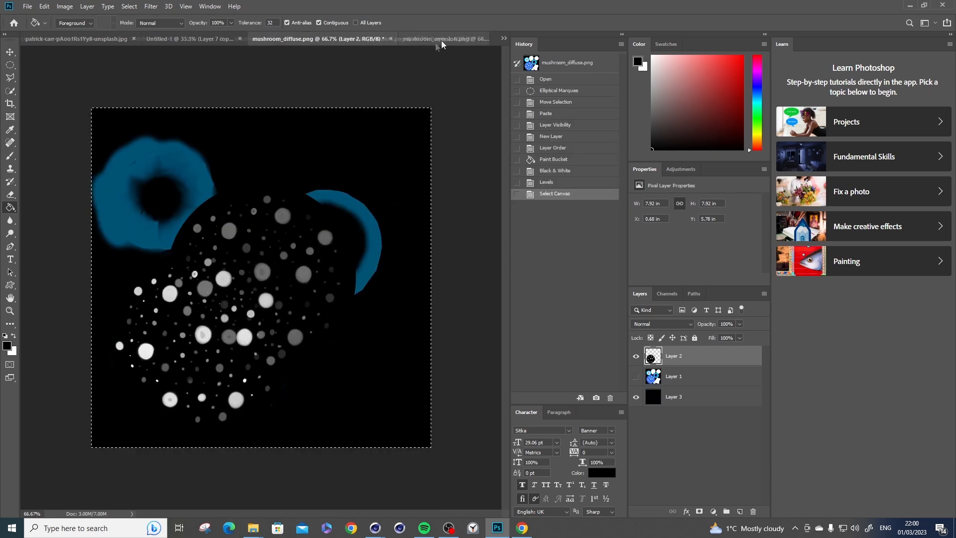
key(ctrl+shift+s)
click(309, 86)
key(Return)
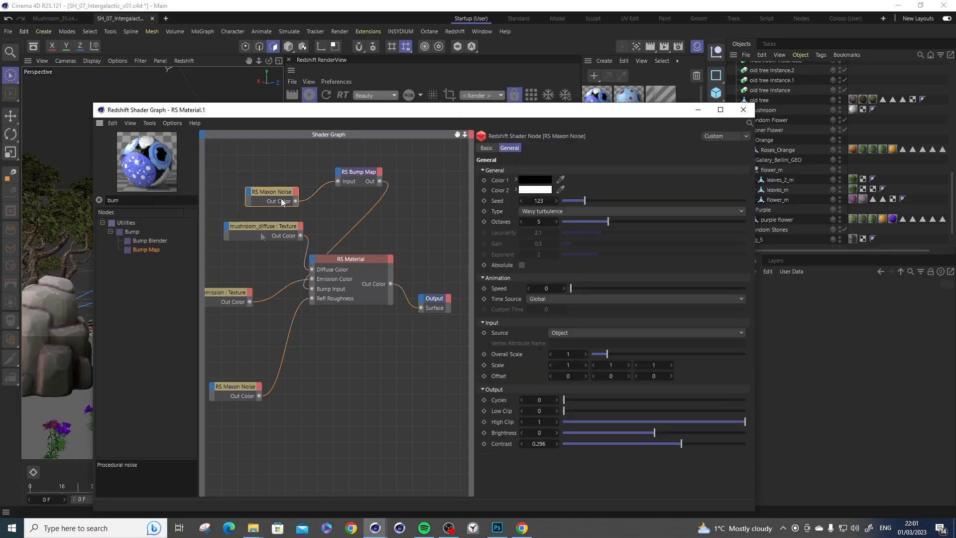
Adjust the bump noise in RS Material.1 and duplicate the oldtrunk material as Stem, opening its shader graph.
drag(573, 228, 721, 228)
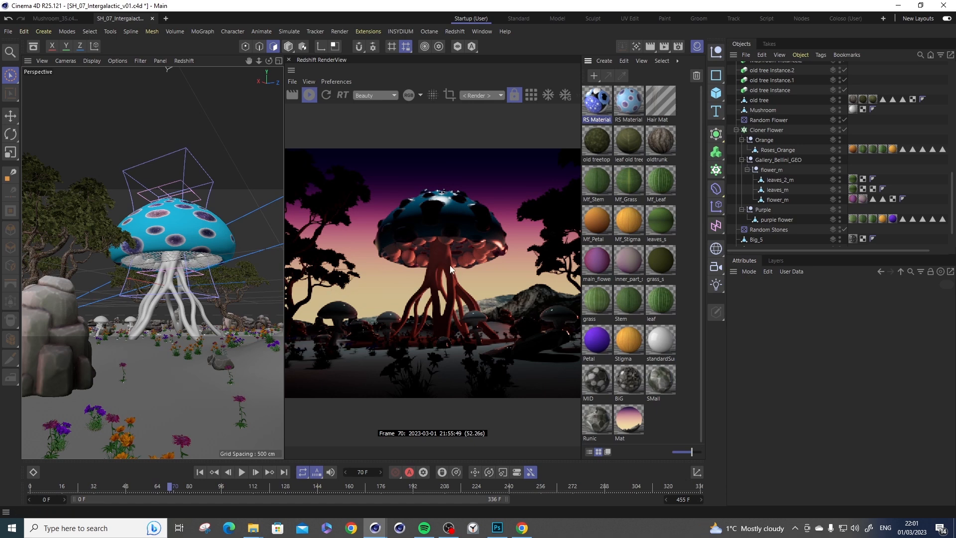
ctrl+drag(659, 145, 667, 162)
click(253, 219)
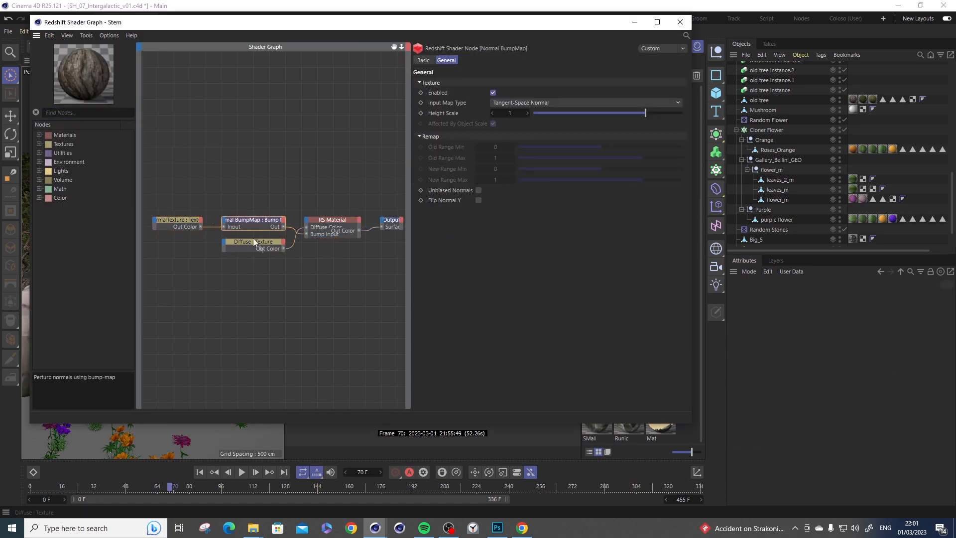
Route the Stem's Diffuse texture through a Color Correct node and brighten the bark with it.
drag(253, 242, 187, 273)
click(84, 112)
text(corr)
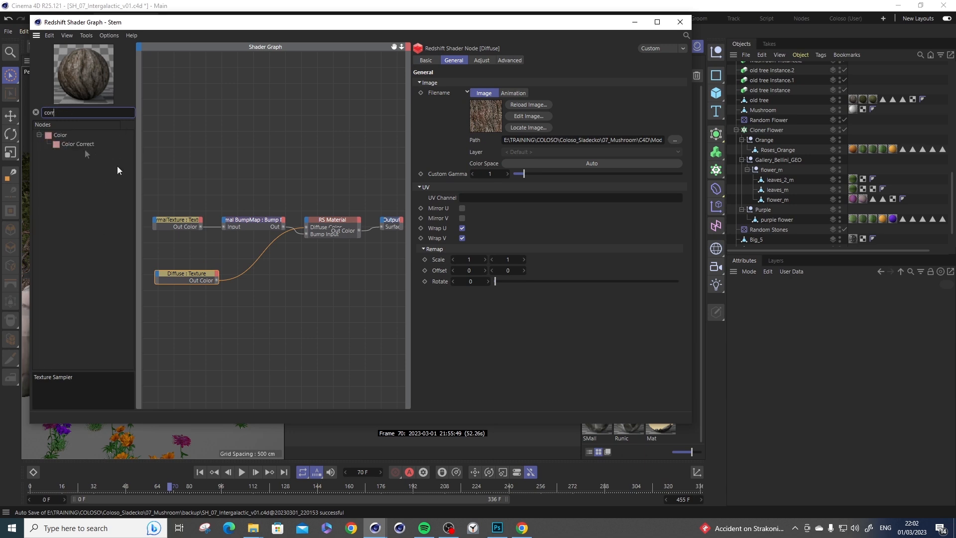
drag(77, 144, 226, 258)
drag(589, 98, 612, 94)
Add a Maxon Noise node to the Stem graph, preview it through the output and raise its contrast to about 0.67.
click(332, 220)
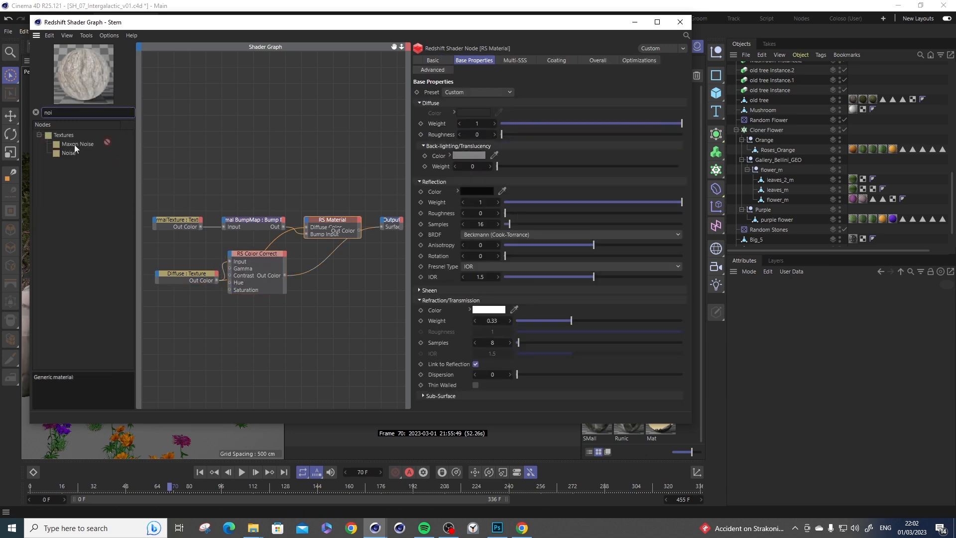
text(i)
drag(77, 144, 221, 149)
drag(238, 155, 307, 227)
click(678, 123)
click(478, 393)
drag(501, 356, 651, 356)
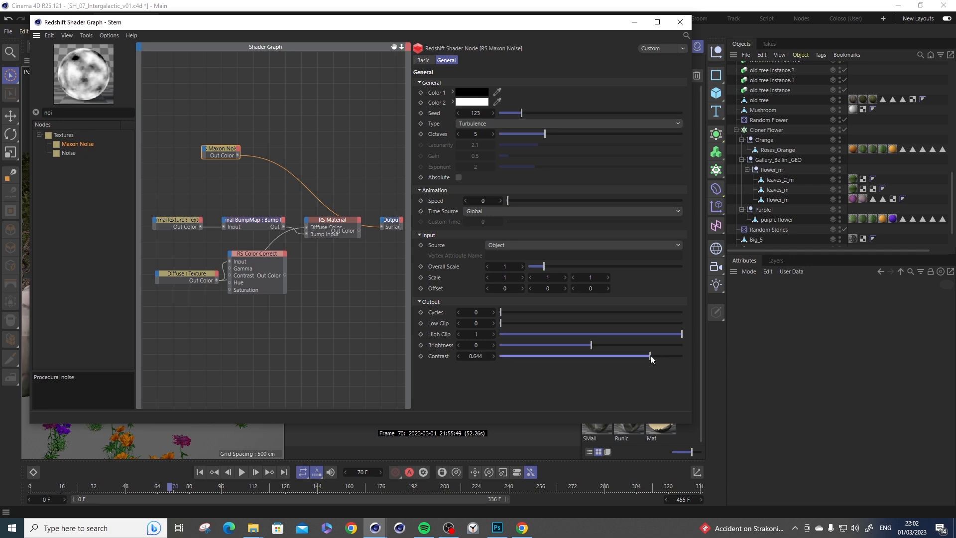
Lighten the noise's Color 1 to a dark grey of 26% value and connect the noise into the RS Material.
click(471, 92)
drag(499, 211, 516, 210)
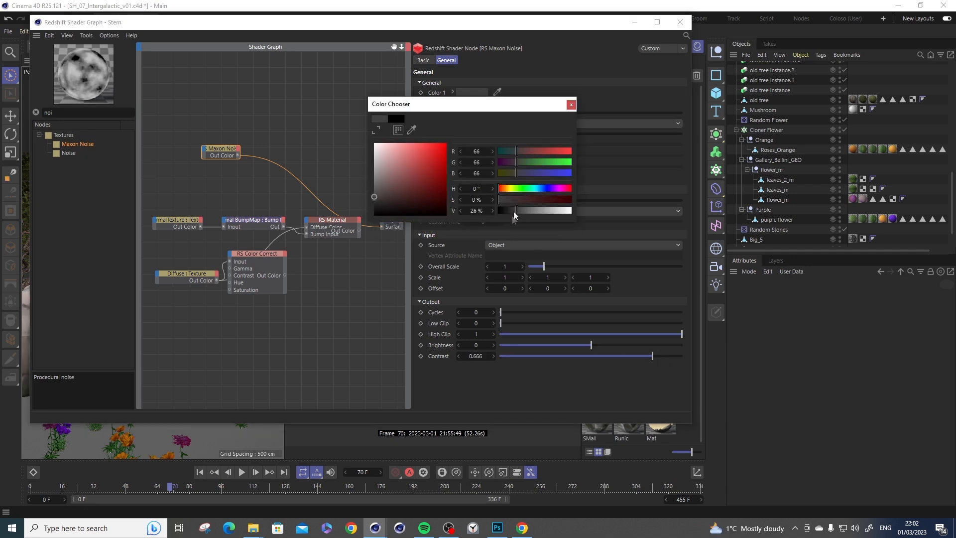
drag(255, 158, 309, 224)
click(463, 269)
click(197, 276)
click(309, 230)
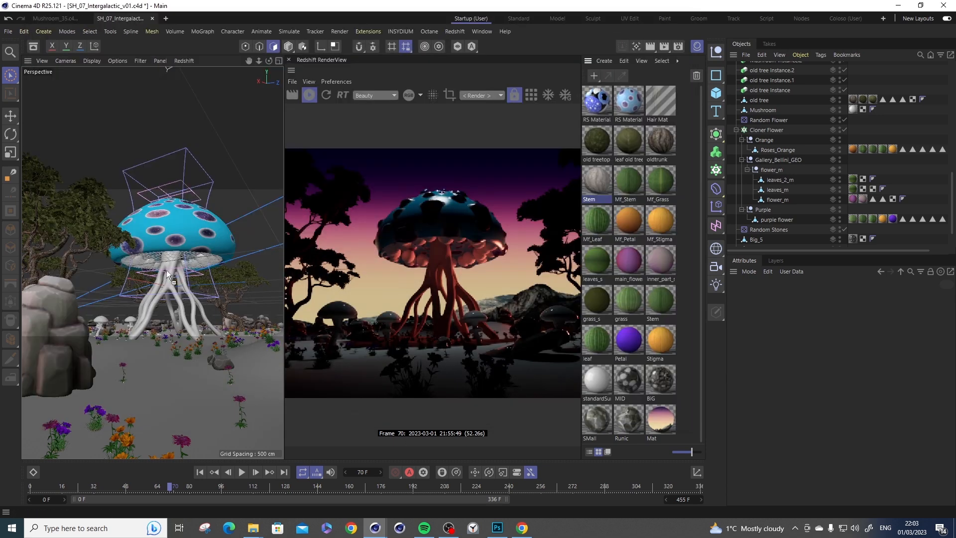
Assign RS Material.1 to the Mushroom object and set its emission weight to 1.5.
click(863, 109)
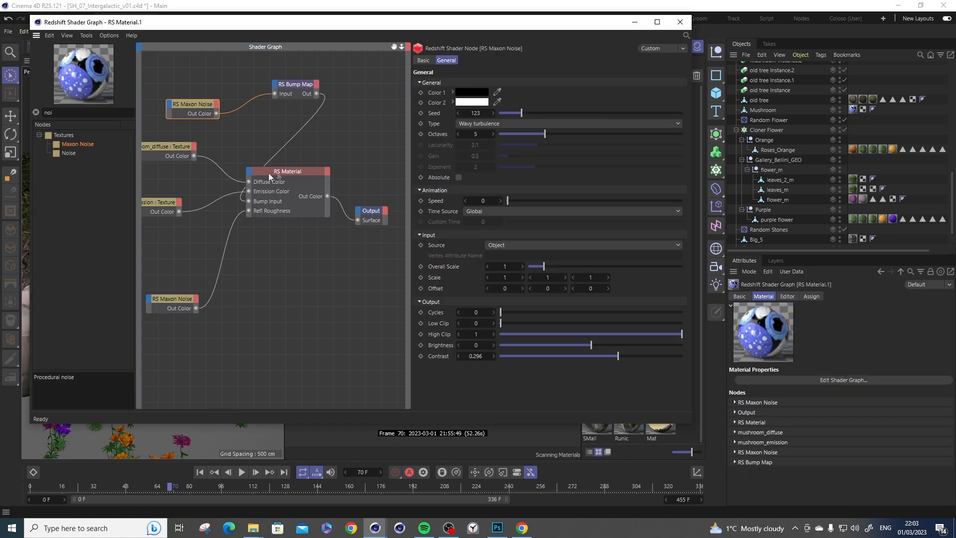
click(474, 60)
click(597, 61)
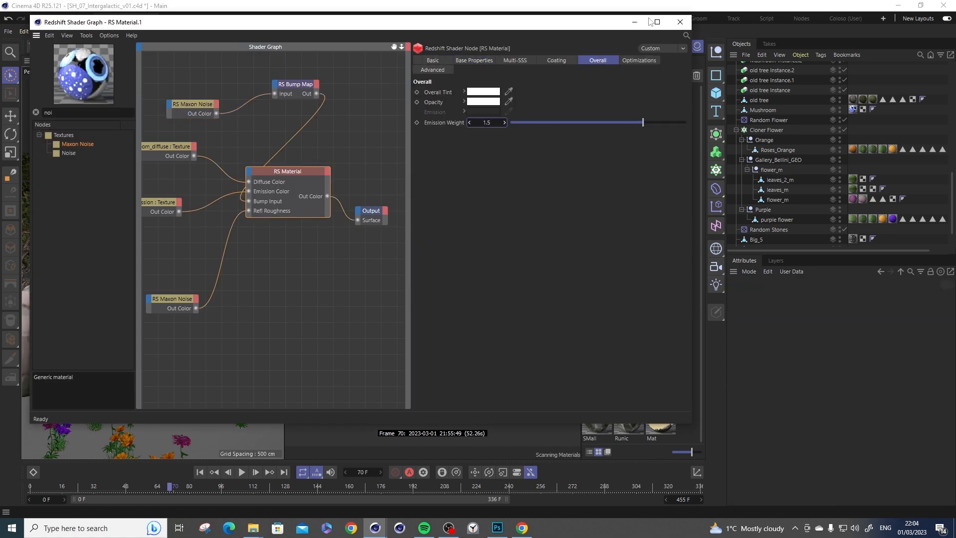
click(635, 25)
Route RS Material.1's roughness noise directly to the output surface to preview it on the small mushrooms.
double_click(596, 102)
drag(77, 144, 179, 301)
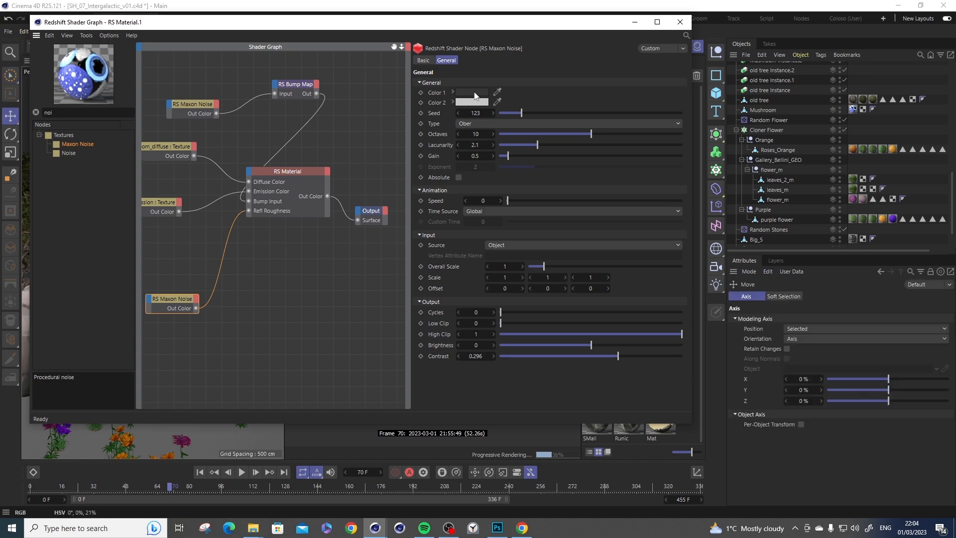
click(168, 207)
click(213, 106)
click(177, 299)
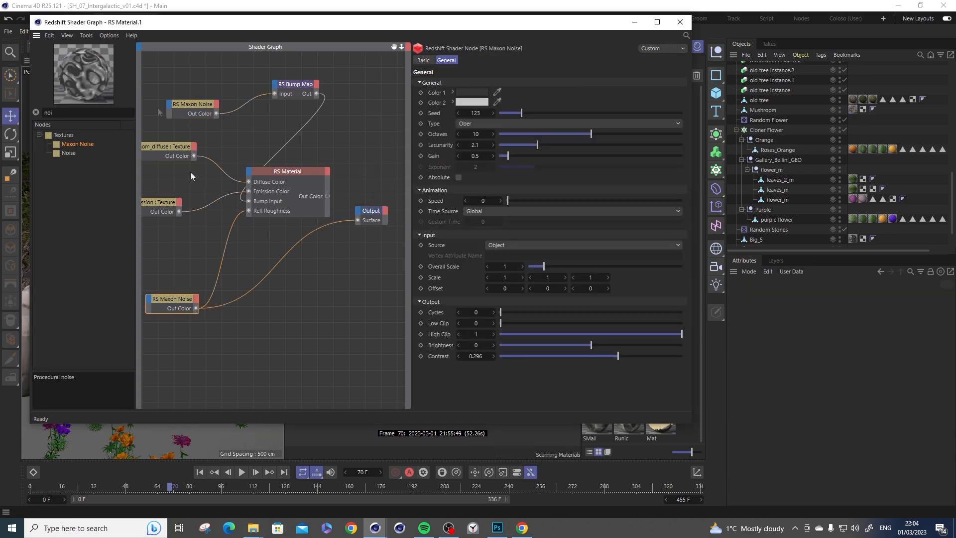
Change the roughness noise type to Naki, with an overall scale of 0.5 and a contrast of about 0.5.
drag(348, 22, 851, 101)
click(876, 203)
click(881, 203)
drag(764, 105, 216, 110)
drag(333, 349, 318, 350)
scroll(378, 379, down, 1)
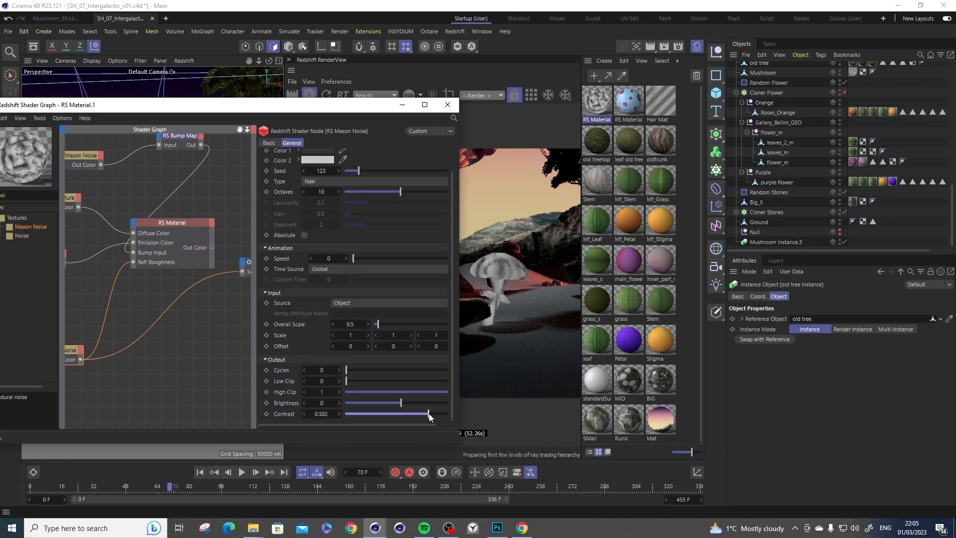
Insert a Color Layer node in RS Material.1 with the mushroom_diffuse texture as its base color.
drag(175, 107, 711, 240)
drag(662, 341, 627, 331)
text(lay)
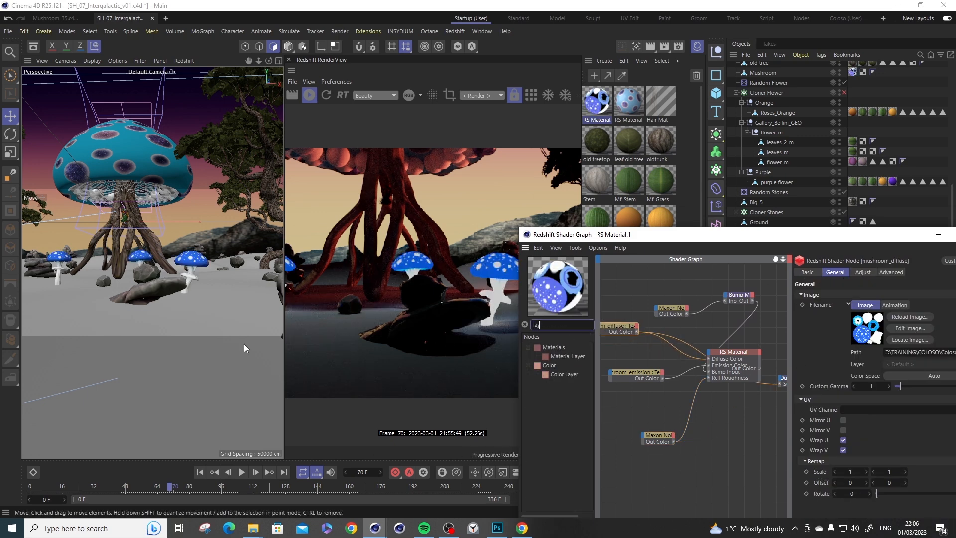
drag(564, 374, 654, 340)
click(668, 441)
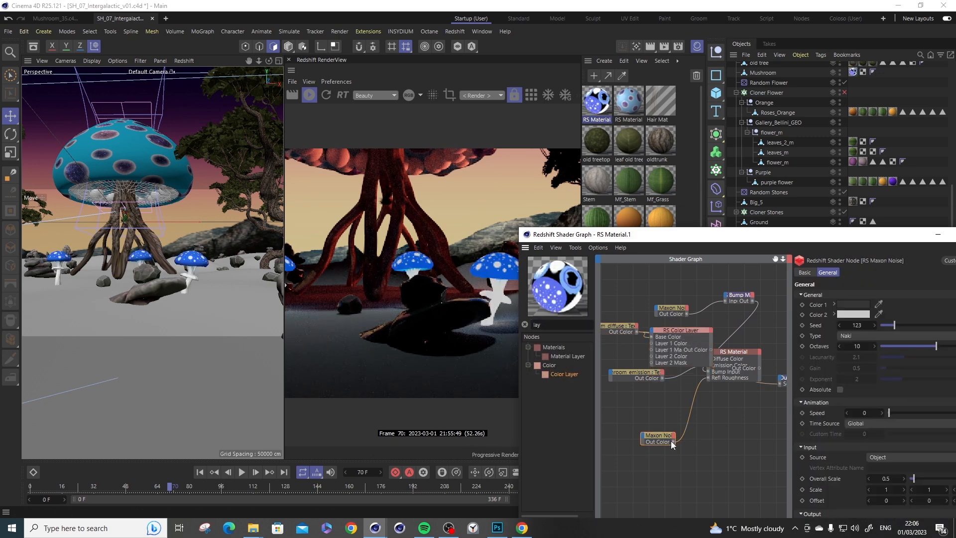
click(689, 330)
click(750, 358)
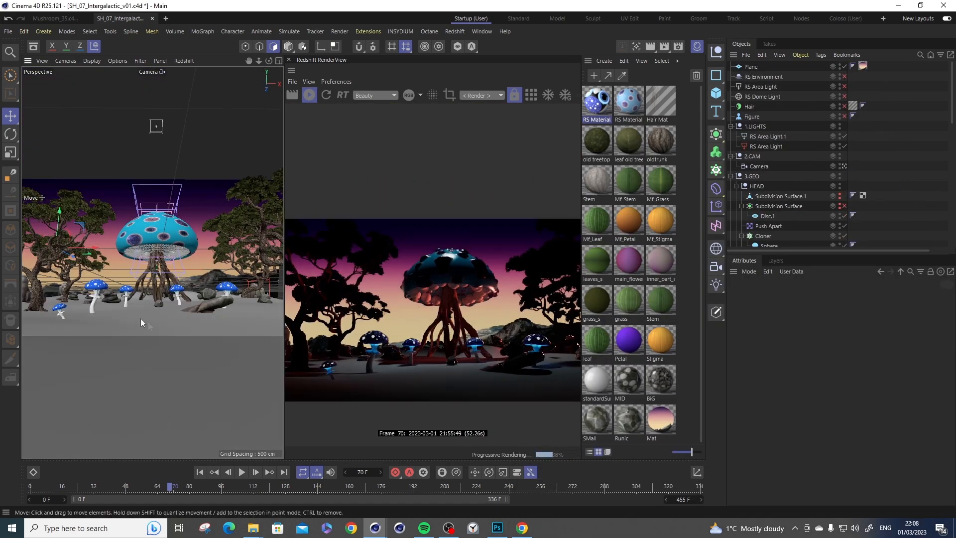
Subdivide the selected polygons of the Ground object.
key(9)
alt+drag(57, 244, 92, 229)
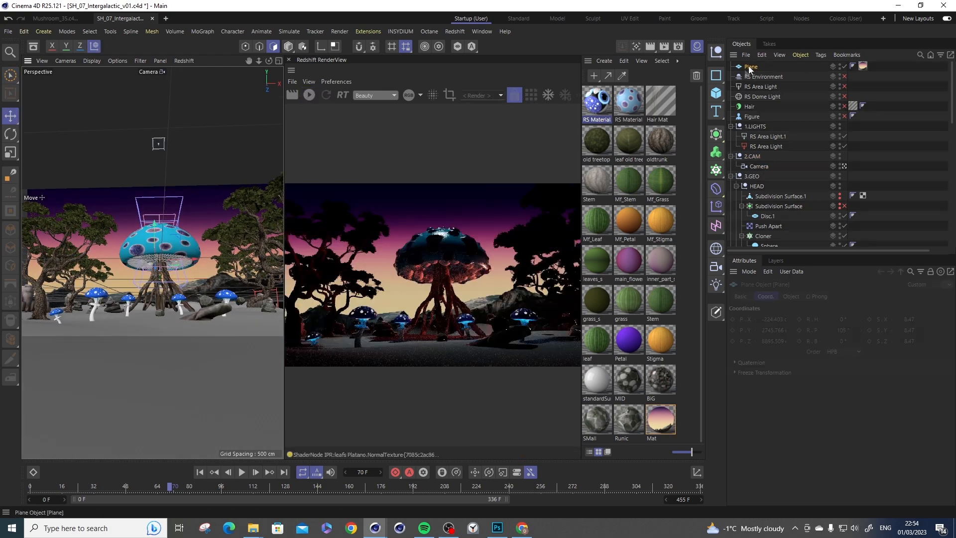
scroll(765, 219, down, 5)
click(758, 222)
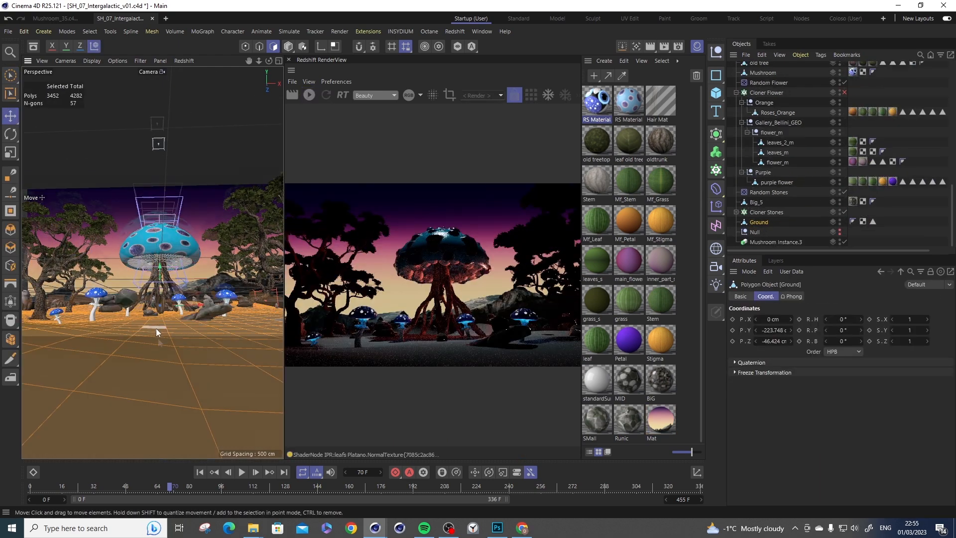
key(s)
alt+drag(145, 326, 181, 321)
right_click(180, 321)
Sculpt a river trench into the Ground in front of the giant mushroom with the Grab brush at size about 10.
click(593, 18)
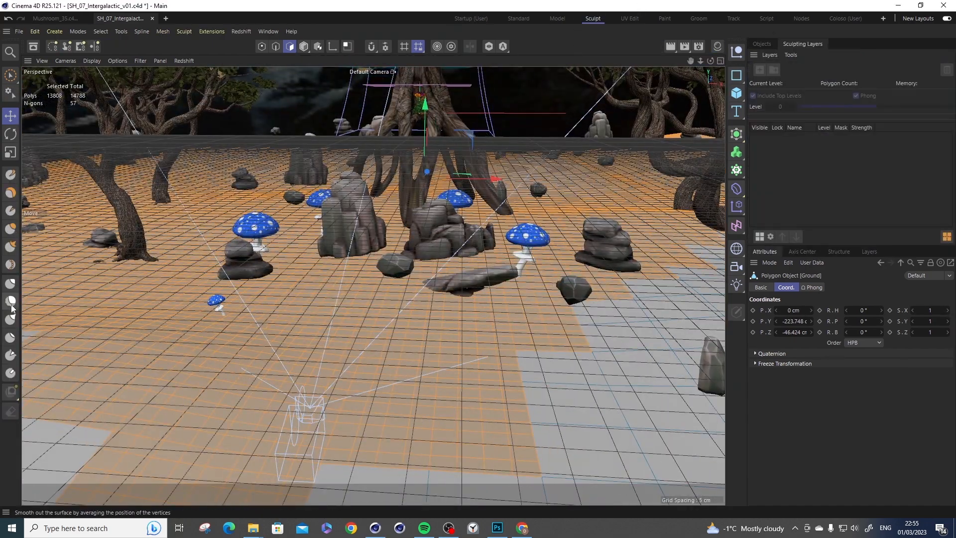
click(10, 282)
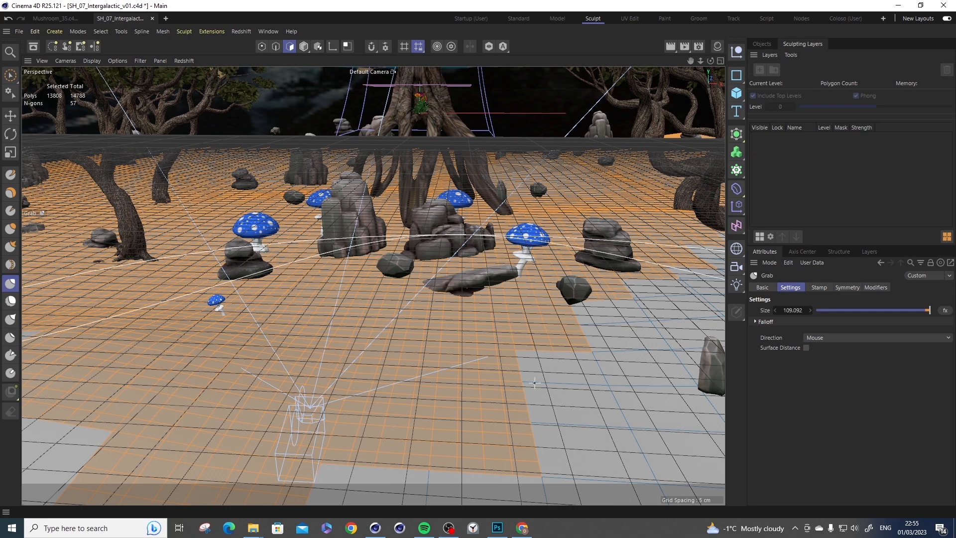
scroll(314, 392, down, 3)
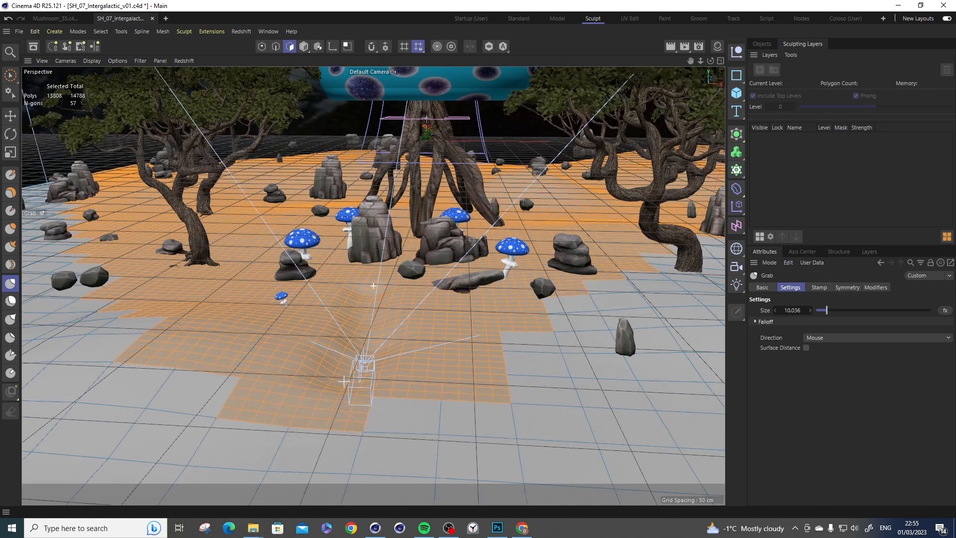
scroll(348, 338, up, 2)
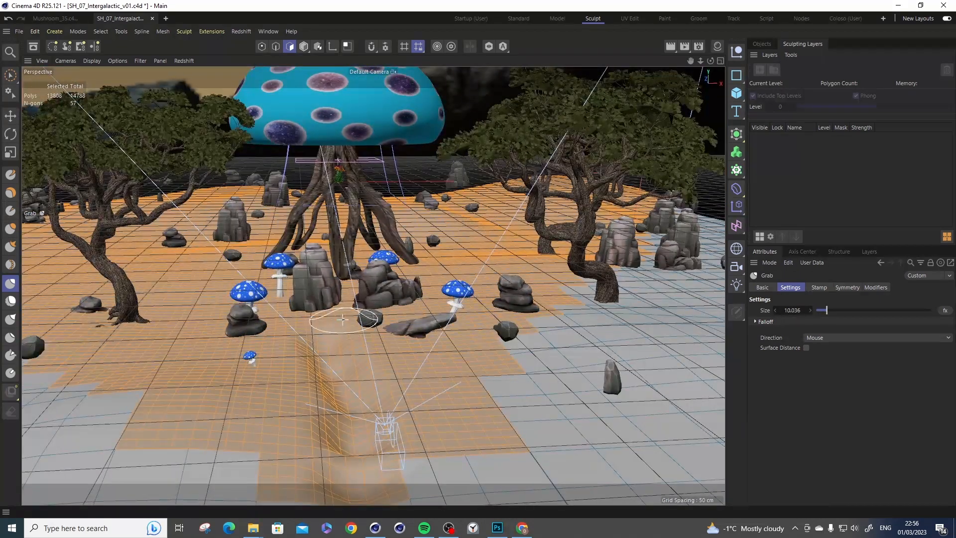
alt+drag(329, 342, 410, 344)
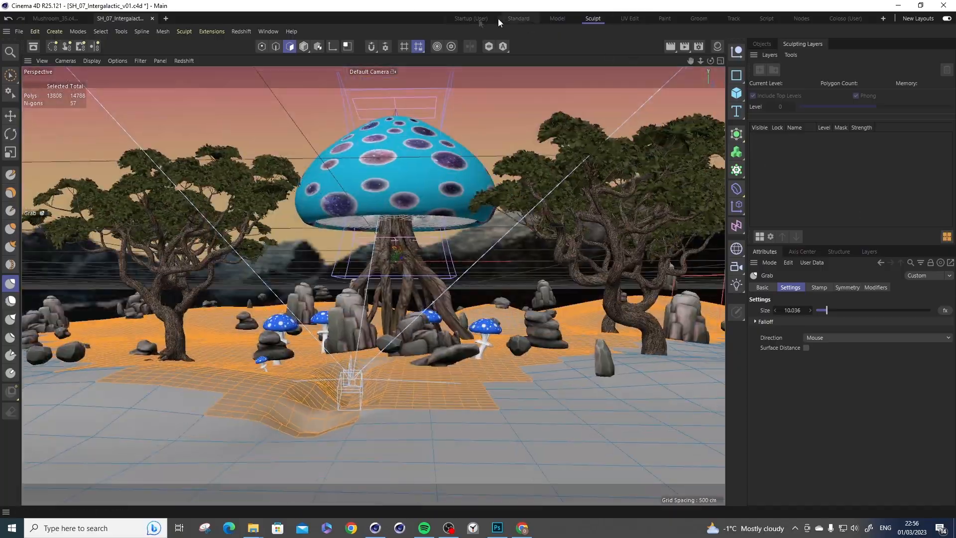
click(471, 18)
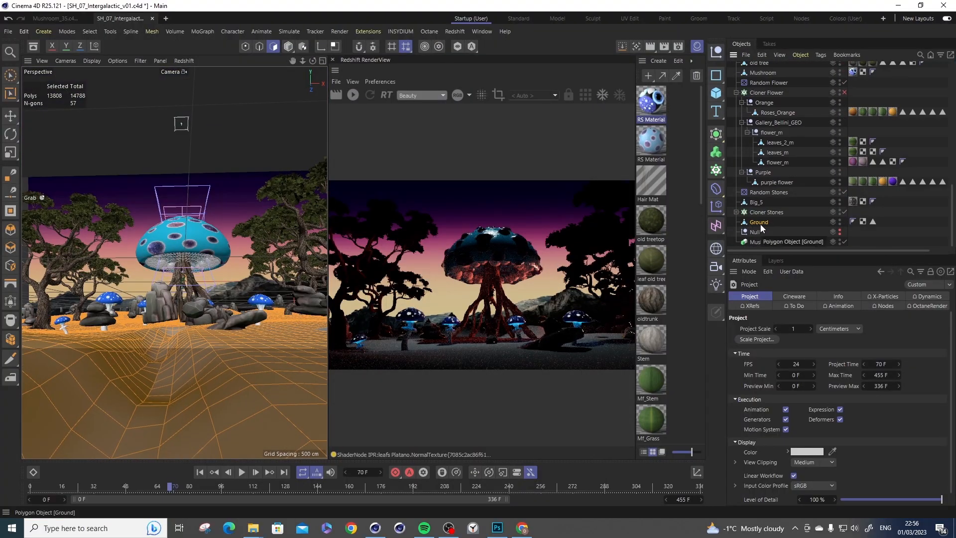
Add a plane, place it below Ground in the object hierarchy and rename it Water.
drag(716, 93, 798, 134)
scroll(922, 79, up, 10)
drag(756, 65, 761, 228)
double_click(757, 222)
text(Water)
key(Return)
Position and scale the Water plane over the carved trench.
click(185, 72)
click(288, 47)
mouse_move(164, 249)
alt+mouse_down()
mouse_move(199, 279)
mouse_move(189, 263)
mouse_move(167, 261)
alt+mouse_up()
key(e)
key(t)
Create a blue-violet material with hue 248° and saturation 71%, and assign it to the Water plane.
click(658, 61)
click(676, 72)
click(909, 405)
click(918, 416)
drag(651, 101, 210, 314)
Lower the Water plane until it only fills the trench and return to the Camera view.
drag(190, 240, 191, 253)
alt+drag(249, 344, 204, 323)
drag(951, 212, 951, 88)
click(844, 166)
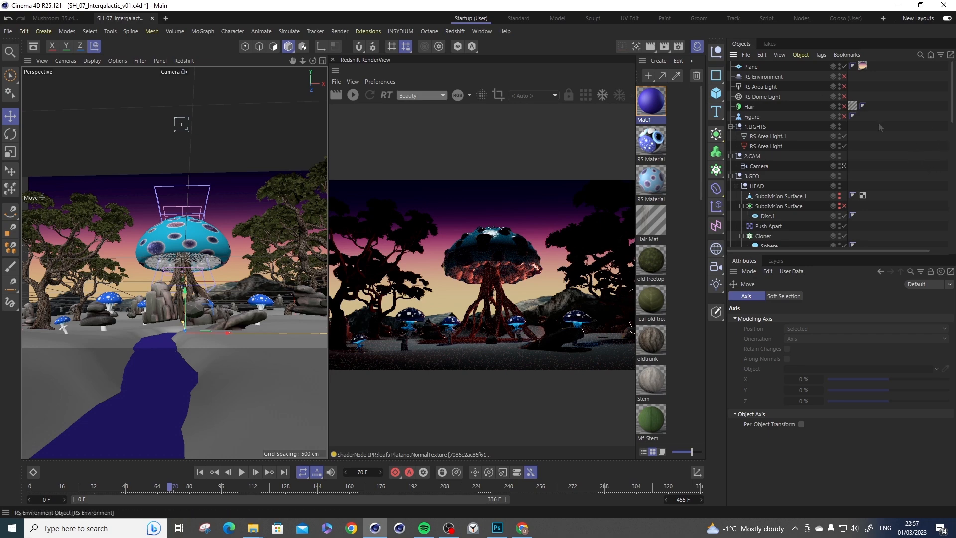
Inspect the river trench from other angles outside the camera, briefly switching the Water plane off.
click(844, 167)
alt+drag(190, 318, 160, 374)
alt+right_drag(160, 375, 232, 345)
alt+drag(232, 345, 249, 329)
scroll(835, 124, down, 12)
click(844, 222)
alt+drag(190, 299, 229, 259)
key(ctrl+z)
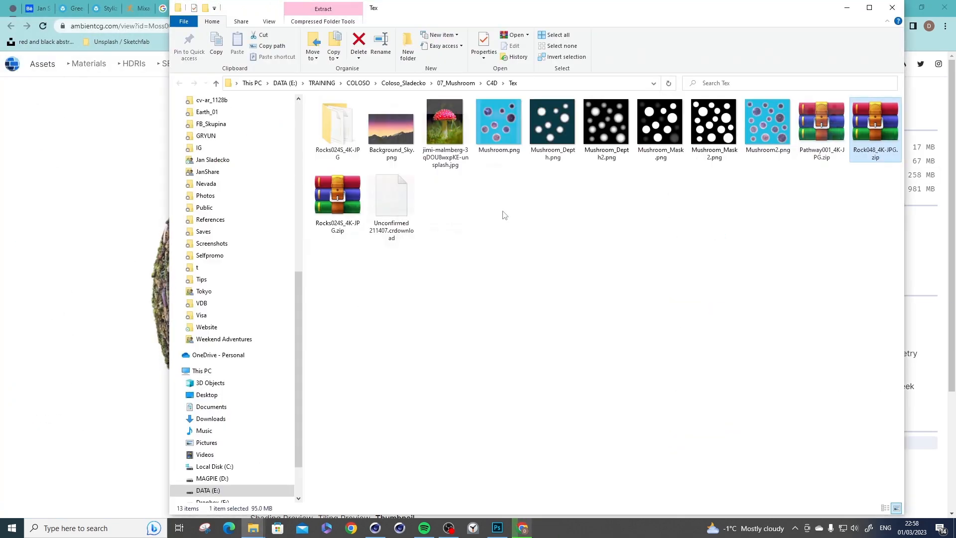
Extract the Rock048_4K-JPG texture archive, then create a new Redshift material and open its shader graph.
right_drag(362, 269, 411, 333)
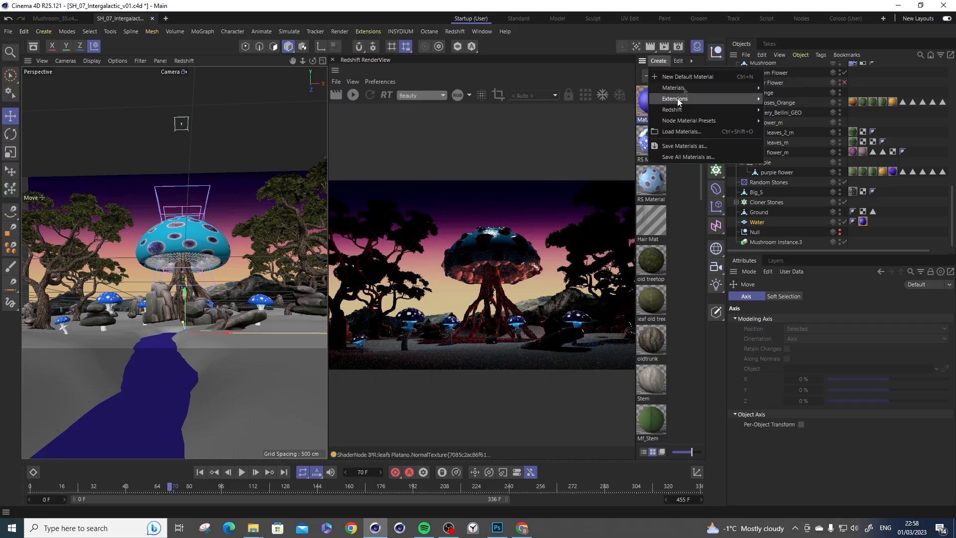
mouse_move(743, 110)
click(778, 111)
double_click(652, 99)
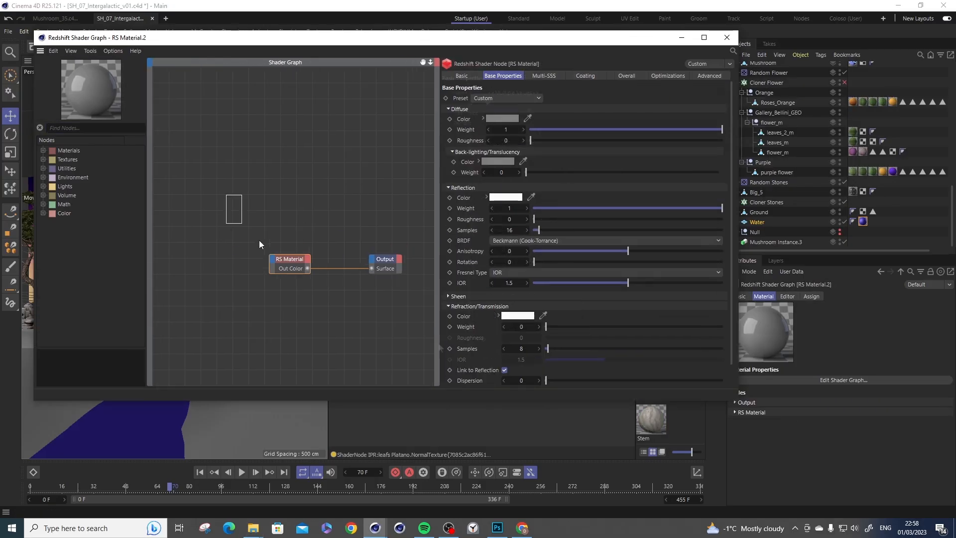
Import the Rock048_4K color, displacement, NormalDX and roughness maps into the shader graph without copying them to the project.
click(253, 527)
click(359, 487)
click(309, 191)
ctrl+click(364, 192)
ctrl+click(417, 192)
ctrl+click(526, 192)
drag(398, 74, 449, 235)
drag(468, 345, 282, 165)
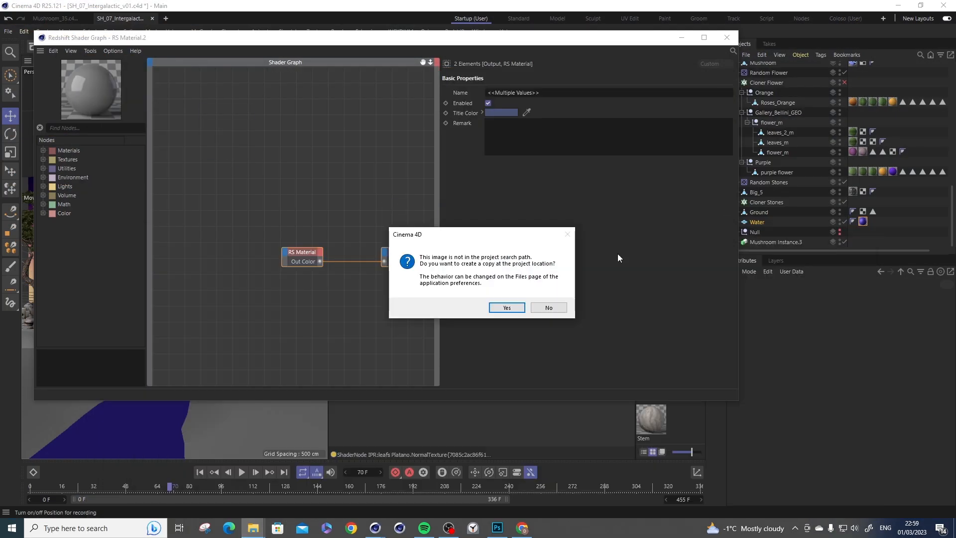
click(549, 307)
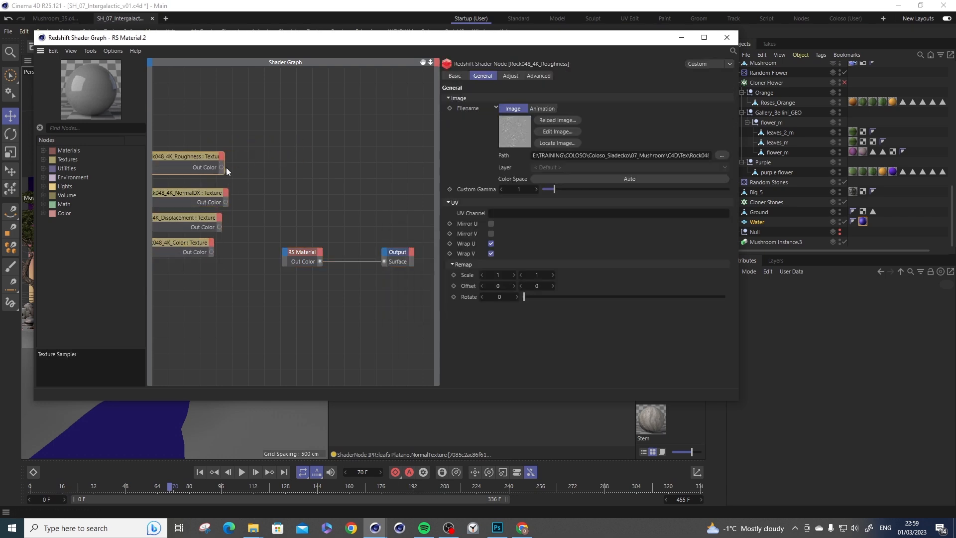
Connect the rock roughness map to the material's reflection roughness and the NormalDX map through a new Bump Map node.
drag(287, 232, 284, 252)
click(450, 318)
click(76, 128)
text(bump)
drag(82, 178, 268, 148)
drag(225, 202, 284, 252)
click(311, 171)
click(442, 394)
Connect the rock color map to the material's diffuse color and add a Displacement node for the displacement map.
click(185, 222)
drag(211, 252, 299, 266)
click(443, 273)
text(di)
drag(90, 169, 217, 302)
drag(196, 218, 170, 303)
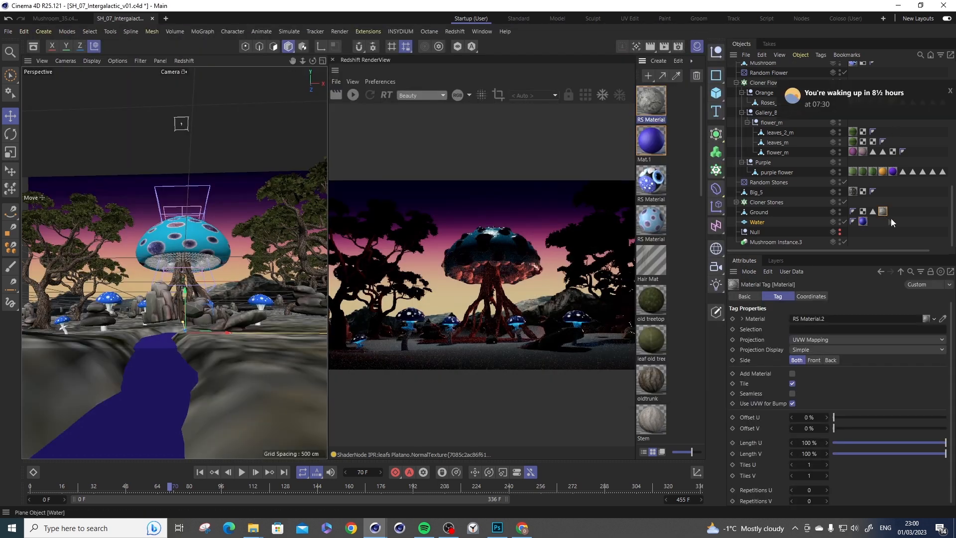
Convert the Water plane's Mat.1 into a Redshift material with the Water preset.
click(655, 126)
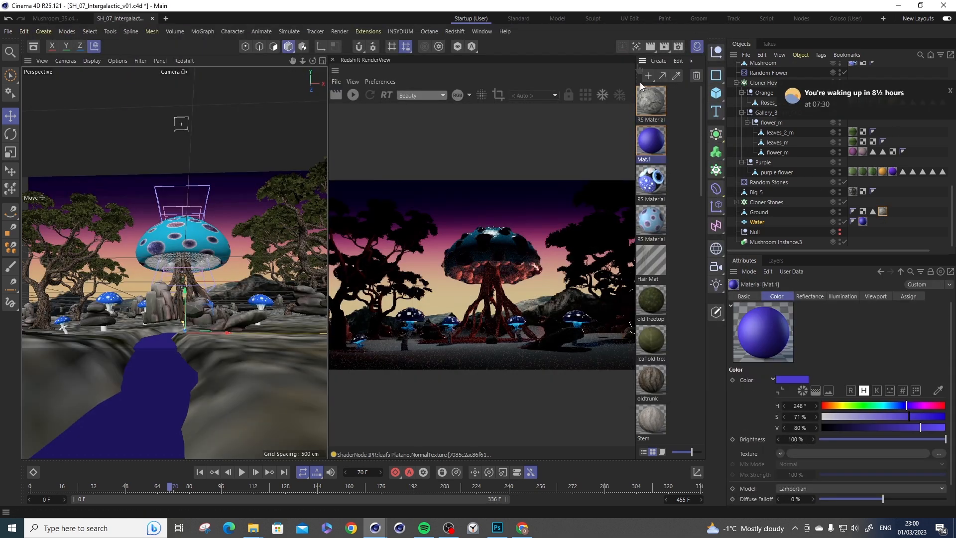
right_click(655, 125)
mouse_move(746, 162)
click(858, 176)
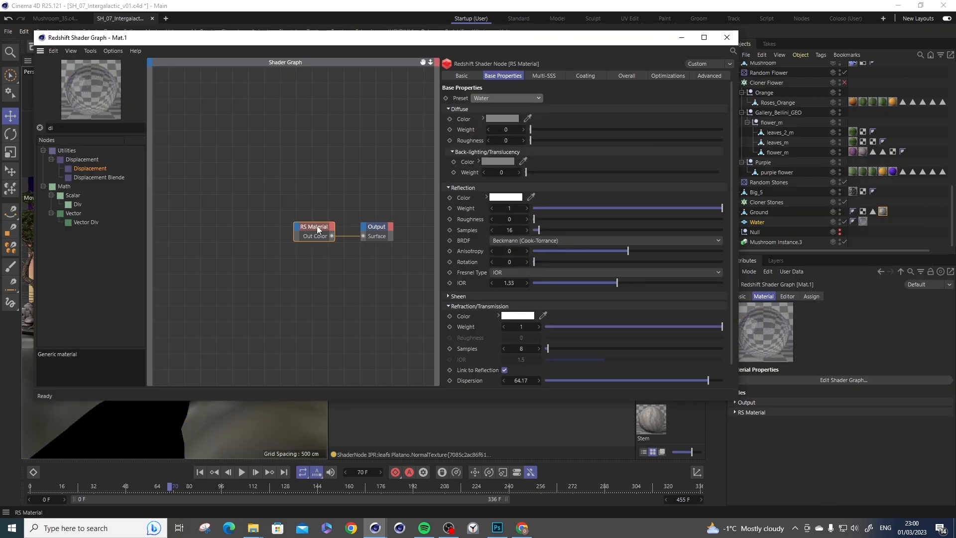
Add a Maxon Noise node to the water material, change its noise type and set its Y scale to 0.2.
drag(314, 238, 275, 253)
double_click(65, 128)
text(max)
mouse_move(82, 159)
mouse_down()
mouse_move(220, 175)
mouse_move(261, 204)
mouse_up()
click(721, 140)
click(642, 392)
double_click(576, 293)
text(0.2)
key(Return)
Add a Bump Map node driven by the noise, connect it to the water material's bump input and put the graph away.
drag(70, 128, 11, 131)
text(bum)
drag(87, 177, 284, 170)
drag(257, 231, 258, 242)
click(374, 376)
click(681, 38)
drag(953, 214, 950, 102)
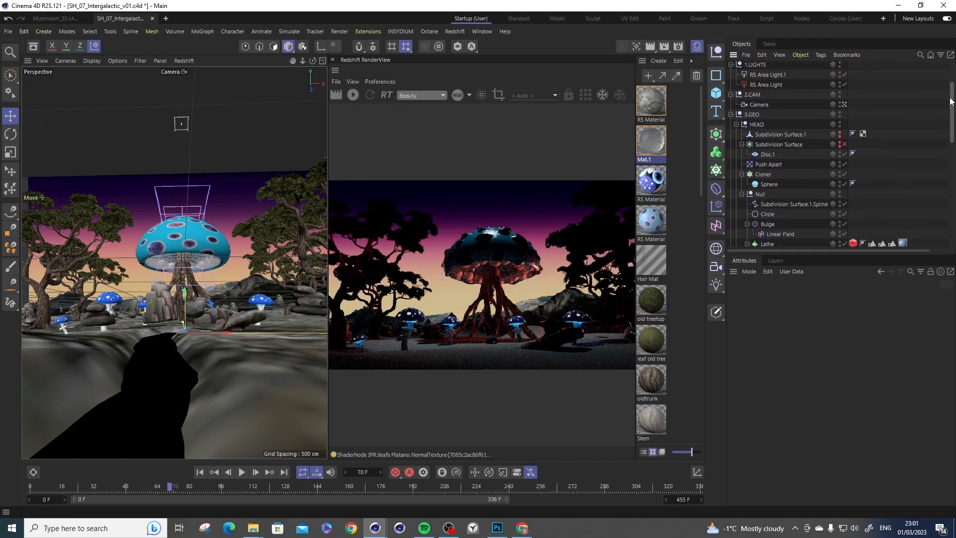
Switch on the Cloner Flower so its flowers show in the scene, and change the seed of the Cloner Stones.
scroll(839, 99, down, 10)
click(840, 84)
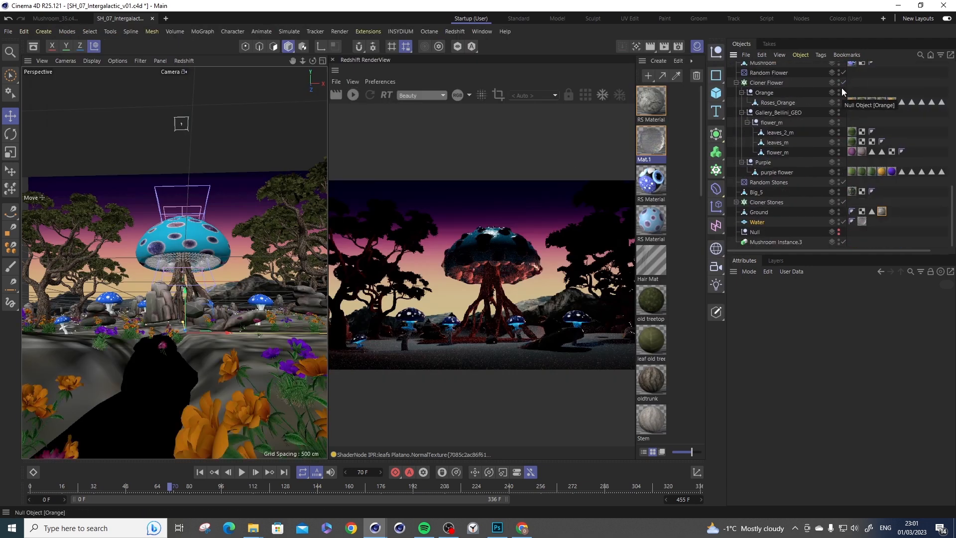
click(798, 296)
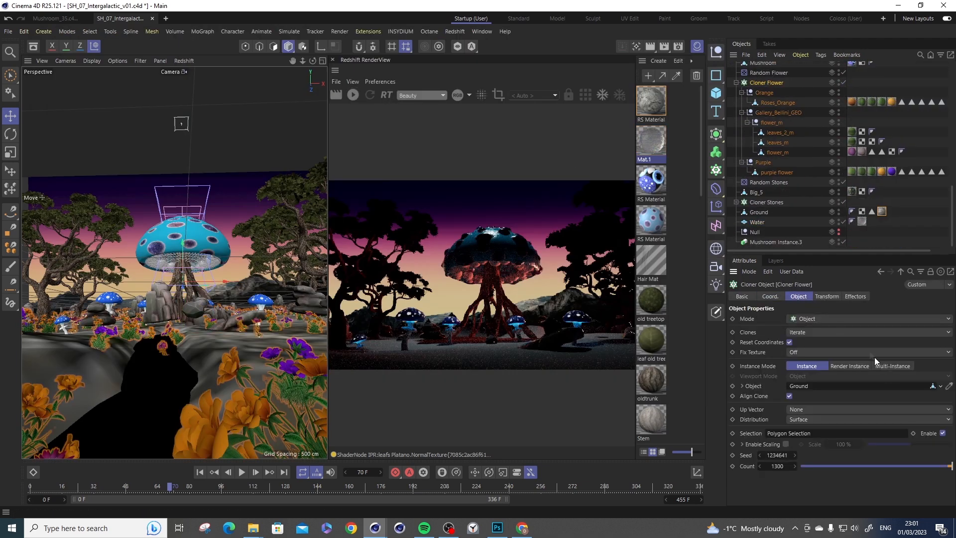
click(174, 321)
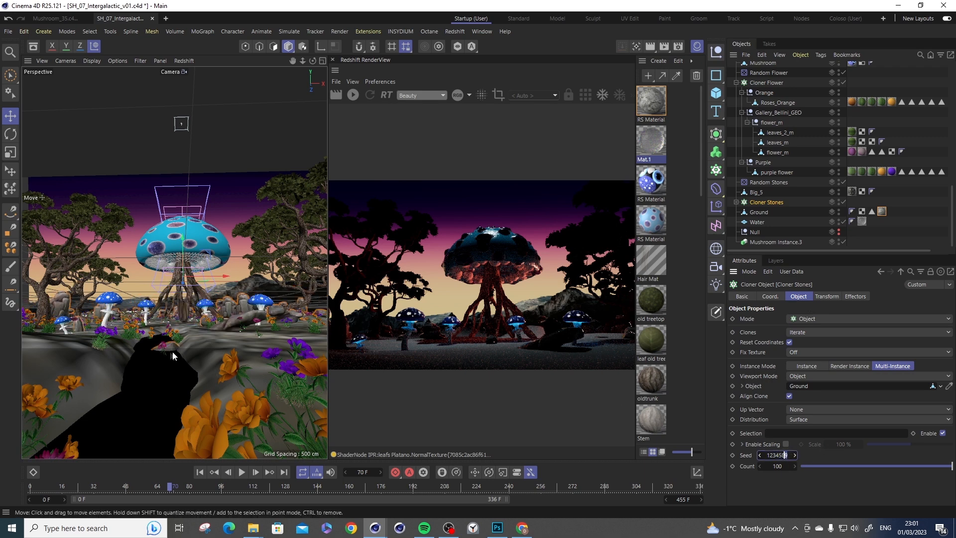
Undo the latest stone edits, set the Cloner Stones' transform Z position to 20.84 cm and start the live render.
click(769, 182)
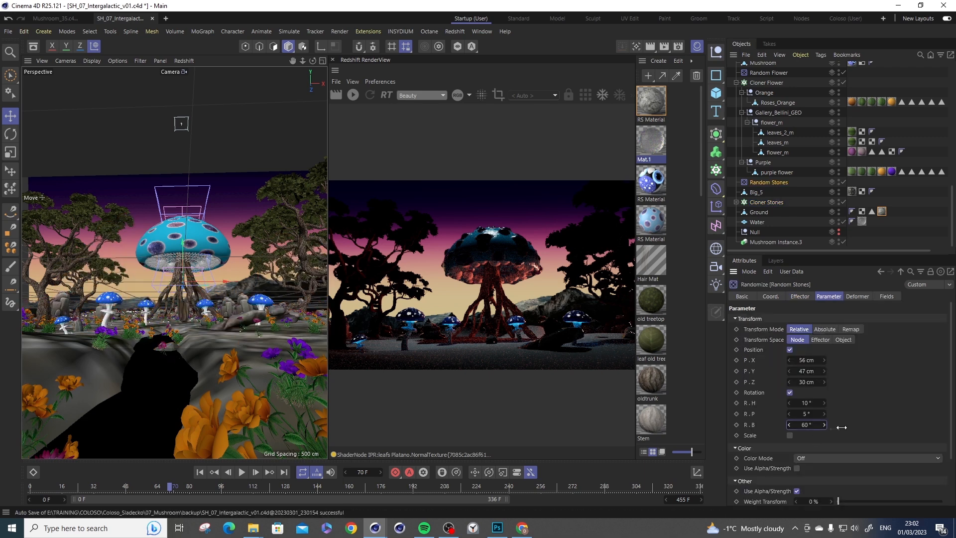
key(ctrl+z)
key(ctrl+z)
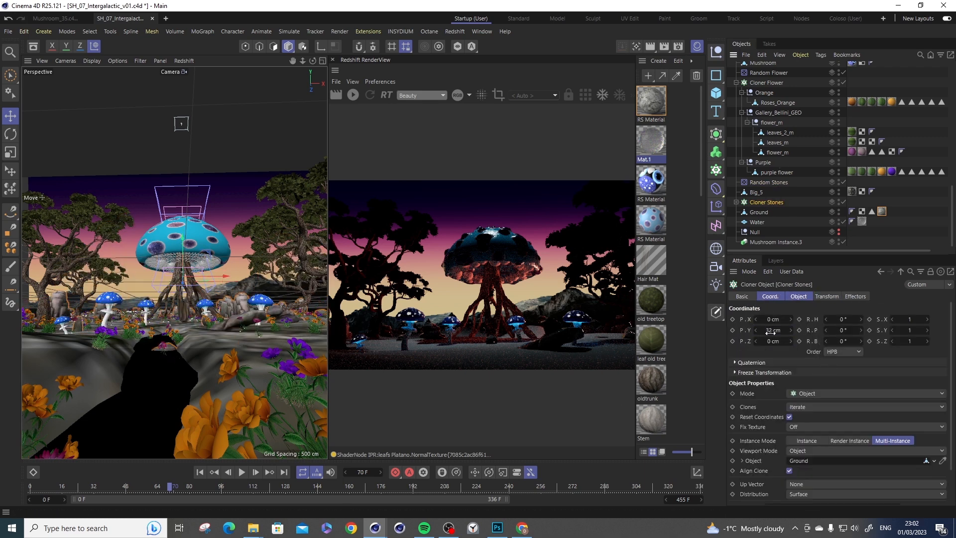
click(353, 94)
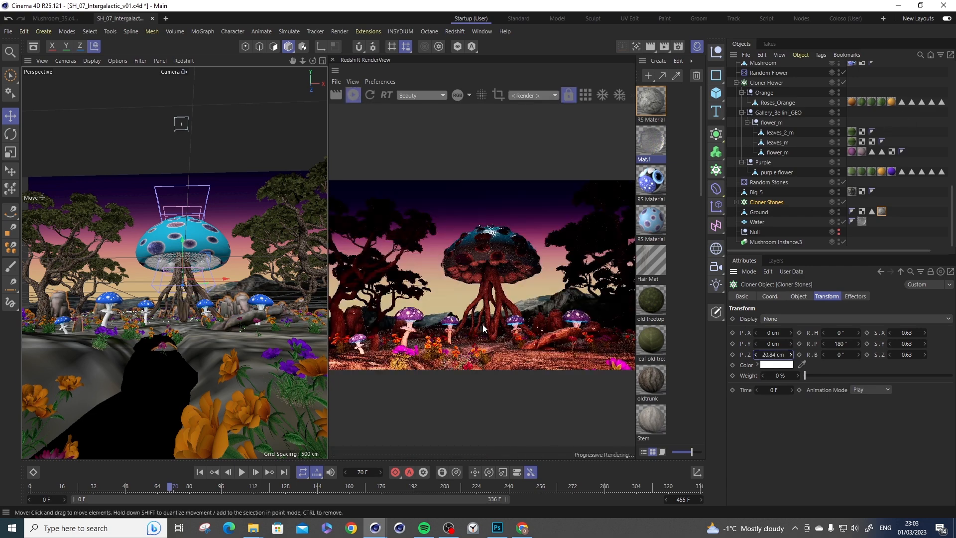
Stop the live render and step the perspective viewport back through its earlier views.
click(258, 158)
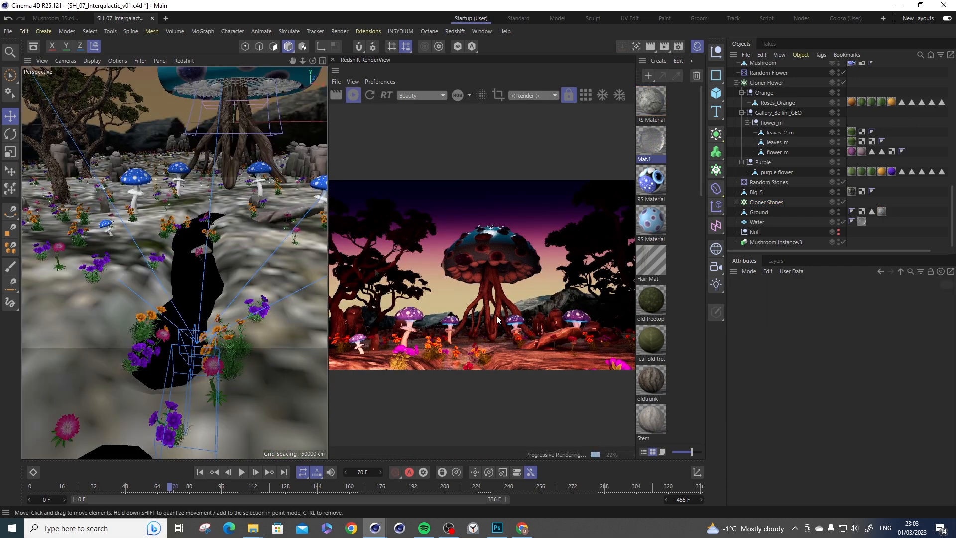
click(354, 96)
click(42, 60)
click(73, 78)
click(76, 88)
click(79, 88)
click(79, 87)
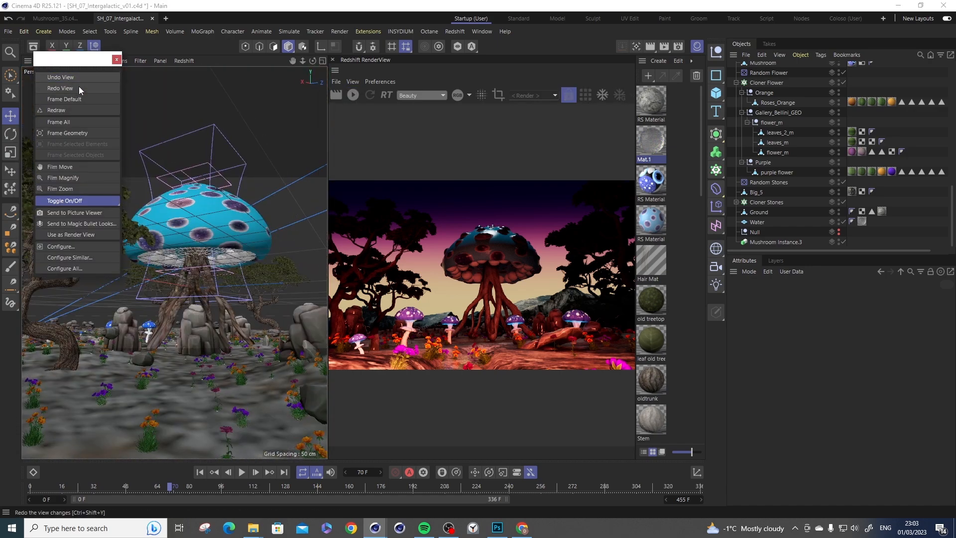
click(78, 85)
Run the live render again, view the giant mushroom from below and select its Lathe cap.
click(352, 94)
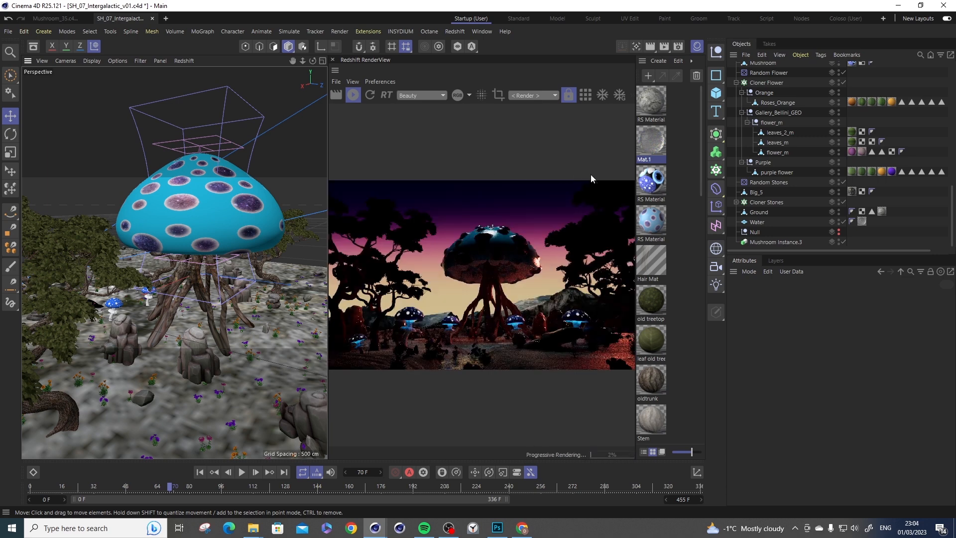
alt+drag(189, 263, 189, 206)
click(187, 245)
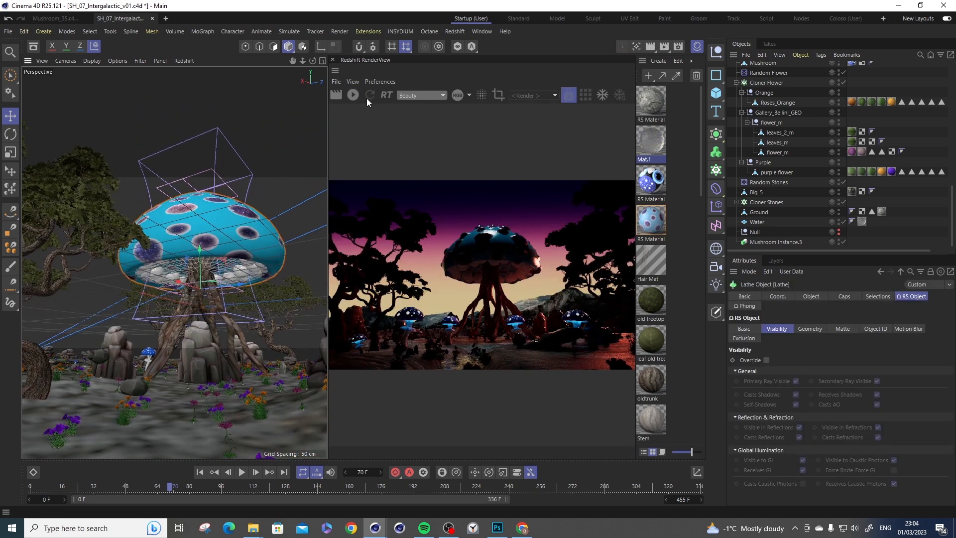
click(389, 99)
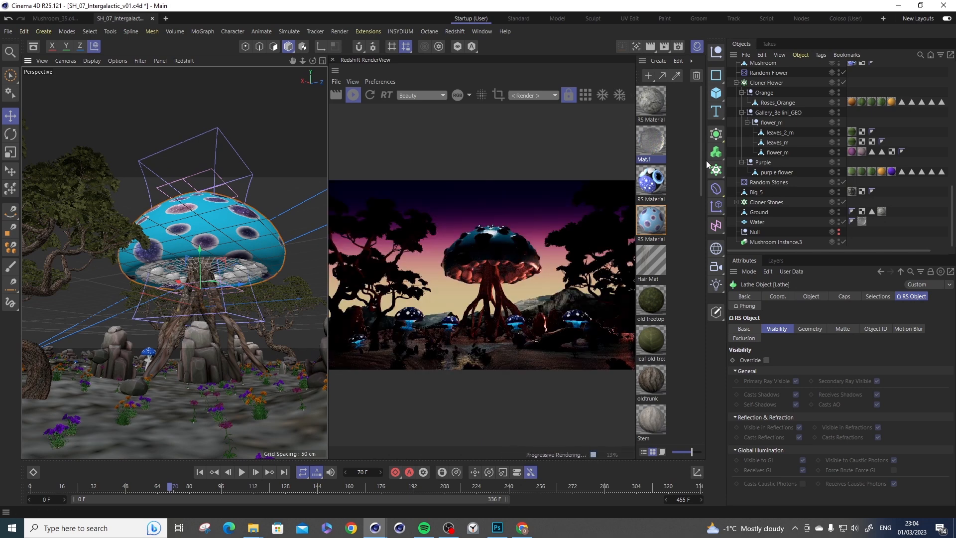
Create a new standard Redshift material.
scroll(953, 122, up, 5)
click(657, 61)
mouse_move(709, 110)
mouse_move(778, 109)
click(816, 110)
Open the new material's shader graph and apply the Glass preset to its RS Material node.
double_click(651, 101)
click(522, 98)
click(521, 293)
scroll(517, 295, down, 1)
scroll(478, 298, up, 1)
click(463, 298)
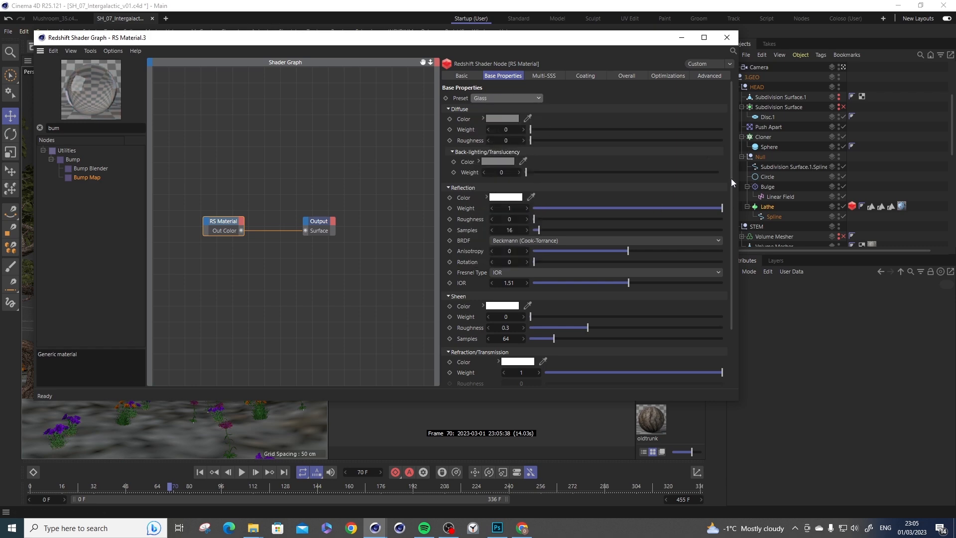
Set the glass material's refraction color to turquoise, RGB 107, 243, 227.
drag(731, 183, 731, 244)
click(518, 292)
click(591, 390)
click(459, 348)
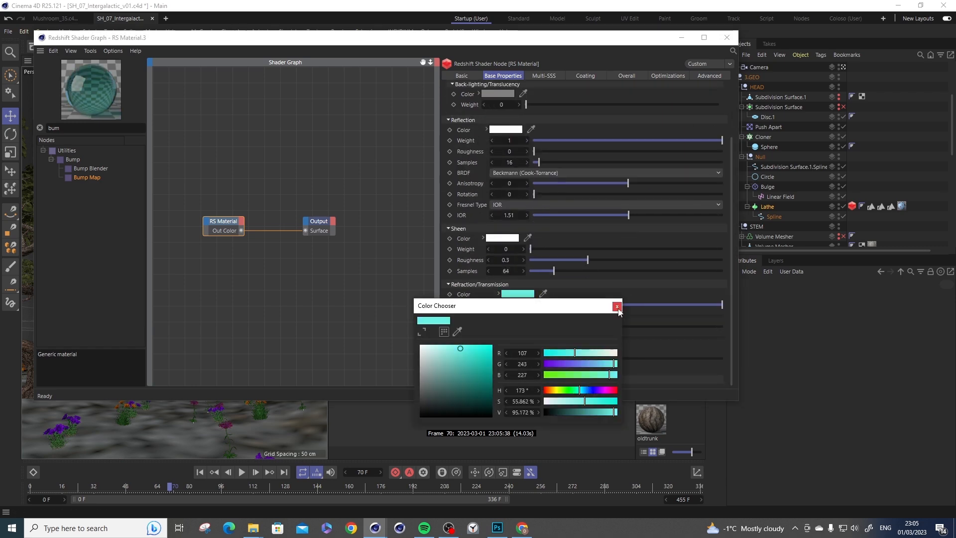
click(619, 305)
Raise the glass material's reflection roughness slightly and assign the material to the Sphere in the Cloner.
drag(534, 150, 558, 150)
click(726, 37)
drag(650, 101, 785, 148)
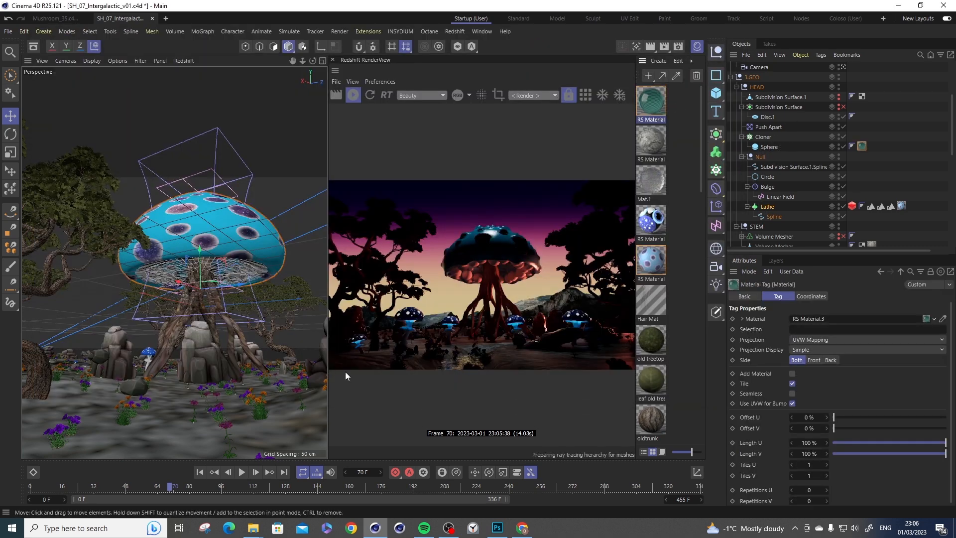
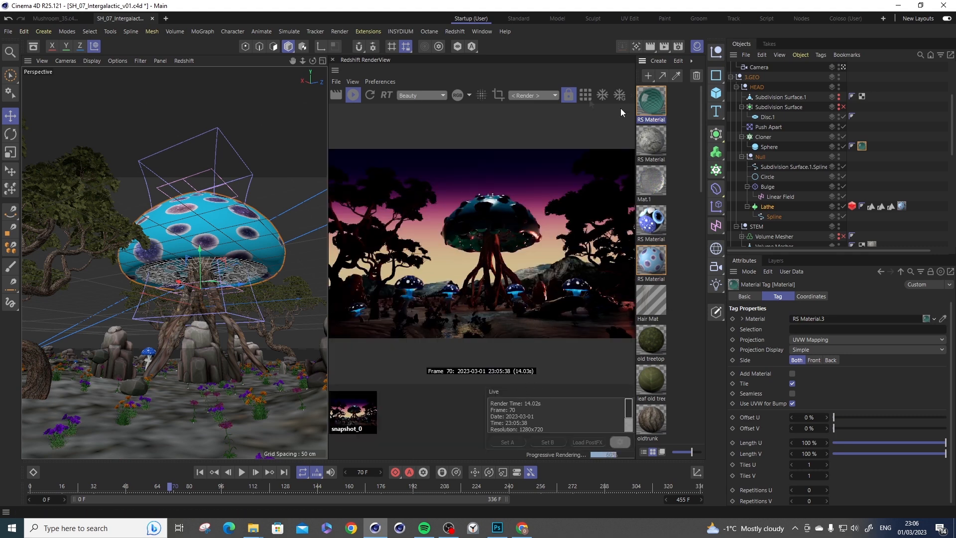
Duplicate the red RS Area Light in the 1.LIGHTS group and switch the original off.
drag(952, 139, 953, 96)
ctrl+drag(774, 146, 777, 150)
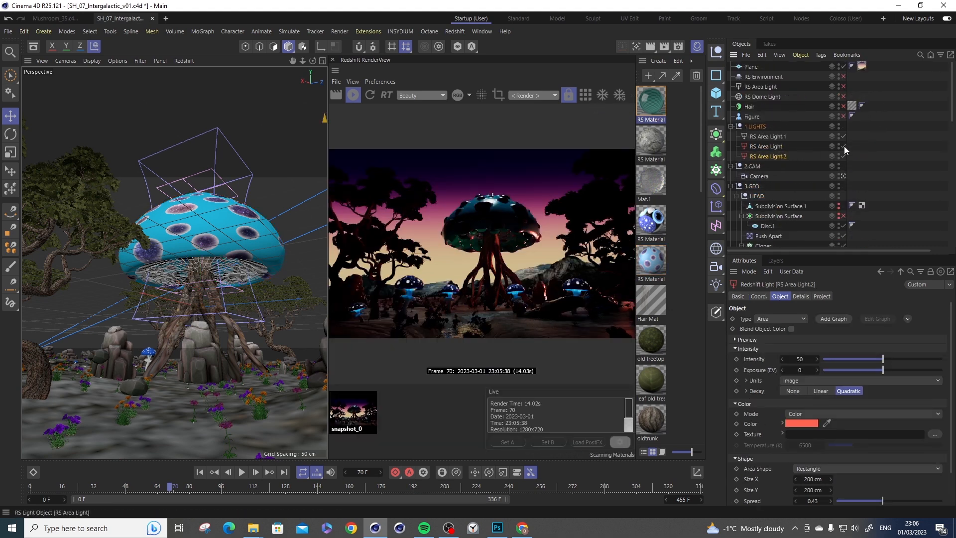
click(65, 60)
click(75, 91)
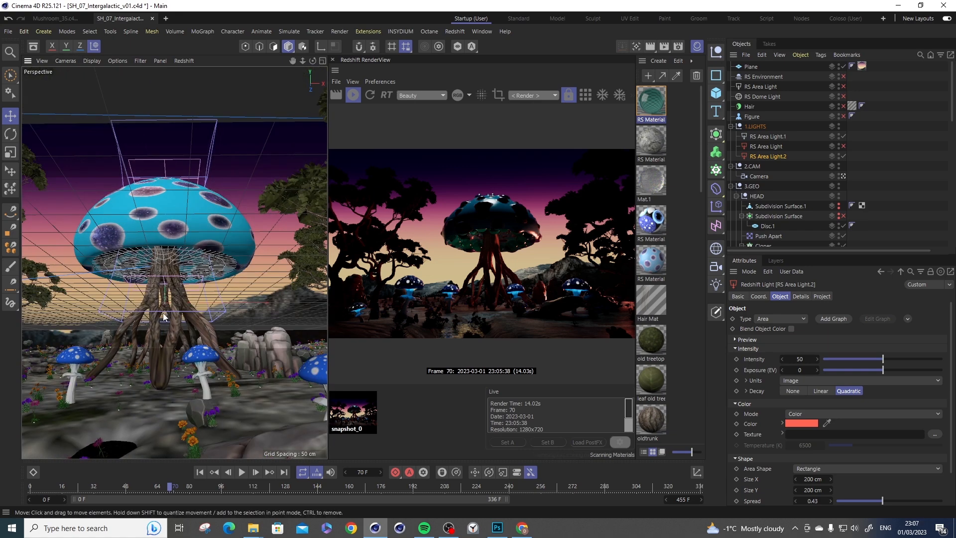
scroll(165, 311, down, 3)
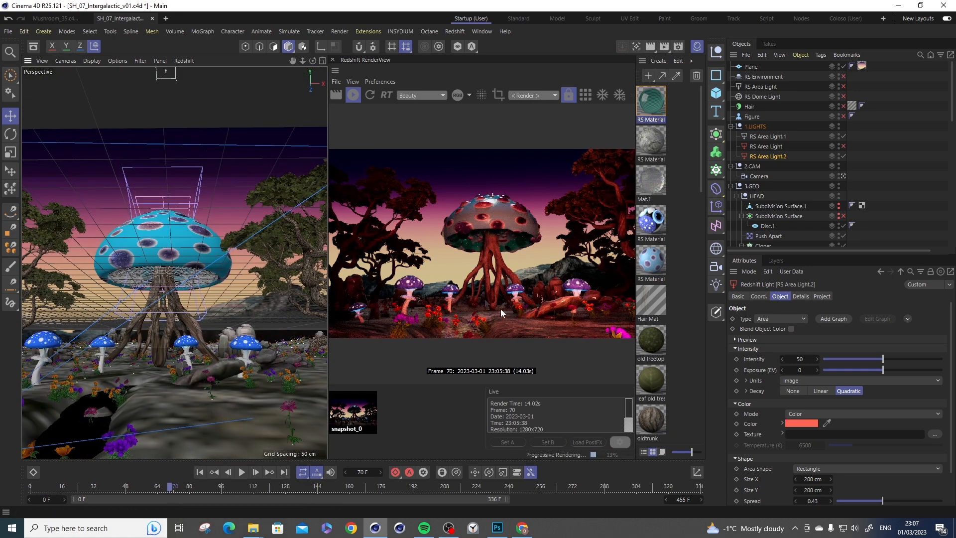
Store a snapshot of the current render and compare it back and forth with the earlier snapshot.
key(q)
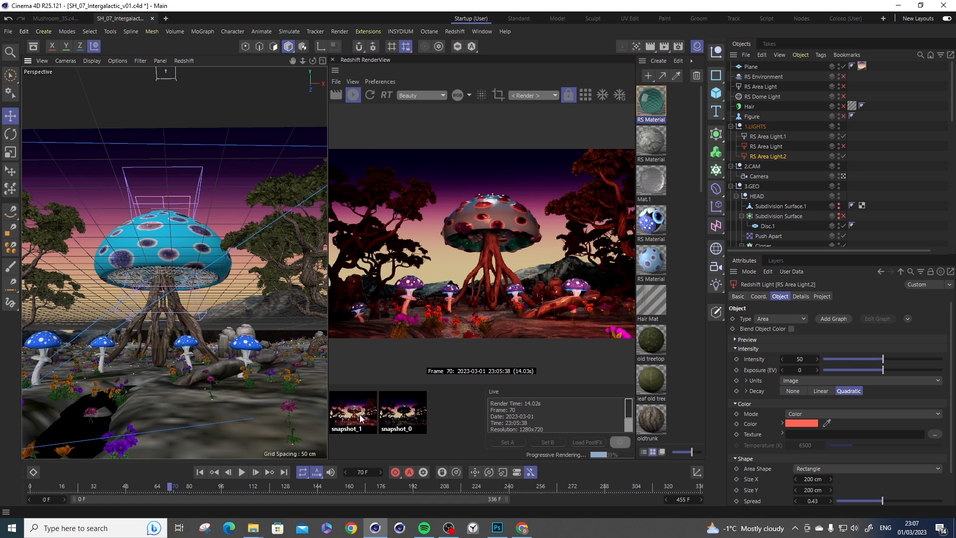
key(Right)
key(Right)
key(Left)
key(Right)
key(Left)
key(Right)
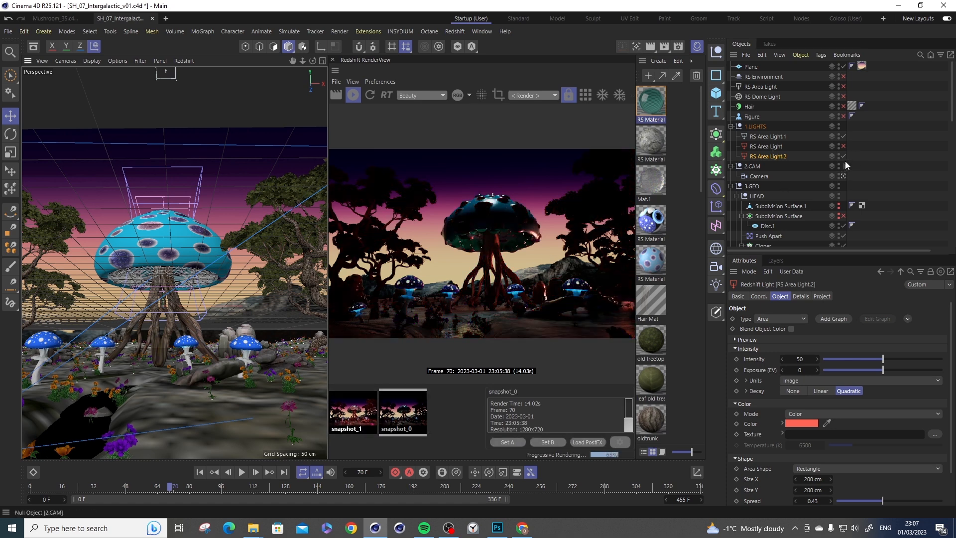
Duplicate RS Area Light.2 and make the copy 400 by 400 cm, light blue, with intensity 10.
ctrl+drag(765, 156, 802, 158)
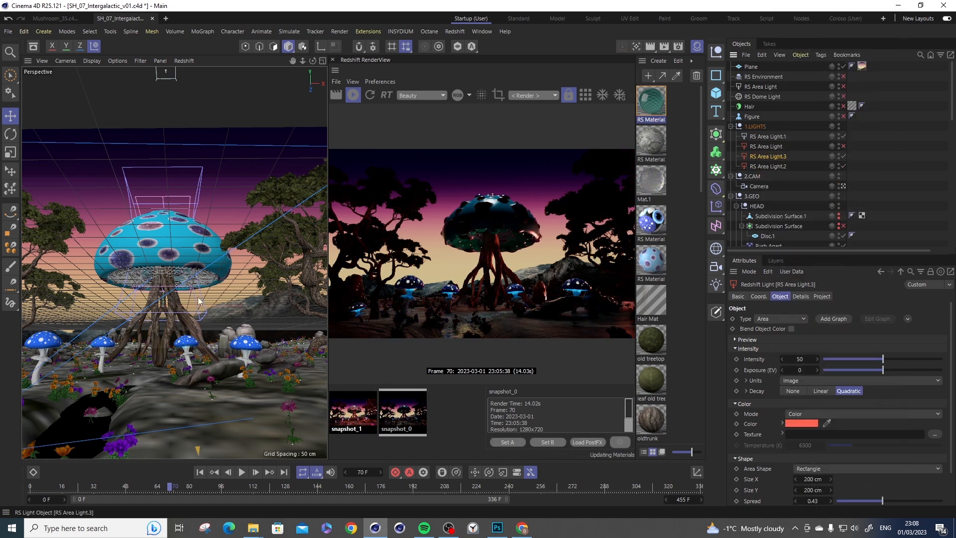
alt+drag(177, 305, 233, 345)
alt+drag(163, 322, 259, 366)
scroll(199, 339, down, 4)
alt+drag(183, 339, 193, 347)
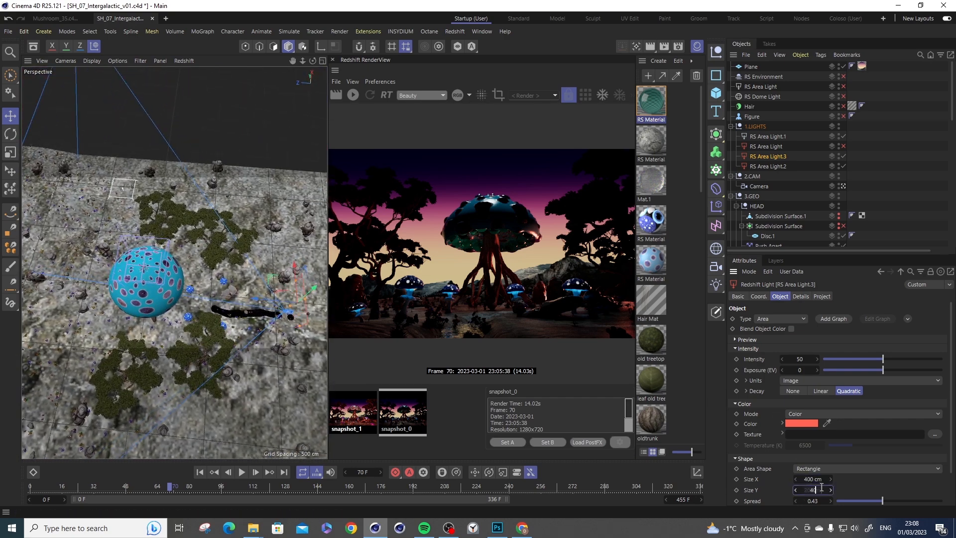
click(801, 423)
click(869, 371)
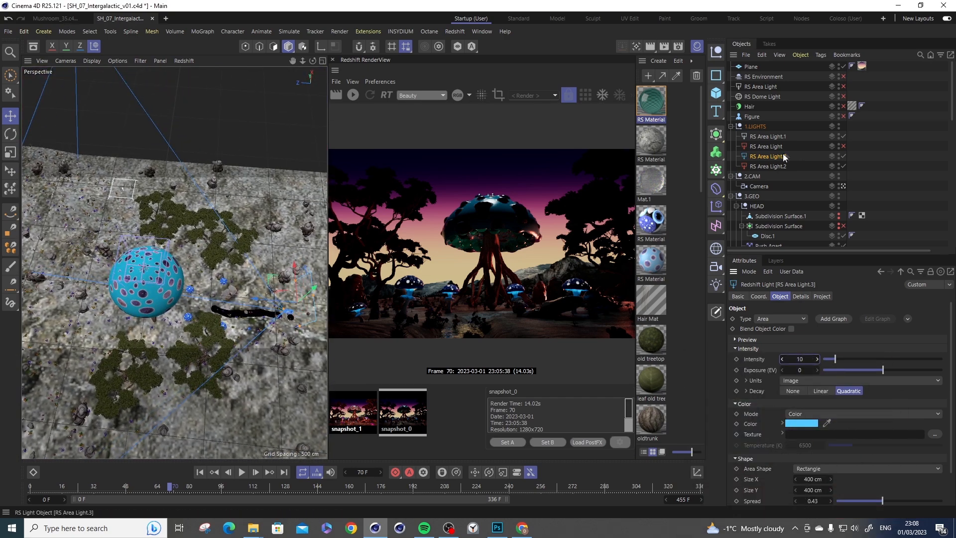
Rename the blue light MOON, RS Area Light.1 Top Mushroom and RS Area Light Rim Light Warm.
double_click(766, 156)
text(MOON)
key(Return)
double_click(767, 136)
text(Top Mushroom)
key(Return)
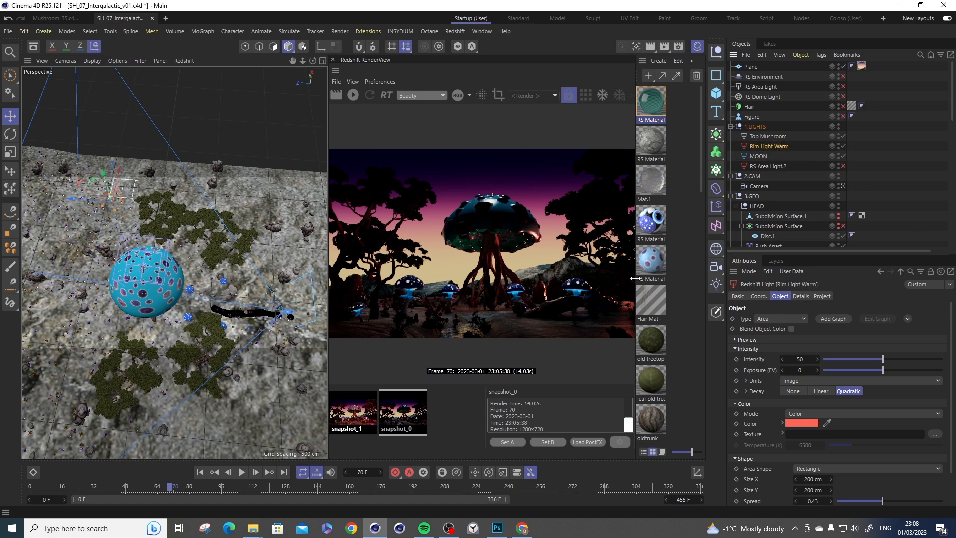
Widen the material list, open the Mf_Stem material and raise its reflection weight to about 0.88.
drag(635, 278, 588, 278)
scroll(641, 224, down, 10)
double_click(641, 183)
click(409, 212)
drag(530, 192, 671, 200)
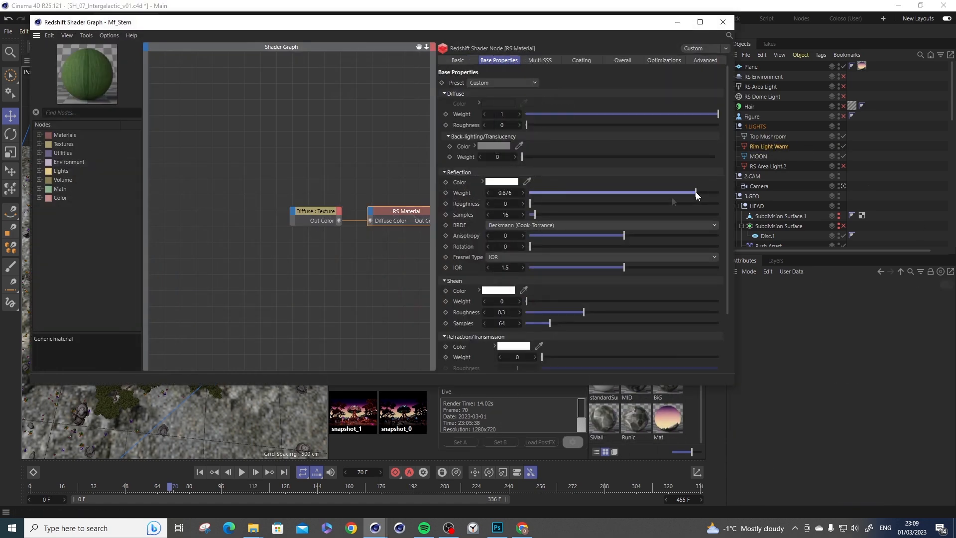
click(723, 21)
Select the plant materials from Mf_Grass to Stigma and set their reflection weight to 0.634 and roughness to 0.565.
click(668, 182)
shift+click(667, 340)
click(740, 404)
click(739, 448)
scroll(867, 414, down, 5)
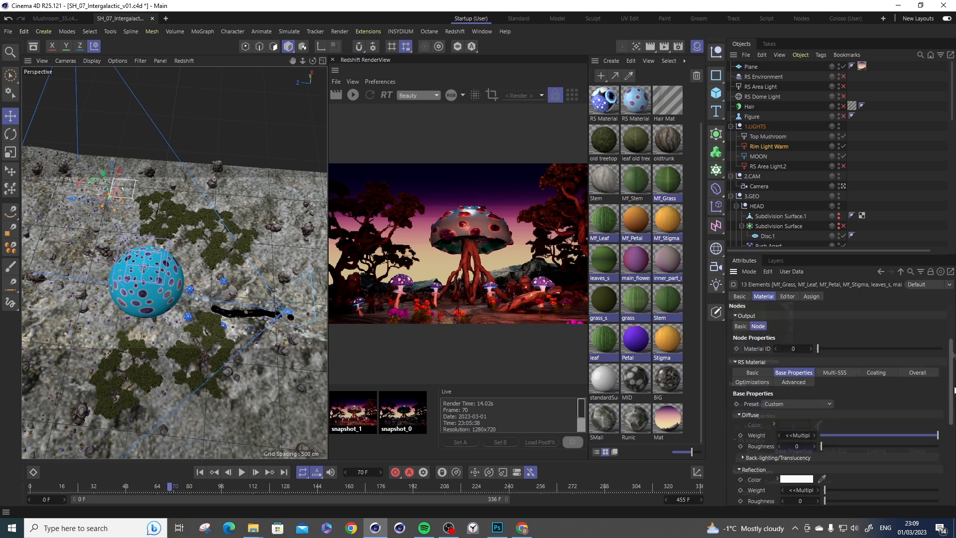
drag(885, 415, 930, 416)
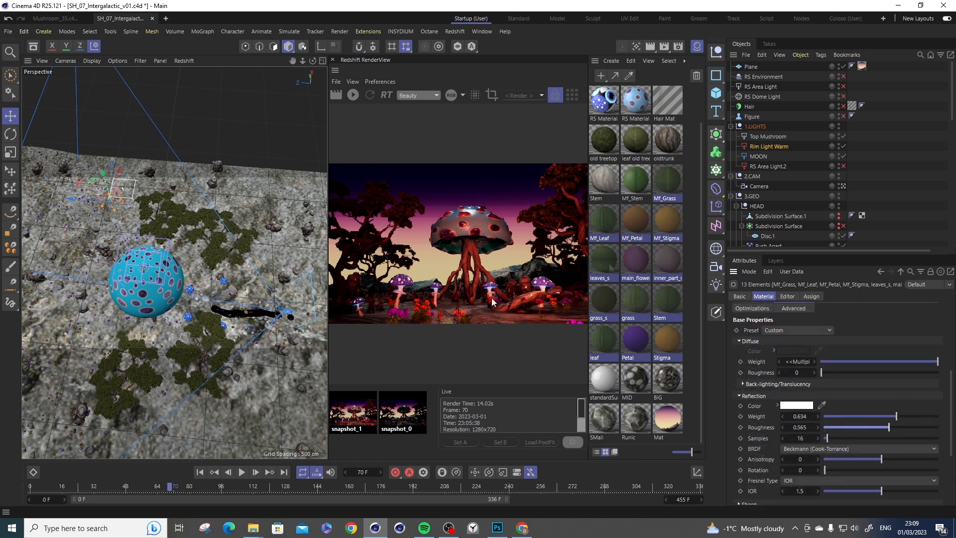
Open the spotted mushroom cap's material graph, add a Maxon Noise node and set its type to Nutous.
double_click(635, 100)
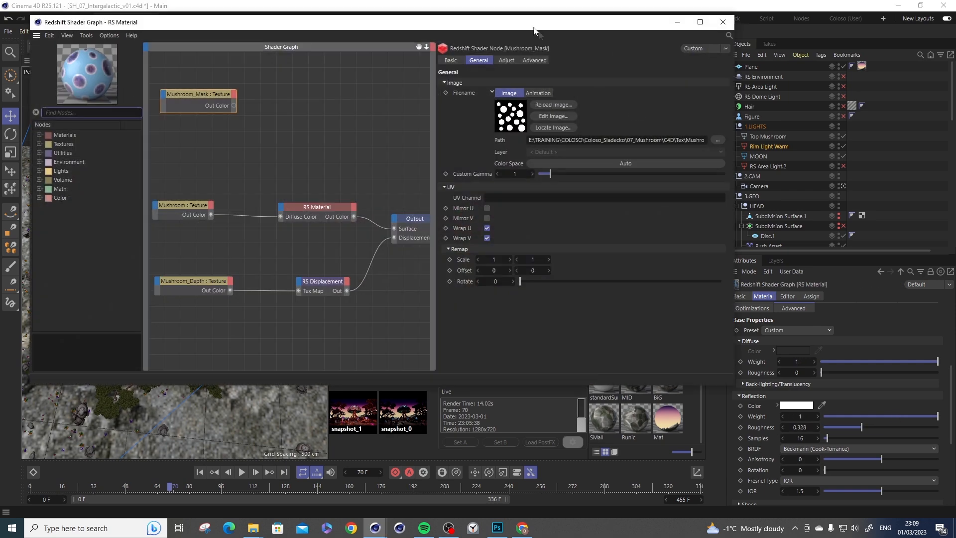
drag(538, 24, 709, 217)
click(262, 306)
text(noi)
drag(248, 337, 564, 421)
click(692, 317)
scroll(692, 318, down, 7)
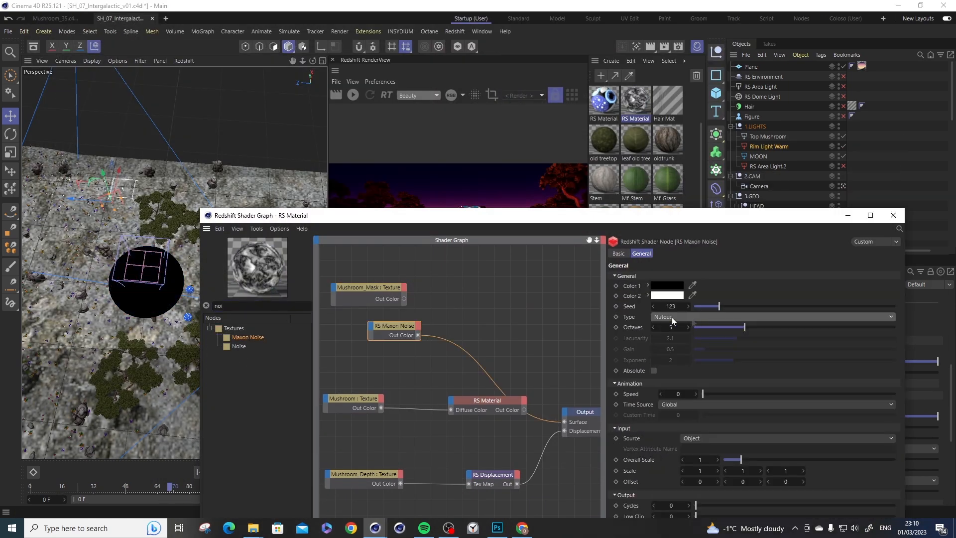
Connect the Maxon Noise to the RS Material's reflection roughness and duplicate the noise node.
drag(405, 327, 482, 404)
click(493, 423)
drag(448, 215, 435, 248)
click(351, 356)
ctrl+drag(351, 356, 461, 334)
Set the duplicated Maxon Noise's contrast to 0.214 and its type to Sema after trying Blistered turbulence and Luka.
click(764, 353)
click(742, 190)
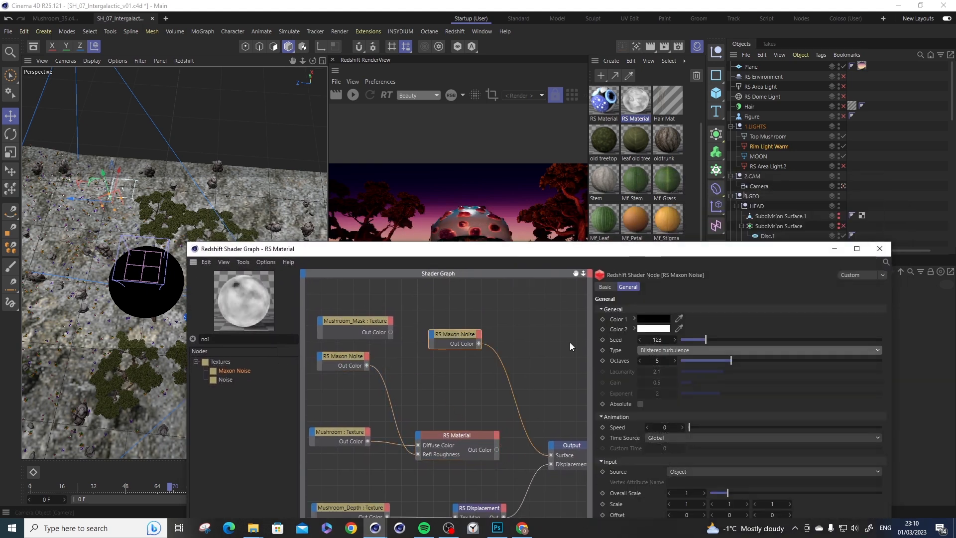
click(662, 350)
click(659, 387)
drag(696, 244, 673, 207)
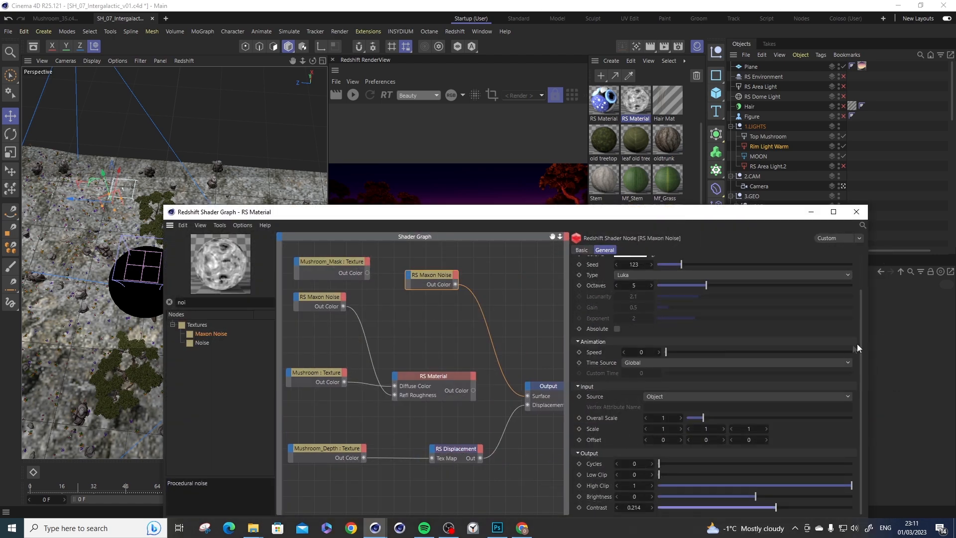
click(846, 313)
click(712, 311)
scroll(712, 310, up, 1)
drag(547, 212, 544, 242)
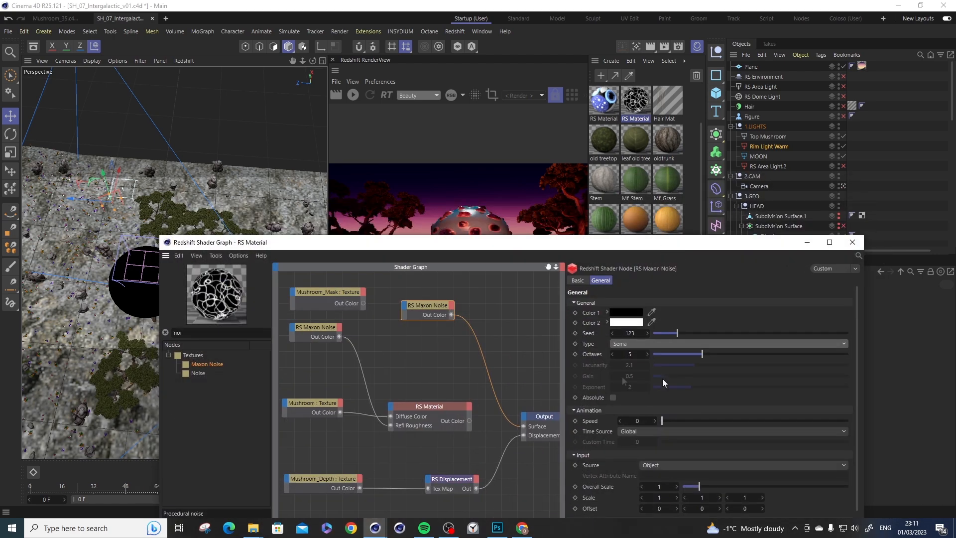
Add a Color Layer node with the second noise as Base Color and the Mushroom_Mask texture as Layer 1 Mask.
text(lay)
drag(205, 382, 486, 312)
click(435, 319)
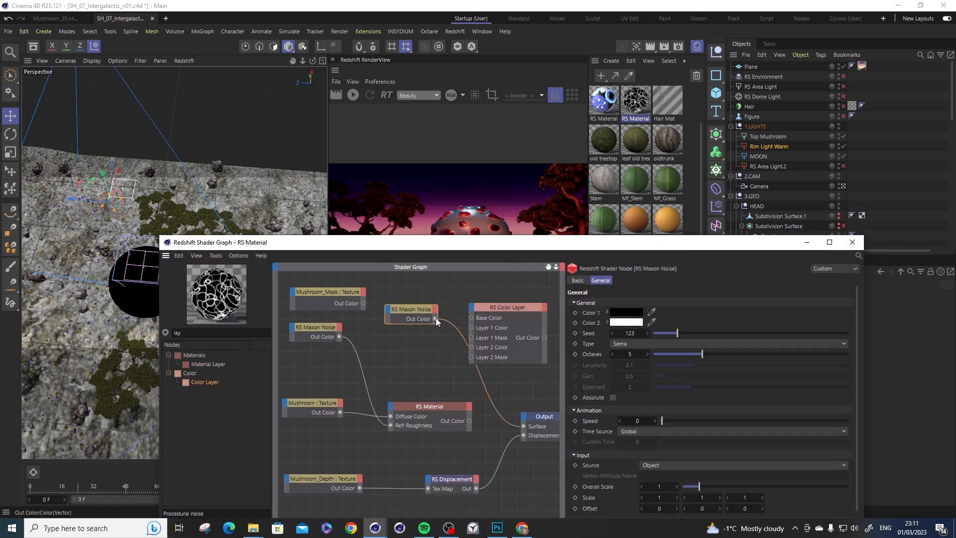
drag(363, 303, 471, 337)
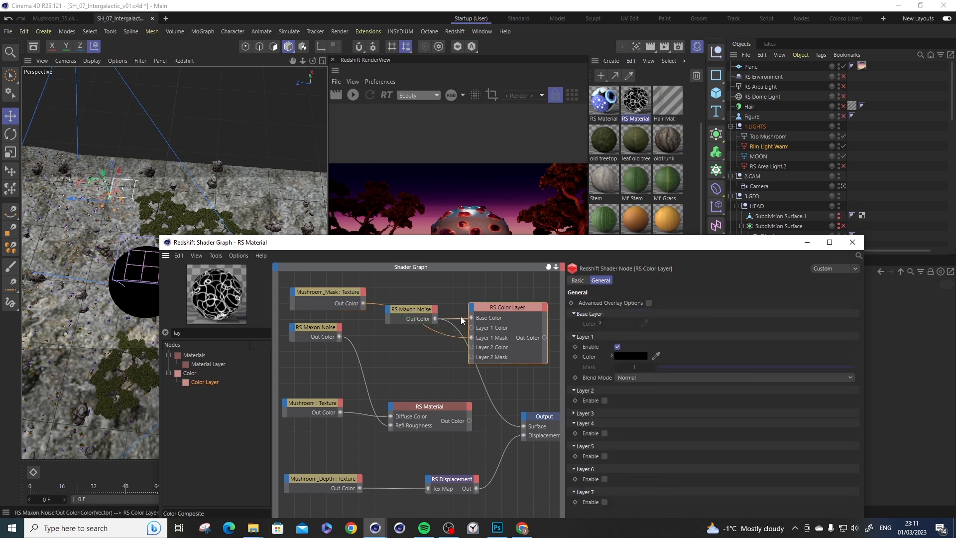
Insert a Color Invert node between the Mushroom_Mask texture and the Color Layer's Layer 1 Mask.
drag(348, 242, 339, 256)
drag(326, 308, 305, 299)
text(inv)
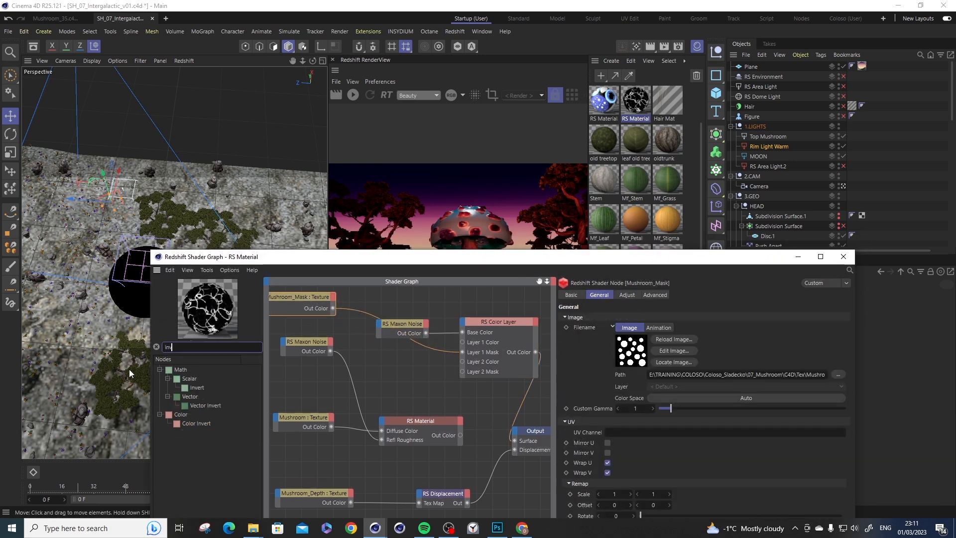
drag(204, 427, 362, 364)
drag(433, 368, 463, 351)
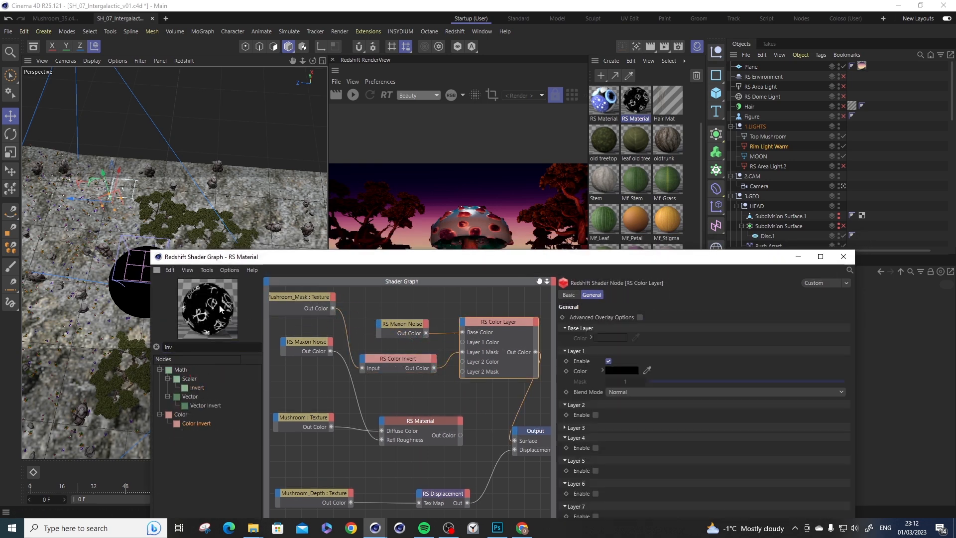
Connect the Color Layer's output to the RS Material's emission color.
drag(535, 352, 420, 428)
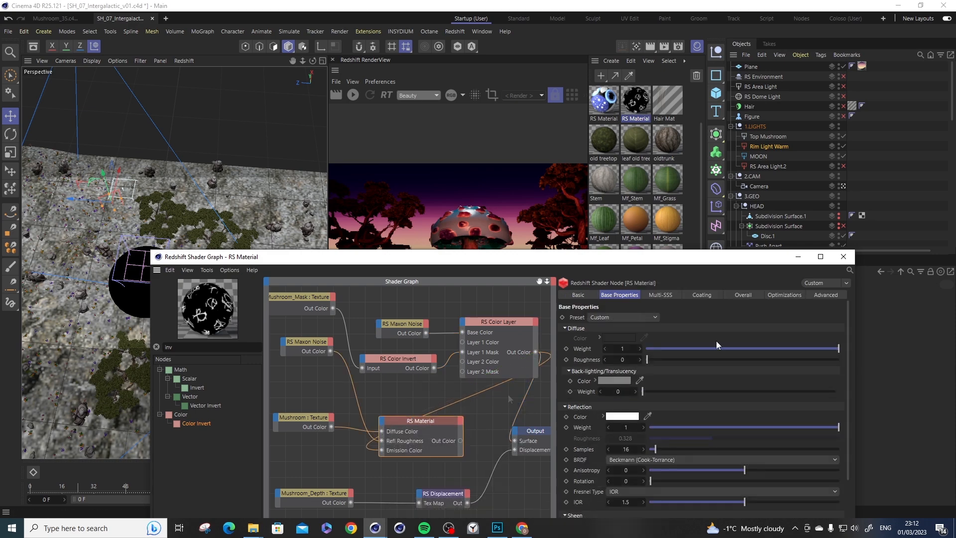
click(628, 317)
drag(628, 344, 723, 395)
click(728, 328)
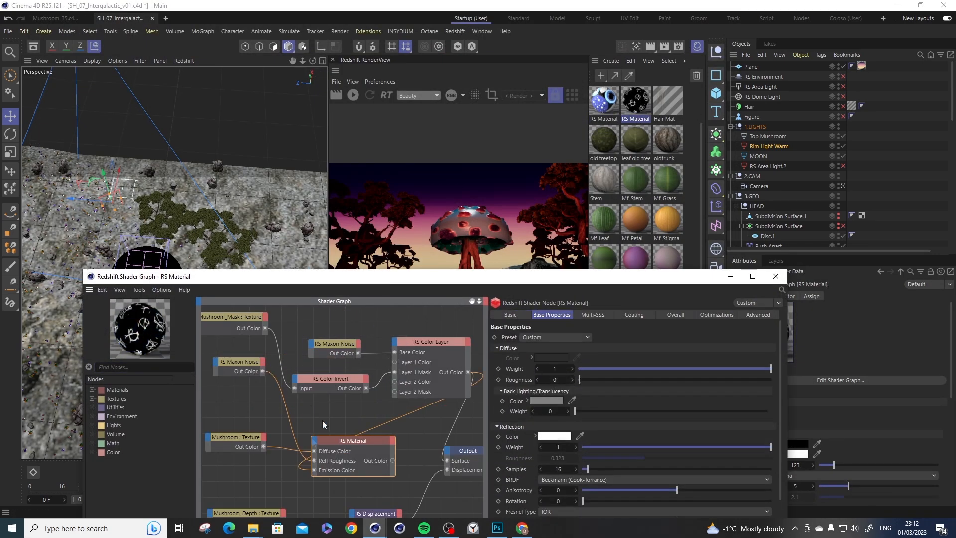
Set the first Maxon Noise to Wavy turbulence and feed it through a new Bump Map node into the RS Material's bump input.
scroll(322, 424, down, 2)
click(237, 349)
drag(236, 350, 228, 351)
drag(242, 406, 234, 438)
click(140, 367)
text(bum)
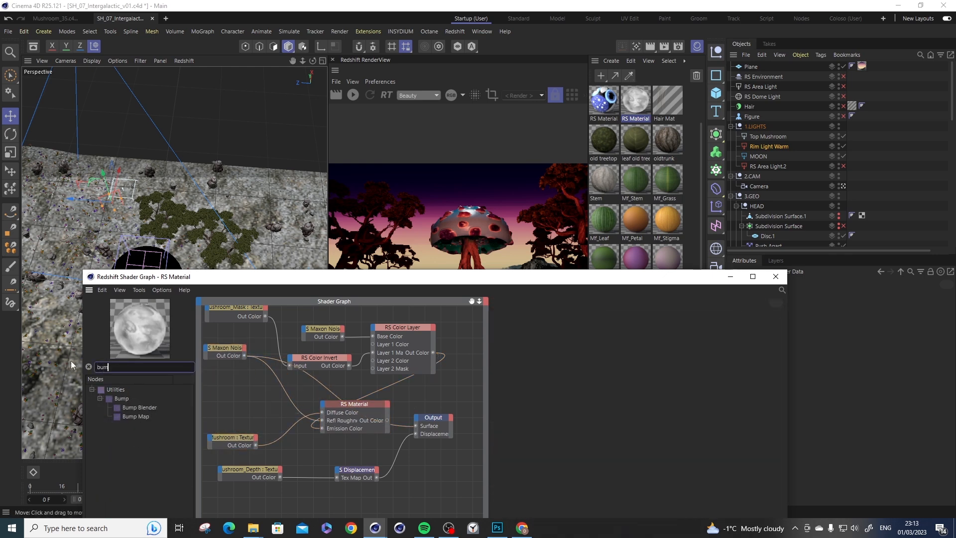
drag(136, 417, 238, 393)
right_click(321, 343)
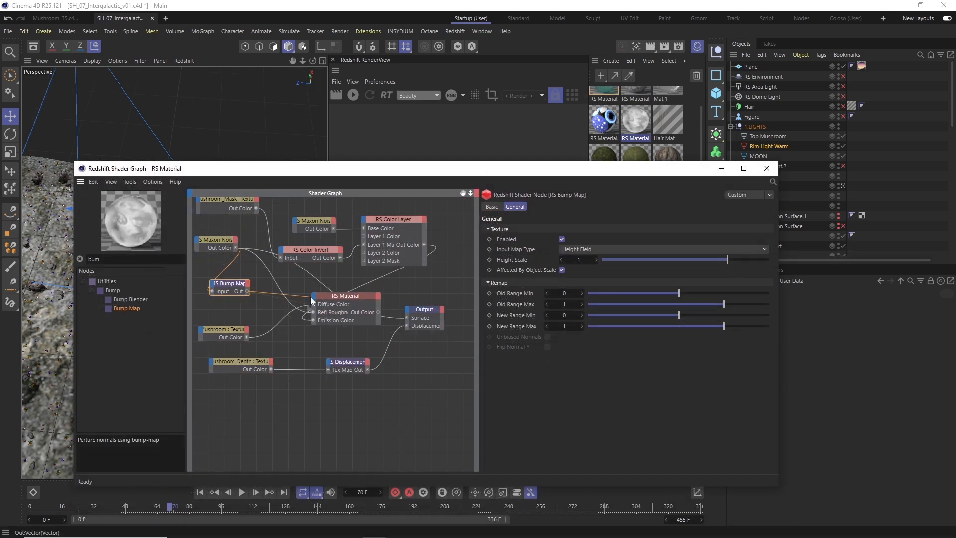
drag(310, 296, 311, 298)
click(468, 404)
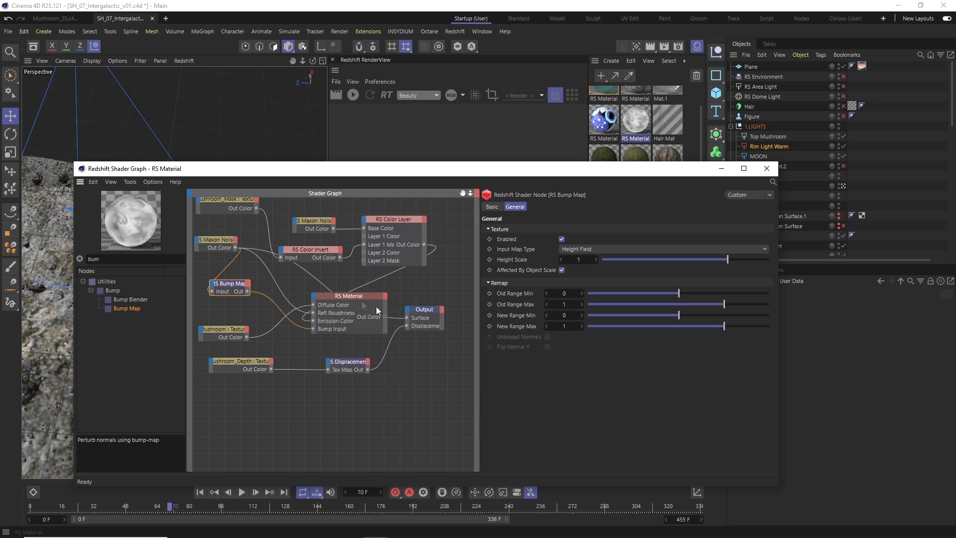
Add a second Color Layer between the Mushroom texture and the diffuse color, with the first noise as Layer 1 Mask.
click(361, 300)
click(378, 291)
double_click(93, 259)
text(layer)
drag(119, 308, 318, 313)
drag(235, 247, 273, 327)
Set the new Color Layer's Layer 1 to blue (RGB 34, 53, 225) with Multiply blending, and the first noise's overall scale to 0.5.
click(545, 282)
click(503, 345)
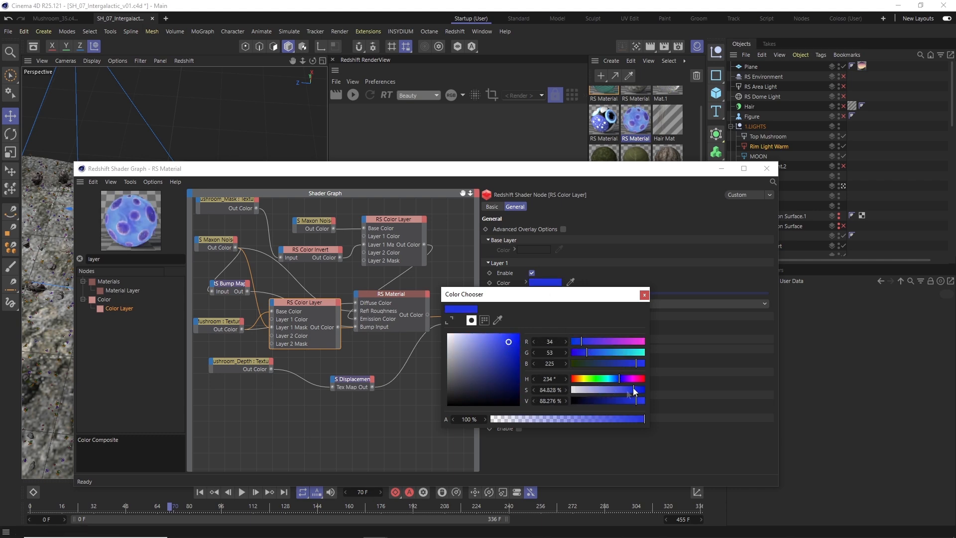
click(557, 304)
click(554, 328)
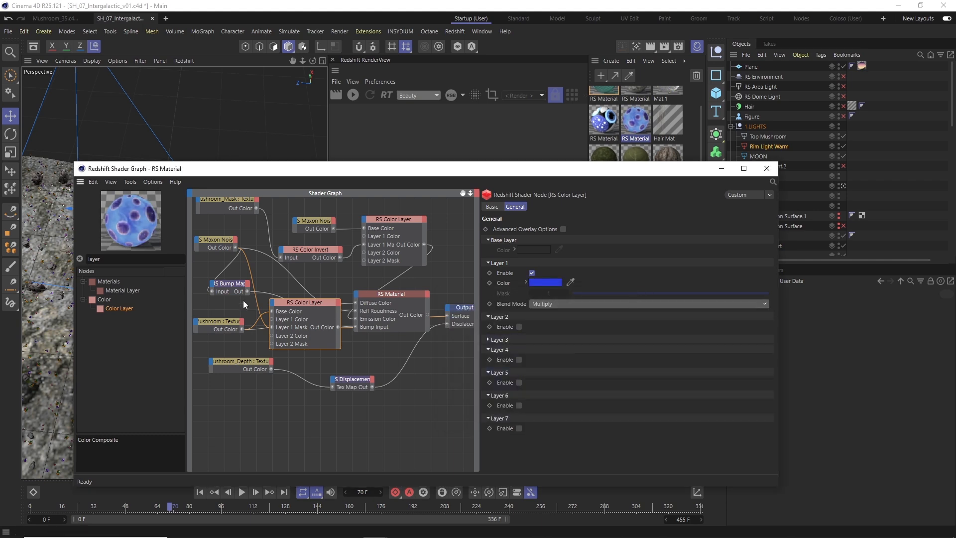
click(217, 243)
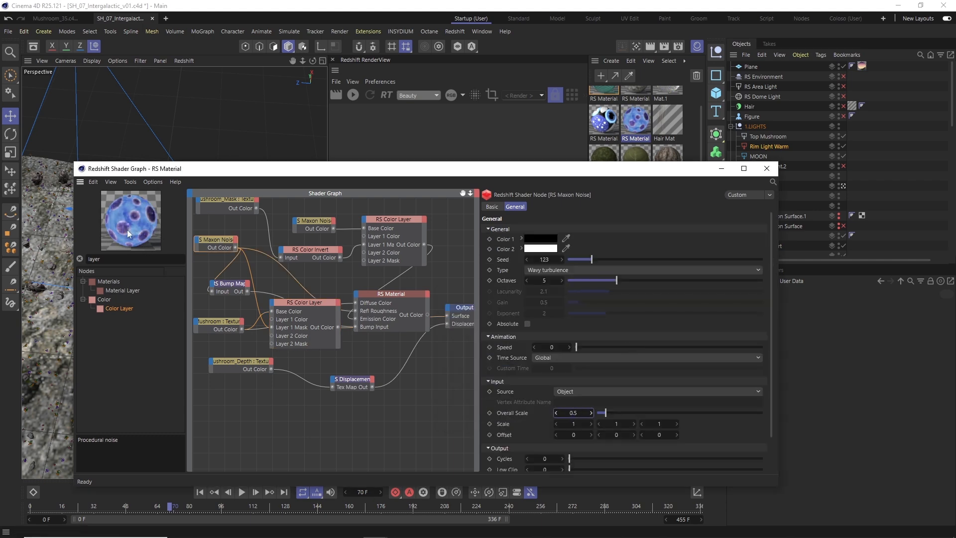
click(766, 169)
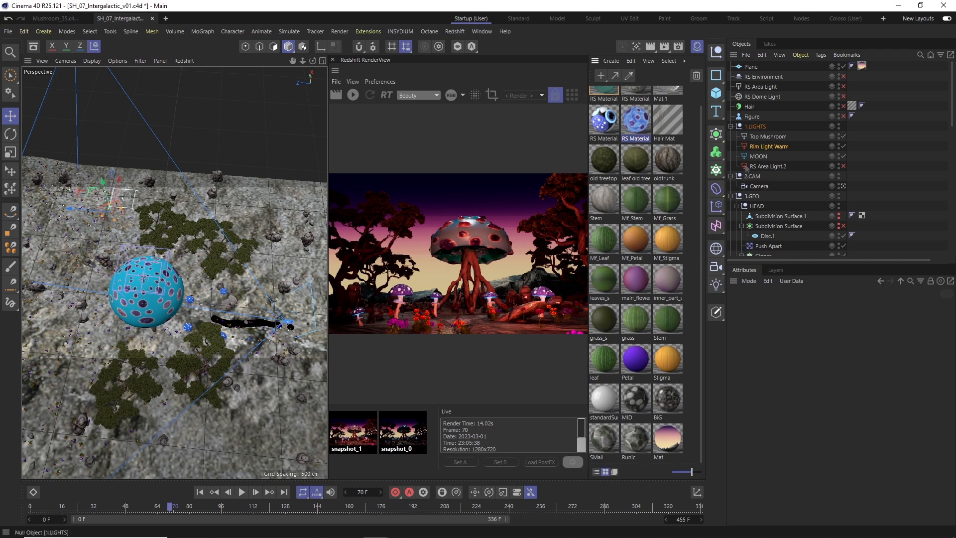
Widen the render view, save the scene as incremental version v02 and start the interactive render.
drag(328, 151, 245, 152)
click(8, 31)
click(29, 124)
click(265, 101)
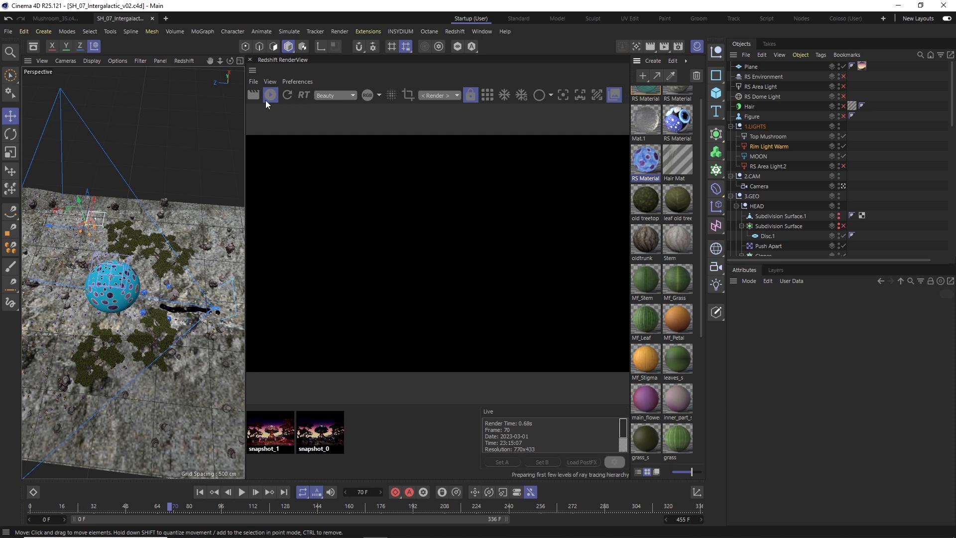
Set the cap material's emission weight to 0 and disconnect the noise from its reflection roughness.
double_click(647, 159)
click(677, 22)
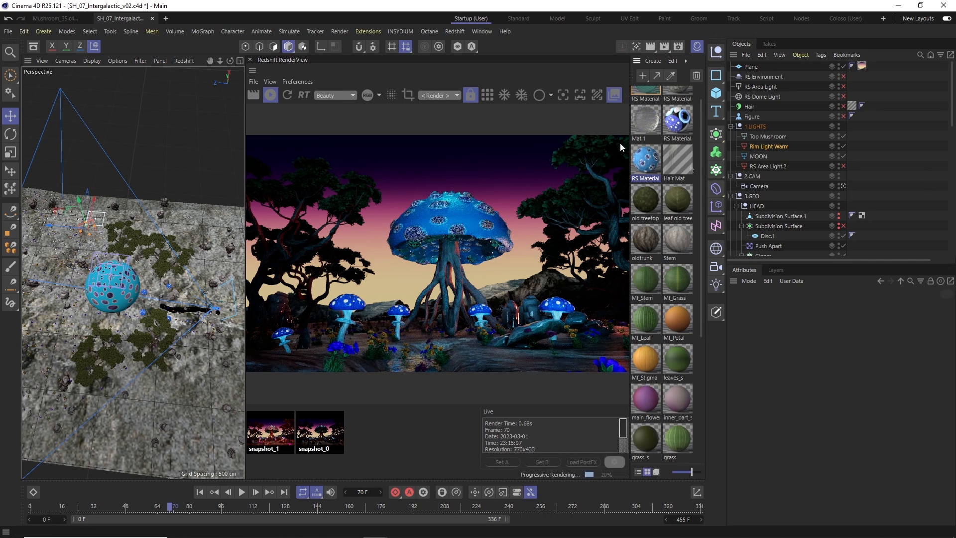
double_click(643, 159)
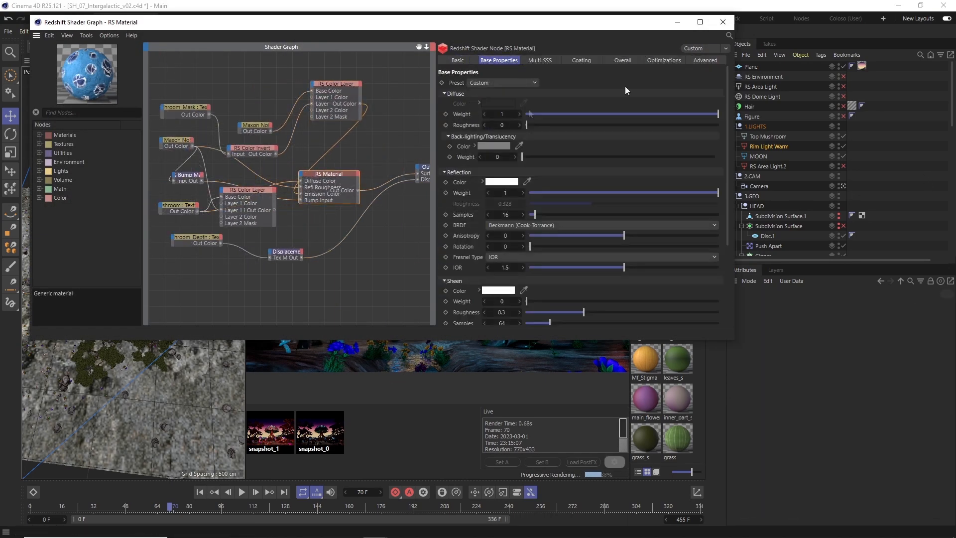
click(622, 61)
drag(546, 23, 607, 170)
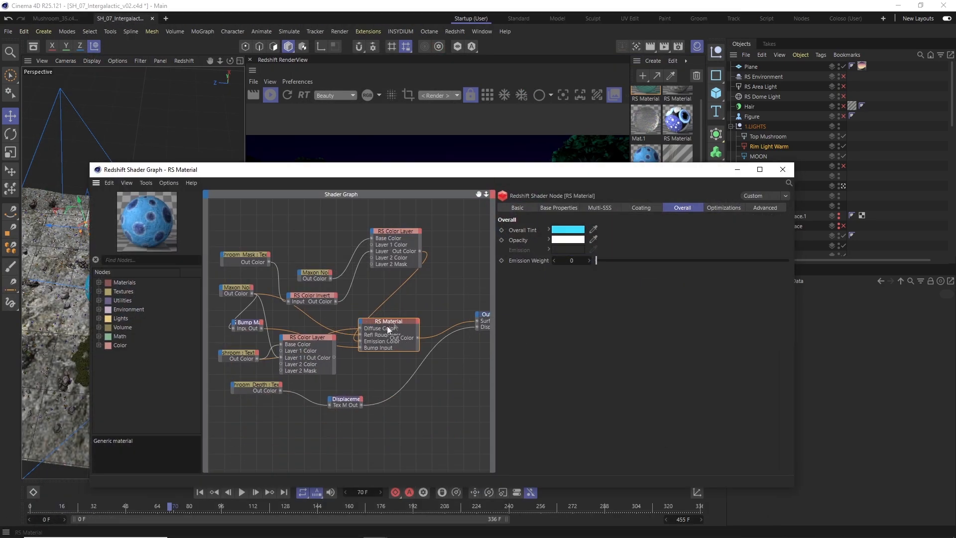
click(560, 208)
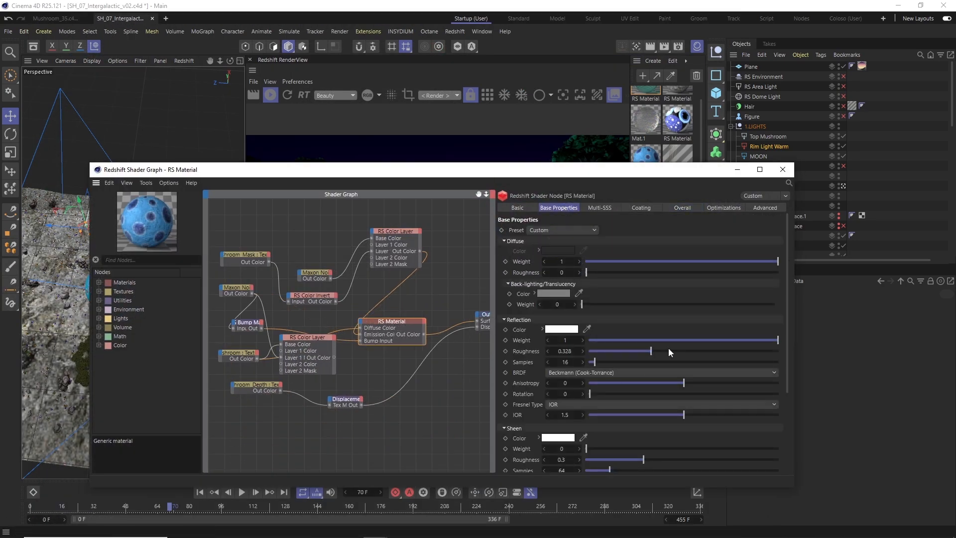
click(737, 170)
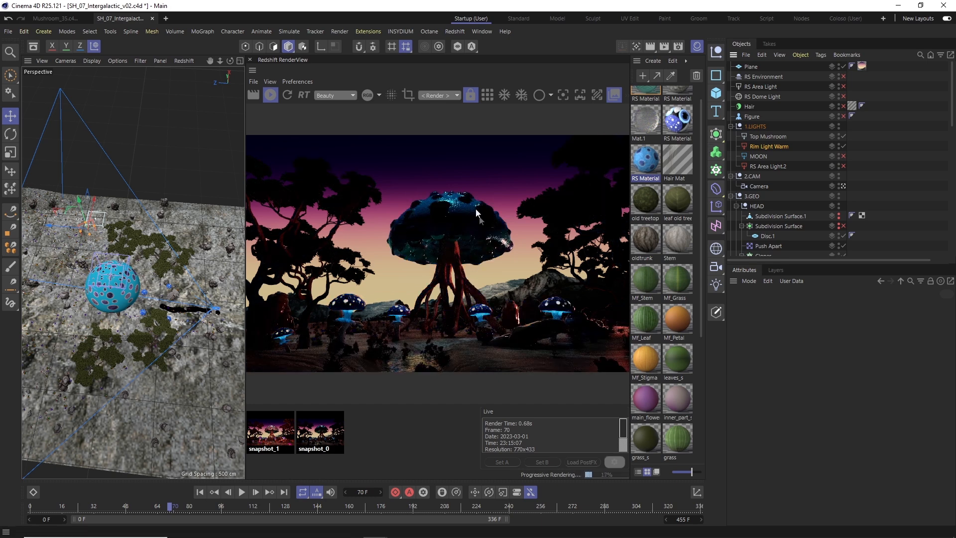
Set the MOON light's intensity to 5.
click(758, 157)
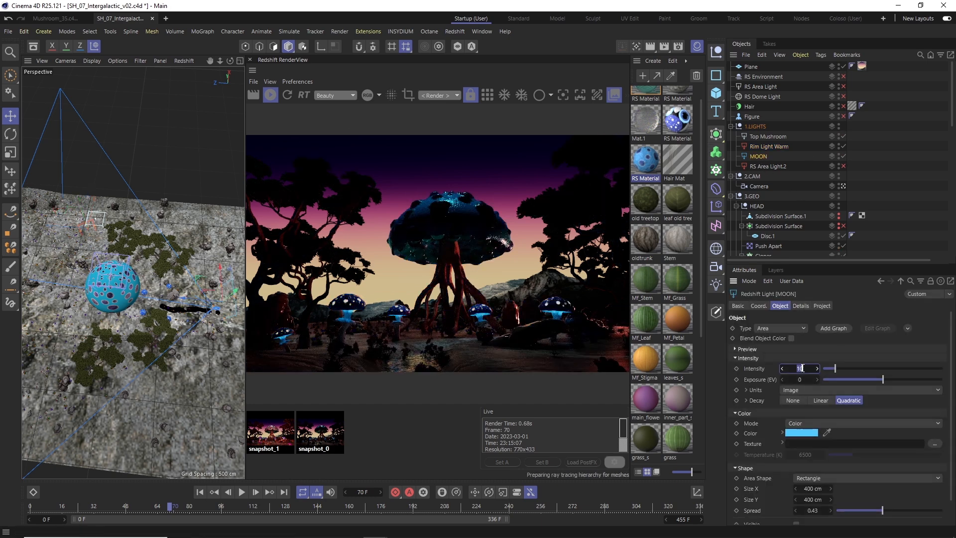
alt+drag(161, 298, 123, 311)
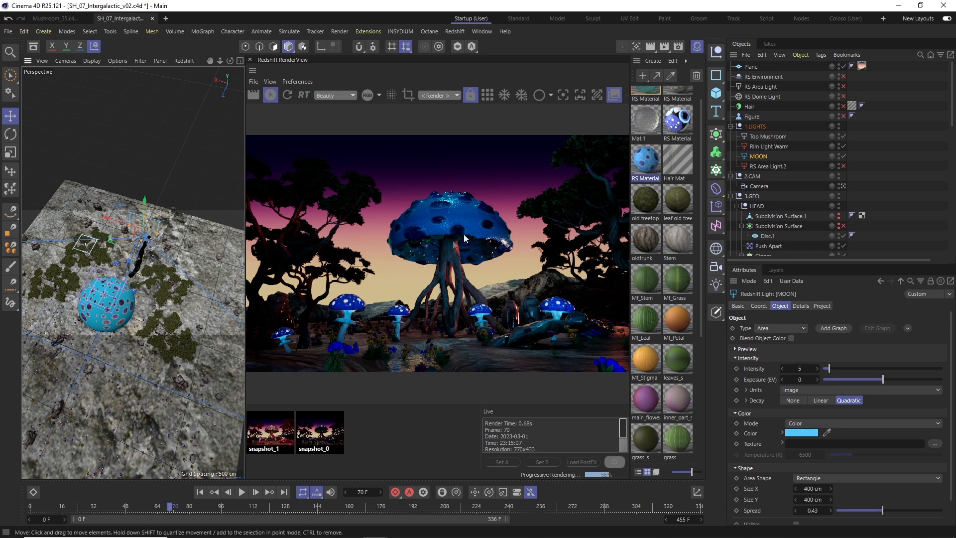
Set the cap material's Wavy turbulence noise to an overall scale of 2 and raise the RS Material's emission weight.
double_click(645, 160)
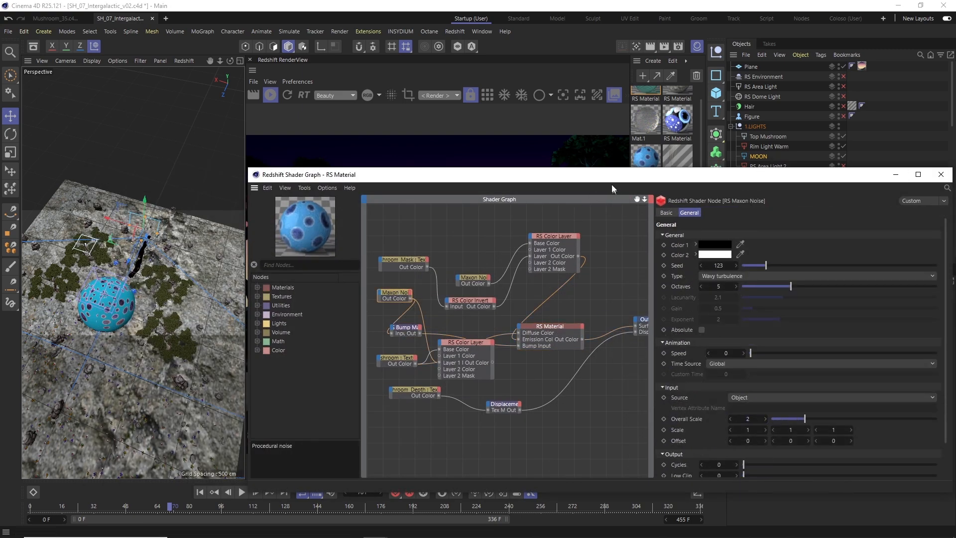
drag(612, 175, 609, 328)
click(356, 432)
drag(714, 323, 708, 199)
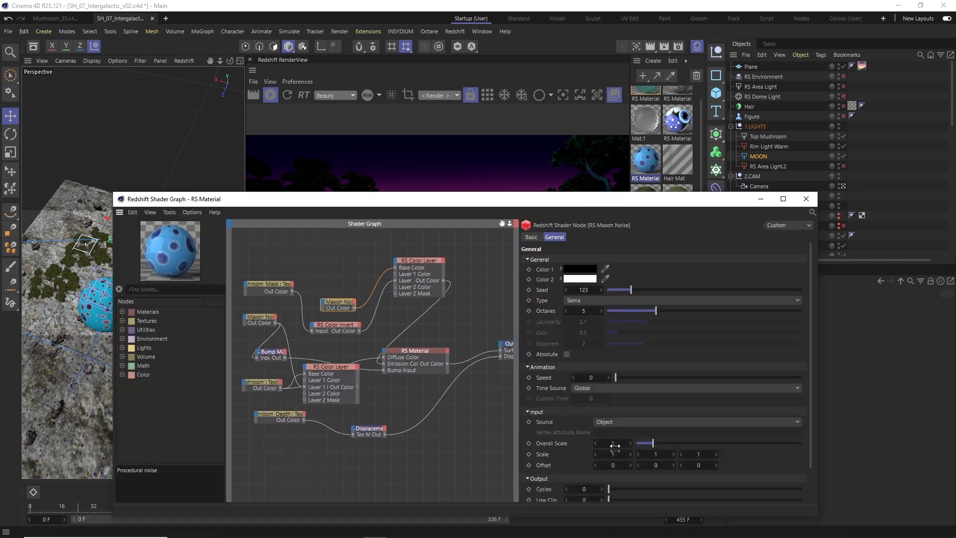
click(416, 350)
click(717, 237)
drag(647, 199, 614, 373)
click(773, 373)
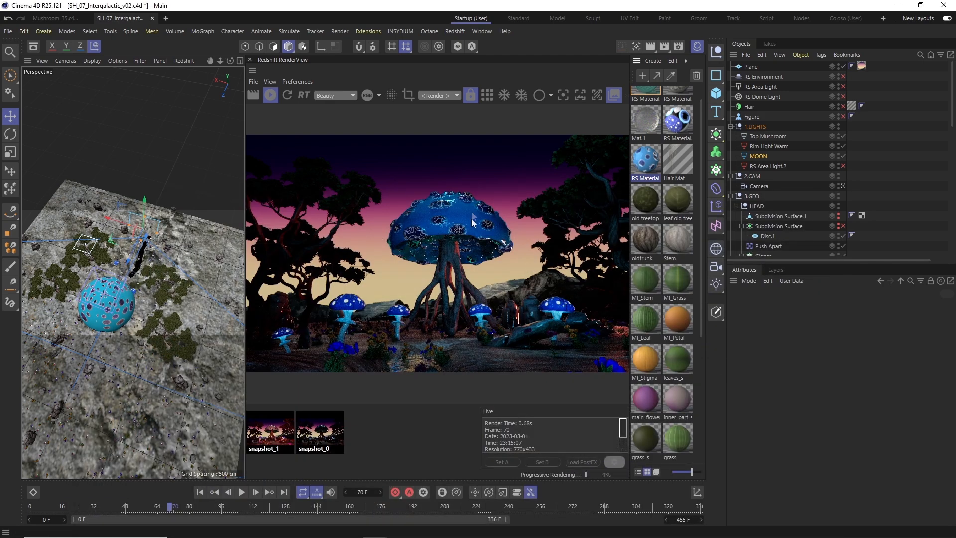
Rename the Subdivision Surface.1.Spline under the mushroom head's Null as Web.
scroll(944, 122, down, 5)
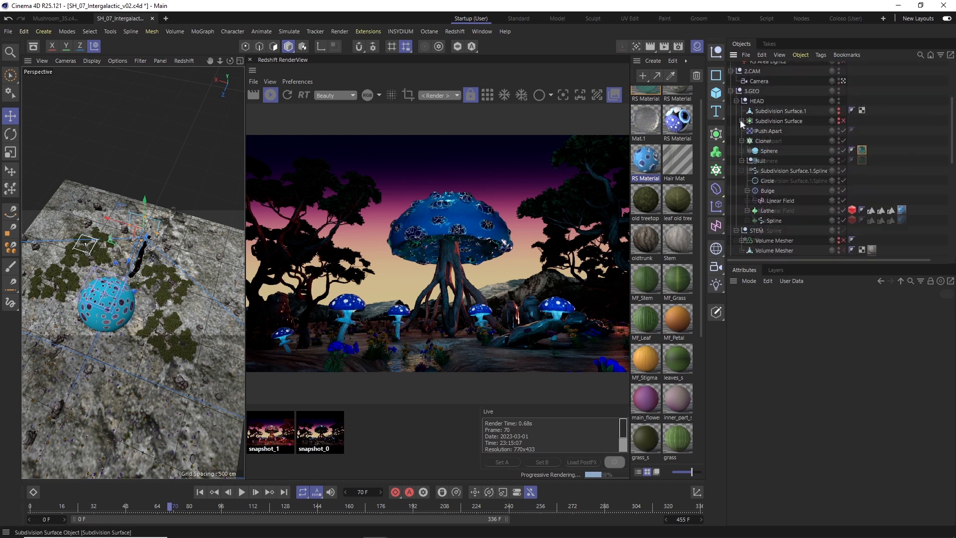
click(791, 180)
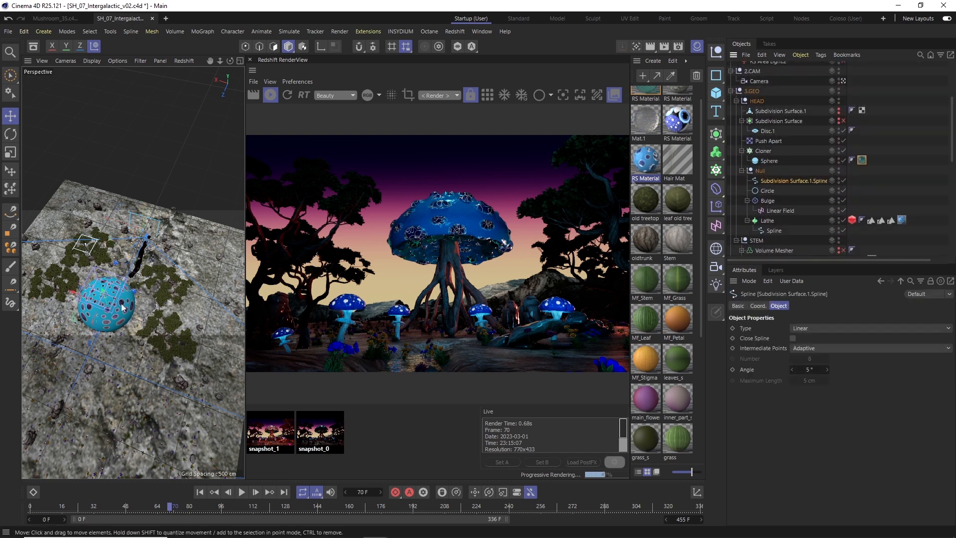
click(778, 121)
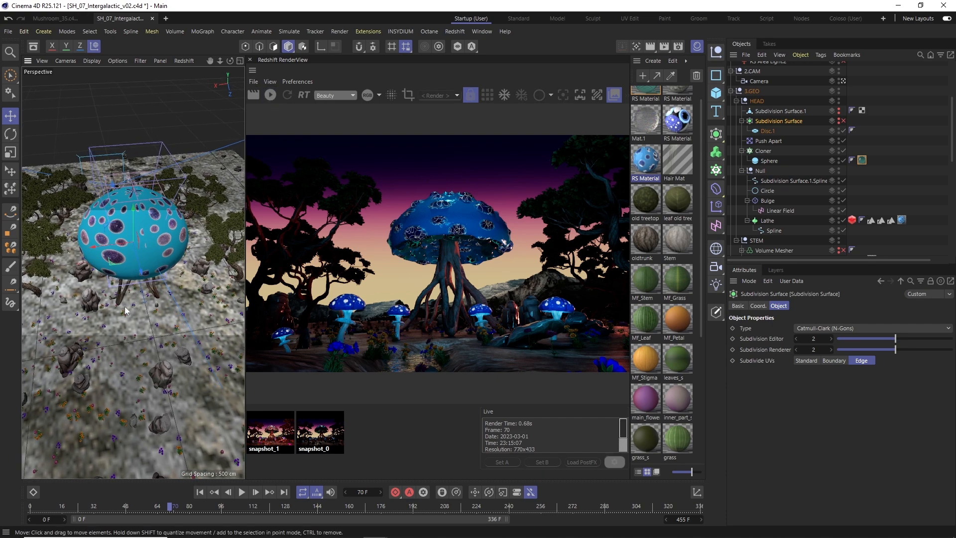
click(844, 180)
double_click(798, 181)
text(Web)
key(Return)
Add a Redshift Object tag to the Web spline, choose its curve mode and apply the blue spotted RS Material.1.
right_click(768, 180)
mouse_move(846, 136)
click(927, 146)
click(777, 306)
click(818, 338)
click(819, 393)
drag(702, 177, 766, 181)
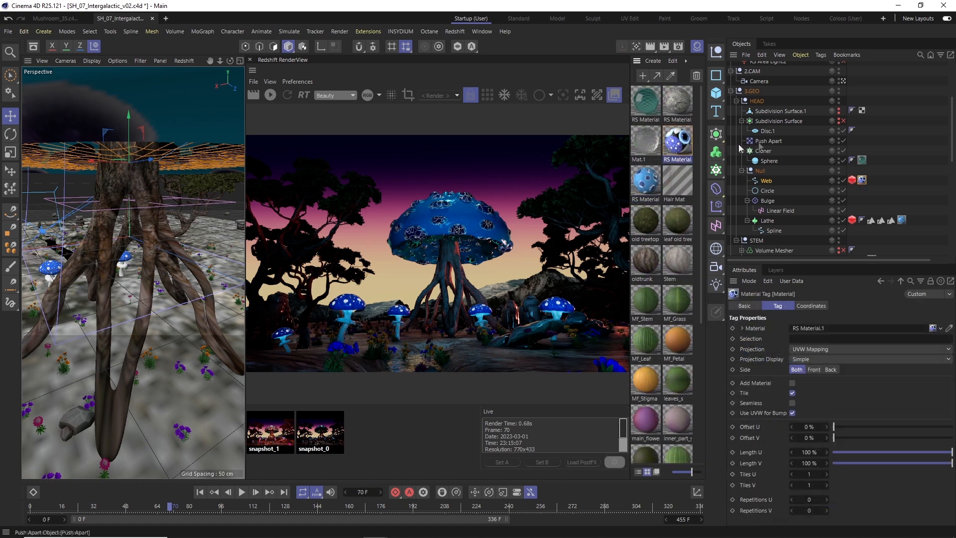
Rearrange the cap material's nodes and add a third Maxon Noise, trying the Stupl type.
double_click(678, 141)
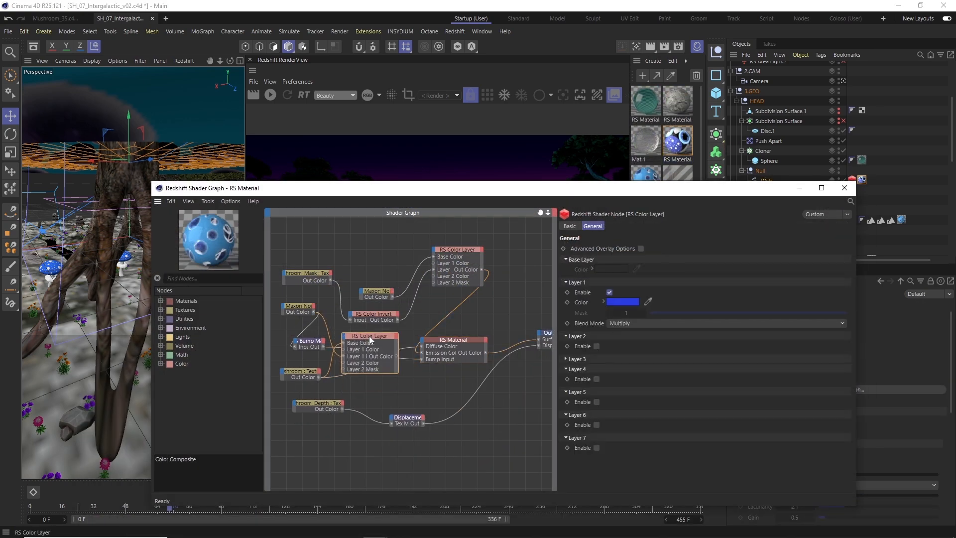
drag(302, 372, 283, 376)
drag(368, 336, 369, 344)
drag(301, 306, 295, 302)
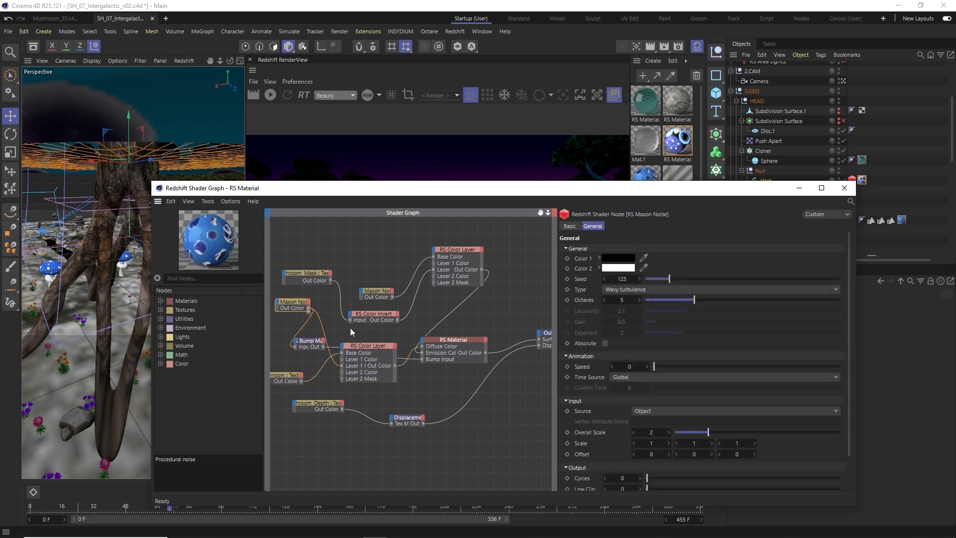
drag(368, 344, 367, 343)
text(max)
drag(199, 309, 301, 253)
click(707, 289)
click(717, 389)
scroll(667, 290, up, 1)
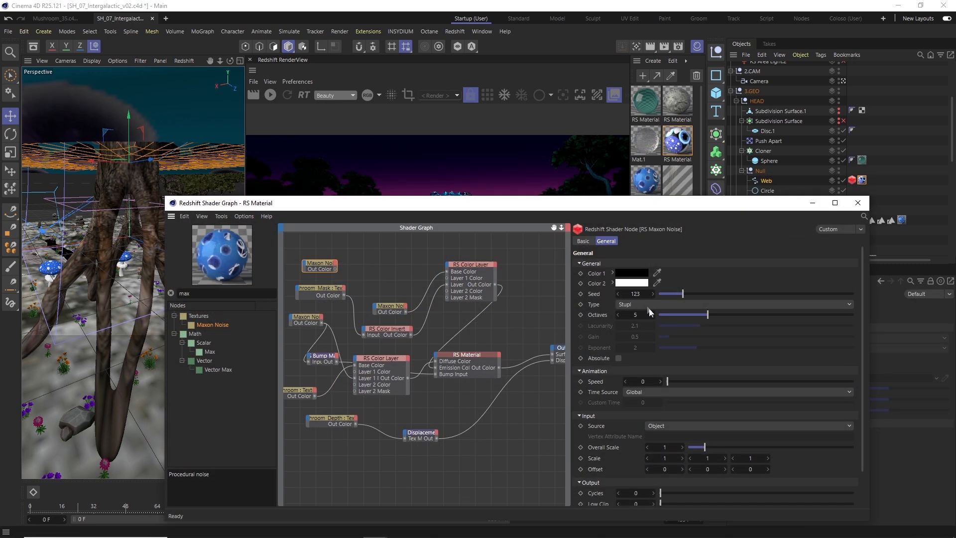
Preview the third Maxon Noise through the Output and set it to Wavy turbulence, seed 125 and contrast 0.44.
scroll(697, 304, down, 2)
scroll(637, 294, up, 2)
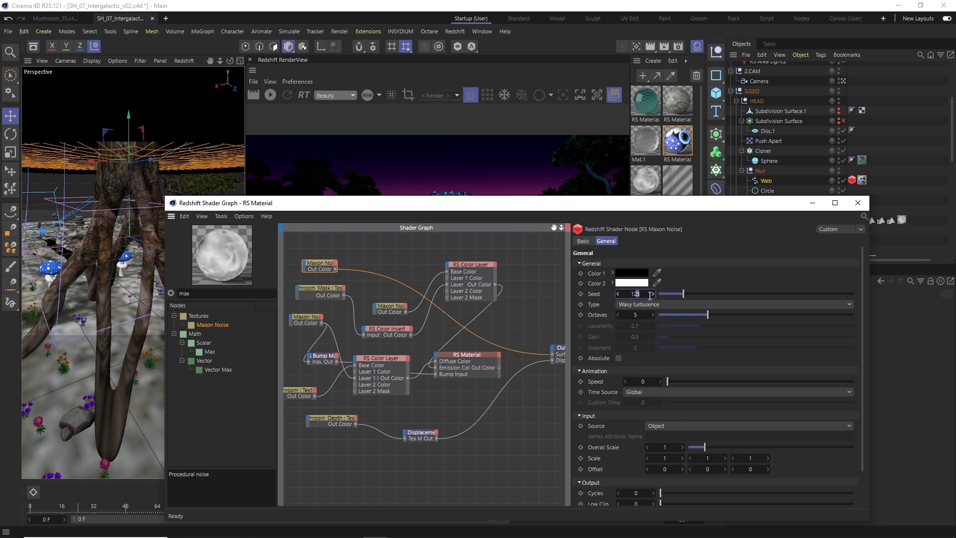
scroll(796, 503, down, 2)
drag(757, 498, 807, 500)
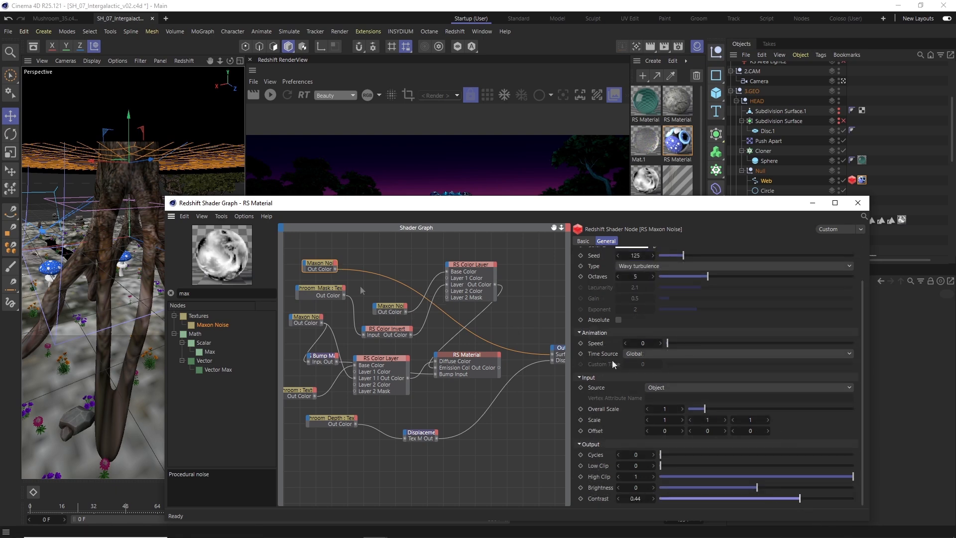
Enable Layer 2 of the diffuse Color Layer with Multiply blending, mask it with the third noise and pick its color.
click(355, 387)
click(647, 338)
click(667, 255)
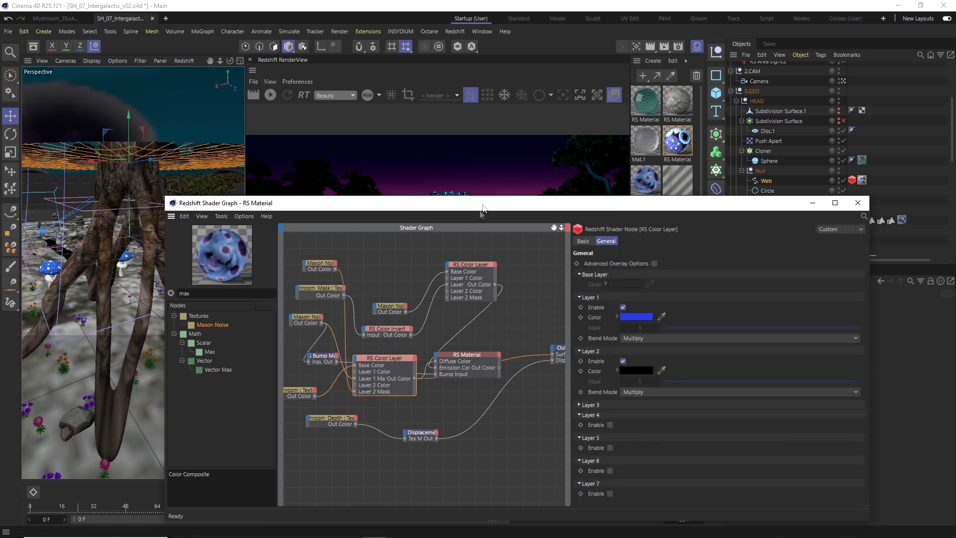
click(636, 370)
drag(719, 477, 726, 402)
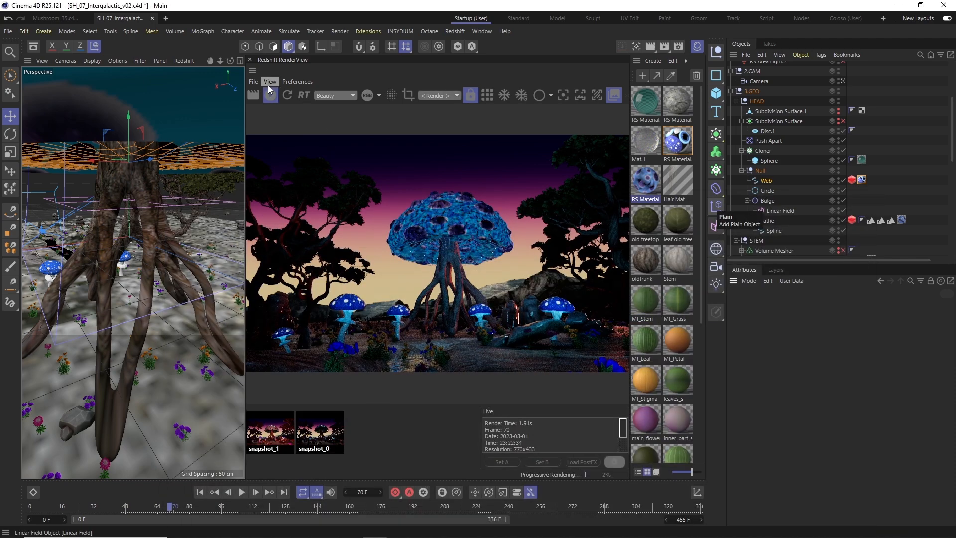
Set the seed 125 Maxon Noise's overall scale to 3, nudge it higher and lower the noise's contrast.
double_click(646, 181)
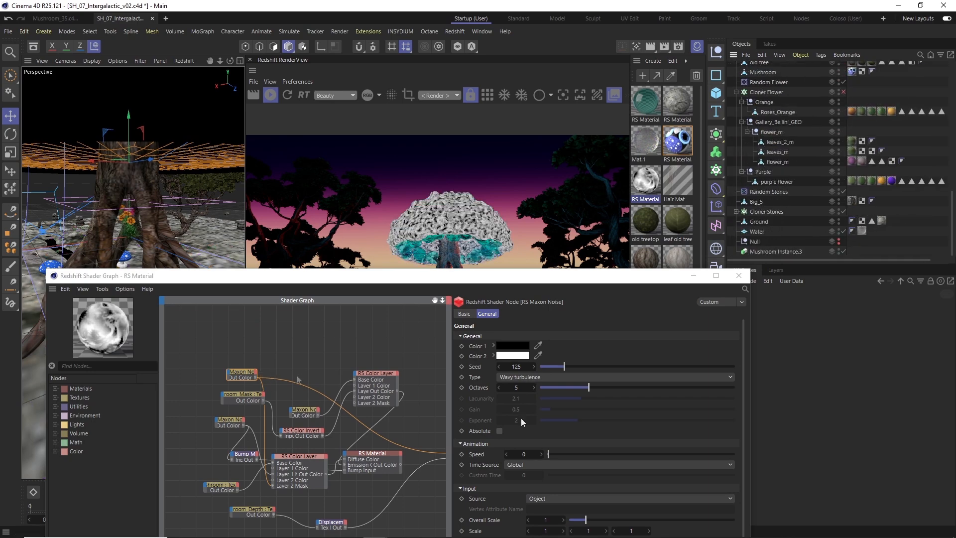
double_click(546, 519)
text(3)
key(Up)
key(Up)
drag(566, 278, 541, 188)
drag(718, 365, 718, 387)
drag(656, 498, 622, 498)
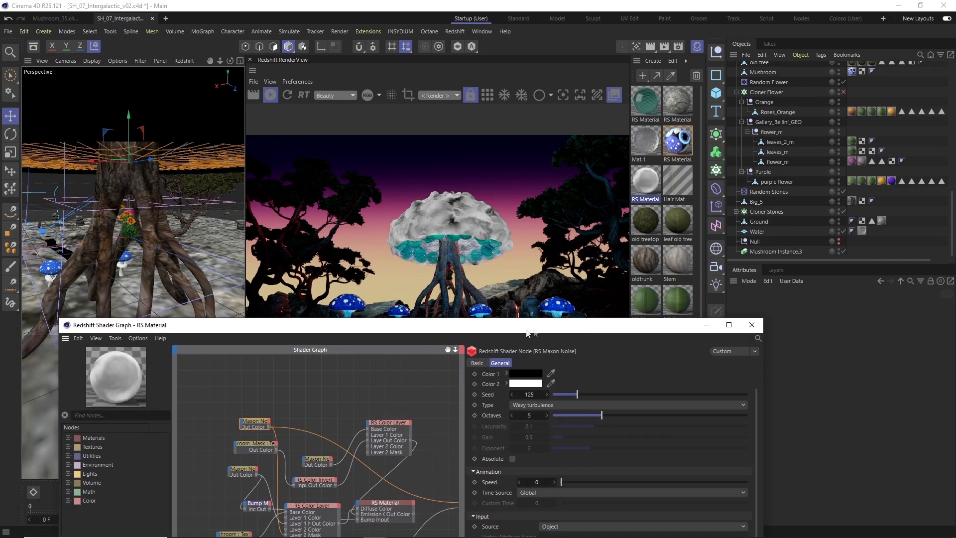
Check the depth texture and material nodes, and disable Layer 1 of the diffuse Color Layer.
drag(544, 343, 585, 296)
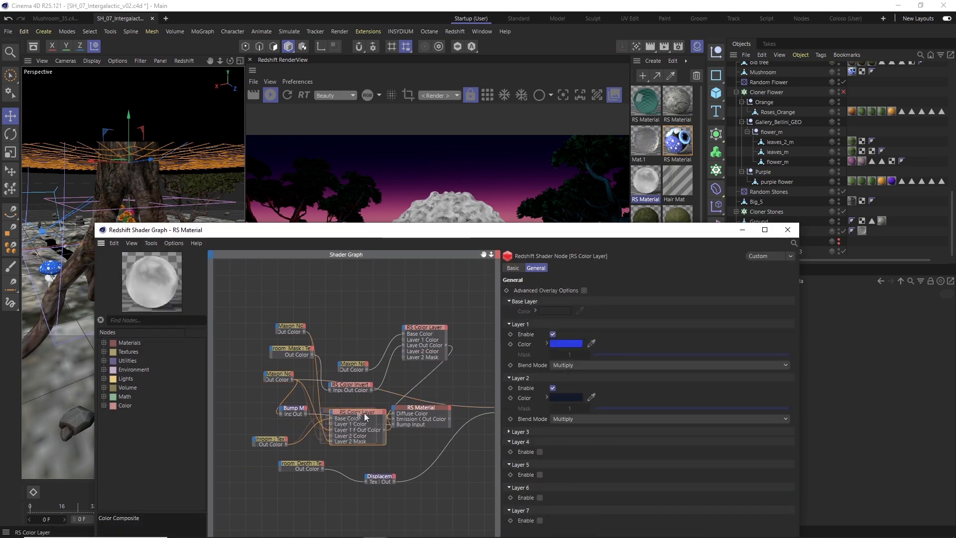
click(403, 381)
click(302, 440)
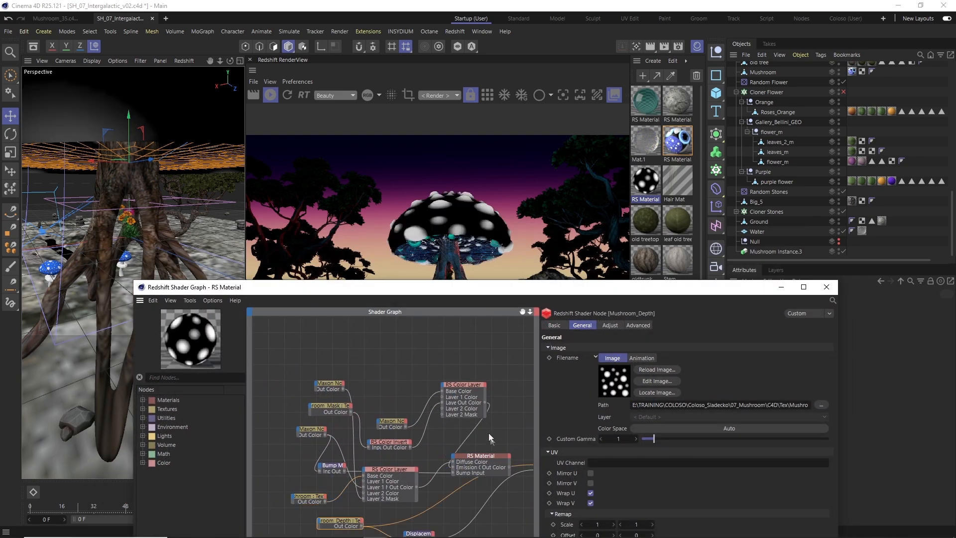
click(488, 455)
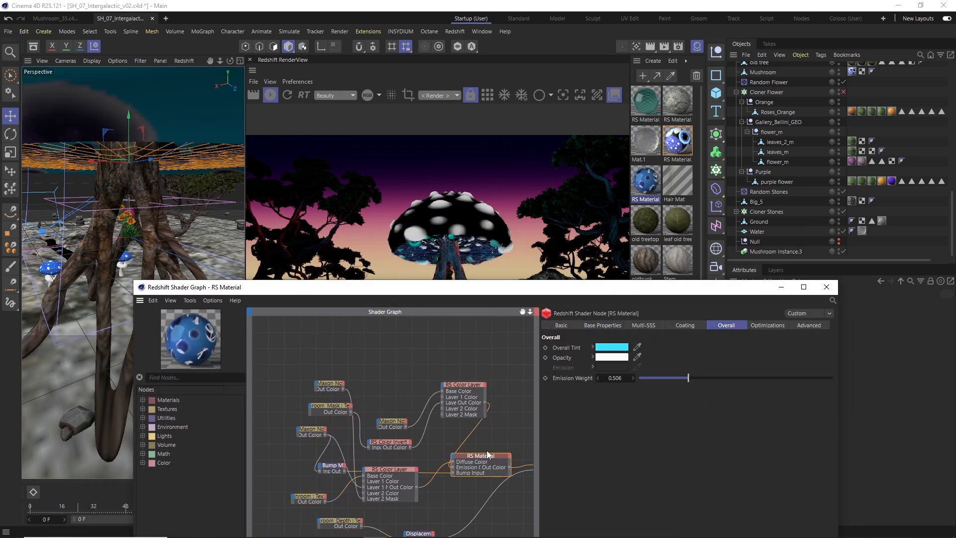
click(390, 471)
click(578, 391)
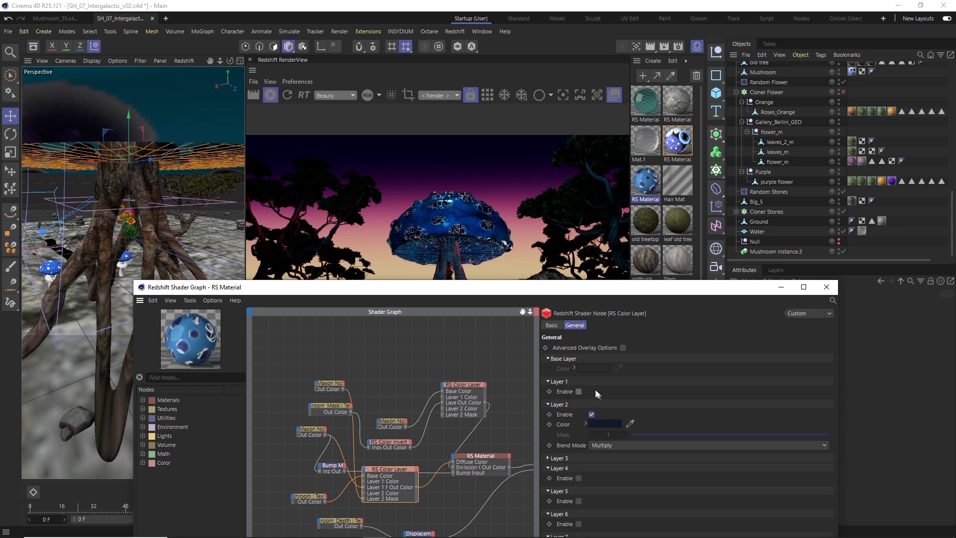
Try another type for the seed 123 Maxon Noise feeding the emission layer and settle on Nutous.
click(392, 422)
click(701, 388)
click(707, 344)
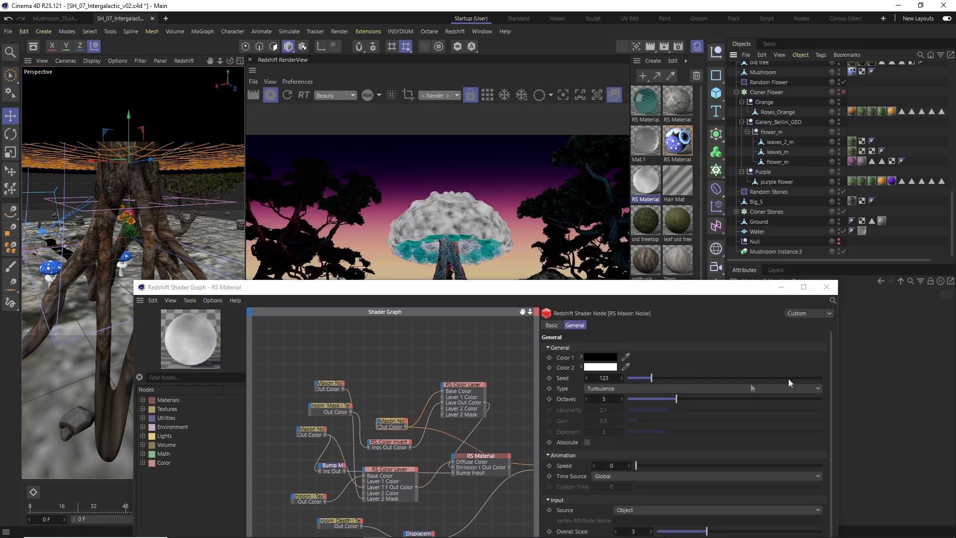
click(701, 388)
click(634, 169)
Set the Nutous noise's low clip to 0.234, high clip to 1 and contrast to 0.098.
drag(654, 287, 194, 59)
drag(371, 231, 370, 279)
click(208, 320)
drag(341, 330, 371, 328)
click(210, 321)
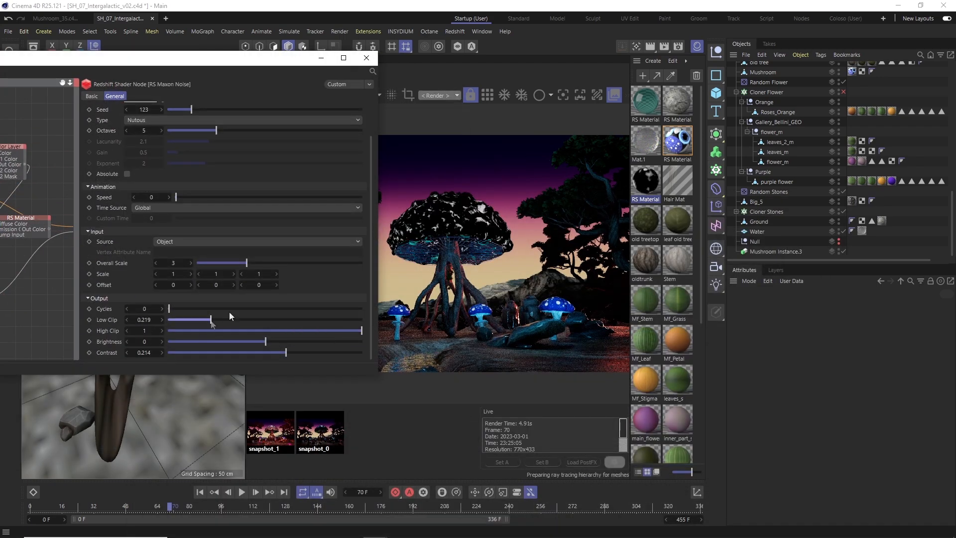
drag(211, 319, 213, 319)
click(275, 353)
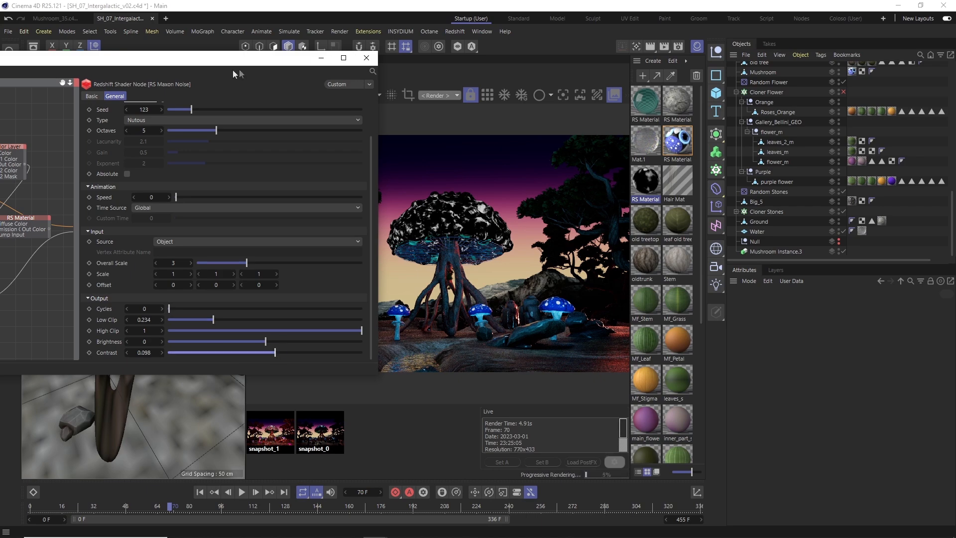
Move the Nutous noise node up beside the emission Color Layer and set its Color 2 to light blue with 45% saturation.
drag(237, 60, 771, 265)
click(554, 424)
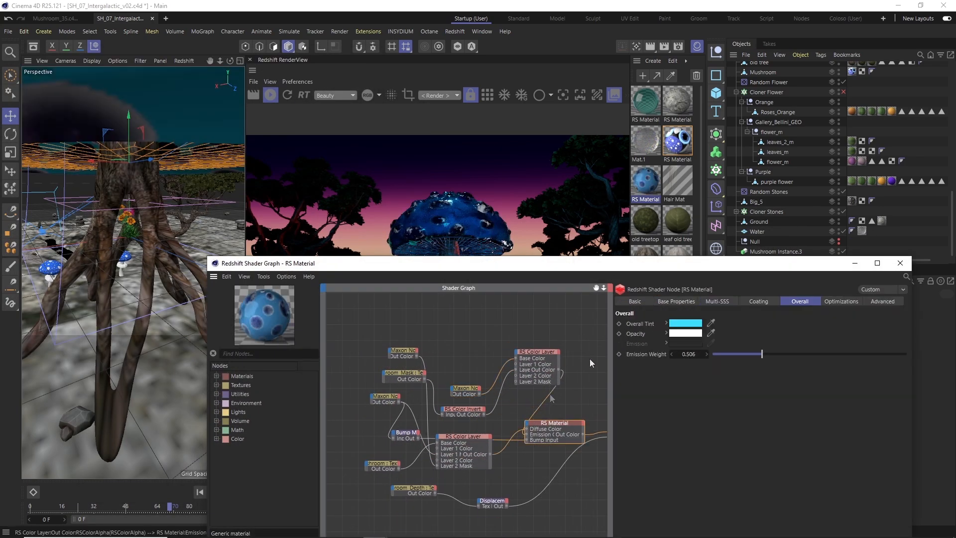
drag(466, 390, 465, 348)
click(673, 343)
click(742, 439)
click(733, 450)
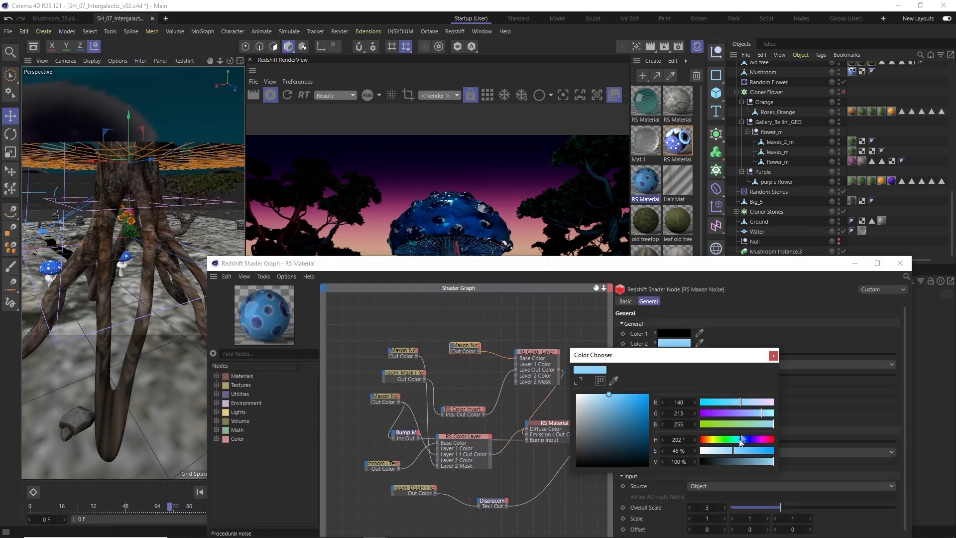
click(737, 440)
click(773, 355)
Set the cap material's Emission Weight to 0.8 and close the shader graph.
click(554, 424)
text(0.8)
key(Return)
drag(537, 263, 490, 364)
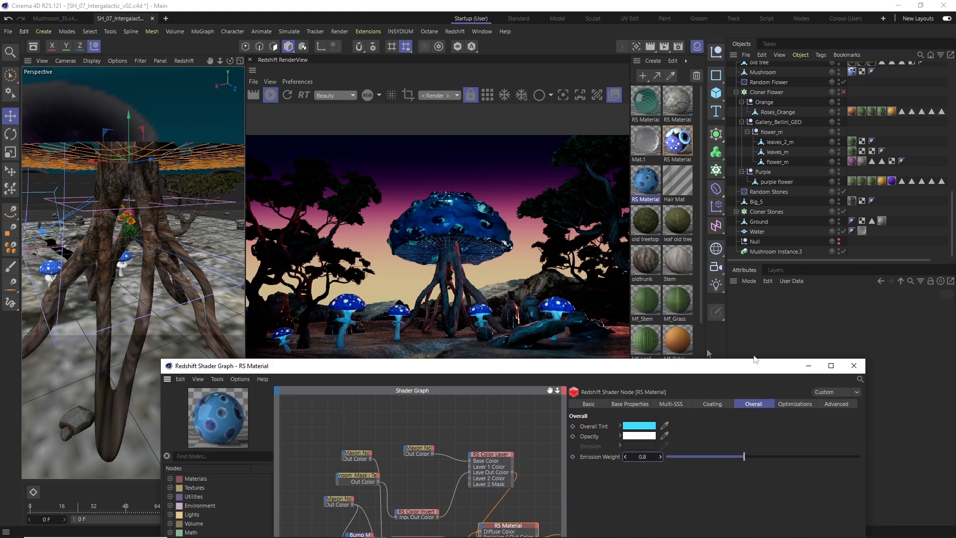
click(854, 363)
Examine the placement and settings of the MOON and Rim Light Warm lights around the scene.
scroll(798, 161, up, 10)
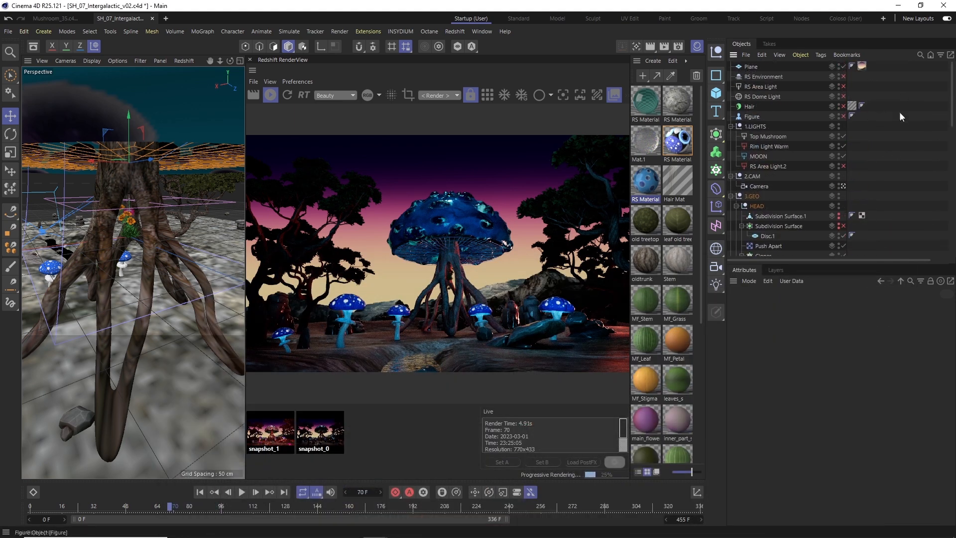
click(758, 96)
key(h)
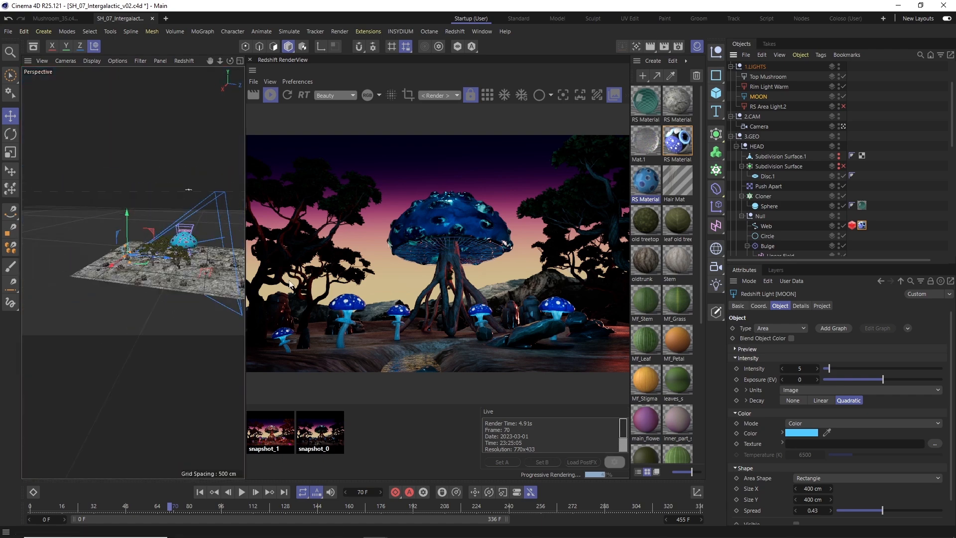
click(768, 86)
click(759, 97)
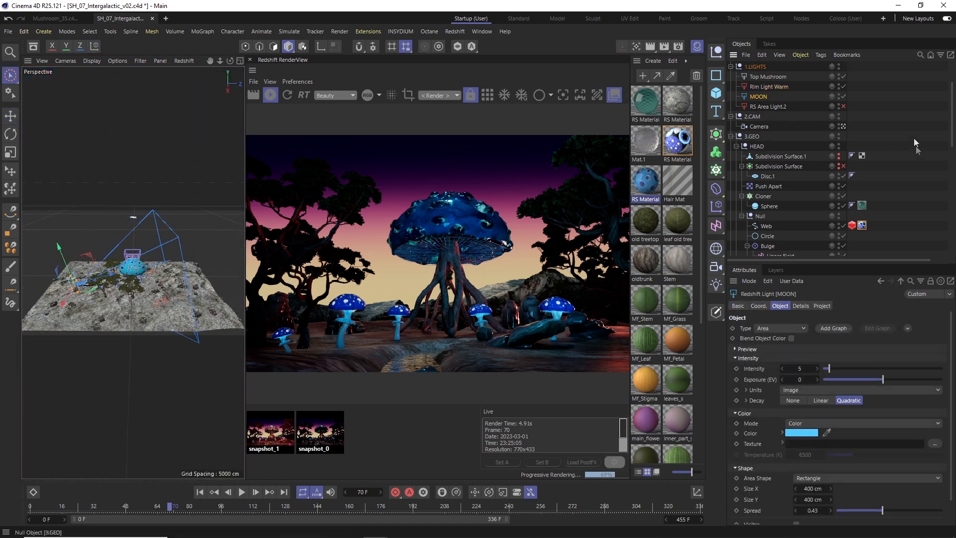
scroll(776, 149, up, 3)
key(ctrl+shift+z)
alt+drag(121, 301, 182, 344)
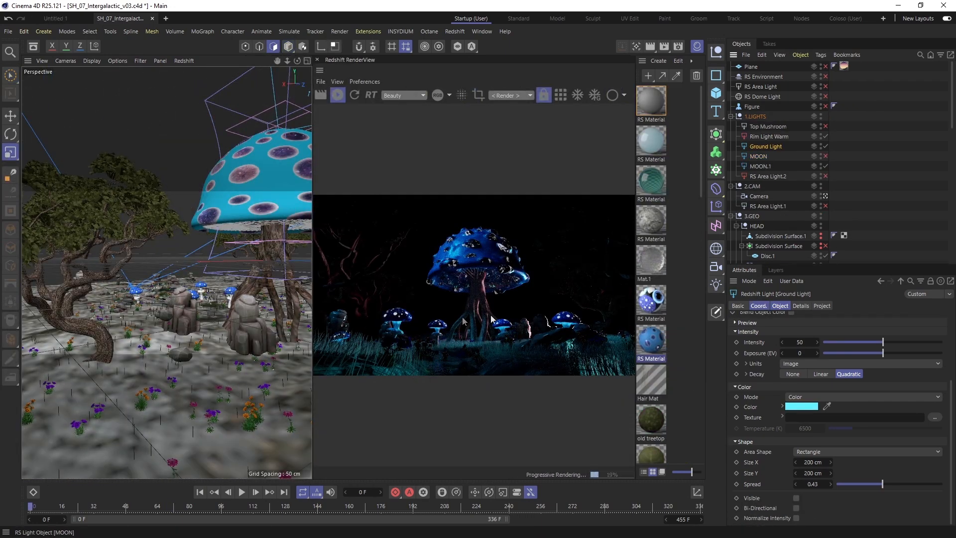
Set the Ground Light's spread to 0.228 and its intensity to 20.
click(861, 483)
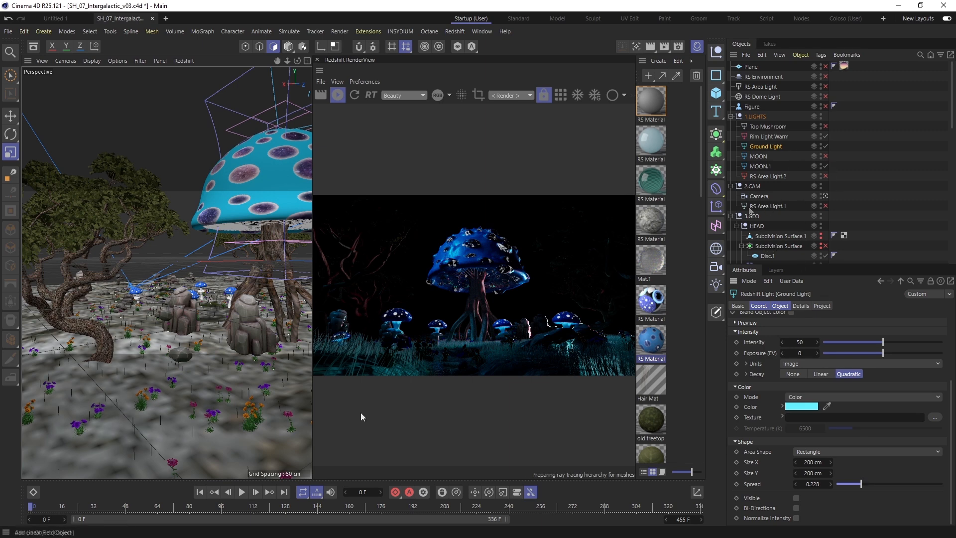
double_click(799, 342)
text(20)
key(Return)
Set the grass Hair object's hair count to 350000 and open the Hair Mat material.
scroll(862, 165, down, 5)
click(754, 150)
click(828, 304)
click(769, 339)
key(Delete)
text(3)
key(Return)
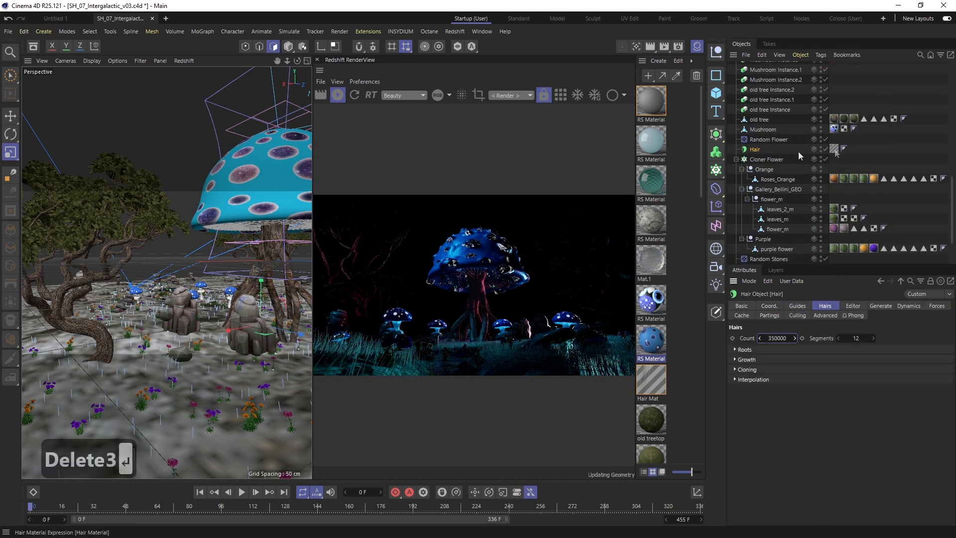
double_click(649, 381)
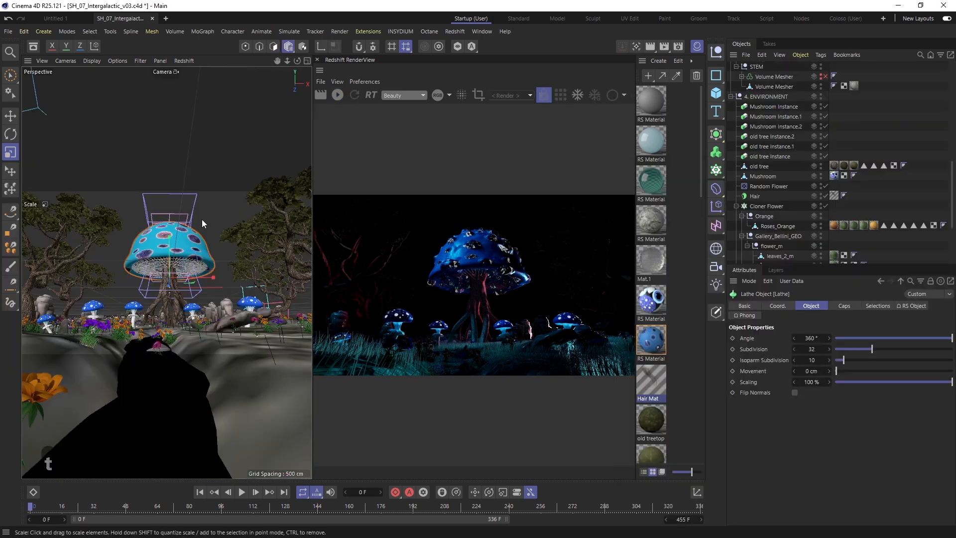
Adjust the scale of the small mushroom beside the giant stem and select the stem's Volume Mesher.
key(t)
drag(117, 330, 131, 335)
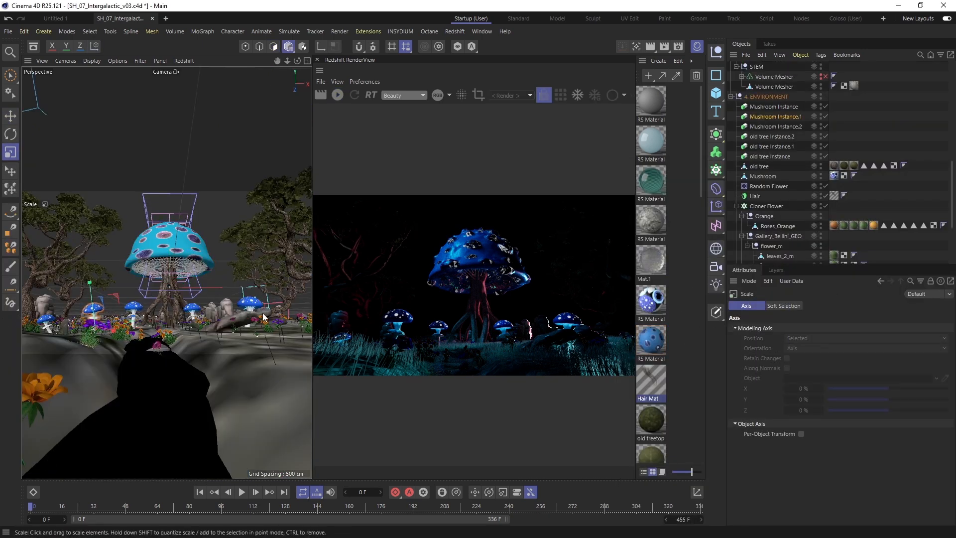
click(185, 280)
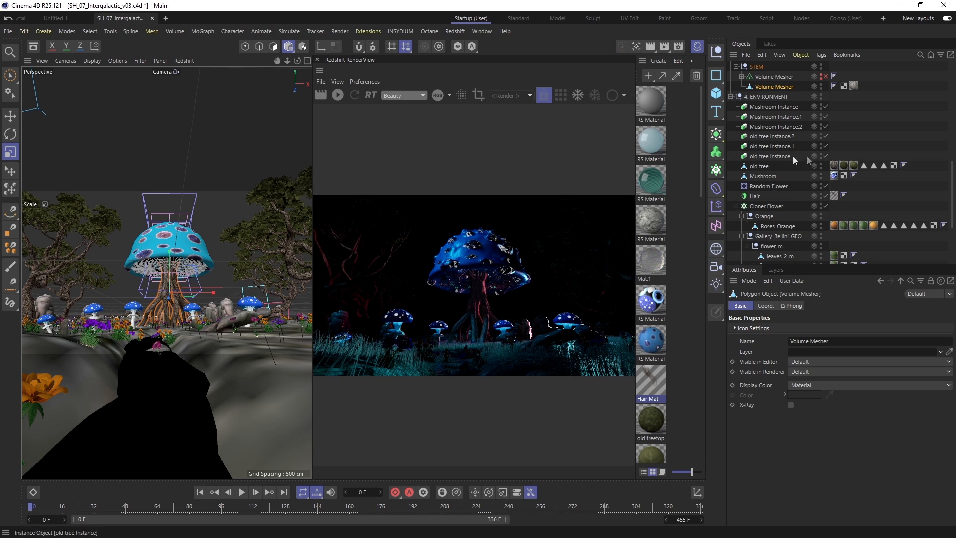
Duplicate RS Area Light.1 in the camera group and enable the copy.
scroll(807, 161, up, 10)
click(794, 206)
click(825, 206)
key(ctrl+c)
key(ctrl+v)
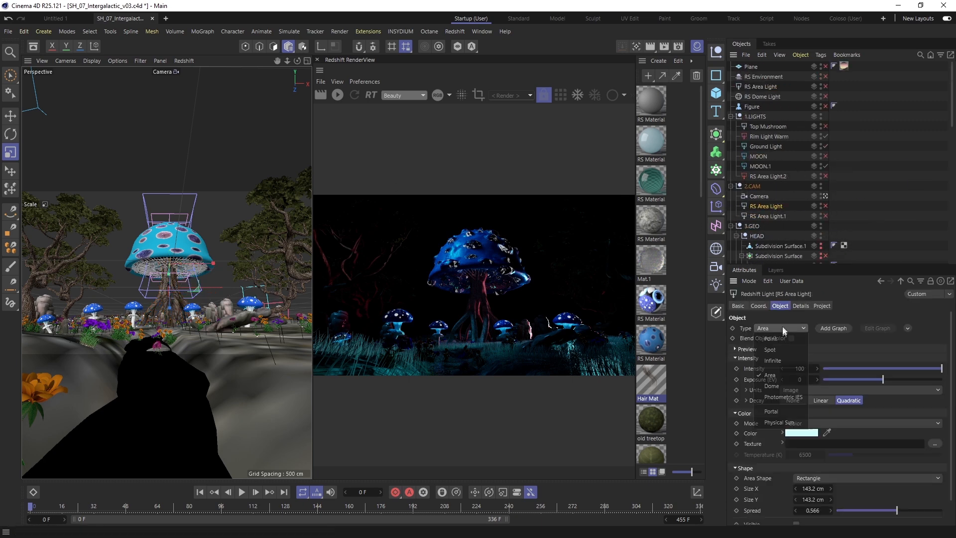
Change the copied light's type to Point and move a duplicate of it along X under the giant mushroom cap.
click(780, 328)
click(778, 346)
key(e)
drag(209, 264, 192, 260)
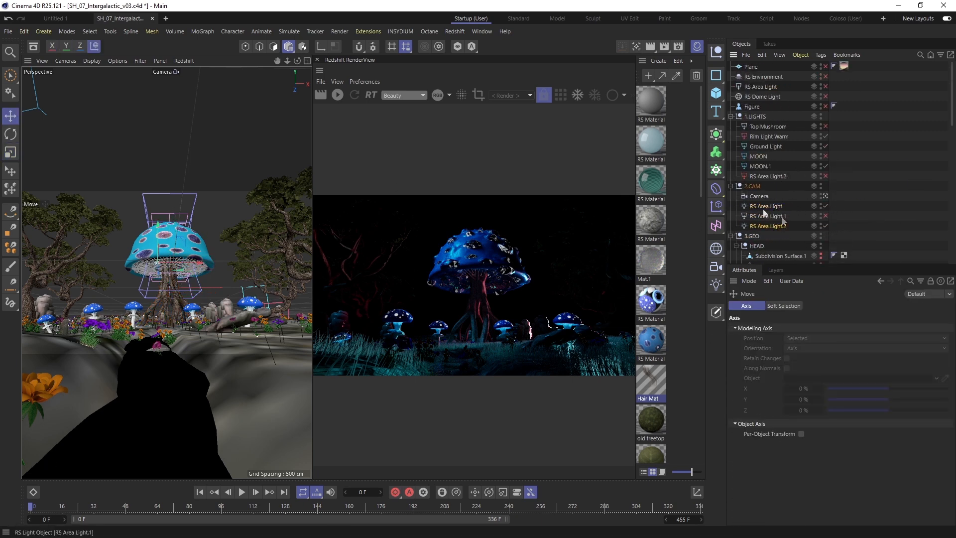
Set the colour of RS Area Light and RS Area Light.2 in the 2.CAM group to light cyan and their intensity to 1000.
click(781, 217)
click(802, 432)
click(727, 478)
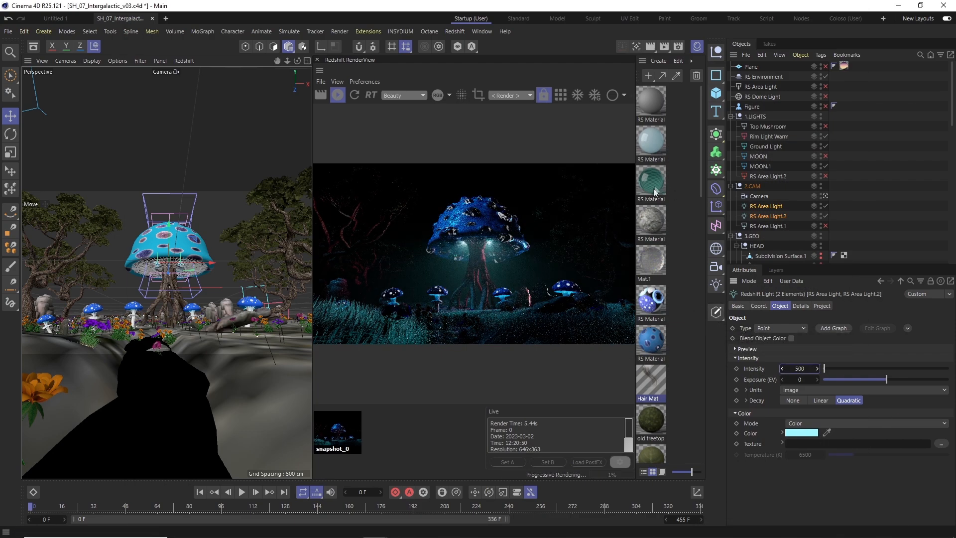
double_click(800, 368)
text(100)
key(Return)
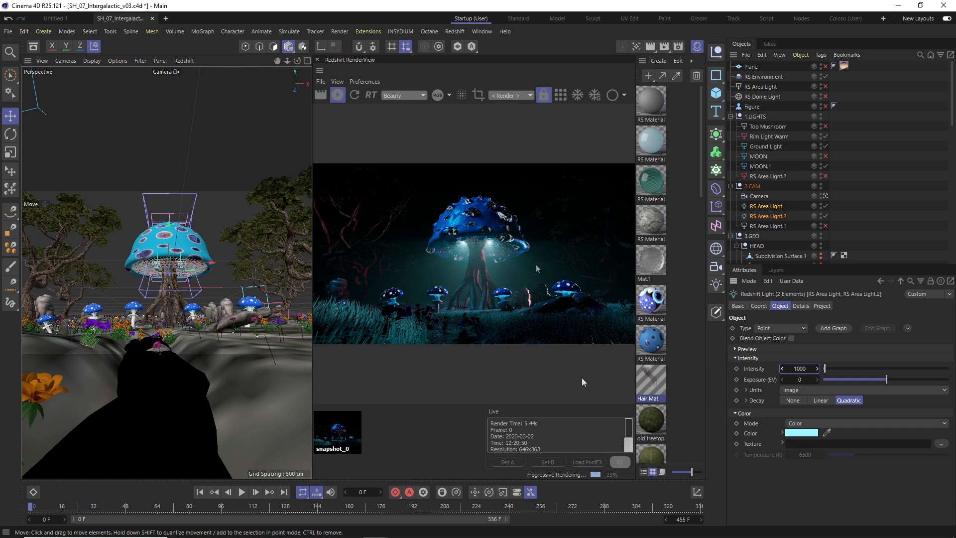
Duplicate Mushroom Instance.2 and place the copy in the foreground, left of the giant mushroom's trunk.
click(193, 298)
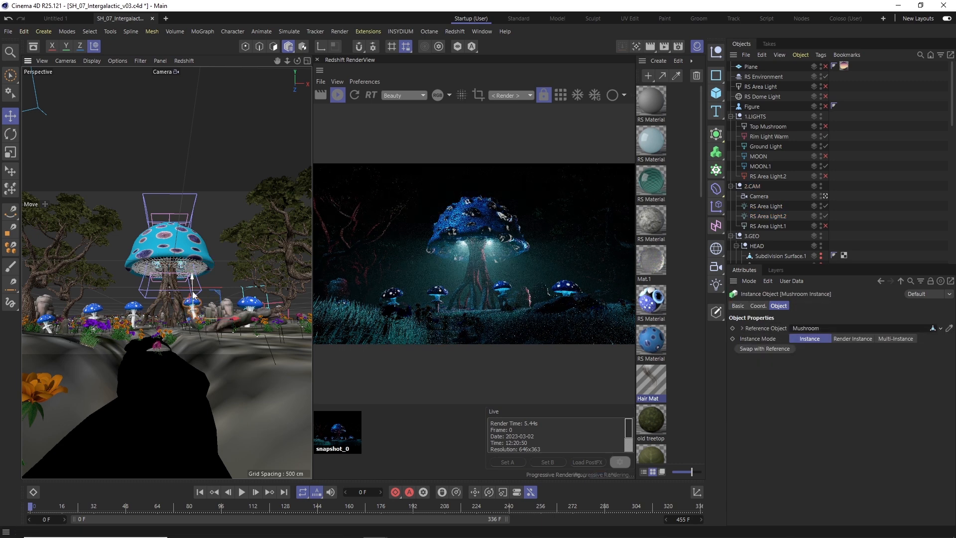
click(252, 303)
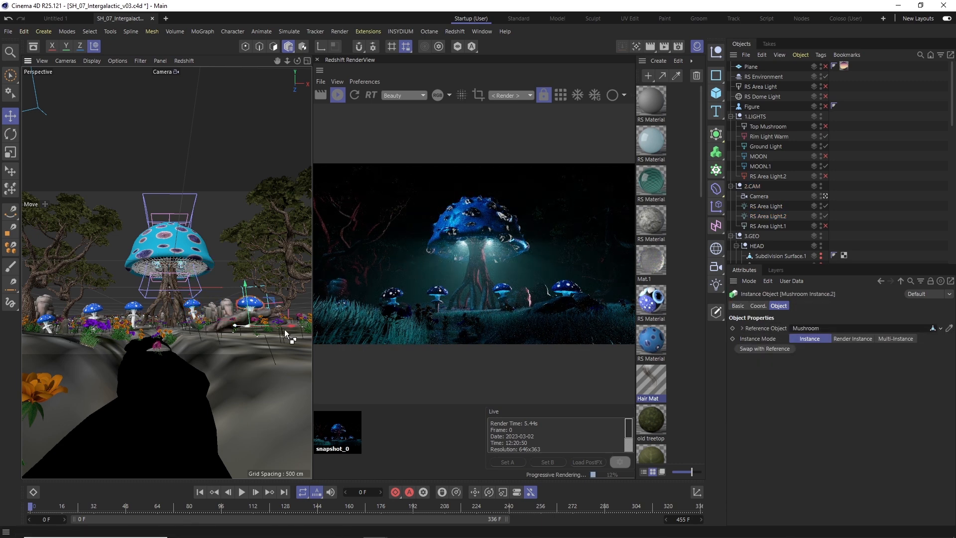
drag(295, 330, 232, 325)
key(r)
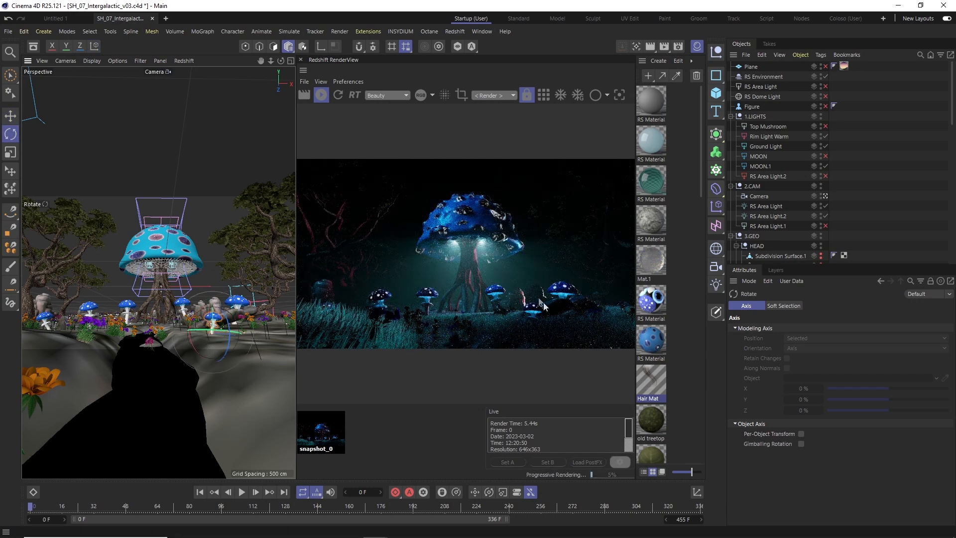
key(e)
drag(230, 330, 141, 348)
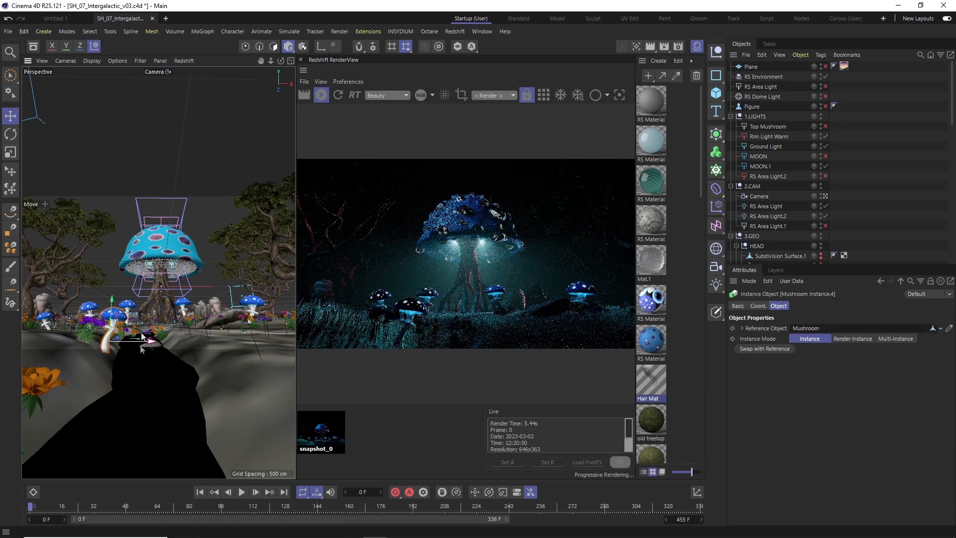
Scale down the copied foreground mushroom so it is smaller than its neighbours.
key(t)
drag(209, 293, 214, 294)
key(e)
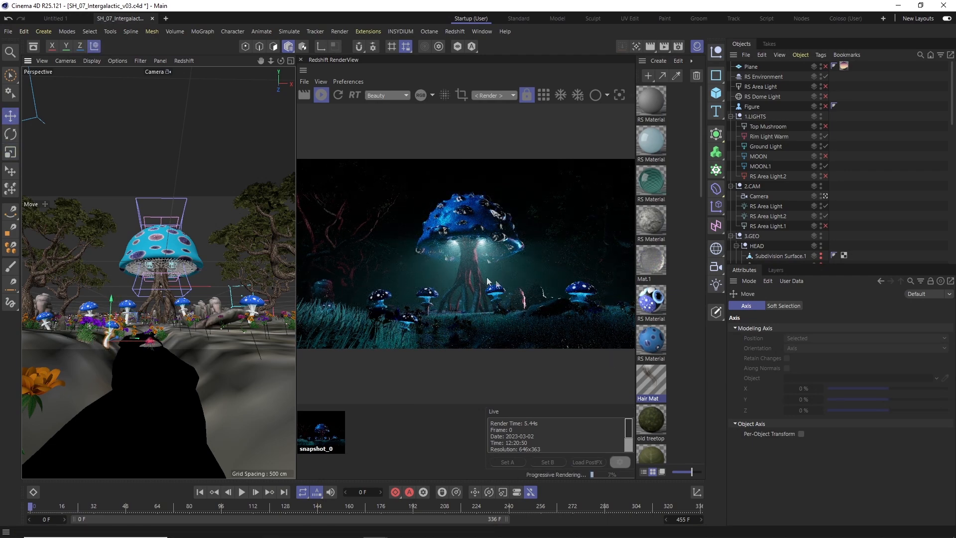
Set the Size Y of Rim Light Warm to 400 cm.
click(768, 137)
click(816, 499)
text(400)
key(Return)
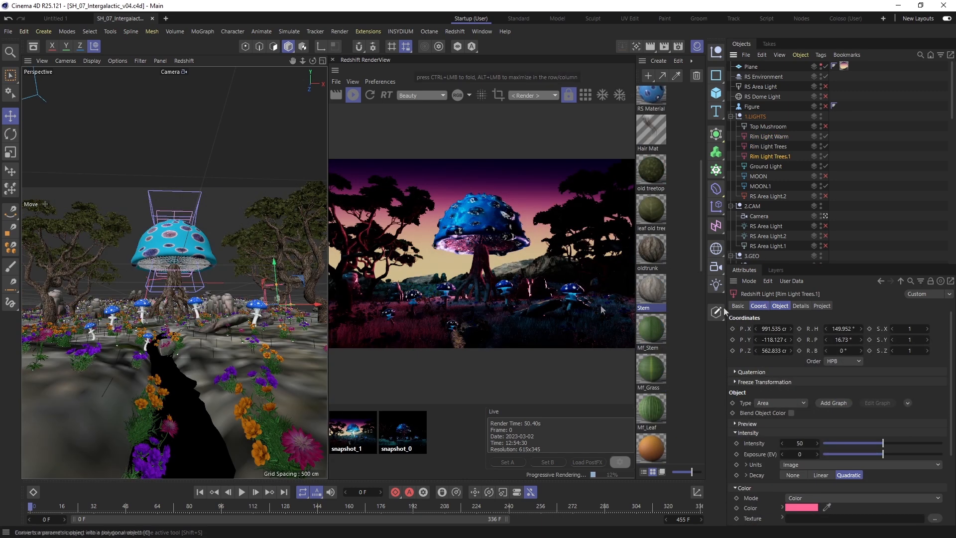
Disable Rim Light Trees.1 and toggle Rim Light Trees off and back on to compare their effect in the render.
click(825, 157)
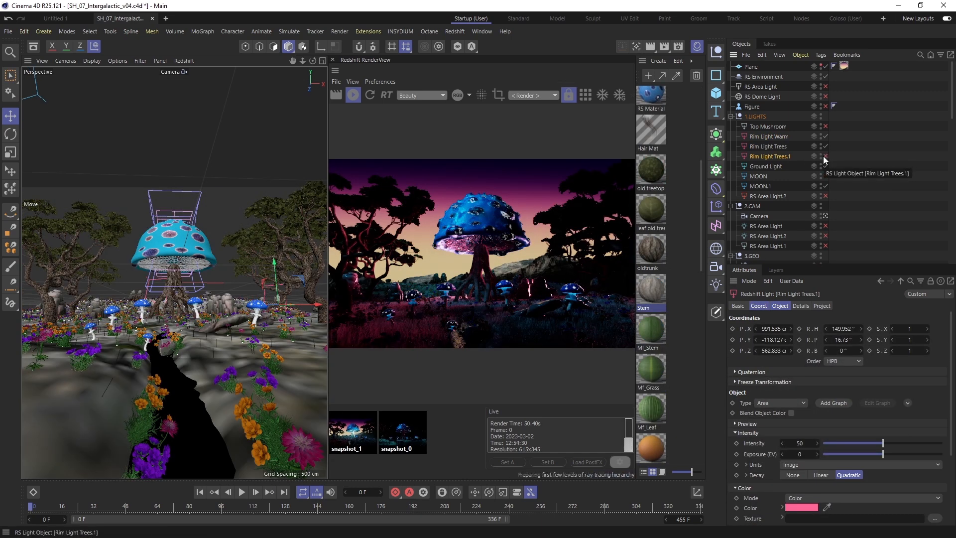
click(825, 147)
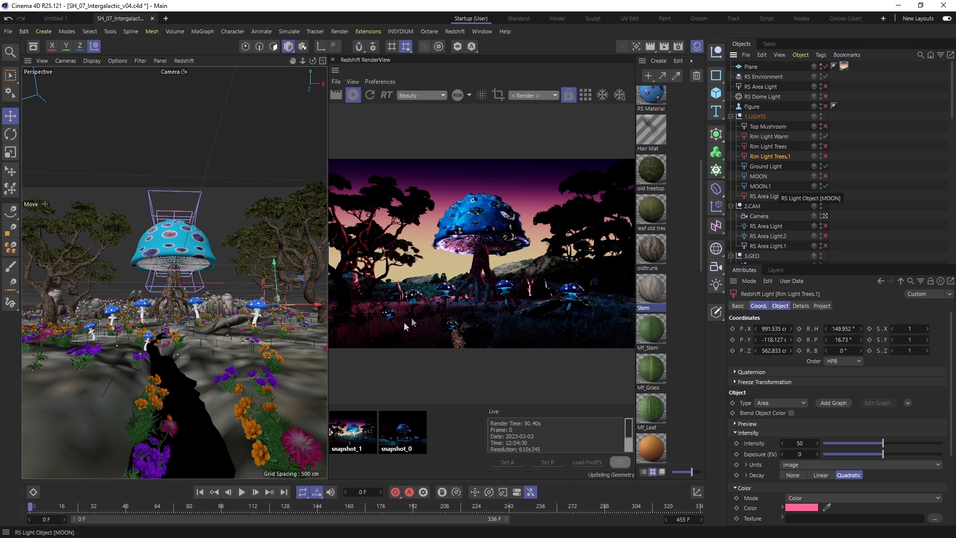
click(770, 149)
click(825, 146)
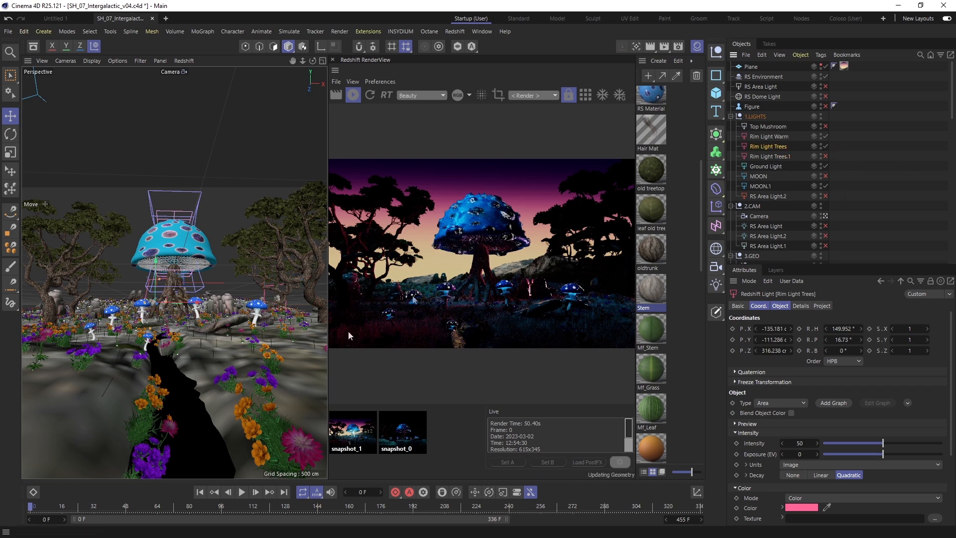
Set the spread of Rim Light Trees to about 0.547 and its intensity to 30.
scroll(910, 450, down, 4)
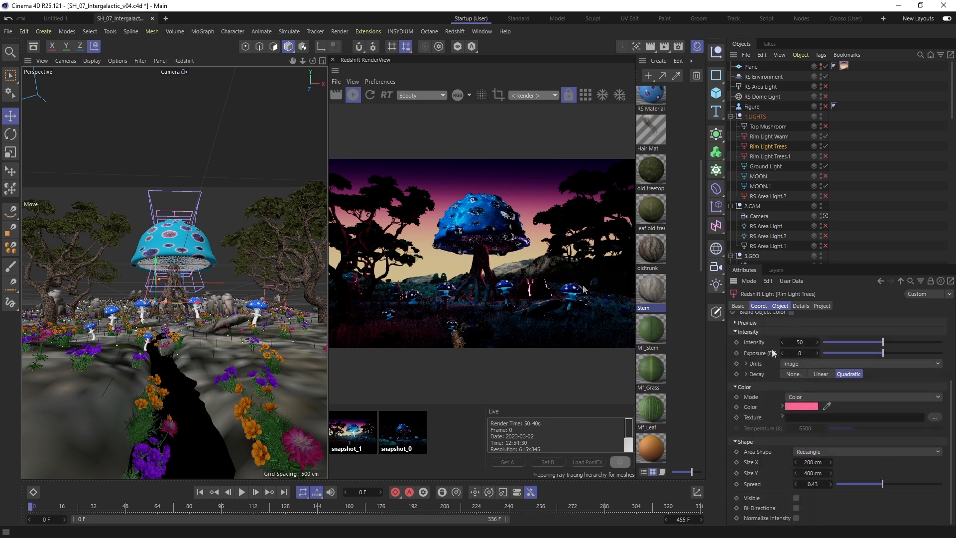
drag(879, 485, 894, 484)
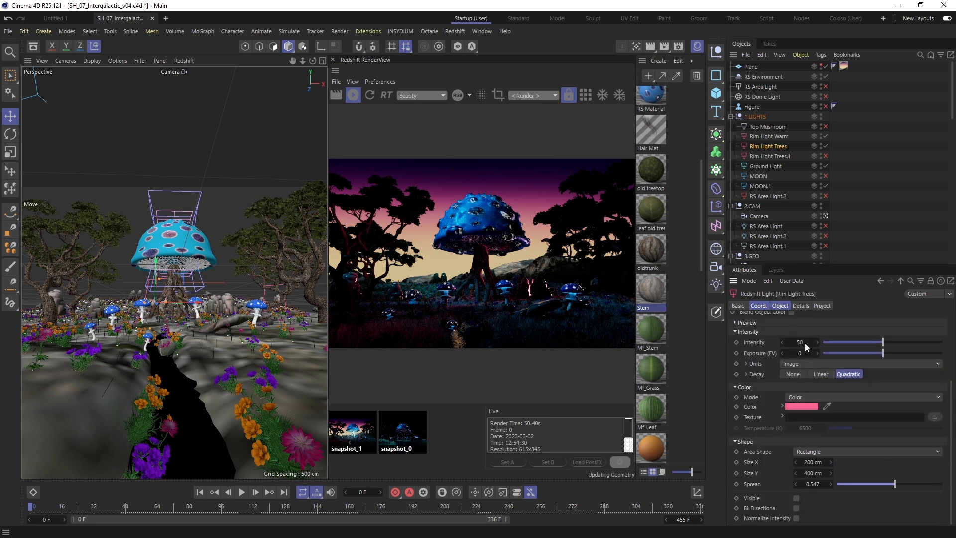
scroll(806, 347, up, 2)
click(812, 380)
text(30)
key(Return)
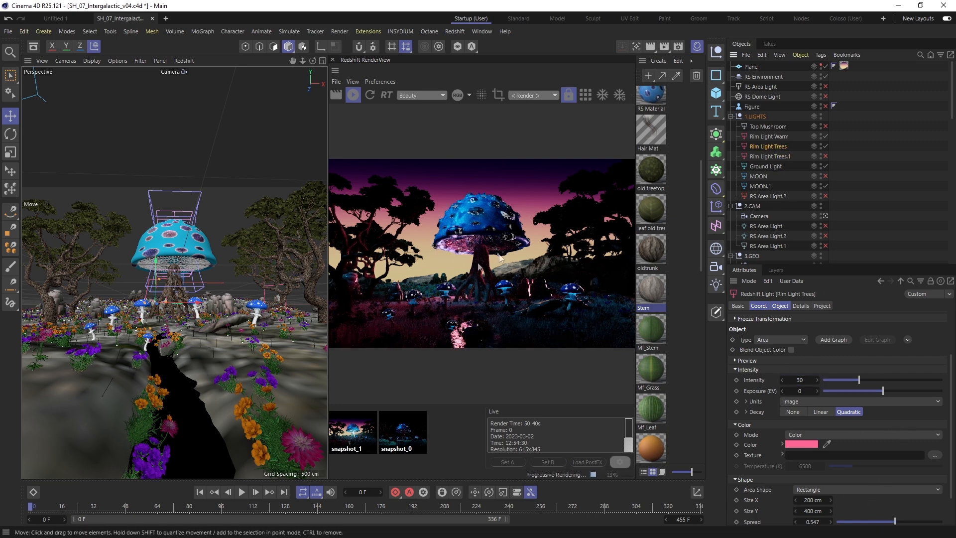
Duplicate Rim Light Trees, disable the copy and reselect the original light.
key(ctrl+c)
key(ctrl+v)
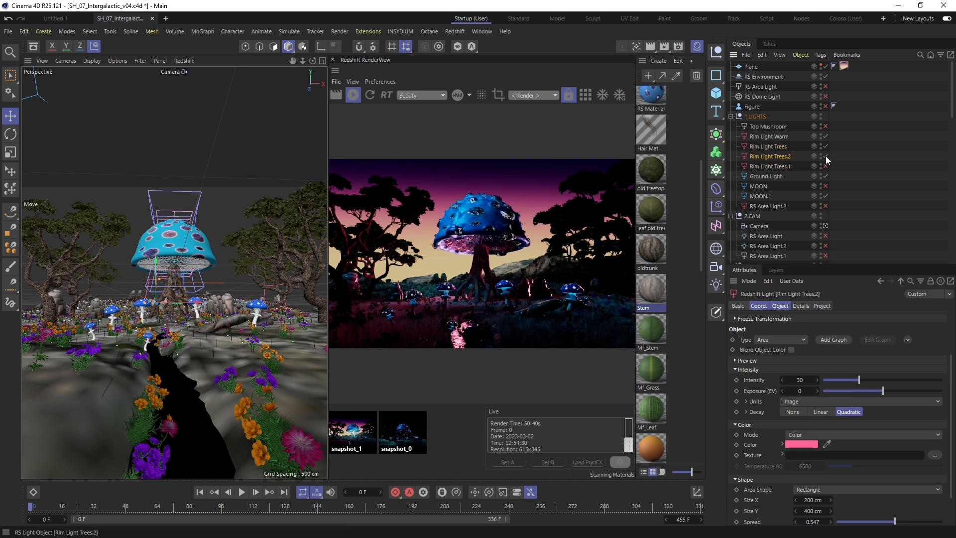
click(769, 147)
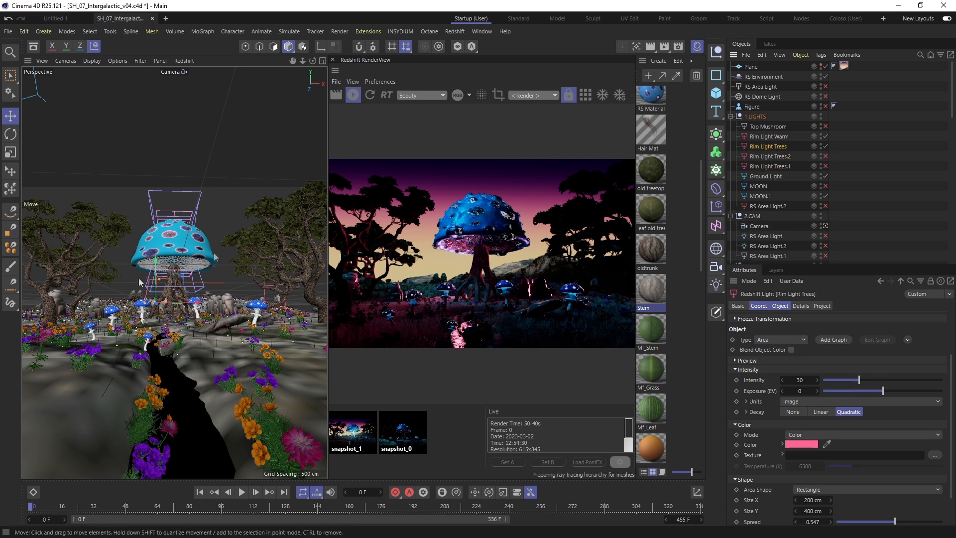
Widen Rim Light Trees to about 450 cm in Size X and set its intensity to 15.
double_click(800, 380)
text(15)
key(Return)
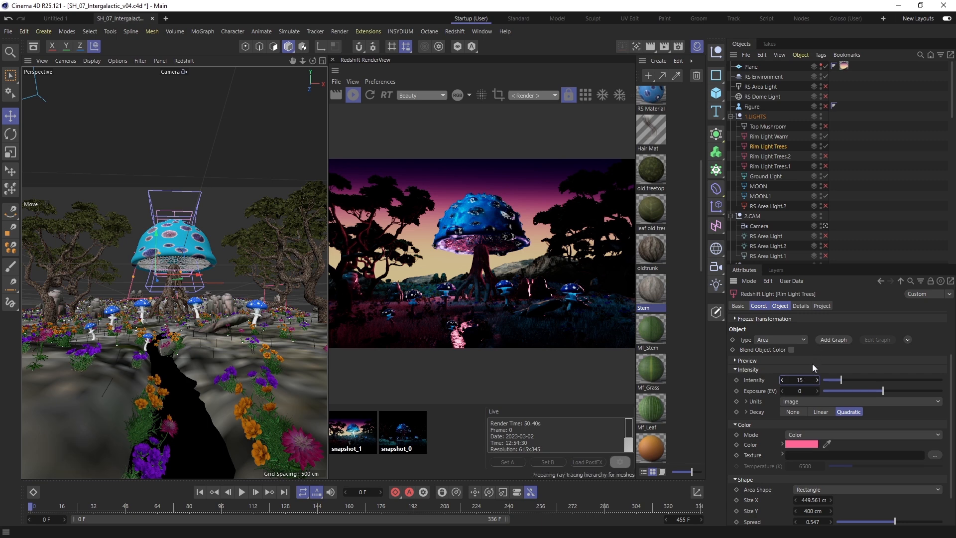
Shift Rim Light Trees slightly sideways in the viewport and set its intensity to 10.
scroll(761, 219, down, 2)
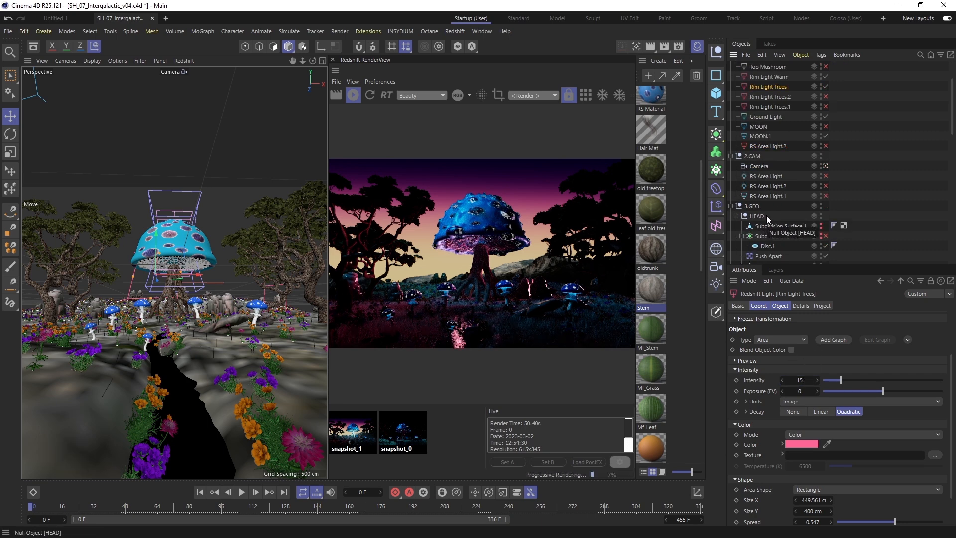
drag(194, 276, 149, 276)
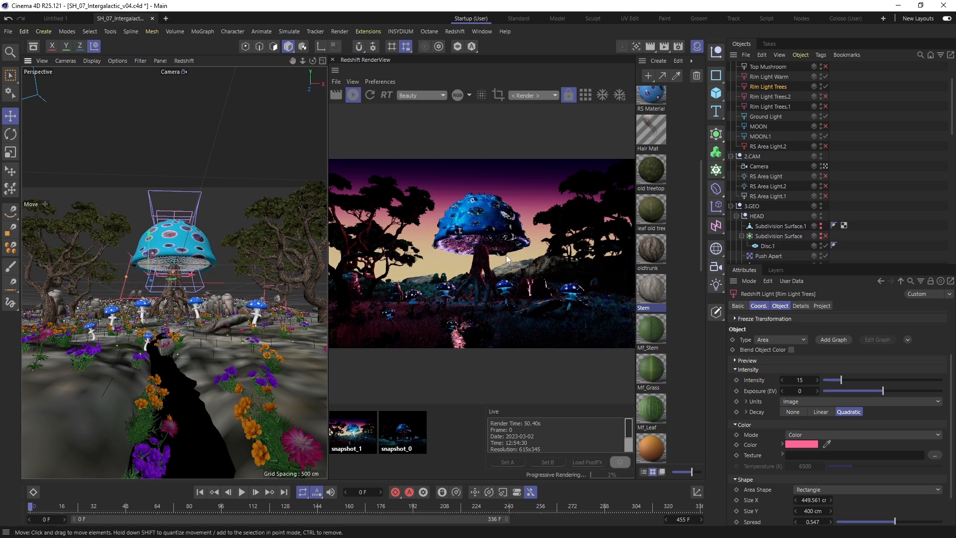
click(800, 380)
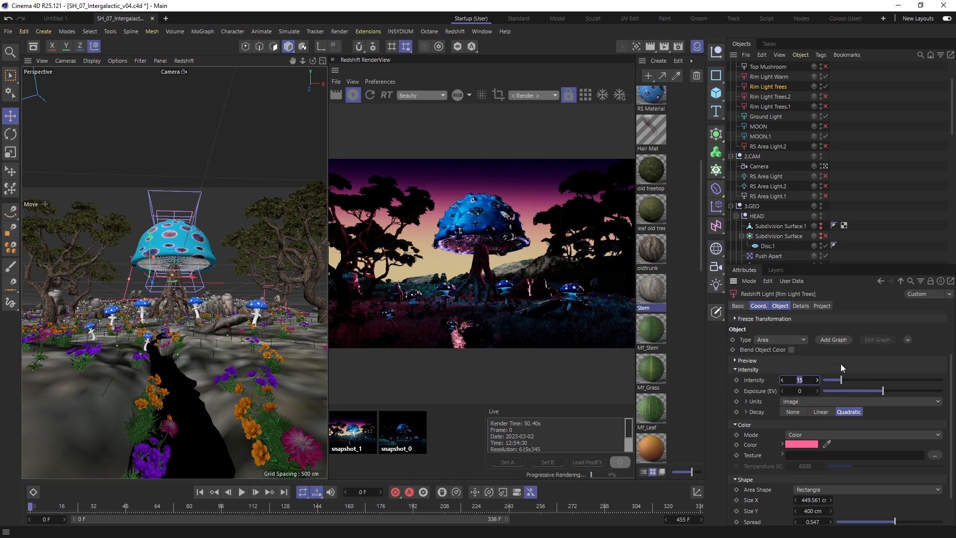
text(10)
key(Return)
click(755, 216)
key(r)
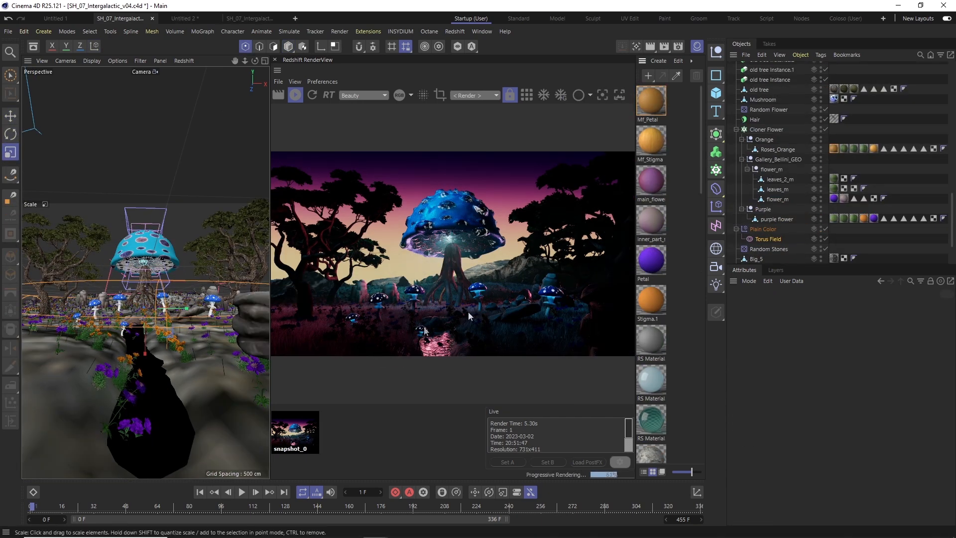
Replace the petal and stigma materials on the flower models, including flower_m and purple flower, with the orange Stigma.1 material.
click(657, 148)
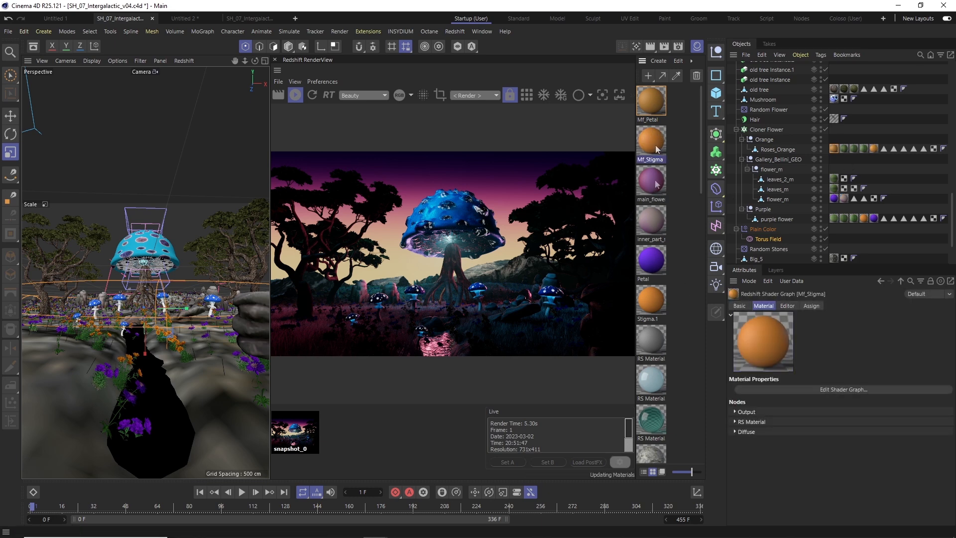
click(843, 390)
click(603, 300)
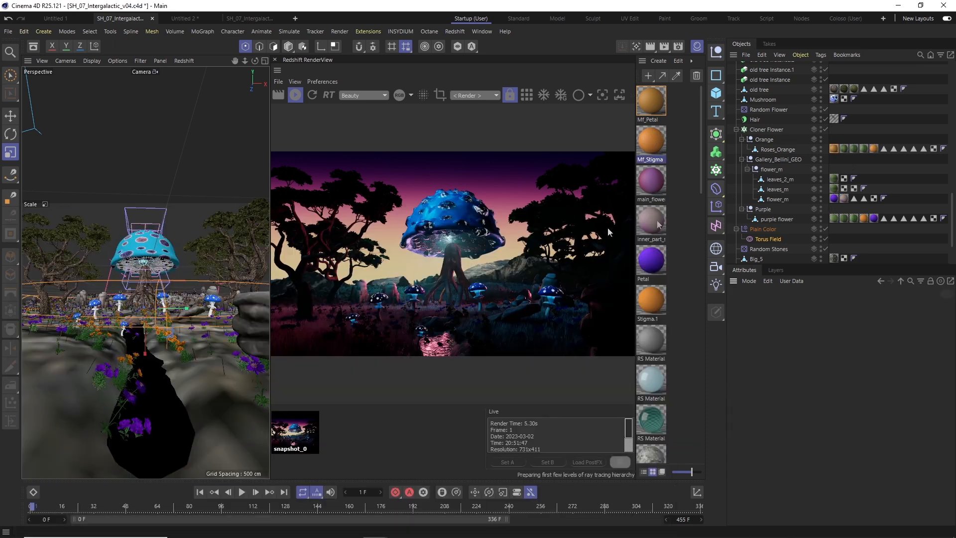
click(651, 299)
scroll(650, 249, down, 5)
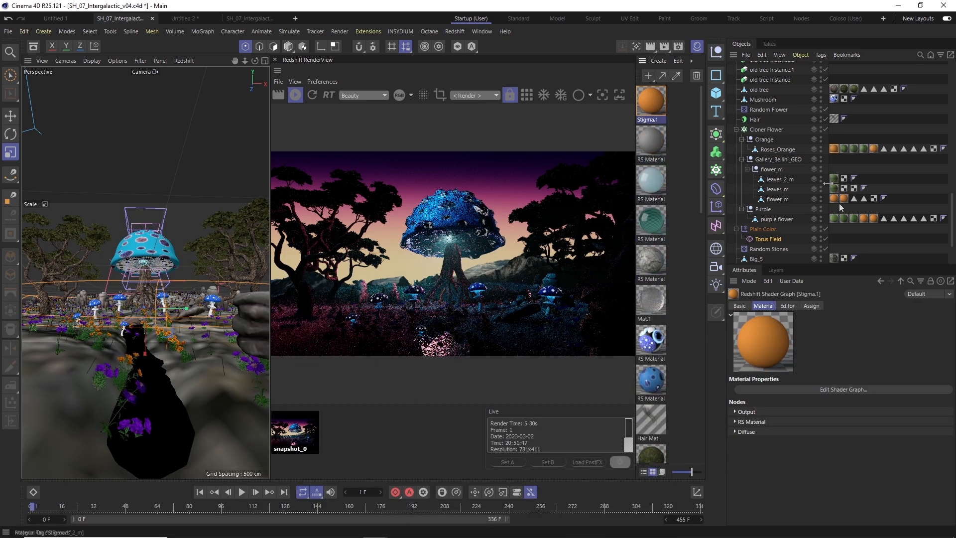
drag(651, 100, 873, 219)
click(864, 218)
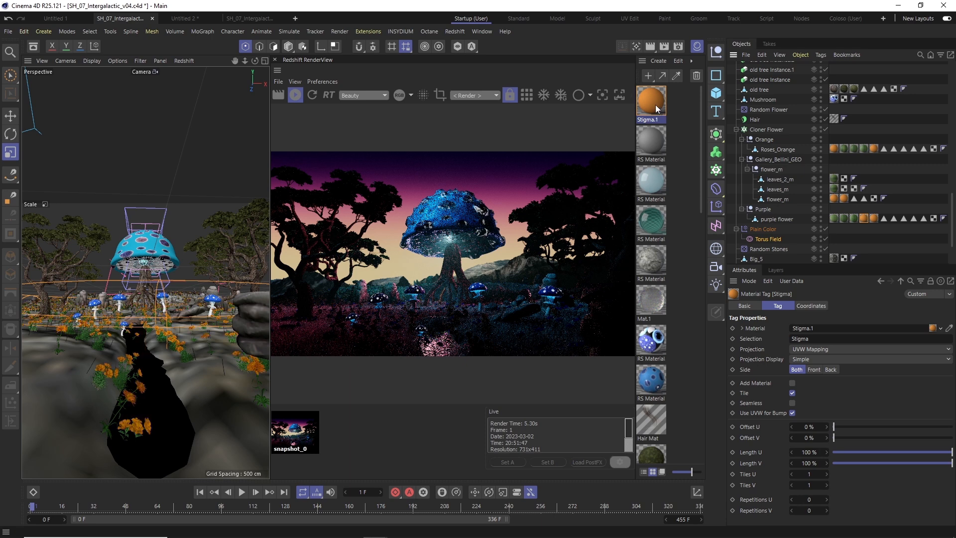
Open the shader graph of the Stigma.1 material and add a Color User Data node.
double_click(658, 109)
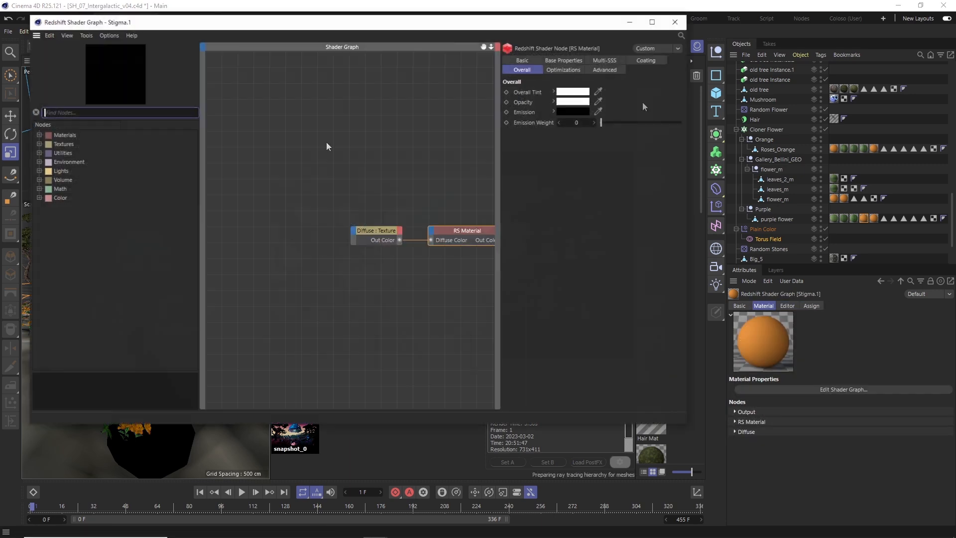
click(39, 153)
click(46, 180)
click(46, 171)
click(47, 260)
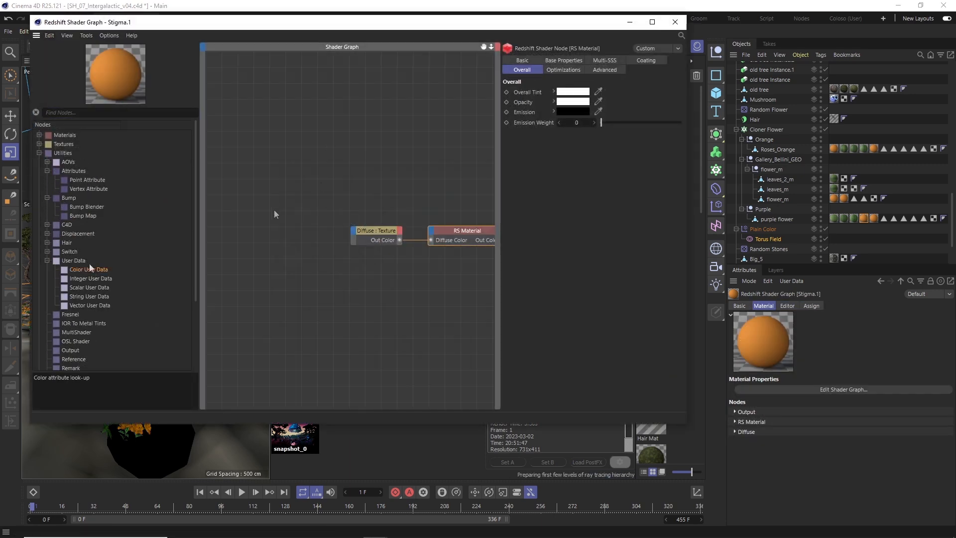
drag(89, 269, 238, 204)
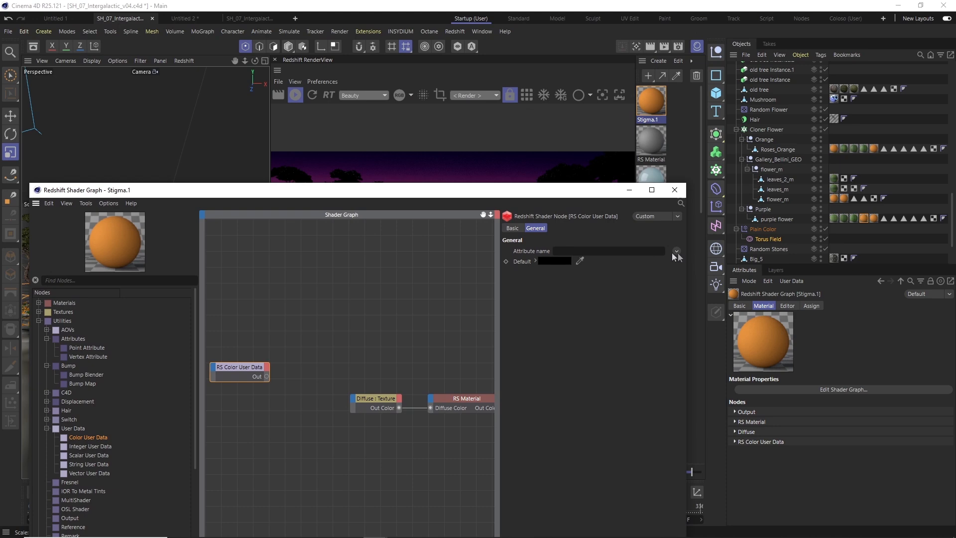
Set the Color User Data attribute to Geometry ID Color and connect the node's output to the RS Material.
click(676, 251)
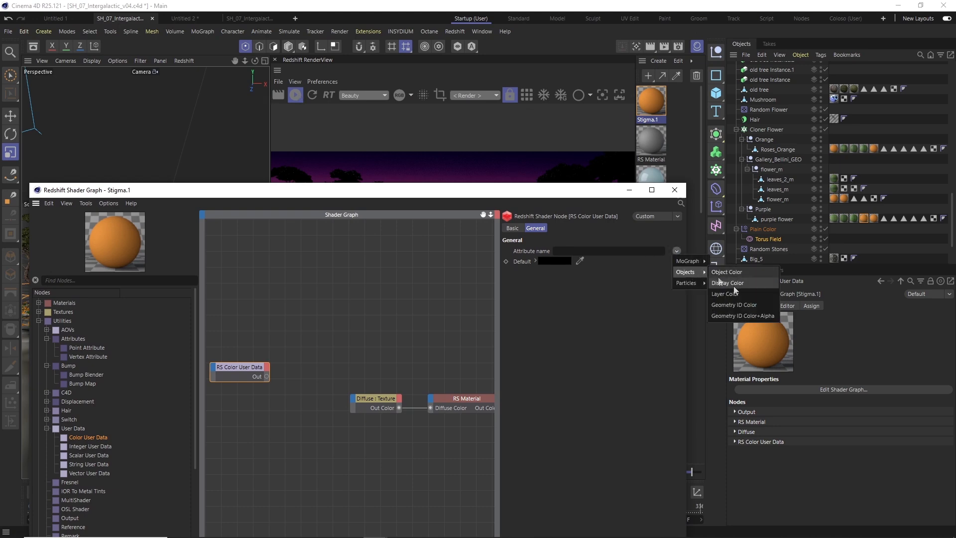
click(735, 306)
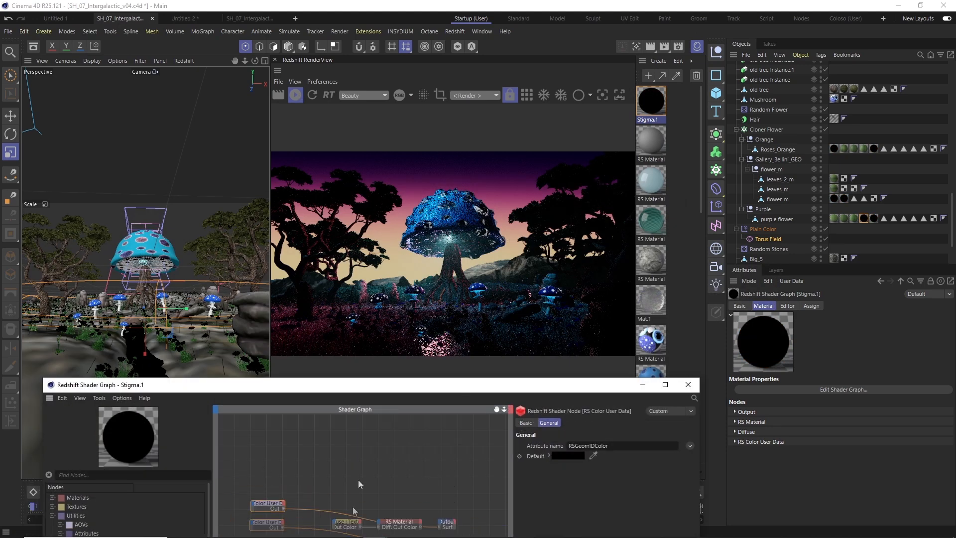
click(689, 445)
mouse_move(702, 468)
click(612, 485)
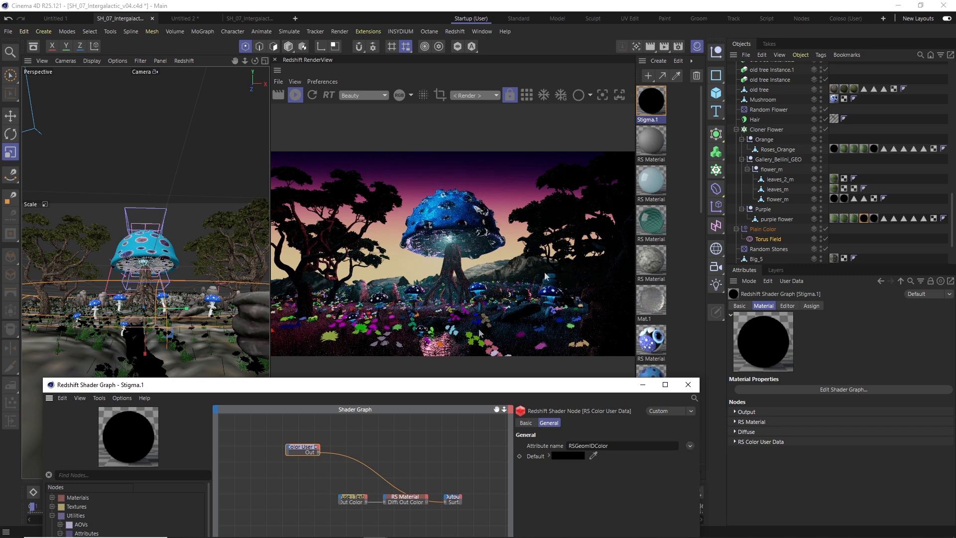
drag(302, 447, 288, 437)
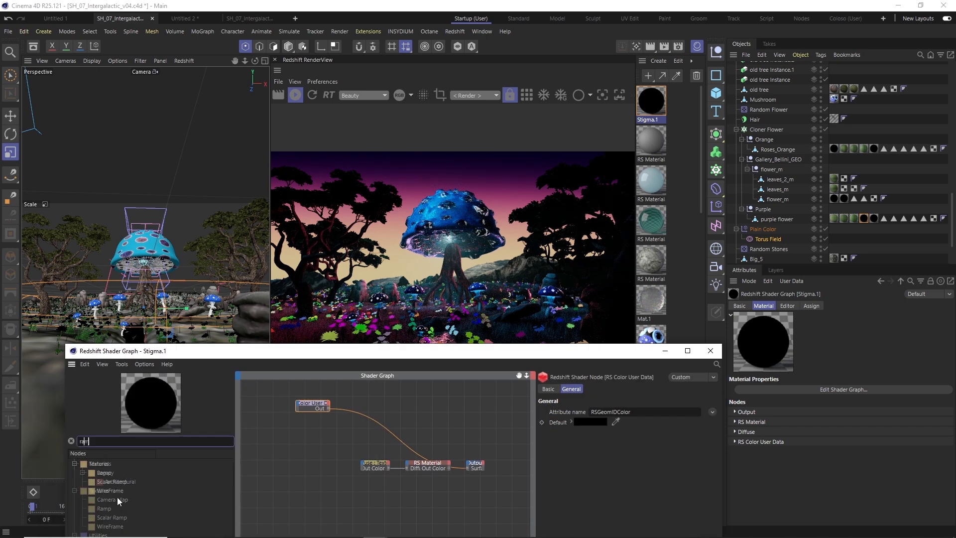
Add a Ramp texture node to the graph and, with the live render paused, set its first knot to blue.
drag(104, 473, 388, 402)
click(296, 98)
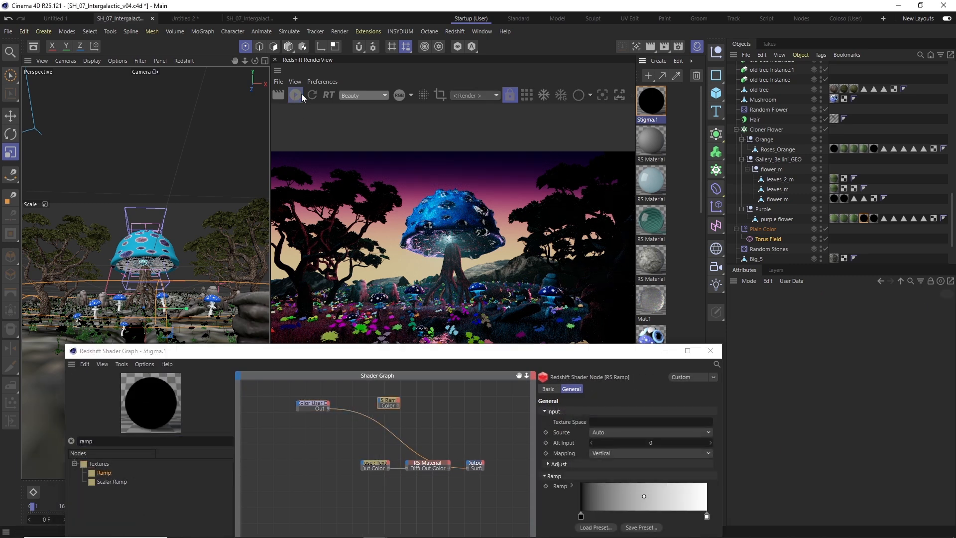
double_click(580, 516)
click(625, 489)
click(623, 500)
click(644, 511)
key(Return)
Add two middle knots to the ramp and colour them cyan and blue-purple.
click(617, 517)
double_click(617, 516)
click(644, 490)
key(Return)
double_click(659, 516)
click(707, 490)
key(Return)
Set the ramp's last knot to magenta.
double_click(706, 516)
drag(769, 491, 778, 491)
click(780, 500)
key(Return)
Route the Color User Data node through the Ramp into the Output's surface input and restart the live render.
mouse_move(403, 407)
drag(328, 408, 467, 468)
click(434, 406)
click(295, 95)
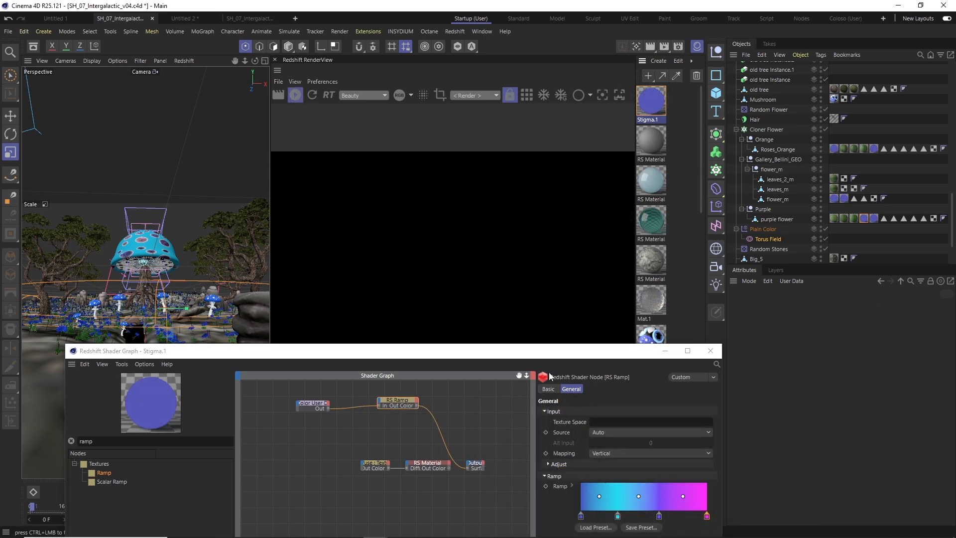
Remove the ramp's first blue knot and recolour the middle knot purple with hue 271°, saturation 65% and value 76%.
drag(555, 353, 506, 356)
click(296, 95)
mouse_move(578, 522)
mouse_down()
mouse_move(651, 521)
mouse_move(578, 523)
mouse_up()
drag(655, 523, 637, 523)
double_click(637, 522)
drag(684, 489, 698, 489)
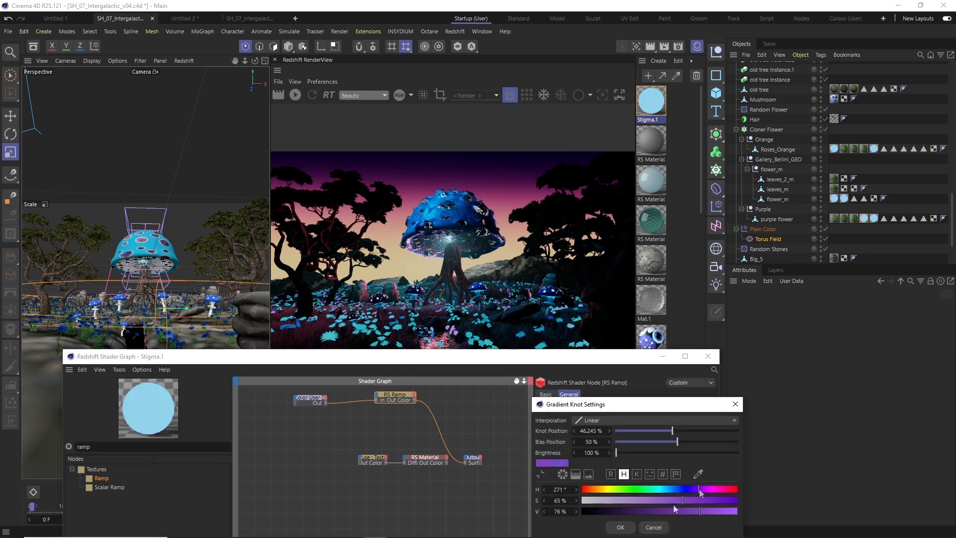
key(Return)
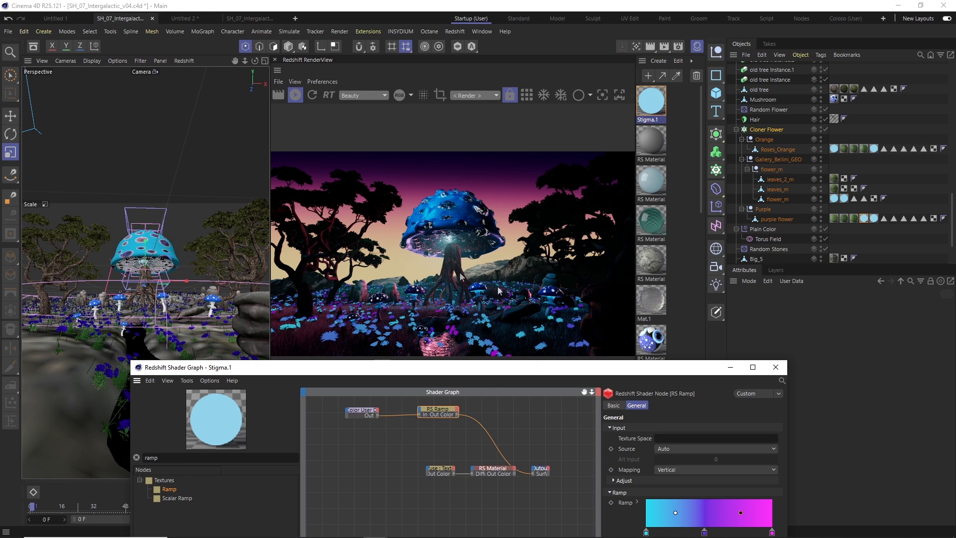
Add a Fresnel node with an IOR of 1.1 and feed it to the Output's surface in place of the Ramp.
click(136, 457)
text(f)
drag(171, 506, 375, 448)
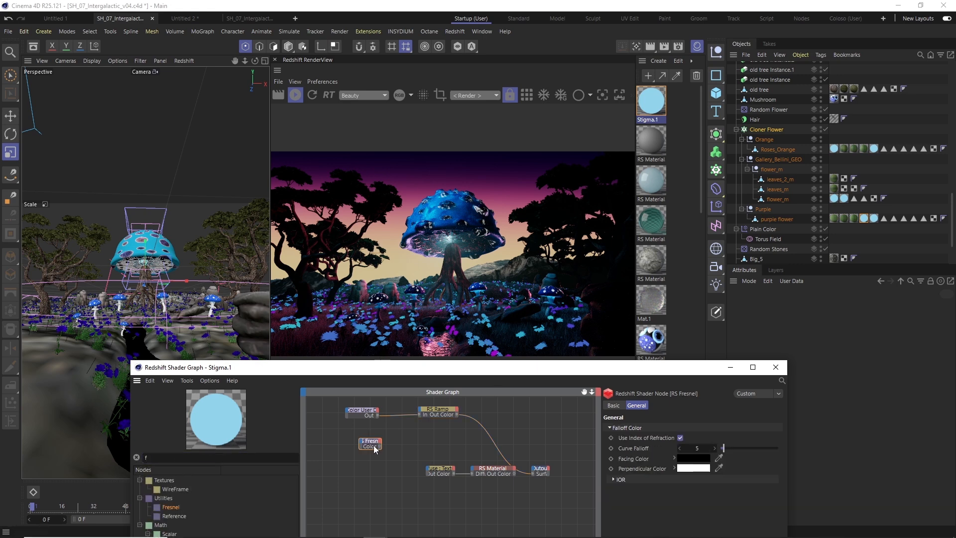
click(614, 479)
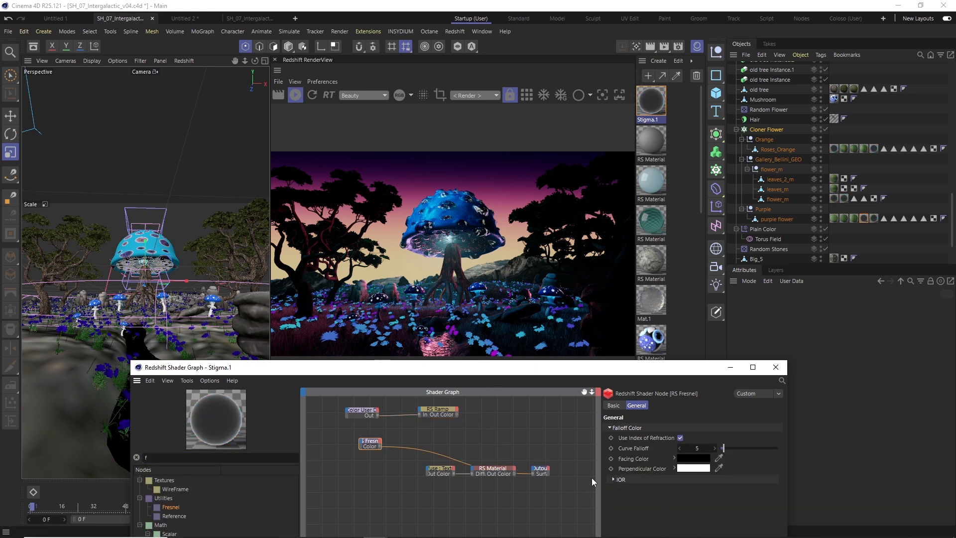
double_click(717, 490)
text(1.1)
key(Return)
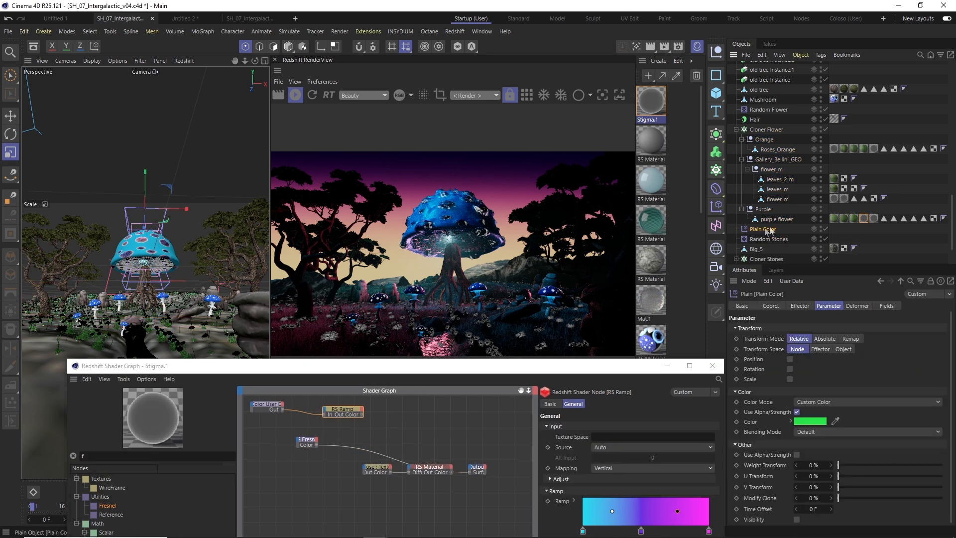
Delete the Plain Color effector and add a Color Layer node to the shader graph with the live render paused.
key(Delete)
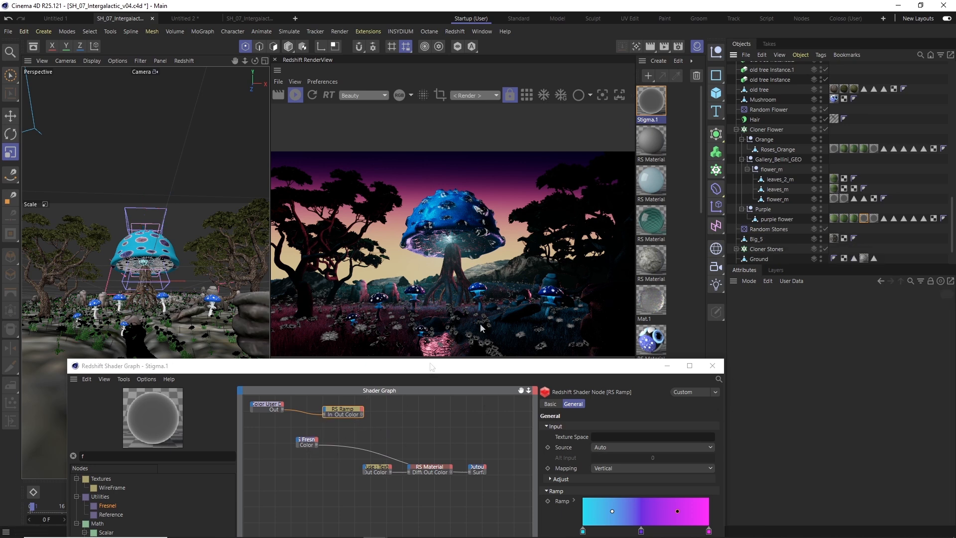
double_click(84, 456)
text(color la)
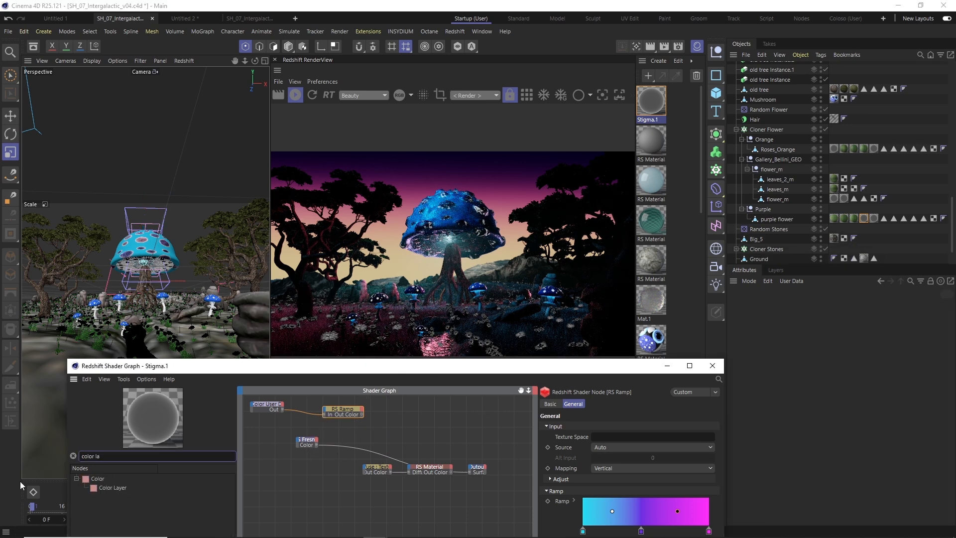
drag(112, 488, 408, 445)
click(295, 94)
Combine the Ramp as base colour and the Fresnel as Layer 1 colour in the Color Layer using Multiply, and send it to the Output.
drag(362, 414, 380, 428)
drag(317, 445, 470, 472)
click(422, 422)
double_click(379, 439)
click(647, 500)
click(646, 371)
click(295, 95)
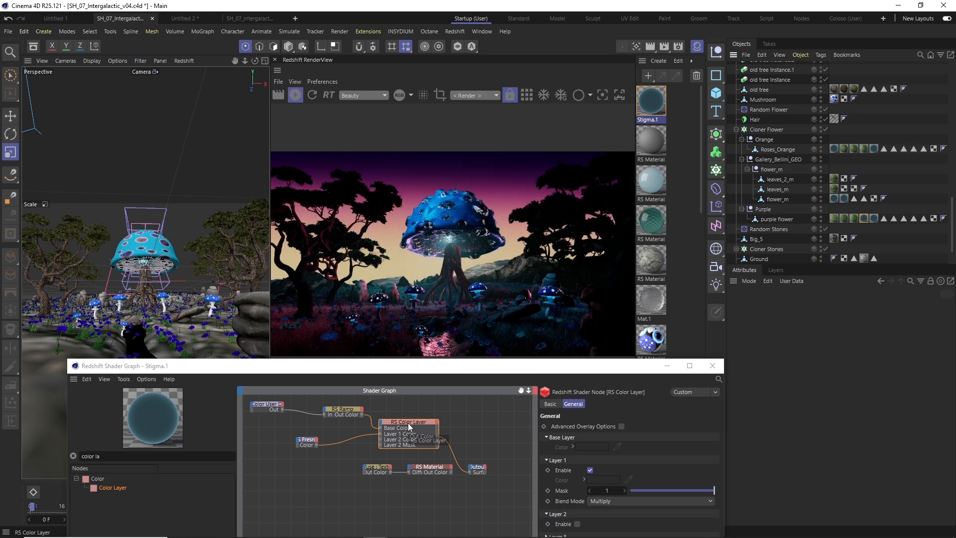
Insert a second Ramp node between the Fresnel and the Color Layer's Layer 1 Color input.
drag(409, 426, 421, 426)
drag(308, 444, 292, 443)
triple_click(134, 457)
text(ramp)
drag(106, 488, 393, 433)
click(377, 460)
click(341, 451)
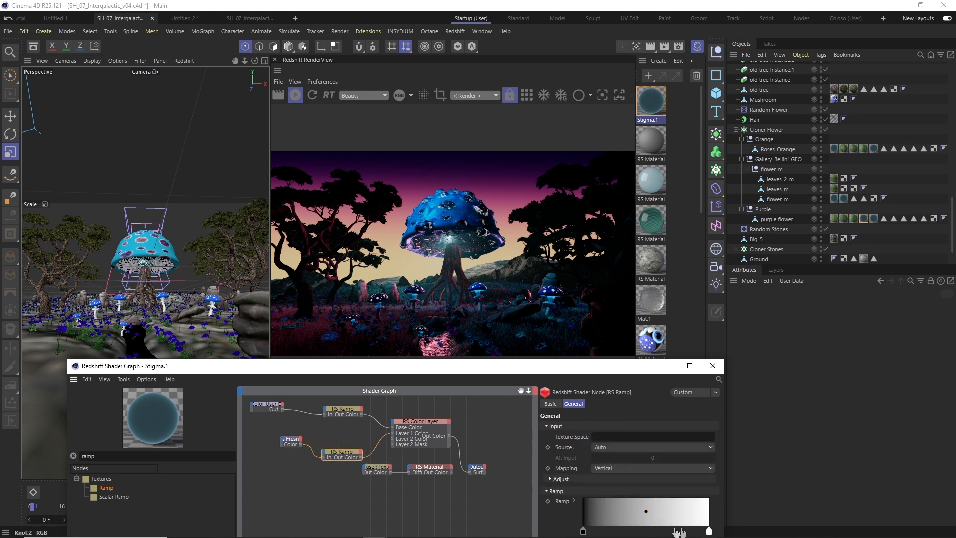
Add a Plain effector to the Cloner Flower object and pause the live render.
click(767, 130)
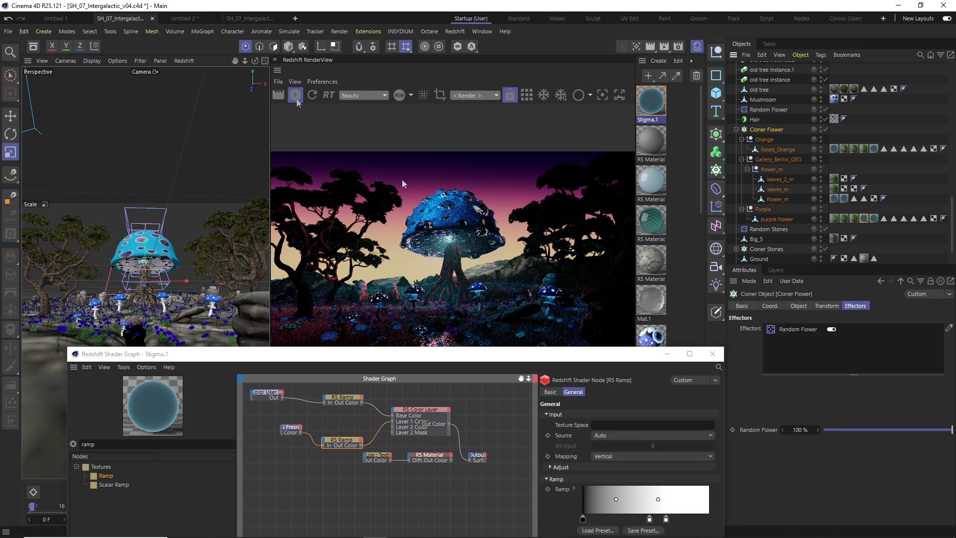
click(202, 31)
click(296, 64)
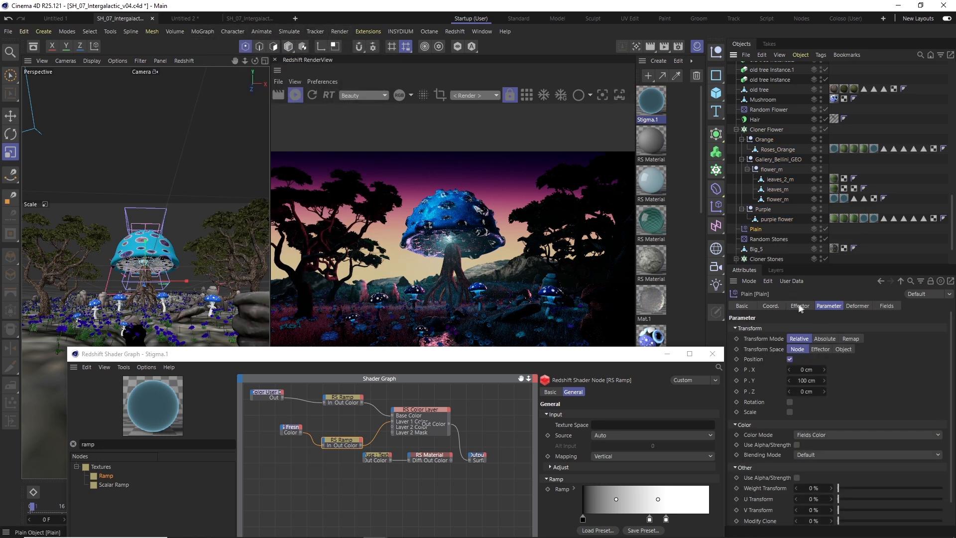
click(291, 93)
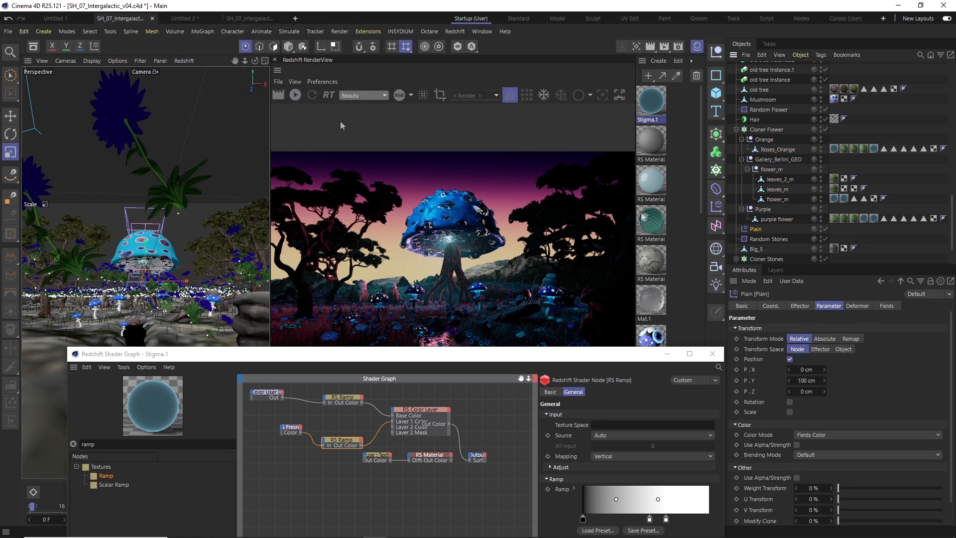
Add a Linear Field to the Plain effector's fields.
click(288, 47)
key(space)
drag(145, 243, 145, 182)
click(886, 305)
click(752, 404)
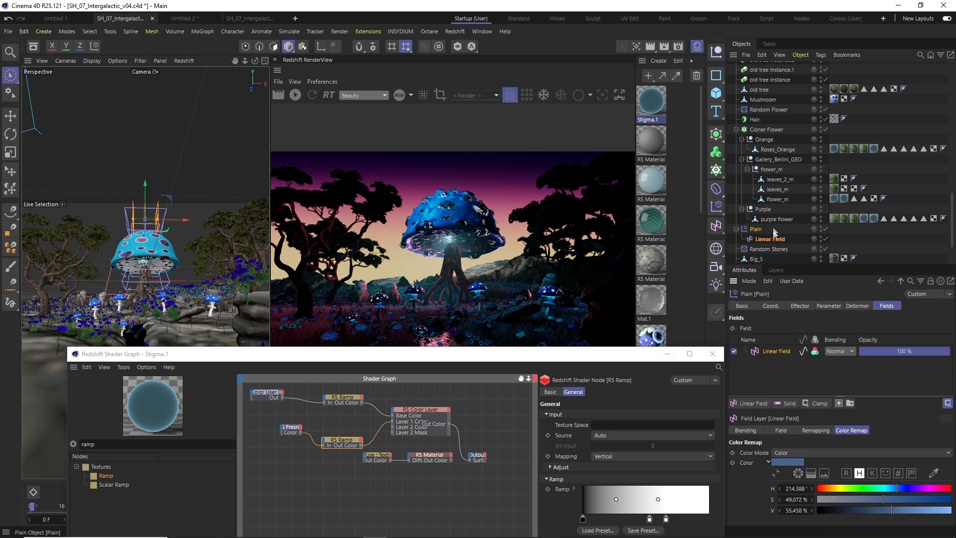
Set the Plain effector's Color Mode to Custom Color with white as the colour.
scroll(921, 199, down, 3)
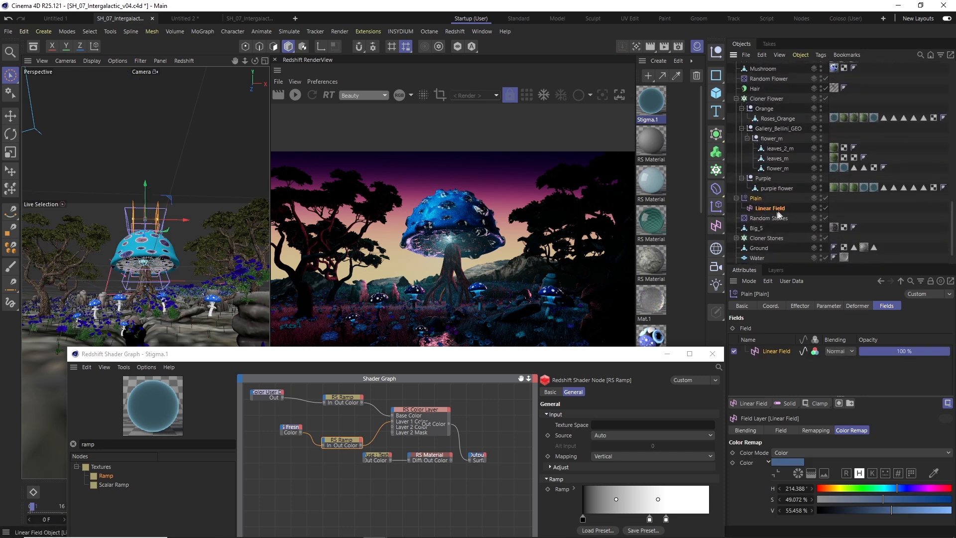
click(766, 238)
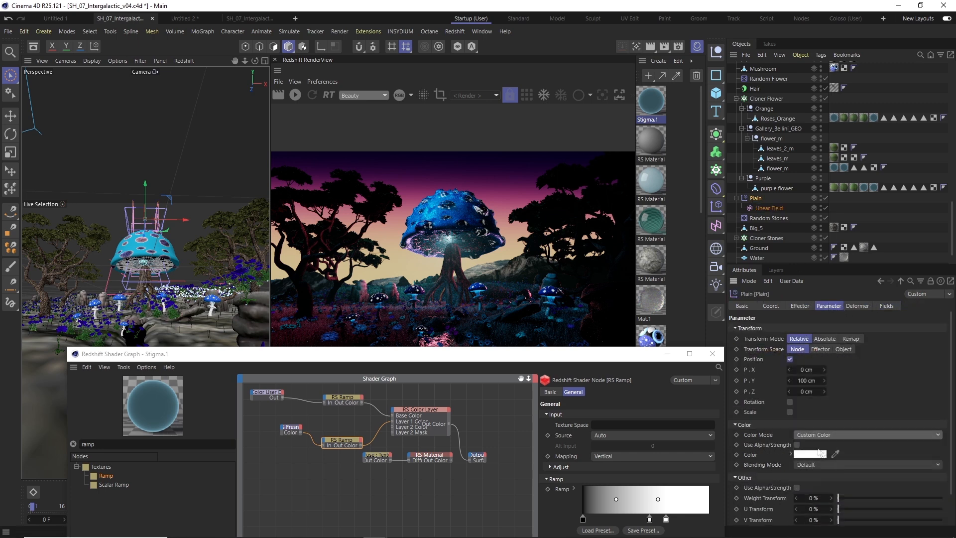
click(826, 306)
click(756, 198)
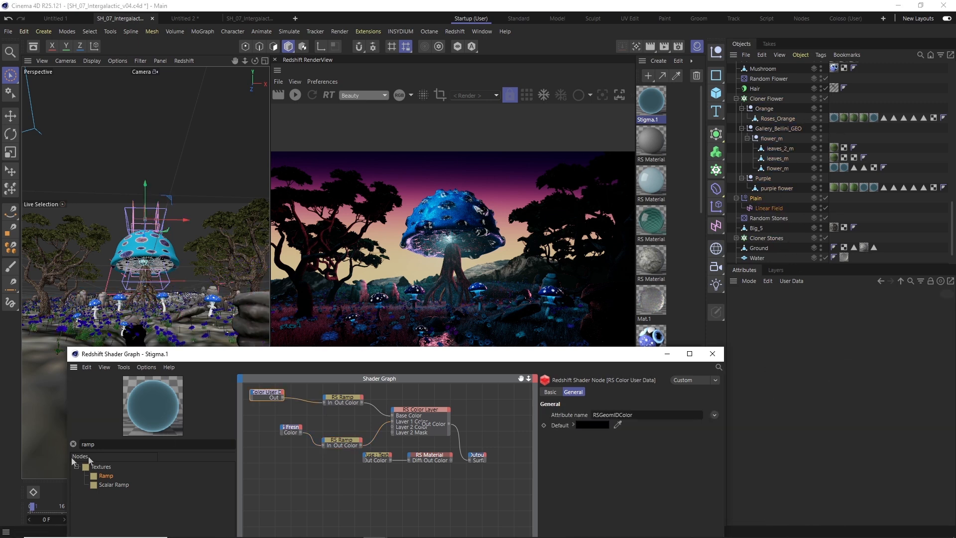
Add a second Color User Data node with the attribute RSMGColor, connect it to the Output's surface and restart the live render.
click(74, 444)
click(77, 484)
scroll(120, 496, down, 3)
drag(119, 516, 415, 442)
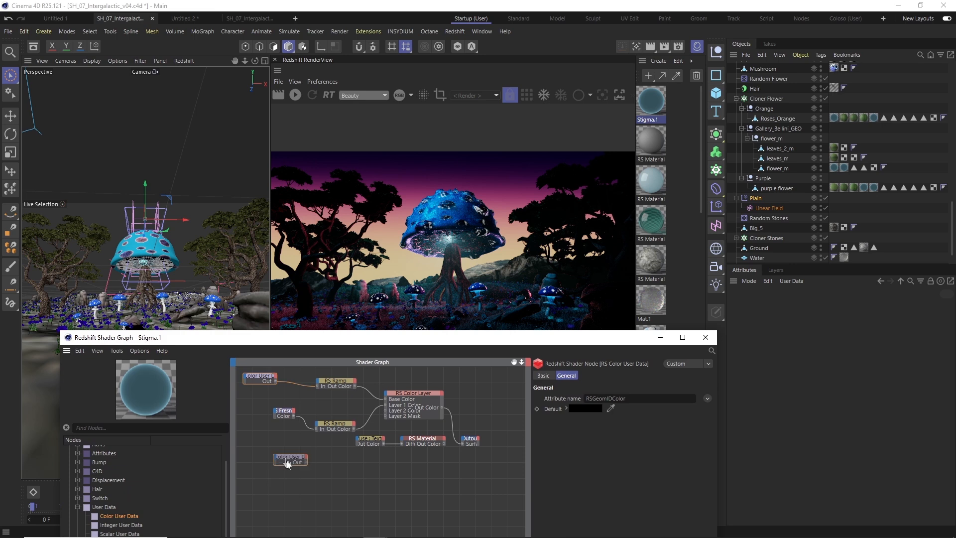
click(708, 398)
mouse_move(719, 408)
click(748, 410)
drag(444, 444, 463, 444)
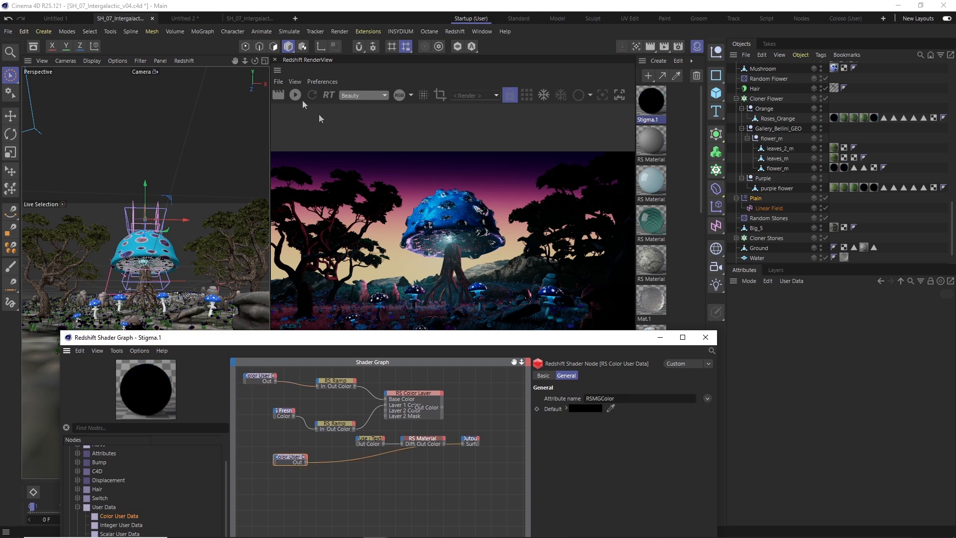
click(295, 94)
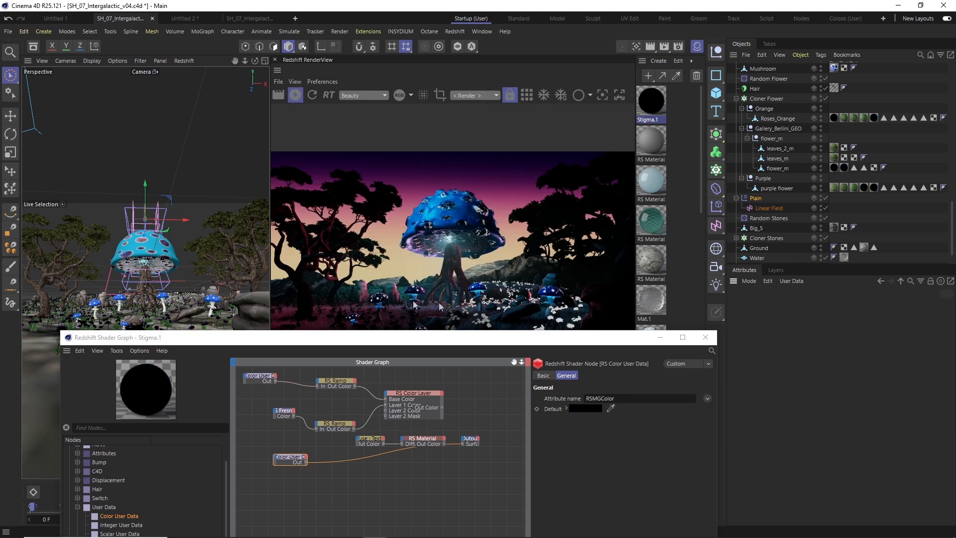
Tidy the shader graph layout and connect the Color Layer's output to the RS Material's Diffuse Color.
drag(336, 424, 320, 382)
drag(405, 393, 386, 392)
drag(368, 430, 487, 452)
click(438, 427)
drag(423, 438, 358, 447)
click(442, 449)
drag(421, 456, 392, 472)
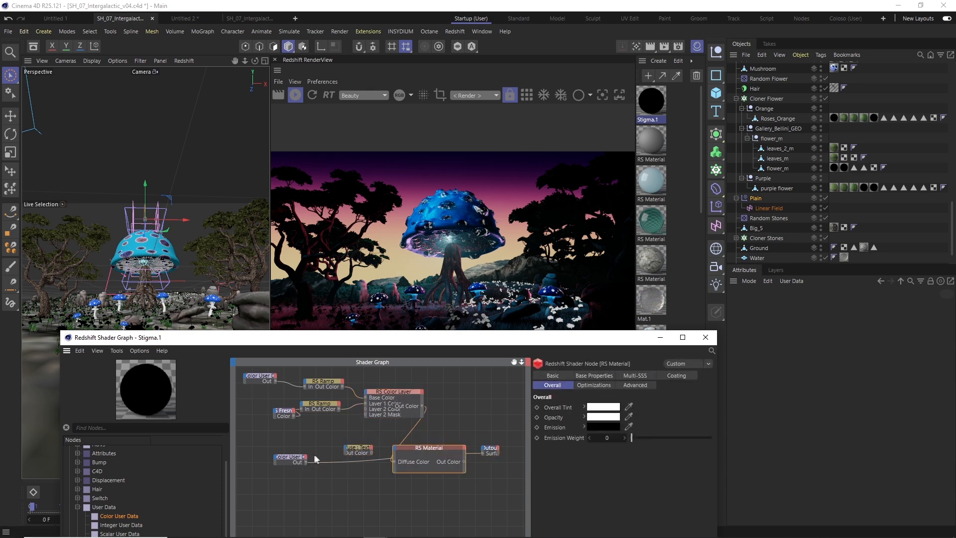
Add a second Color Layer node below the RS Material and widen the first Color Layer node.
click(396, 394)
drag(395, 386, 391, 390)
text(color lay)
key(Return)
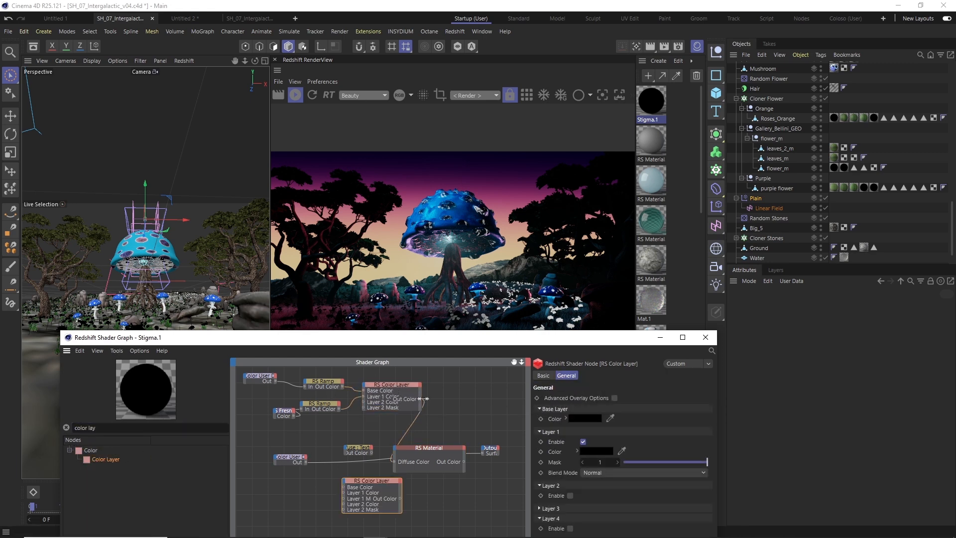
drag(421, 401, 496, 402)
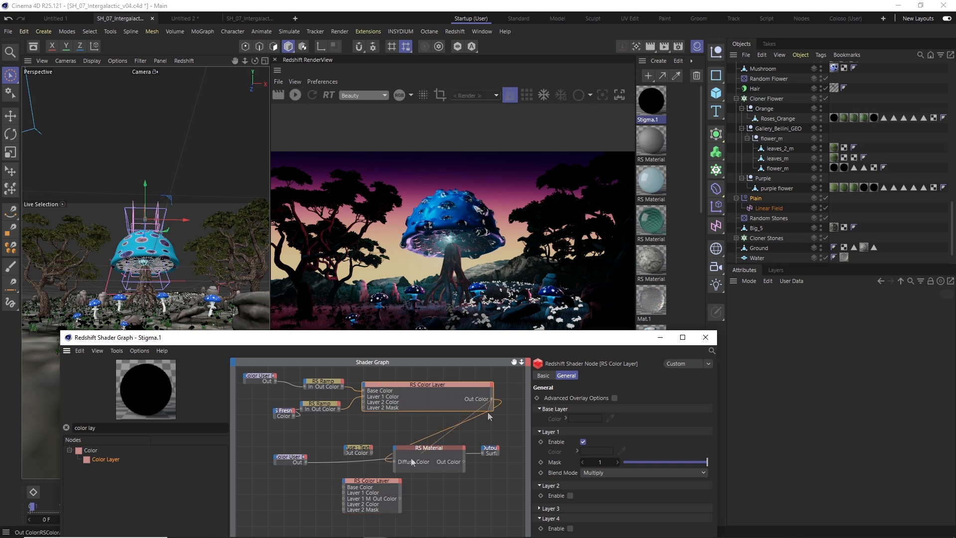
Feed the first Color Layer and the RSMGColor user data into the second Color Layer and adjust its Layer 1 blend mode.
drag(365, 500, 342, 499)
drag(288, 456, 321, 492)
click(608, 473)
click(607, 472)
Connect the second Color Layer to the RS Material's Emission Color, set Emission Weight to 5 and restart the live render.
drag(393, 447, 394, 448)
click(448, 433)
drag(667, 437, 661, 437)
click(295, 95)
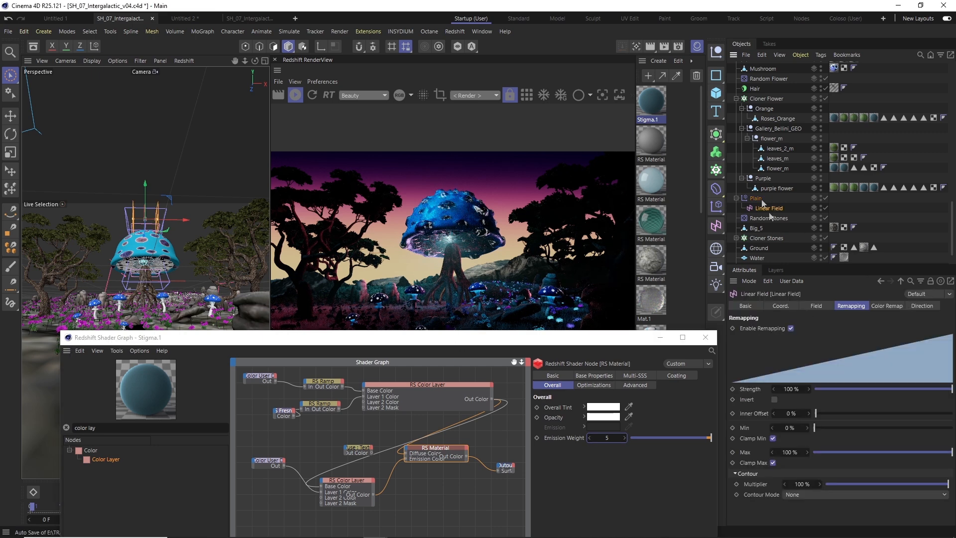
Replace the Plain effector's Linear Field with a Torus Field placed around the base of the giant mushroom.
click(776, 352)
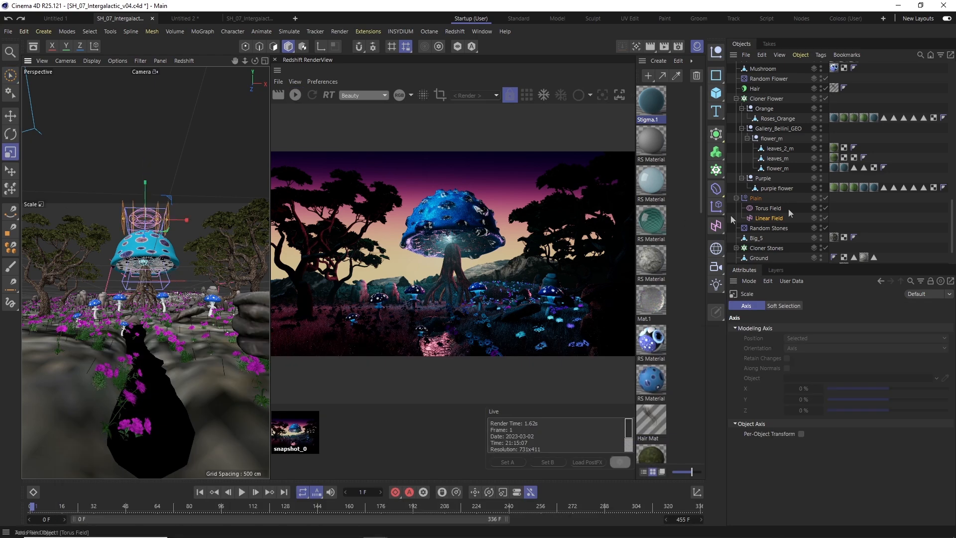
key(e)
alt+drag(259, 269, 279, 269)
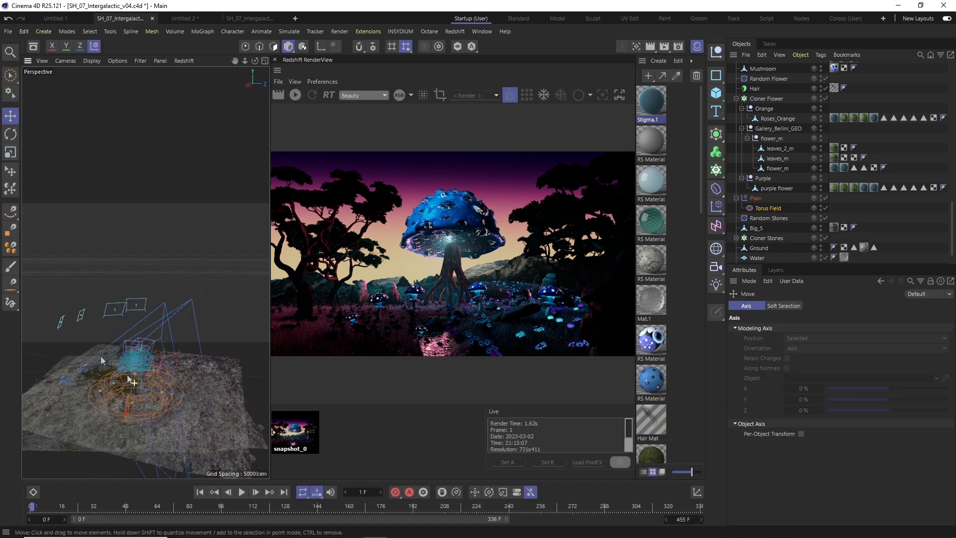
click(131, 381)
key(r)
mouse_move(150, 378)
alt+mouse_down()
mouse_move(190, 432)
mouse_move(154, 402)
alt+mouse_up()
Reshape the Ground object with the Smooth and Grab sculpting tools, using a Grab brush size of 99.746.
right_click(154, 402)
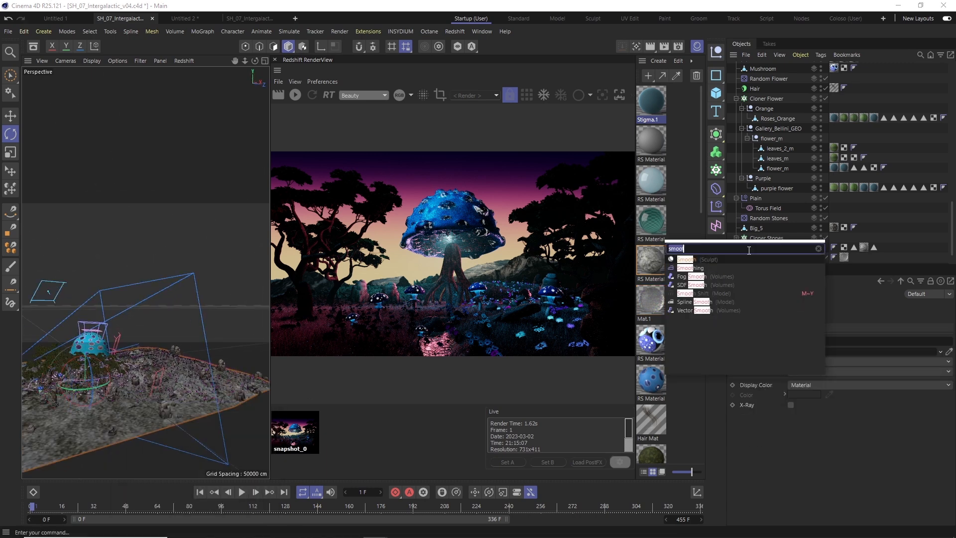
click(732, 279)
alt+drag(191, 381, 194, 407)
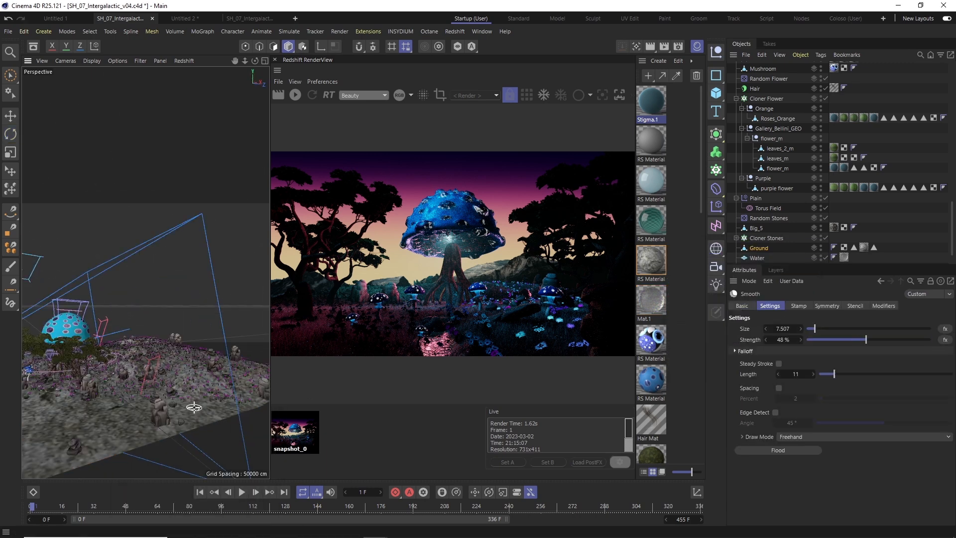
key(g)
middle_drag(189, 382, 189, 382)
drag(189, 381, 248, 379)
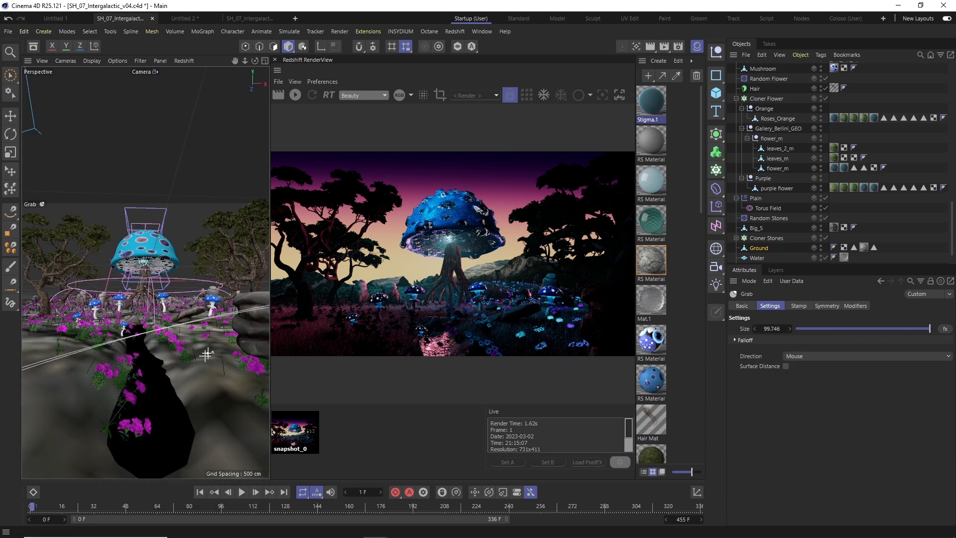
click(755, 198)
key(t)
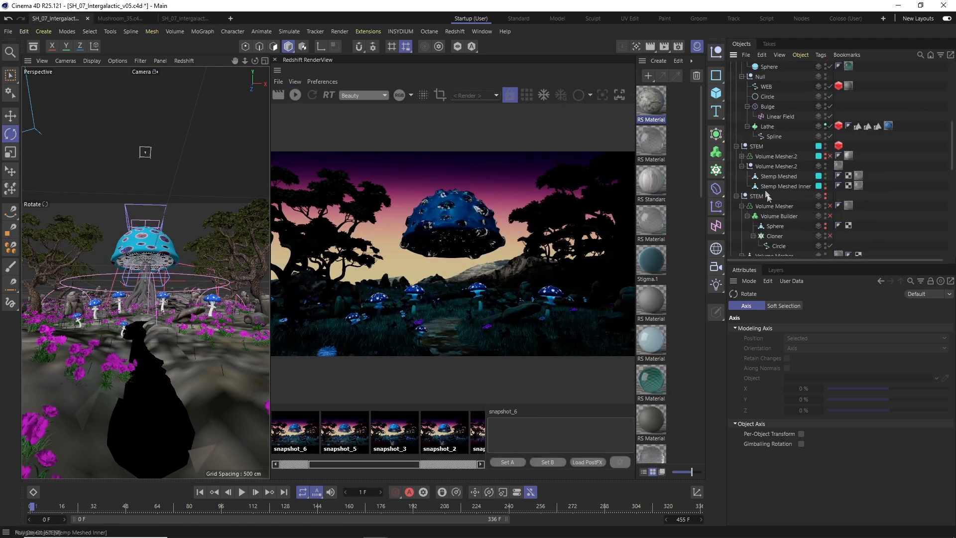
Start the live render and set the Top Mushroom light's Volume contribution to 0.
click(784, 176)
click(297, 96)
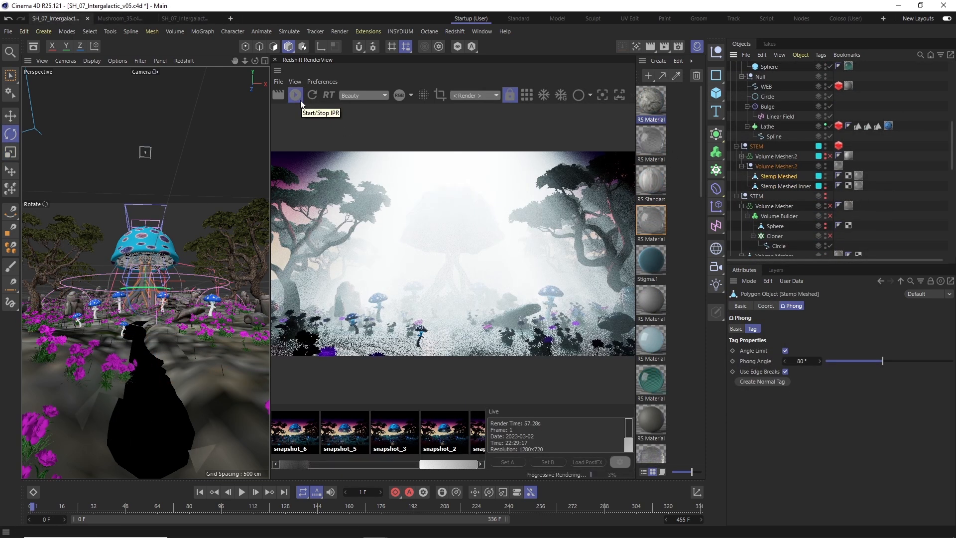
scroll(777, 150, up, 10)
click(768, 127)
click(801, 305)
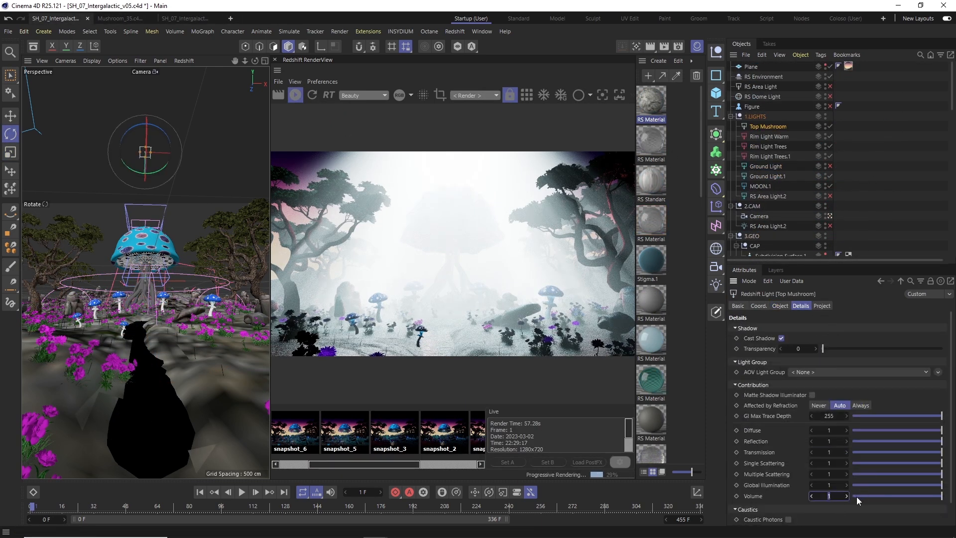
click(856, 495)
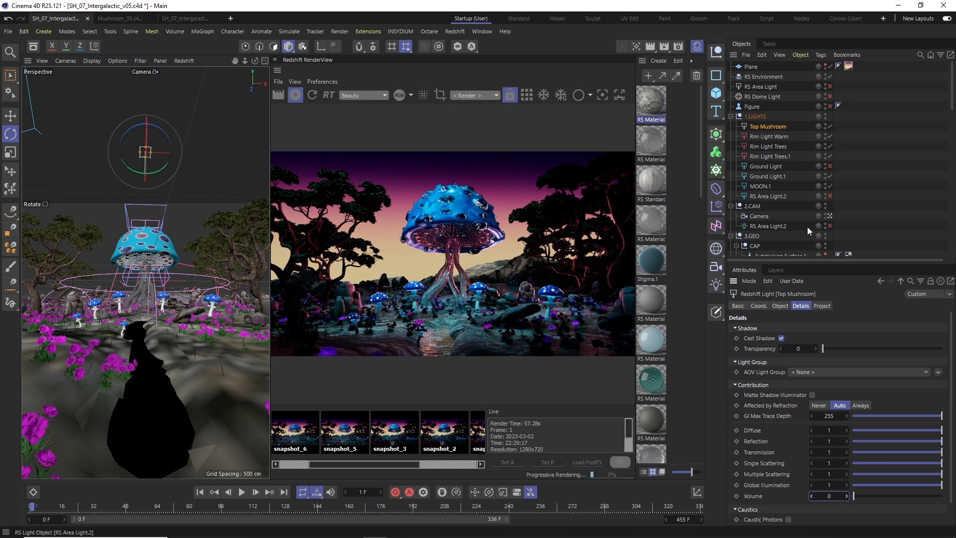
Open the Thickness settings of the Hair Mat material assigned to the Hair object.
scroll(895, 222, down, 15)
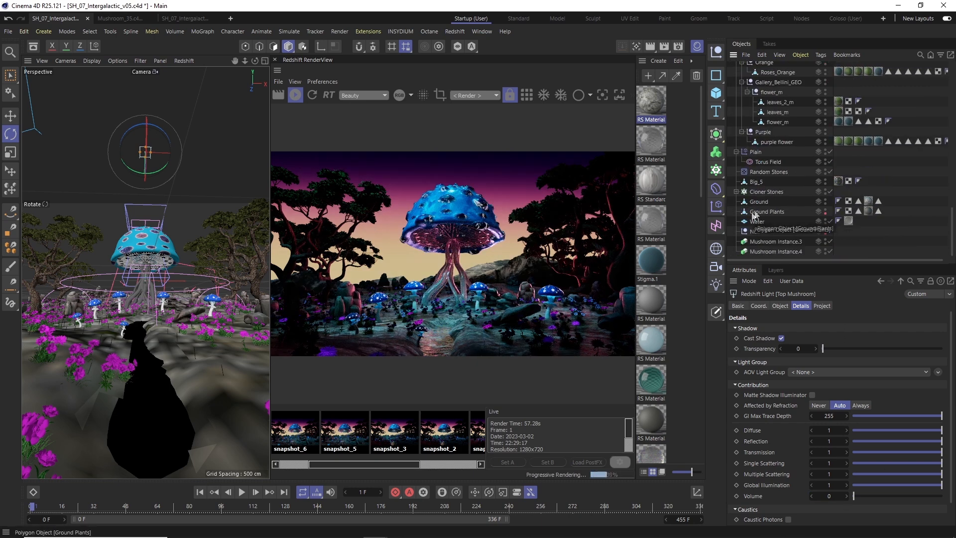
scroll(800, 221, up, 6)
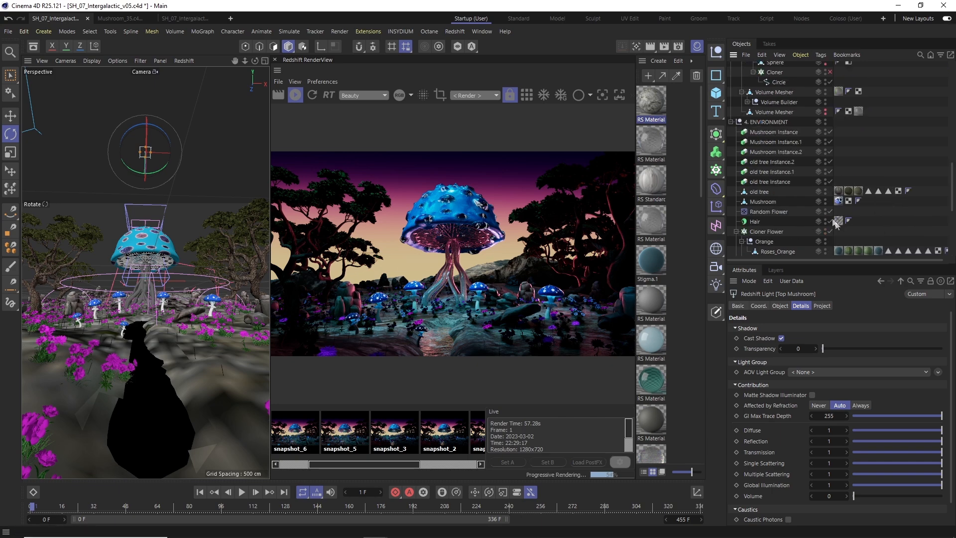
click(808, 224)
scroll(849, 222, down, 6)
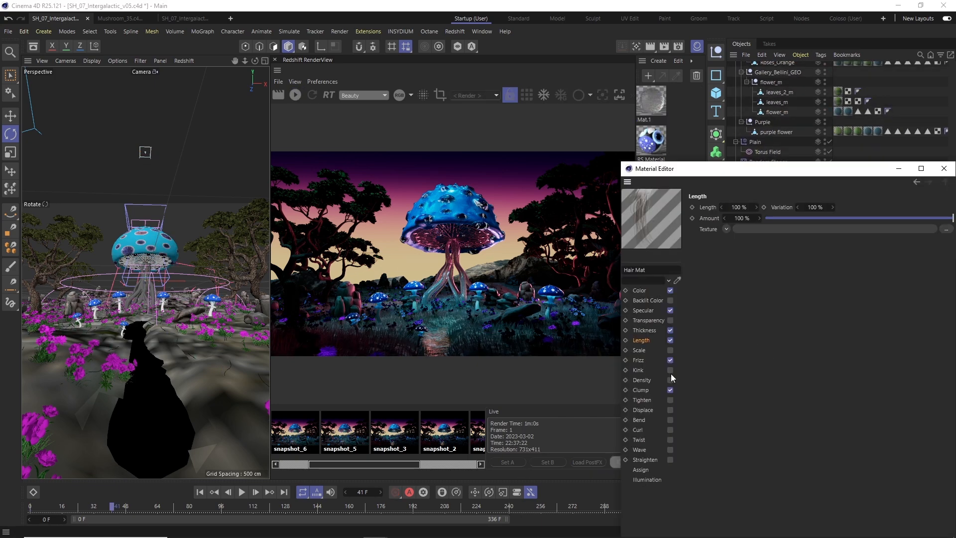
click(648, 329)
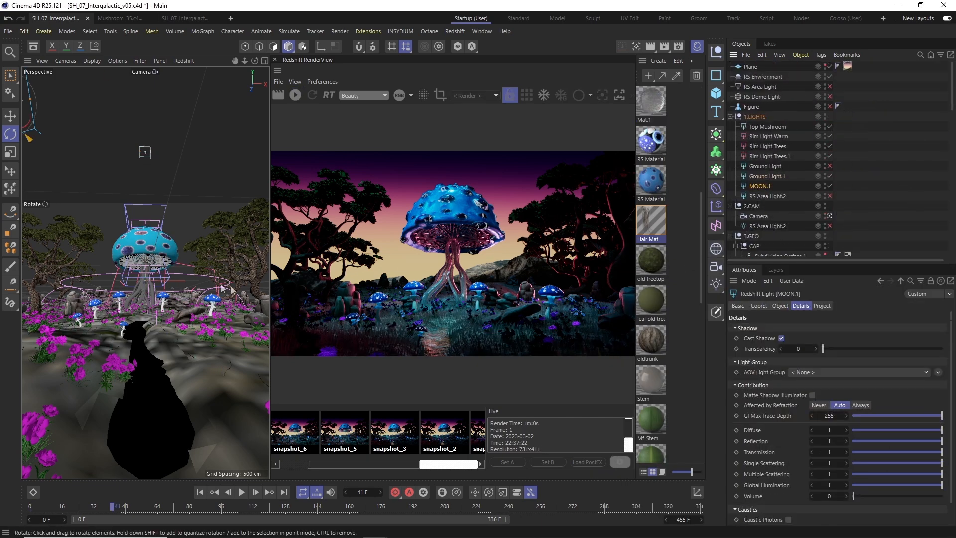
View the giant mushroom up close and open the shader graph of its cap's RS Material.
alt+drag(189, 279, 201, 196)
scroll(201, 196, up, 5)
scroll(875, 176, down, 6)
click(765, 146)
click(848, 146)
double_click(848, 146)
click(572, 164)
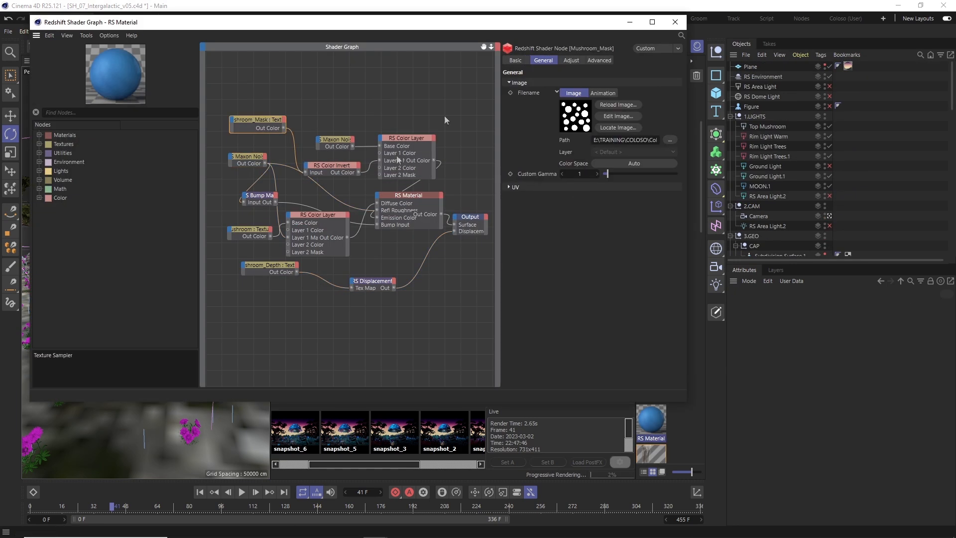
Rearrange the mushroom's texture, noise and invert nodes and adjust Layer 1's input and blend mode on the upper RS Color Layer.
click(244, 233)
drag(405, 198, 417, 202)
click(416, 160)
drag(335, 140, 330, 121)
drag(323, 165, 380, 175)
click(256, 121)
click(234, 233)
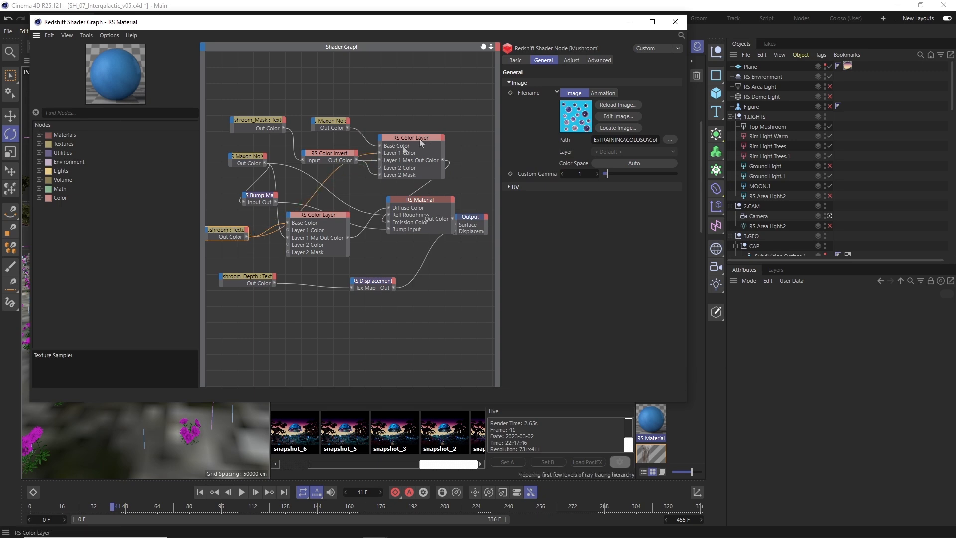
drag(380, 153, 381, 153)
click(571, 154)
click(578, 253)
Connect the unsplash image texture to the mushroom's upper RS Color Layer and put the shader graph away.
drag(527, 23, 243, 89)
drag(130, 245, 142, 247)
middle_drag(44, 314, 171, 295)
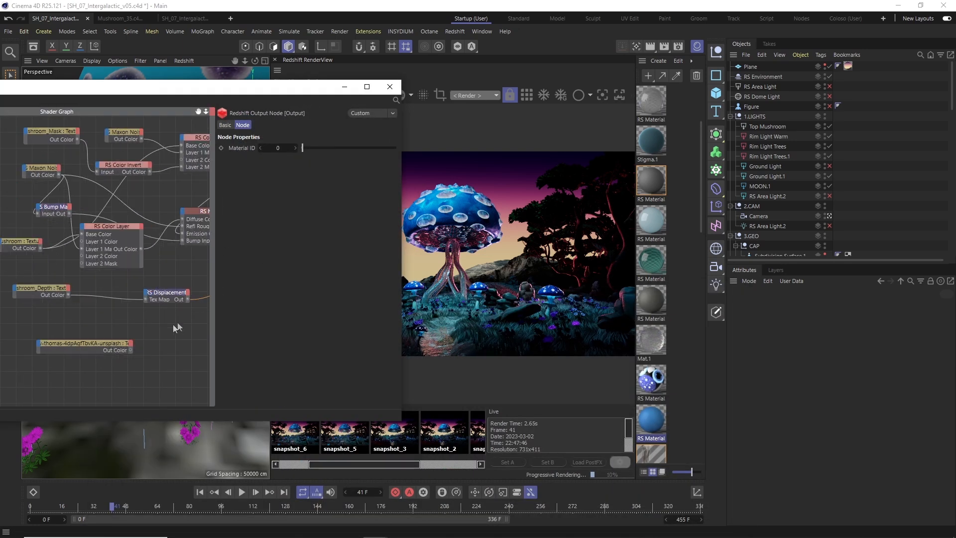
middle_drag(132, 354, 105, 368)
click(179, 150)
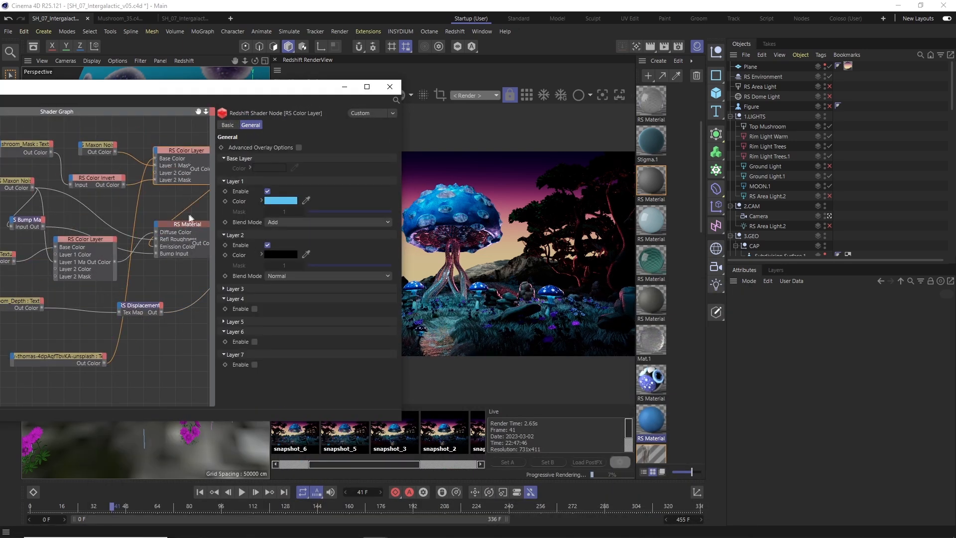
click(344, 87)
Compare the stored render snapshots with the live render of the mushroom.
scroll(779, 210, down, 5)
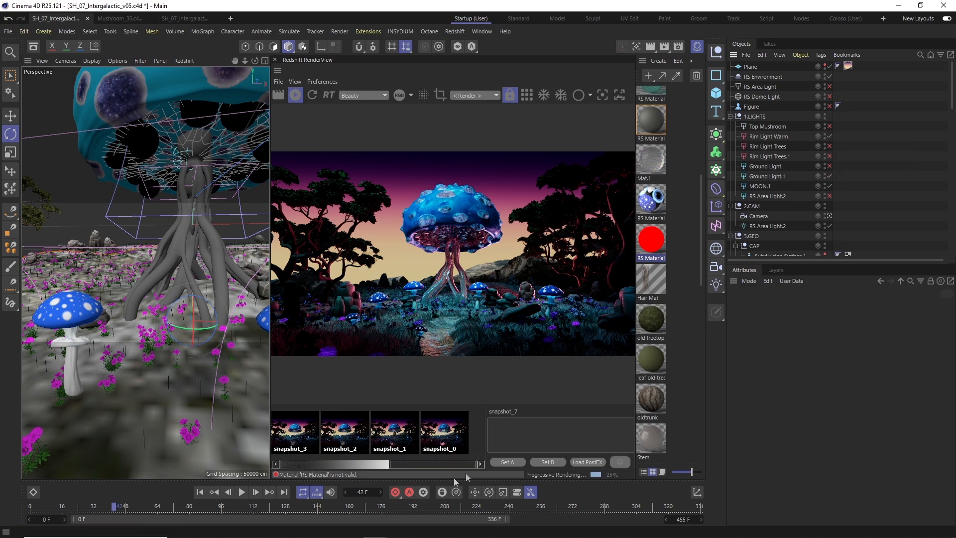
drag(311, 465, 429, 465)
click(476, 432)
Move RS Area Light.2 in the 2.CAM group slightly beneath the giant mushroom's cap.
click(767, 225)
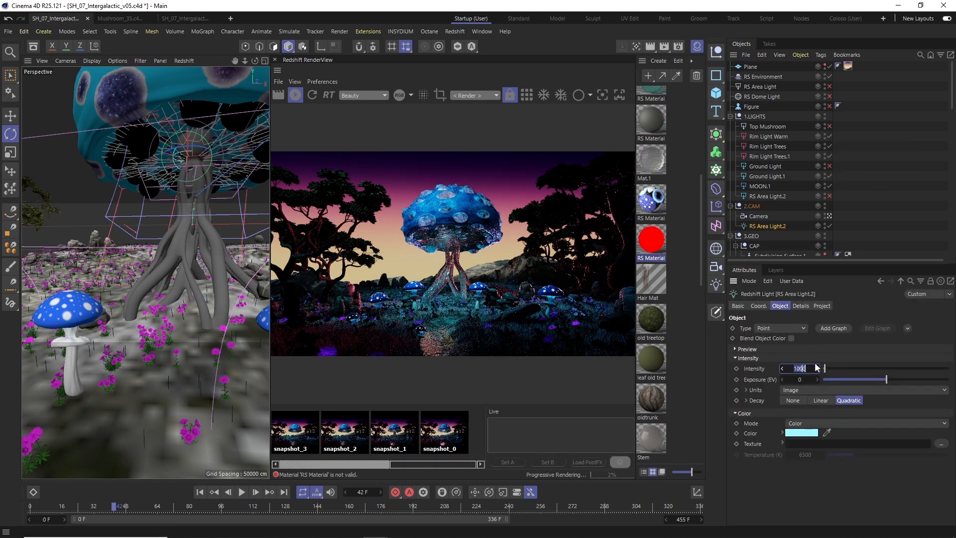
key(e)
drag(190, 118, 198, 124)
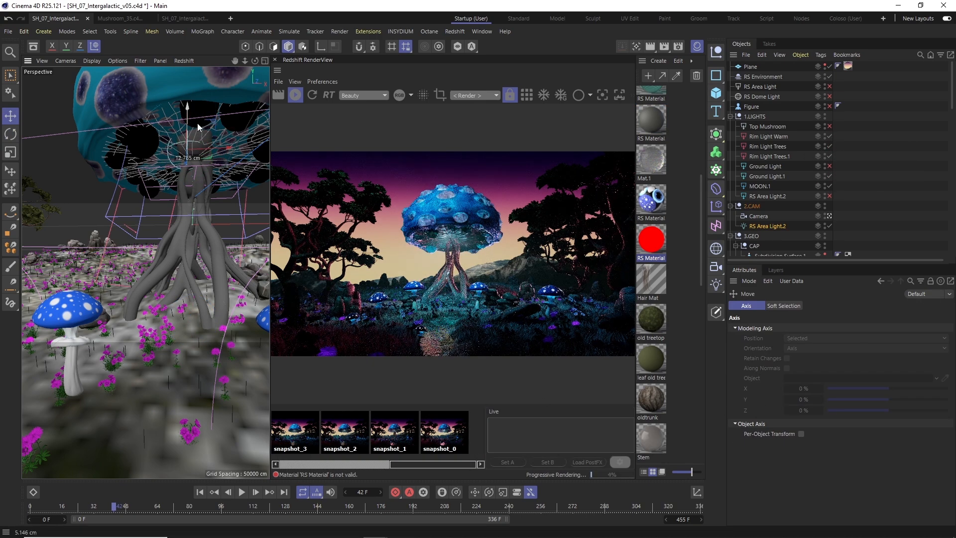
Hide the second STEM group and toggle the first STEM group's visibility to check the stem in the live render.
scroll(894, 210, down, 10)
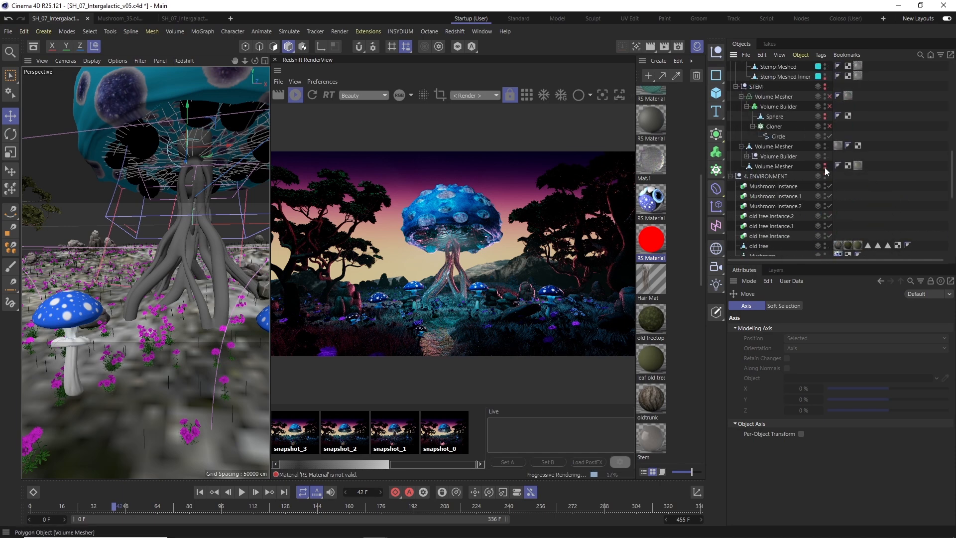
scroll(797, 159, up, 3)
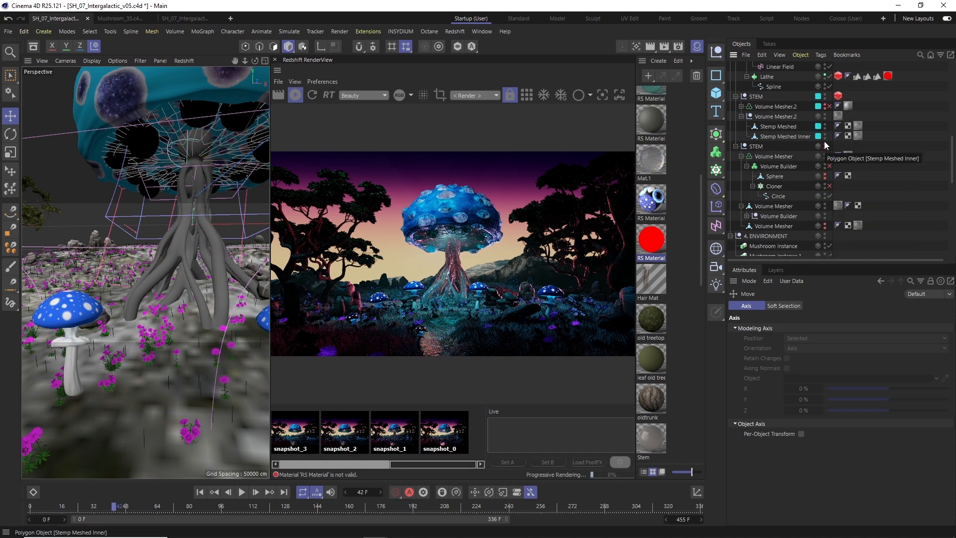
click(824, 146)
scroll(825, 158, up, 3)
click(825, 158)
click(825, 158)
click(825, 158)
click(824, 159)
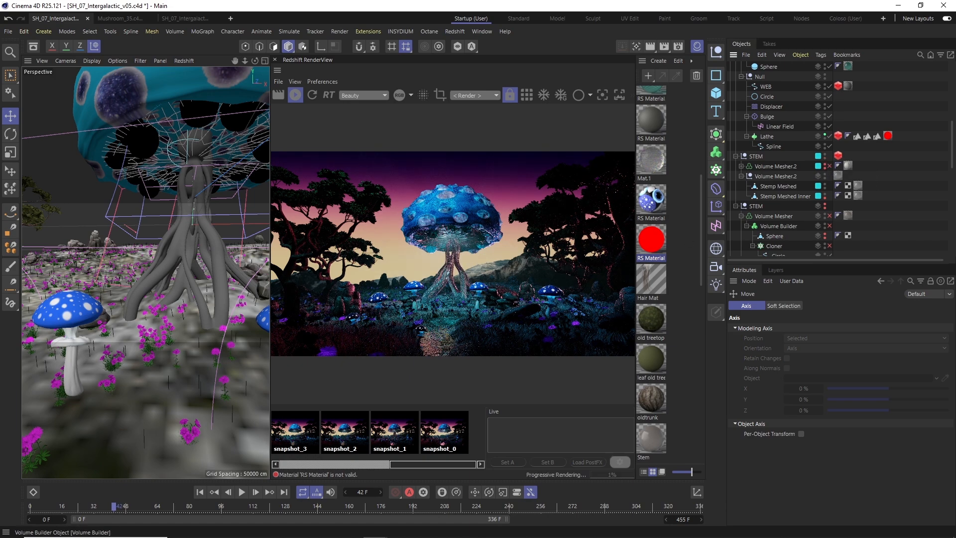
Edit the sky's Mat material to add stars to the night sky.
scroll(688, 340, down, 10)
double_click(651, 438)
click(612, 157)
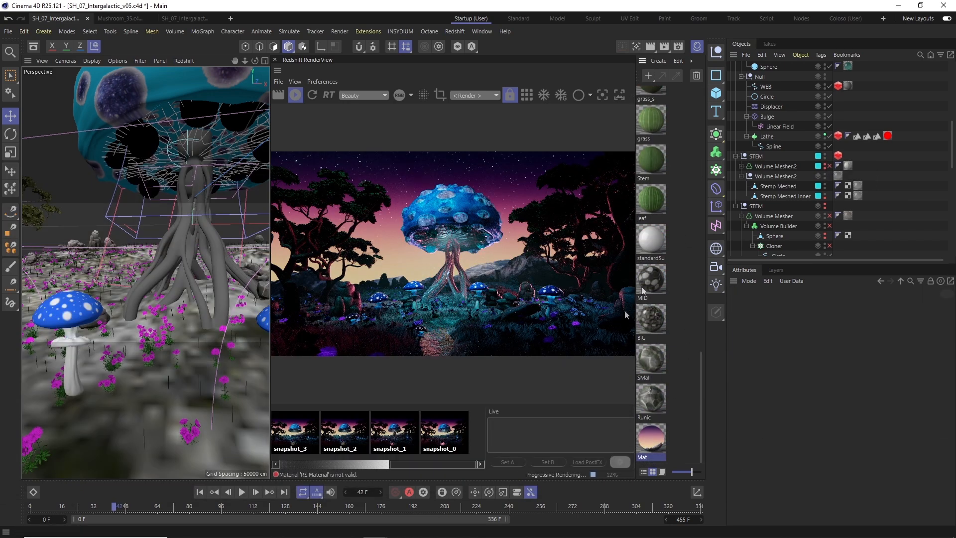
Add an RS Color Correct node to the mushroom's RS Material graph and wire the image texture through it.
scroll(668, 411, up, 5)
double_click(652, 362)
drag(403, 142, 423, 134)
drag(303, 305, 265, 315)
click(120, 113)
text(corr)
drag(78, 144, 397, 140)
click(276, 136)
click(364, 316)
Lower the RS Color Correct node's Gamma while judging the mushroom in the live render, and close the shader graph.
drag(627, 93, 623, 94)
drag(562, 22, 280, 138)
drag(341, 215, 343, 211)
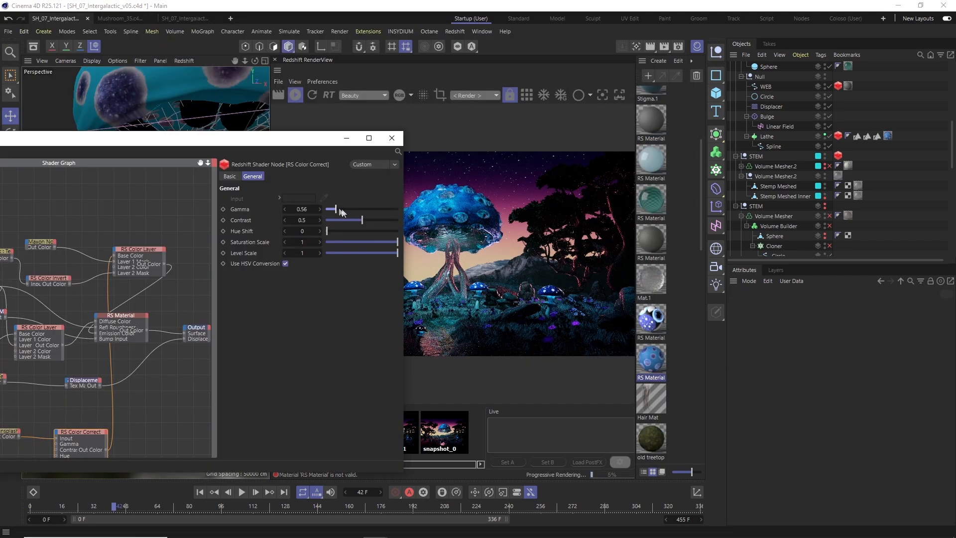
click(121, 316)
mouse_move(316, 143)
mouse_down()
mouse_move(165, 145)
mouse_move(237, 143)
mouse_move(194, 201)
mouse_move(194, 188)
mouse_move(321, 138)
mouse_up()
click(33, 243)
scroll(308, 348, down, 3)
drag(354, 445, 374, 445)
click(73, 433)
drag(330, 209, 332, 209)
drag(279, 139, 204, 115)
click(308, 115)
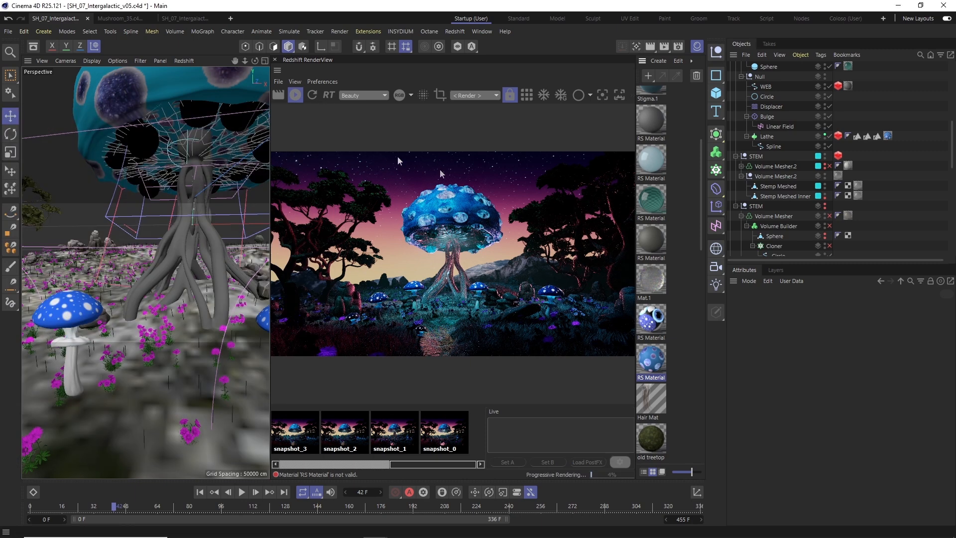
Play back the rendered animation frames in the Picture Viewer.
click(200, 491)
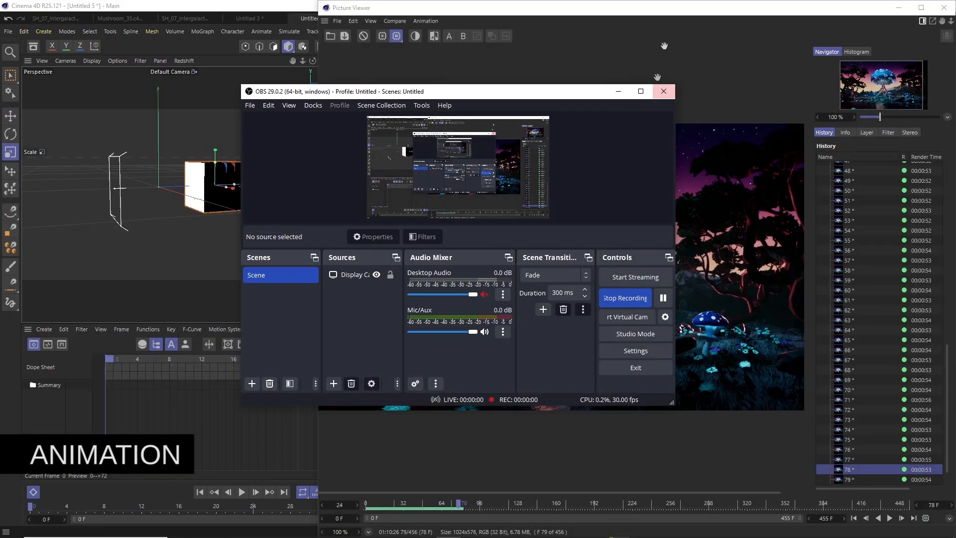
click(664, 46)
click(889, 517)
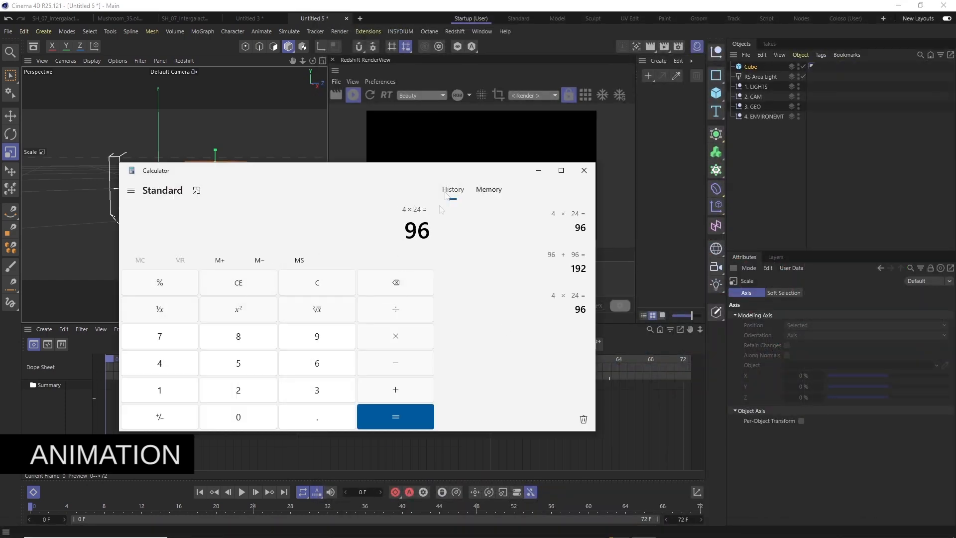
Return to the SH_07_Intergalactic_v05 scene, select the Breath IN timeline marker and move to frame 153.
click(547, 172)
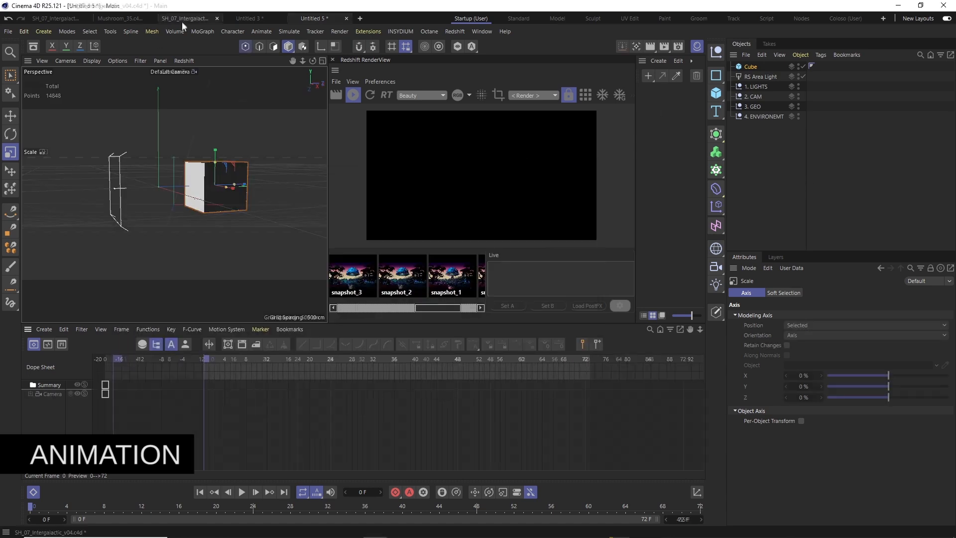
click(185, 19)
click(56, 18)
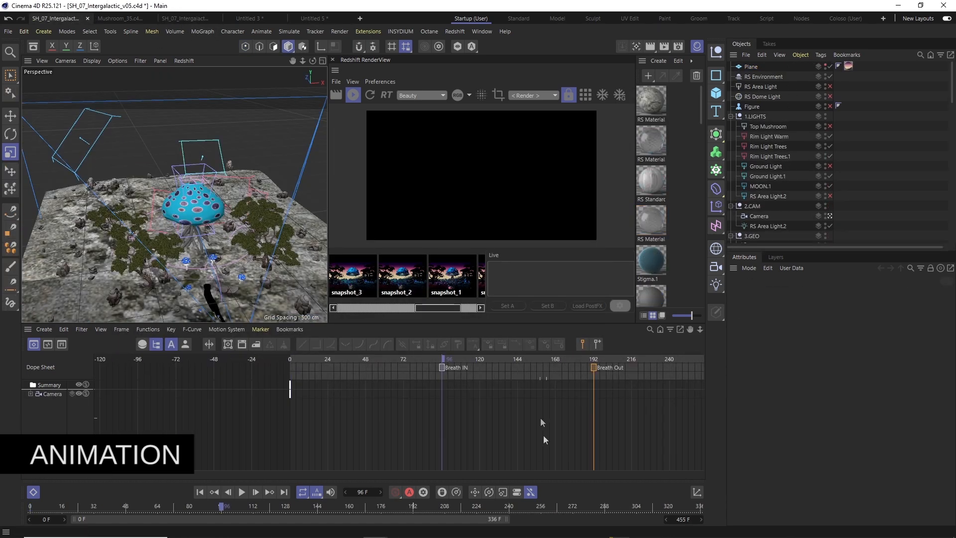
click(442, 367)
click(532, 359)
click(599, 343)
click(608, 421)
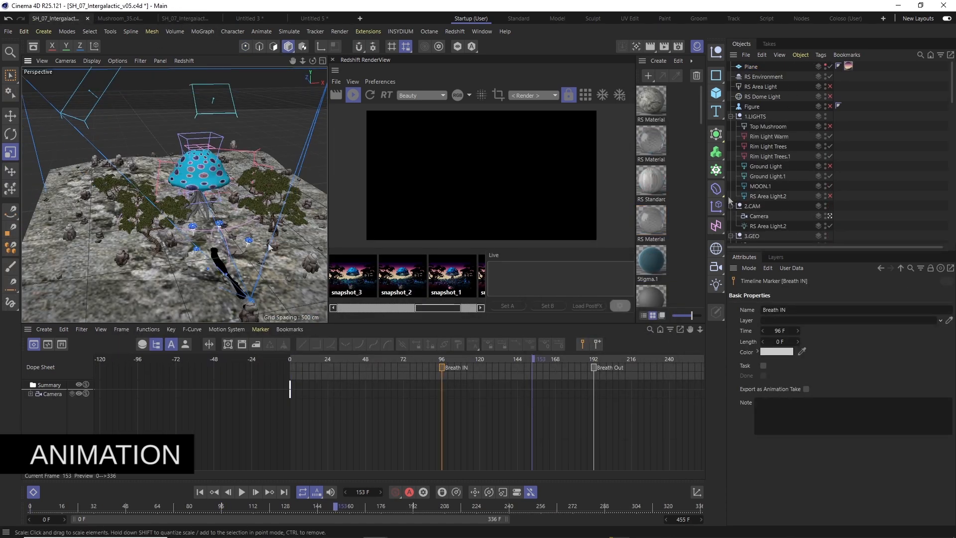
Adjust the Radius of the Plain effector's Torus Field and keyframe it.
drag(224, 289, 209, 290)
click(768, 138)
click(816, 293)
drag(812, 329, 812, 369)
mouse_move(199, 224)
alt+mouse_down()
mouse_move(199, 269)
mouse_move(199, 224)
alt+mouse_up()
click(732, 329)
Enlarge the Torus Field's Radius for a keyframe at frame 0 and key the Radius at frame 192.
click(30, 507)
drag(812, 329, 876, 339)
click(732, 329)
click(413, 507)
click(732, 329)
Set the project's end frame to 336 and go to that frame.
click(618, 506)
text(336)
key(Return)
click(700, 507)
Copy the Torus Field's frame 0 Radius key to frame 336 and scrub through the animation.
drag(812, 329, 909, 335)
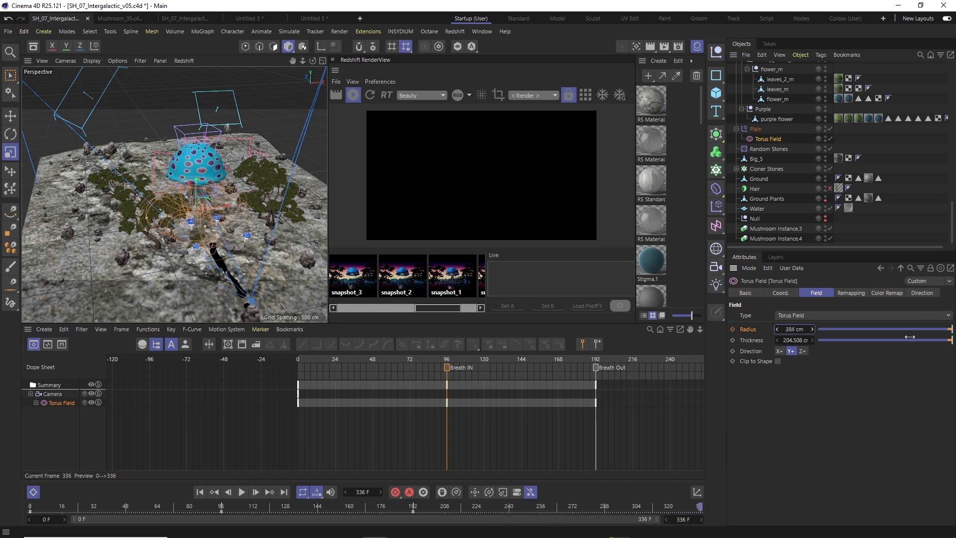
click(30, 511)
key(ctrl+c)
key(ctrl+v)
drag(72, 498, 608, 513)
Add a Torus object under the Plain effector with a Ring Radius of about 1334 cm, keyed at frame 0.
click(761, 138)
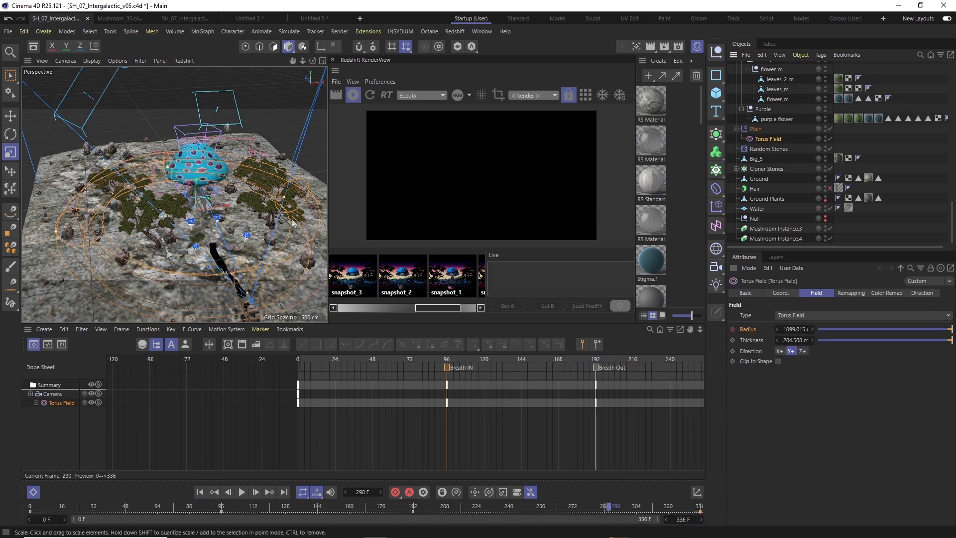
drag(716, 101, 754, 134)
drag(326, 224, 314, 185)
key(e)
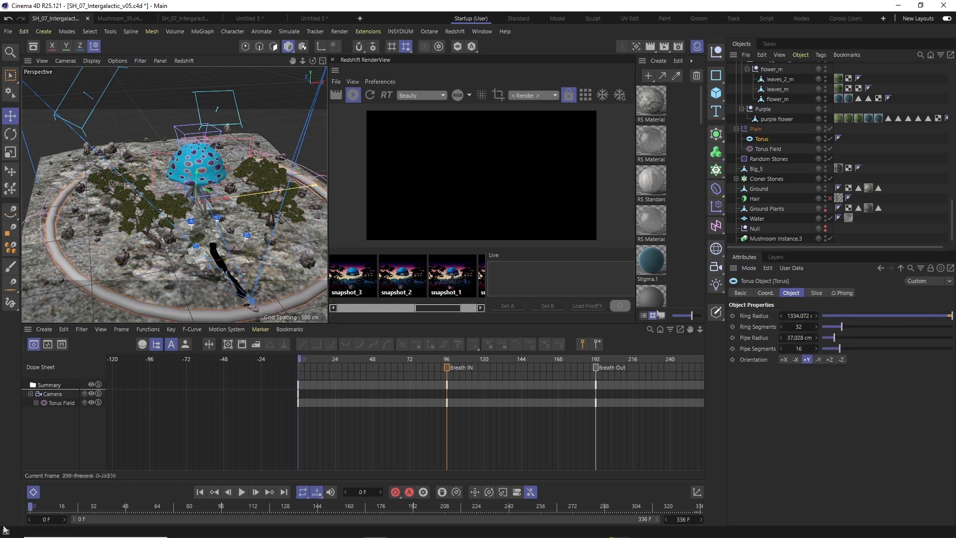
click(732, 315)
Keyframe the Torus's Ring Radius at 51 cm on frames 96 and 192, and copy its frame 0 key to frame 336.
click(221, 507)
drag(951, 316, 857, 341)
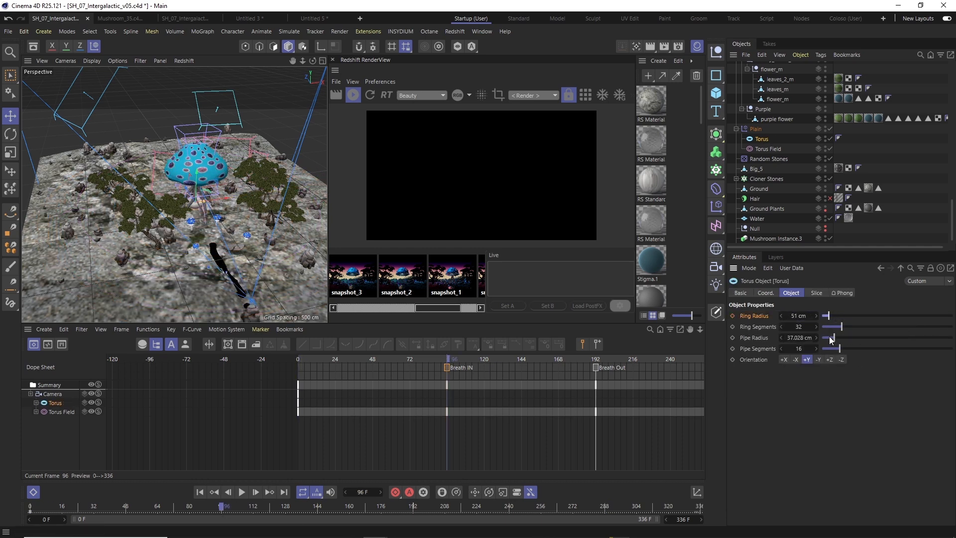
click(412, 507)
click(732, 316)
click(700, 507)
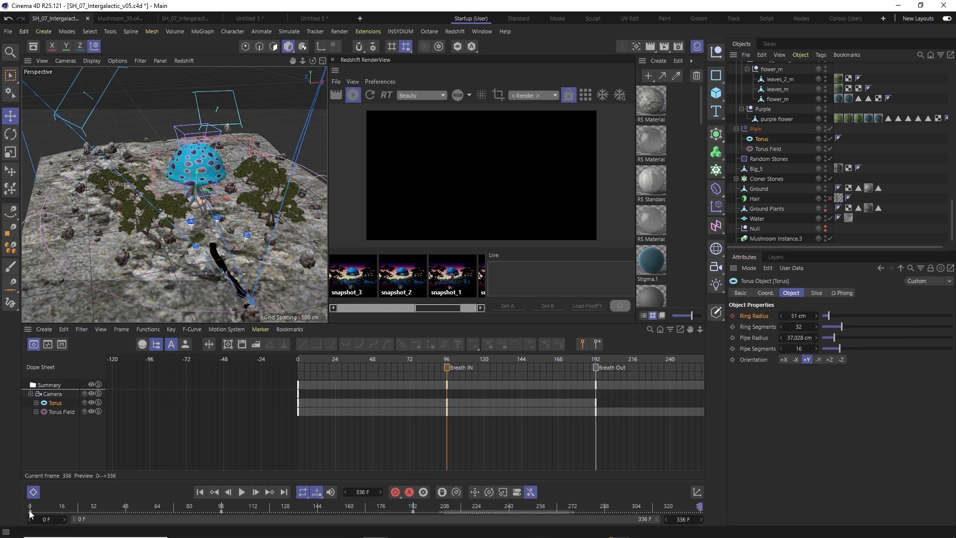
ctrl+drag(30, 511, 54, 516)
click(540, 507)
Create a new RS Material with a pale cyan emissive colour for the Torus.
right_click(762, 139)
mouse_move(803, 148)
click(759, 142)
click(454, 31)
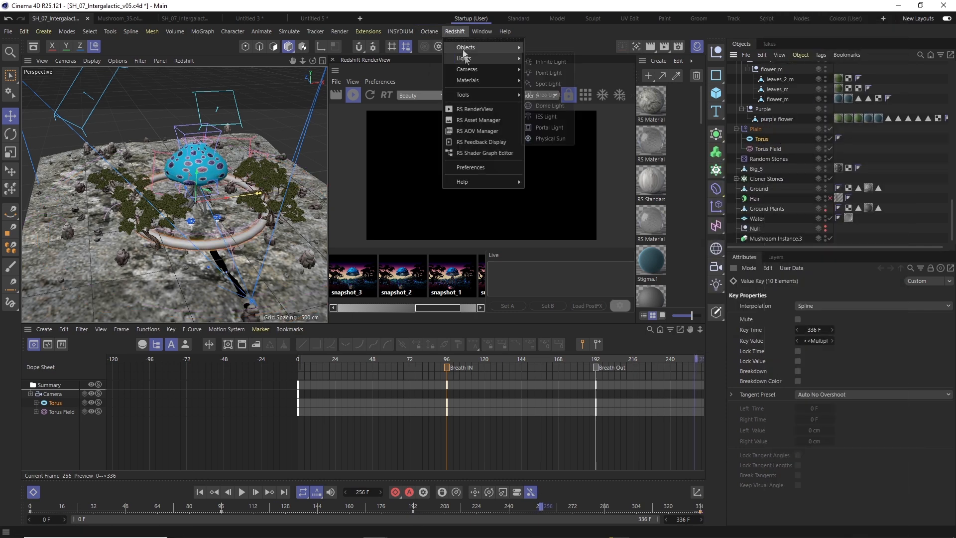
click(547, 58)
click(890, 518)
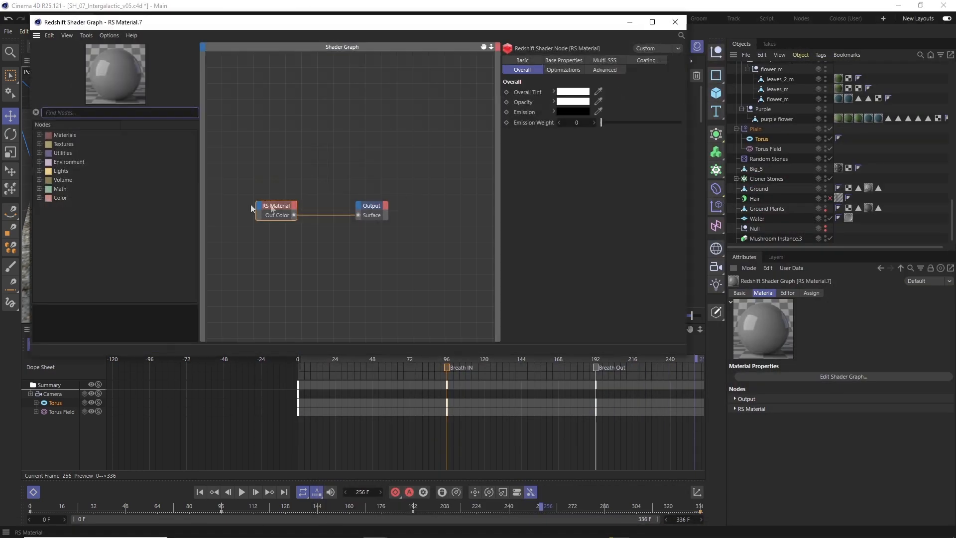
click(572, 94)
drag(645, 209, 512, 149)
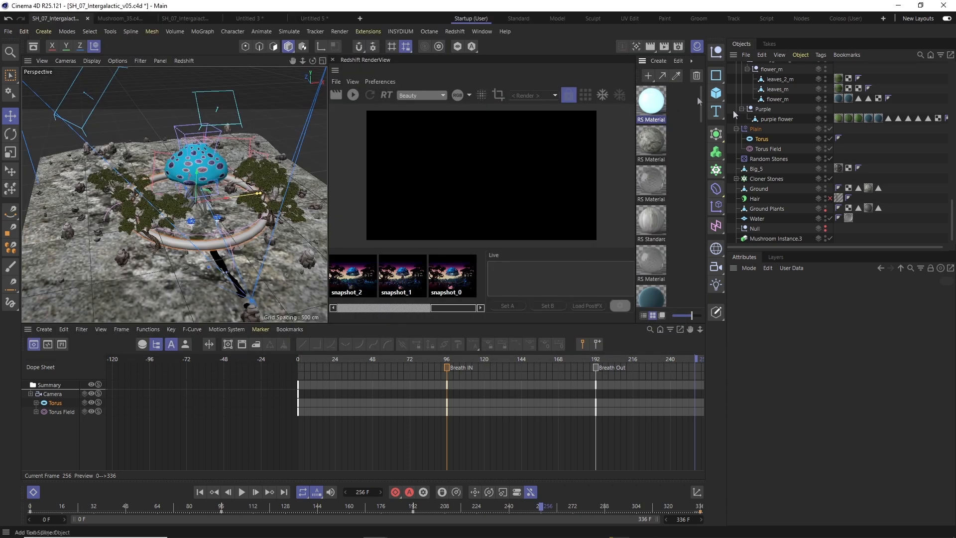
Apply the glowing cyan material to the Torus and view the scene through the Camera.
drag(735, 115, 760, 139)
drag(169, 508, 116, 527)
click(66, 61)
click(149, 92)
scroll(836, 107, up, 2)
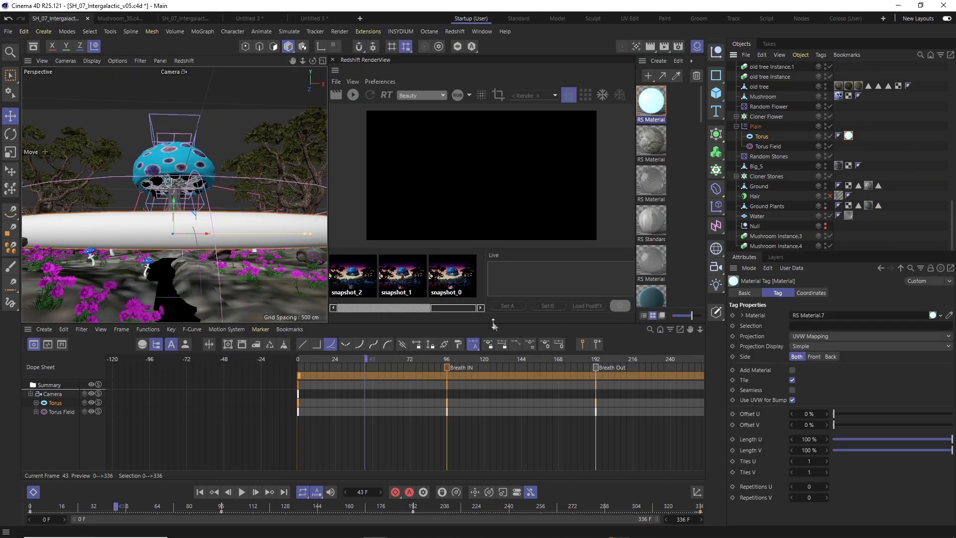
Enlarge the viewport and render view area and start the live render with the material list shown.
drag(493, 323, 493, 377)
click(353, 95)
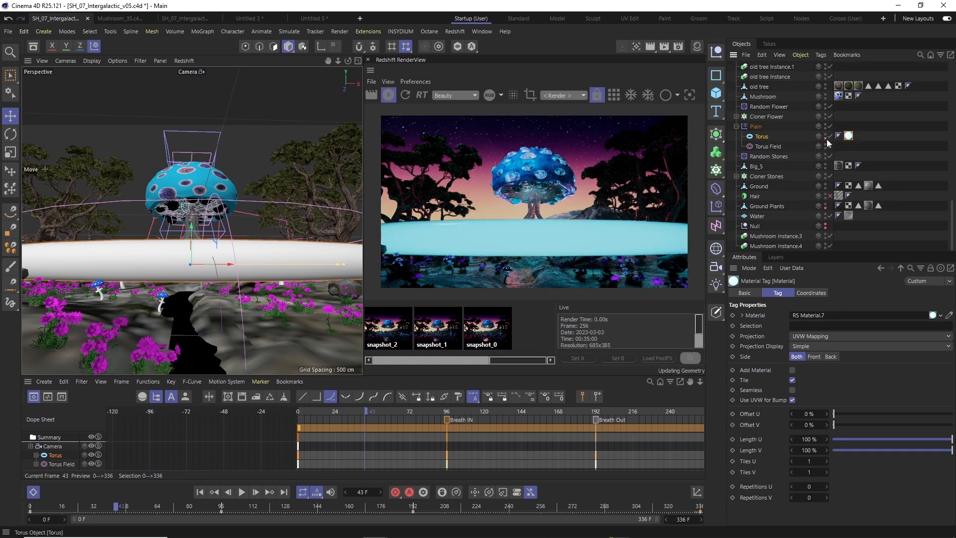
click(697, 45)
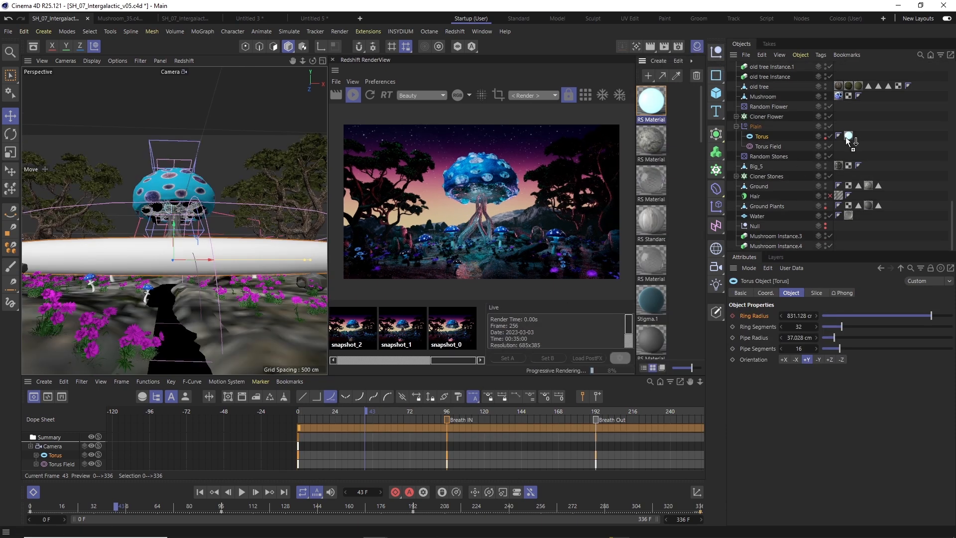
Scrub the timeline to about frame 44 and disable the Torus object under the Plain effector.
drag(847, 140, 849, 141)
drag(182, 503, 118, 505)
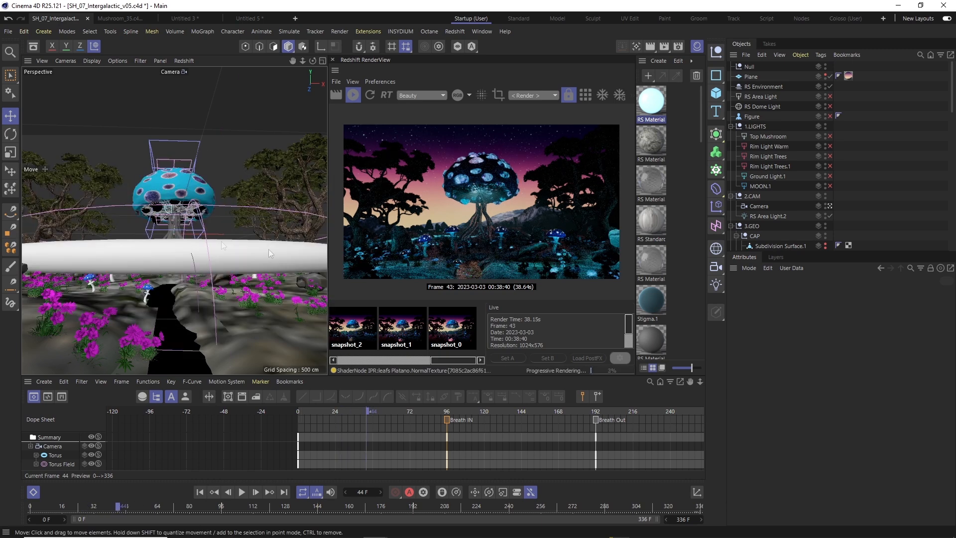
scroll(796, 149, down, 10)
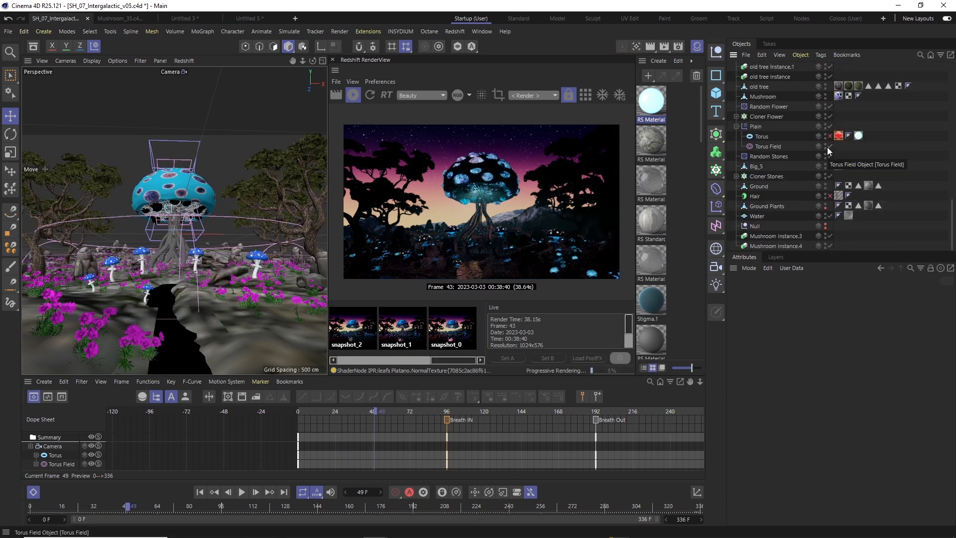
Expand Cloner Flower and examine the Stigma.1 flower material's node network up to its RS Material node.
click(768, 146)
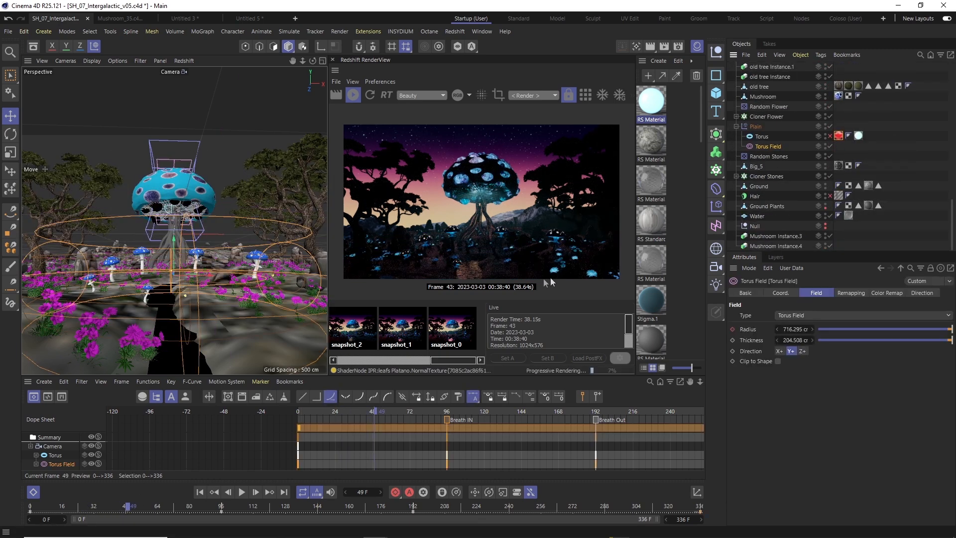
click(735, 117)
scroll(796, 150, up, 1)
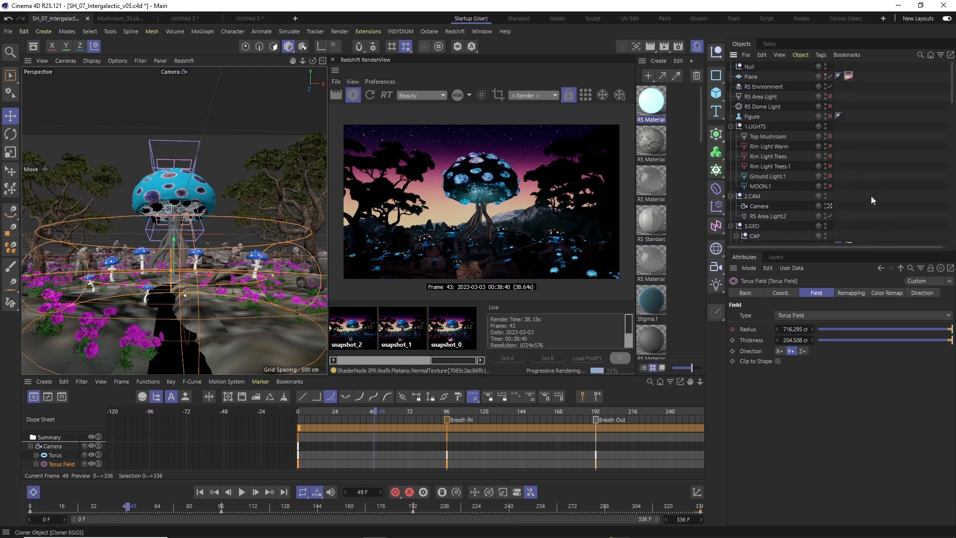
double_click(868, 189)
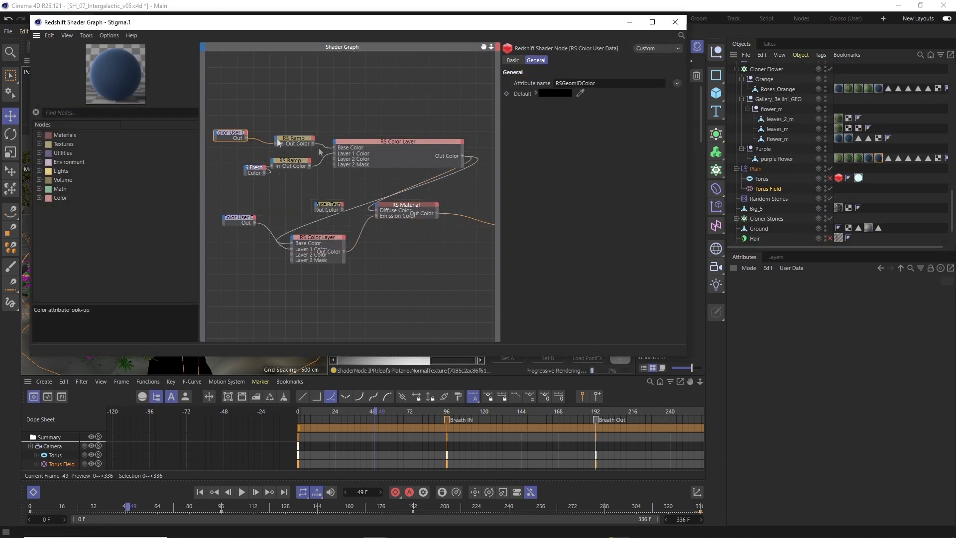
click(401, 152)
drag(418, 141, 383, 139)
click(328, 206)
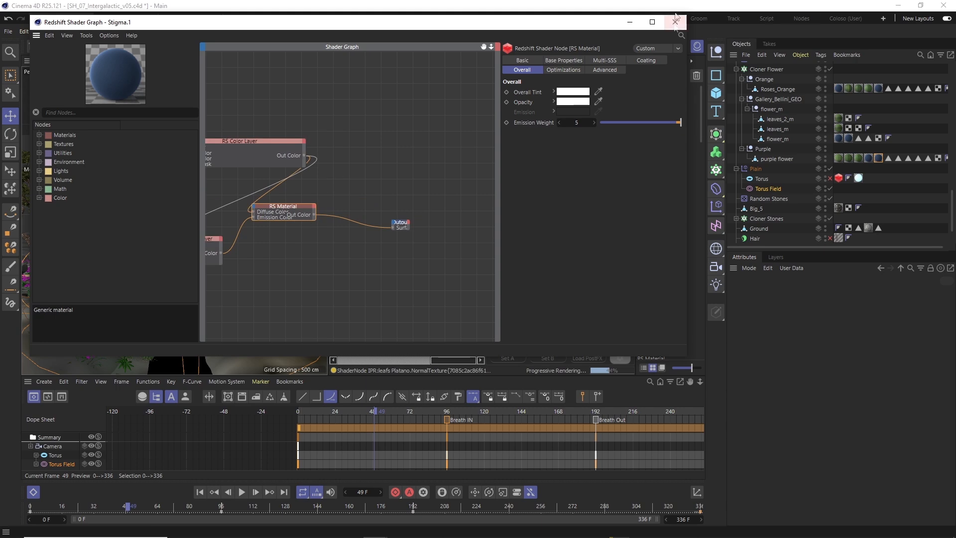
click(675, 22)
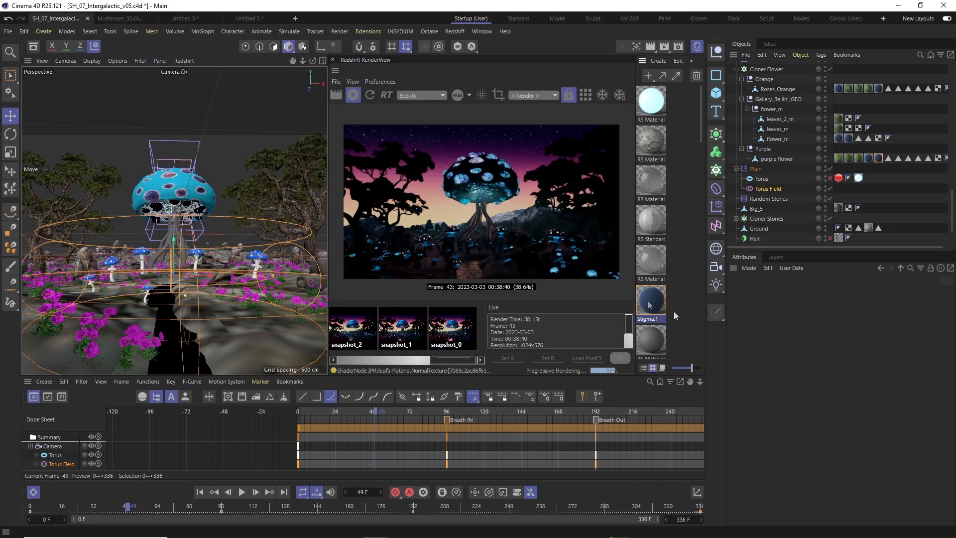
Reopen the Stigma.1 shader graph below the live render and preview its RSGeomIDColor Color User Data node directly through the output.
double_click(650, 300)
drag(448, 42, 569, 299)
click(328, 390)
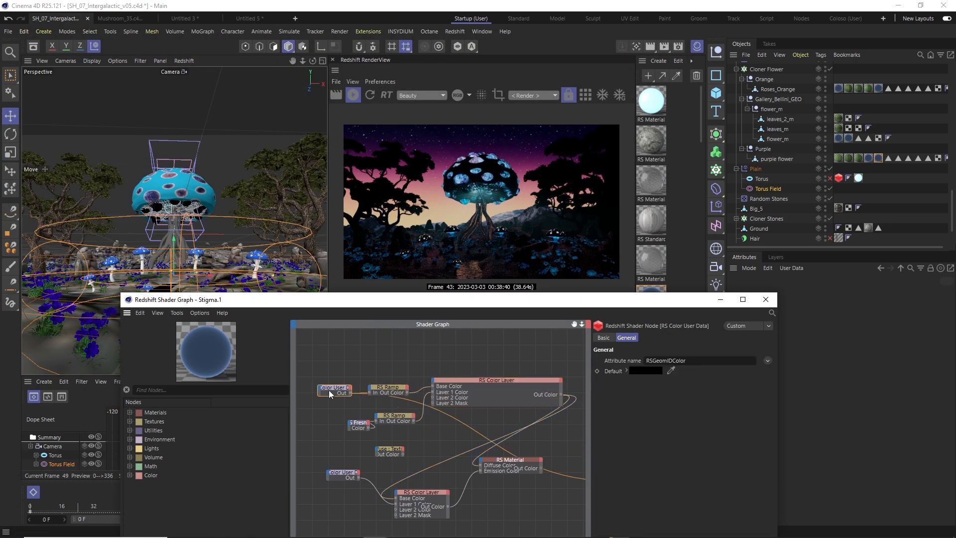
drag(330, 391, 319, 406)
key(ctrl+z)
Try RSObjectColor, RSMGIDRatioColor and RSLayerColor as the Color User Data attribute, and return to RSGeomIDColor.
click(767, 360)
click(797, 383)
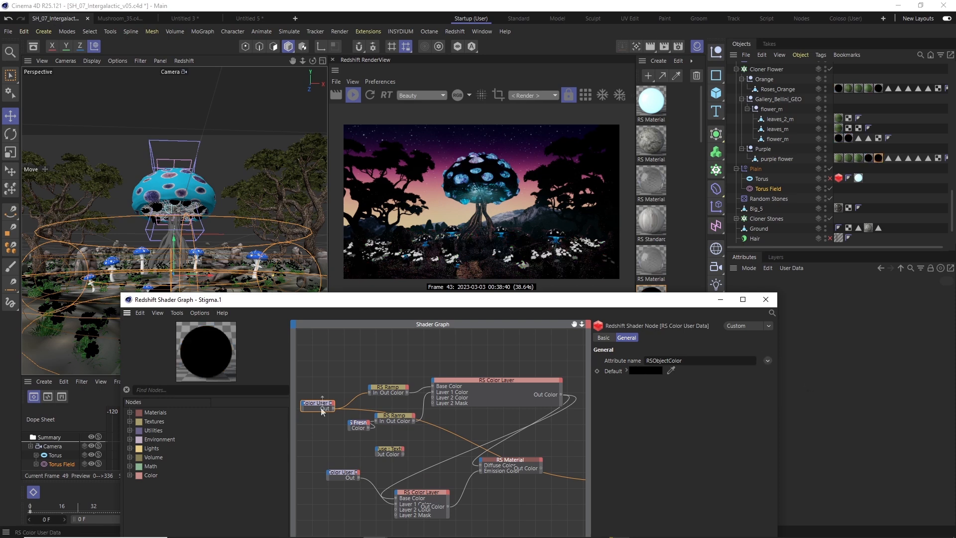
click(767, 360)
click(791, 394)
click(767, 360)
click(826, 393)
click(767, 360)
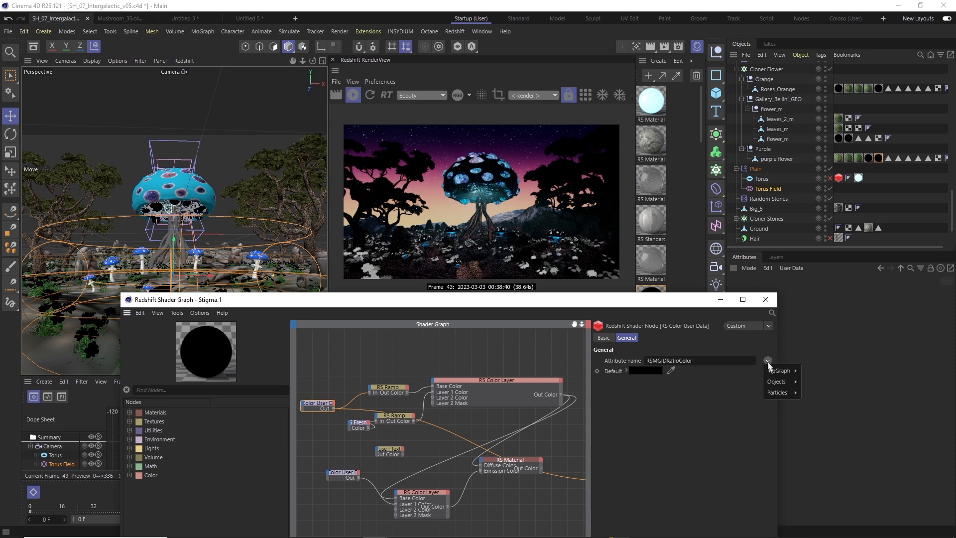
click(816, 403)
click(767, 360)
mouse_move(779, 381)
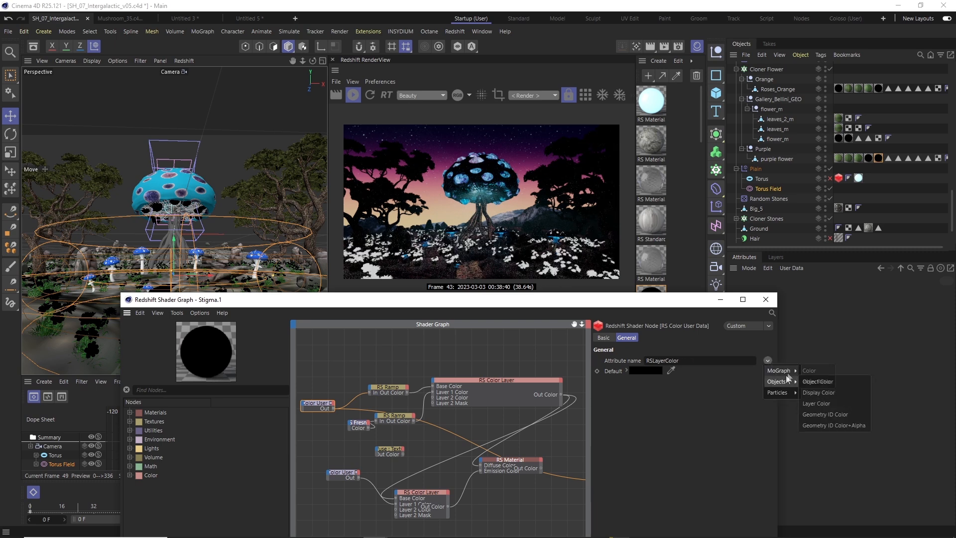
click(825, 414)
Check the Instance and Render Instance modes of Cloner Flower and move the shader graph clear of the live render.
click(766, 69)
click(857, 362)
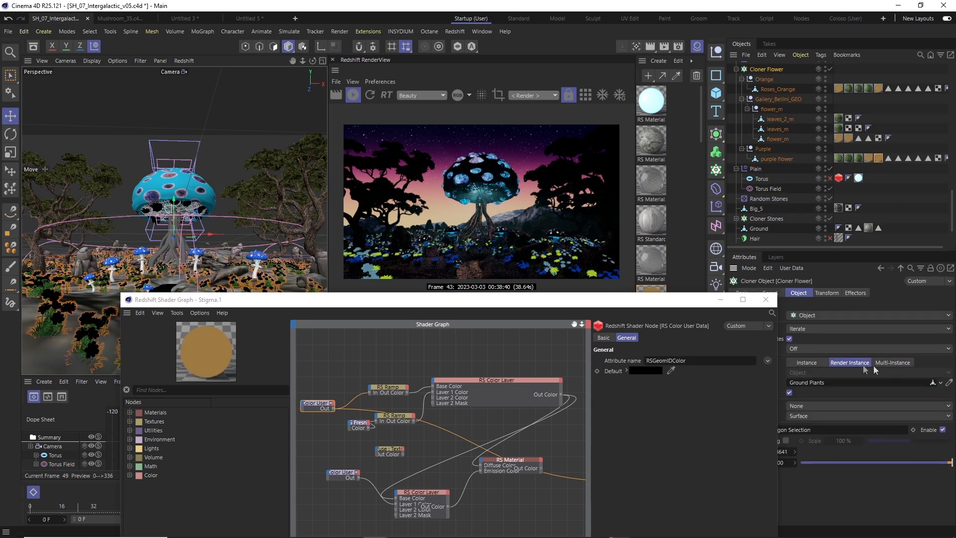
click(818, 363)
drag(448, 299, 395, 296)
click(262, 404)
drag(490, 298, 493, 397)
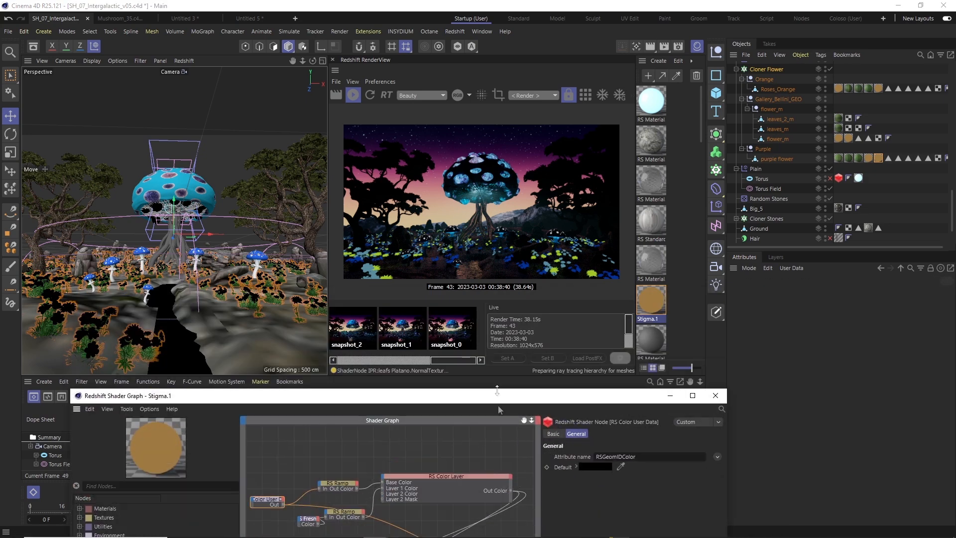
Set Cloner Flower to Instance mode and reconnect the RS Material node to the Stigma.1 output.
click(771, 71)
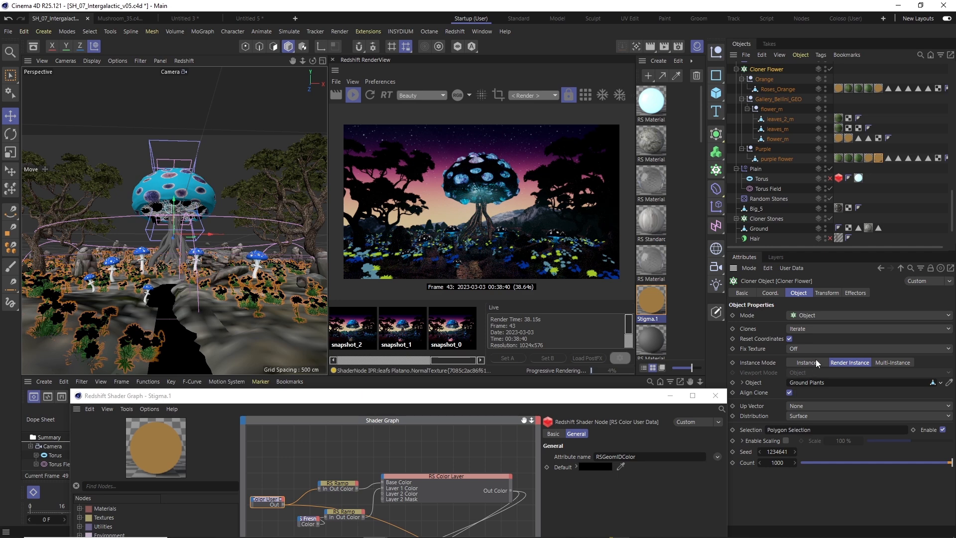
scroll(388, 478, down, 3)
click(446, 492)
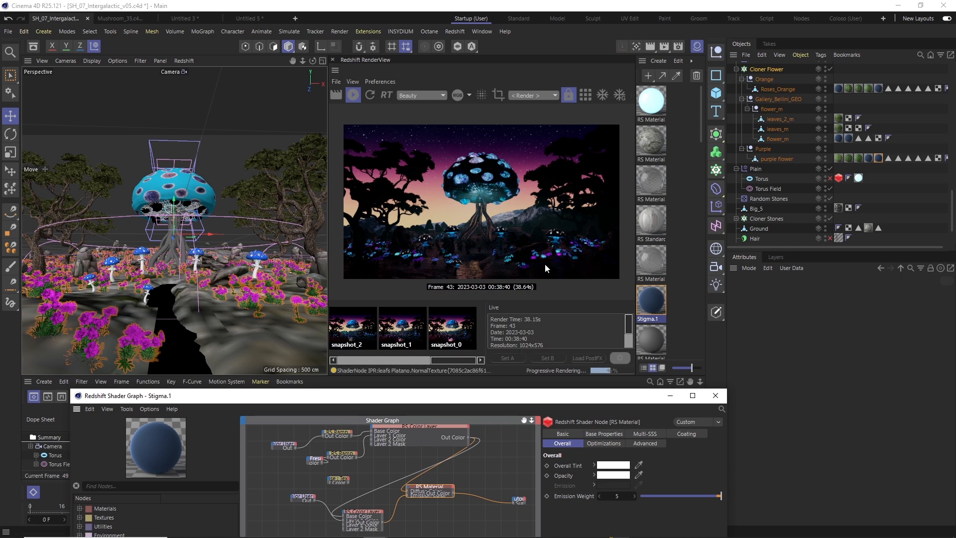
Enable the Torus under the Plain effector and stop the live render.
click(576, 253)
click(829, 178)
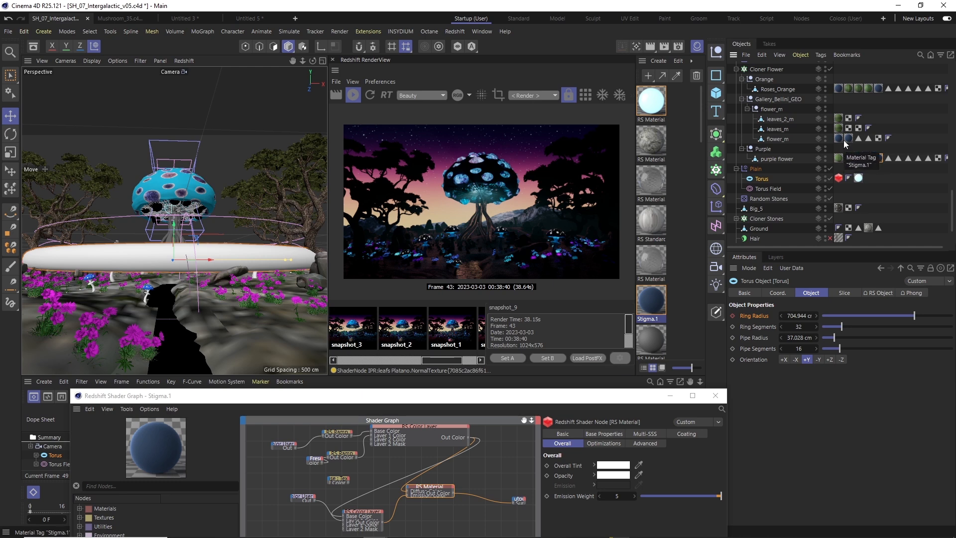
click(354, 95)
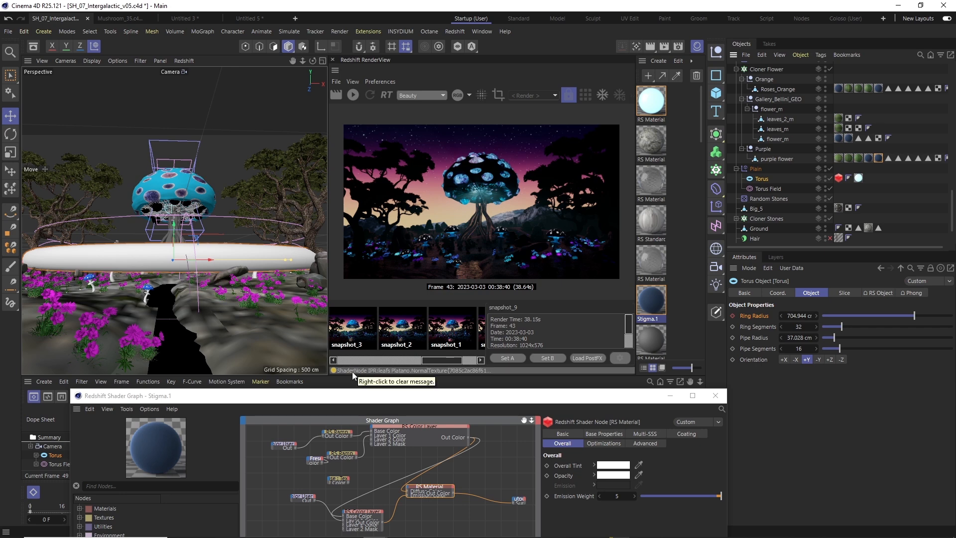
Set Cloner Flower to Render Instance and preview Stigma.1's Color User Data, RS Ramp and RS Color Layer nodes in the live render.
click(766, 69)
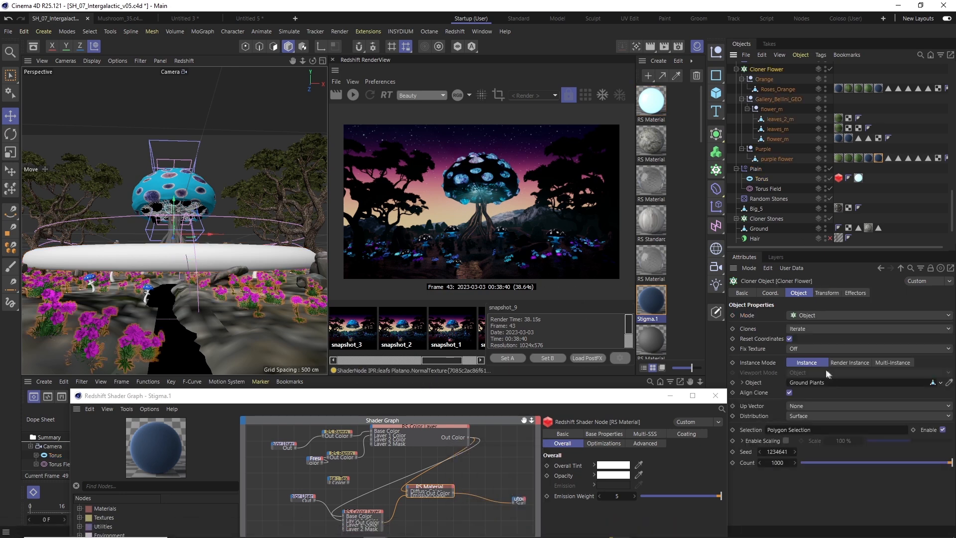
click(854, 367)
middle_drag(395, 473, 392, 500)
click(283, 475)
key(alt+c)
click(353, 95)
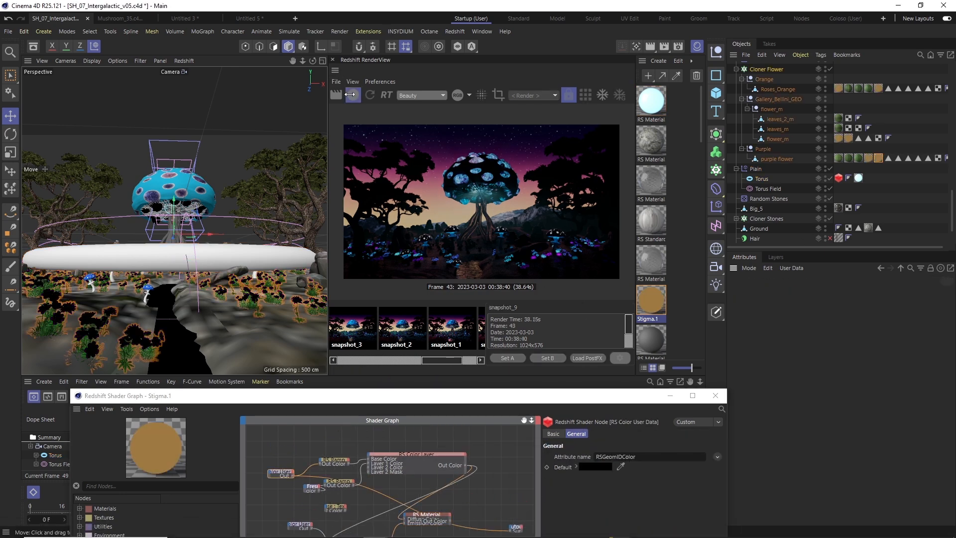
click(346, 459)
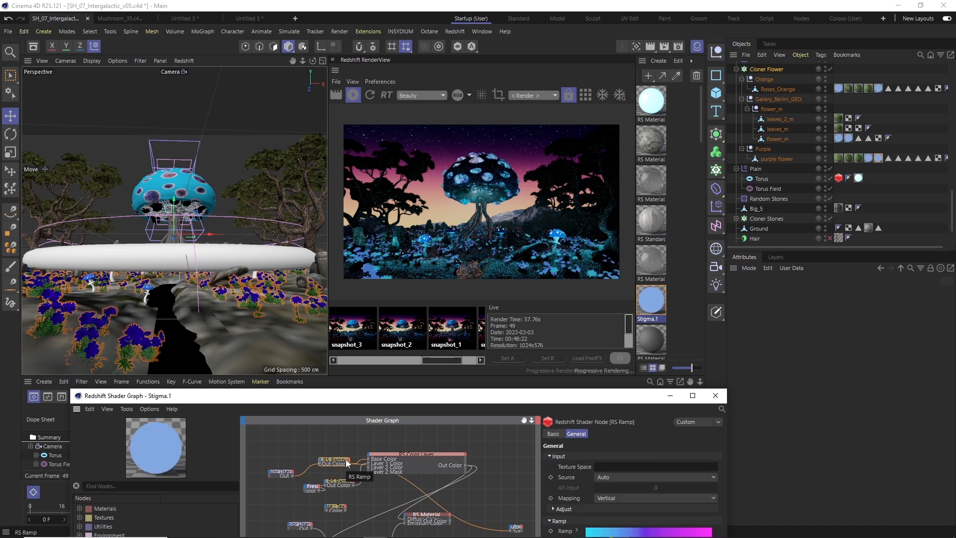
click(403, 455)
Duplicate the Orange, Gallery_Bellini_GEO and Purple groups twice inside Cloner Flower and set its instance mode to Multi-Instance.
click(741, 99)
click(741, 79)
click(741, 99)
click(764, 96)
shift+click(763, 117)
ctrl+drag(763, 117, 763, 152)
click(766, 87)
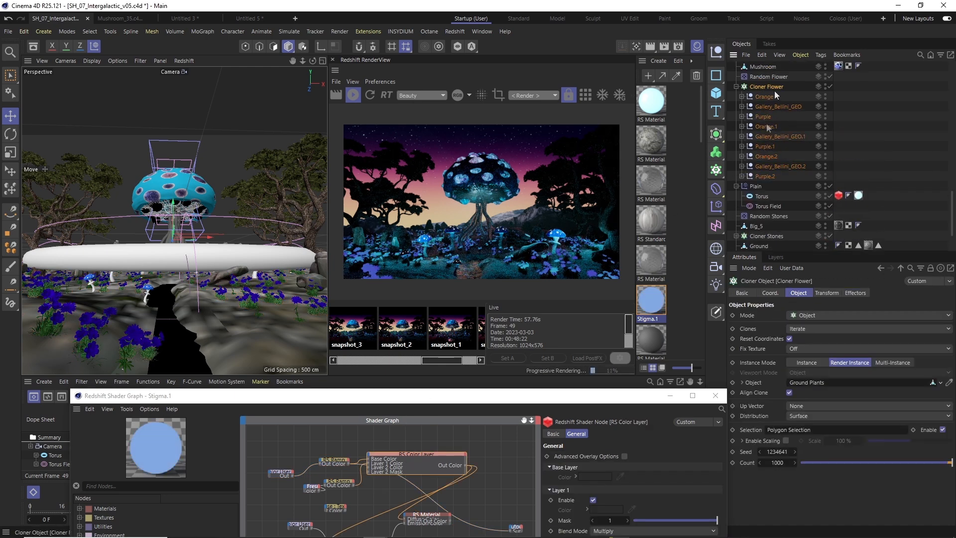
click(887, 363)
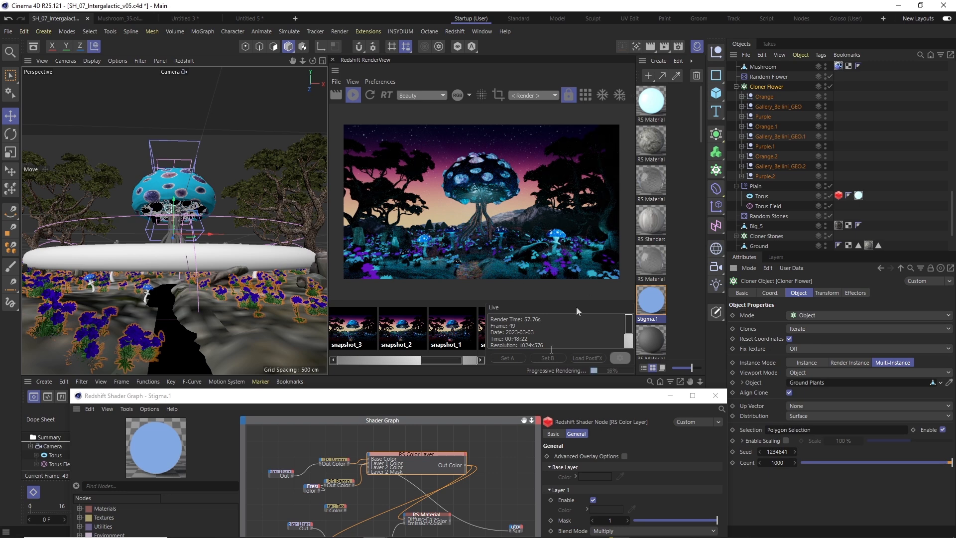
Try deleting the duplicated flower groups from Orange.1 through Purple.2, and undo the deletion.
click(766, 176)
shift+click(767, 128)
key(Delete)
key(ctrl+z)
Duplicate the Orange.2, Gallery_Bellini_GEO.2 and Purple.2 groups as another set inside Cloner Flower.
click(766, 176)
shift+click(766, 157)
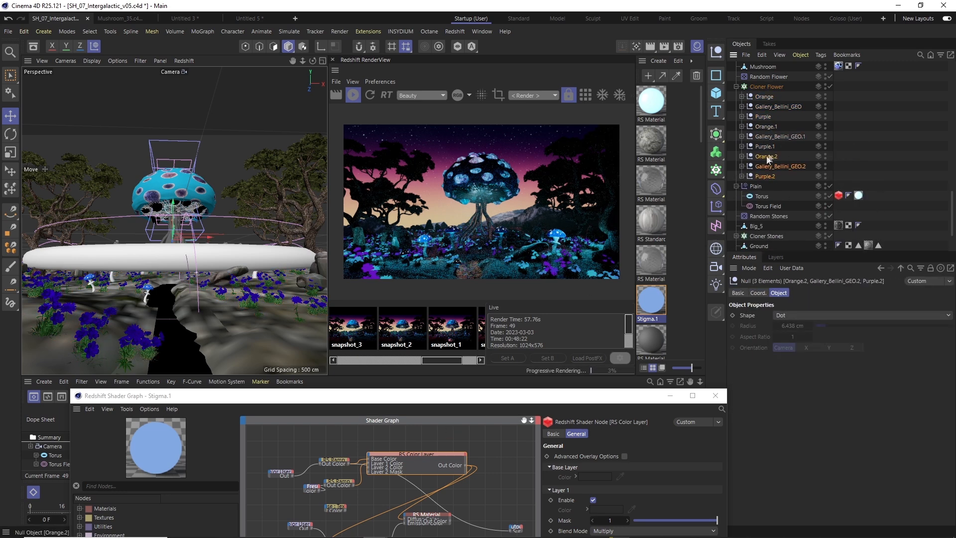
ctrl+drag(766, 159, 765, 181)
click(764, 97)
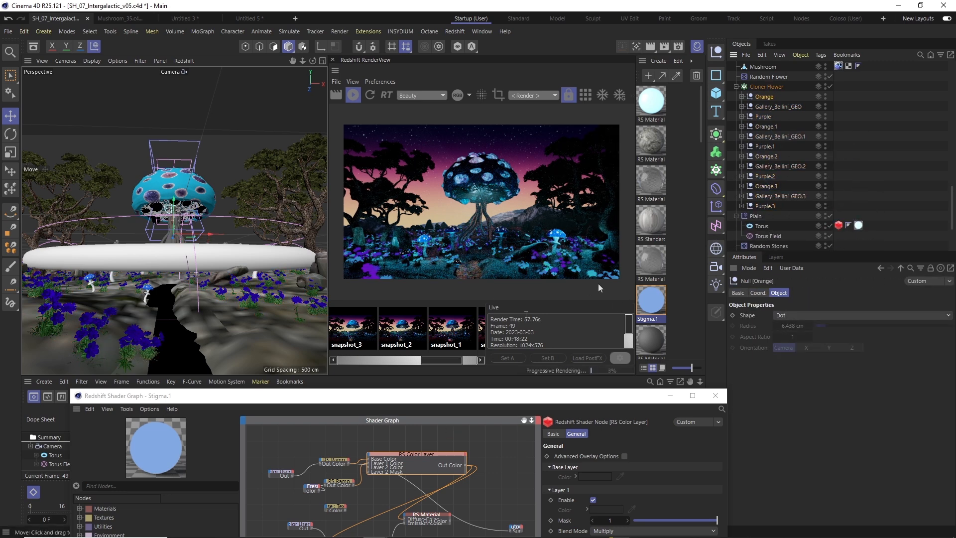
Raise the shader graph window and reconnect the RS Material node to the Stigma.1 output.
drag(578, 395, 588, 308)
drag(460, 434, 521, 443)
click(446, 432)
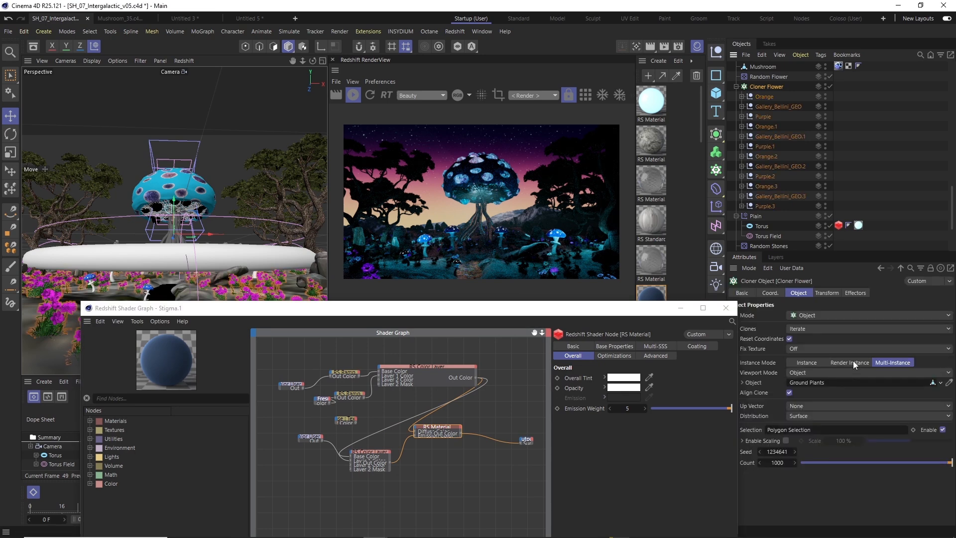
Compare Cloner Flower's instance modes in the render, choose Render Instance, and minimize the shader graph.
click(852, 363)
click(891, 362)
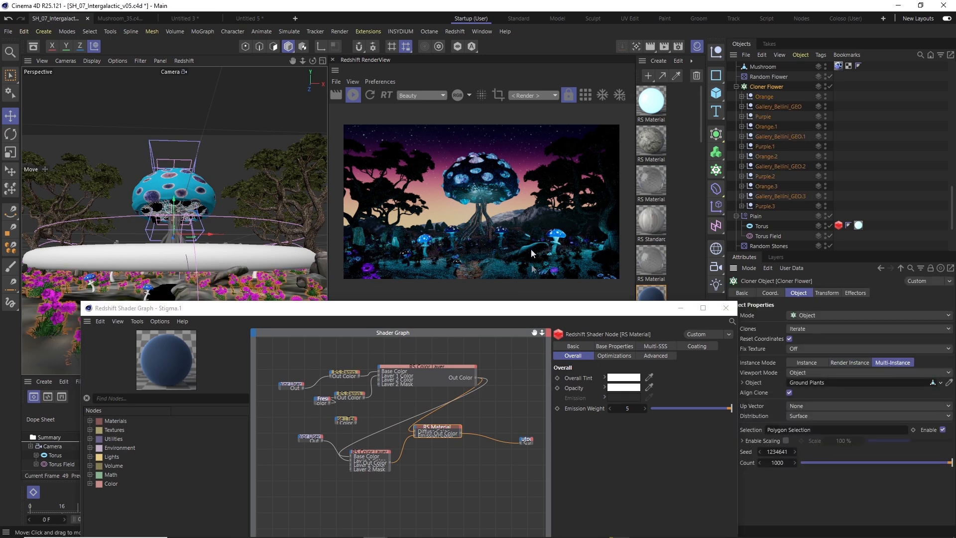
click(794, 364)
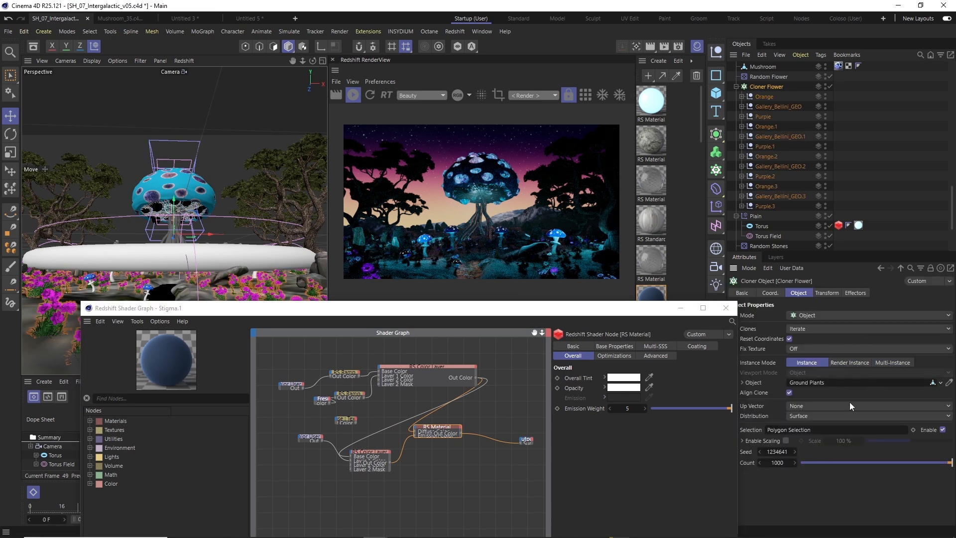
click(680, 308)
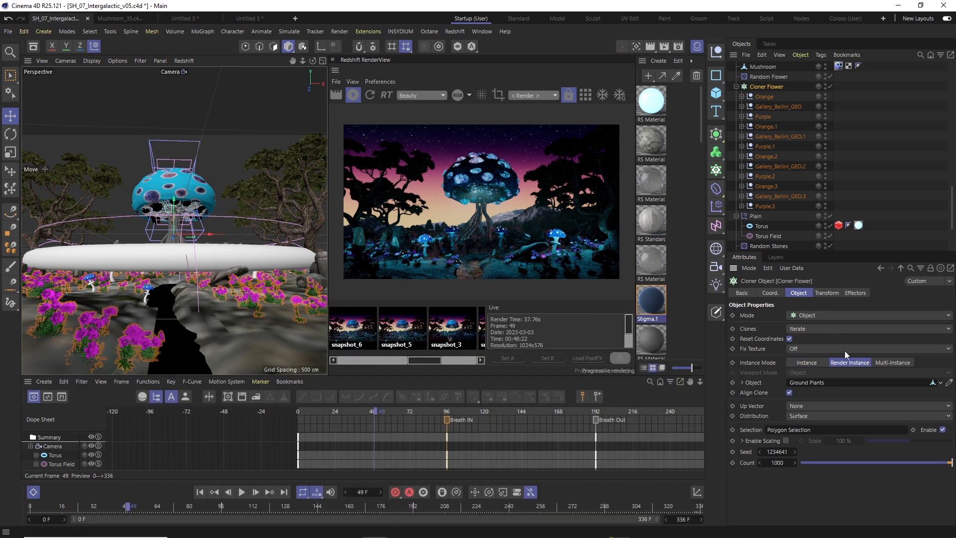
Set the Torus pipe radius to 30 cm, reposition the ring in the viewport, and fine-tune its thickness.
click(761, 225)
mouse_move(815, 337)
mouse_down()
mouse_move(814, 347)
mouse_move(802, 338)
mouse_up()
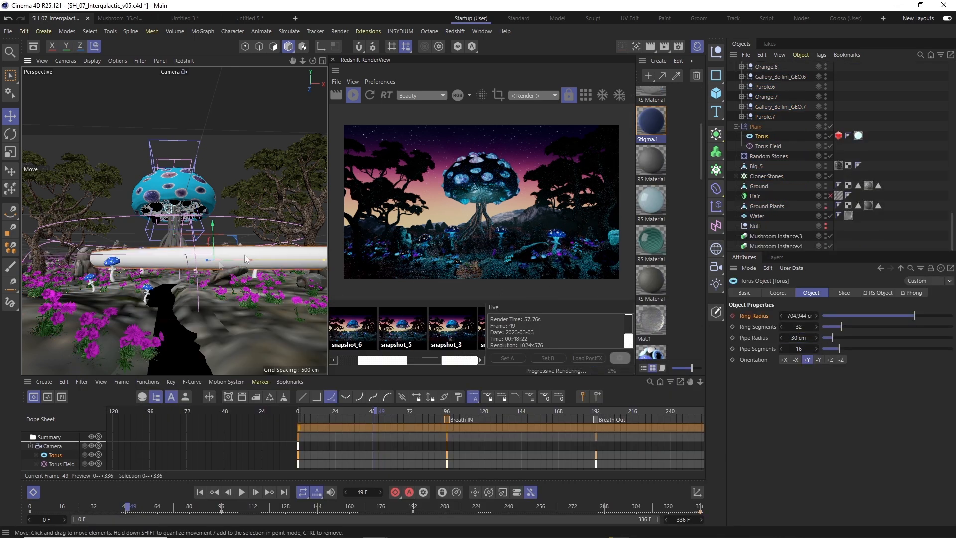
drag(169, 260, 171, 238)
drag(816, 338, 812, 338)
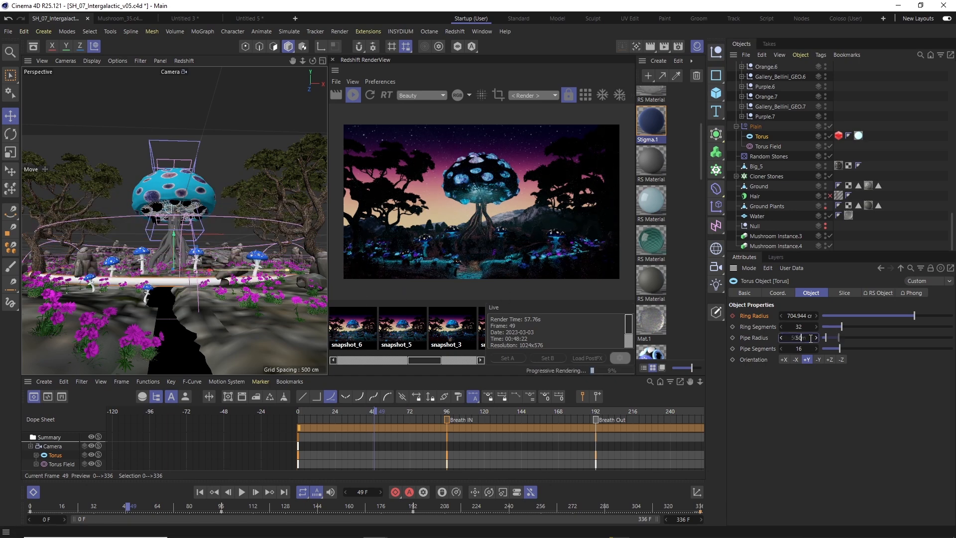
Give the Torus's RS Material a more saturated cyan emission with an emission weight of 0.8.
scroll(677, 189, up, 4)
double_click(650, 102)
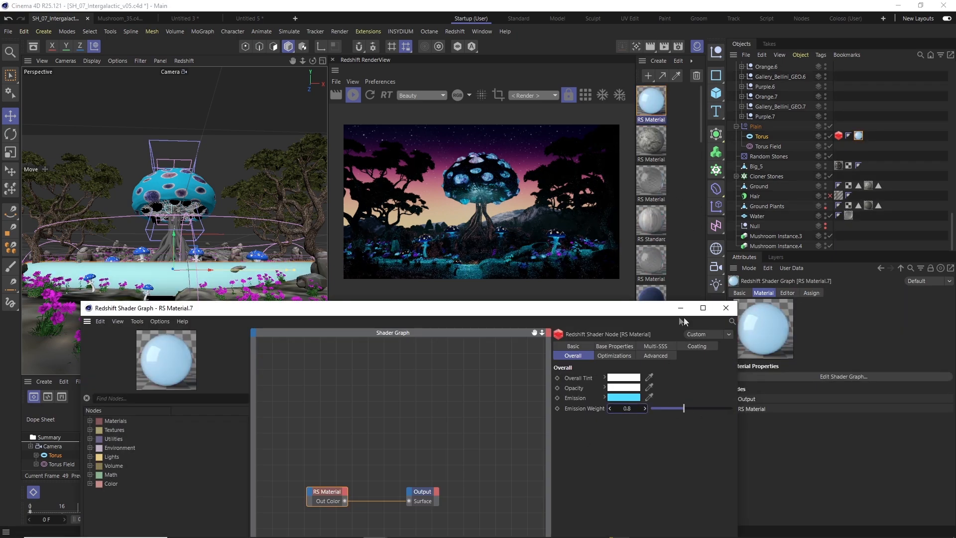
click(725, 307)
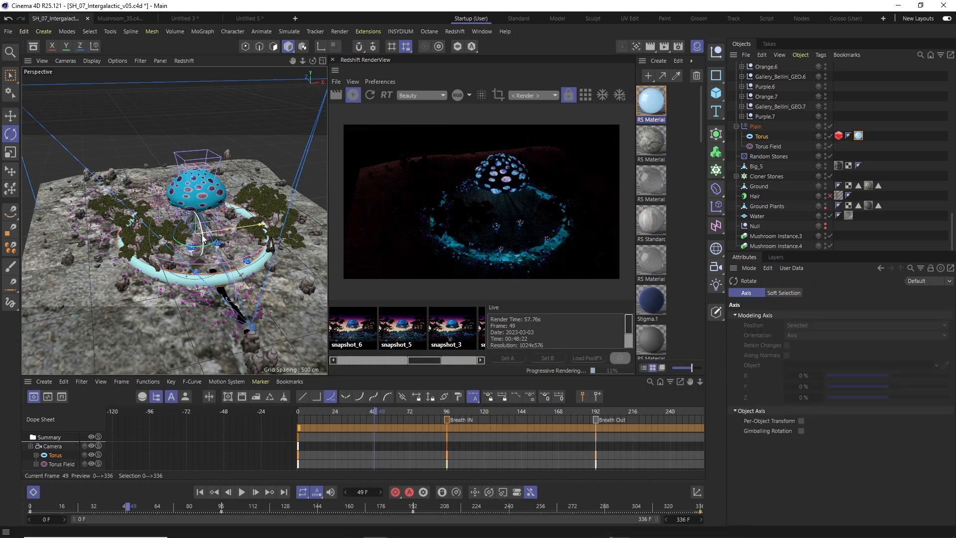
Examine the glowing ring around the mushroom from high and low angles in an enlarged live render view.
click(755, 127)
alt+drag(209, 249, 169, 174)
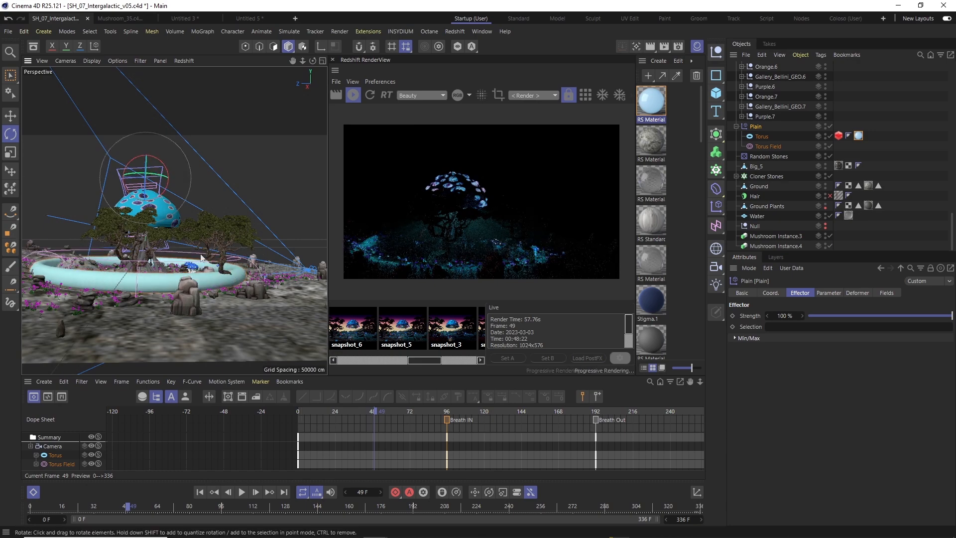
alt+right_drag(61, 329, 161, 243)
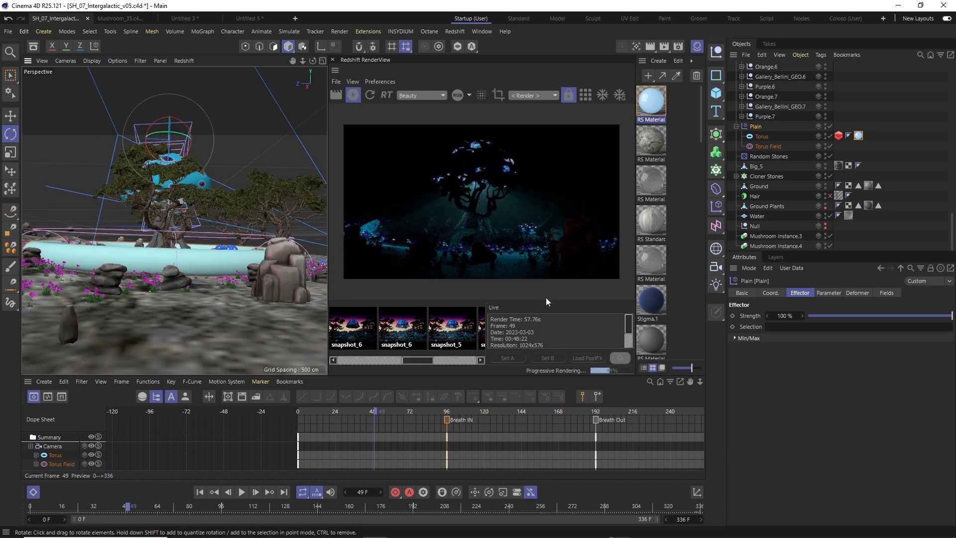
drag(328, 149, 218, 149)
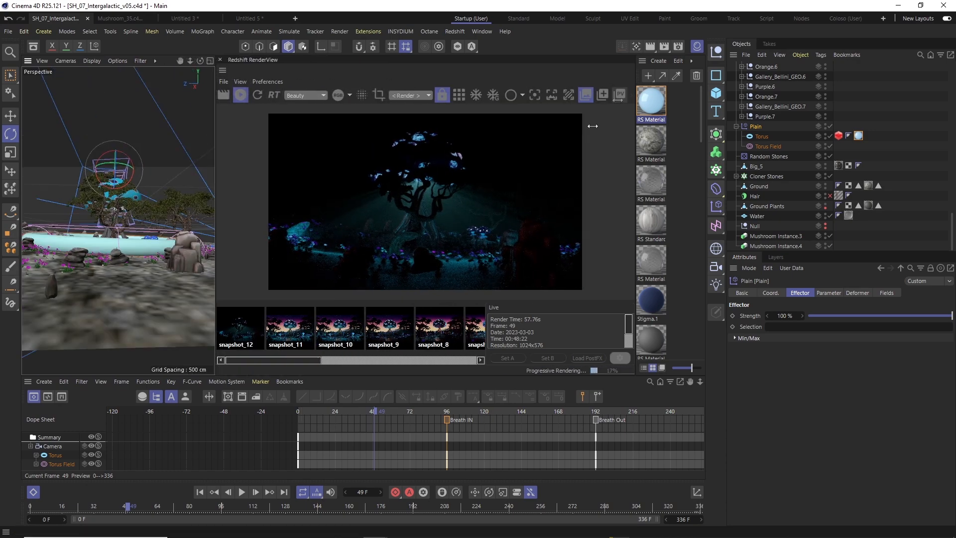
alt+drag(118, 244, 166, 252)
scroll(777, 175, up, 20)
Advance the timeline to frame 50 and return the viewport to the scene Camera.
click(255, 492)
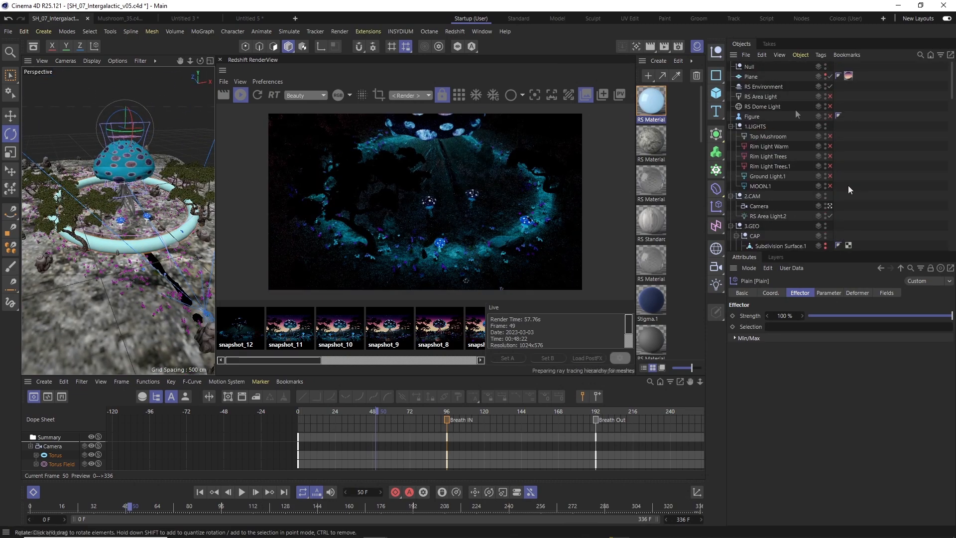
click(759, 206)
click(829, 206)
scroll(844, 216, down, 20)
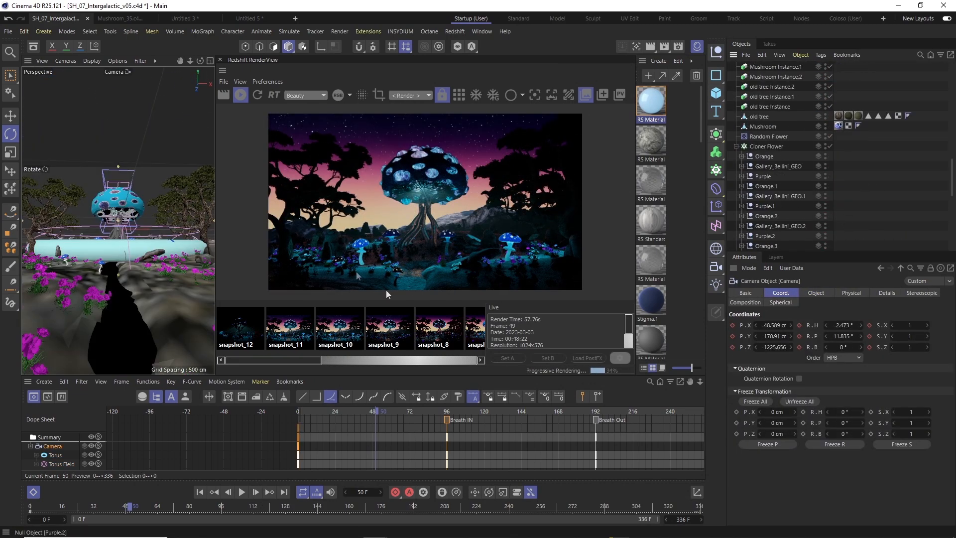
Compare the render with individual scene objects toggled and enable the MOON.1 light in the 1.LIGHTS group.
click(830, 136)
key(space)
click(78, 249)
click(829, 136)
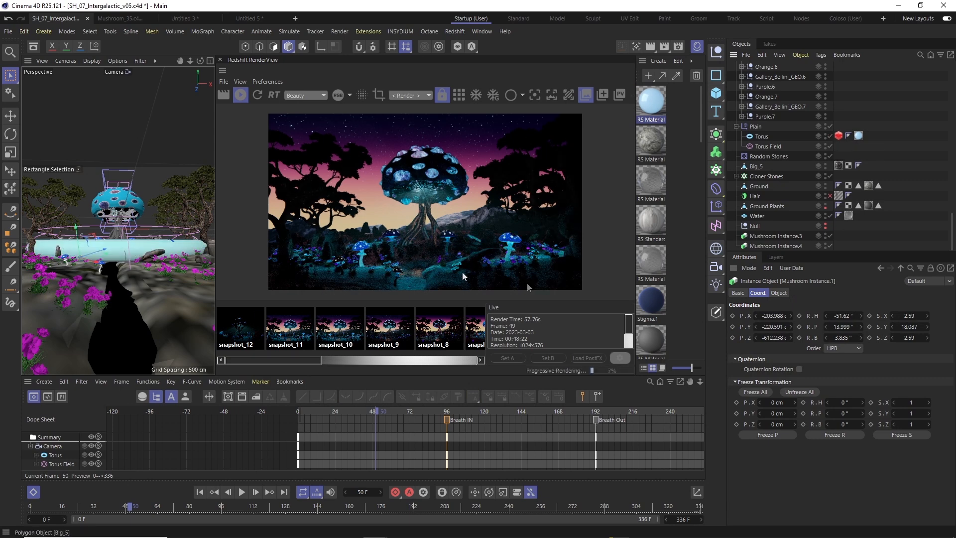
scroll(831, 213, up, 20)
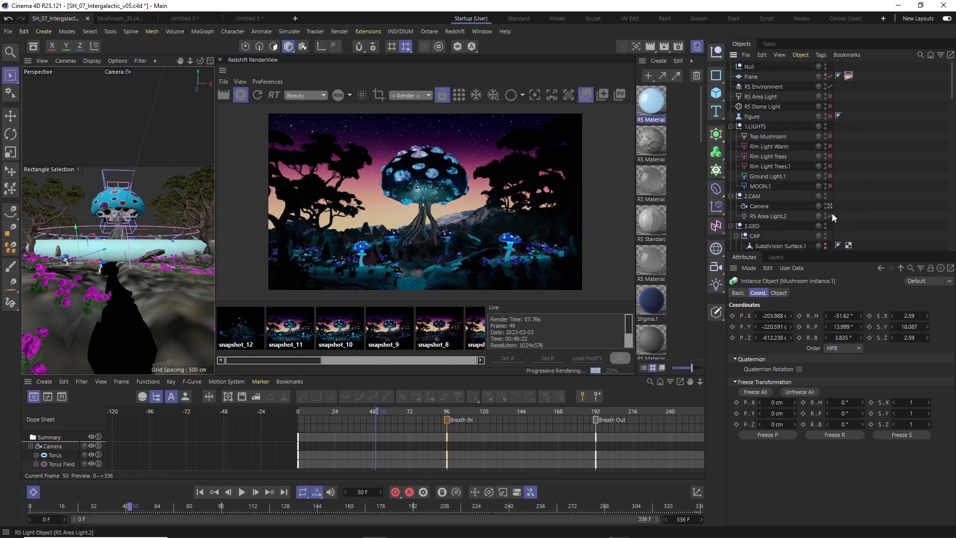
click(830, 176)
scroll(866, 204, down, 20)
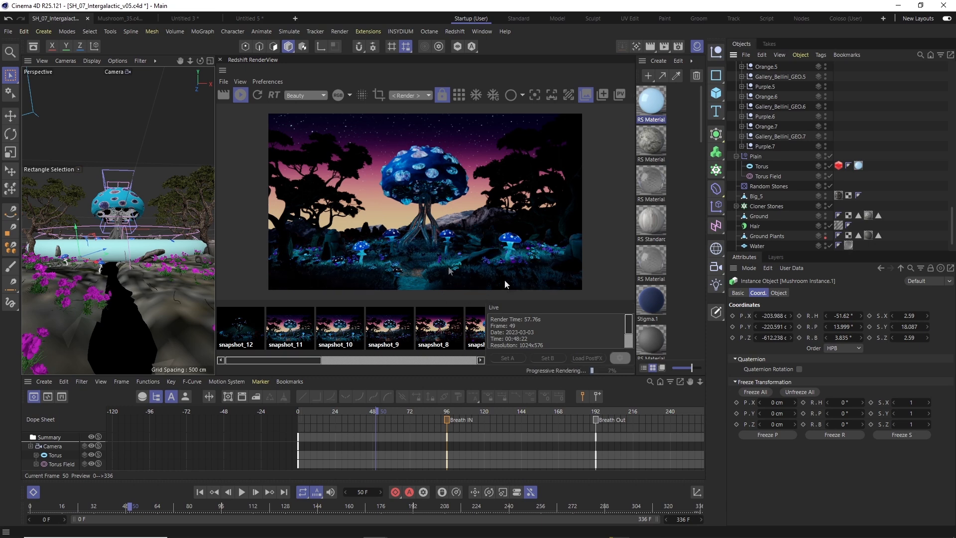
Keyframe the blue mushroom RS Material's Emission Weight of 2 at frame 50 and show its track in the timeline.
click(762, 168)
click(812, 293)
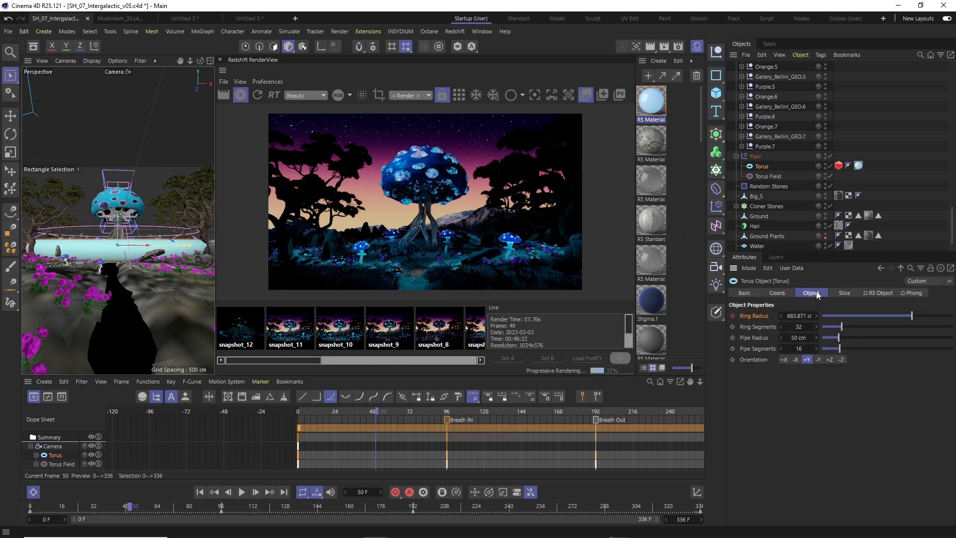
scroll(779, 177, up, 20)
scroll(659, 219, down, 8)
double_click(656, 222)
click(465, 490)
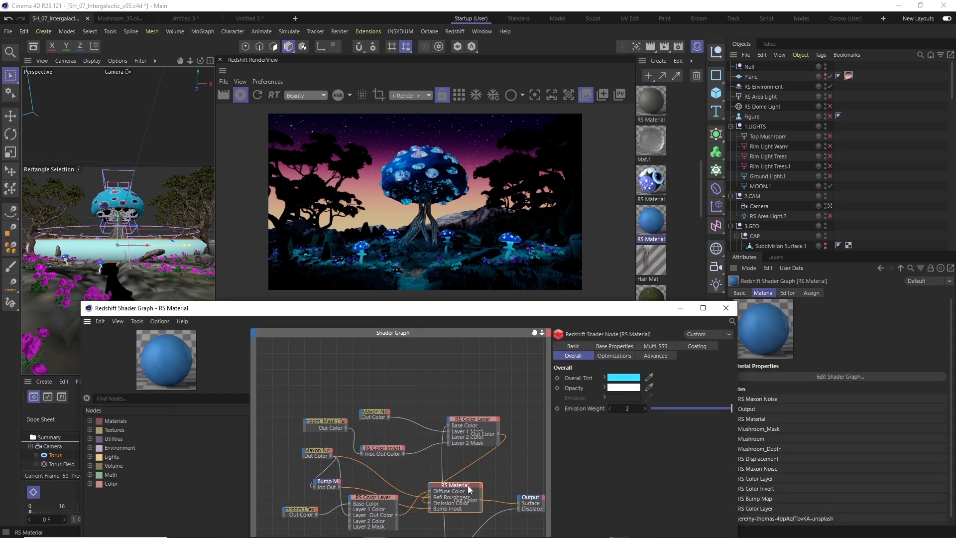
click(557, 408)
right_click(574, 408)
mouse_move(628, 354)
click(689, 438)
Enlarge the F-curve editor, pause the live render, and place emission_weight keys of 2 at frames 96 and 192.
click(725, 308)
drag(463, 376, 463, 190)
click(62, 260)
scroll(458, 352, down, 6)
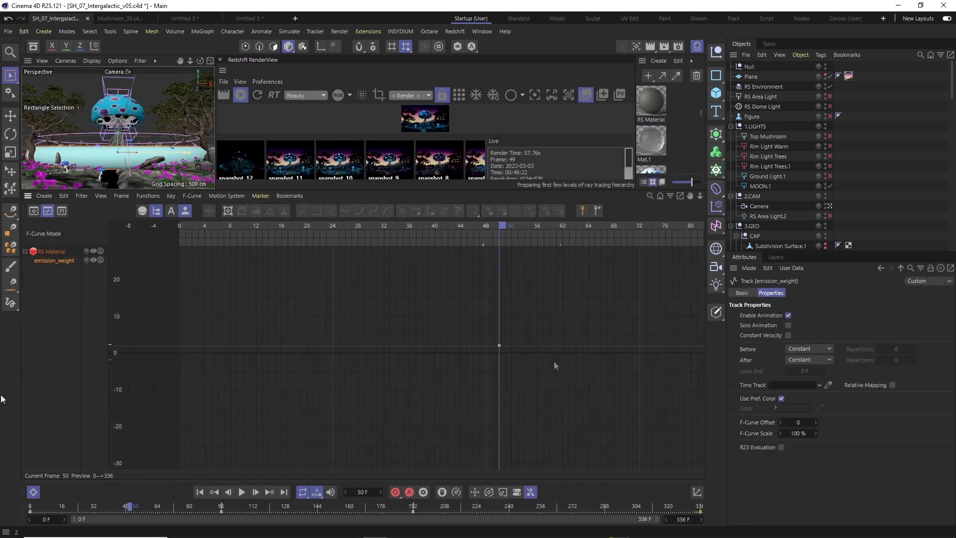
alt+middle_drag(458, 351, 199, 371)
click(247, 368)
click(244, 98)
click(385, 368)
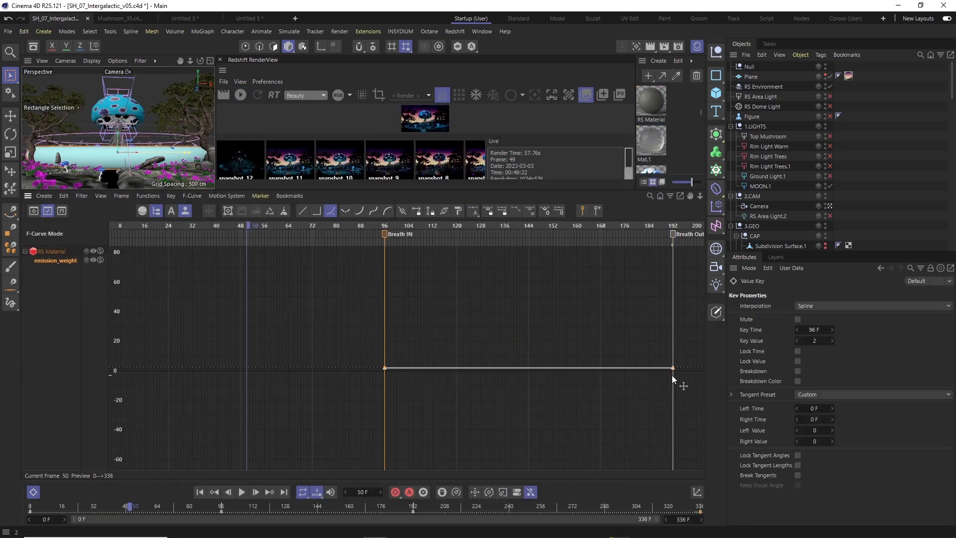
Add emission_weight keys at frame 0 and at about frame 268, and set both to 0.
scroll(317, 341, down, 5)
ctrl+drag(500, 381, 566, 400)
shift+click(206, 400)
click(815, 341)
text(0)
key(Return)
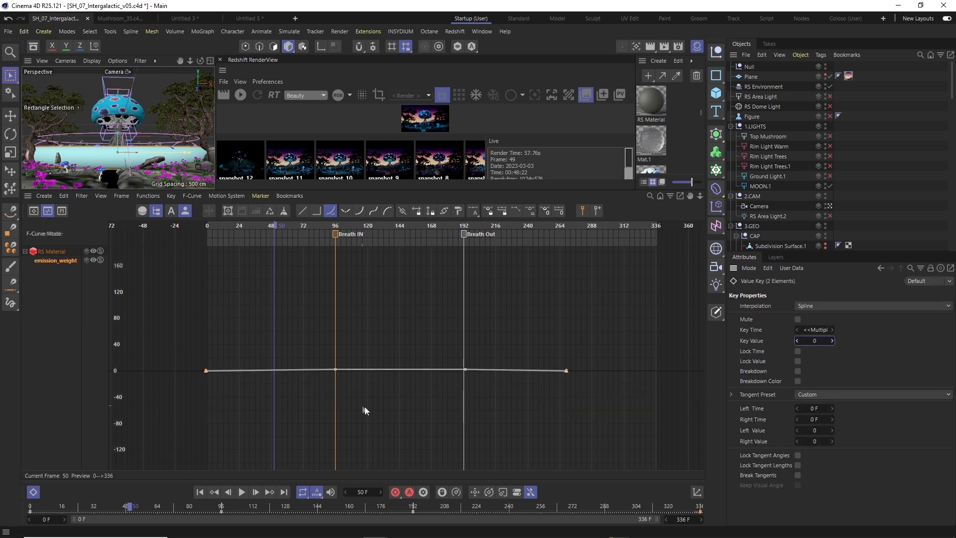
Smooth the emission_weight curve with eased keys, move its last key to frame 336, and scrub to frame 45.
key(h)
key(ctrl+a)
click(373, 211)
click(568, 387)
alt+right_drag(567, 388, 477, 399)
drag(399, 450, 466, 449)
alt+middle_drag(221, 396, 380, 354)
click(298, 380)
drag(327, 224, 321, 225)
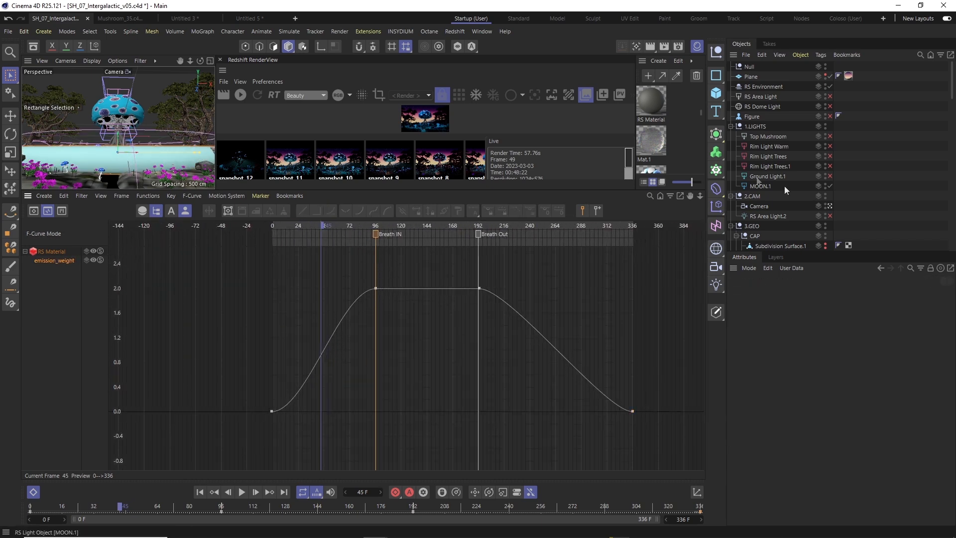
Review RS Area Light.2's intensity animation and copy its frame 0 key to the end of the animation.
click(768, 216)
click(381, 226)
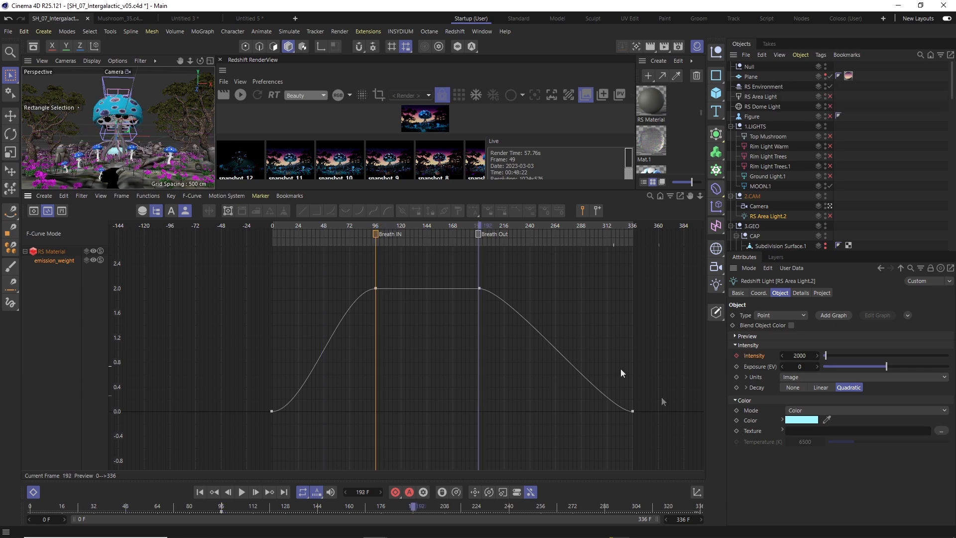
click(271, 227)
click(55, 260)
key(h)
click(171, 211)
alt+right_drag(416, 370, 239, 370)
ctrl+drag(200, 441, 512, 441)
Keyframe the Torus material's emission weight at 0.8 near frame 67 and fade it to zero near frame 96.
click(788, 177)
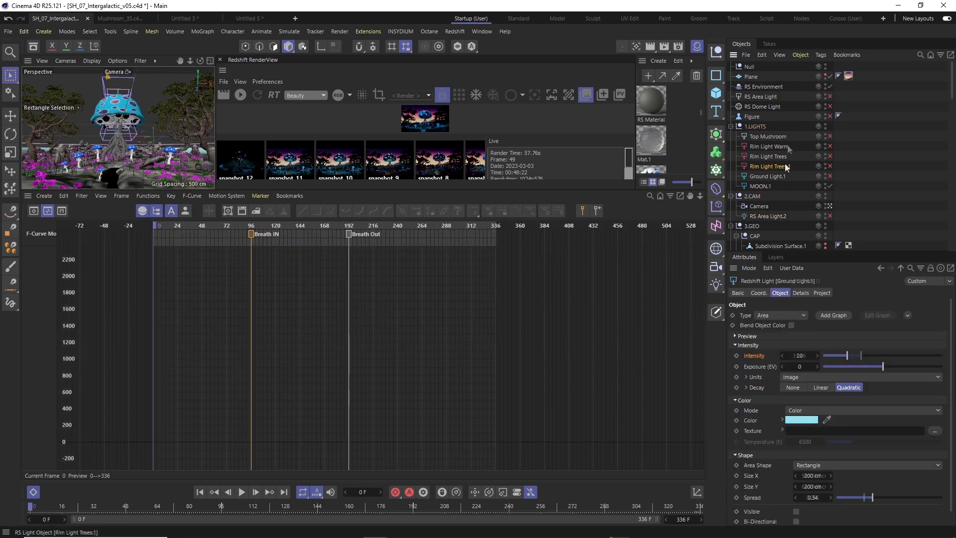
scroll(866, 179, down, 20)
click(763, 137)
click(858, 136)
double_click(887, 319)
click(859, 377)
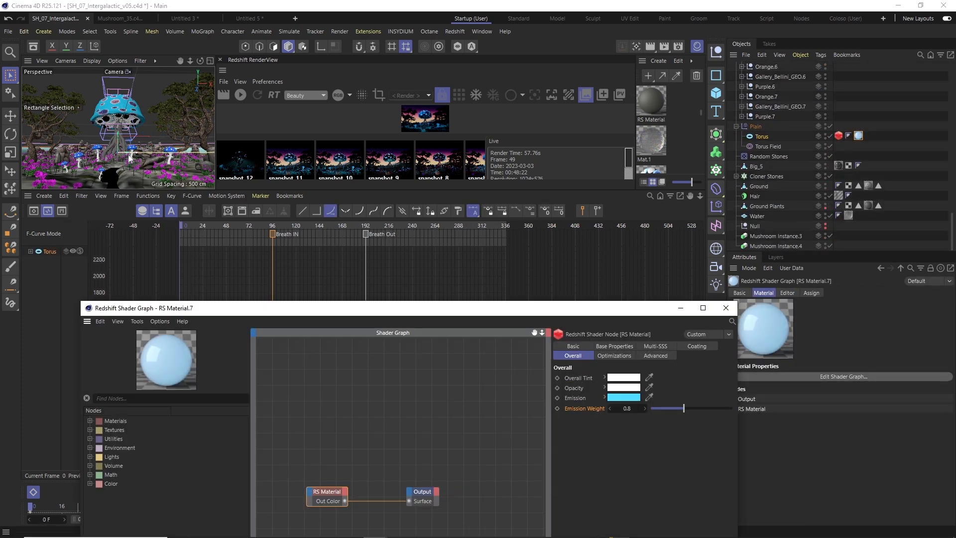
drag(488, 308, 490, 141)
click(163, 507)
click(559, 241)
click(223, 506)
drag(685, 241, 653, 240)
click(559, 241)
click(728, 141)
Duplicate the Torus material's emission-weight fade keys toward the Breath Out part of the timeline.
alt+middle_drag(587, 369, 189, 384)
alt+right_drag(499, 384, 468, 383)
ctrl+drag(294, 384, 590, 383)
alt+right_drag(286, 398, 219, 369)
drag(233, 352, 476, 370)
Fine-tune the timing and easing of the Torus material's emission-weight keys around the Breath IN and Breath Out markers.
drag(429, 392, 421, 392)
drag(289, 392, 314, 392)
click(421, 392)
click(476, 370)
drag(422, 393, 426, 392)
click(314, 392)
drag(314, 392, 307, 393)
drag(245, 370, 228, 371)
drag(476, 370, 491, 370)
drag(228, 370, 253, 370)
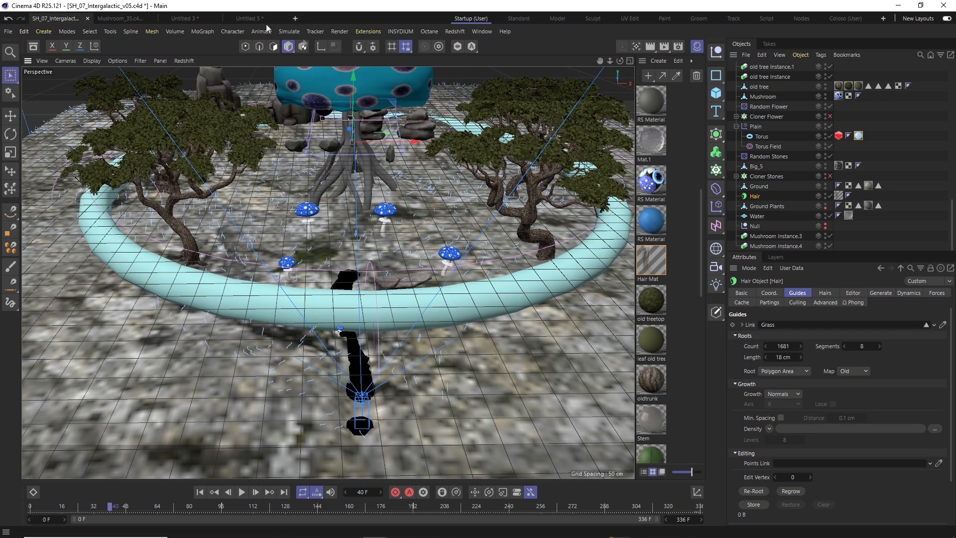
Add a Wind force for the Hair grass, set its wind speed to 2 cm, and reduce it to 0.
click(289, 31)
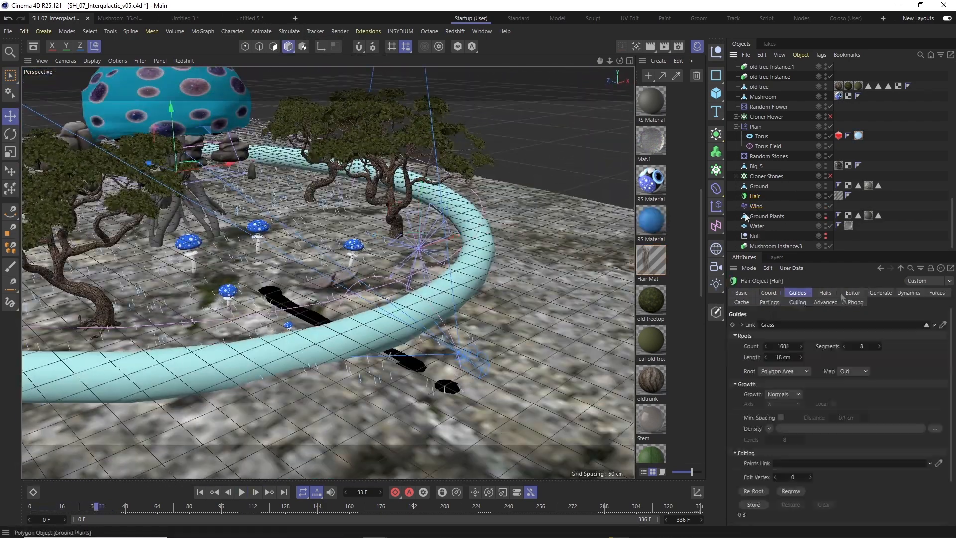
key(Return)
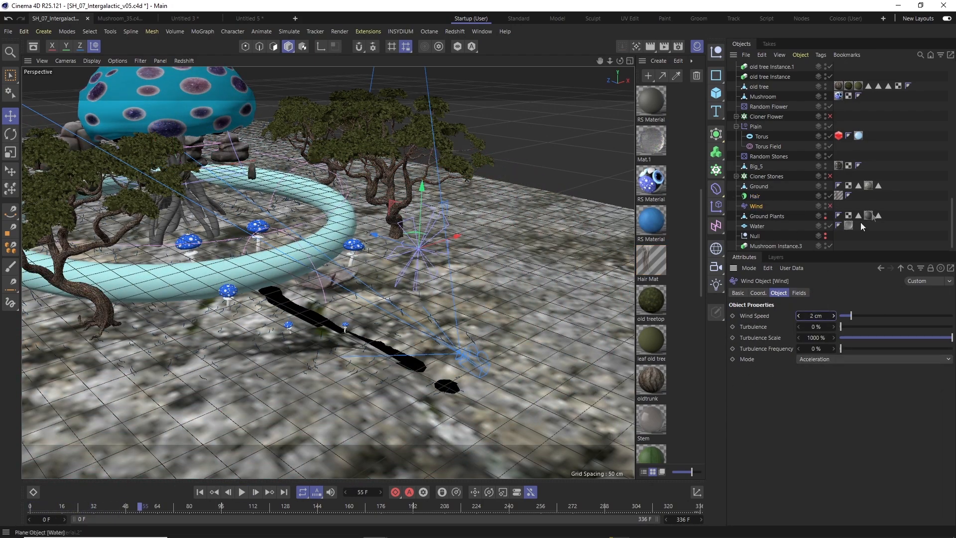
double_click(821, 316)
text(0)
key(Return)
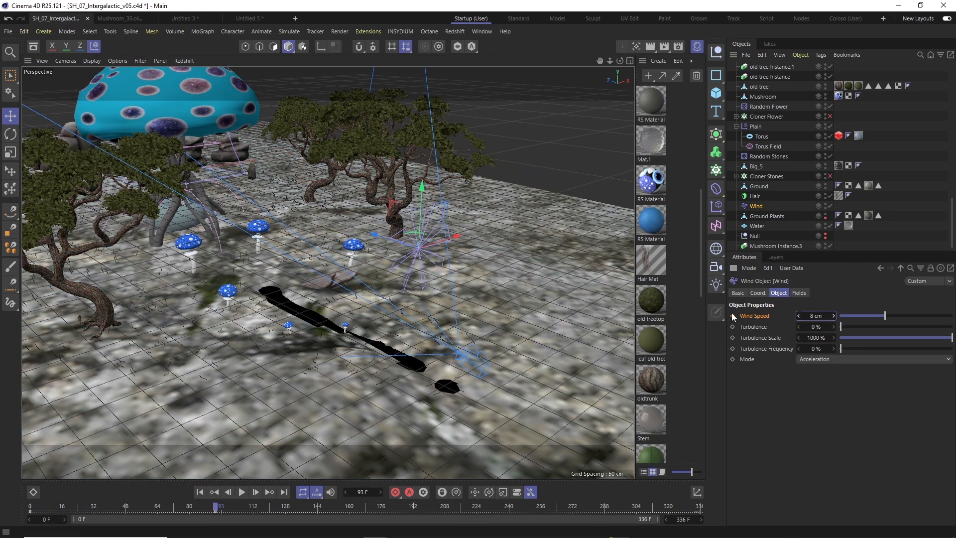
Keyframe a new heading rotation for the Wind object near Breath Out and give it a wind speed of 10 cm.
click(754, 196)
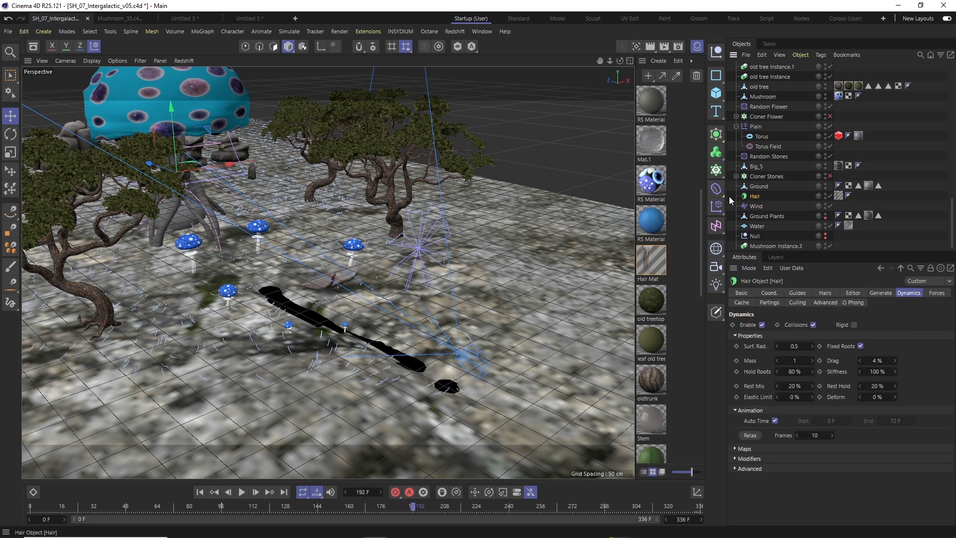
click(756, 205)
click(757, 293)
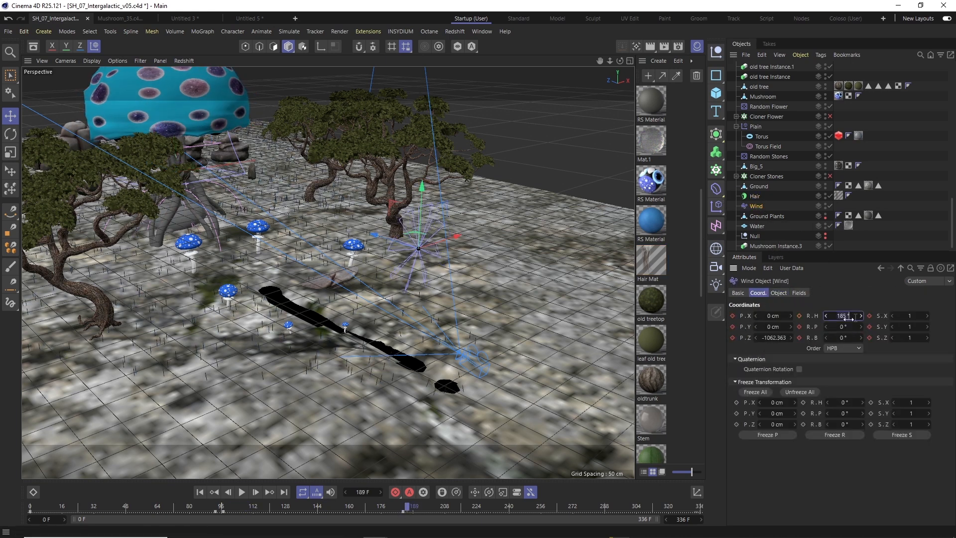
drag(415, 511, 416, 511)
click(778, 293)
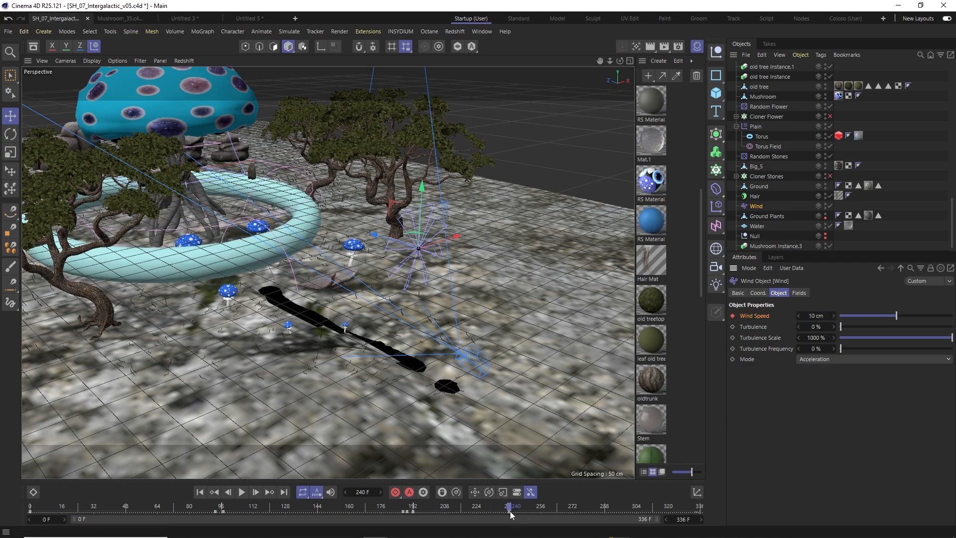
Play back the grass motion up close, key the wind speed at 0 cm on frame 301, and retime the final keys.
key(r)
key(F8)
alt+drag(378, 299, 314, 316)
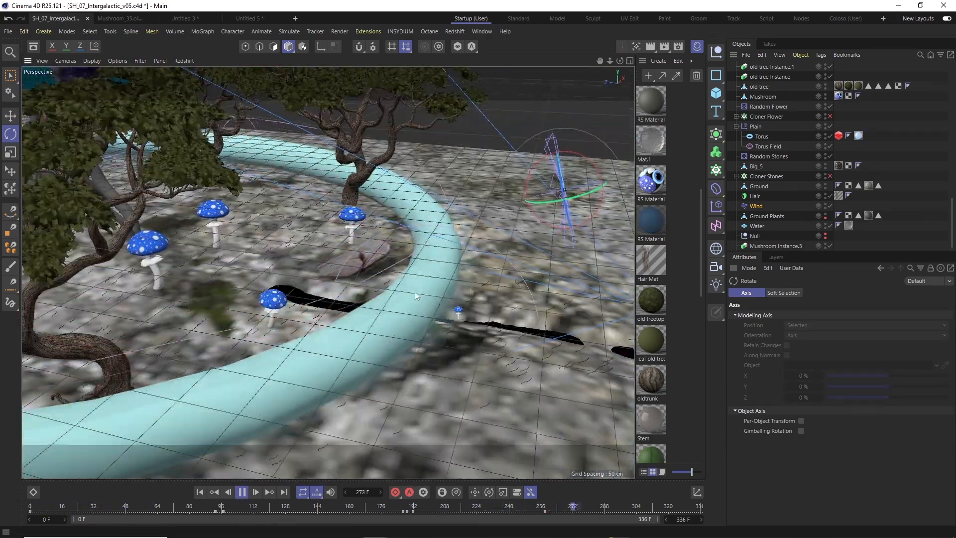
click(628, 505)
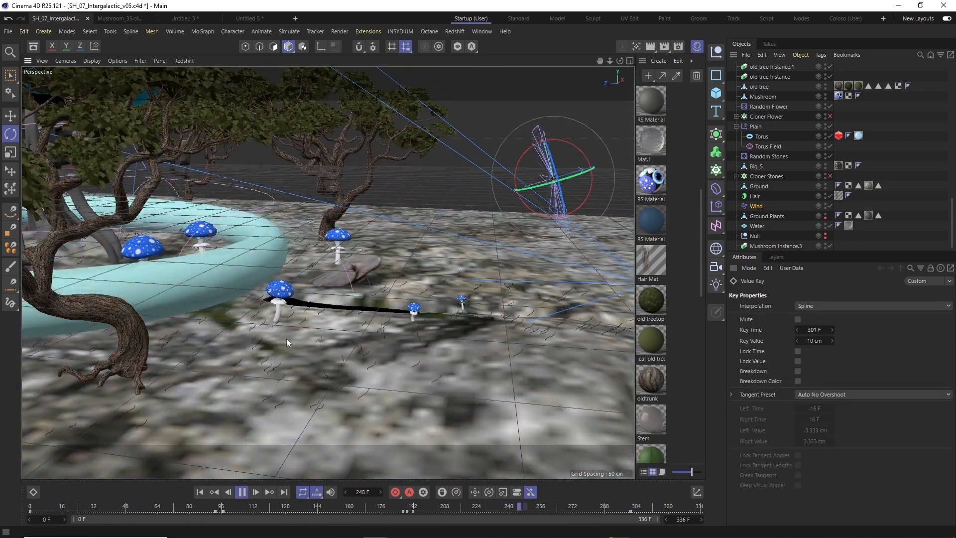
click(756, 205)
key(F8)
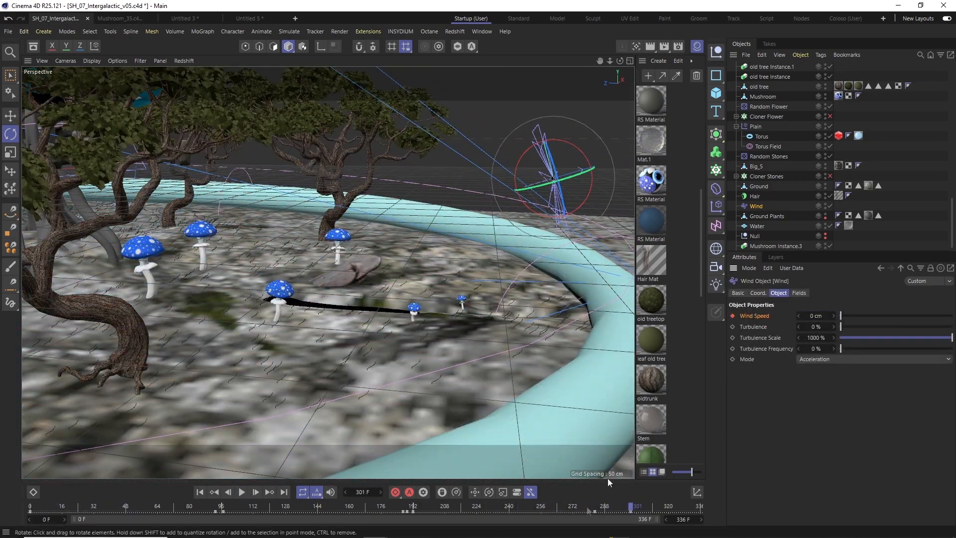
click(620, 512)
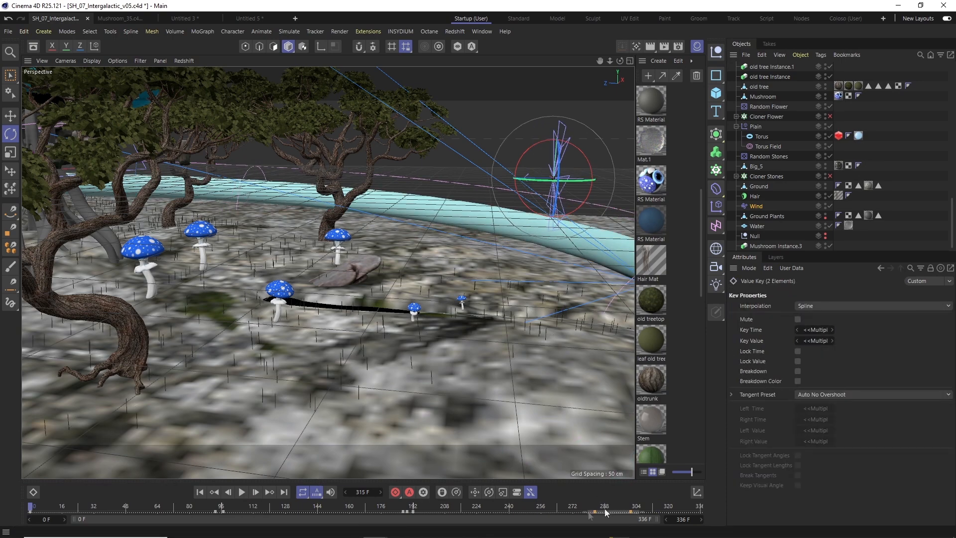
Keyframe the Hair dynamics' Rest Mix at 20% on frame 296 and preview the playback.
click(754, 196)
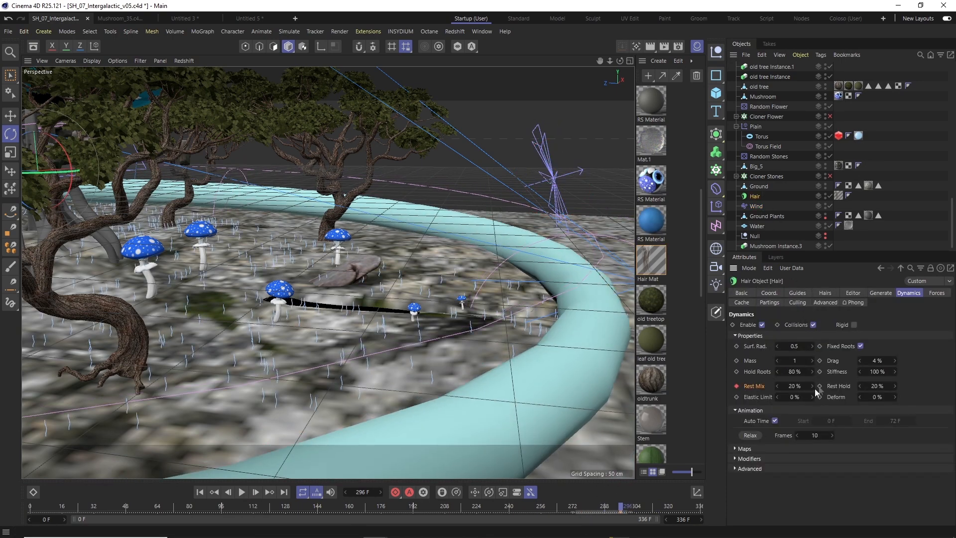
key(ctrl+shift+a)
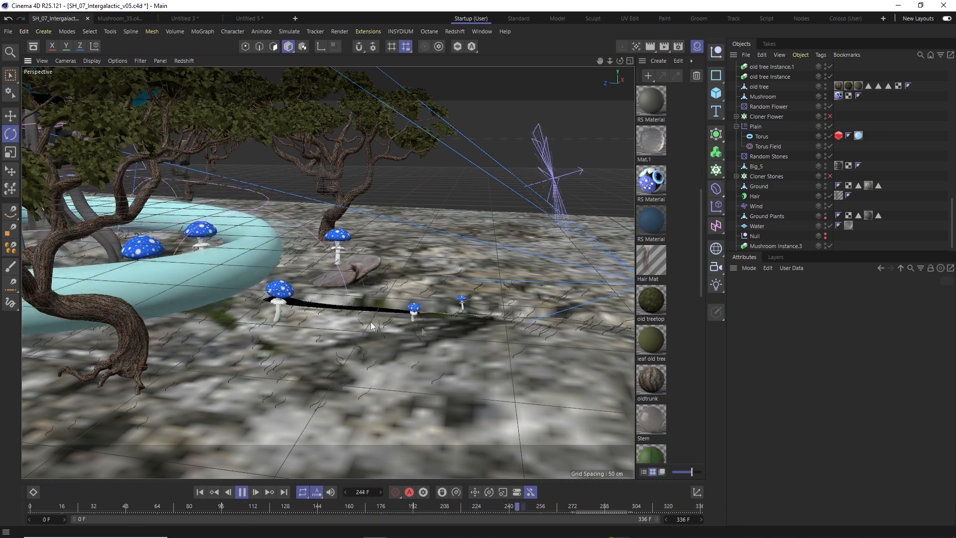
key(F8)
click(547, 506)
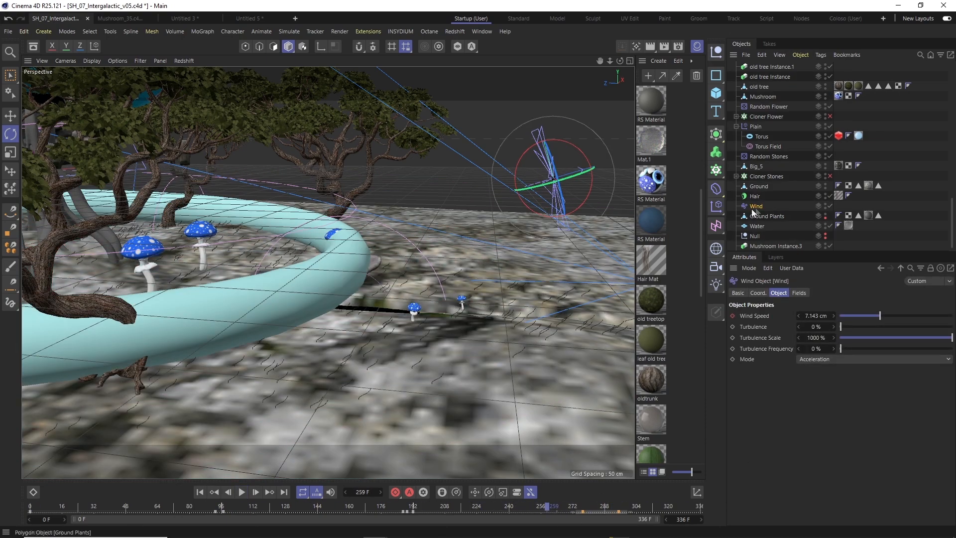
Reshape the Wind Speed curve in the F-curve editor, with a peak key of about 8.07 cm at frame 271.
click(33, 492)
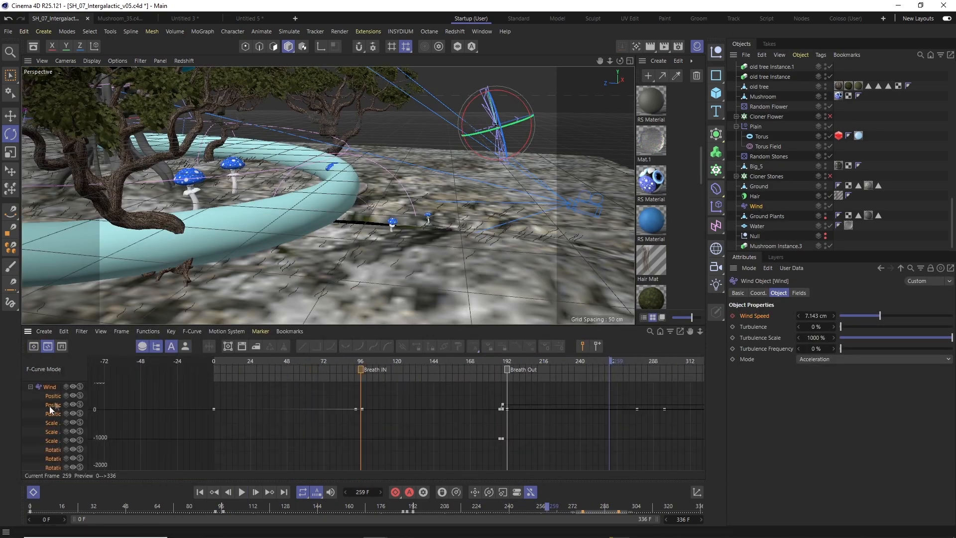
drag(616, 398, 615, 400)
mouse_move(413, 360)
mouse_down()
mouse_move(441, 361)
mouse_move(407, 360)
mouse_up()
click(541, 364)
click(367, 403)
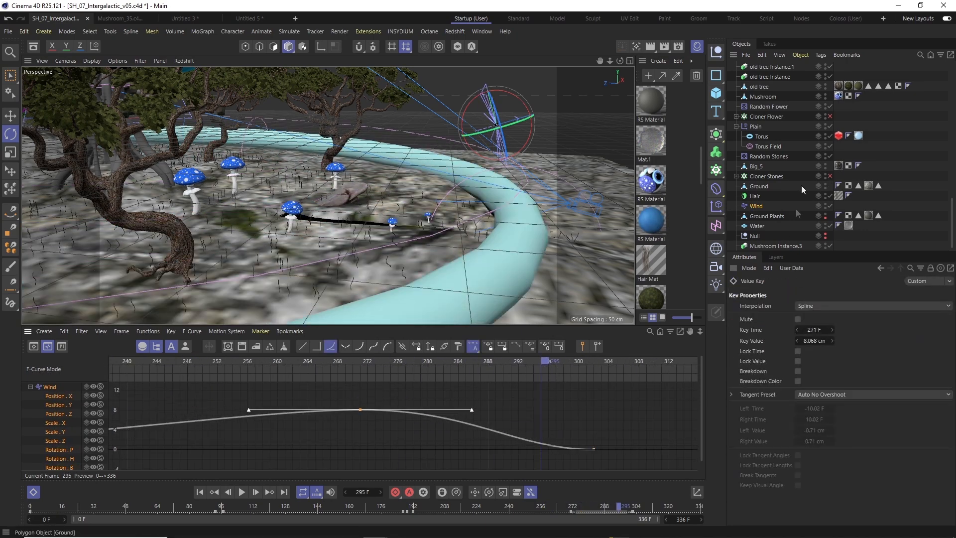
Lower the Hair's Rest Hold and Rest Mix keys at frame 336 to about 52% and play back the grass motion.
click(754, 196)
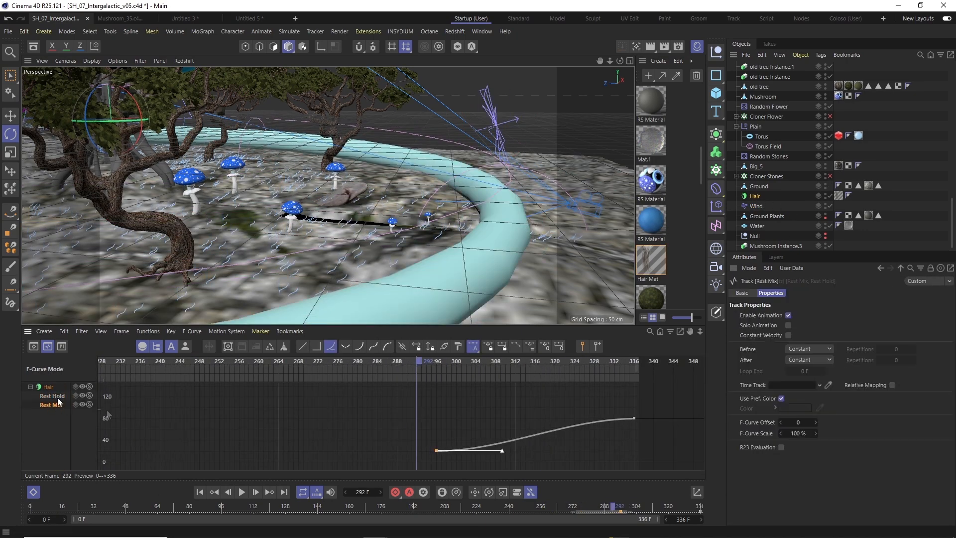
drag(633, 418, 634, 432)
click(352, 506)
key(space)
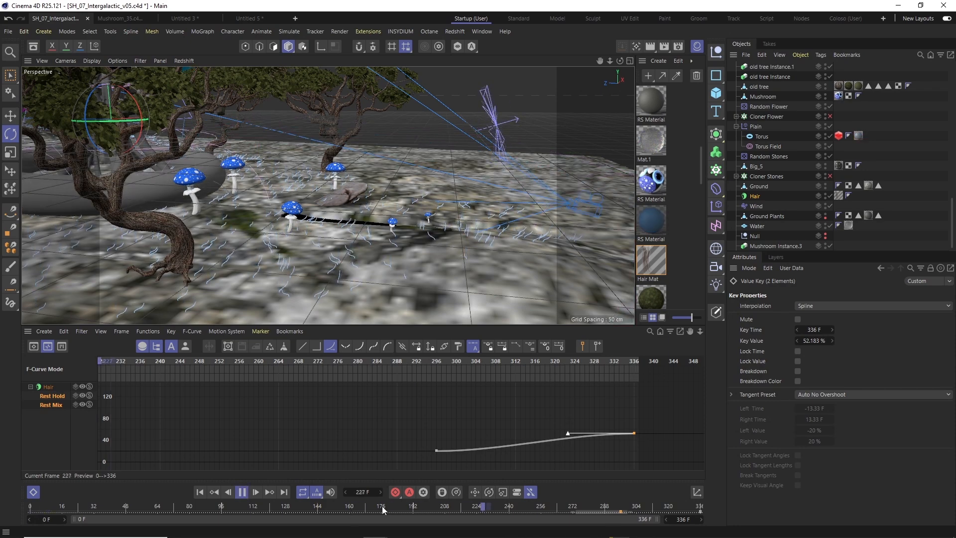
key(space)
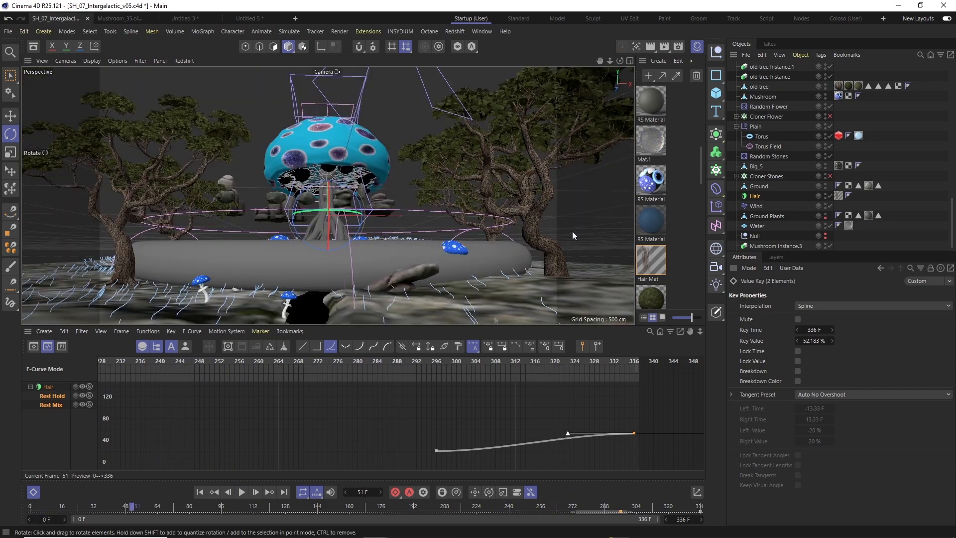
key(space)
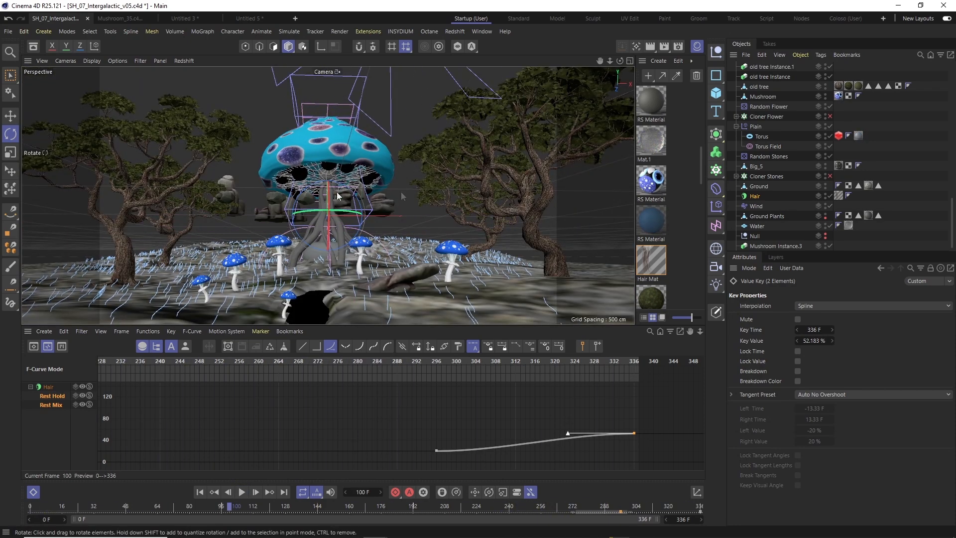
click(513, 310)
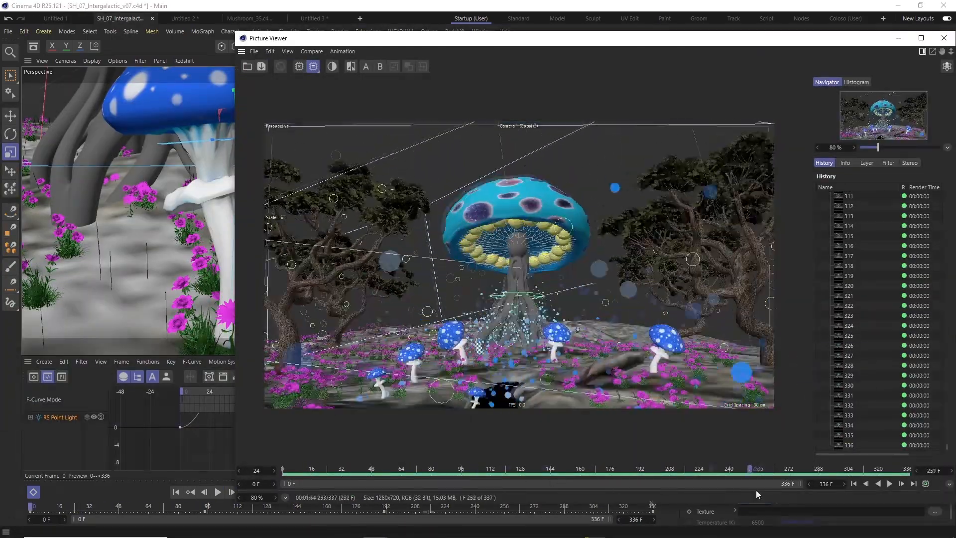
Close the Picture Viewer, clamp Null.3's RS Point Light to the surface of its Cube with a Constraint tag, and play back the motion.
click(943, 37)
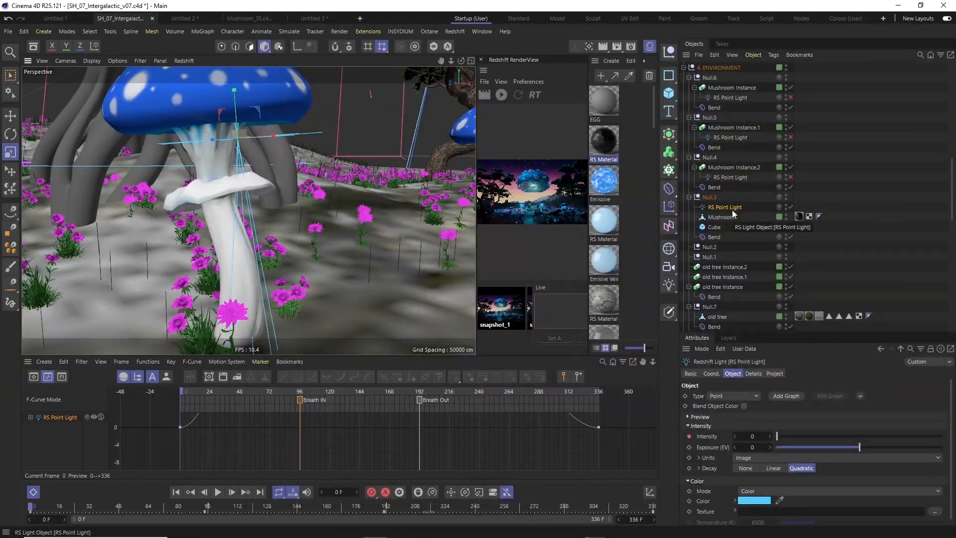
click(714, 237)
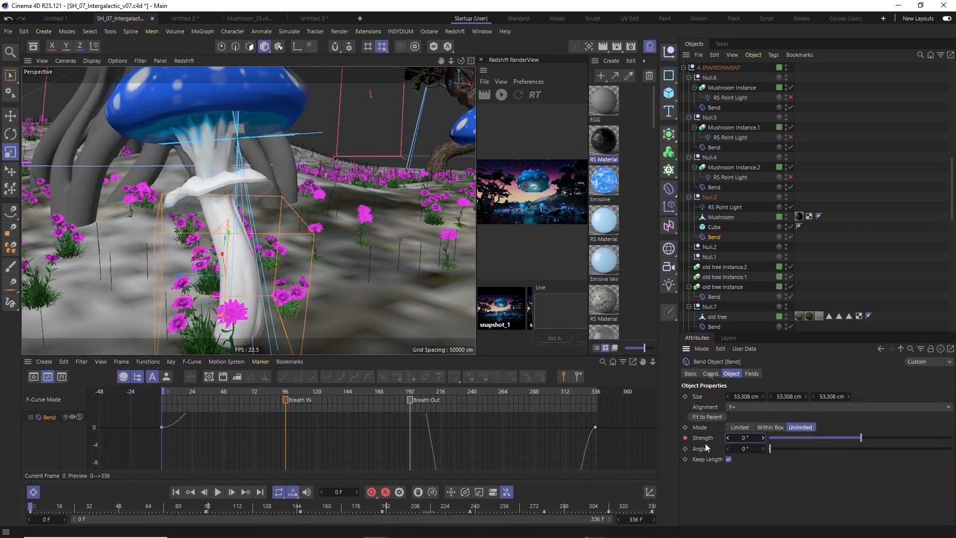
right_click(725, 207)
mouse_move(796, 168)
click(903, 272)
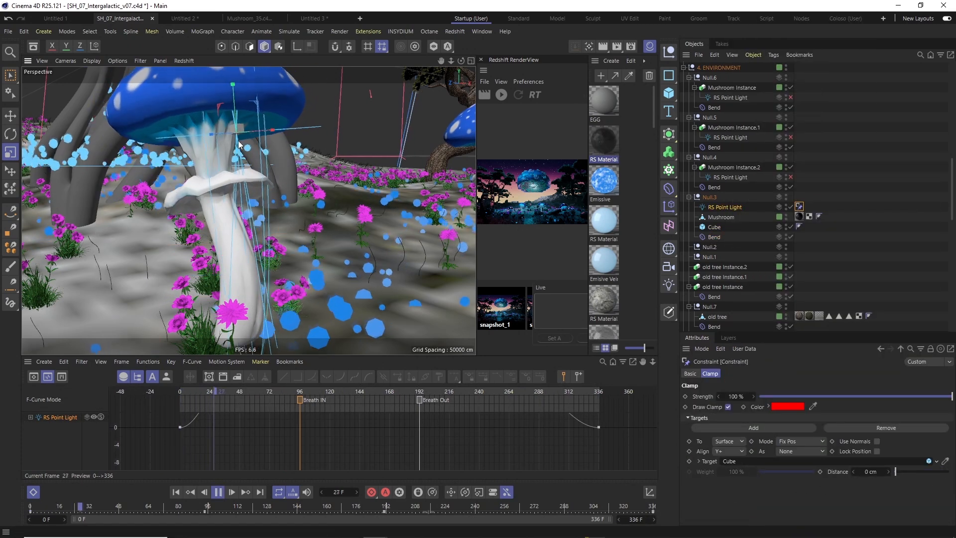
key(F8)
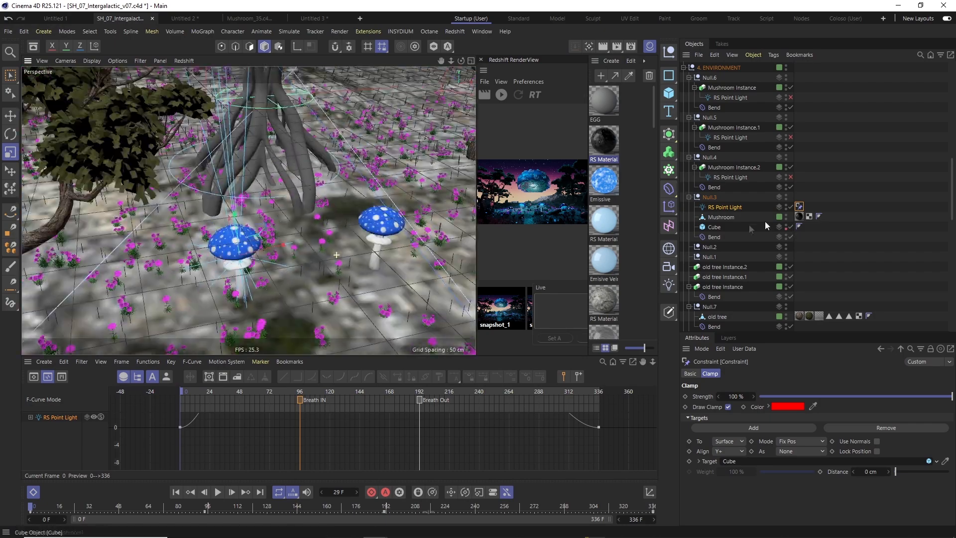
Place a copy of the Cube in Null.6 and clamp that group's RS Point Light to the copy's surface with a Constraint tag.
key(e)
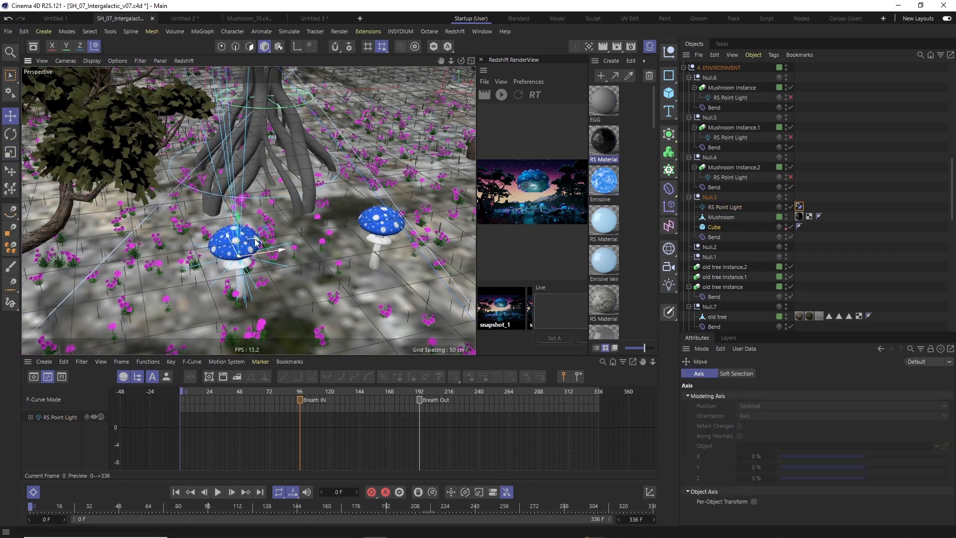
key(o)
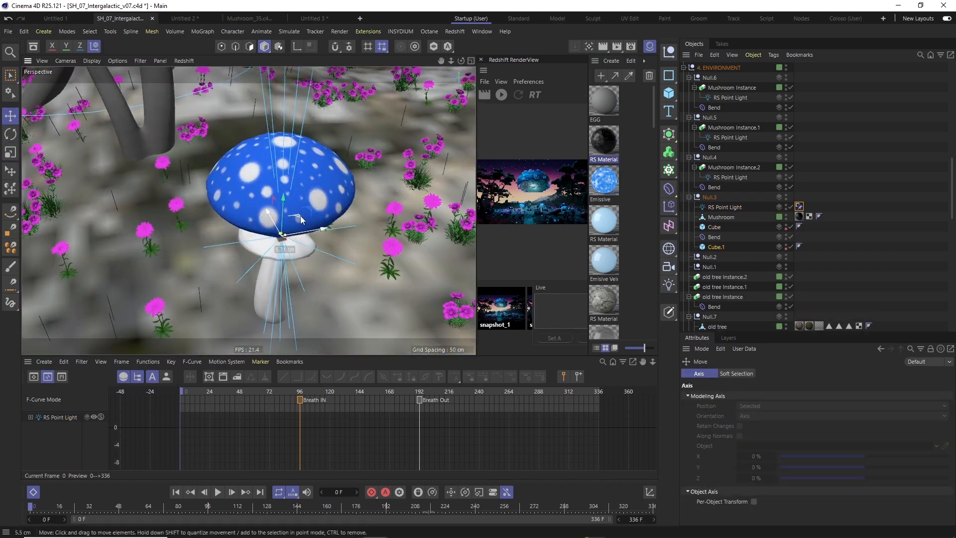
drag(716, 246, 729, 99)
right_click(730, 99)
click(896, 189)
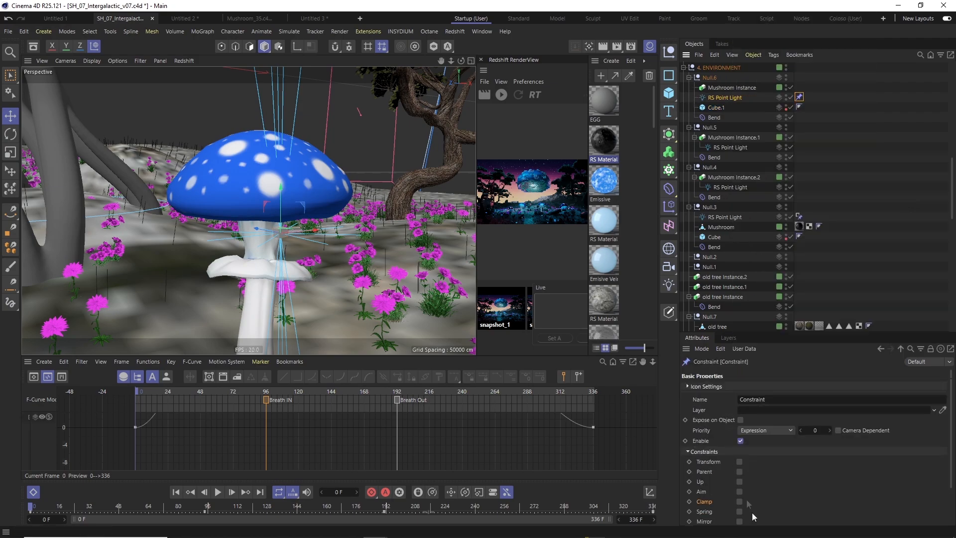
click(733, 462)
Copy Null.3's Cube into Null.4 as the light target for Mushroom Instance.2.
alt+drag(289, 199, 293, 249)
scroll(297, 216, down, 5)
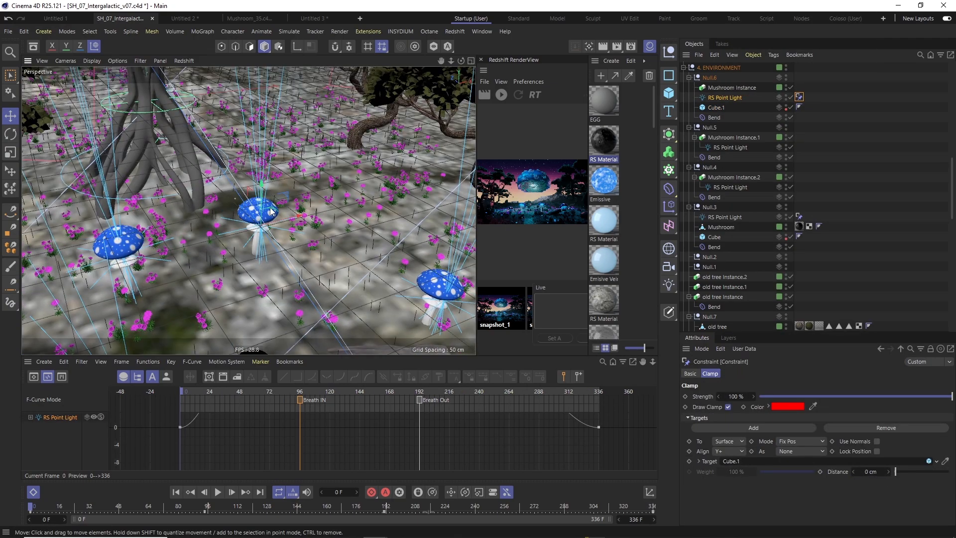
click(714, 237)
ctrl+drag(713, 237, 714, 123)
alt+drag(308, 249, 381, 289)
scroll(381, 289, up, 5)
alt+drag(324, 219, 303, 149)
click(304, 134)
drag(718, 128, 709, 203)
Add a Constraint tag to Null.4's RS Point Light and clamp the light to the surface of that group's Cube.
ctrl+click(720, 198)
click(718, 198)
right_click(718, 198)
mouse_move(757, 160)
click(935, 214)
click(710, 373)
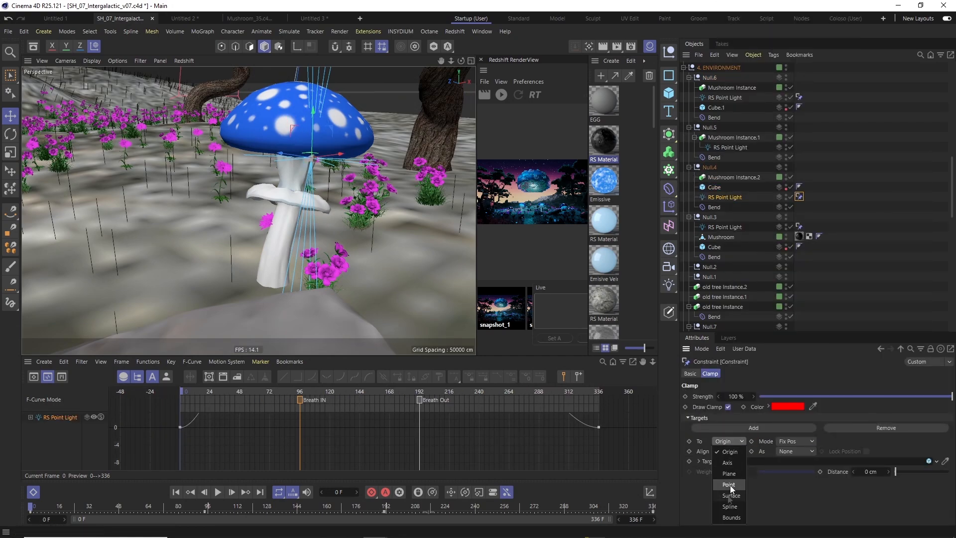
Copy the Cube into Null.5 and move the RS Point Light out of Mushroom Instance.1, directly under the null.
click(734, 138)
scroll(299, 199, down, 5)
alt+drag(299, 199, 249, 224)
ctrl+drag(714, 188, 726, 143)
ctrl+click(724, 158)
drag(725, 158, 714, 162)
Copy the clamp Constraint tag from Null.4's light onto Null.5's RS Point Light and play back the scene close up and through the camera.
click(720, 157)
right_click(720, 158)
key(Escape)
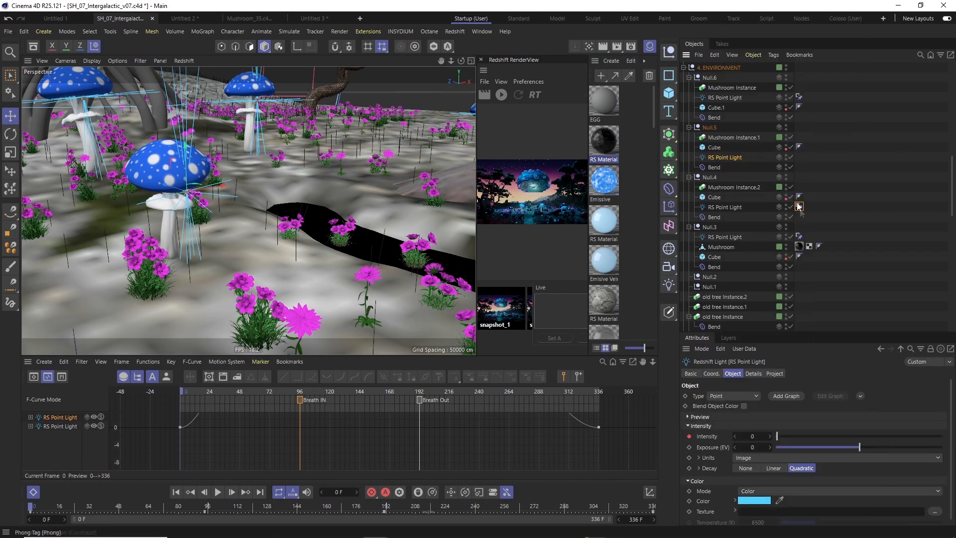
ctrl+drag(799, 207, 758, 159)
alt+drag(349, 200, 306, 227)
key(F8)
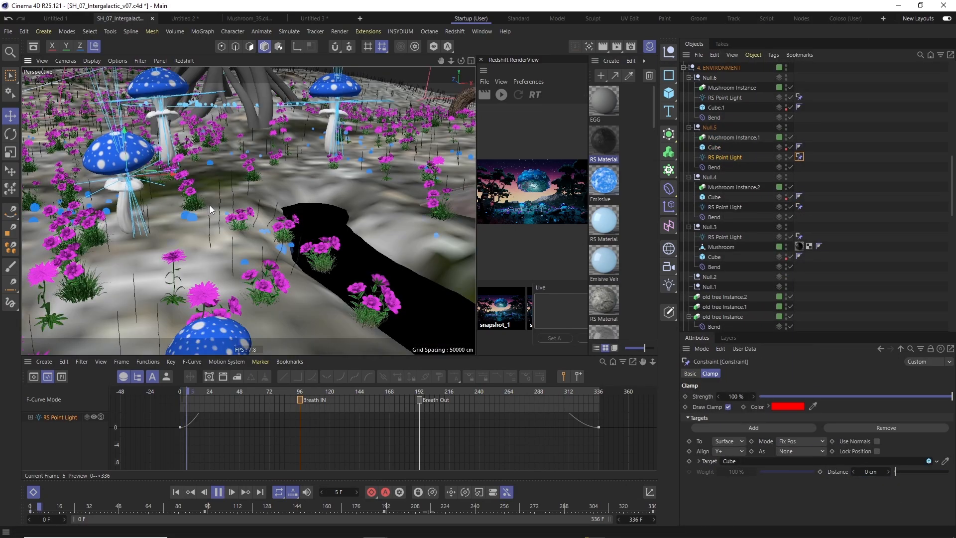
key(F8)
key(F8)
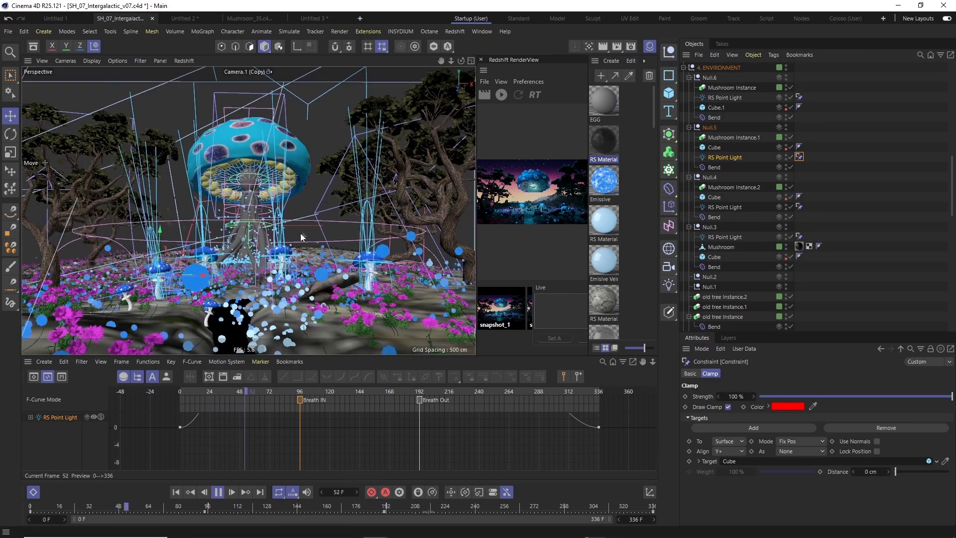
key(F8)
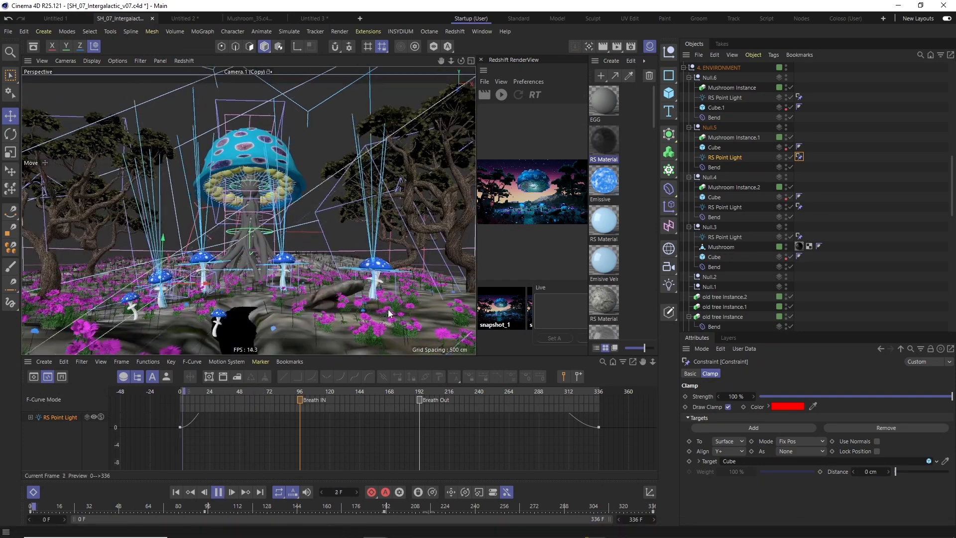
key(F8)
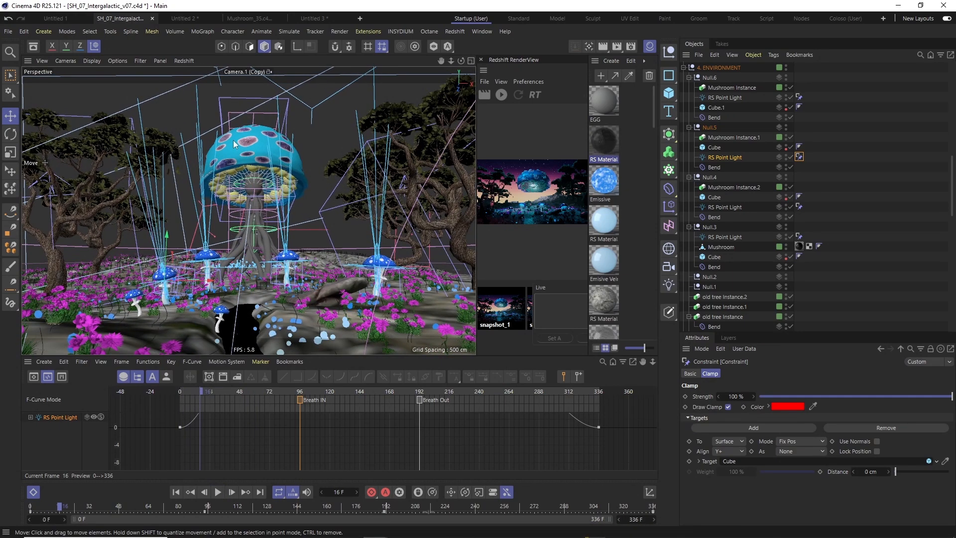
Reshape the giant mushroom cap's Bulge Strength curve so the breath-out dips to about -22.86% at frame 251 before the final key at frame 336.
click(259, 144)
key(s)
scroll(750, 194, up, 4)
click(719, 148)
key(h)
drag(537, 357, 537, 323)
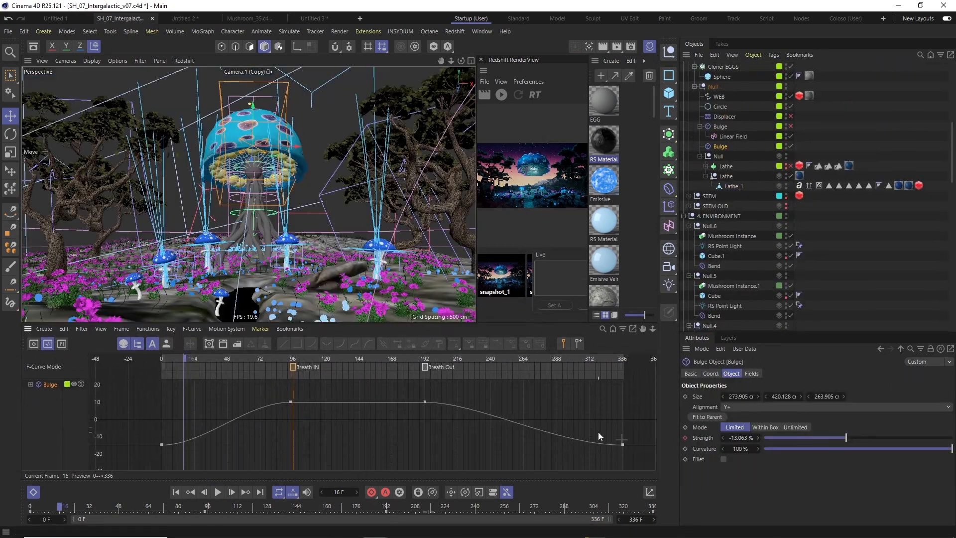
click(512, 444)
drag(422, 355, 548, 359)
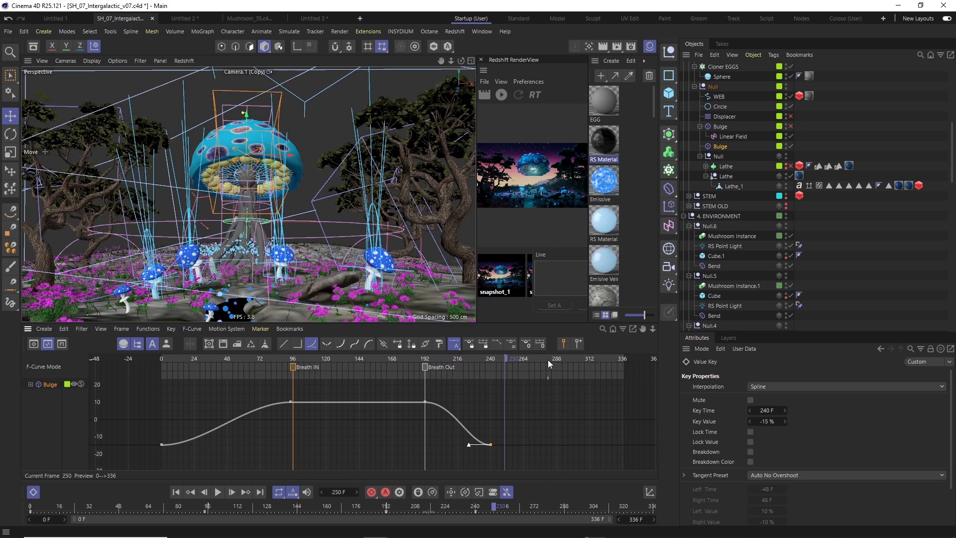
drag(491, 444, 499, 456)
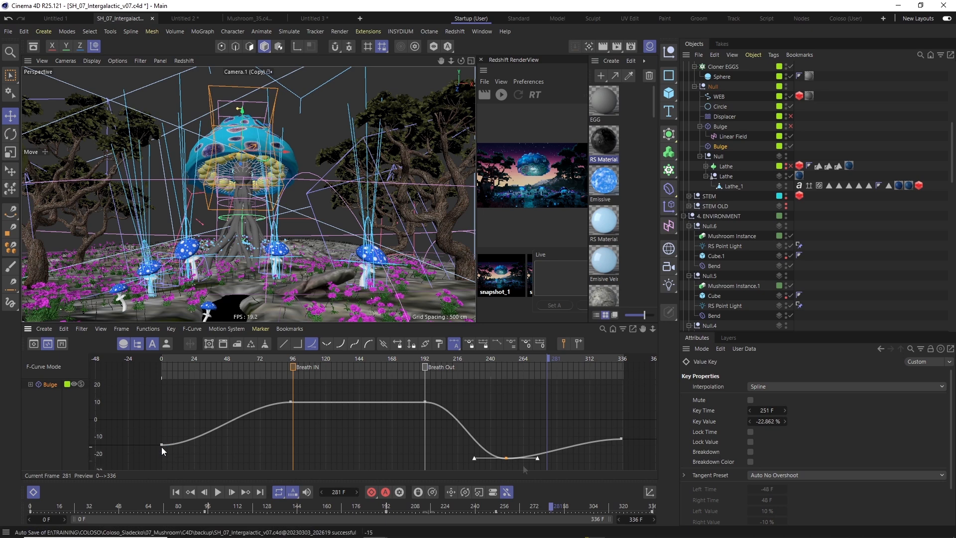
Raise the Bulge Strength curve's first and last keys, with frame 336 at about -7.56%, and adjust the tangents for a smooth loop.
key(h)
click(617, 431)
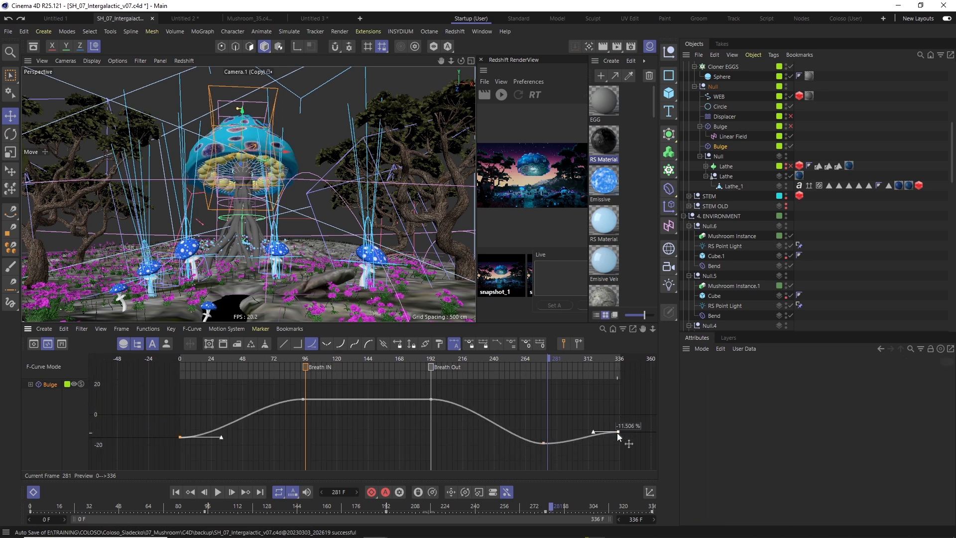
click(544, 442)
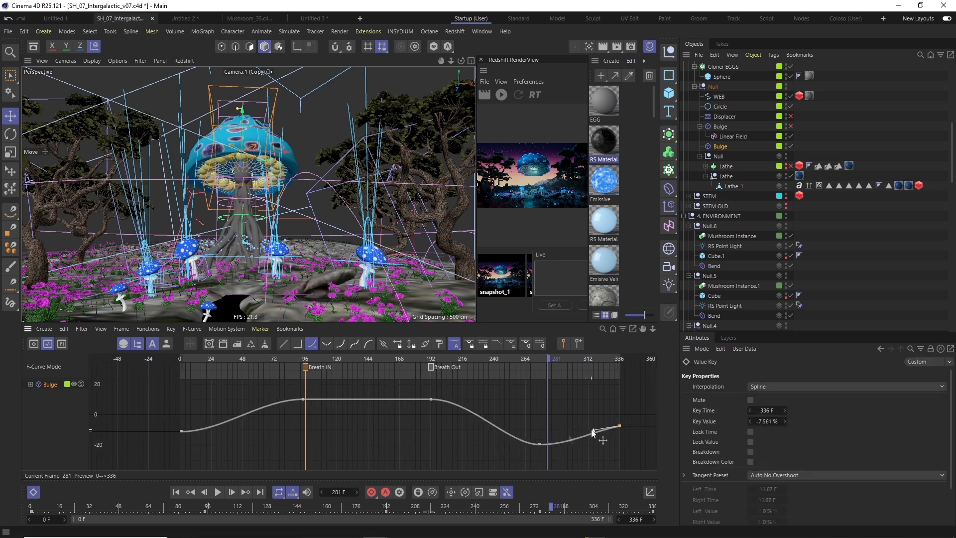
drag(220, 424, 220, 423)
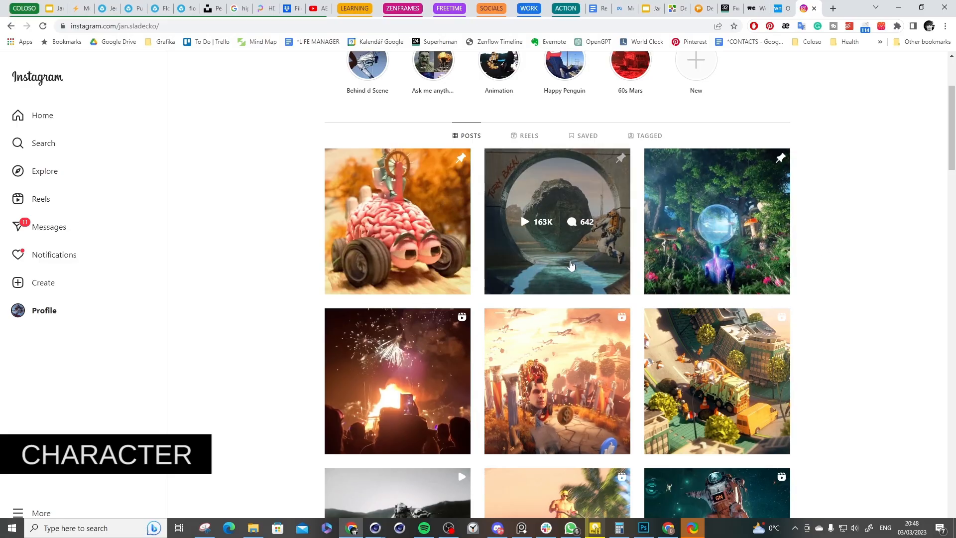
Switch to the artist's Instagram profile in the browser and view several astronaut animation posts as character references.
click(561, 219)
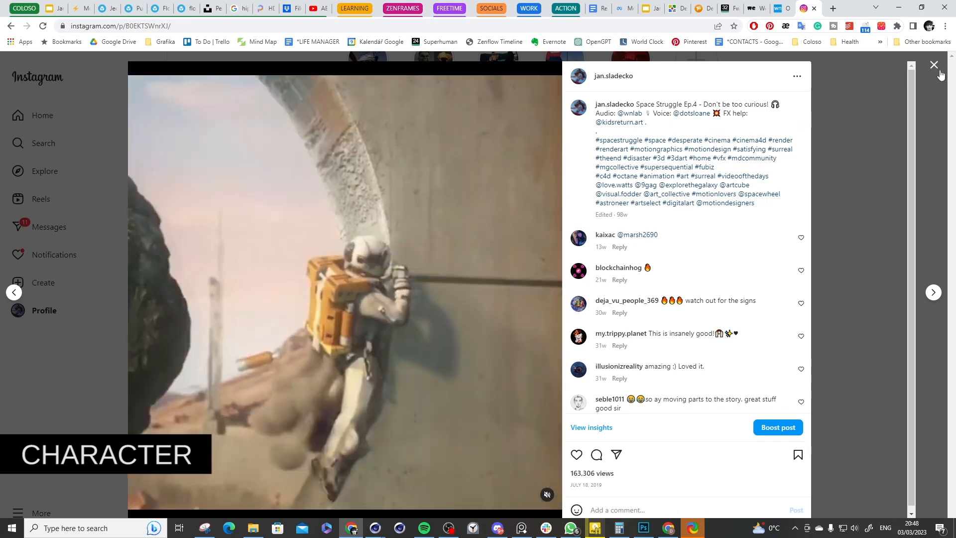
click(859, 102)
scroll(666, 378, down, 3)
click(666, 378)
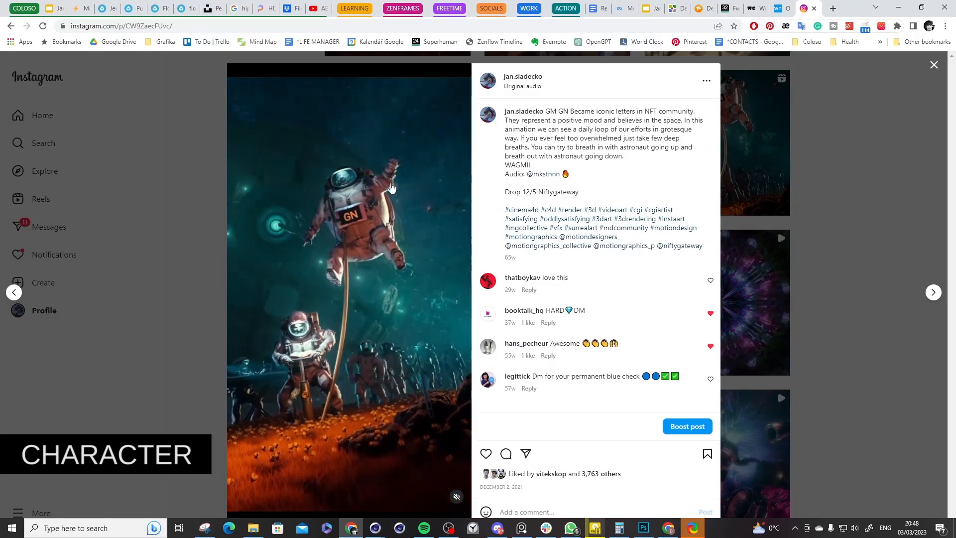
click(806, 187)
scroll(621, 287, down, 10)
scroll(621, 288, down, 4)
click(679, 366)
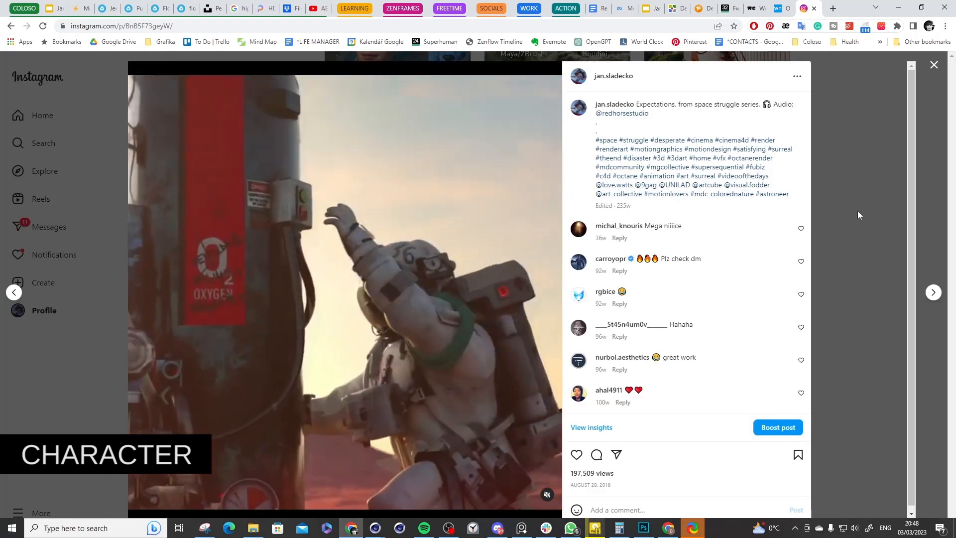
click(857, 211)
View the profile's Animation, Ask me anything and 60s Mars story highlights for behind-the-scenes character work.
scroll(541, 208, up, 10)
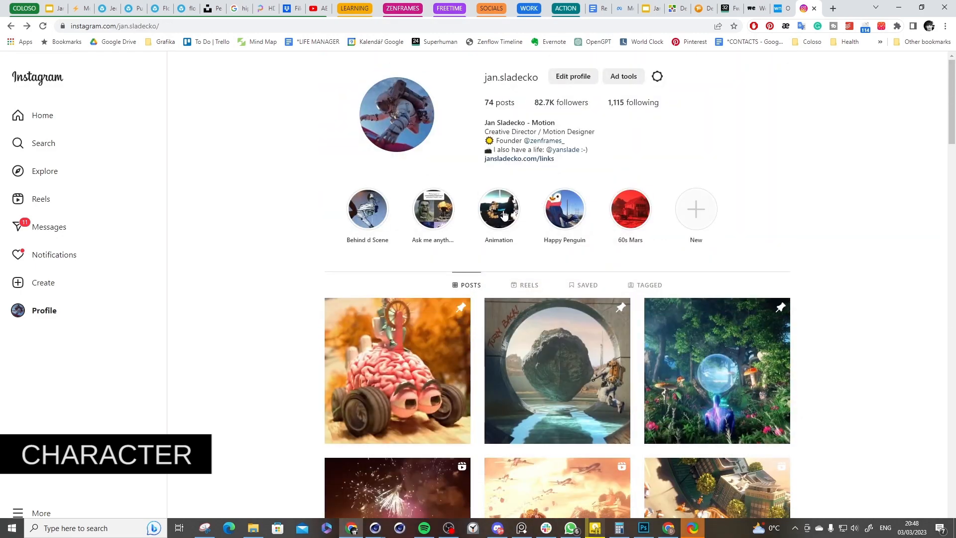
click(496, 203)
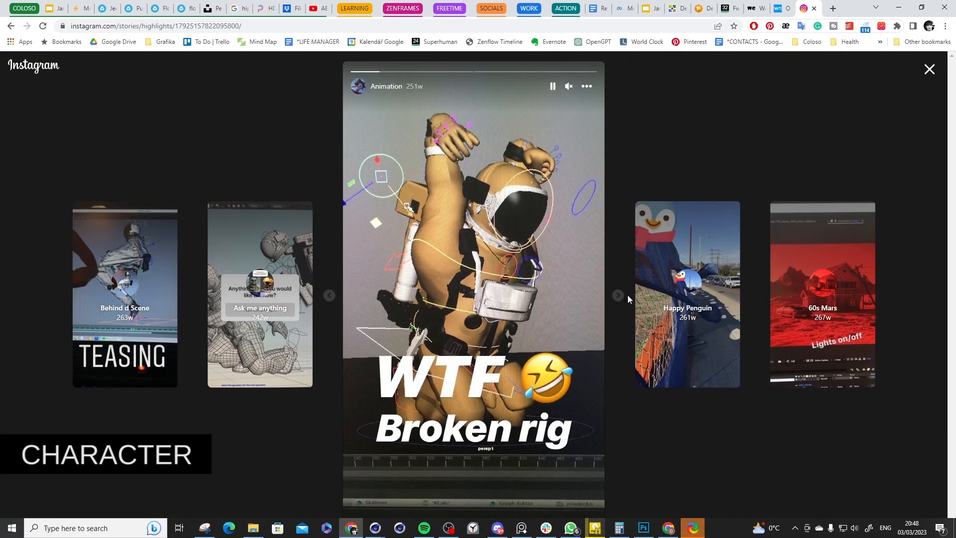
click(328, 296)
click(493, 302)
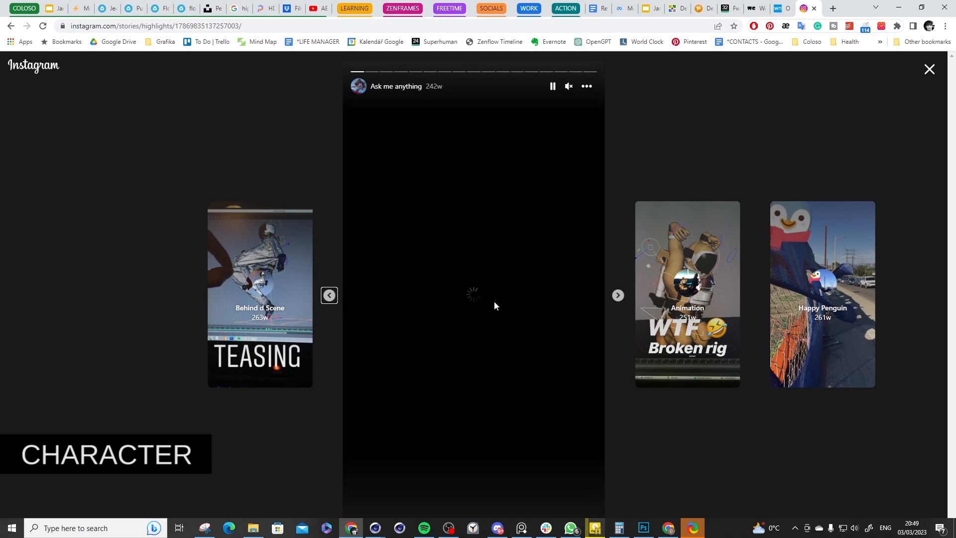
click(618, 296)
click(617, 296)
click(618, 296)
click(692, 301)
click(618, 295)
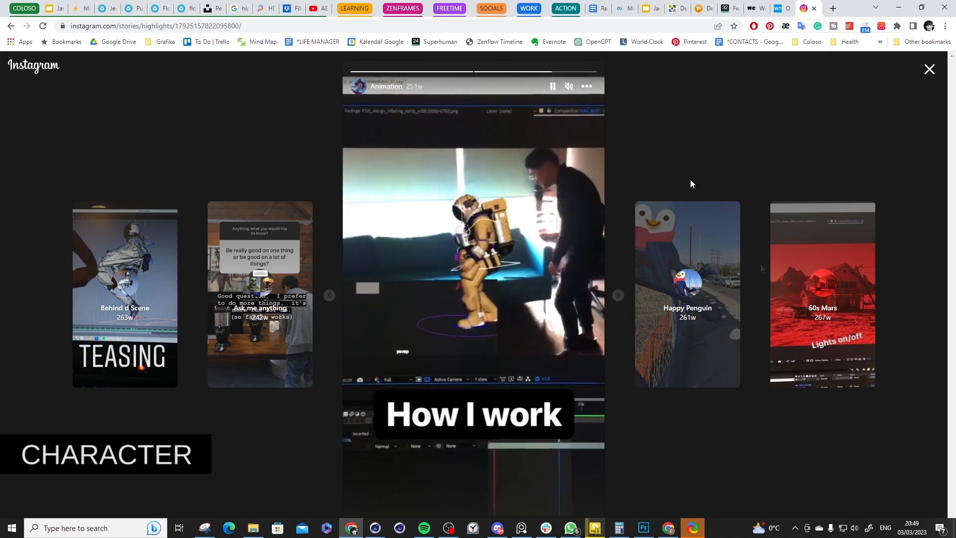
click(848, 285)
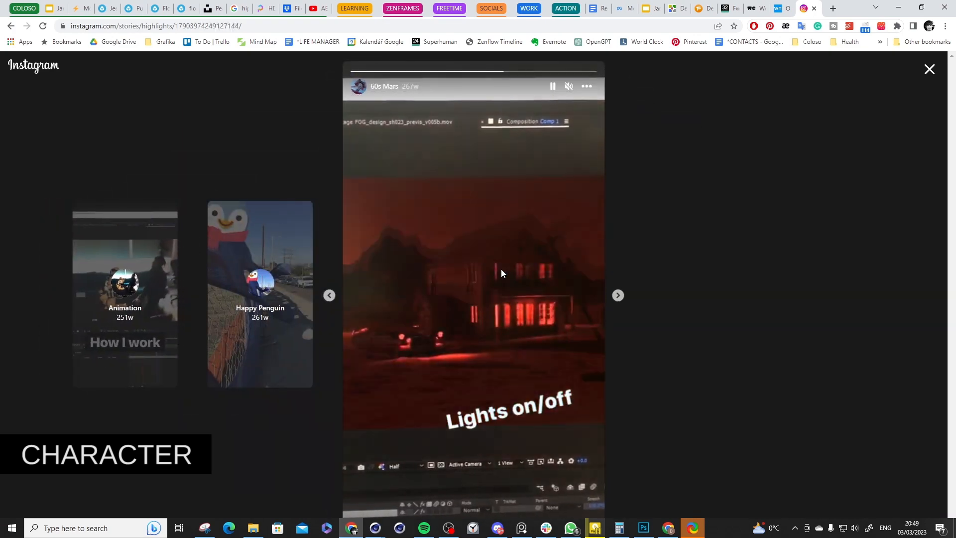
key(Escape)
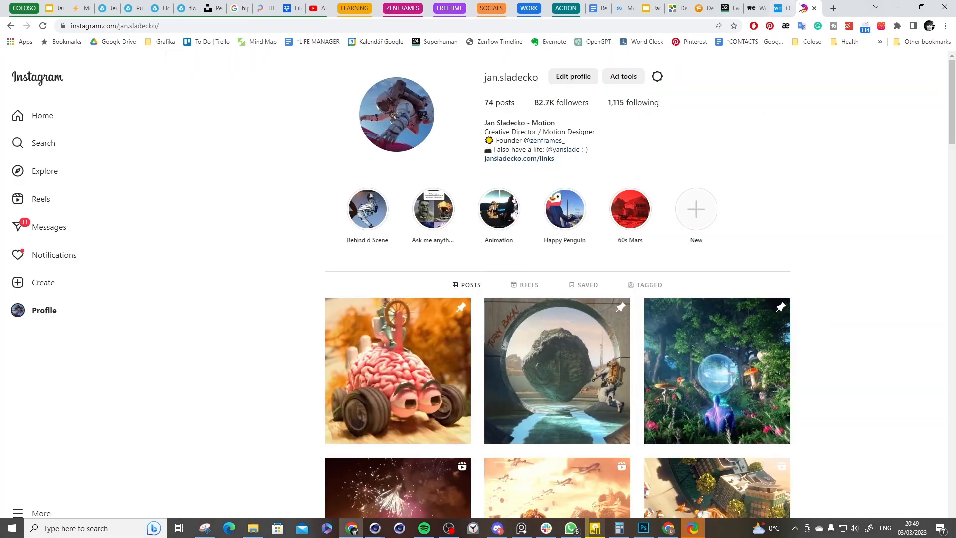
Switch to the Sketchfab Astronaut model page and start downloading the model in its original FBX format.
key(alt+Tab)
click(407, 8)
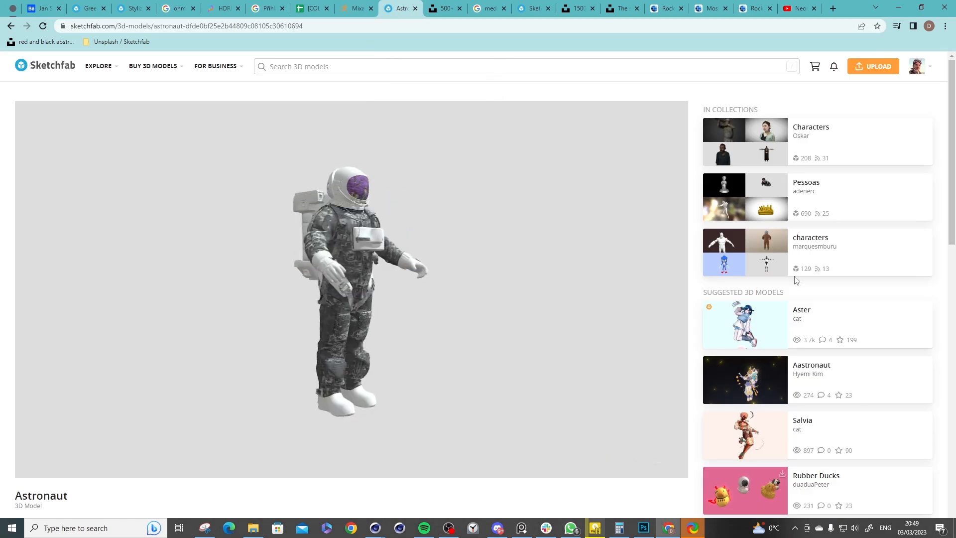
scroll(259, 342, down, 5)
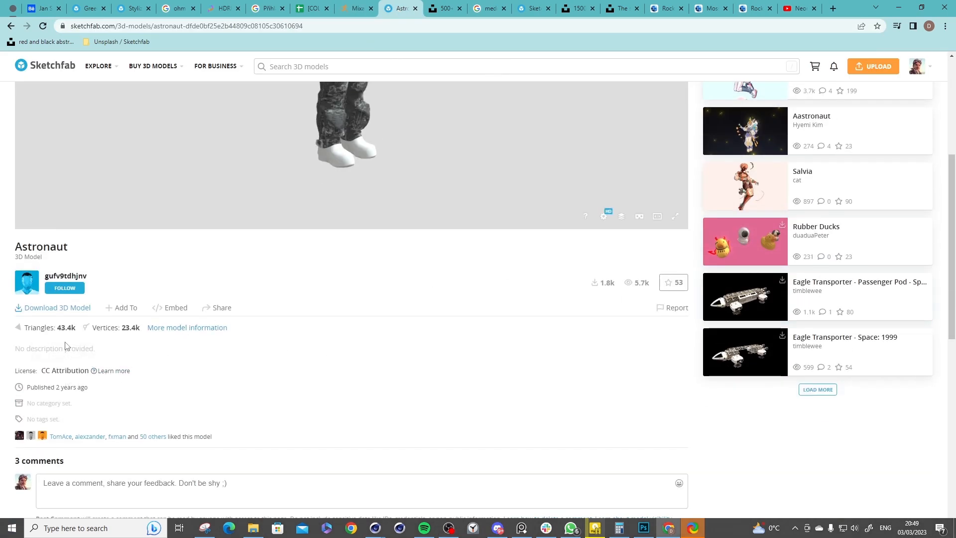
scroll(55, 374, up, 1)
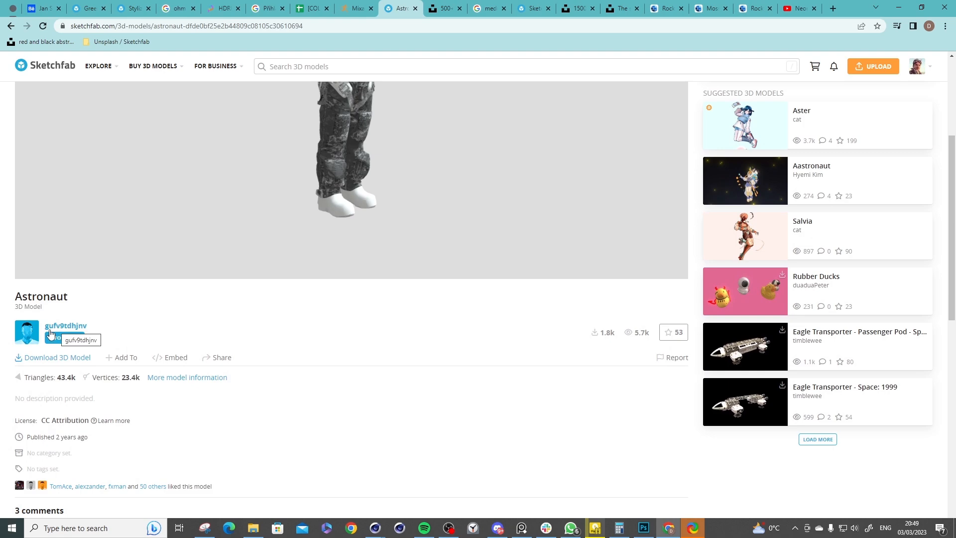
scroll(362, 283, up, 4)
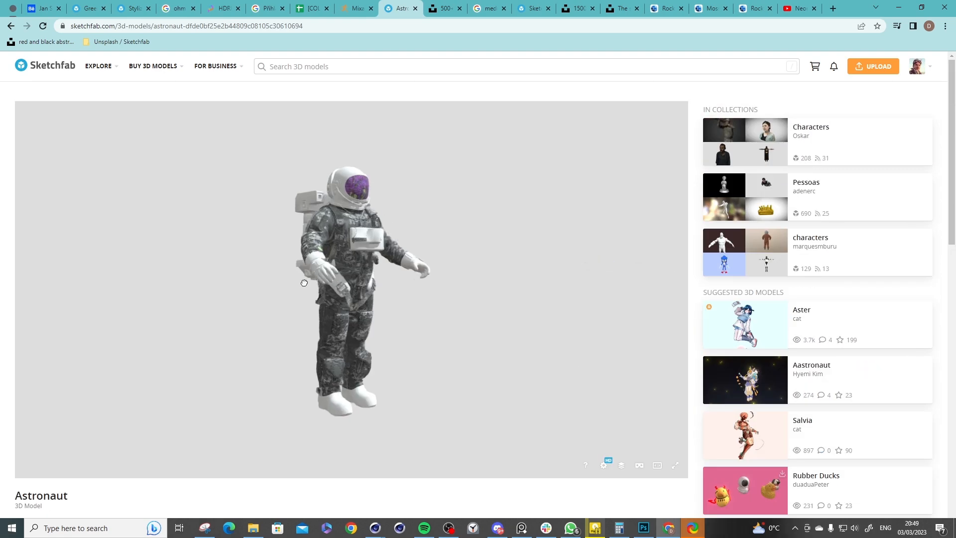
scroll(771, 282, down, 5)
click(70, 312)
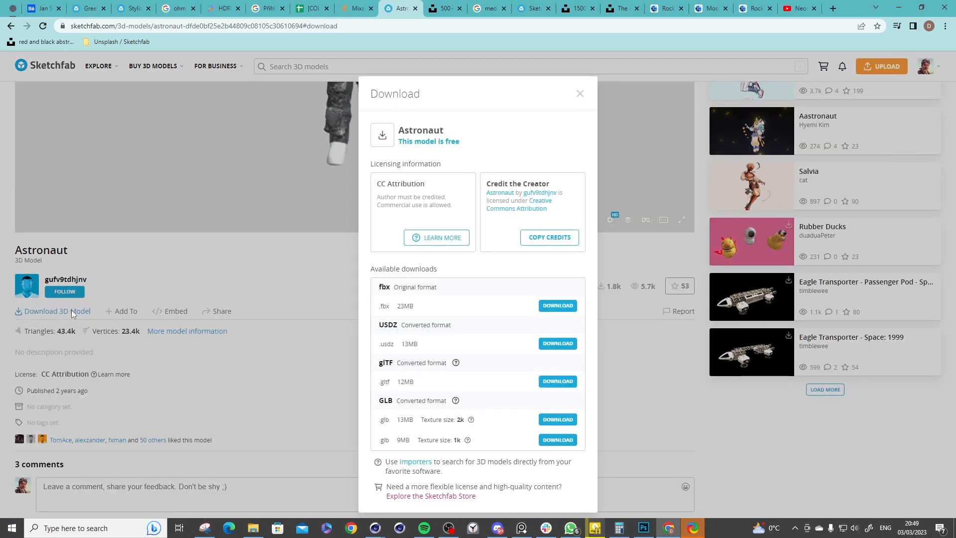
click(557, 306)
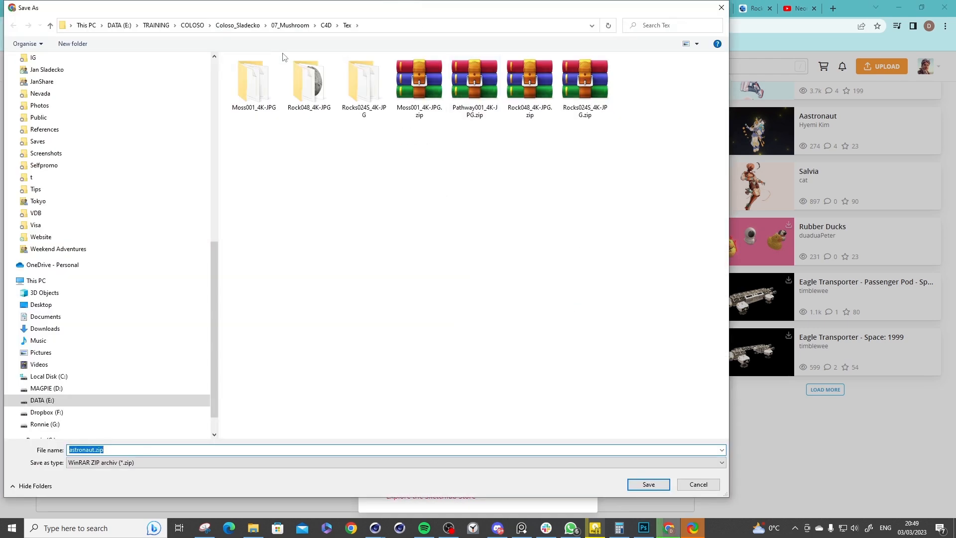
Save the archive as astronaut2.zip in the Models folder under 07_Mushroom, C4D.
click(292, 27)
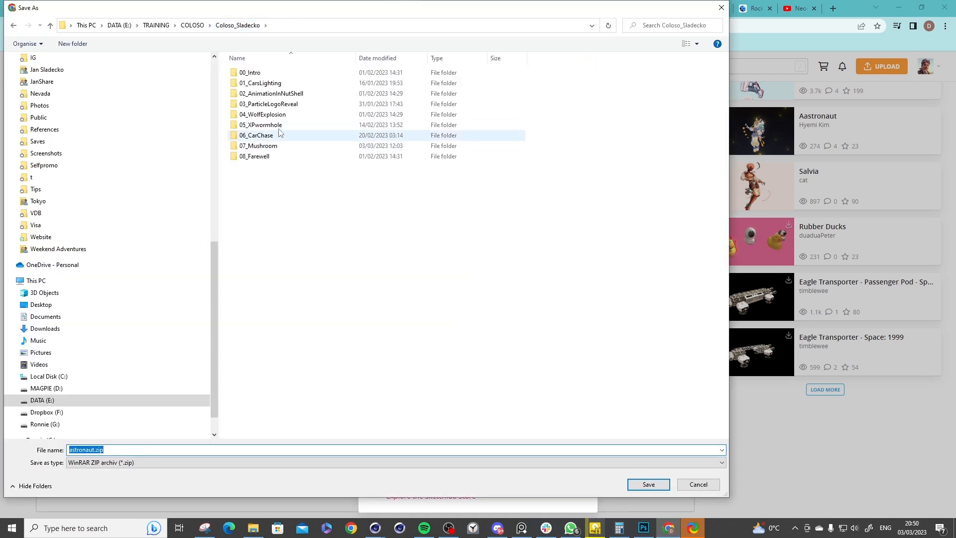
double_click(276, 148)
double_click(257, 105)
double_click(256, 95)
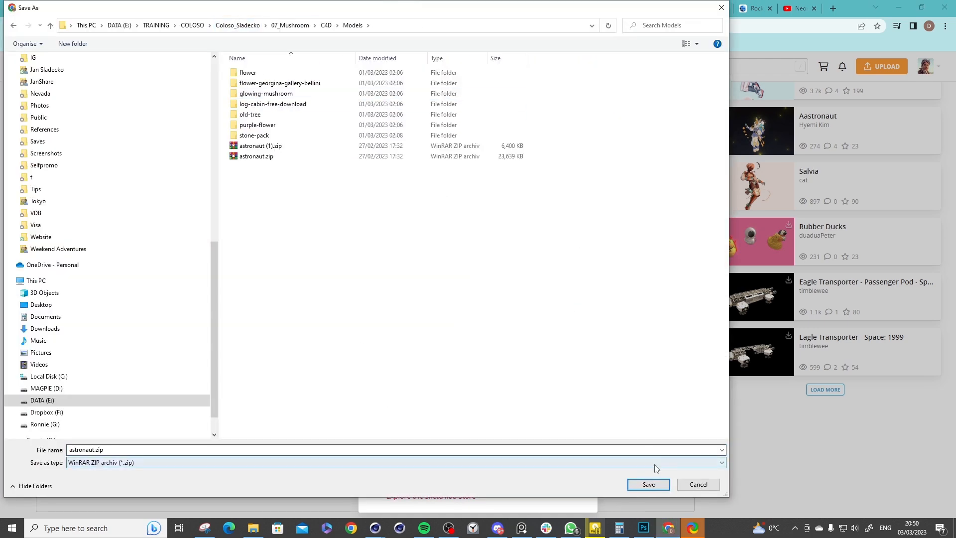
click(643, 486)
click(544, 276)
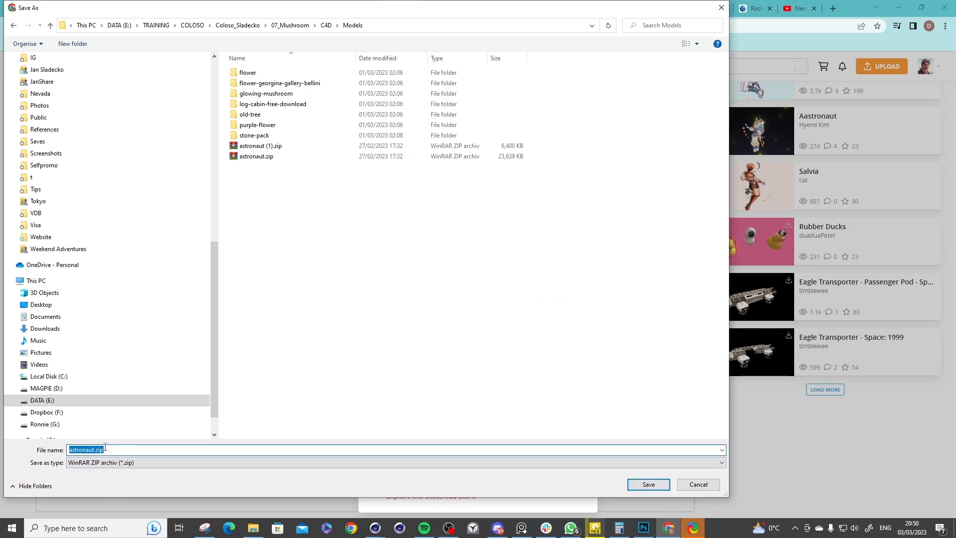
key(Return)
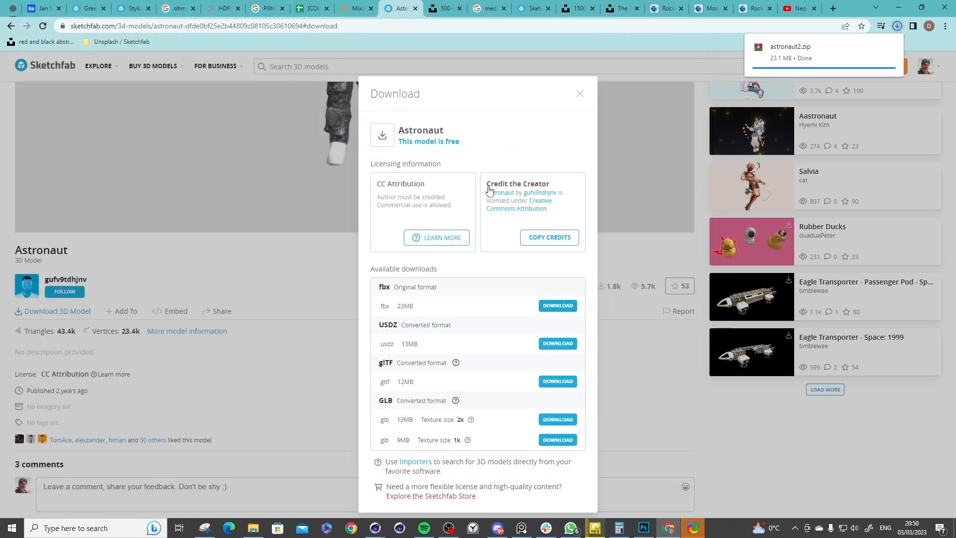
Close the download options and inspect the Astronaut model's preview and page details.
click(579, 94)
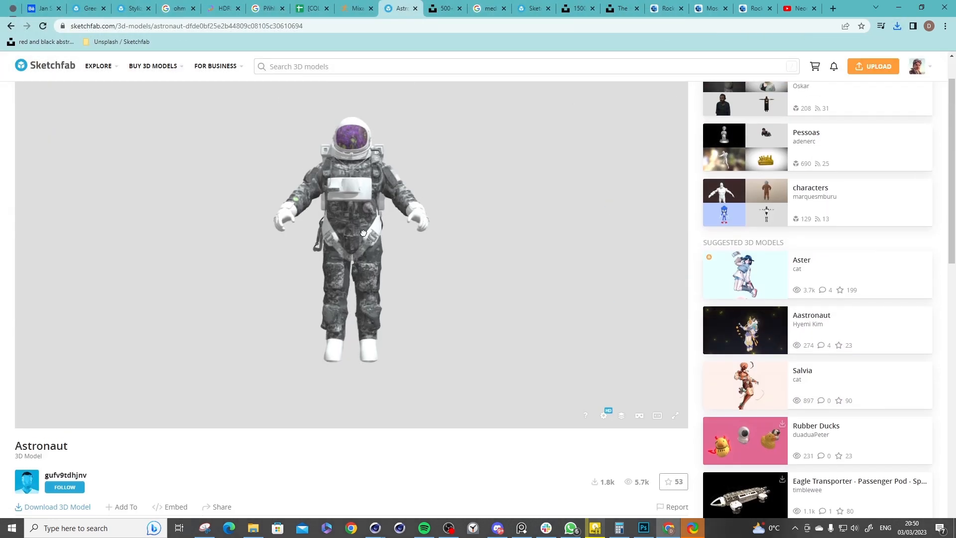
scroll(314, 371, down, 8)
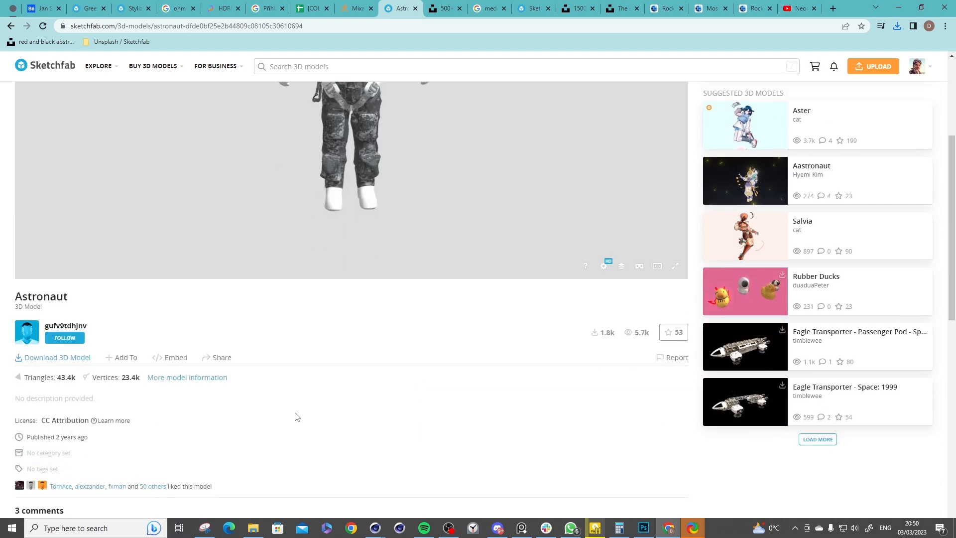
scroll(363, 352, up, 10)
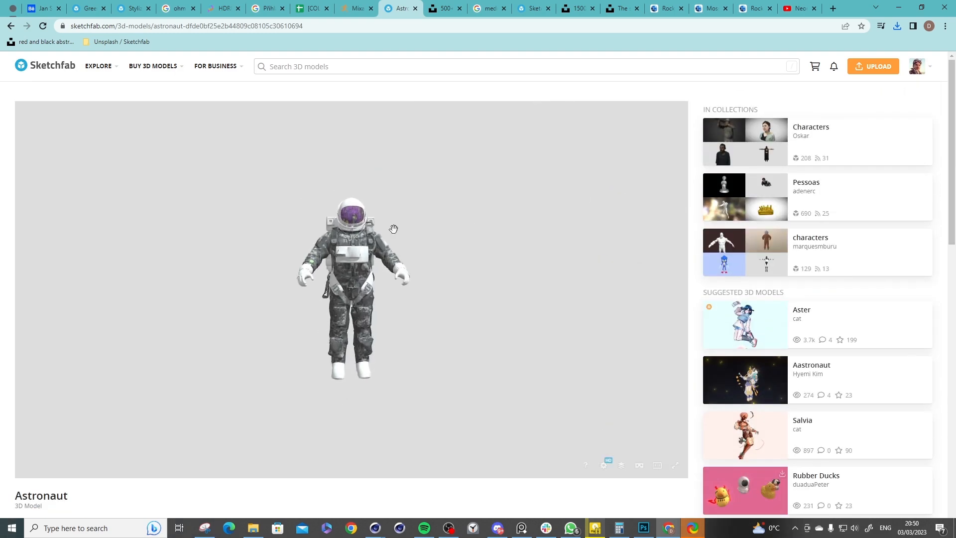
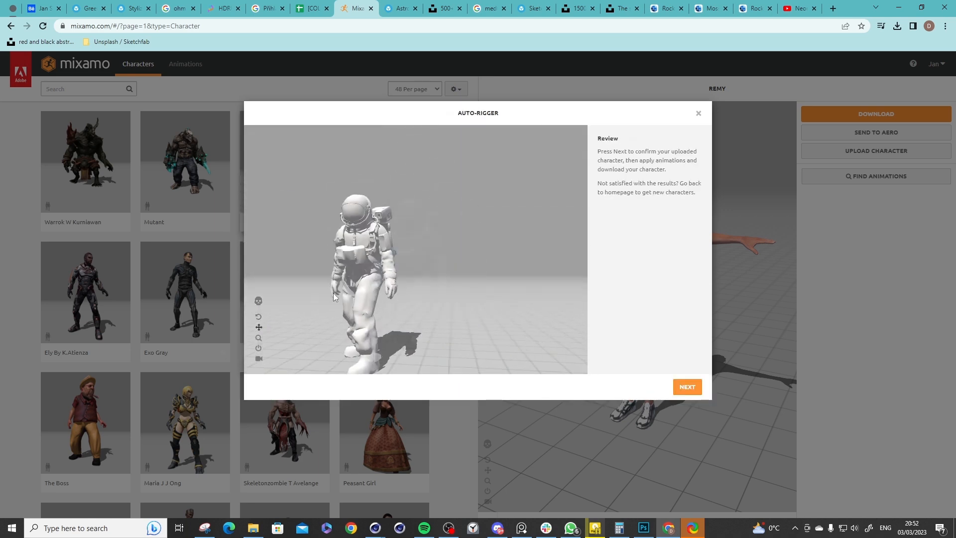
Accept the auto-rigged astronaut as the new Mixamo character and download it as astronaut.fbx into the Models folder.
click(690, 390)
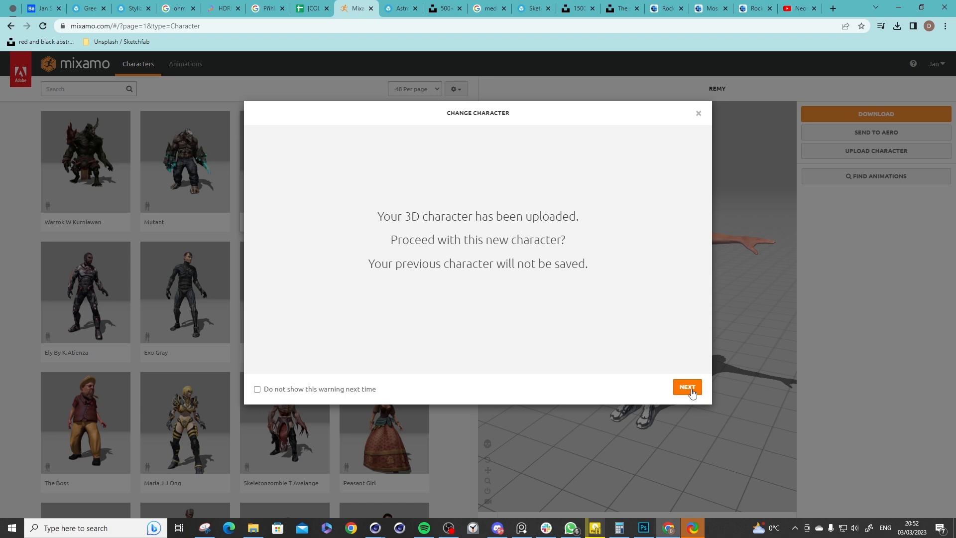
click(691, 390)
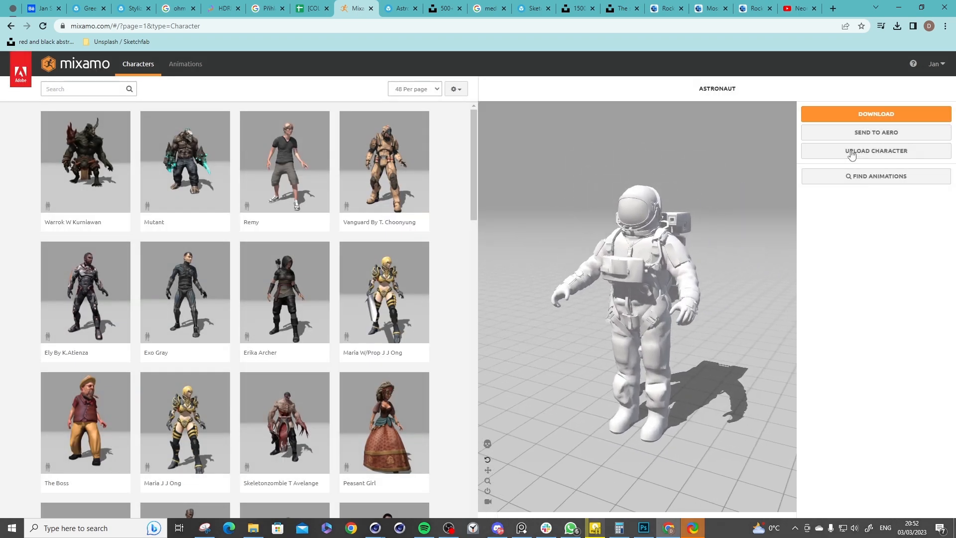
click(875, 114)
click(614, 191)
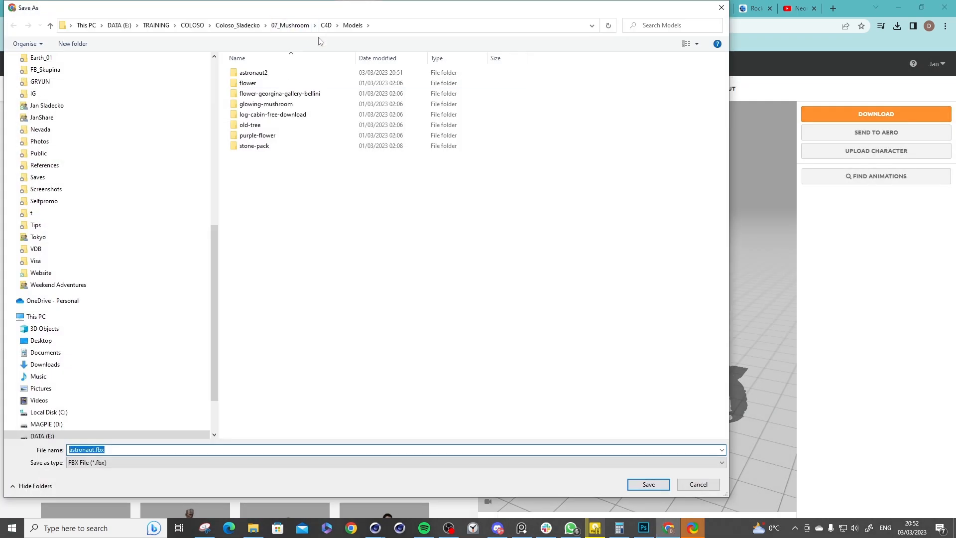
click(647, 484)
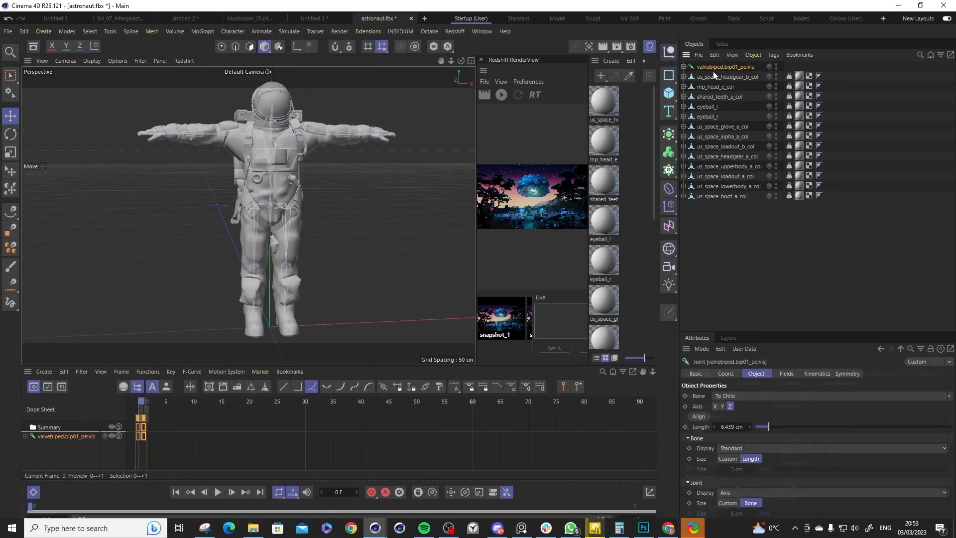
In Cinema 4D, examine the imported astronaut's joint hierarchy by unfolding the pelvis, thigh, spine, clavicle and neck joints.
click(253, 204)
key(r)
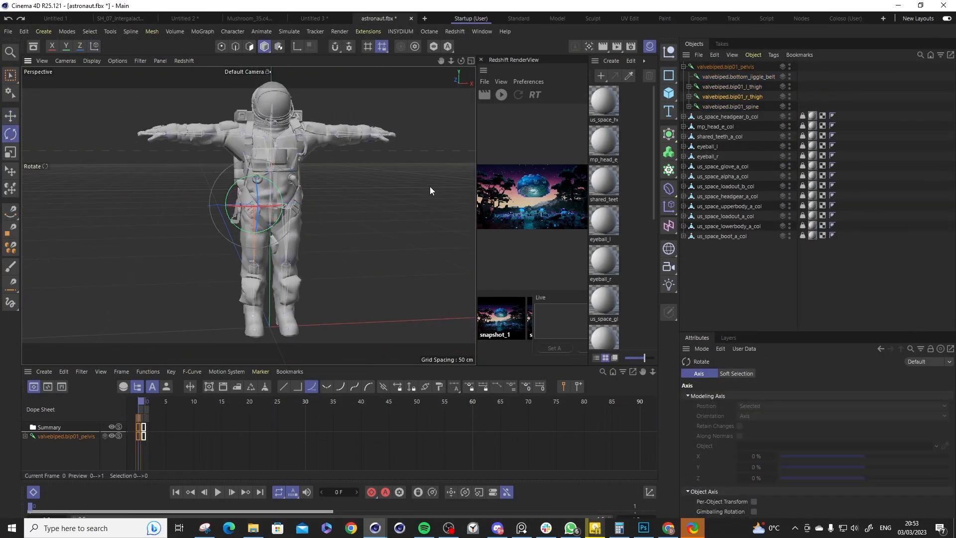
click(689, 106)
click(689, 87)
click(695, 146)
click(700, 156)
click(700, 176)
click(736, 177)
click(701, 206)
click(700, 196)
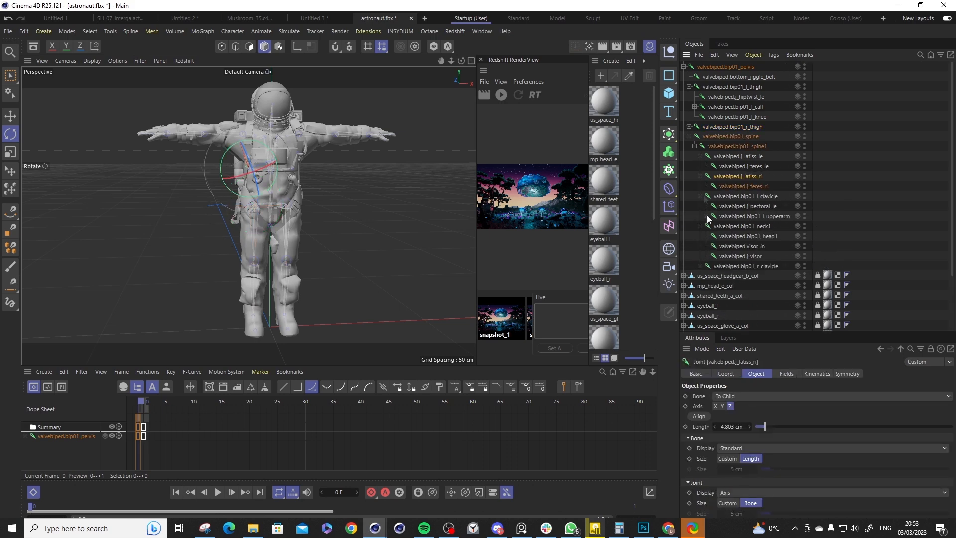
click(699, 246)
click(700, 176)
click(700, 157)
Add a 3D IK chain running from the right thigh joint through the calf to the right foot.
click(742, 87)
click(689, 126)
click(695, 137)
click(730, 127)
alt+drag(248, 215, 300, 226)
click(757, 137)
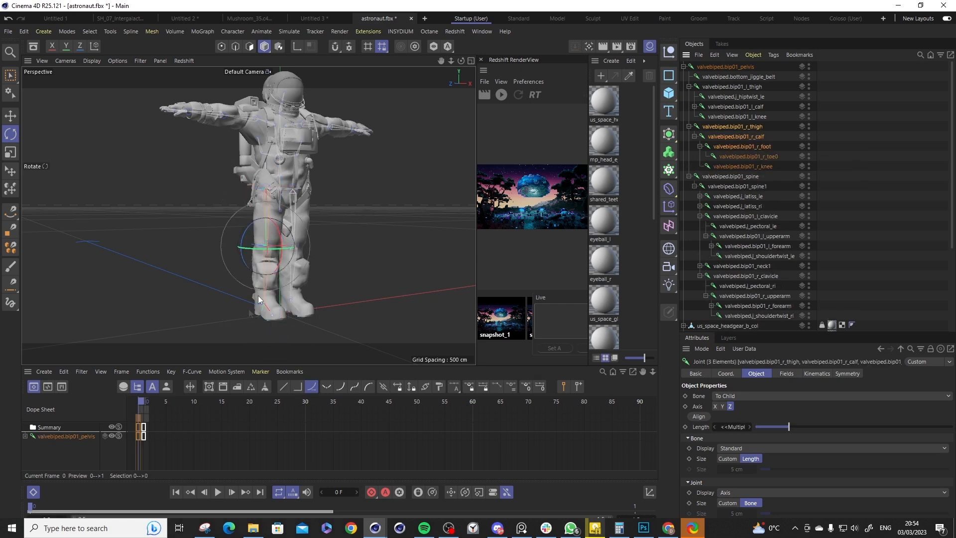
right_click(749, 127)
click(806, 221)
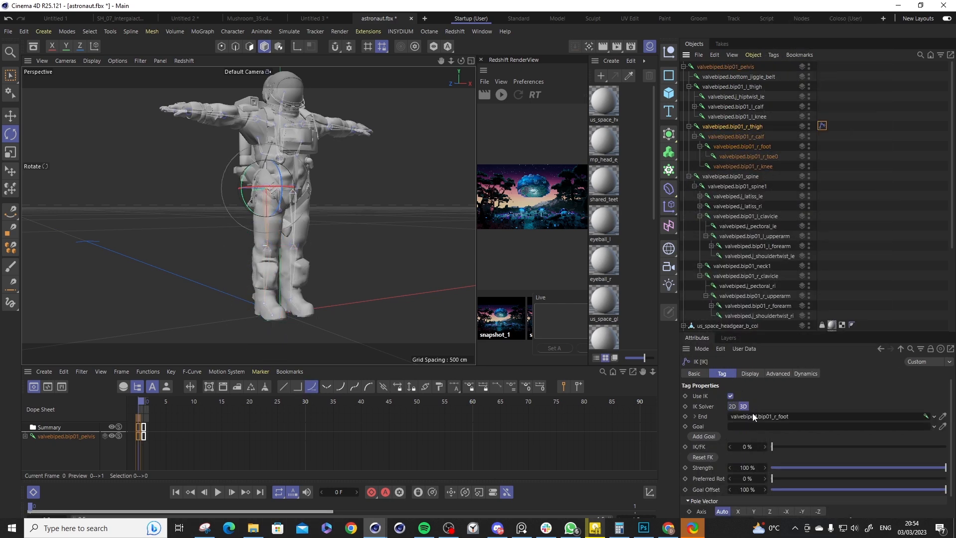
Add a goal to the right leg's IK, test moving it, undo the test and display the goal as a circle.
click(746, 177)
key(e)
key(ctrl+z)
alt+drag(259, 299, 294, 304)
alt+middle_drag(279, 308, 295, 277)
click(737, 176)
click(742, 395)
click(744, 254)
click(756, 395)
click(751, 263)
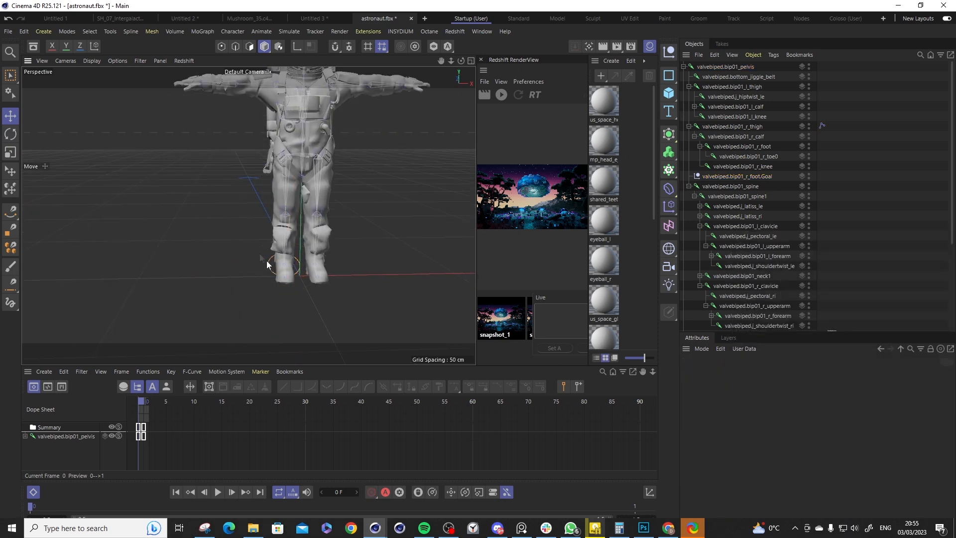
Add an IK chain from the left thigh to the left foot with a goal, and test the leg by moving the goal.
right_click(748, 86)
click(734, 191)
click(694, 107)
click(704, 436)
drag(316, 270, 319, 275)
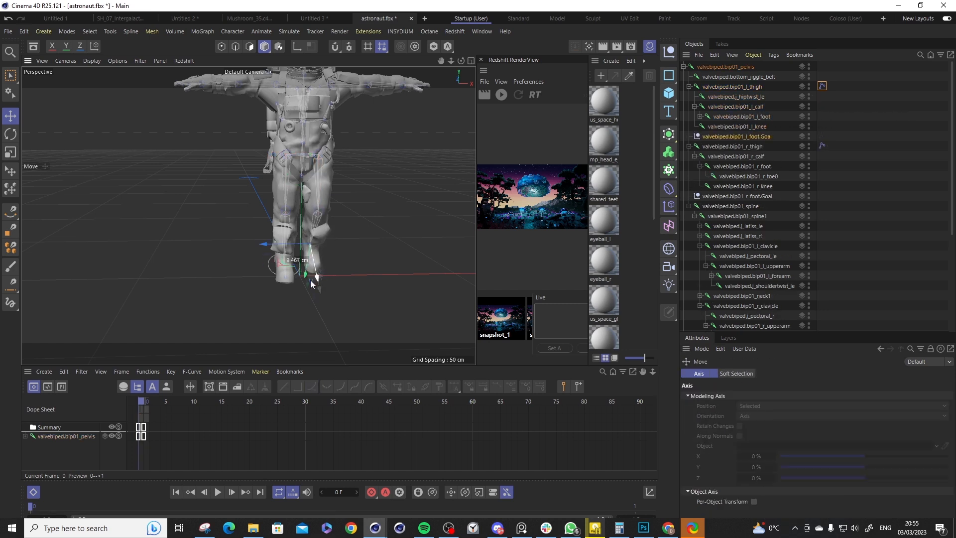
click(752, 139)
Try rotating the left upper arm joint downwards.
click(754, 266)
alt+middle_drag(318, 199, 336, 156)
key(r)
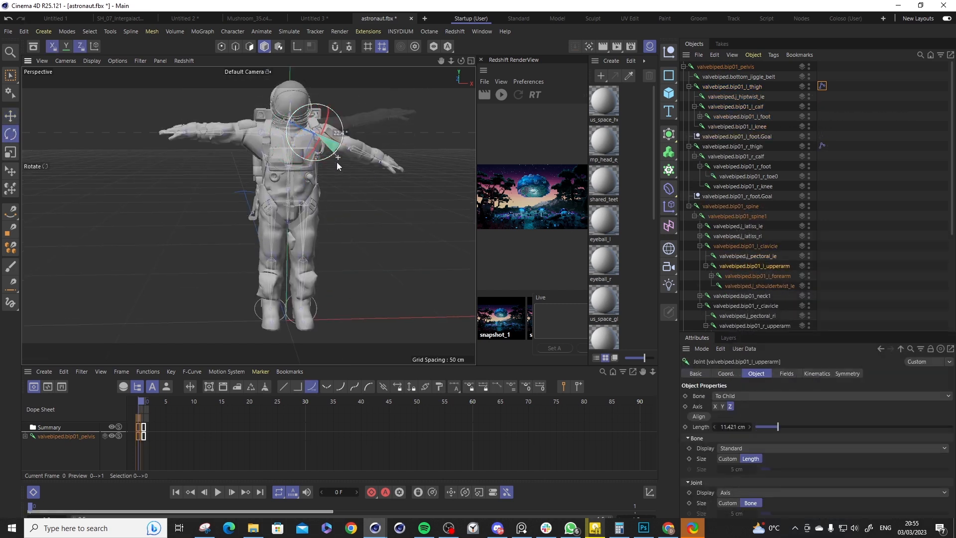
Try an IK chain from the left clavicle to the left hand and test how the arm bends.
right_click(775, 251)
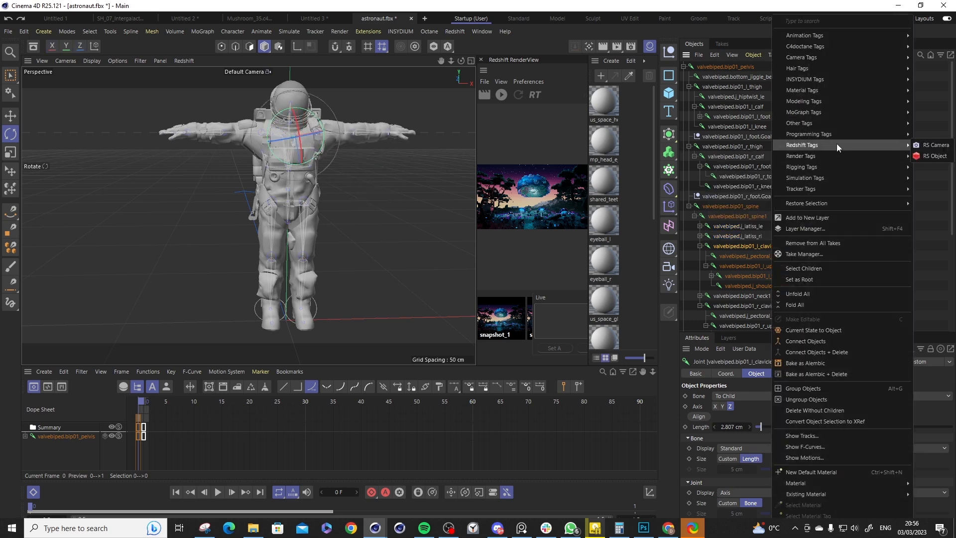
click(821, 164)
click(759, 277)
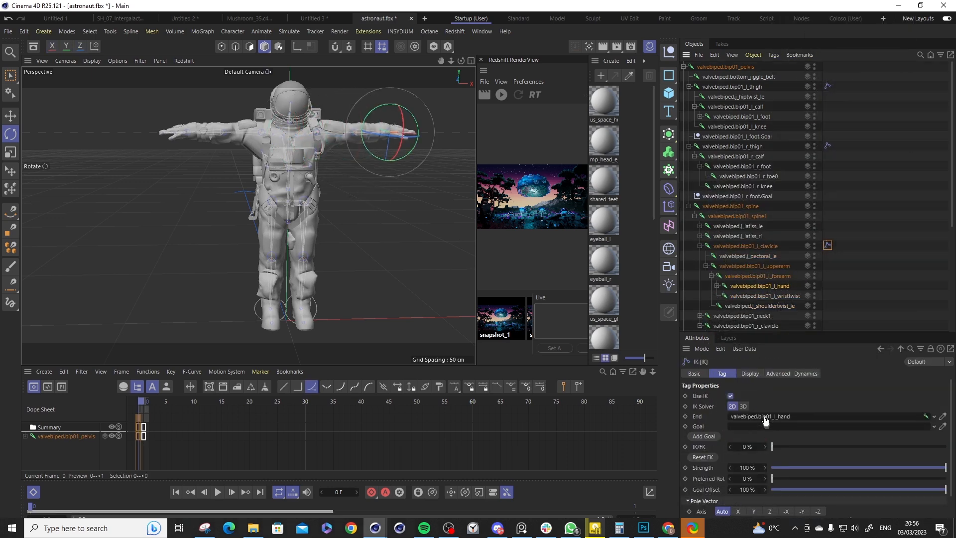
key(e)
drag(393, 133, 365, 162)
Add an IK chain from the left upper arm joint to the left hand and give it a goal.
click(811, 268)
right_click(779, 267)
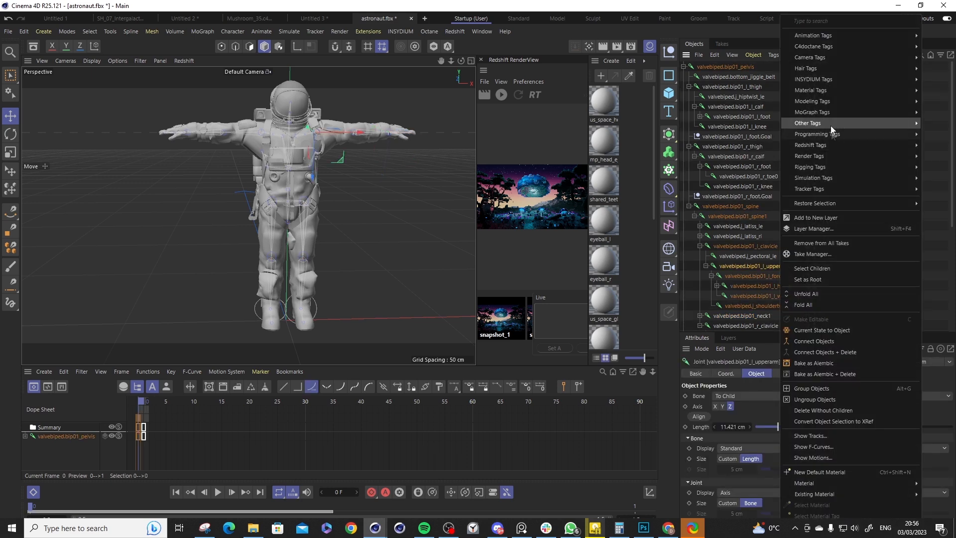
click(759, 273)
key(e)
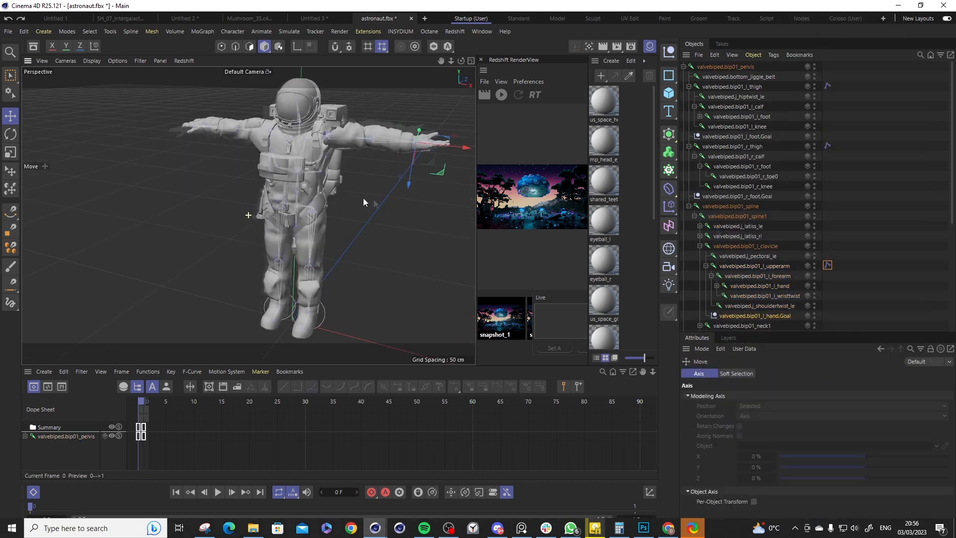
Set the pole vector axis of the left arm's IK to -Y.
click(827, 265)
scroll(915, 480, down, 3)
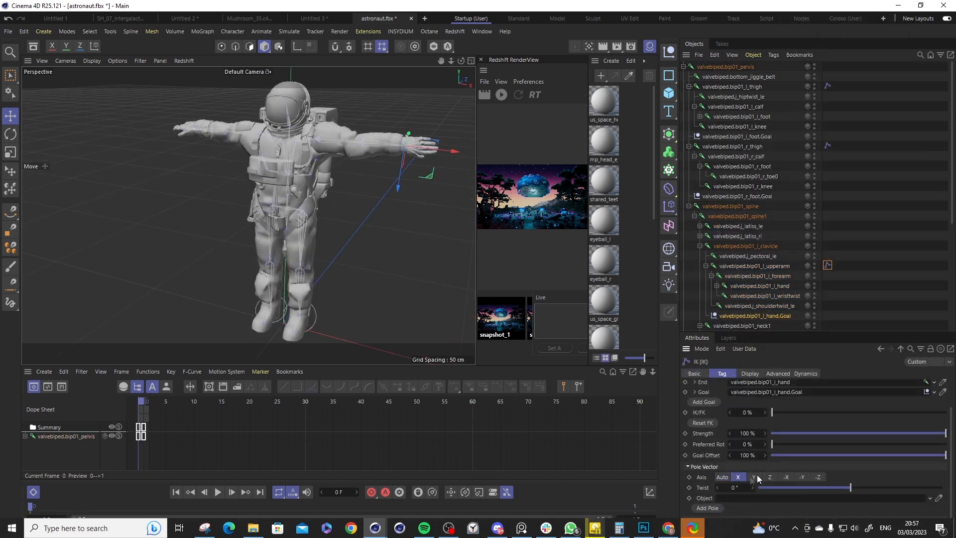
click(798, 477)
alt+drag(417, 179, 613, 241)
Add a pole object to the left arm's IK and move it behind the astronaut to steer the elbow.
click(760, 256)
click(760, 256)
alt+drag(348, 224, 524, 276)
click(304, 215)
alt+drag(305, 215, 317, 112)
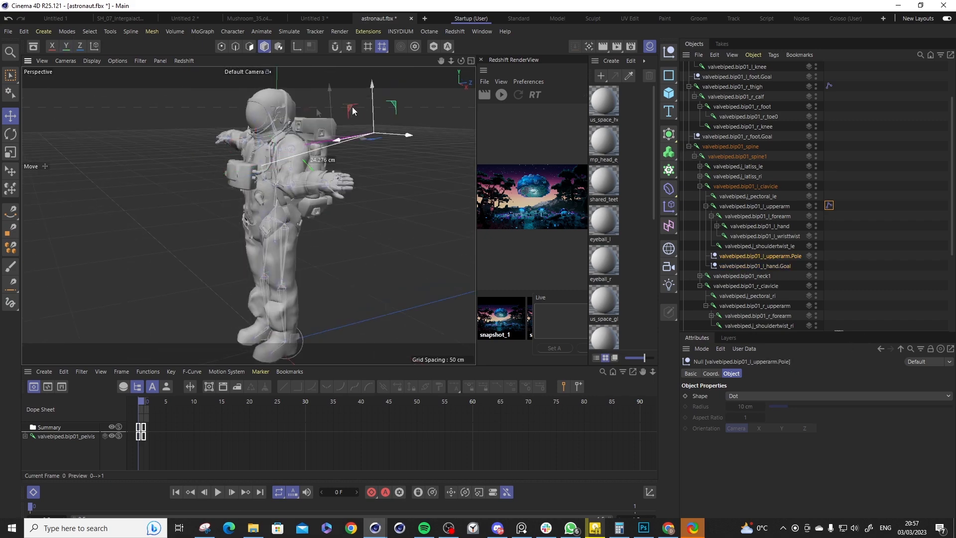
alt+drag(322, 222, 278, 189)
drag(224, 165, 249, 168)
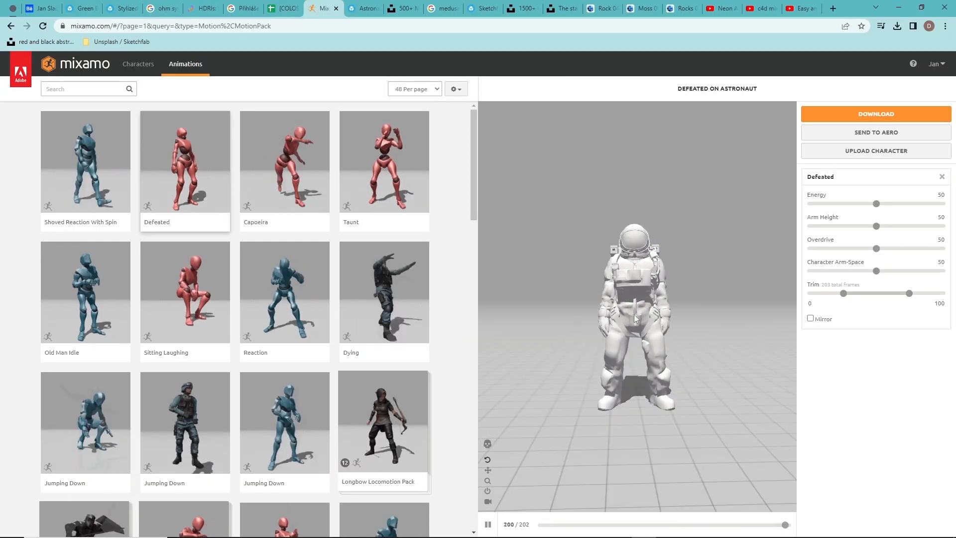
In Mixamo, search for floating animations and apply Treading Water to the astronaut with Style 100, Range 100 and Overdrive 0.
click(78, 89)
text(floating)
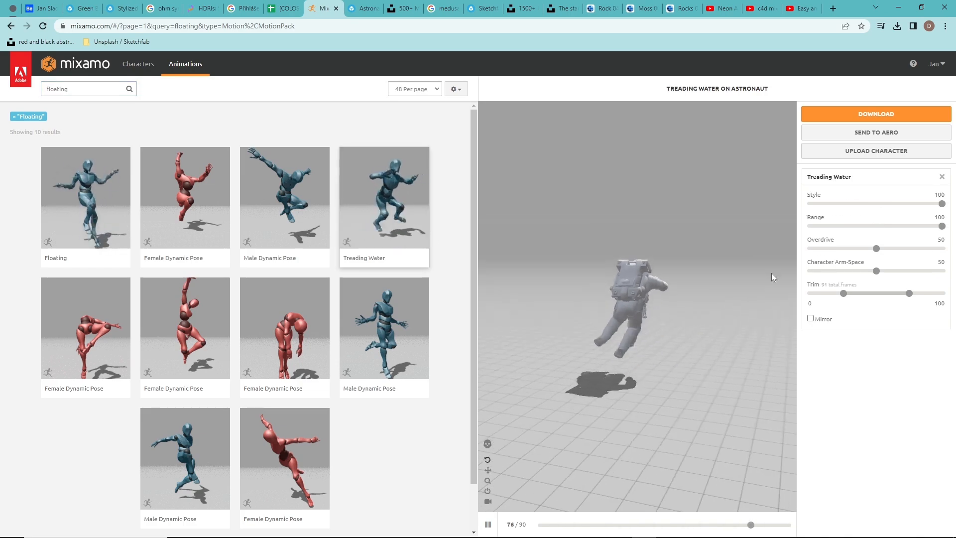
click(812, 249)
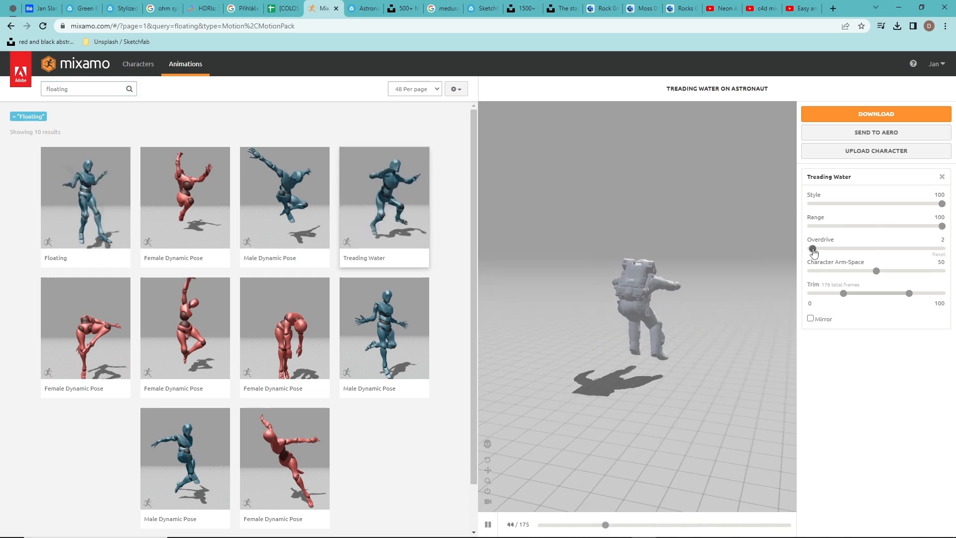
Download the Treading Water astronaut as Treading Water2.fbx into the Models folder and open it in Cinema 4D.
click(876, 114)
click(619, 226)
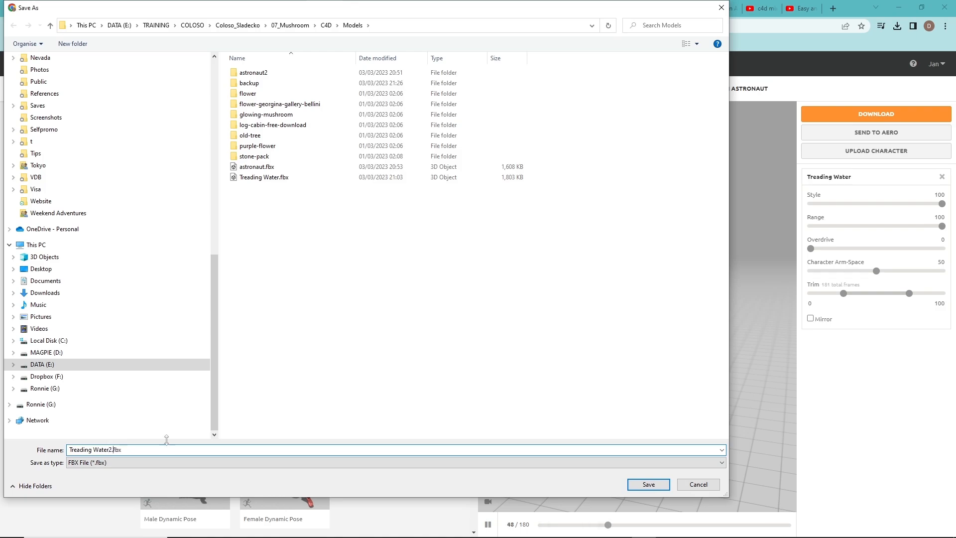
key(Return)
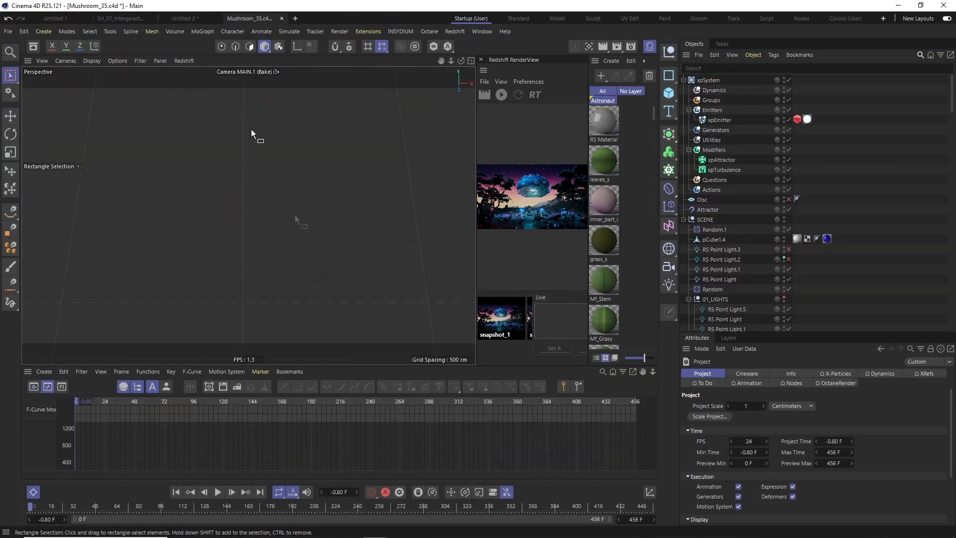
key(ctrl+o)
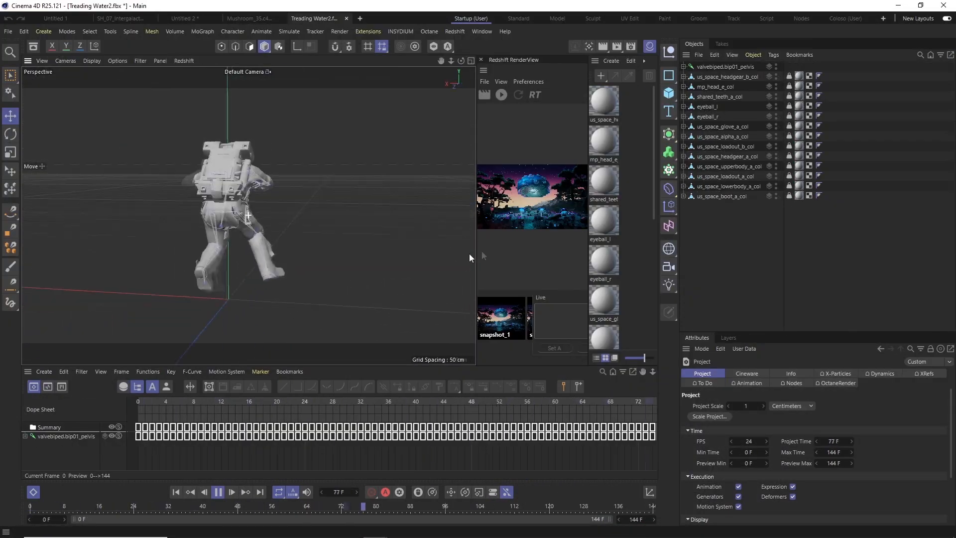
scroll(314, 228, down, 5)
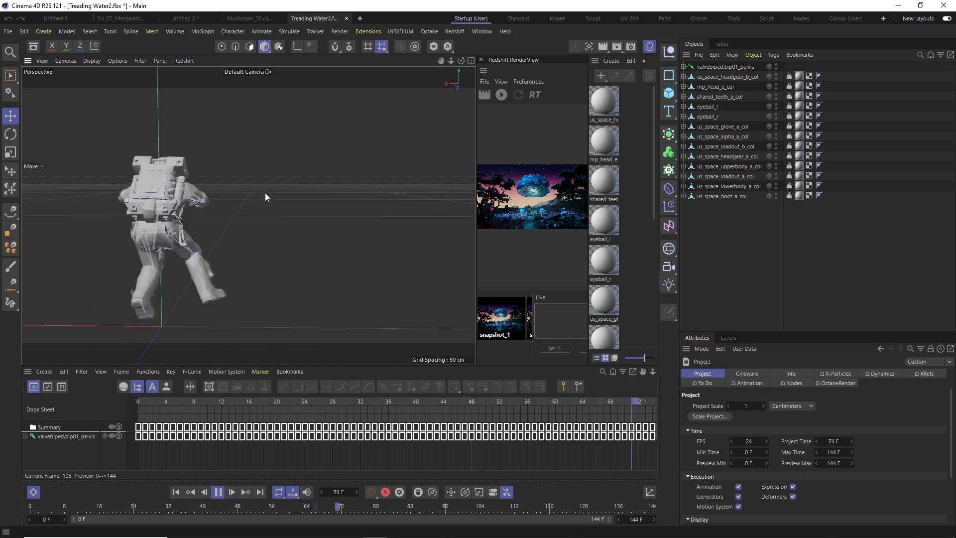
scroll(221, 225, up, 10)
Unfold the joint hierarchy down to the left hand and remove the rotation keyframes from the left arm's joints.
click(683, 66)
click(688, 106)
click(699, 146)
click(768, 164)
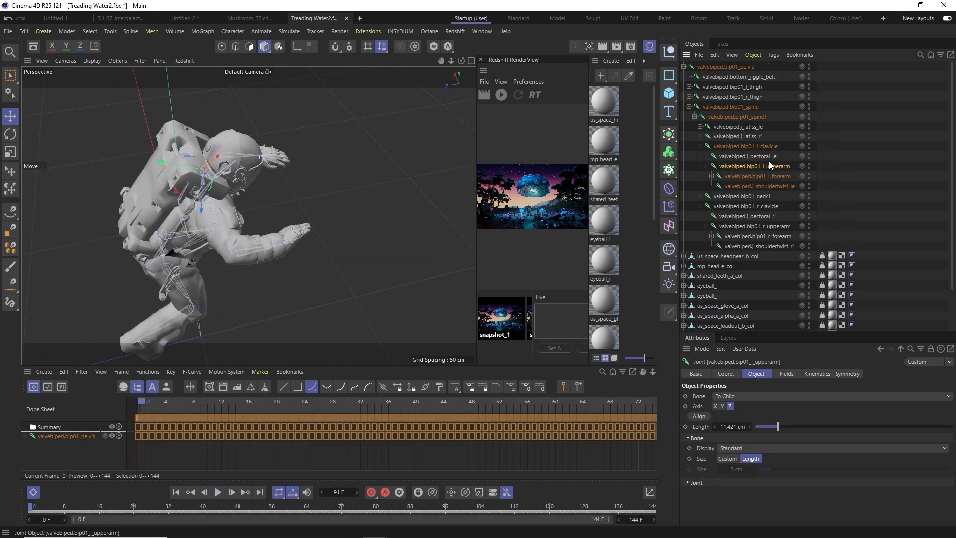
alt+drag(199, 209, 278, 207)
click(726, 372)
key(r)
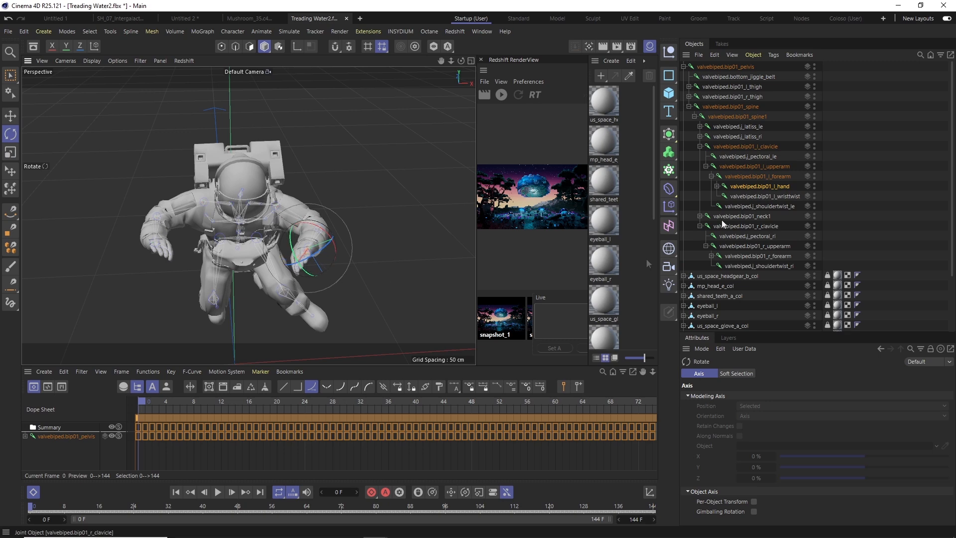
click(789, 176)
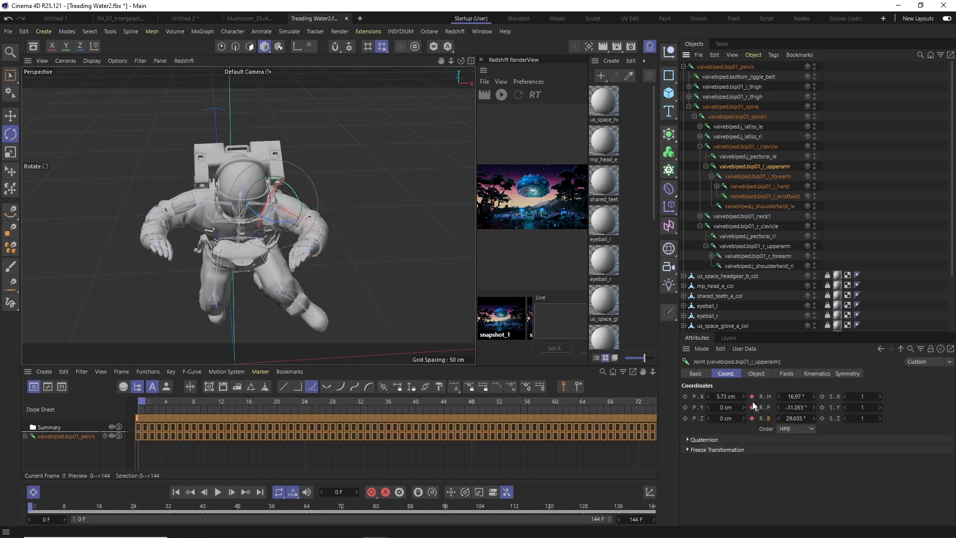
alt+drag(298, 200, 364, 219)
Add an IK tag to the left upper arm joint ending at the left hand and give it a goal.
click(769, 186)
right_click(769, 186)
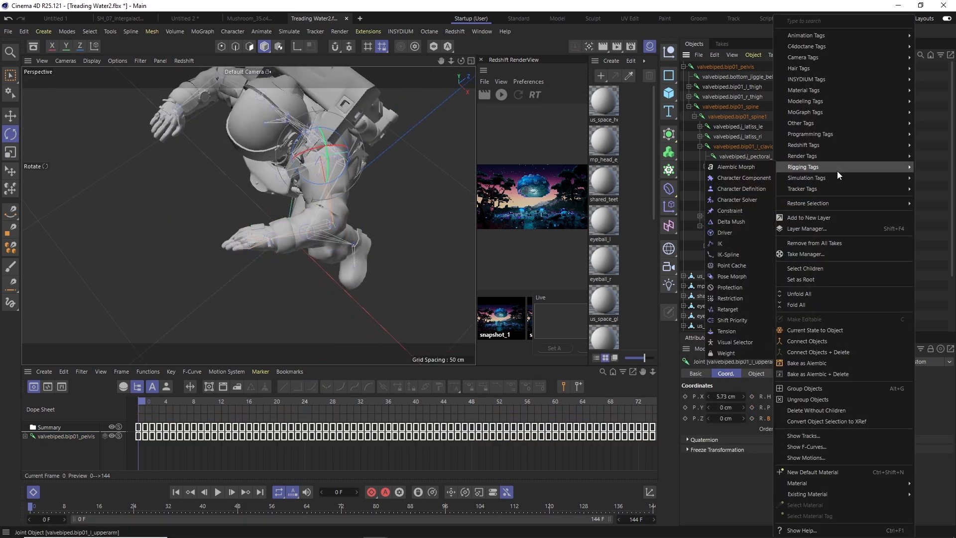
click(837, 171)
click(703, 436)
key(e)
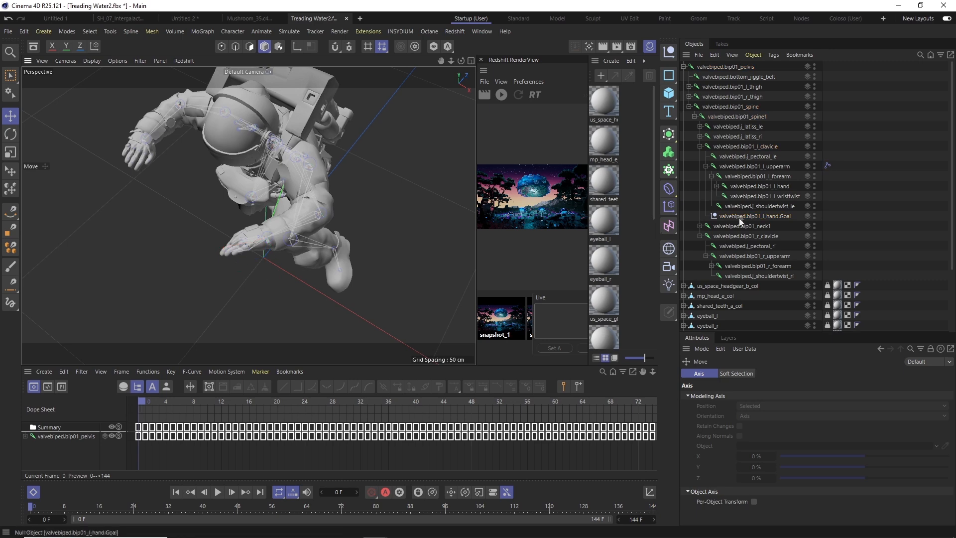
click(740, 218)
alt+drag(319, 199, 413, 243)
Unfold the right clavicle's joints and remove the rotation keyframes from the right arm.
click(753, 236)
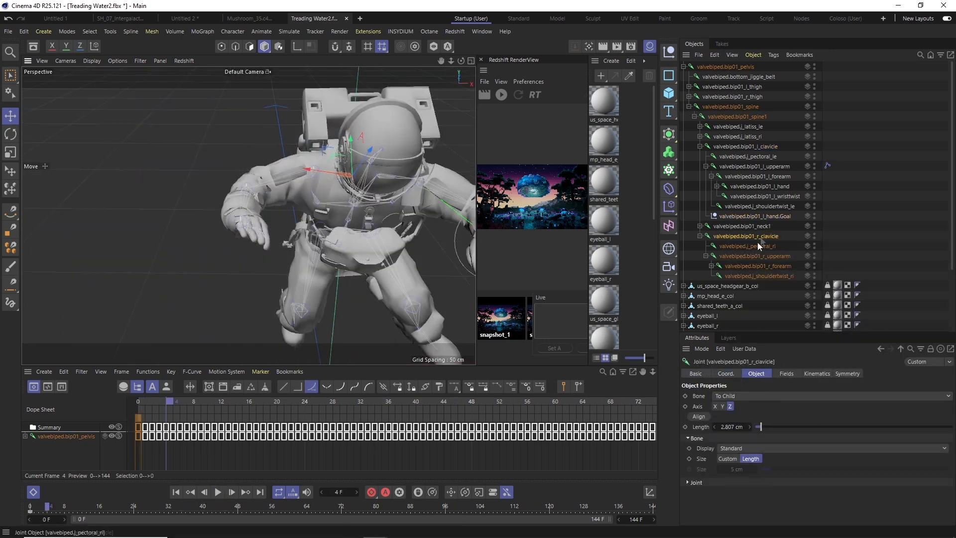
click(755, 255)
click(725, 374)
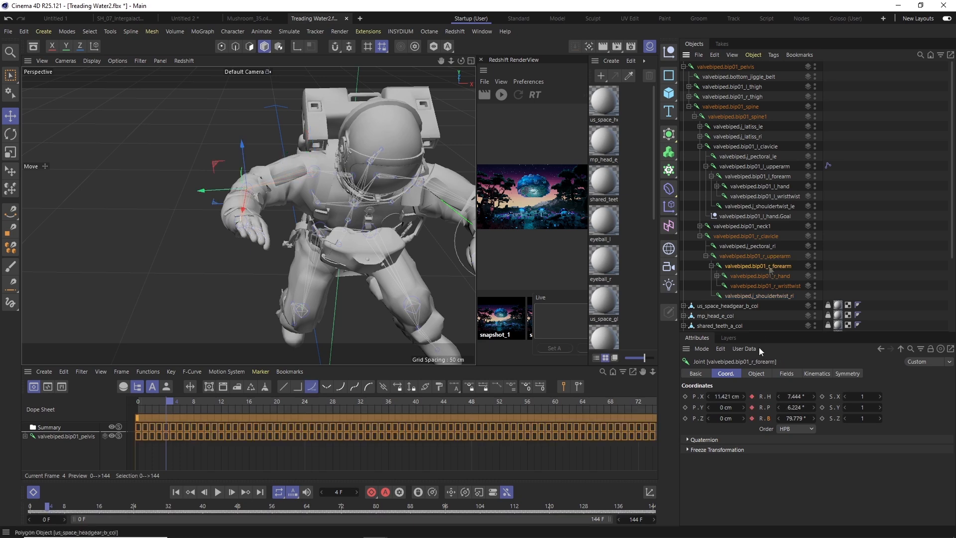
click(766, 266)
right_click(756, 256)
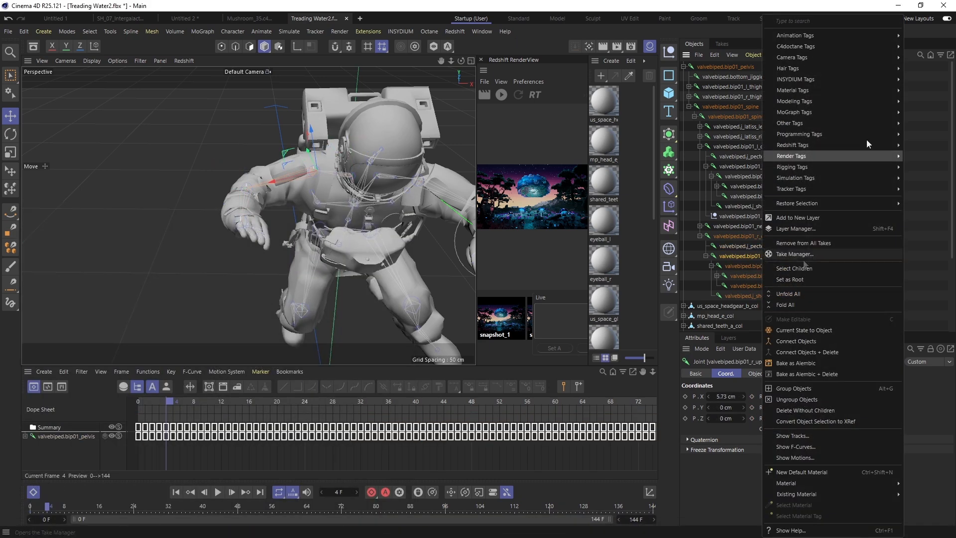
click(806, 312)
drag(789, 312, 755, 411)
key(Delete)
Add an IK tag to the right upper arm joint ending at the right hand, add its goal and play the animation.
right_click(758, 258)
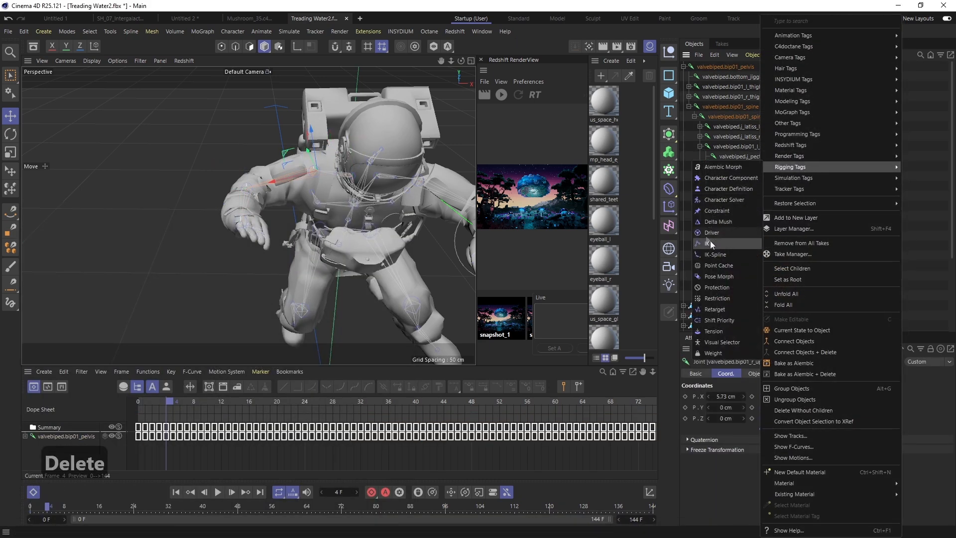
click(706, 241)
drag(759, 275, 761, 416)
click(703, 435)
key(shift+f)
key(shift+g)
alt+drag(348, 214, 359, 284)
key(shift+g)
key(shift+f)
key(shift+g)
key(shift+g)
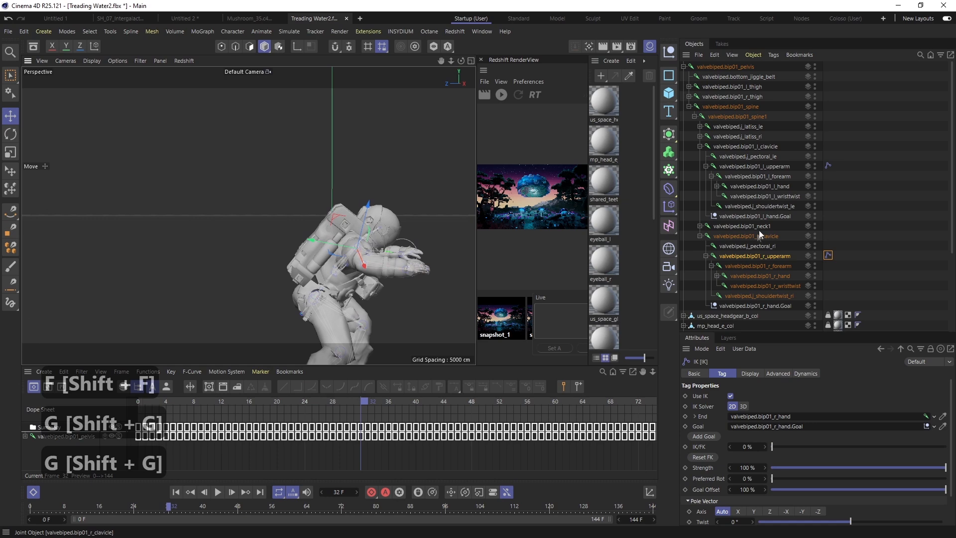
Rotate the lower spine joint to a bank of about -12.6° and check the posture across the animation.
click(700, 146)
click(736, 116)
key(r)
key(ctrl+z)
click(740, 109)
alt+drag(375, 293, 438, 289)
drag(333, 304, 336, 312)
drag(237, 505, 359, 504)
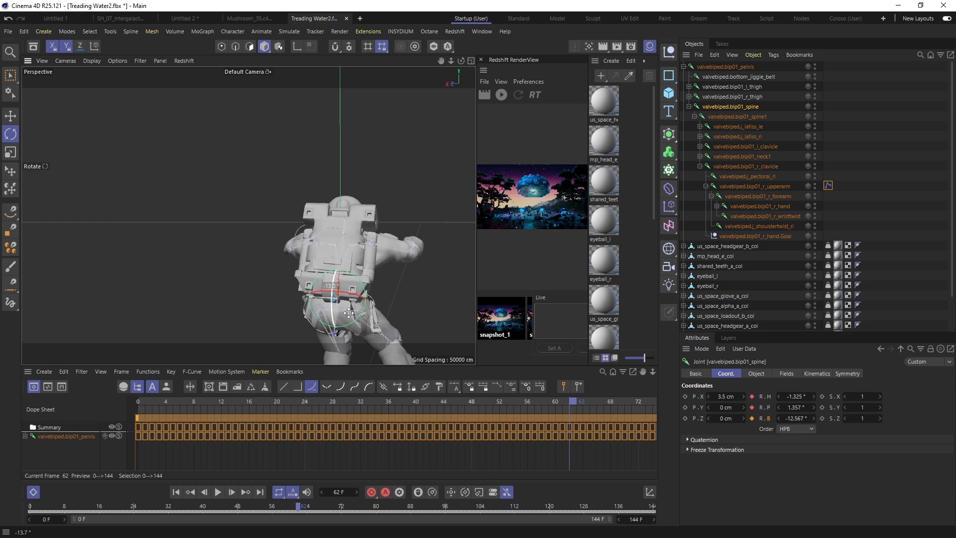
key(shift+f)
key(shift+g)
alt+drag(319, 219, 350, 262)
Group the joint hierarchy and all astronaut meshes under one null and name it Astronaut.
scroll(350, 262, down, 3)
click(683, 66)
drag(776, 222, 707, 66)
key(alt+g)
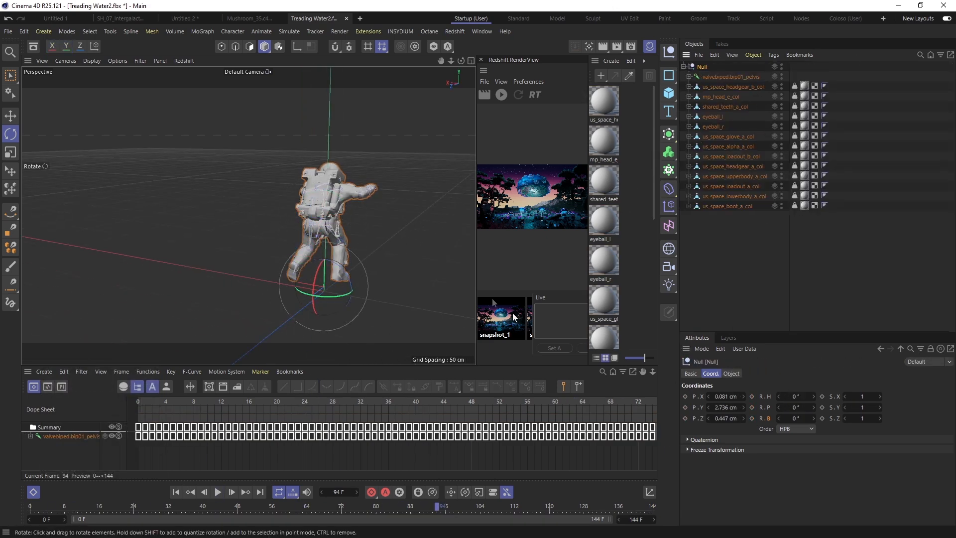
key(BackSpace)
text(tronaut)
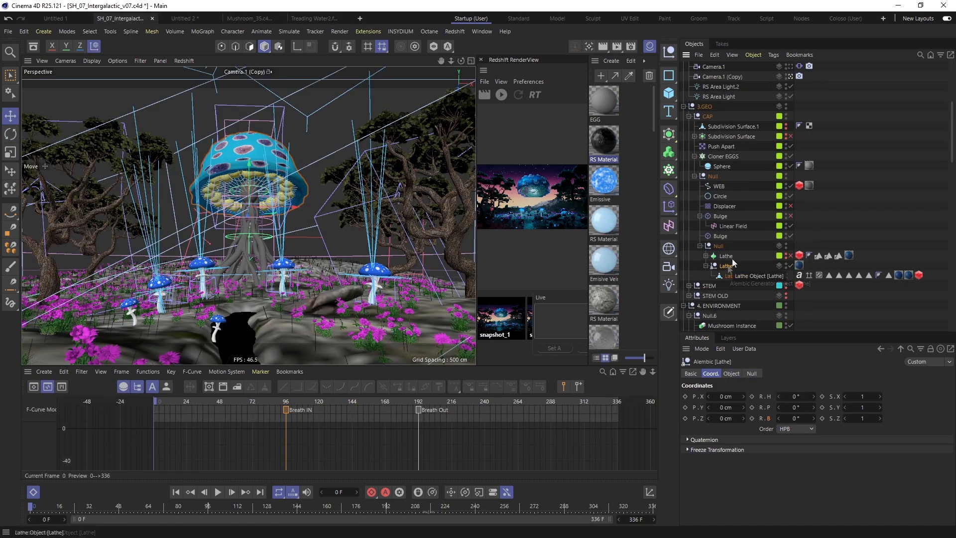
Copy the Lathe cap, Stemp Meshed and Ground objects from SH_07_Intergalactic_v07 into the Treading Water2 project.
key(ctrl+c)
key(ctrl+d)
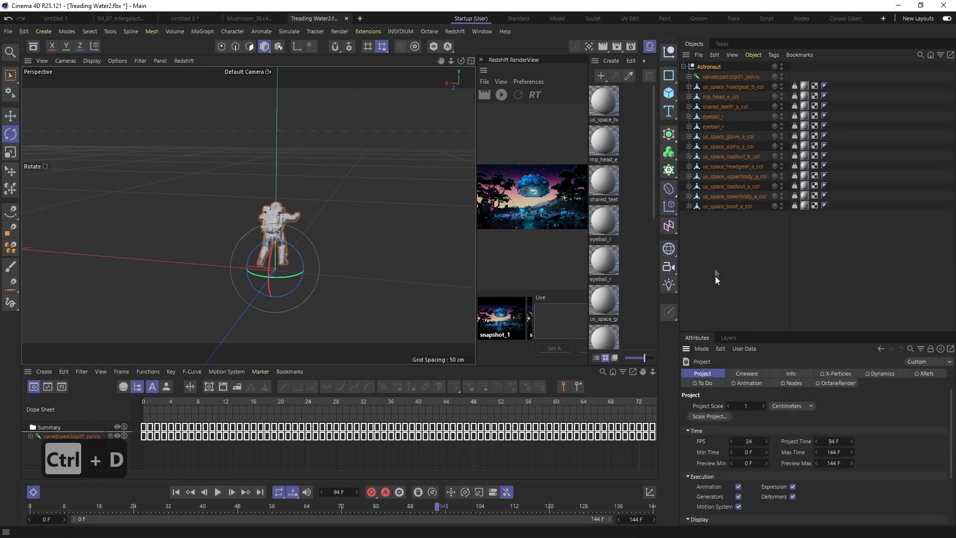
key(ctrl+v)
scroll(235, 219, down, 5)
alt+drag(236, 219, 271, 215)
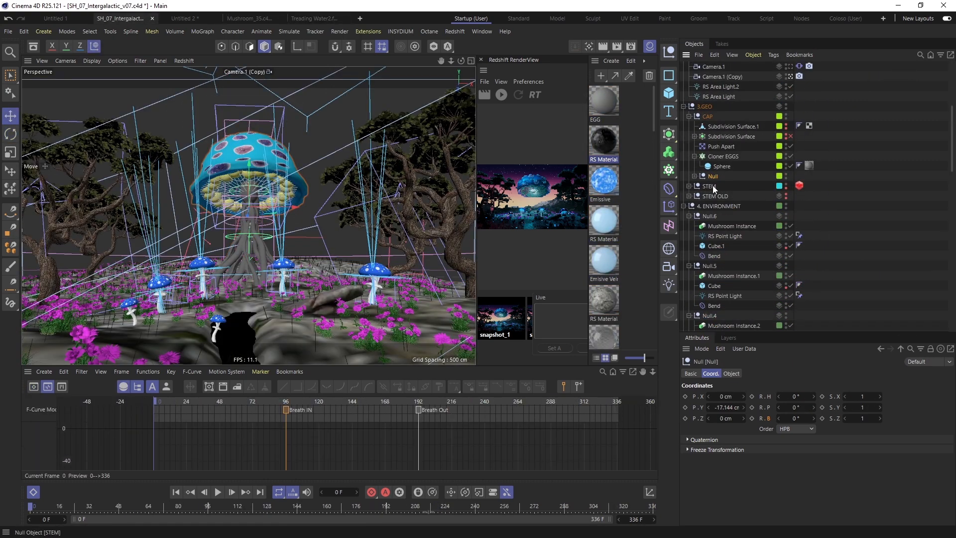
click(181, 19)
click(248, 19)
click(302, 17)
click(719, 284)
key(ctrl+v)
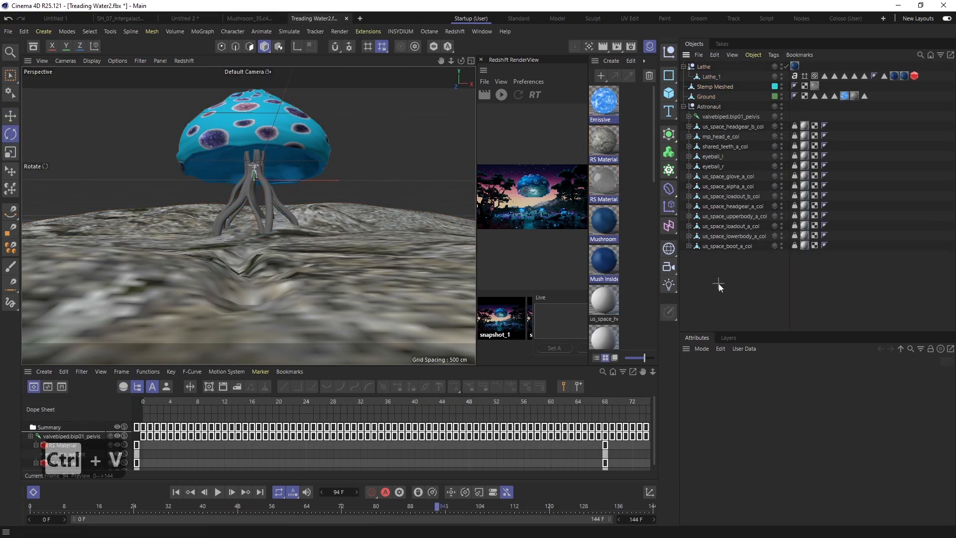
Replace the pasted Lathe and Stemp Meshed objects with the CAP and STEM groups from the mushroom scene.
key(ctrl+c)
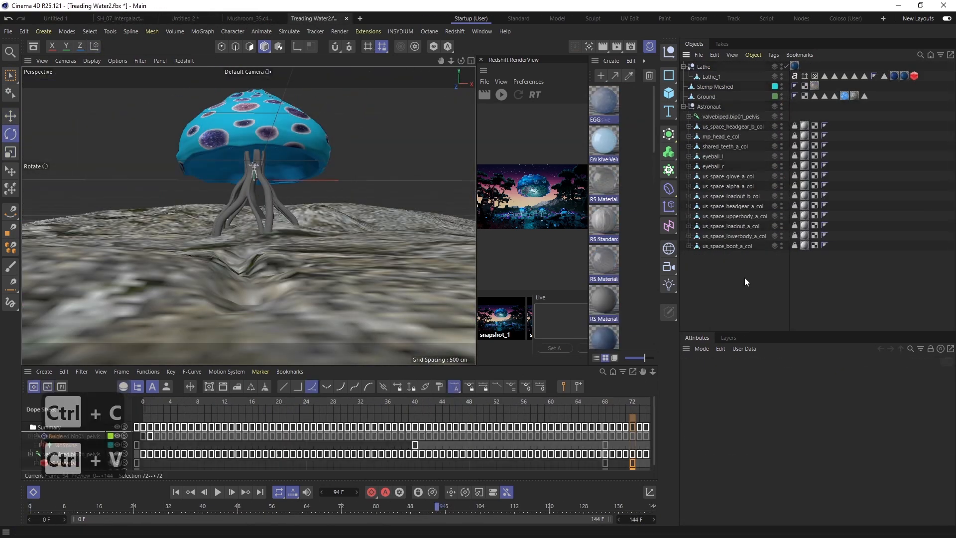
key(ctrl+v)
key(Delete)
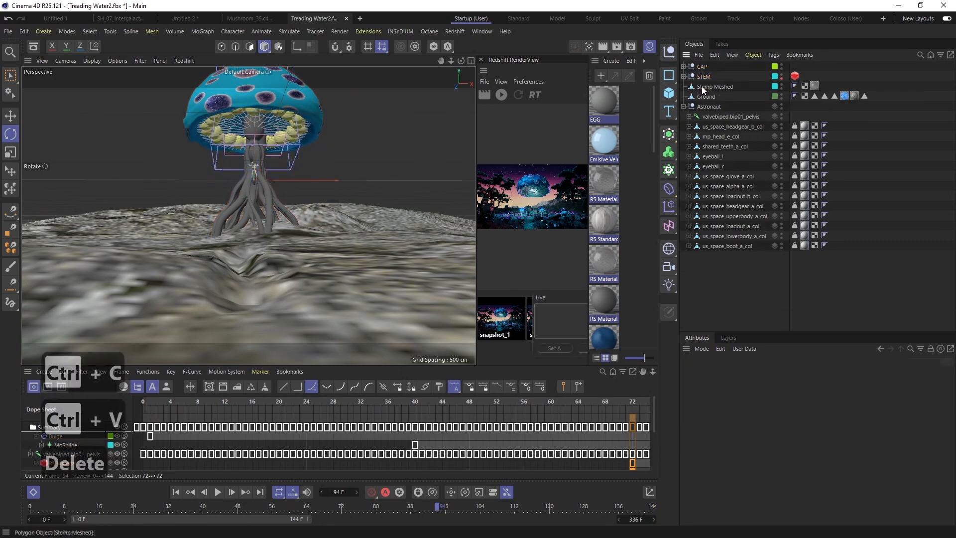
click(703, 86)
click(708, 96)
Copy the 2.CAM group from SH_07_Intergalactic_v07 into the Treading Water2 project.
key(e)
alt+drag(279, 135, 142, 221)
key(shift+f)
key(shift+g)
key(shift+g)
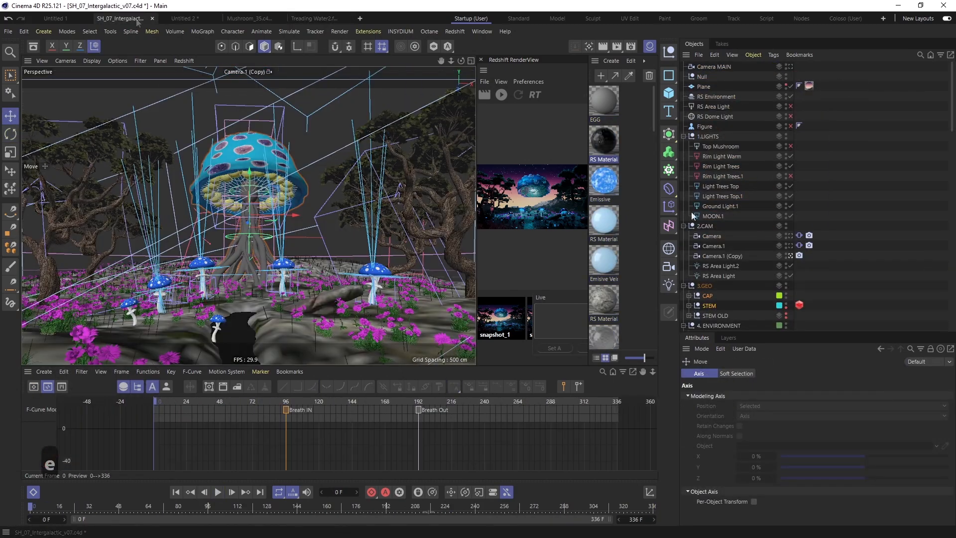
key(ctrl+c)
key(ctrl+v)
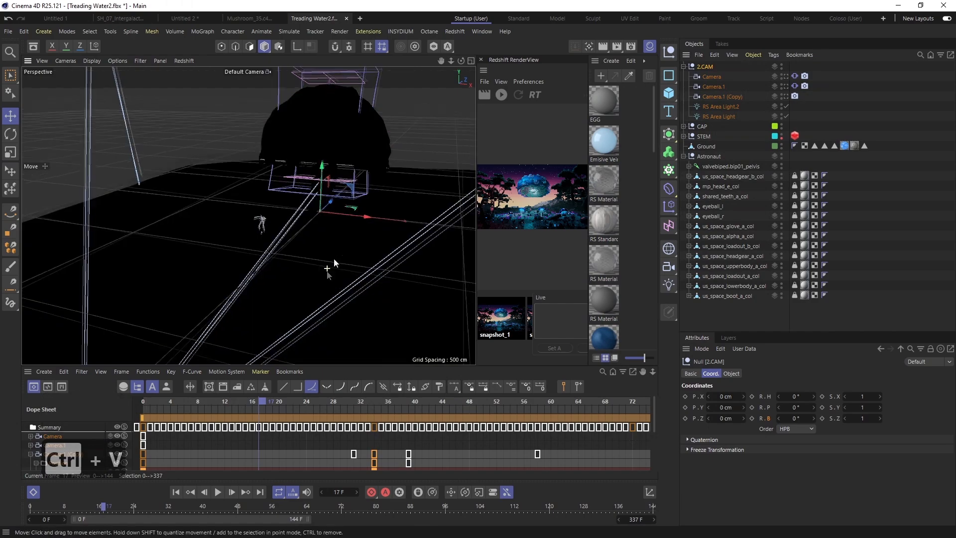
Look through Camera.1 (Copy) and position and rotate the astronaut so it floats beside the mushroom stem.
click(246, 204)
key(r)
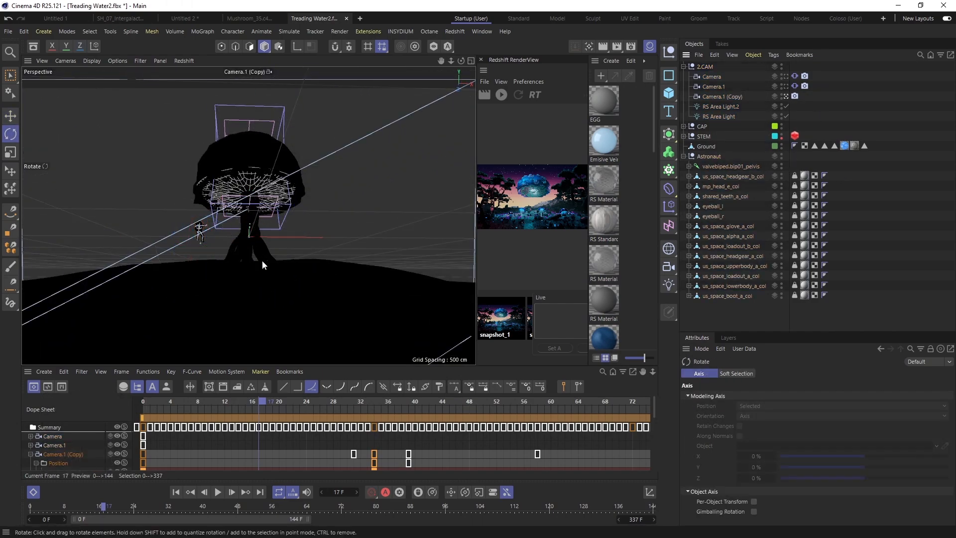
key(F2)
click(65, 61)
click(88, 128)
key(n)
key(c)
key(n)
mouse_move(229, 249)
alt+mouse_down()
mouse_move(221, 219)
mouse_move(196, 222)
mouse_move(302, 181)
mouse_move(238, 130)
mouse_move(352, 192)
alt+mouse_up()
Extend the preview range to 337 frames and play the scene through Camera.1 (Copy).
key(F1)
key(shift+f)
key(shift+g)
key(F8)
key(e)
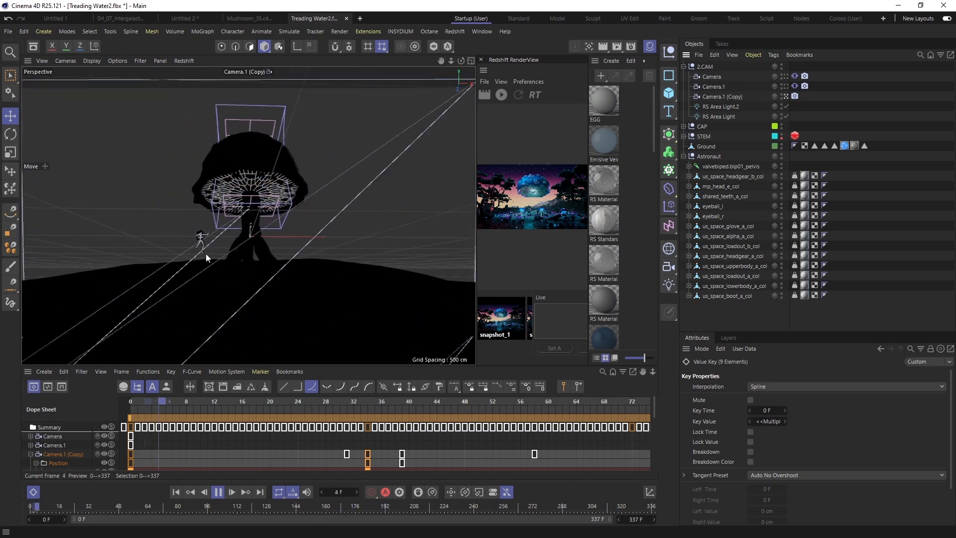
key(shift+g)
Select the entire pelvis joint hierarchy and show all its F-curves in an enlarged timeline.
click(720, 166)
key(2)
drag(498, 439, 406, 447)
drag(526, 451, 326, 448)
drag(348, 365, 352, 161)
click(689, 166)
middle_click(720, 166)
click(48, 182)
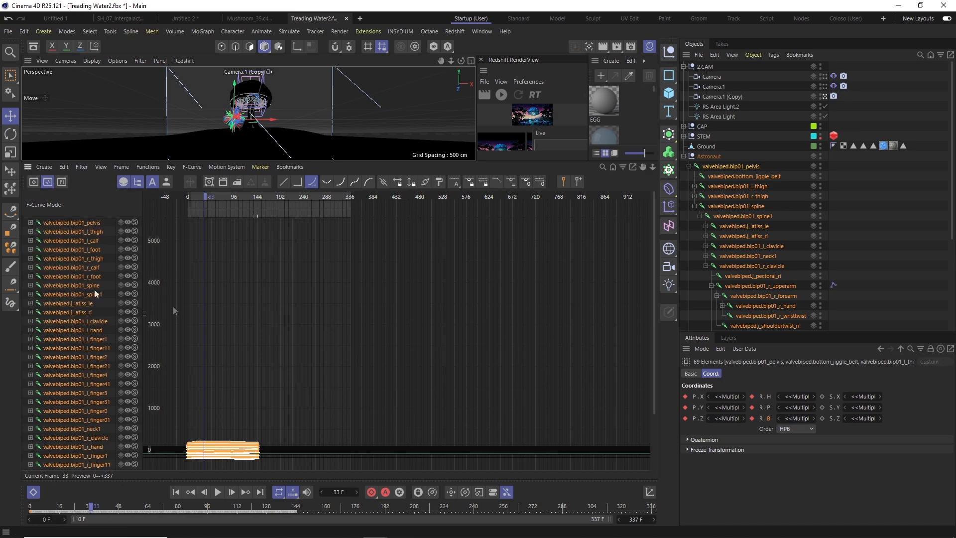
key(h)
Make all joint animation tracks repeat after their last keyframe.
click(148, 167)
mouse_move(169, 195)
right_click(96, 231)
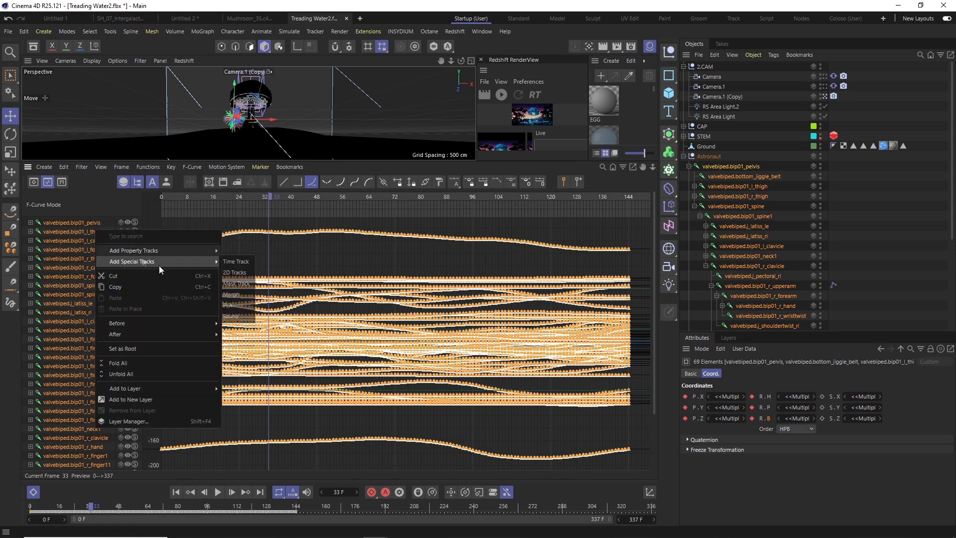
mouse_move(154, 338)
click(265, 383)
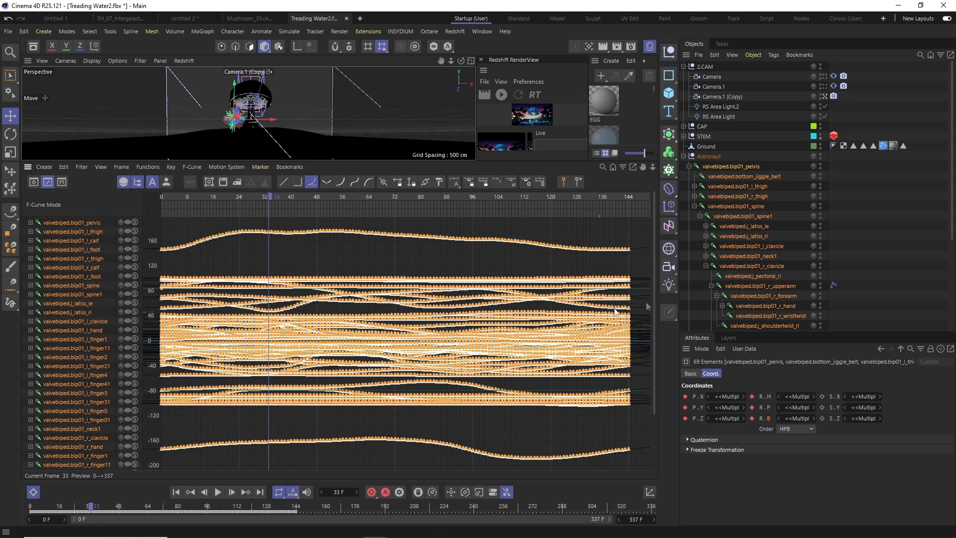
click(551, 435)
alt+middle_drag(617, 423, 475, 398)
alt+right_drag(476, 399, 521, 299)
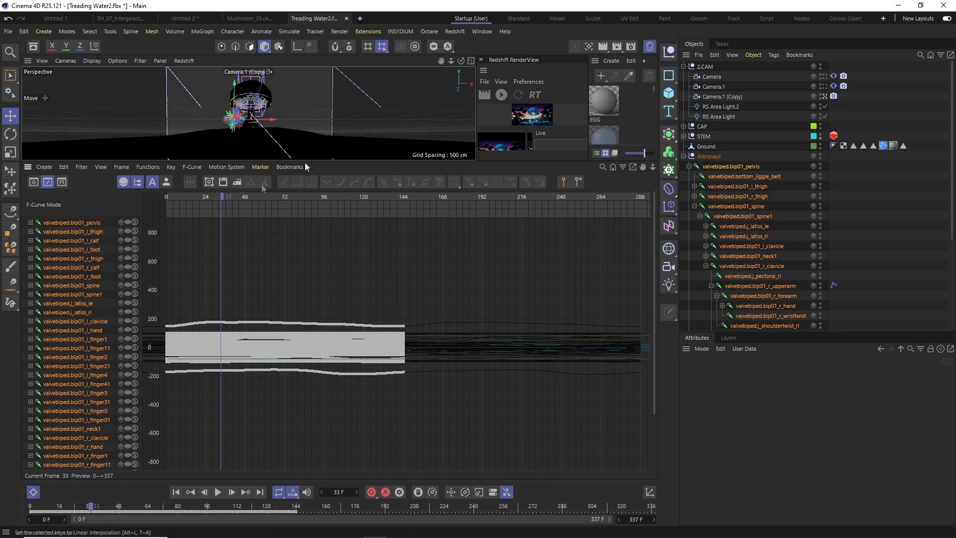
Close the timeline, play back the looped animation and hide the Ground object in the viewport.
key(shift+F3)
click(280, 290)
key(shift+f)
key(F8)
key(F8)
mouse_move(259, 289)
alt+mouse_down()
mouse_move(192, 279)
mouse_move(239, 319)
mouse_move(259, 278)
alt+mouse_up()
click(706, 146)
double_click(820, 145)
Display the IK hand goals as circles with a 5 cm radius.
alt+drag(224, 239, 145, 209)
scroll(145, 210, up, 5)
click(693, 206)
click(694, 197)
click(761, 267)
alt+drag(239, 249, 95, 254)
click(731, 374)
click(772, 397)
click(769, 267)
At frame 0, move both hand goals to spread the astronaut's arms out to the sides.
click(176, 491)
alt+drag(209, 279, 269, 284)
drag(259, 311, 299, 319)
click(124, 318)
click(121, 316)
alt+drag(150, 299, 135, 288)
drag(122, 281, 100, 306)
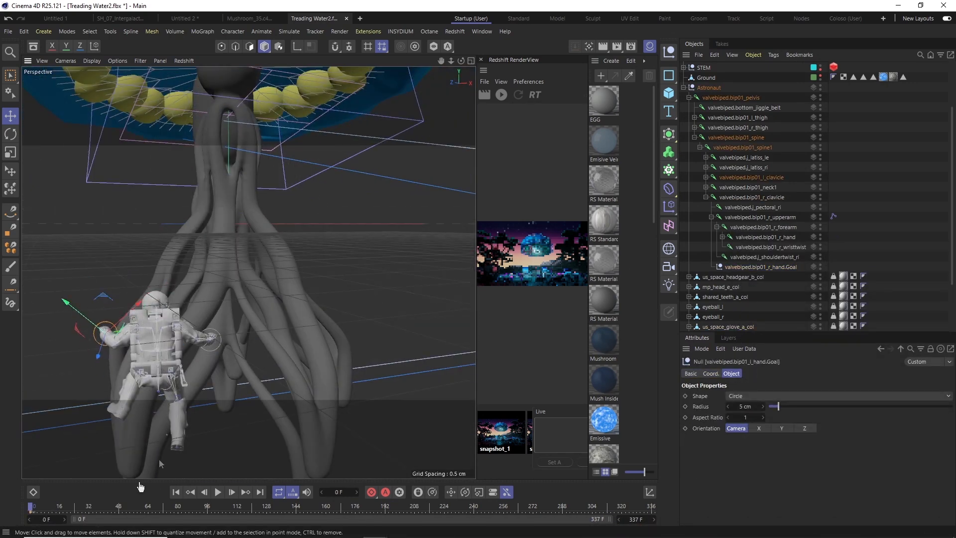
scroll(766, 238, down, 2)
click(103, 330)
click(96, 338)
Advance to frame 95 and adjust the position of a hand goal from a side view.
click(705, 117)
scroll(776, 239, down, 2)
drag(40, 508, 206, 513)
alt+drag(248, 270, 318, 266)
click(761, 247)
drag(348, 240, 259, 234)
scroll(752, 209, up, 6)
Return to the first frame and keyframe the lower spine joint's bank rotation.
click(742, 207)
click(722, 374)
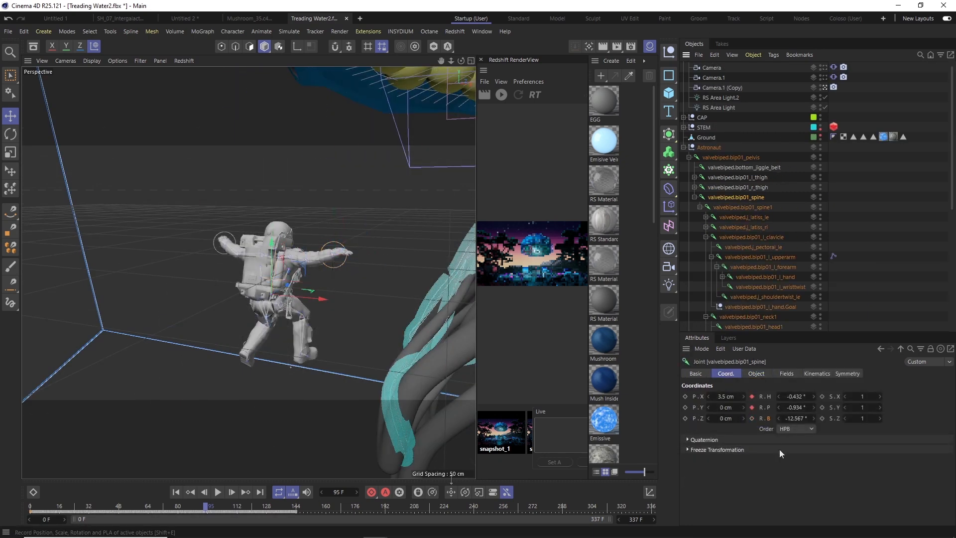
key(shift+f)
click(751, 419)
Keyframe the position of the Astronaut group for a drifting motion and play it from the start.
alt+drag(278, 318, 261, 297)
click(709, 148)
drag(685, 397, 685, 418)
click(32, 507)
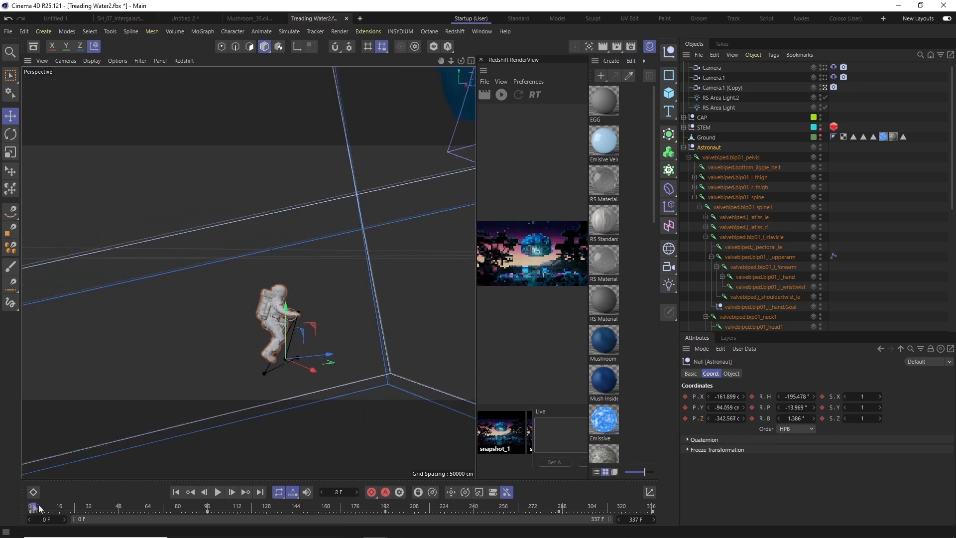
key(F8)
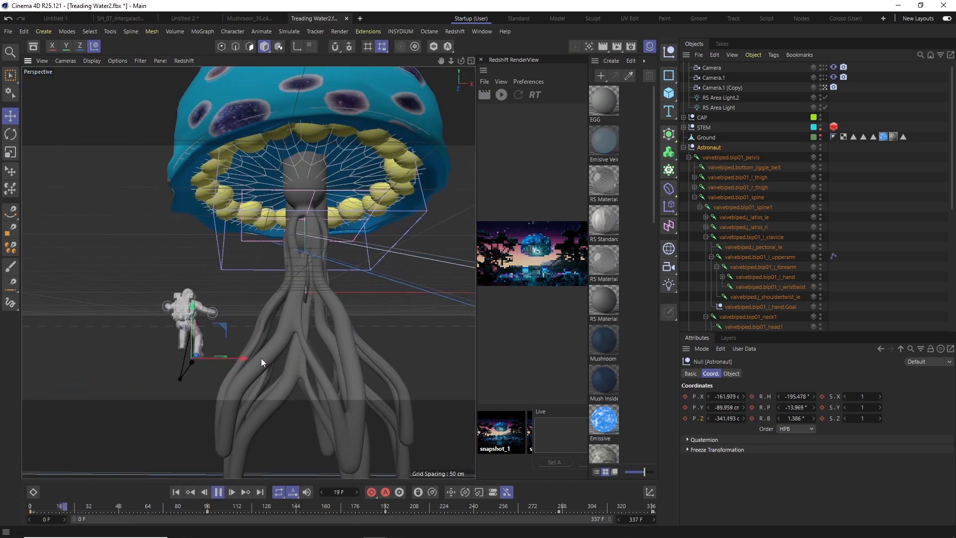
Select the left and right hand goals, move them together at frame 0, and play the animation to check the arms.
key(F8)
click(207, 507)
mouse_move(259, 318)
alt+mouse_down()
mouse_move(279, 279)
mouse_move(248, 312)
alt+mouse_up()
scroll(766, 247, down, 6)
click(760, 247)
ctrl+click(760, 128)
drag(189, 510, 30, 509)
alt+drag(239, 349, 269, 356)
drag(268, 356, 306, 380)
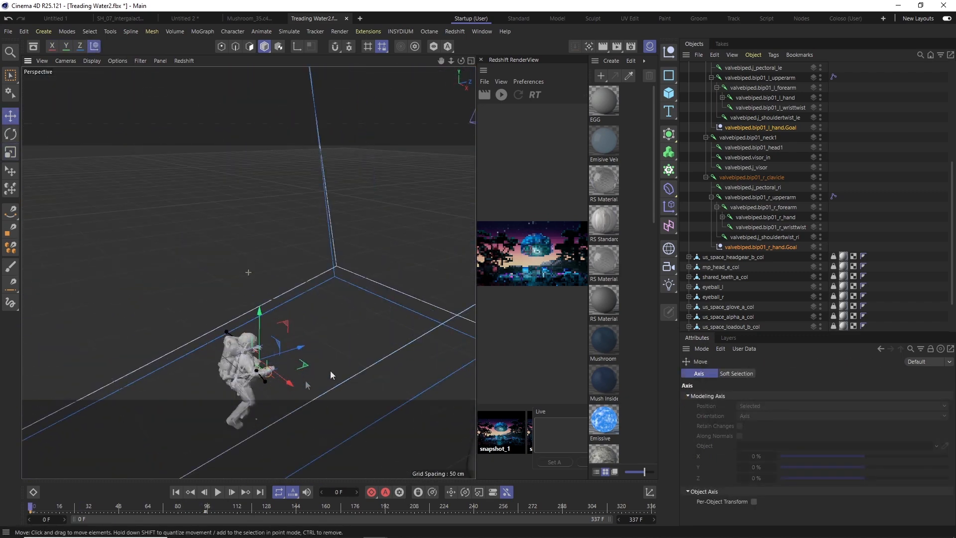
key(F8)
alt+drag(269, 408, 310, 385)
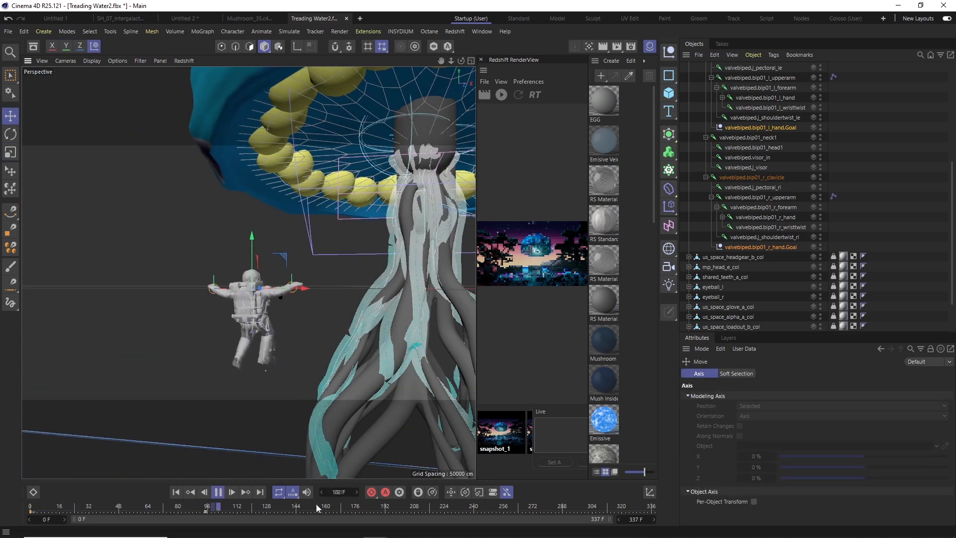
Past frame 150, reposition the right and left hand goals individually, keyframe the new arm pose and play it.
drag(317, 507, 315, 508)
click(760, 247)
alt+drag(279, 318, 318, 344)
drag(344, 294, 303, 279)
click(760, 127)
alt+drag(278, 318, 249, 308)
drag(213, 256, 208, 304)
alt+drag(195, 299, 165, 189)
drag(205, 231, 219, 249)
click(371, 492)
key(F8)
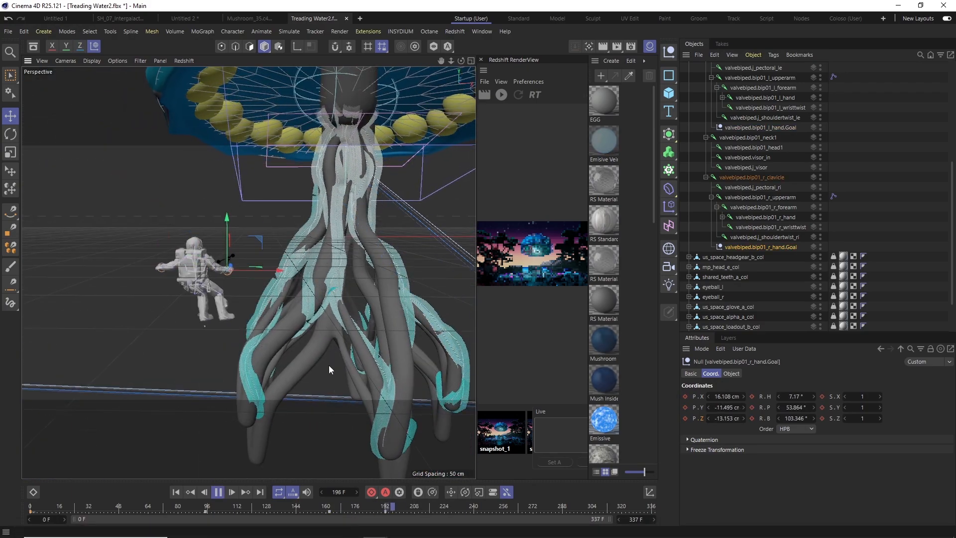
Move the hand goals again further along the timeline, record keyframes for each new arm position and play the motion.
key(F8)
alt+drag(333, 375, 294, 398)
drag(96, 300, 96, 316)
alt+drag(278, 368, 310, 438)
alt+drag(310, 428, 304, 349)
drag(312, 303, 311, 298)
click(371, 491)
alt+drag(311, 298, 302, 332)
alt+drag(302, 332, 294, 279)
drag(267, 321, 353, 373)
click(371, 492)
key(F8)
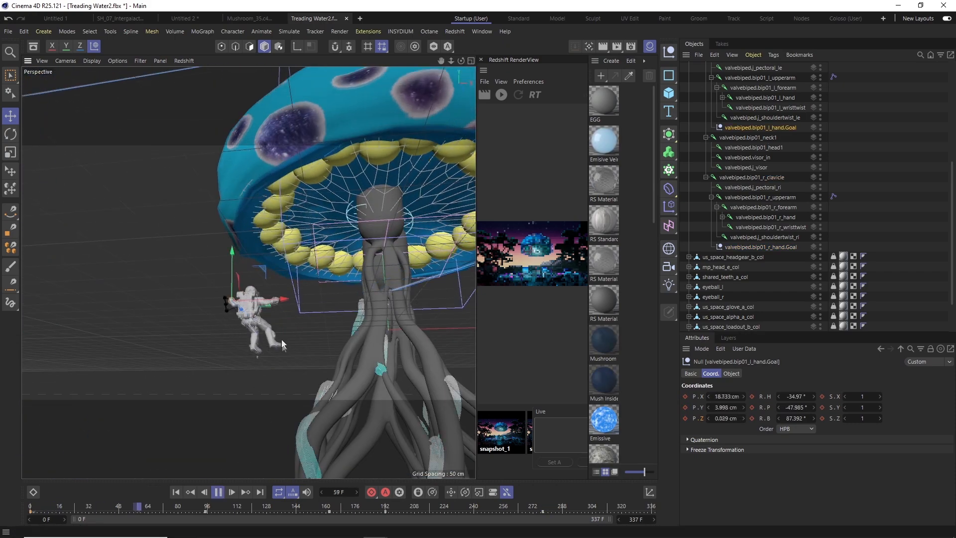
Keyframe the lower spine joint's bank rotation near frame 240, check the last frame 337 and play the animation from frame 192.
click(385, 506)
scroll(769, 140, up, 3)
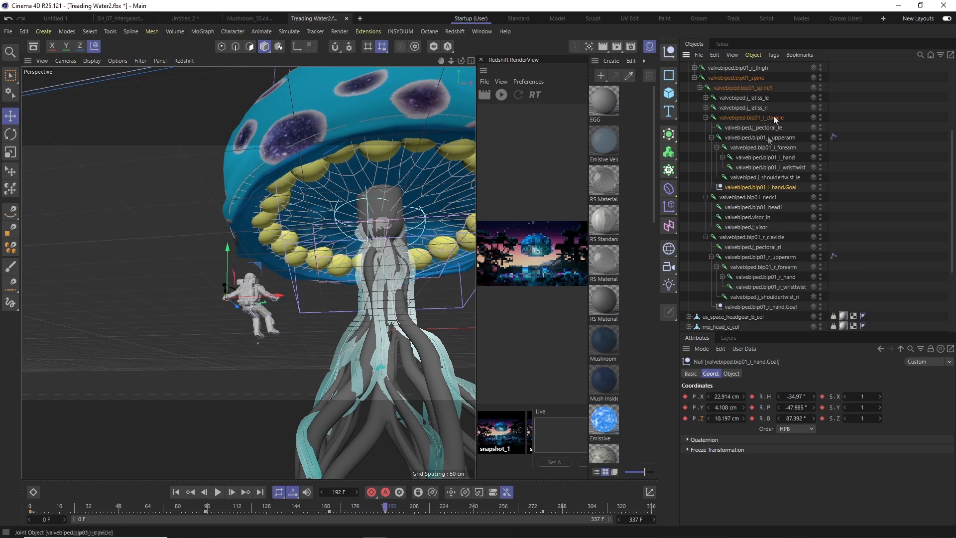
drag(388, 506, 476, 511)
drag(813, 418, 807, 426)
click(752, 417)
drag(477, 507, 654, 513)
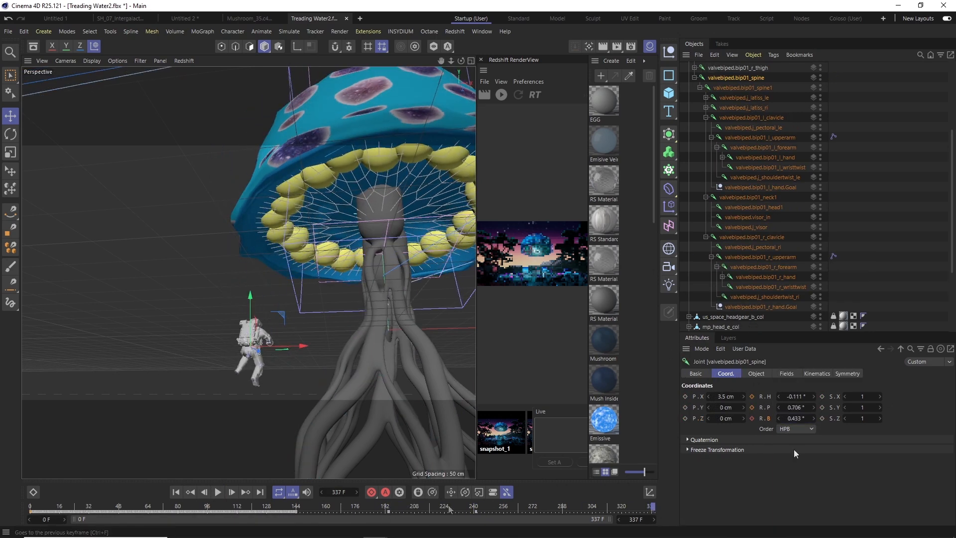
click(650, 507)
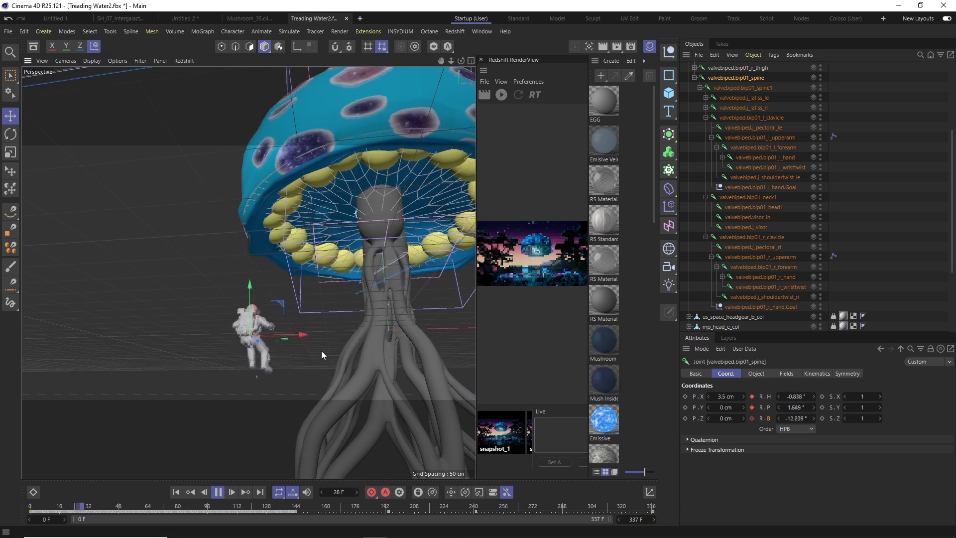
ctrl+click(777, 307)
click(385, 508)
key(F8)
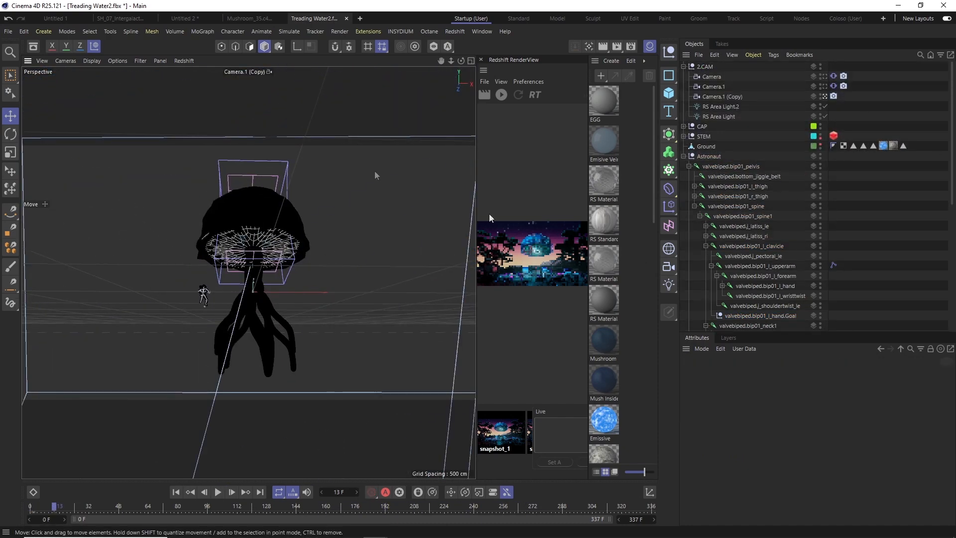
Delete the two RS Area Lights and play the animation through the camera.
drag(765, 104, 723, 119)
key(Delete)
key(F8)
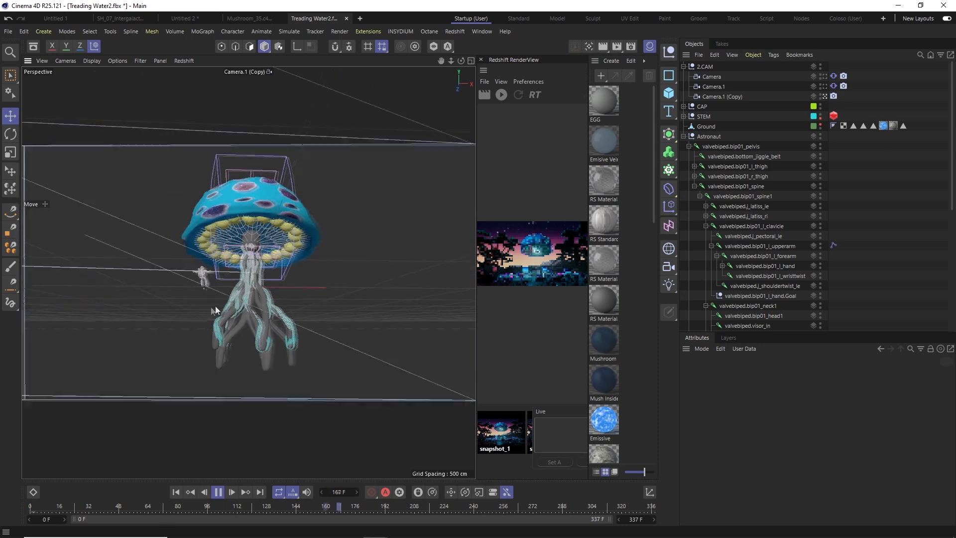
key(F8)
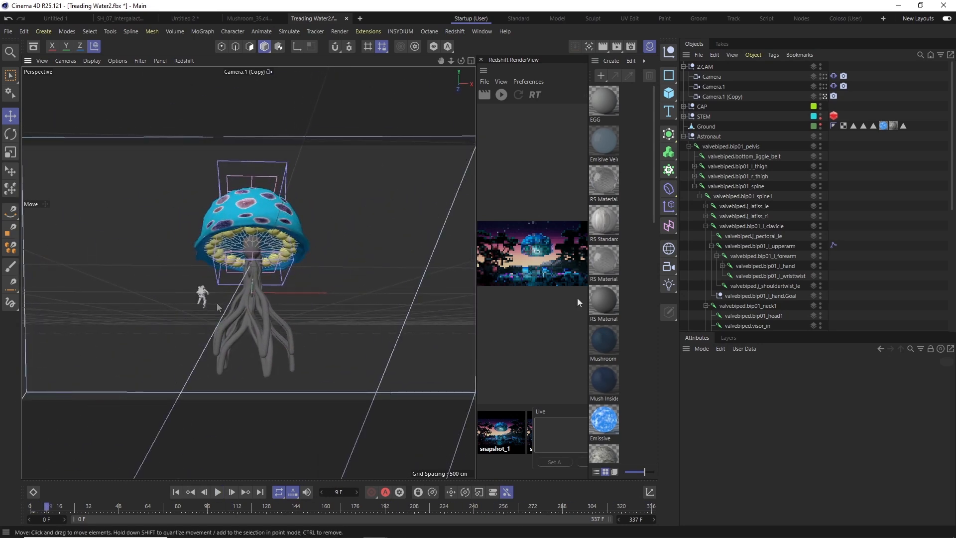
Show the whole pelvis joint hierarchy in the Dope Sheet, expand the right calf's rotation tracks and select all tracks.
middle_click(749, 147)
click(33, 491)
alt+middle_drag(369, 356, 418, 356)
right_click(87, 232)
mouse_move(135, 333)
click(254, 362)
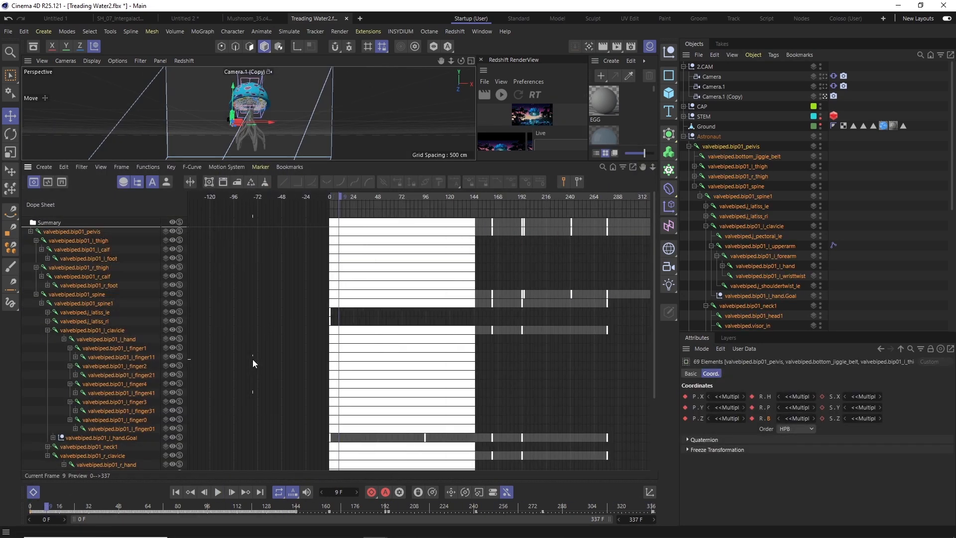
click(84, 241)
click(89, 269)
click(42, 276)
click(70, 294)
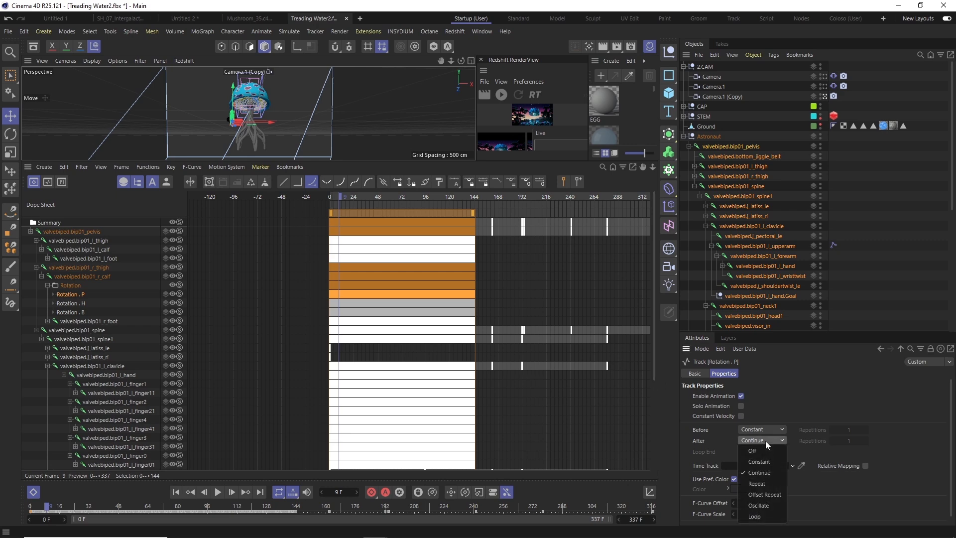
key(ctrl+a)
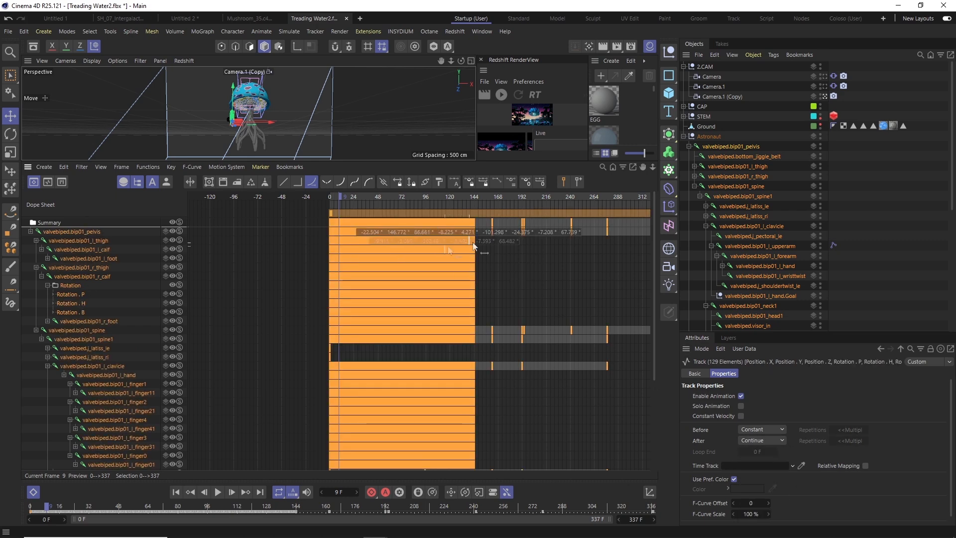
Try to convert the pelvis hierarchy's animation into a motion clip and reposition it on the timeline, and undo the attempt.
click(730, 146)
click(262, 32)
click(292, 171)
click(280, 253)
drag(304, 161, 301, 335)
drag(378, 423, 406, 423)
drag(326, 424, 487, 424)
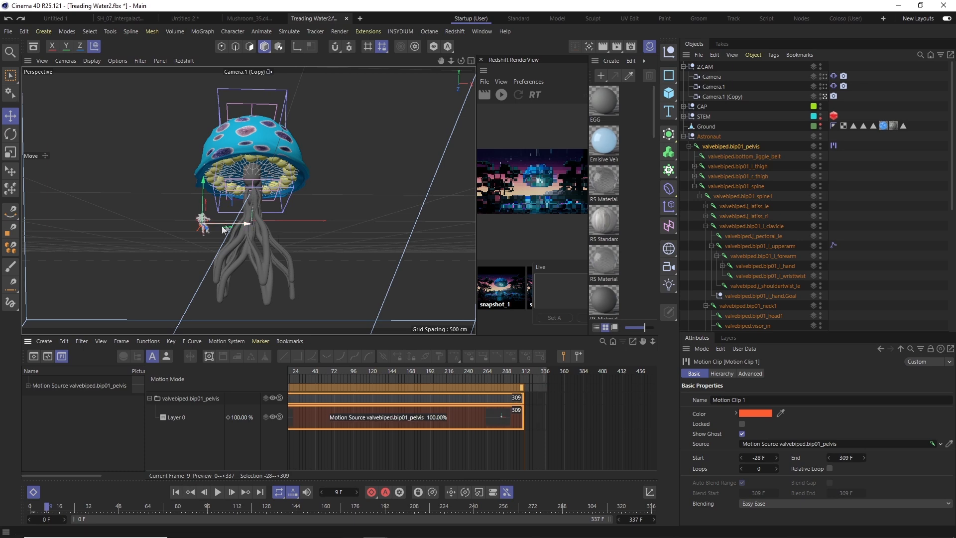
key(ctrl+z)
key(ctrl+z)
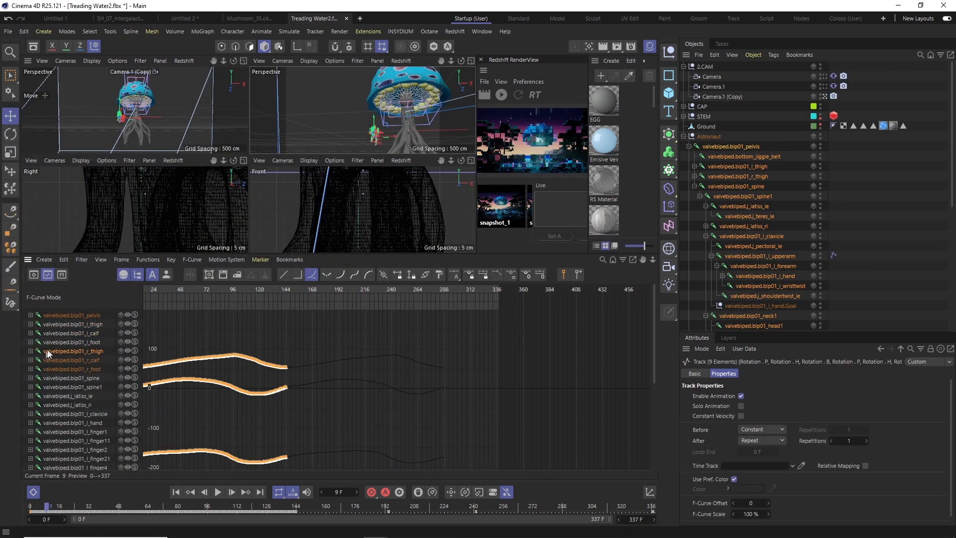
Select all keys of the astronaut's joints in the F-Curve editor and stretch them with the region tool to end at about frame 168.
right_click(134, 366)
click(281, 471)
middle_drag(446, 375, 530, 371)
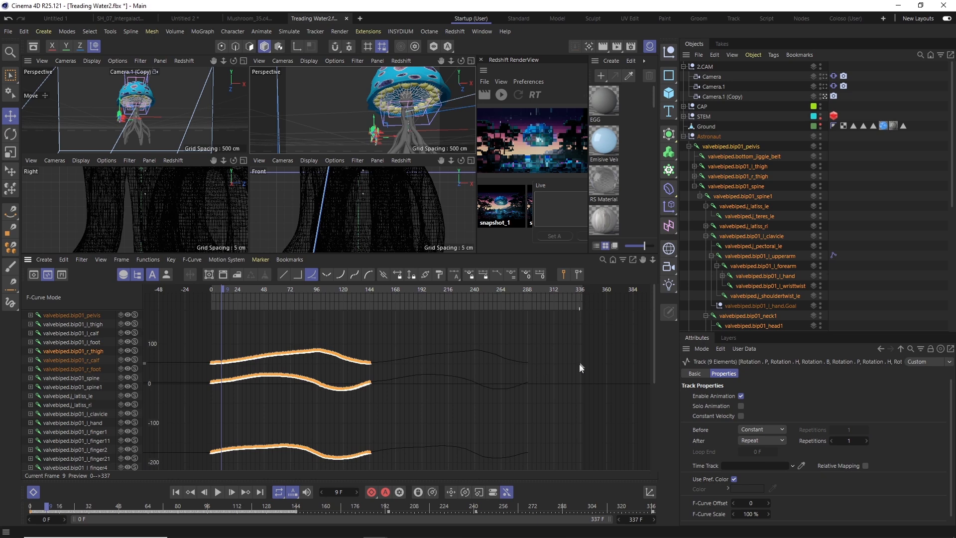
key(ctrl+a)
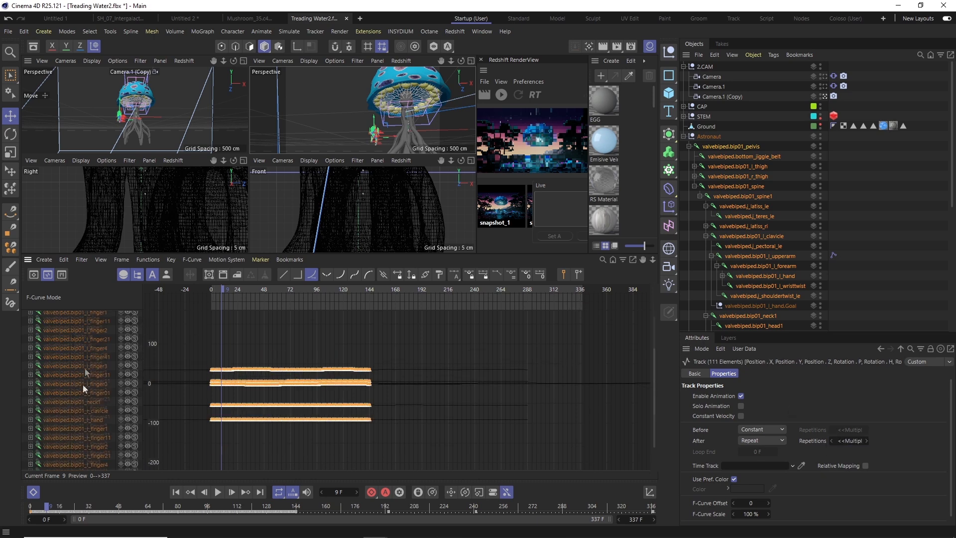
drag(219, 462, 395, 313)
drag(358, 342, 373, 341)
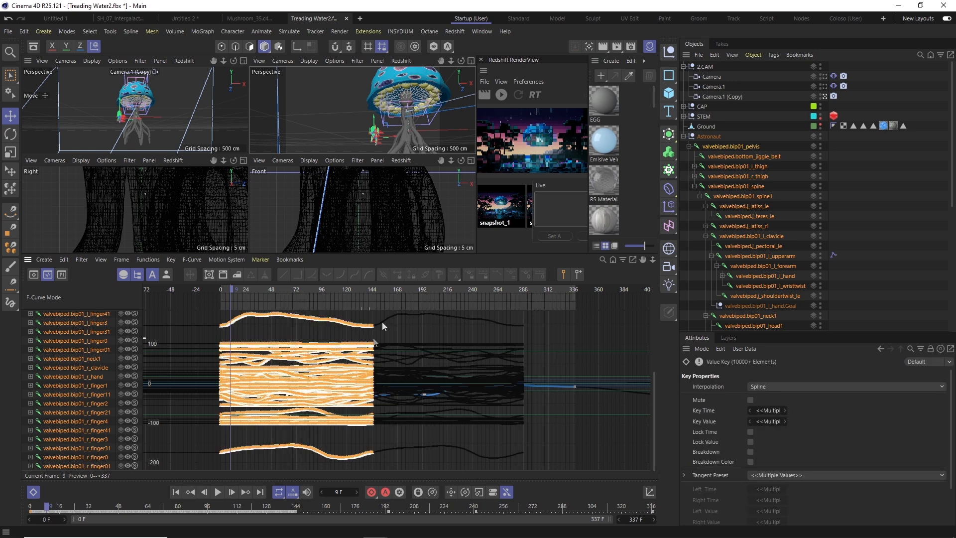
click(209, 275)
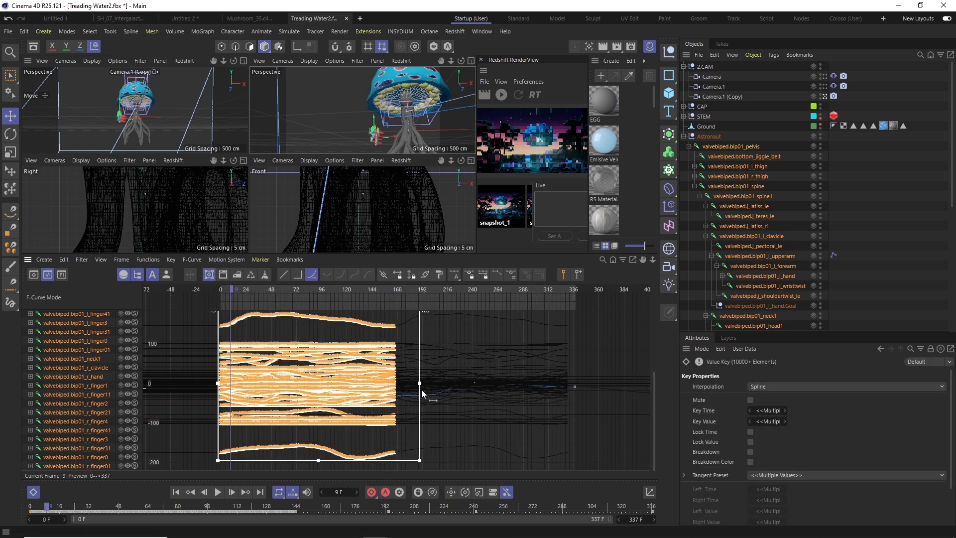
scroll(229, 413, up, 5)
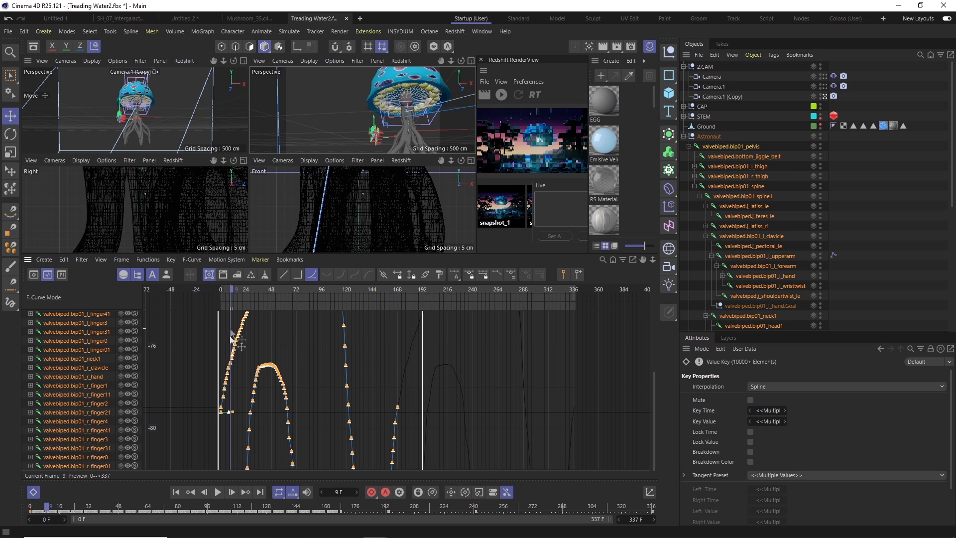
scroll(515, 389, down, 3)
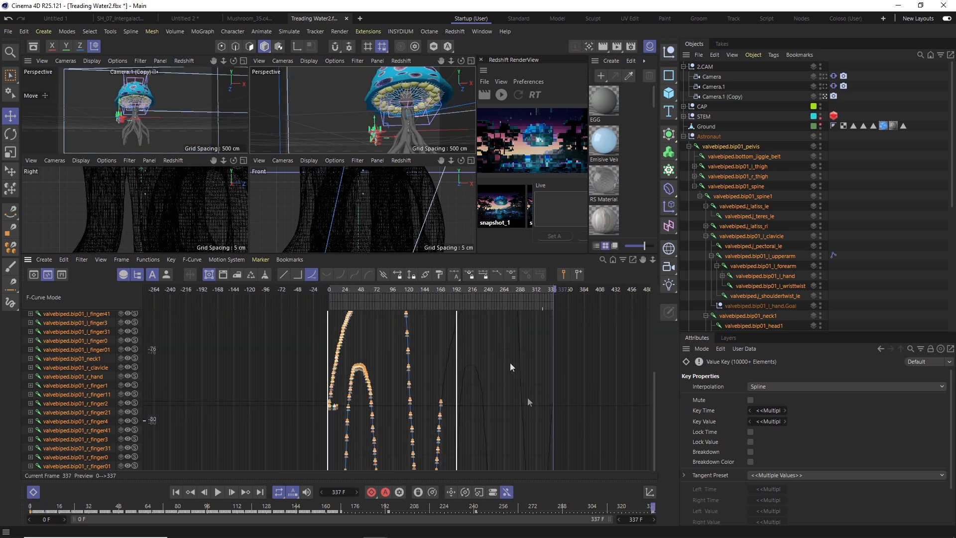
scroll(528, 401, down, 5)
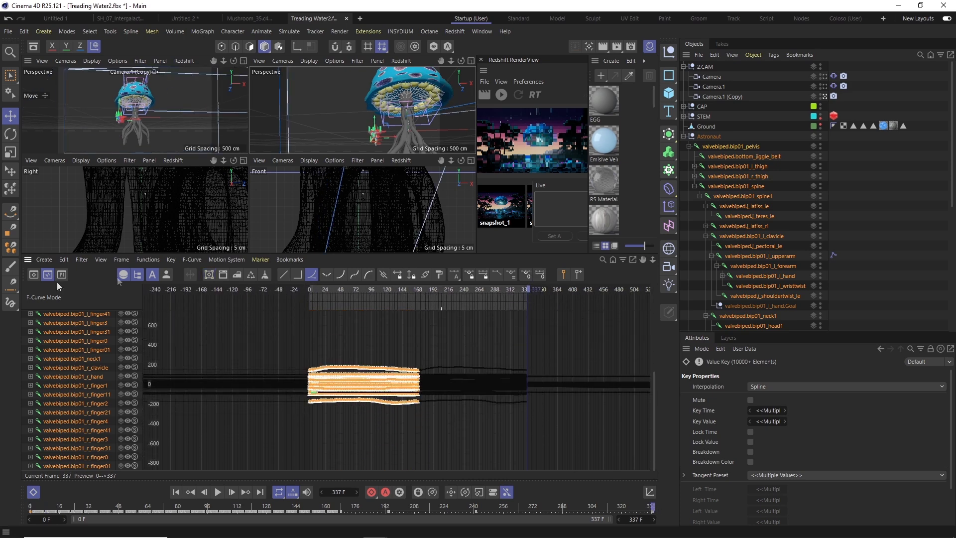
Close the timeline, enlarge the camera view and play the stretched astronaut animation.
key(shift+F3)
middle_click(233, 199)
click(261, 31)
click(276, 187)
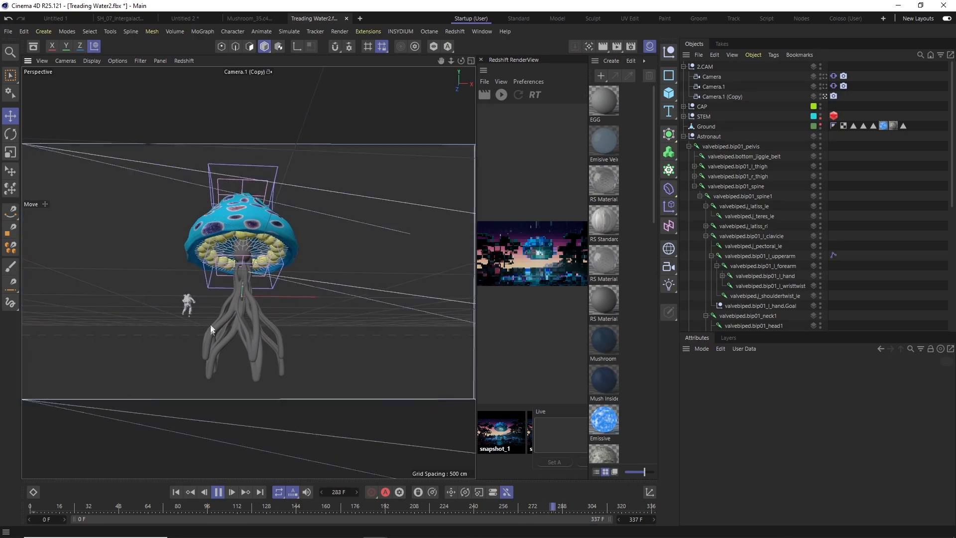
key(space)
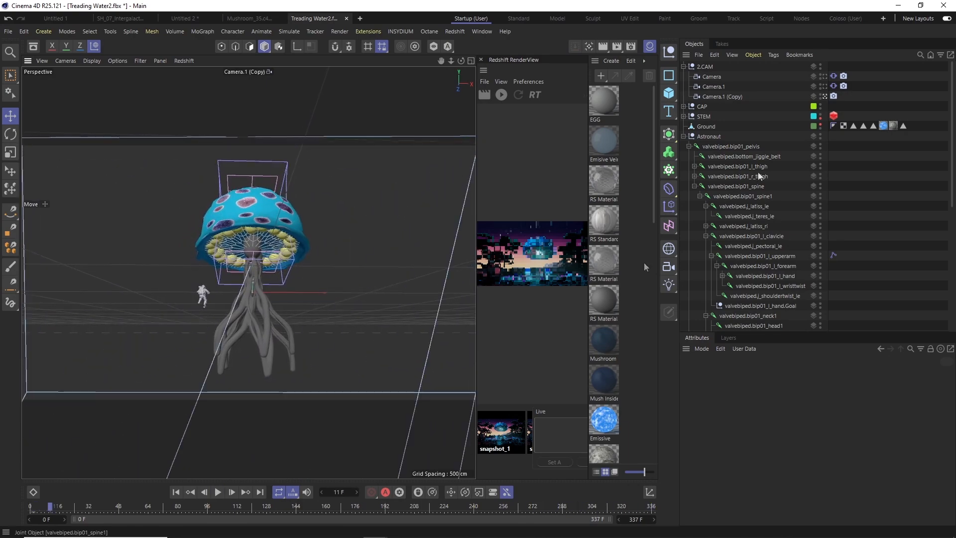
Open the Astronaut group's F-curves and adjust the Position X key near frame 288.
click(709, 136)
key(space)
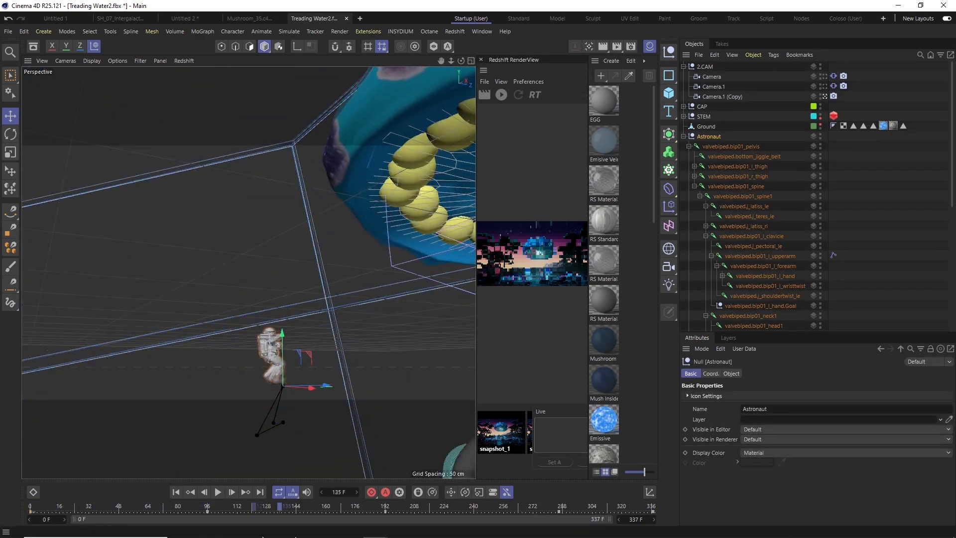
key(shift+F3)
key(Tab)
click(57, 316)
key(h)
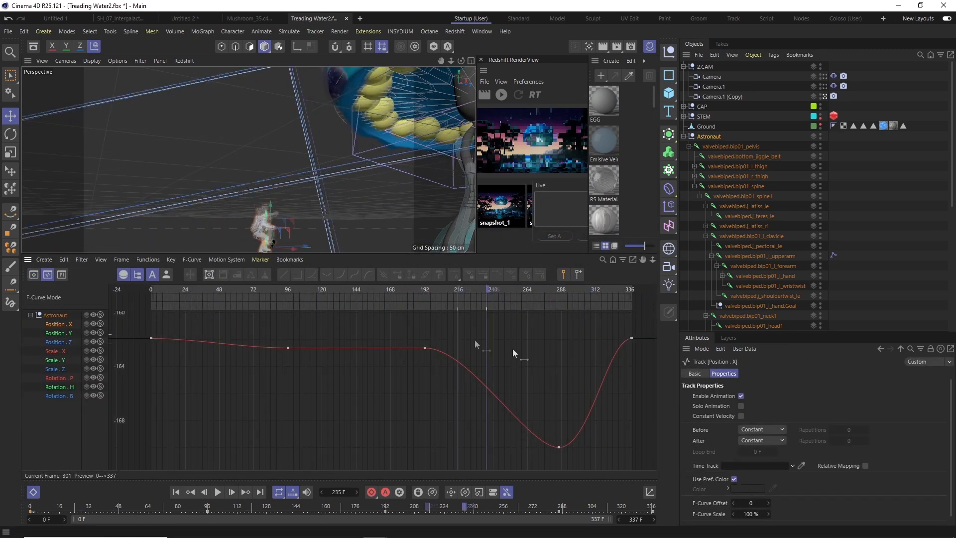
click(566, 295)
click(514, 412)
drag(562, 446, 566, 446)
Adjust the late keys of the Astronaut group's Position Y and Position Z curves and play the drift near the loop point.
click(53, 351)
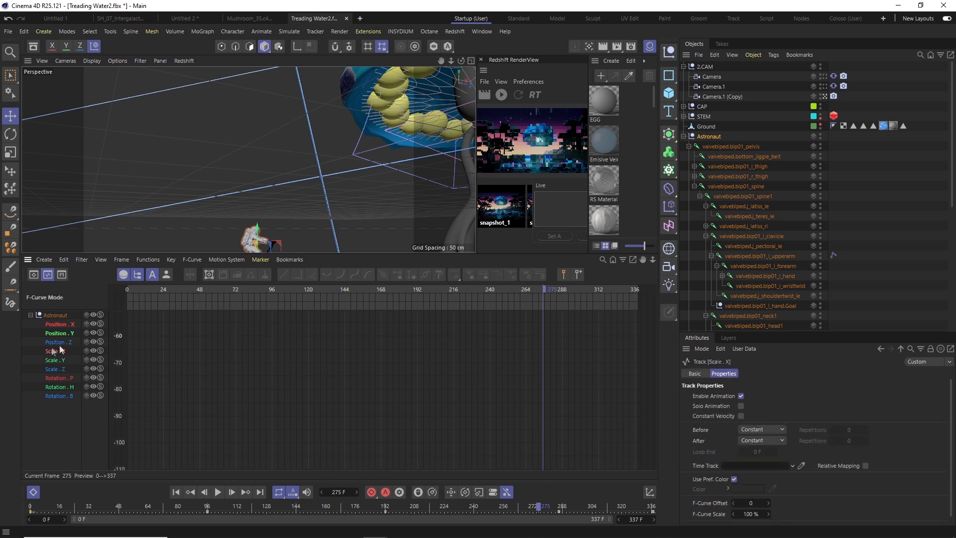
drag(552, 355, 547, 373)
drag(611, 338, 653, 320)
click(204, 364)
click(632, 377)
click(619, 506)
key(F8)
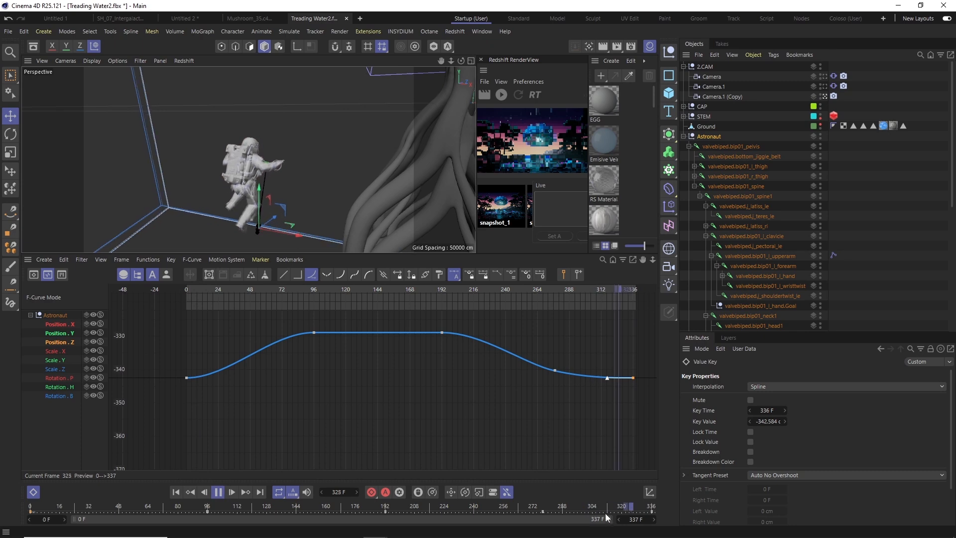
Add keys for both hand goals at frame 337 to close the arm loop, and preview the result.
click(762, 305)
scroll(777, 199, down, 5)
ctrl+click(760, 246)
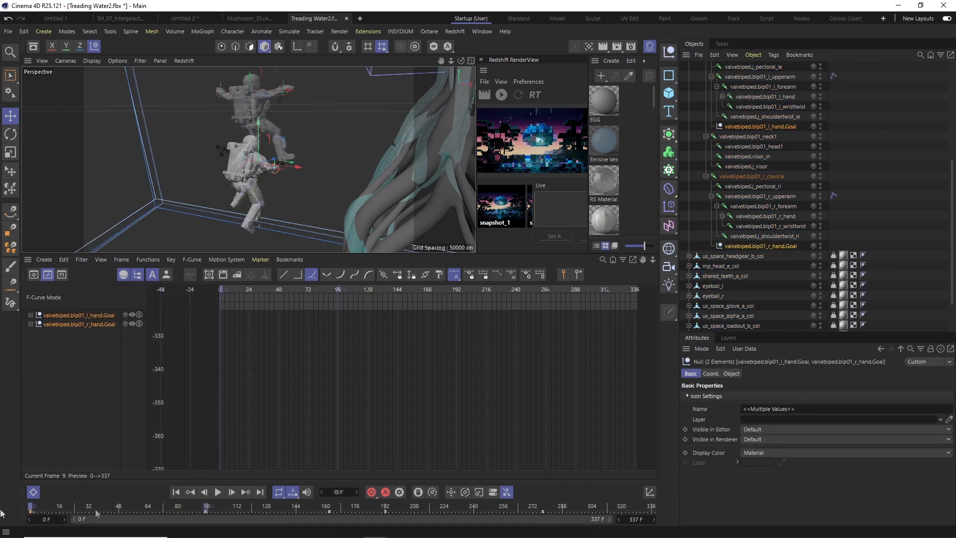
key(shift+f)
key(ctrl+a)
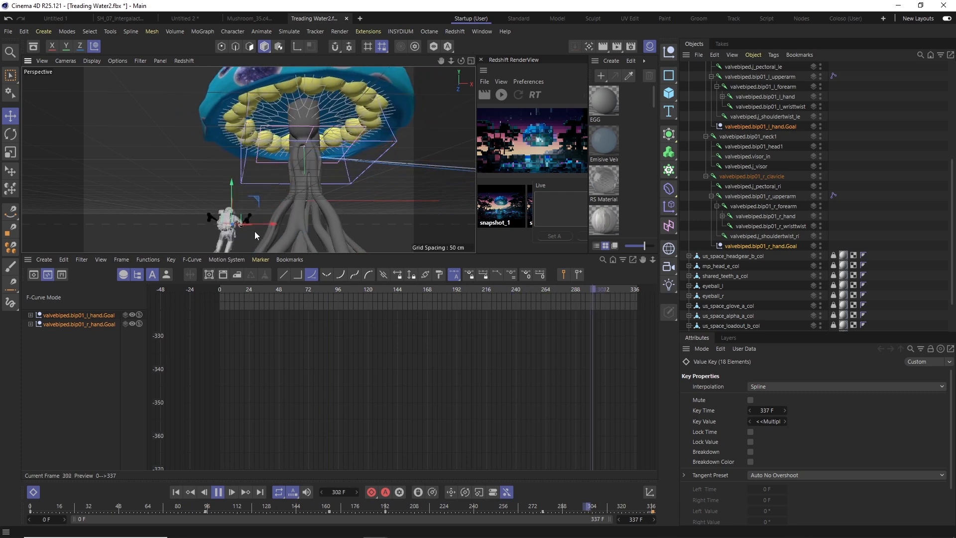
key(F8)
Show the right thigh joint's rotation F-curves and try raising the Rotation H key at frame 111.
click(760, 196)
scroll(750, 204, up, 6)
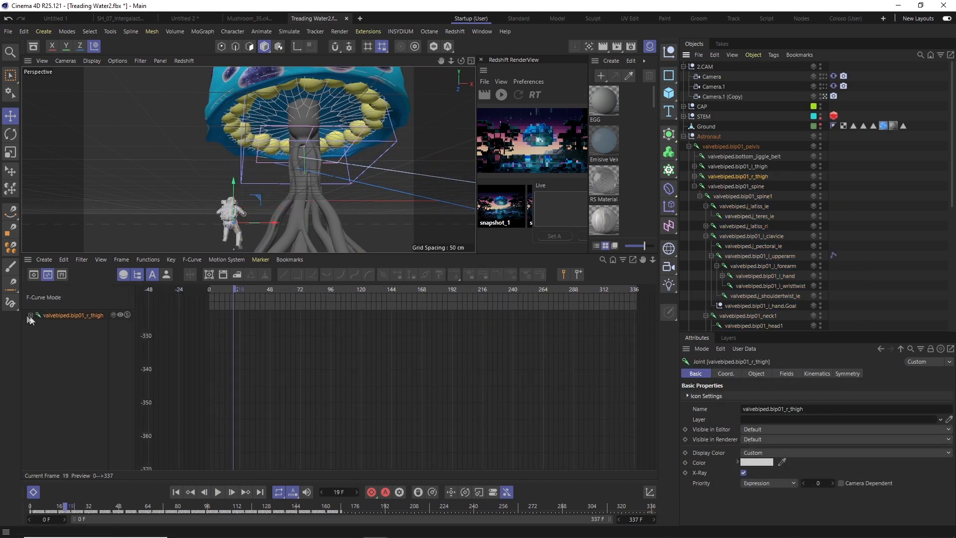
click(30, 315)
drag(211, 334, 487, 309)
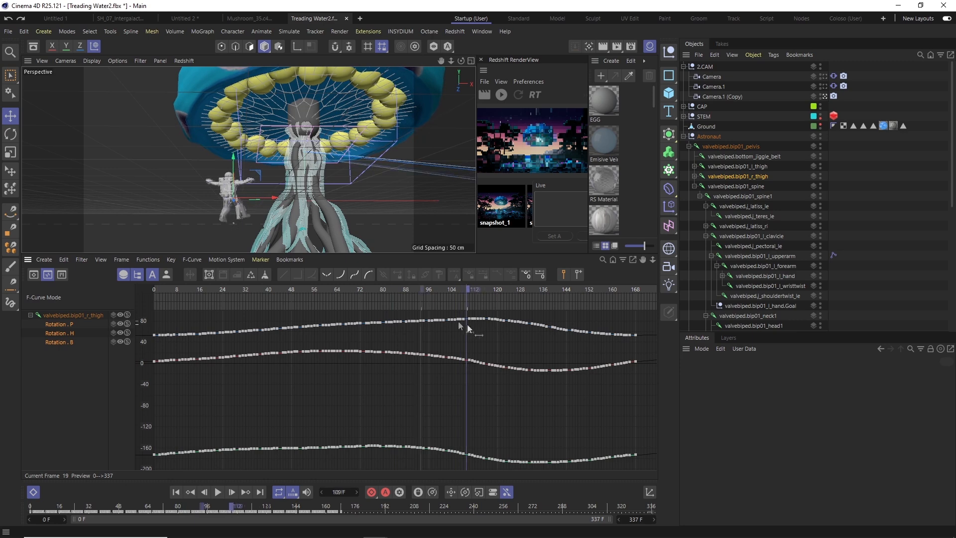
click(468, 455)
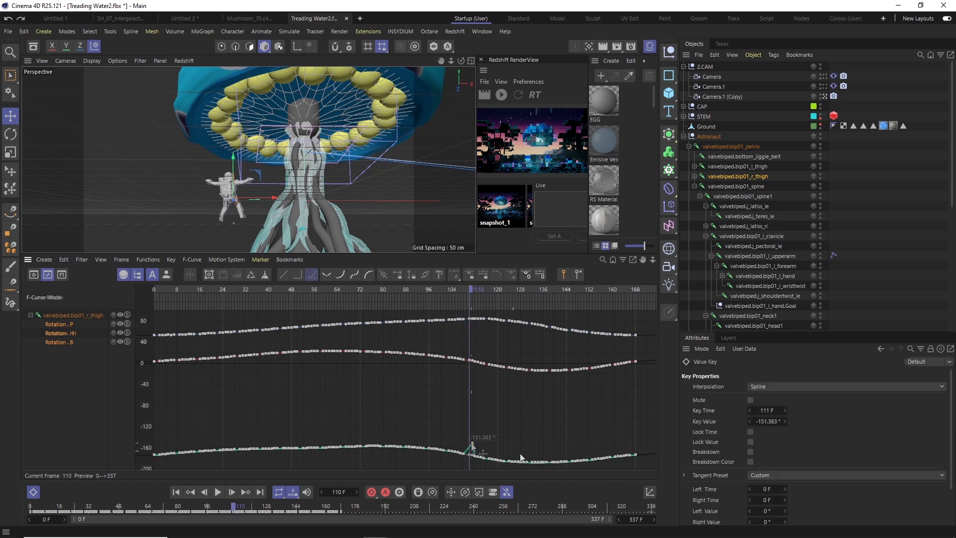
click(539, 422)
Flatten the right thigh's Rotation H curve with the region tool and play the leg motion from about frame 76.
key(h)
drag(496, 322, 475, 321)
click(72, 338)
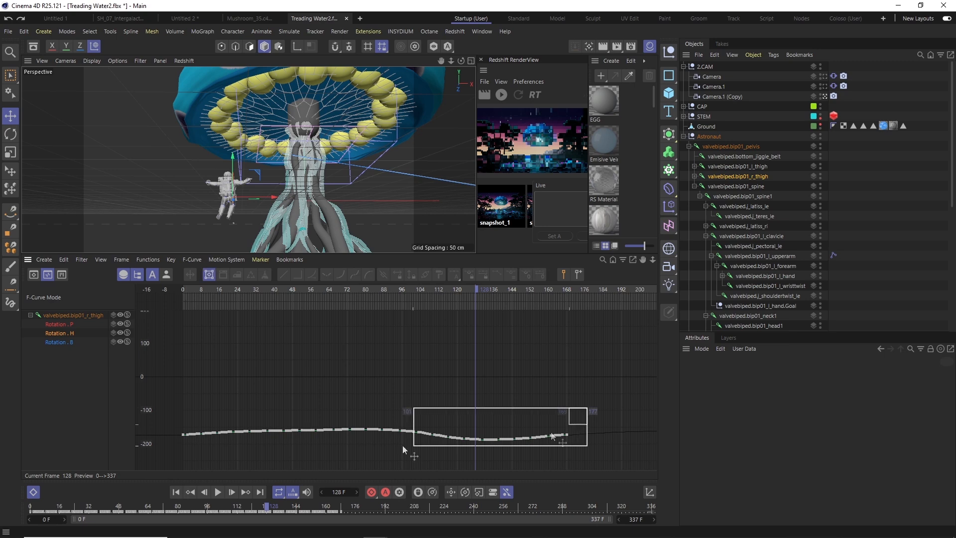
drag(273, 507, 171, 507)
key(space)
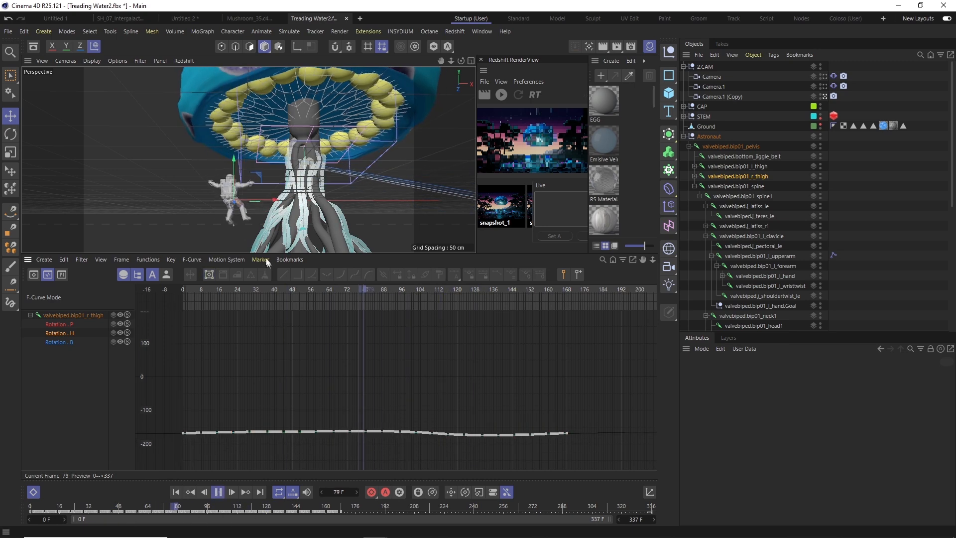
Nudge the left hand goal sideways at frame 0, copy its key to frame 337, and play the loop.
click(268, 178)
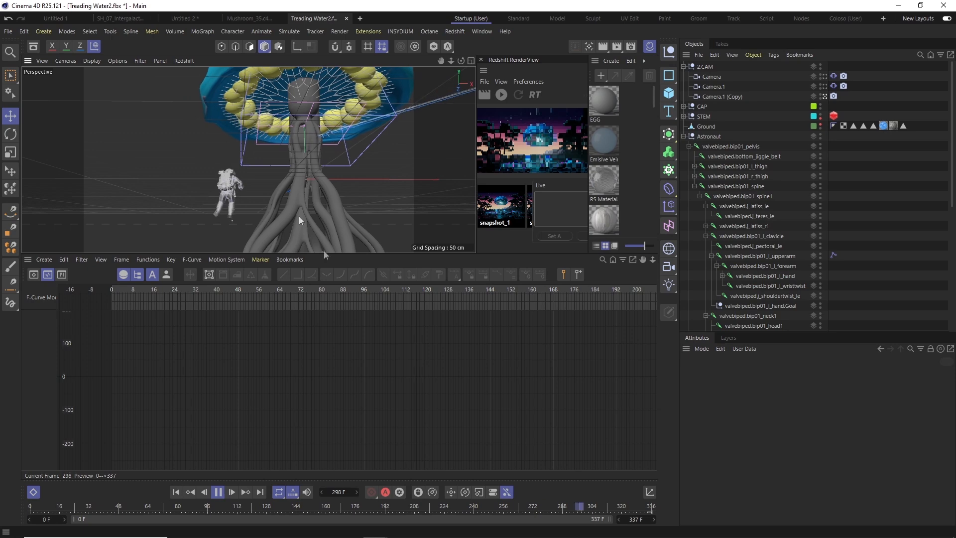
scroll(760, 246, down, 2)
click(760, 245)
click(308, 423)
drag(269, 183, 264, 182)
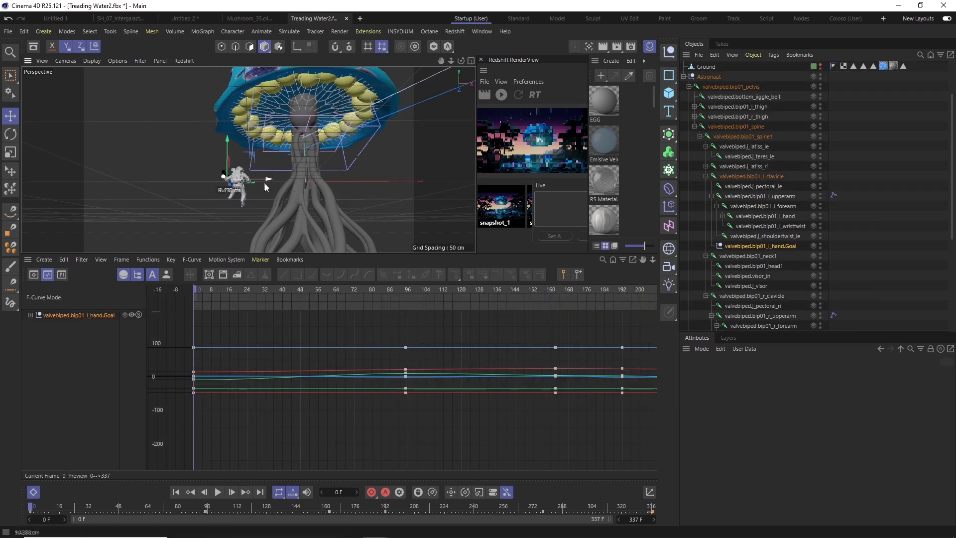
drag(31, 509, 653, 514)
click(880, 167)
key(F8)
In the intergalactic scene, add a Redshift point light under the us_space_loadout_a_col mesh and move it up near the astronaut's backpack.
alt+drag(325, 197, 331, 178)
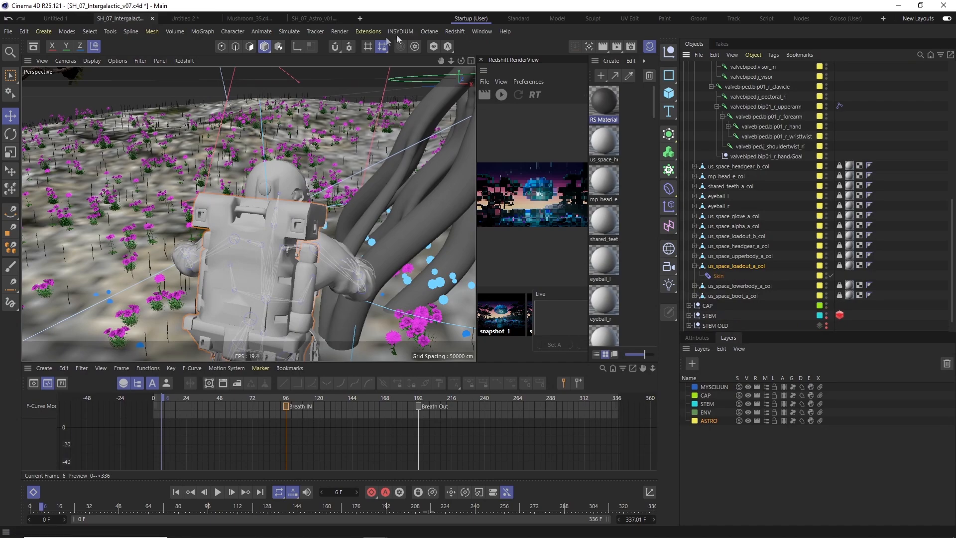
click(454, 30)
click(547, 97)
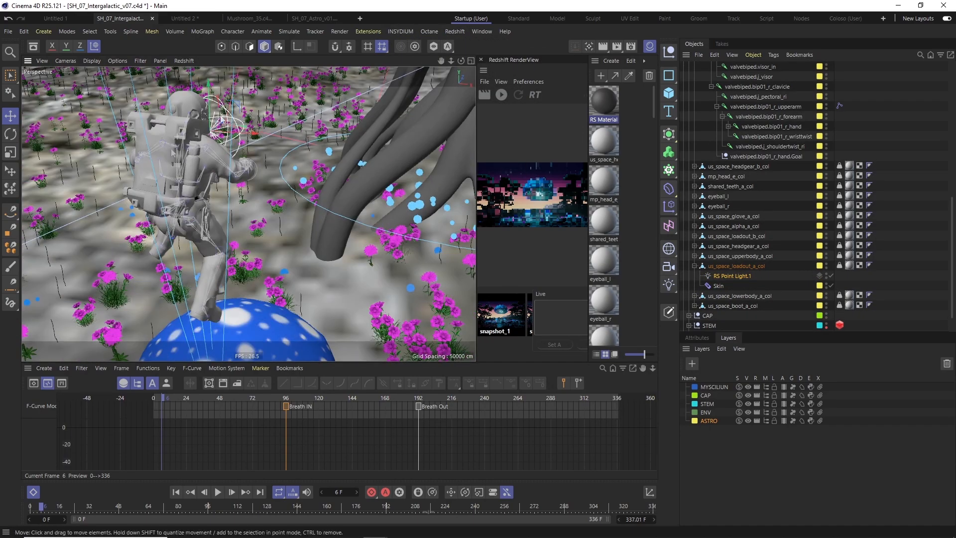
alt+drag(239, 199, 239, 174)
drag(175, 118, 182, 90)
alt+drag(215, 169, 278, 169)
scroll(765, 185, up, 4)
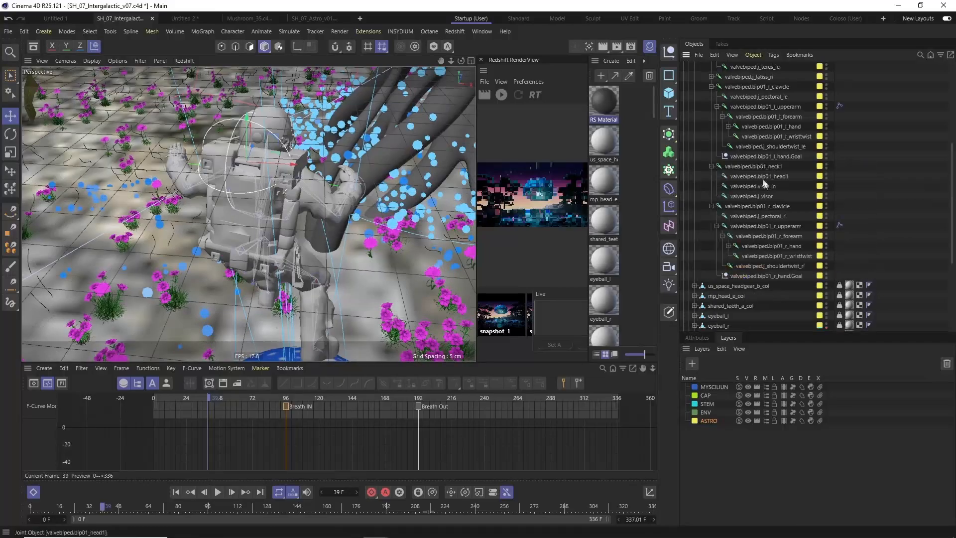
Examine the neck and spine joints and the us_space_loadout_a_col mesh during playback to find which joint the backpack follows.
click(762, 166)
scroll(764, 166, up, 2)
click(762, 107)
click(759, 116)
click(759, 106)
alt+drag(269, 209, 249, 149)
click(218, 492)
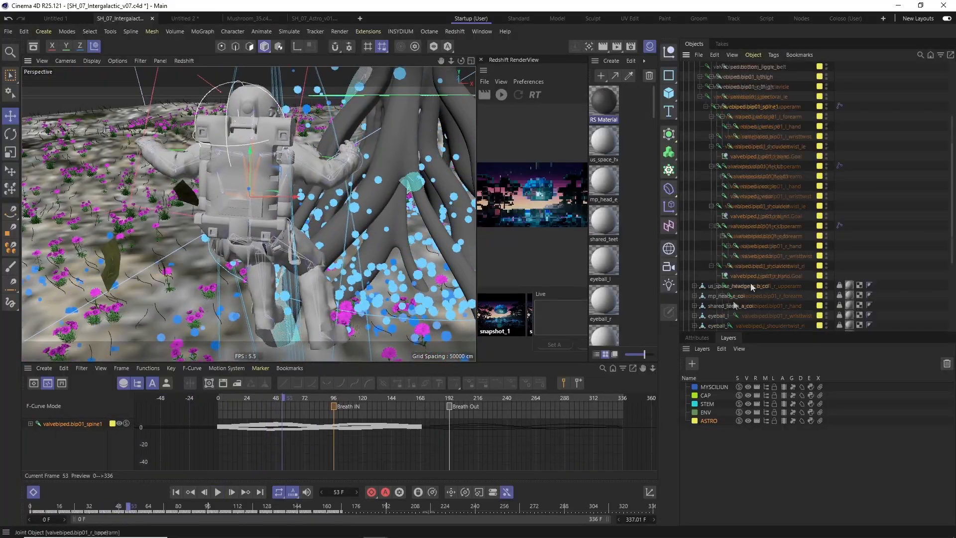
scroll(733, 302, down, 7)
click(731, 246)
alt+drag(259, 75, 250, 112)
key(F8)
key(F8)
alt+drag(244, 144, 289, 164)
click(751, 238)
Parent the RS Point Light to the valvebiped.bip01_spine1 joint so that it follows the astronaut's back.
scroll(753, 184, up, 3)
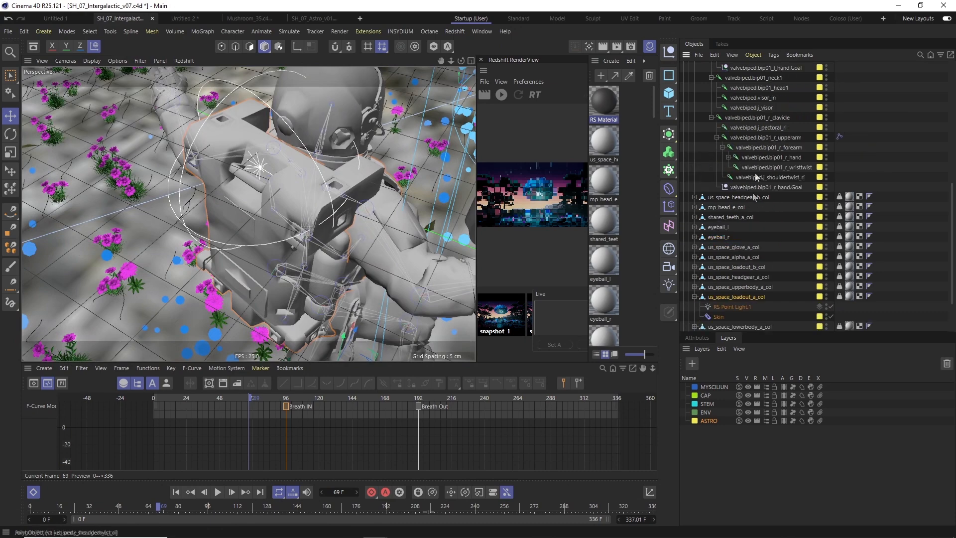
scroll(752, 149, up, 6)
click(746, 119)
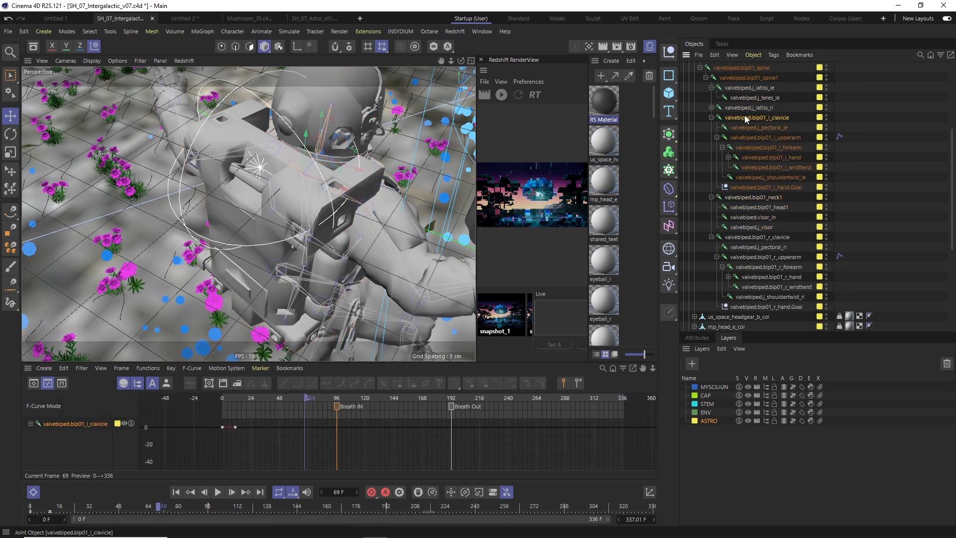
click(741, 78)
alt+drag(279, 199, 259, 145)
key(F8)
key(F8)
scroll(825, 181, down, 6)
drag(731, 307, 747, 123)
alt+drag(308, 164, 271, 147)
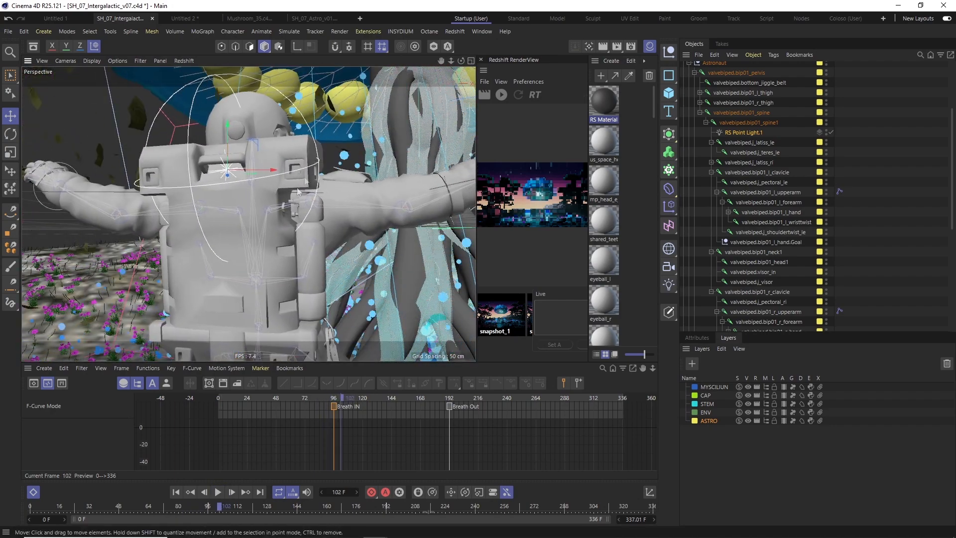
alt+drag(327, 223, 265, 225)
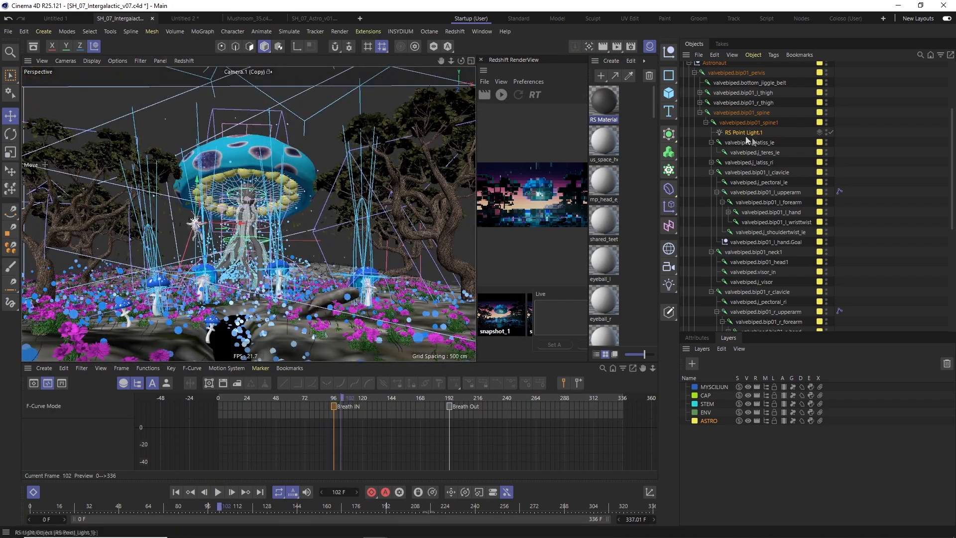
Set the RS Point Light's colour to teal (H 168°, S 58%, V 80%) and widen the Redshift RenderView.
click(746, 135)
click(714, 372)
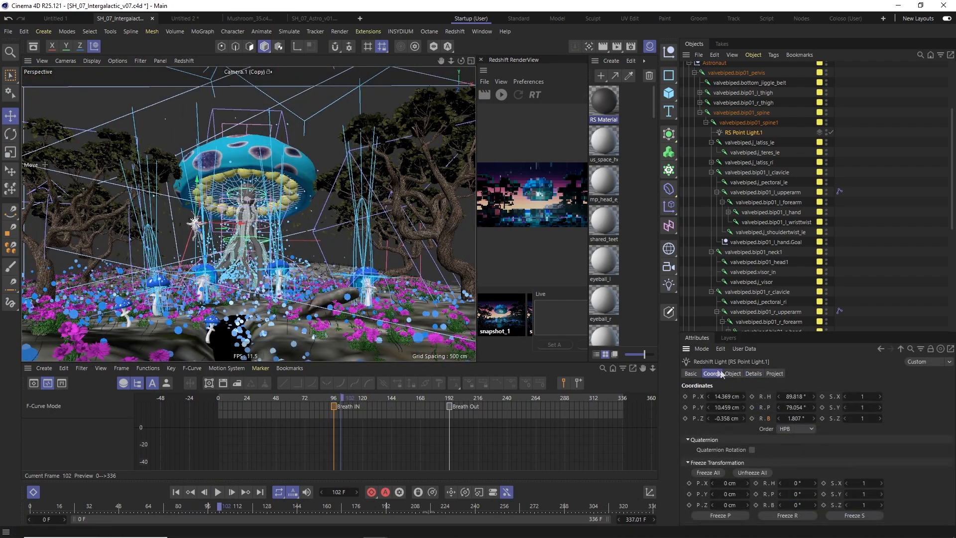
click(732, 373)
drag(950, 461, 950, 466)
click(754, 495)
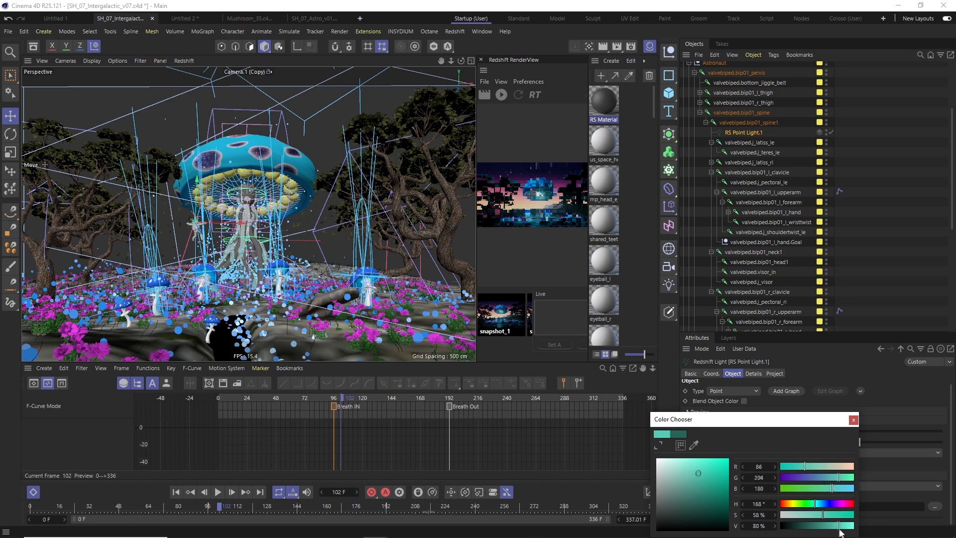
drag(477, 145, 220, 145)
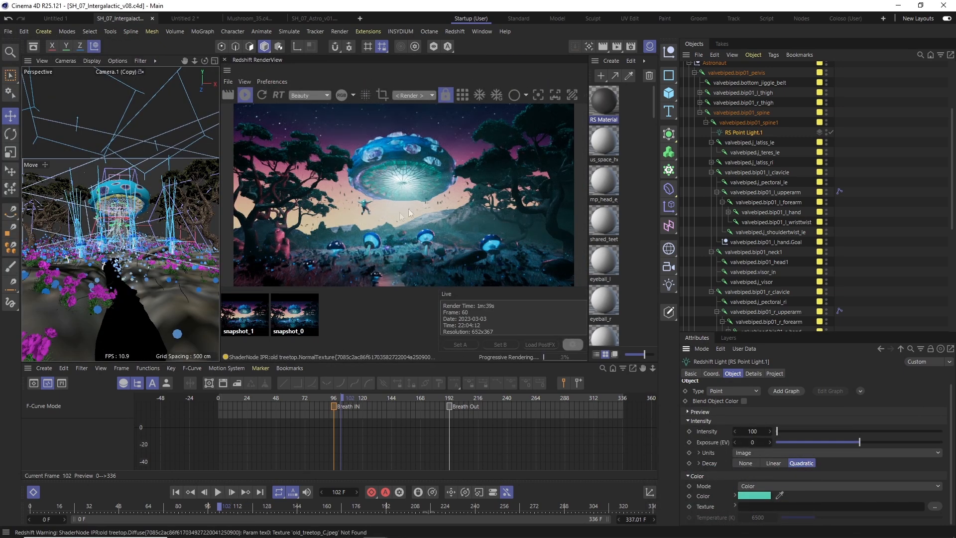
Darken the RS Material's diffuse colour to RGB 26, 24, 24 in the shader graph.
double_click(603, 102)
click(547, 113)
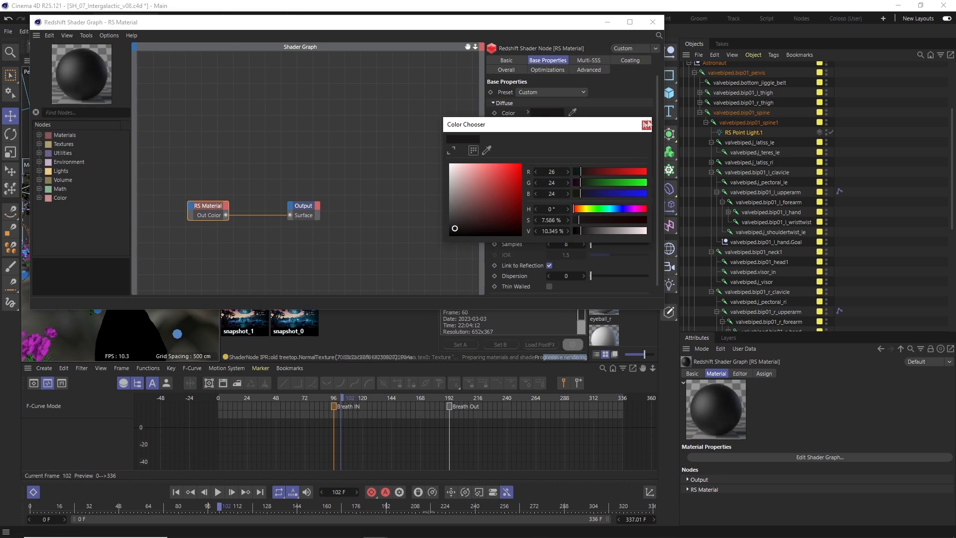
click(652, 22)
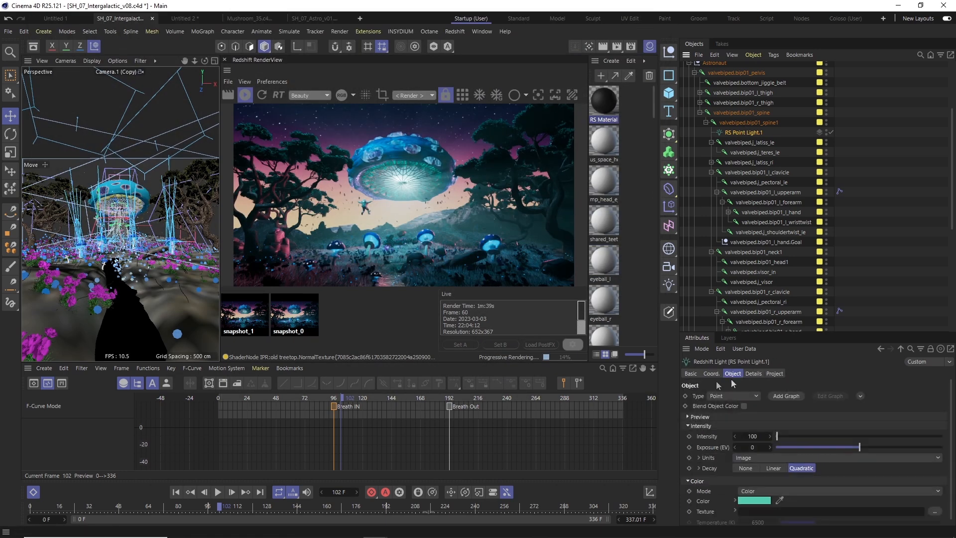
Set the RS Point Light's intensity to 20 and change its colour to green.
click(754, 501)
drag(777, 436, 795, 436)
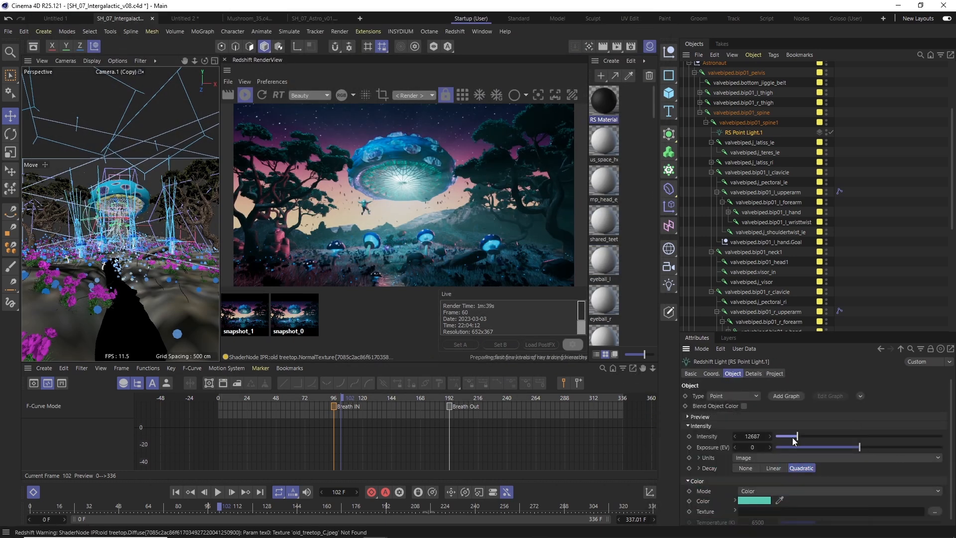
text(10)
key(Return)
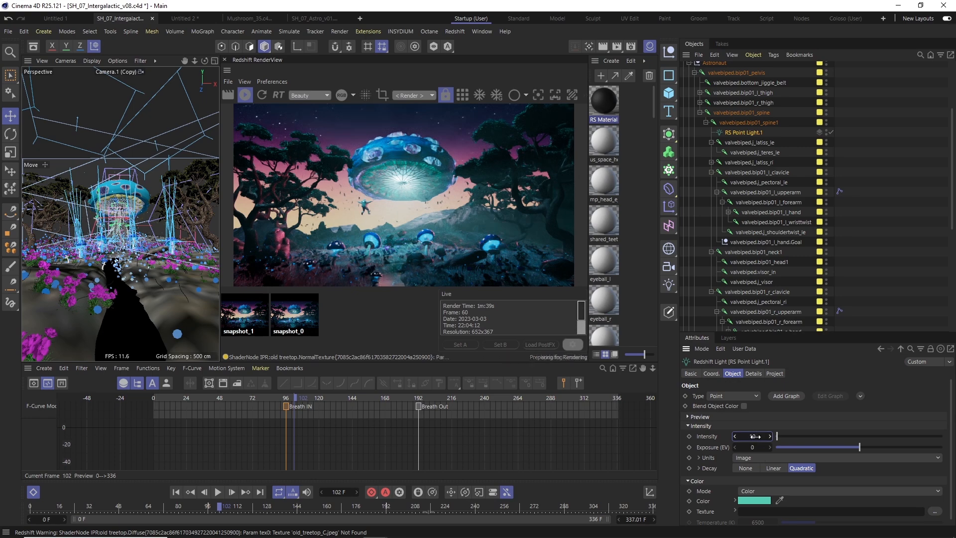
click(754, 500)
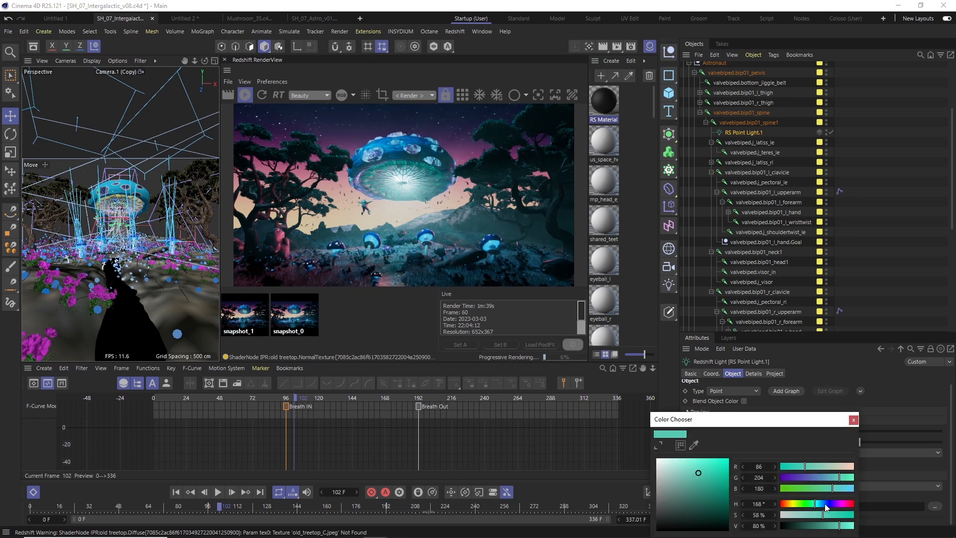
click(853, 420)
scroll(804, 174, down, 8)
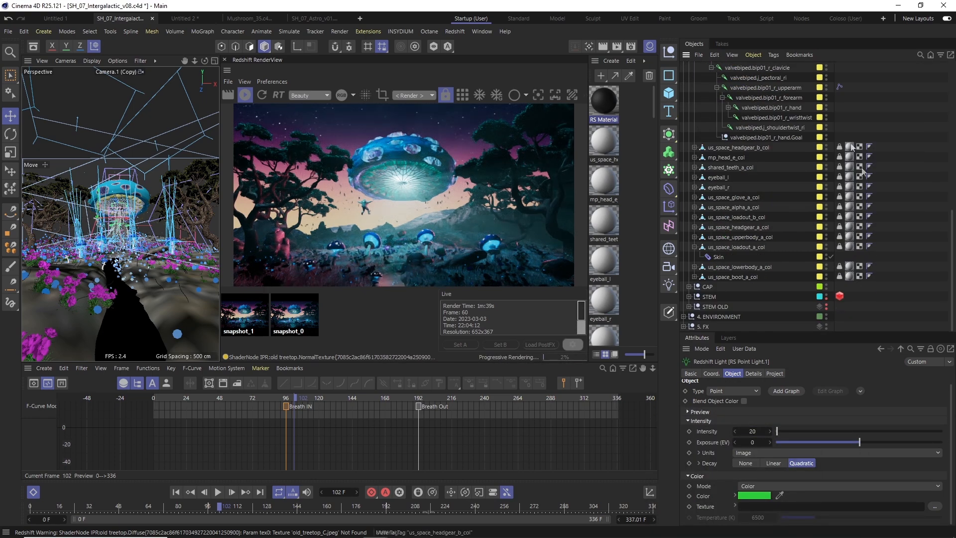
click(714, 55)
click(762, 231)
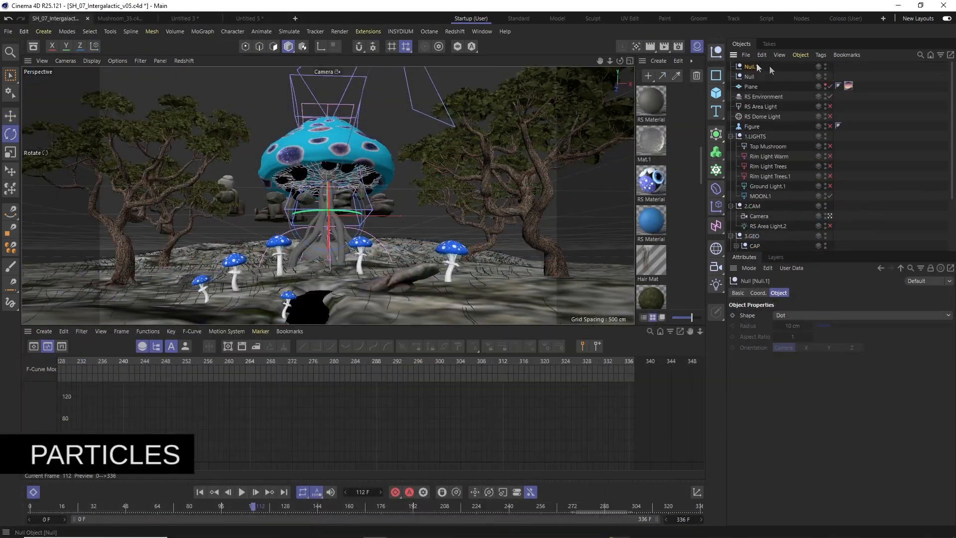
Move Null.1 to the end of the object hierarchy and rename it 5. FX.
drag(770, 70, 766, 244)
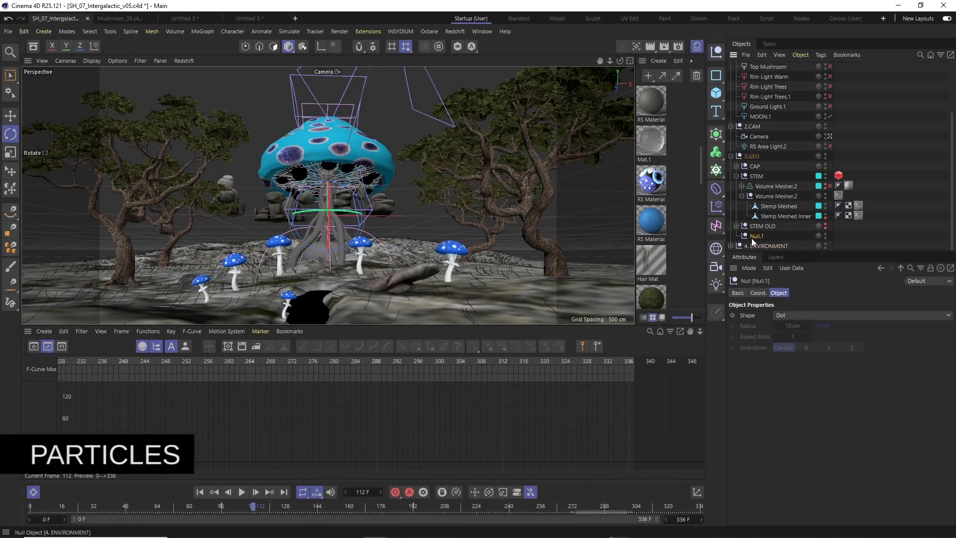
text(5. FX)
key(Return)
Create an X-Particles system named STEM and place it inside the STEM group under 3.GEO.
click(401, 31)
mouse_move(429, 61)
click(495, 60)
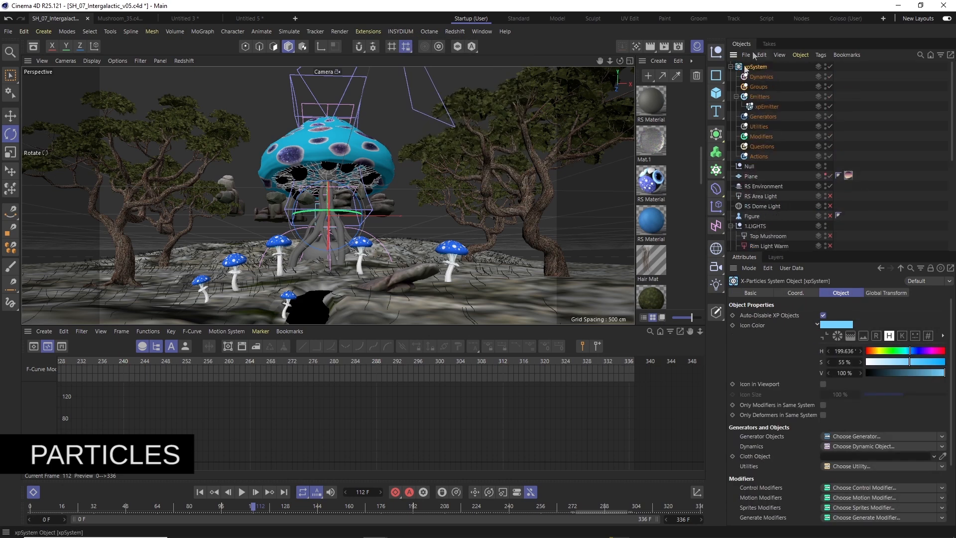
drag(760, 67, 754, 246)
text(STEM)
key(Return)
scroll(845, 147, up, 2)
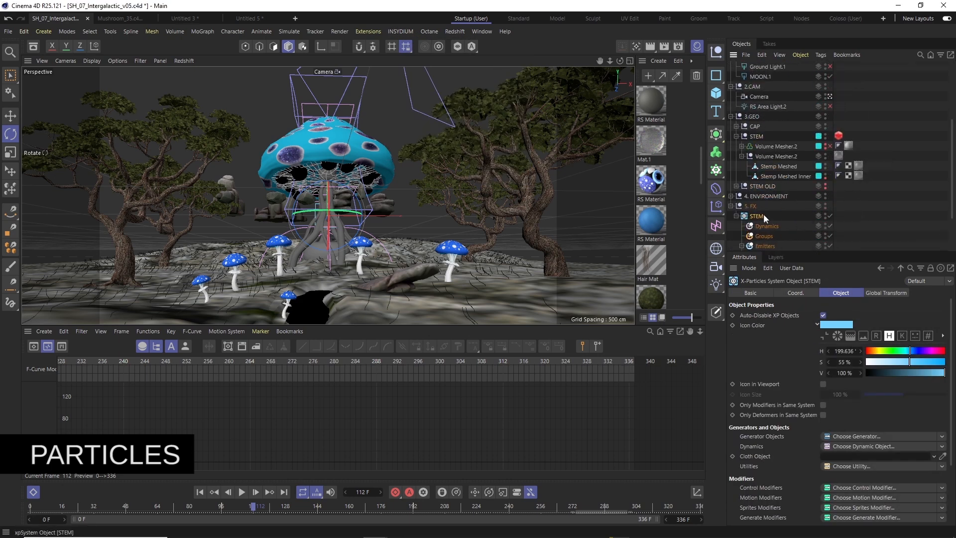
scroll(741, 152, up, 1)
Set the xpEmitter's shape to Circle, raise it beneath the mushroom cap, and play the emission.
click(777, 215)
click(807, 347)
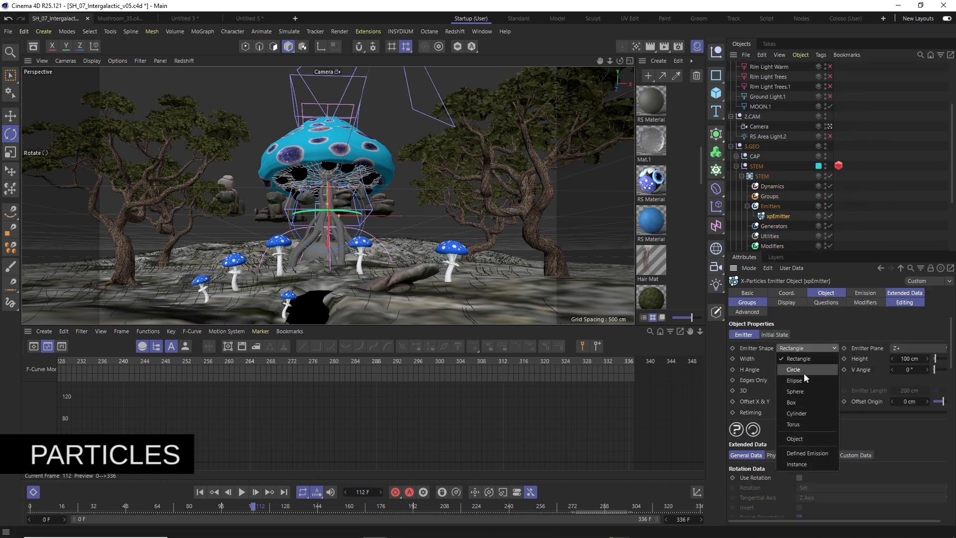
click(803, 371)
key(e)
drag(329, 185, 328, 148)
key(r)
key(shift+f)
key(F8)
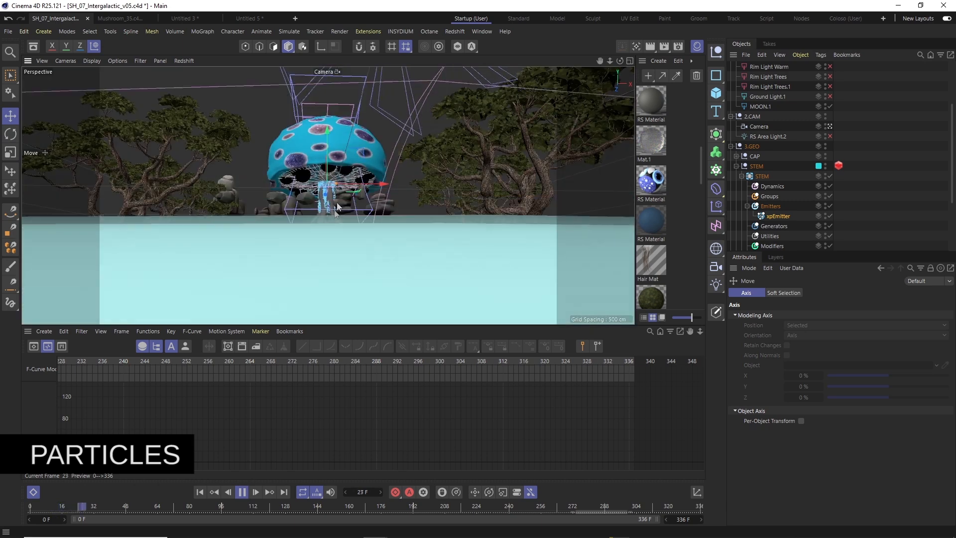
key(F8)
Set the xpEmitter to Shot emission with a shot count of 10 and a speed of 200 cm.
scroll(779, 159, down, 2)
click(778, 156)
click(864, 293)
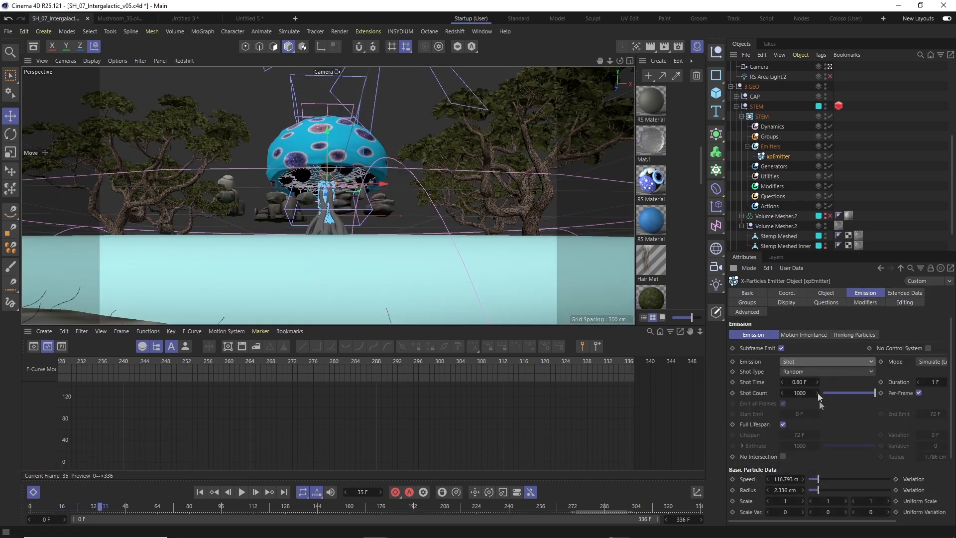
text(10)
key(Return)
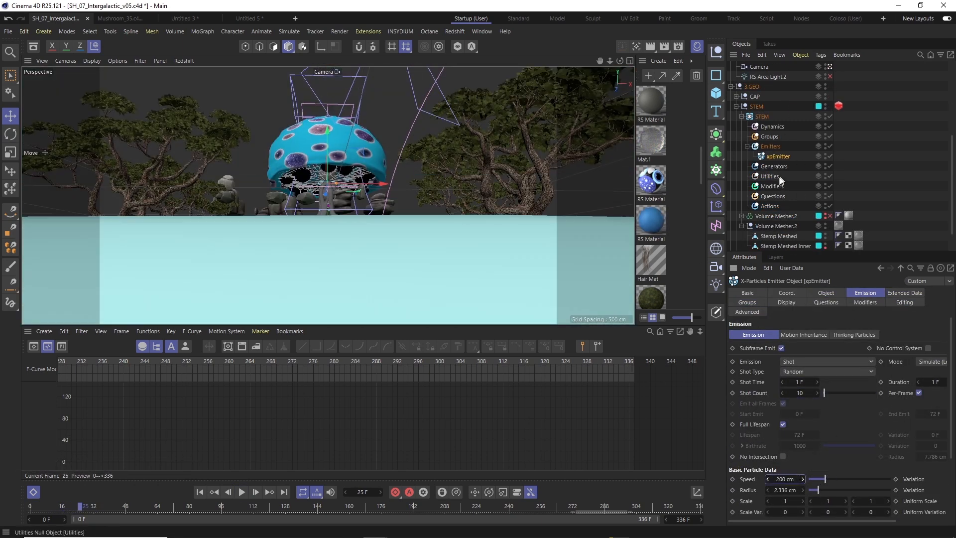
Add a Follow Surface modifier targeting Stemp Meshed and an xpTrail generator to the STEM system, and play the simulation.
click(771, 186)
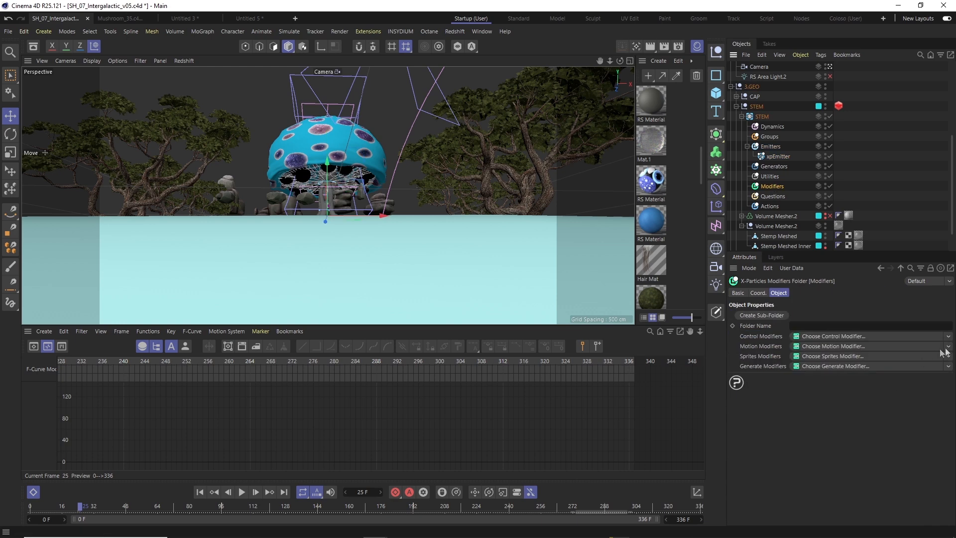
click(839, 273)
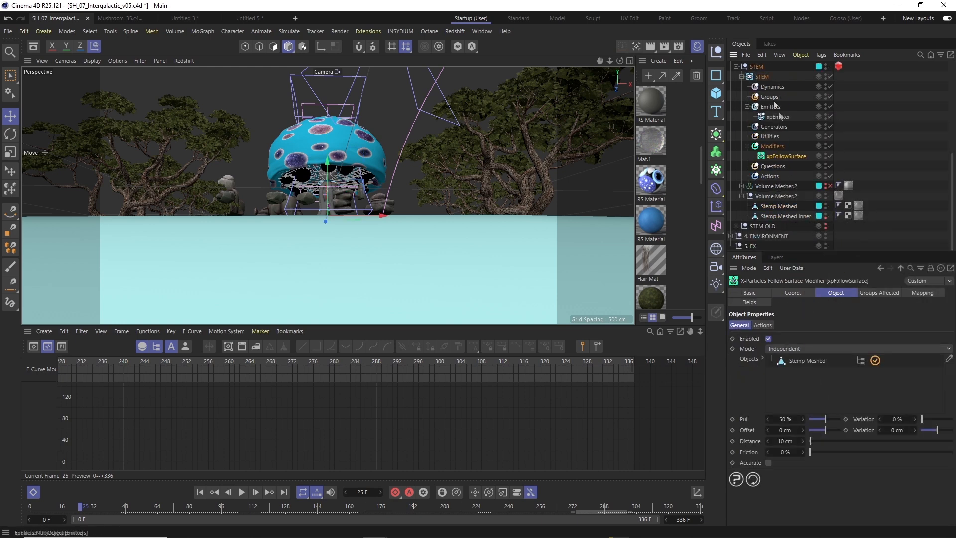
click(762, 77)
click(926, 436)
click(925, 426)
click(200, 491)
click(242, 492)
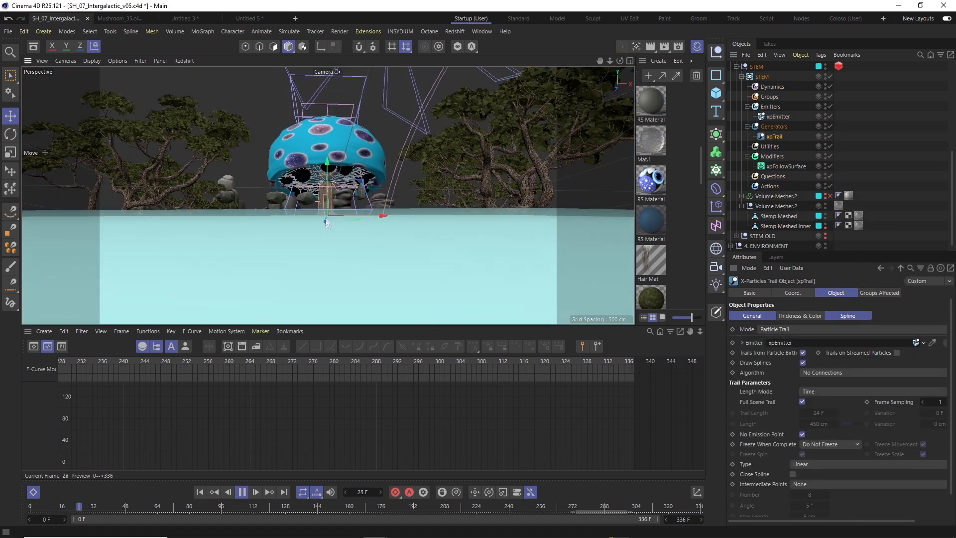
key(F8)
Raise the xpEmitter slightly and scale its circle to a disc radius of about 35 cm with Ring Only enabled.
click(777, 117)
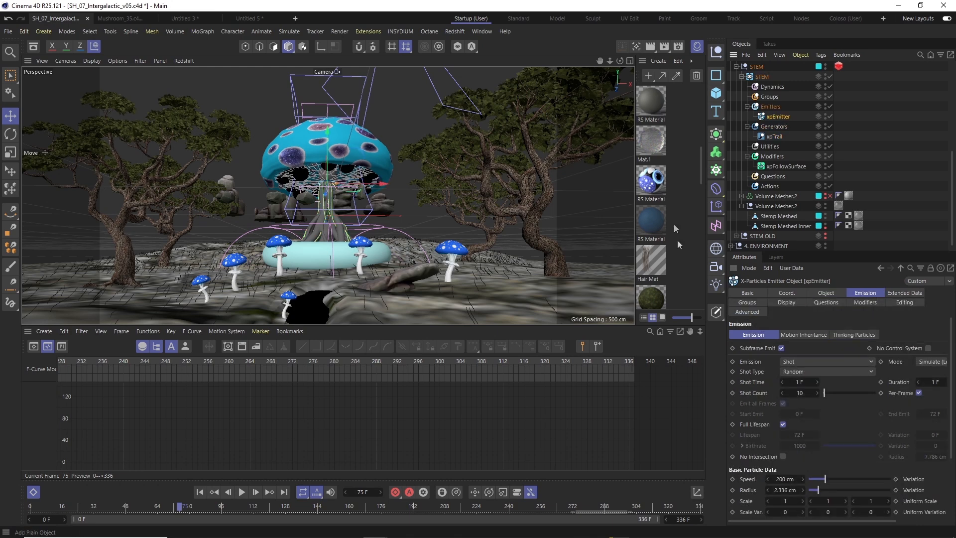
drag(327, 151, 328, 147)
click(778, 116)
click(821, 294)
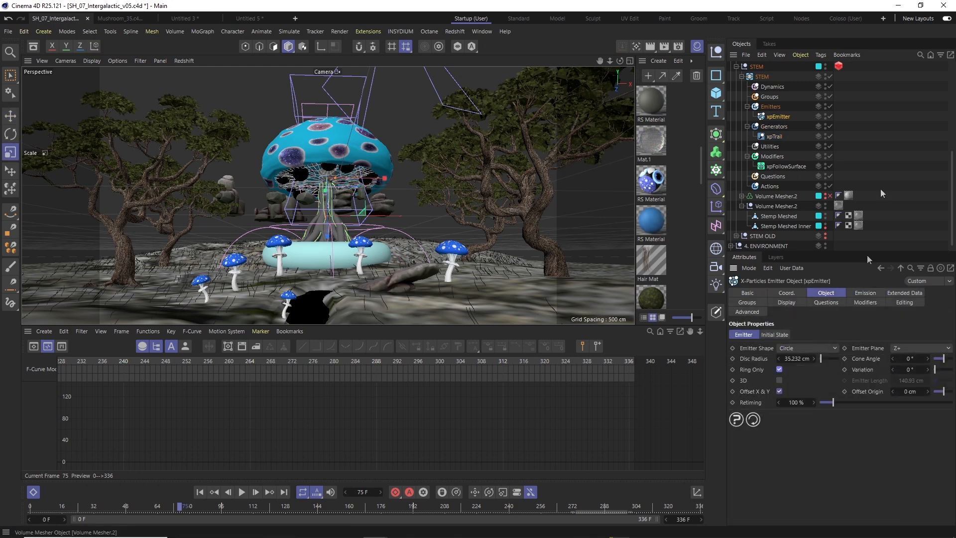
click(889, 227)
Replay the trail simulation from the start and stop it at frame 64.
key(shift+f)
key(F8)
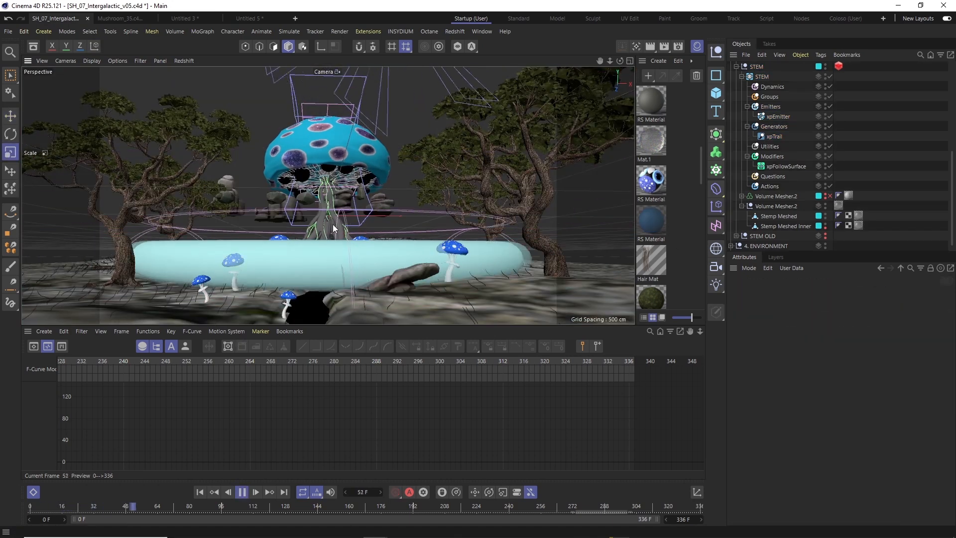
key(F8)
key(shift+f)
key(F8)
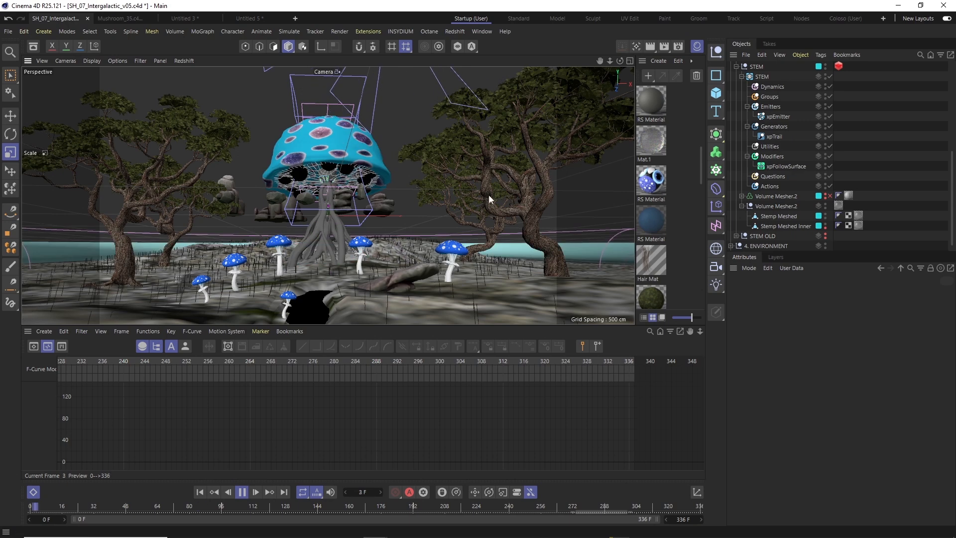
key(F8)
Convert the xpTrail's current state at frame 64 into a separate spline object.
click(775, 137)
right_click(775, 137)
click(826, 343)
Add a MoSpline object, set its mode to Spline and configure its source spline settings.
key(shift+c)
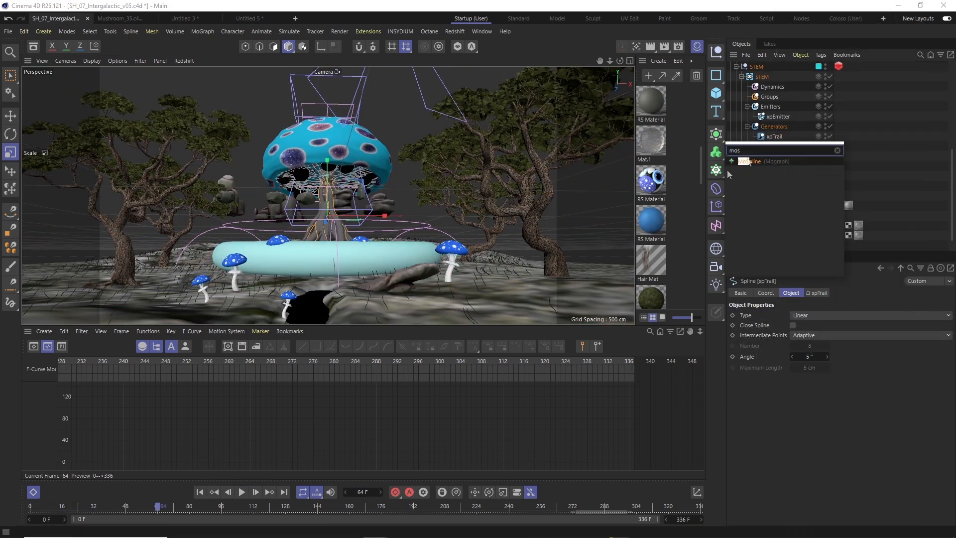
key(Return)
click(815, 293)
click(790, 293)
click(801, 315)
click(819, 295)
click(791, 294)
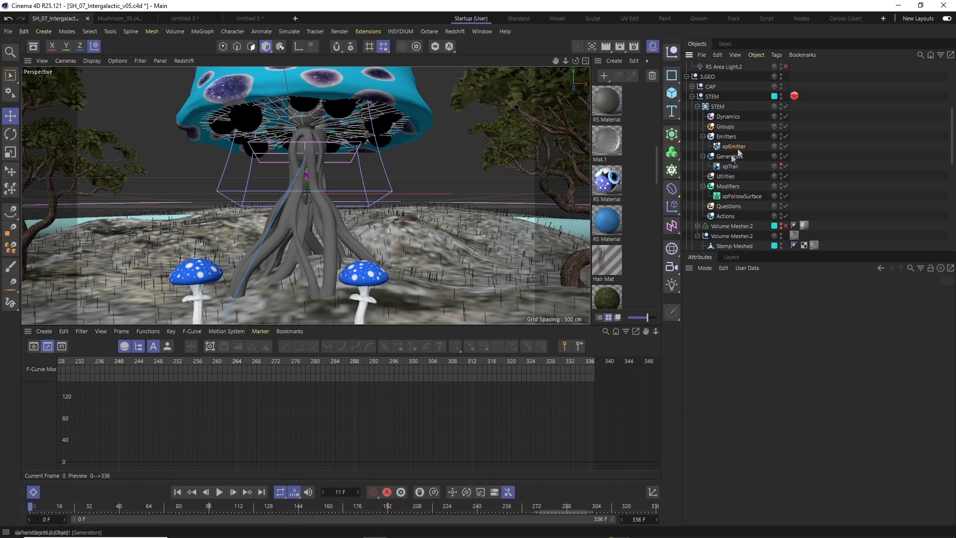
Play the trail simulation to frame 63 and convert the xpTrail's current state into a spline object named xpTrail f63.
click(733, 146)
key(F8)
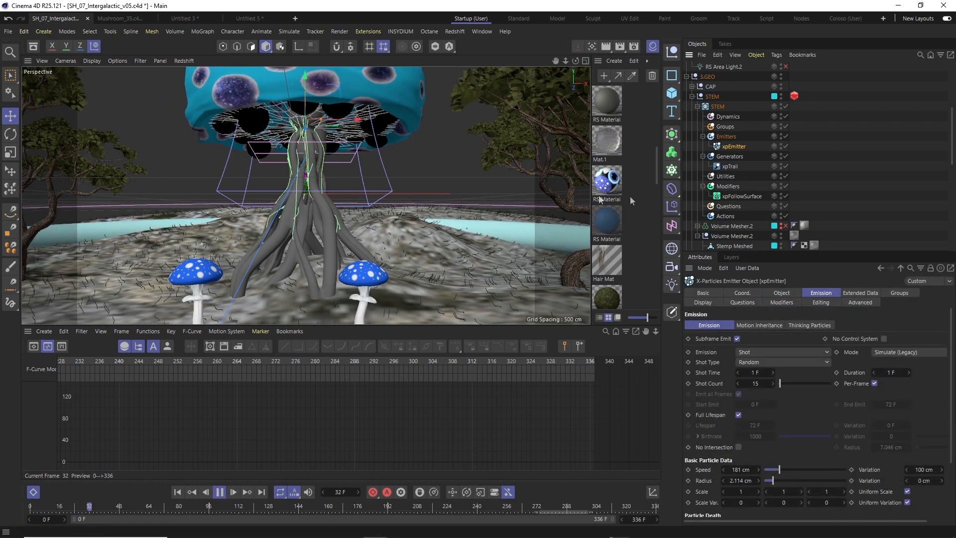
key(F8)
right_click(728, 166)
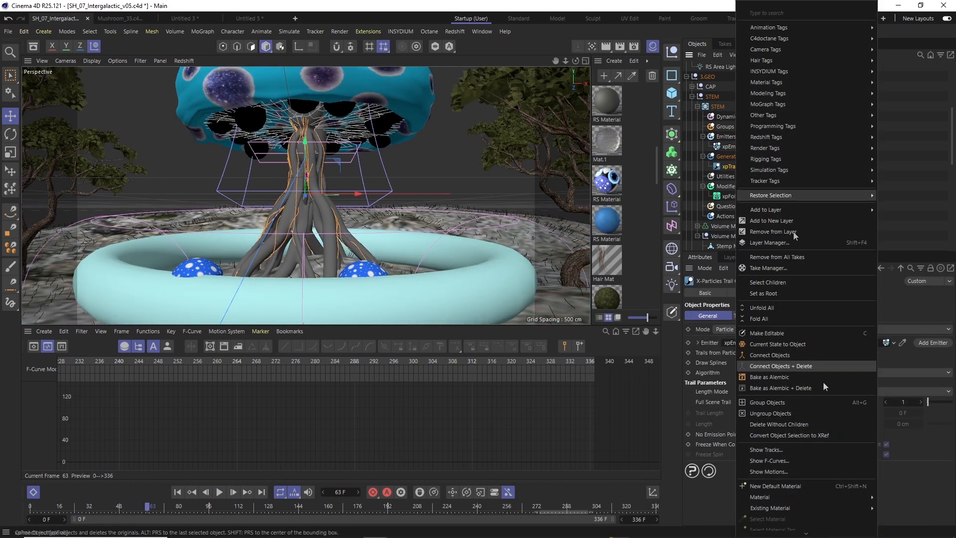
click(777, 344)
double_click(730, 176)
text(f63)
key(Return)
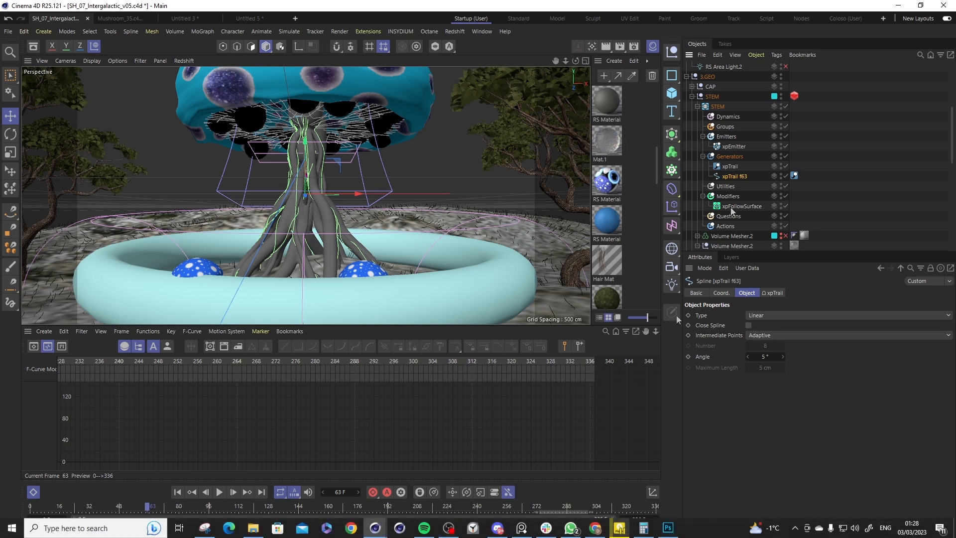
Try a MoSpline on the xpTrail f63 spline, and delete both the MoSpline and that spline.
right_click(730, 177)
click(824, 177)
key(Delete)
key(shift+c)
text(mospline)
key(Return)
key(Delete)
click(734, 180)
key(Delete)
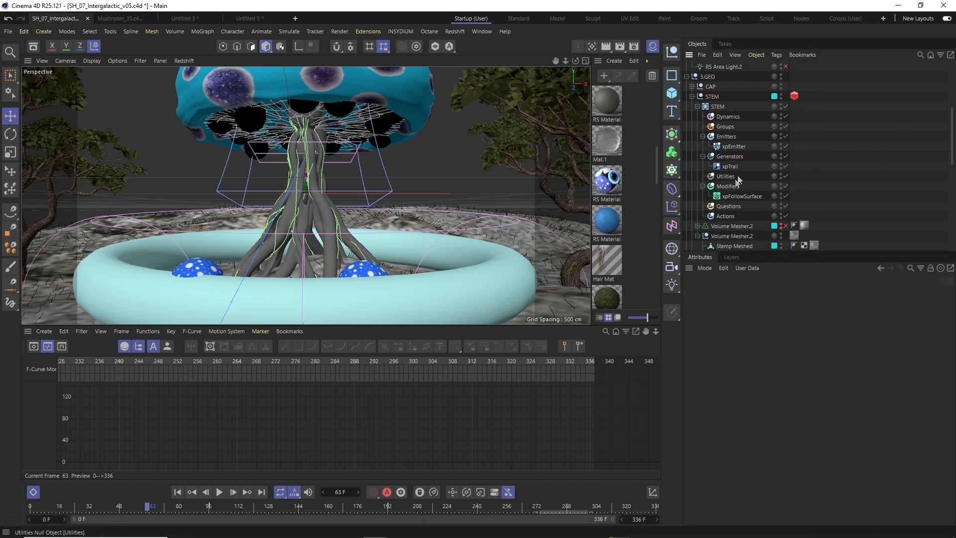
Replay the simulation from the start to frame 64 and convert the xpTrail's current state into a spline named xpTrail f64.
key(shift+f)
key(F8)
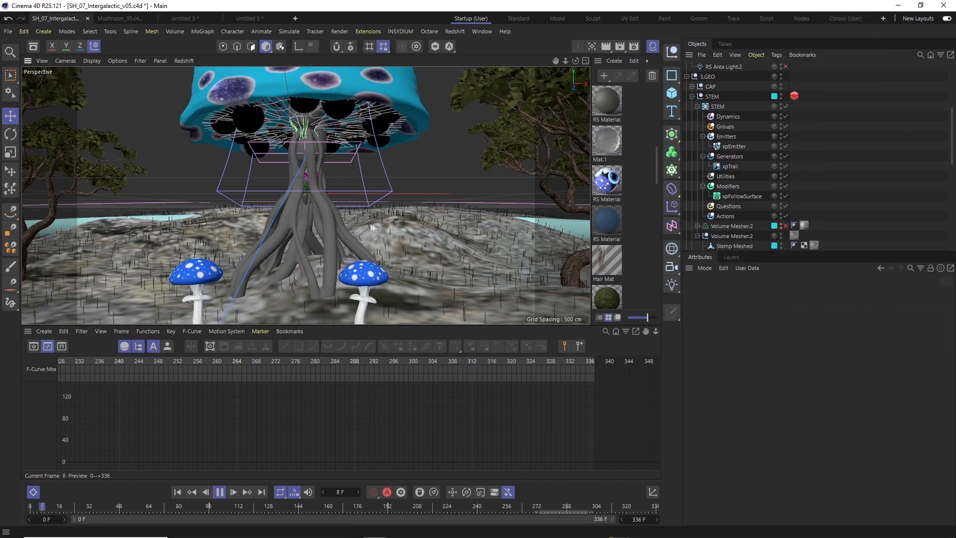
key(F8)
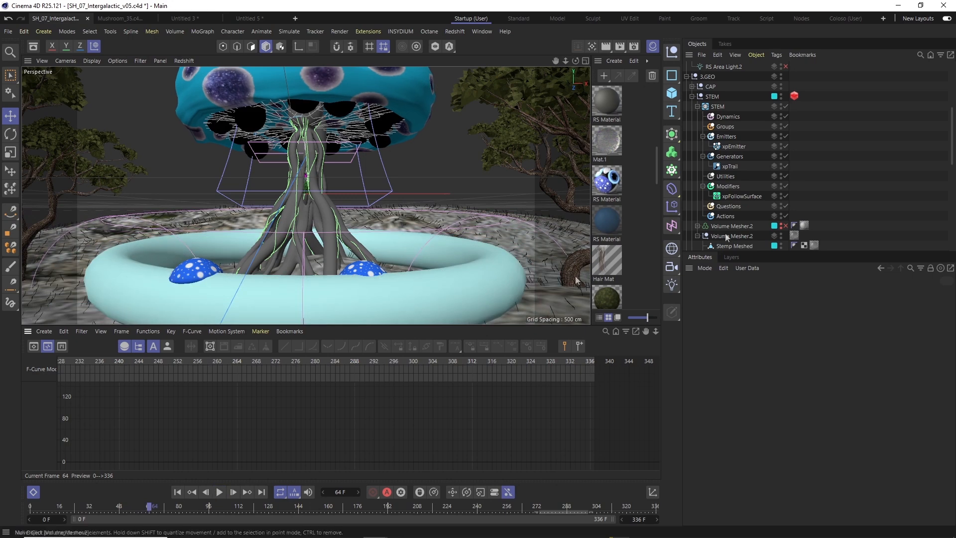
right_click(729, 166)
click(791, 365)
double_click(730, 176)
text(f64)
key(Return)
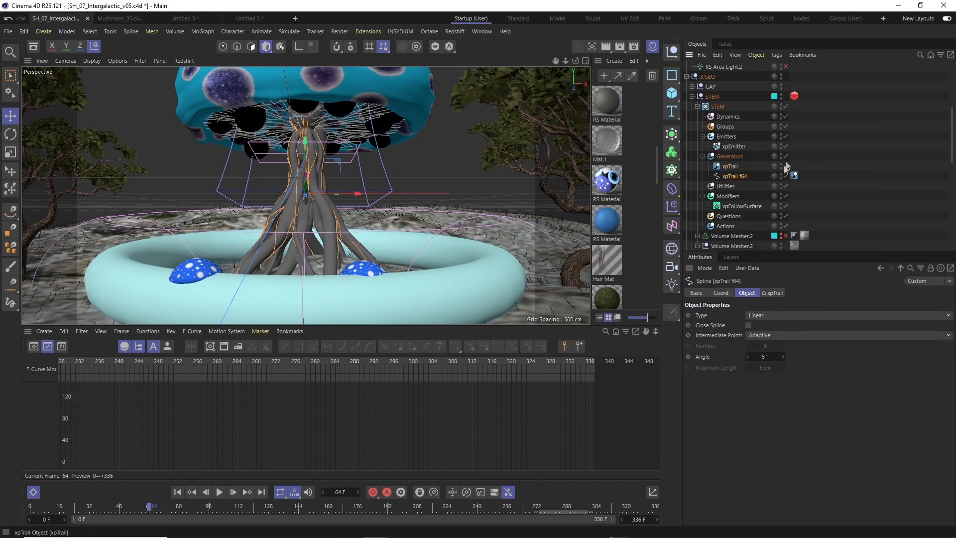
Add a MoSpline in Spline mode with xpTrail f64 as its source spline, and disable the xpEmitter and xpTrail.
key(shift+c)
text(mospline)
key(Return)
click(816, 316)
click(770, 292)
click(745, 293)
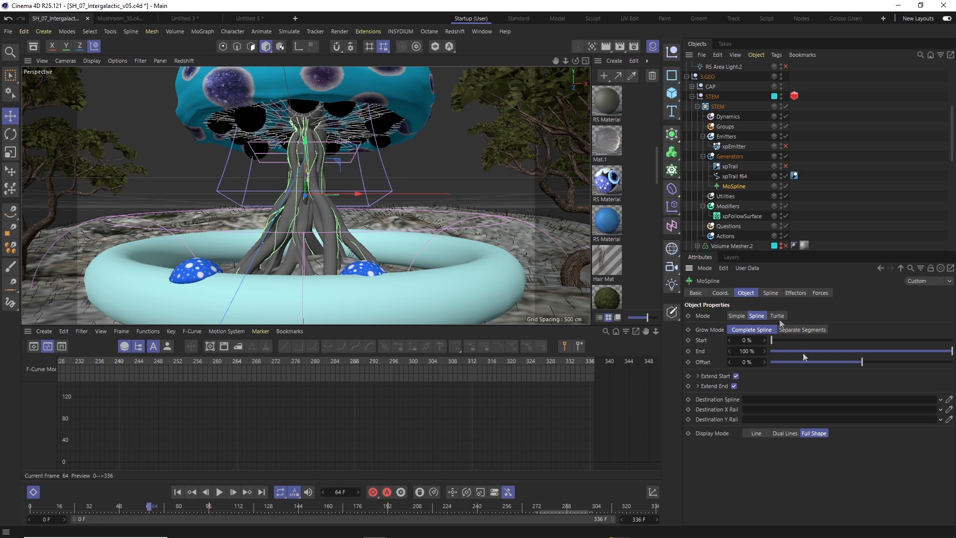
Remove the tag from the xpTrail f64 spline and check the MoSpline at frame 72.
key(shift+f)
key(F8)
drag(150, 507, 164, 509)
click(795, 176)
click(734, 187)
drag(729, 351, 767, 289)
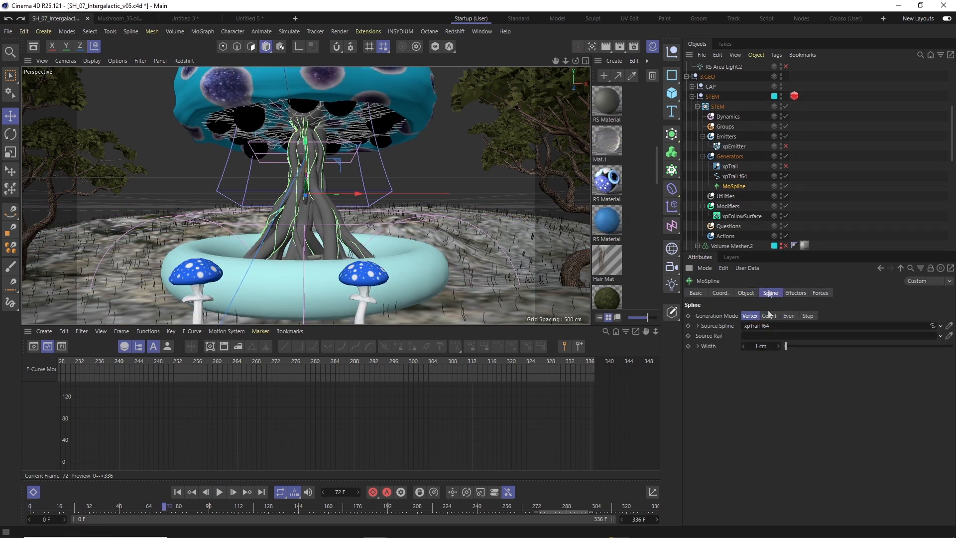
Examine the MoSpline's object, spline and forces settings and test it in playback from frame 0.
click(771, 294)
click(746, 293)
drag(166, 508, 2, 508)
click(720, 293)
click(770, 293)
click(819, 293)
key(F8)
click(740, 315)
click(737, 326)
key(F8)
Look through the environment objects, inspect the Ground's Grass polygon selection, and replay the animation from the start.
scroll(854, 216, down, 6)
scroll(806, 228, down, 4)
click(738, 313)
click(738, 337)
click(834, 196)
key(shift+f)
key(F8)
key(F8)
scroll(867, 199, up, 3)
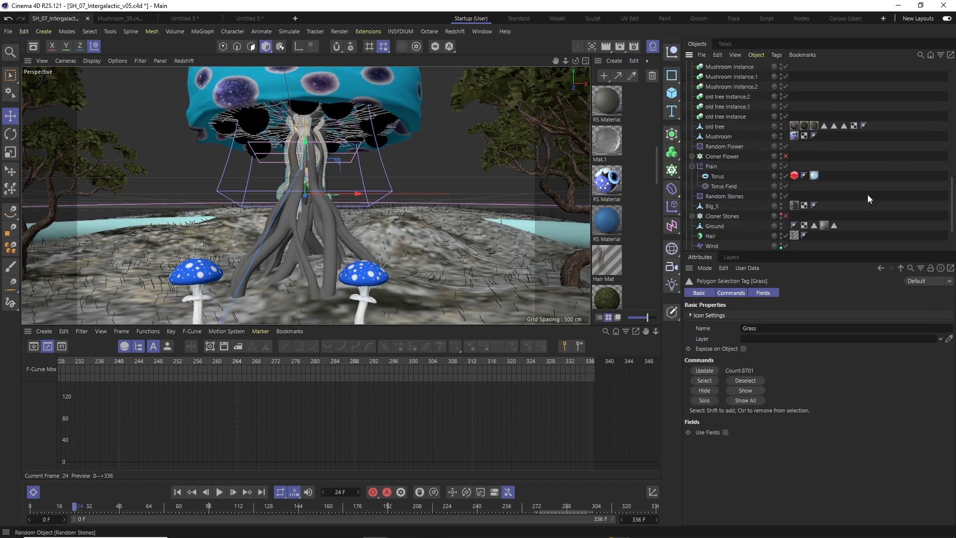
Set the MoSpline's Grow Mode to Separate Segments and replay the animation from the start.
scroll(715, 184, up, 10)
click(733, 126)
click(750, 315)
click(749, 325)
key(shift+f)
key(F8)
key(F8)
click(750, 293)
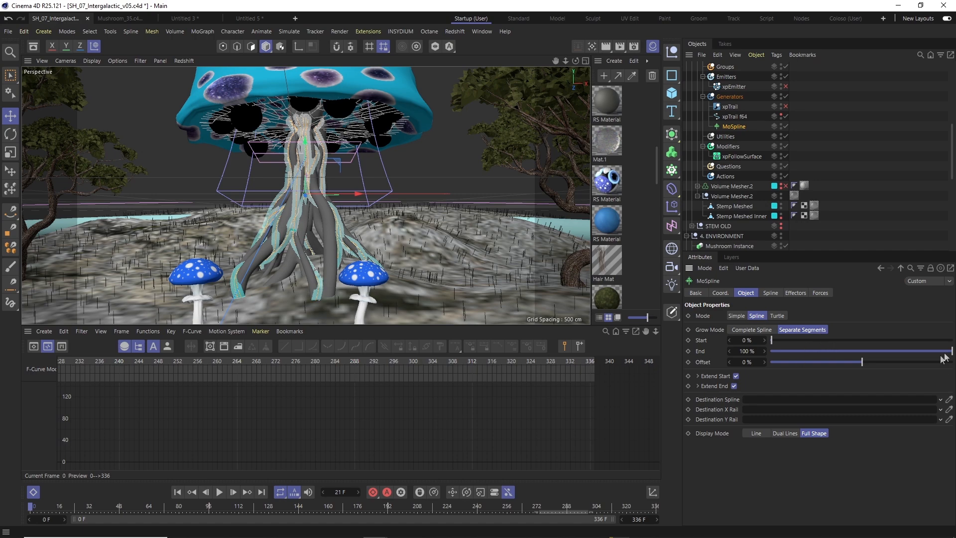
Animate the MoSpline's Start value with keyframes, including 100% at frame 40, and play the animation.
drag(57, 513, 201, 525)
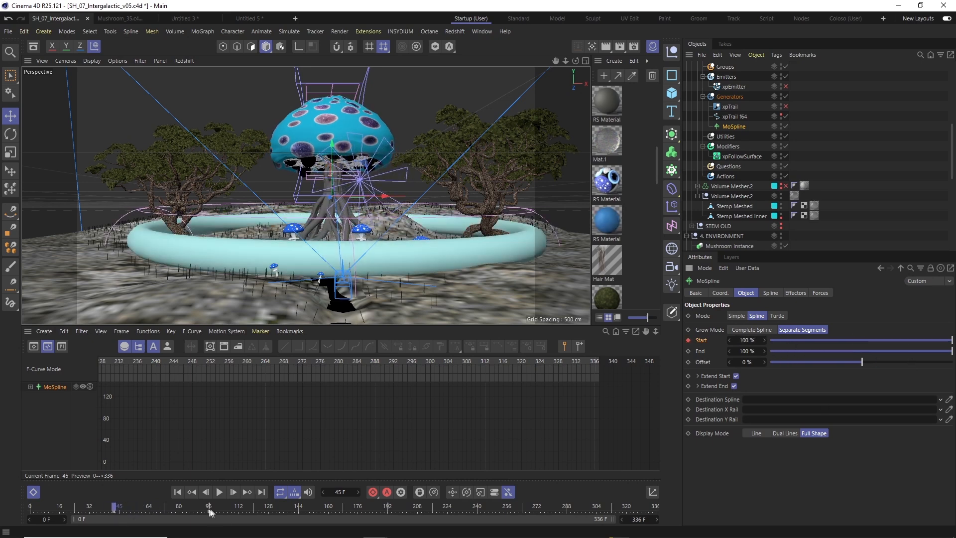
click(209, 512)
click(219, 491)
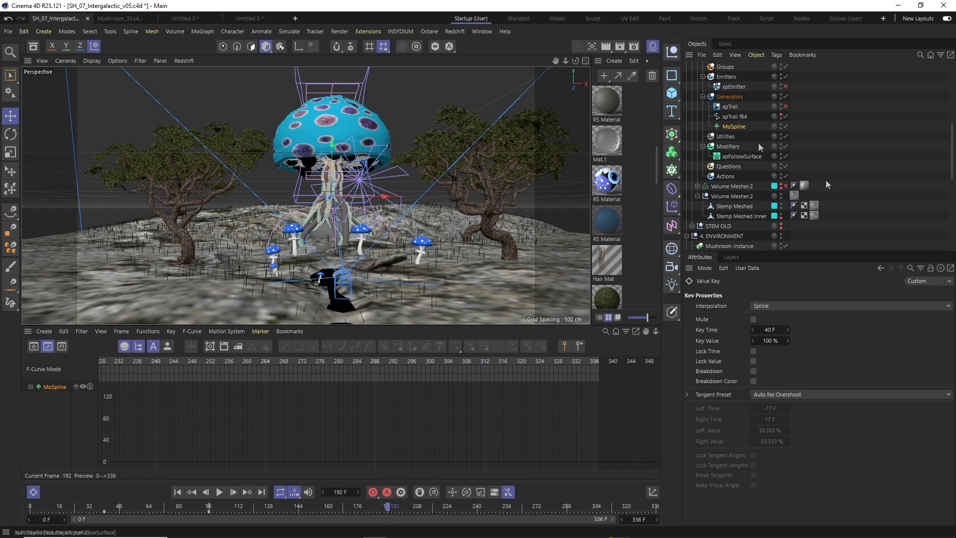
click(448, 442)
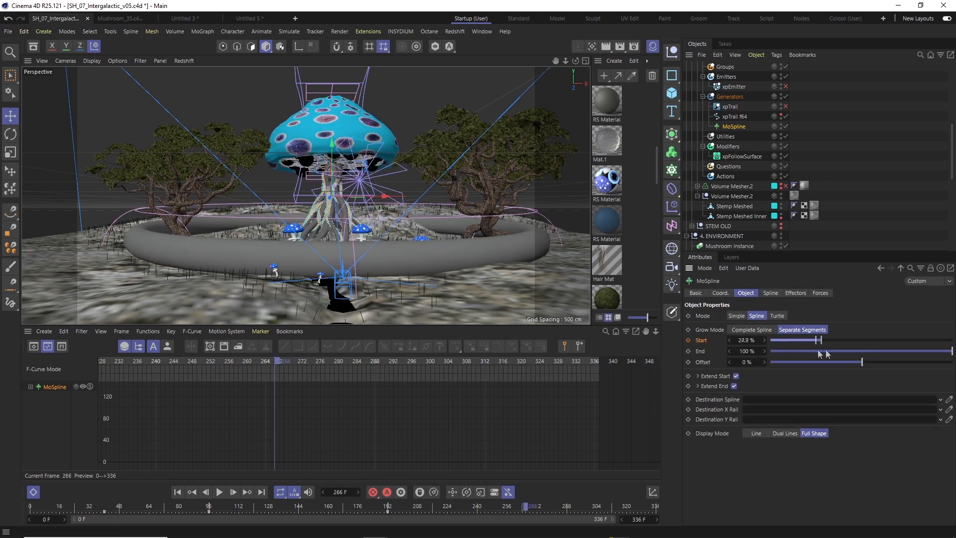
Add a Redshift Object tag to the MoSpline and open the shader graph of RS Material.7.
right_click(734, 126)
click(896, 136)
double_click(628, 114)
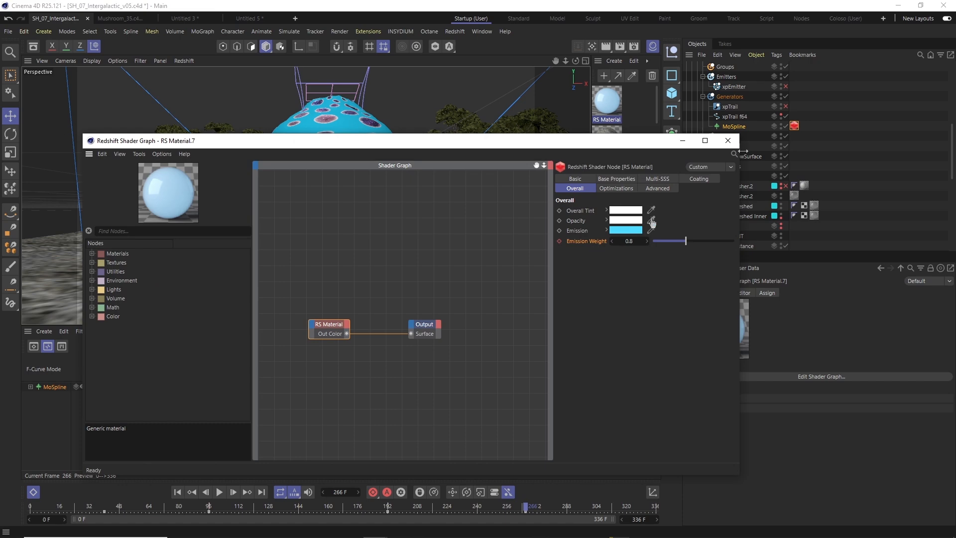
Move the playhead to frame 68 and save the scene incrementally as version v06.
click(176, 507)
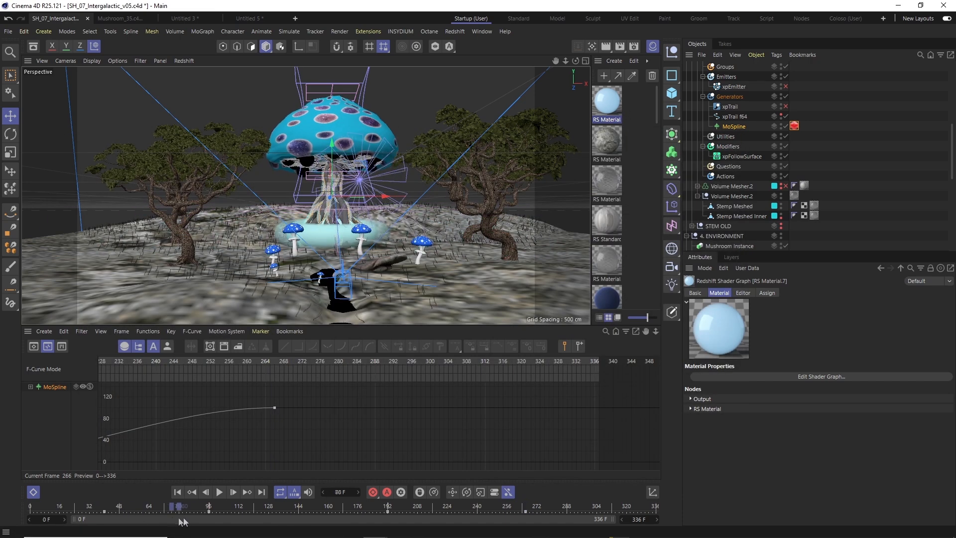
click(157, 506)
click(794, 126)
drag(780, 125, 781, 125)
click(8, 31)
click(30, 122)
Check the scene in the Redshift RenderView and briefly preview the camera view with Redshift rendering in the viewport.
click(368, 31)
click(472, 42)
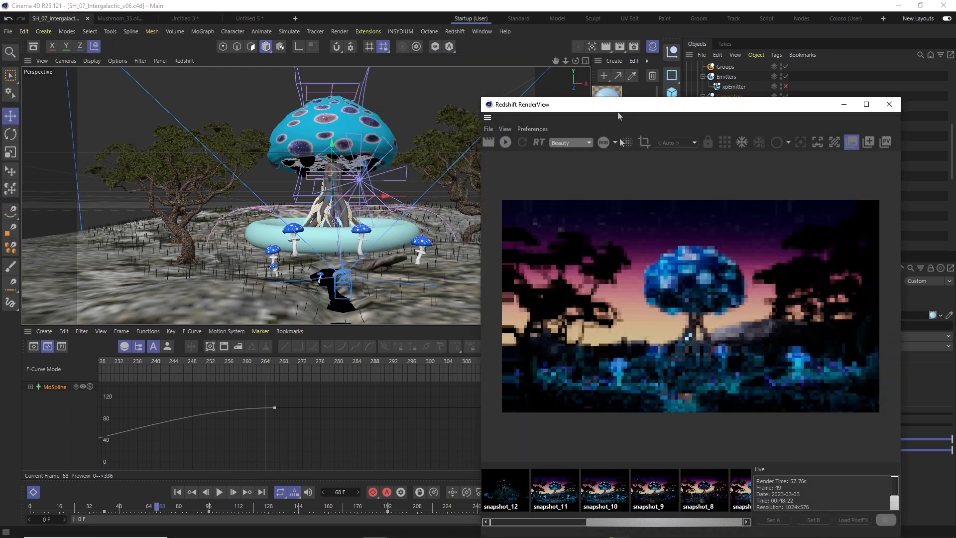
click(889, 104)
click(184, 60)
click(211, 73)
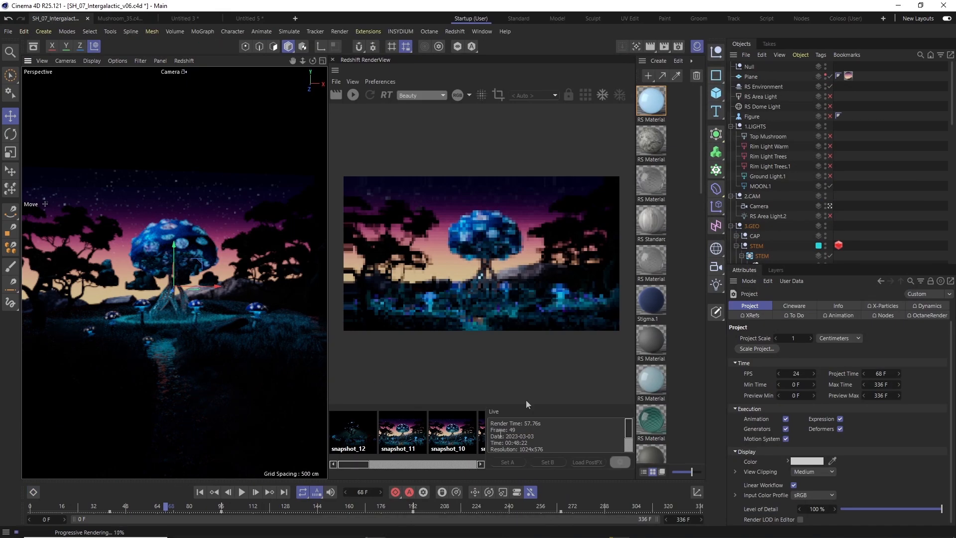
click(184, 60)
click(211, 74)
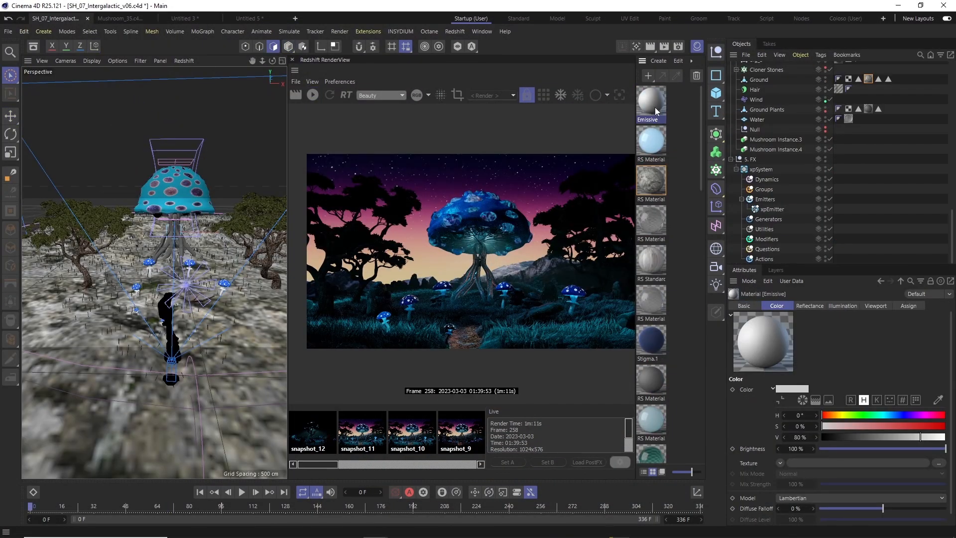
Give the Emissive material a Noise texture and drive the xpEmitter from the Ground's material tag, with emit and color channels set to Color.
double_click(651, 102)
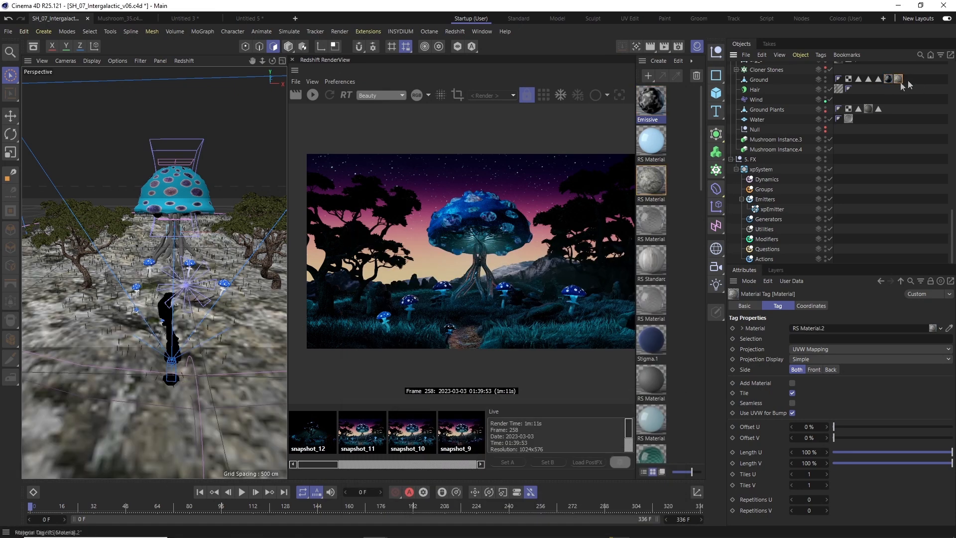
click(772, 209)
click(827, 423)
click(831, 389)
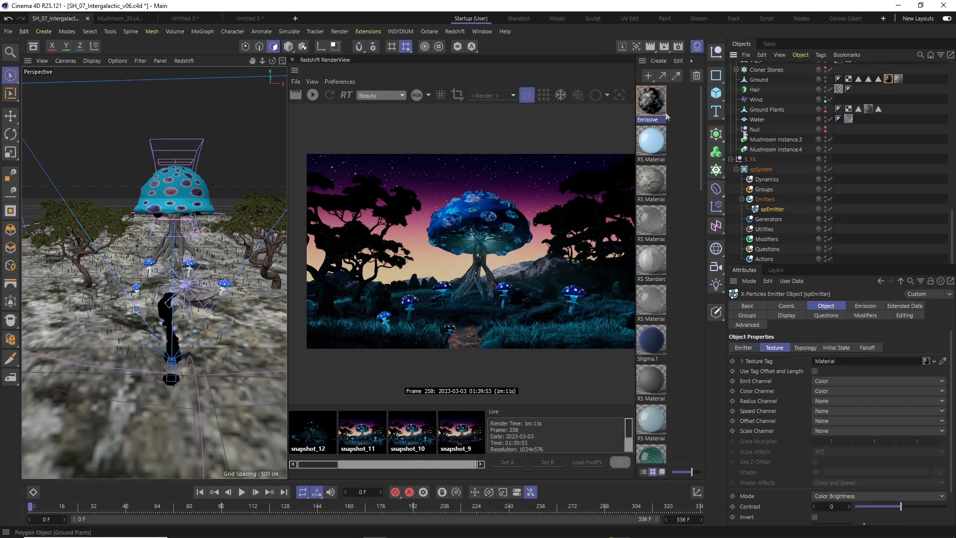
Recolor the Emissive material's noise with blue as Color 1 and pale cyan as Color 2, and raise its Low Clip.
double_click(888, 79)
click(667, 375)
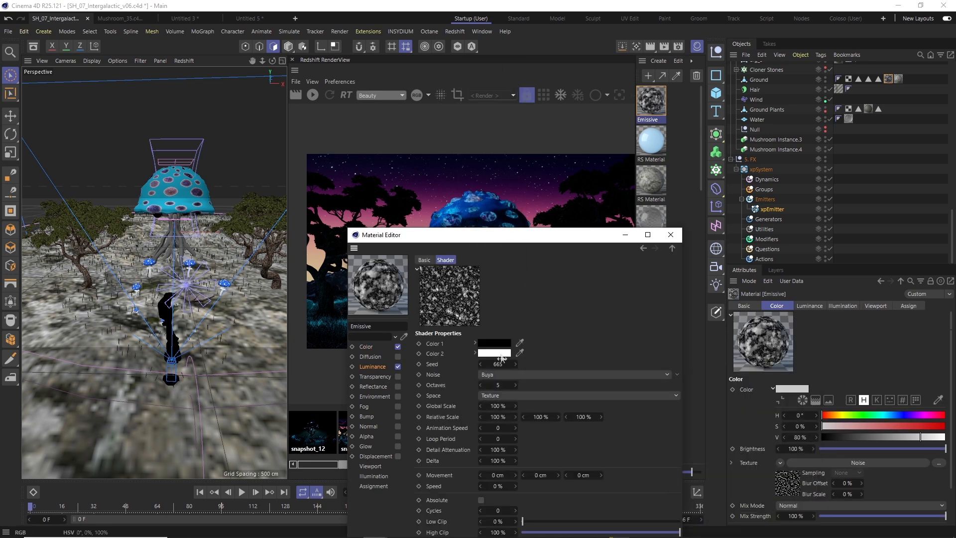
click(494, 343)
click(443, 438)
click(494, 353)
click(448, 448)
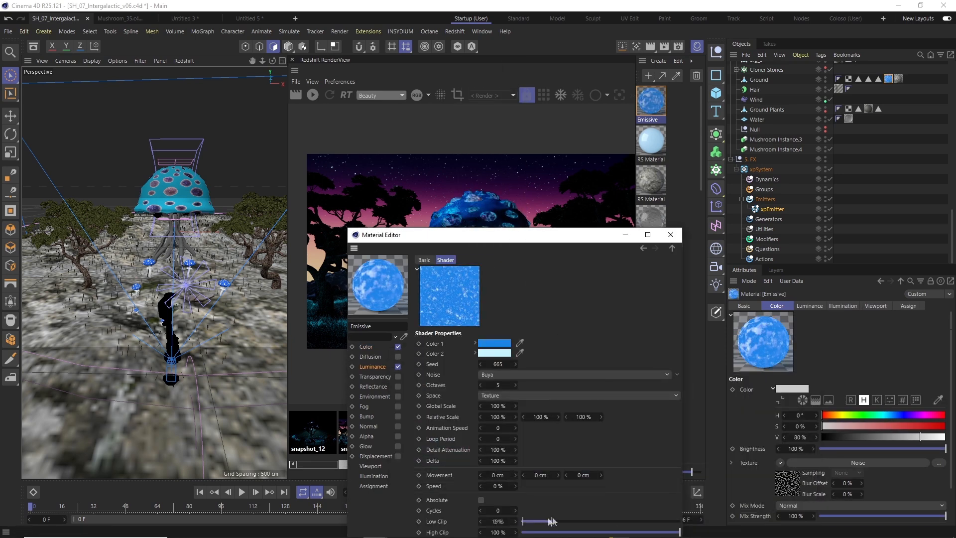
drag(448, 234, 653, 103)
click(640, 202)
click(943, 91)
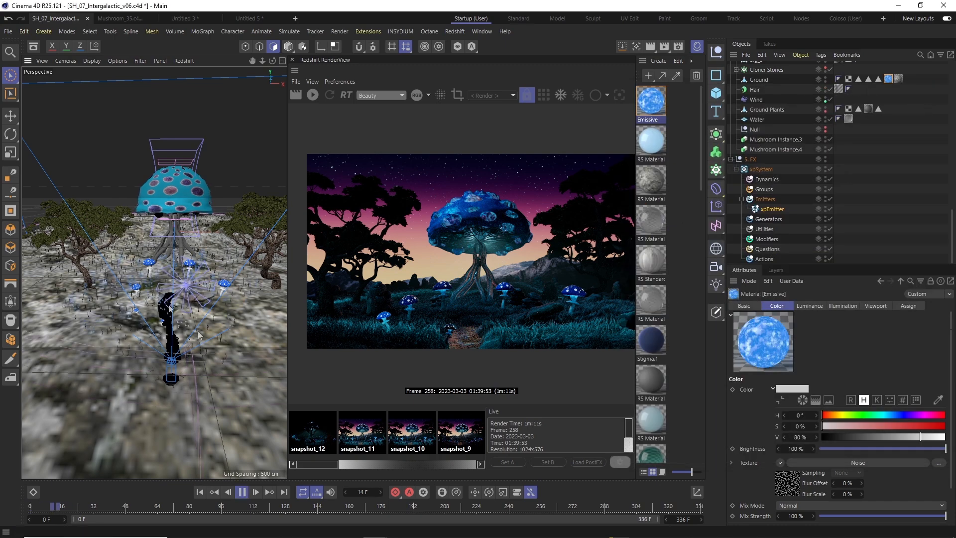
Set the xpEmitter's speed to 20 cm and add an xpTurbulence modifier with strength 3 to the particle system.
click(772, 209)
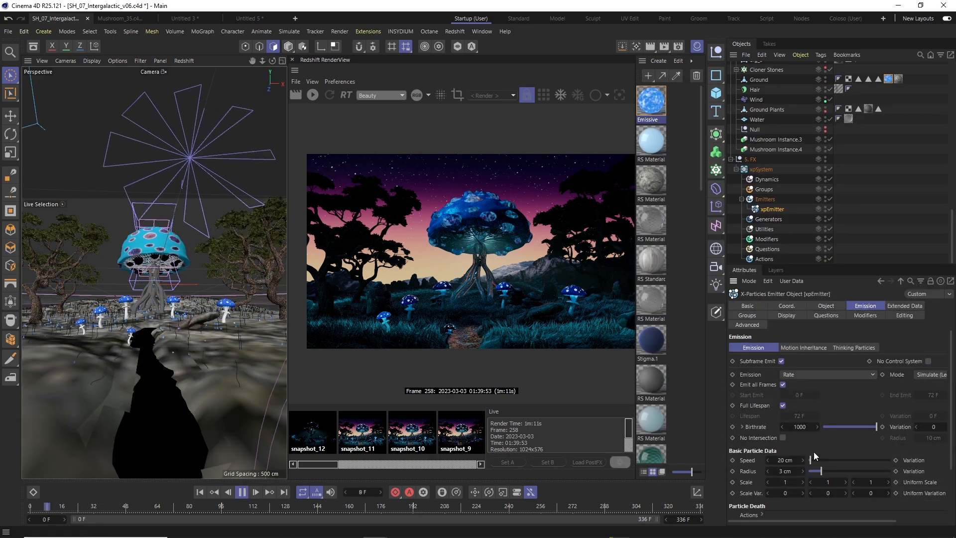
right_click(767, 239)
click(846, 315)
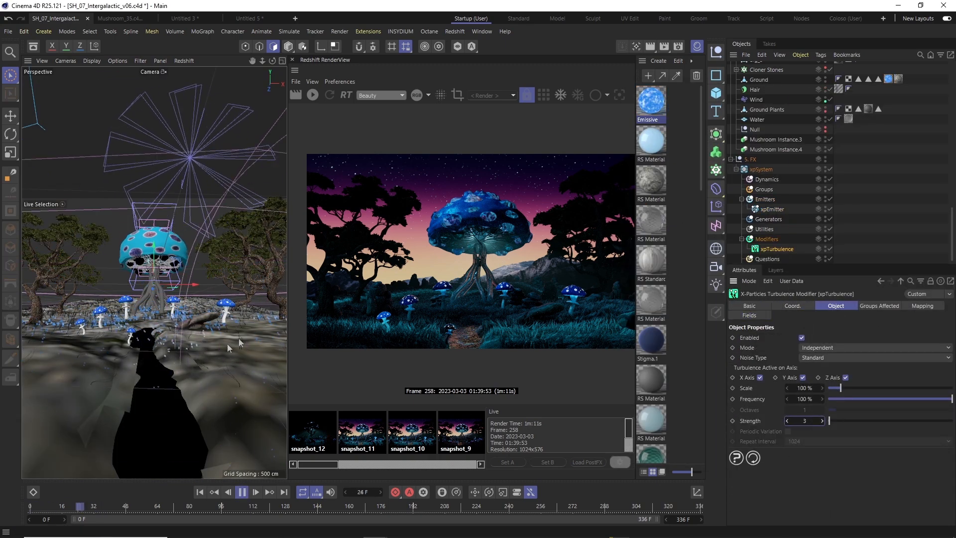
key(F8)
Set the xpEmitter's speed to 15 cm with 5 cm variation and its radius variation to 1.5 cm, and play back the particles.
click(772, 209)
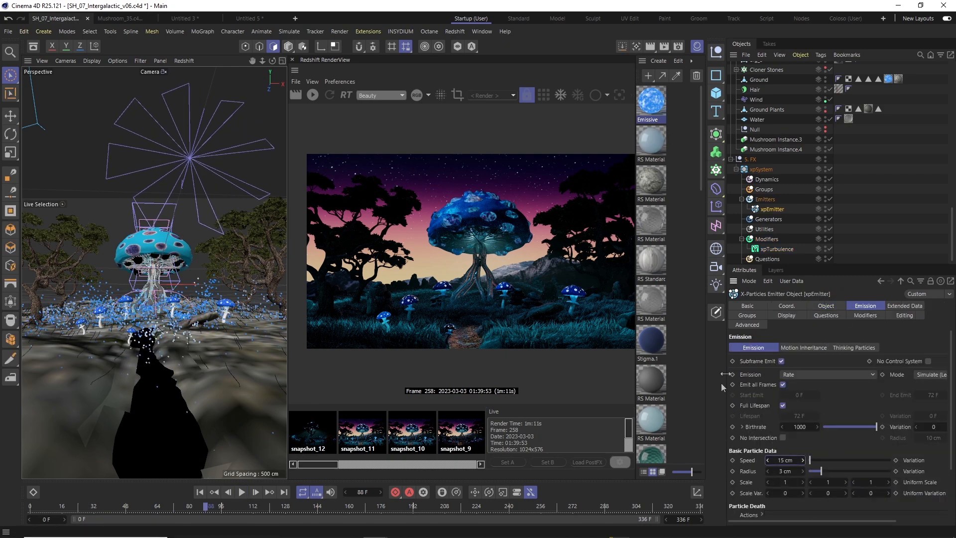
drag(723, 387, 666, 388)
click(913, 461)
text(1.5)
key(Return)
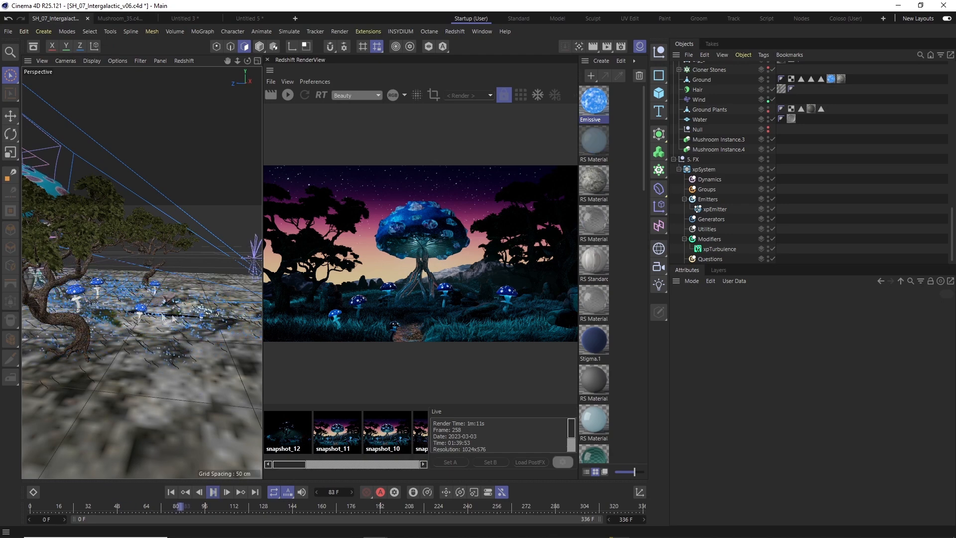
alt+drag(173, 316, 233, 336)
key(F8)
Add an xpAttractor modifier to the particle system's Modifiers.
scroll(717, 191, down, 1)
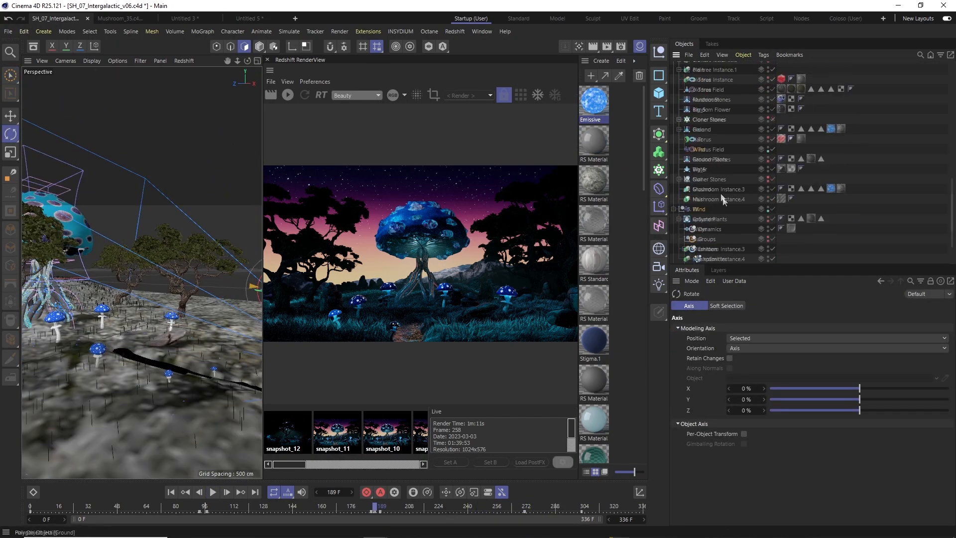
click(714, 198)
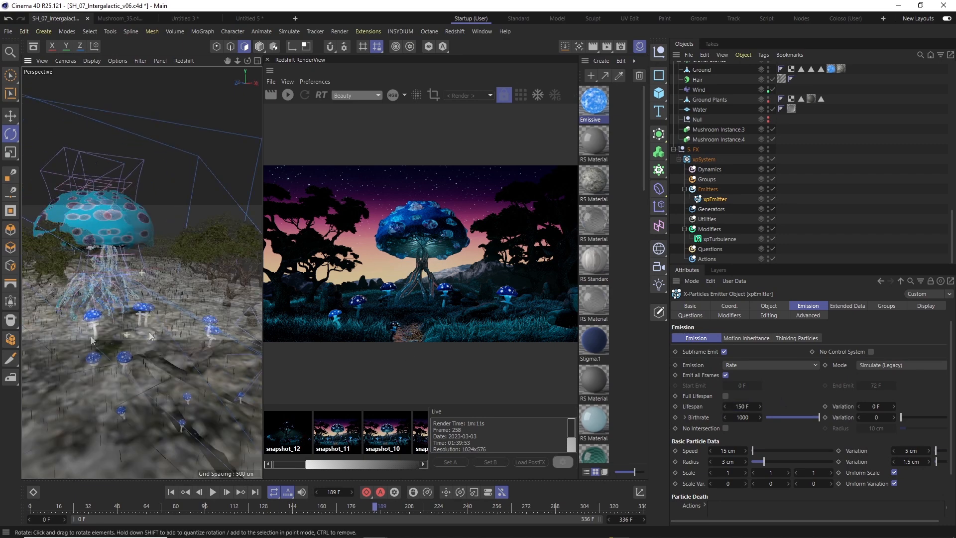
right_click(708, 229)
click(717, 349)
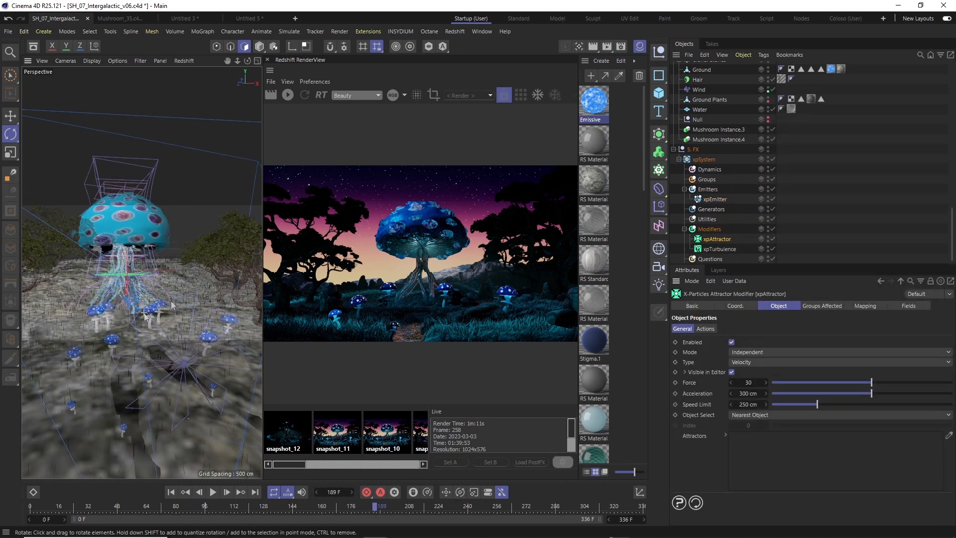
Limit the xpAttractor with a Spherical Field scaled up to a size of about 572 cm around the main mushroom.
click(716, 239)
click(908, 306)
click(697, 402)
click(762, 435)
key(t)
drag(122, 219, 199, 189)
alt+drag(149, 318, 163, 299)
alt+drag(161, 298, 217, 371)
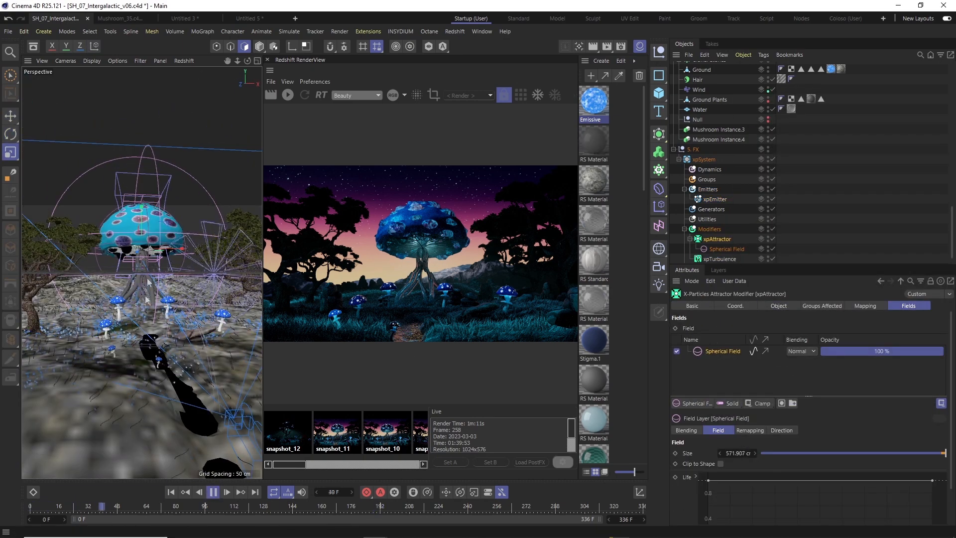
Review the xpAttractor's object settings and play back the simulation to check its pull on the particles.
click(778, 306)
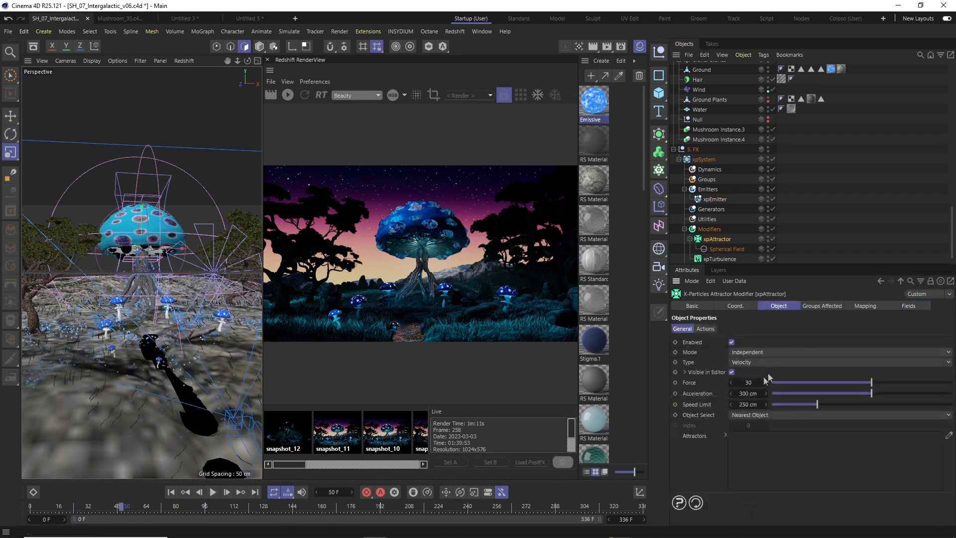
key(F8)
click(90, 327)
key(F8)
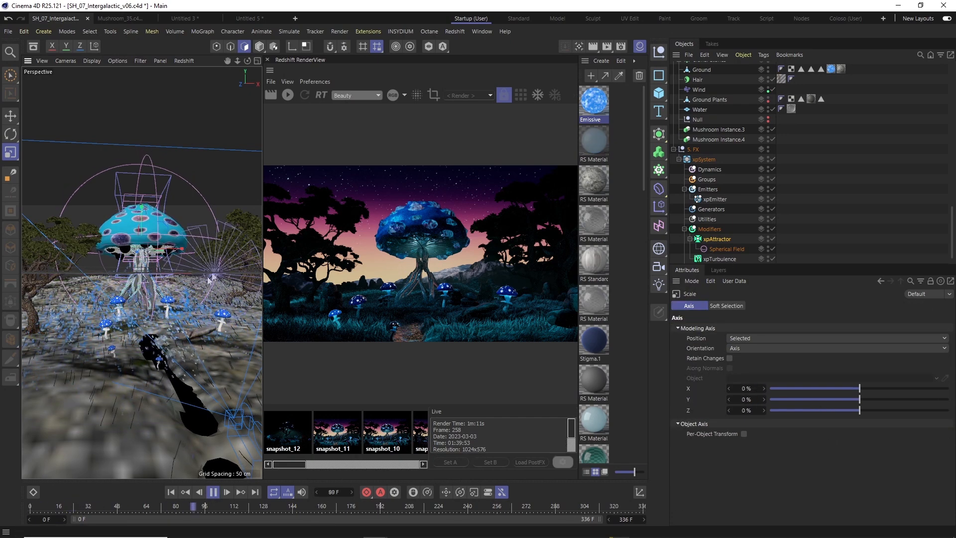
key(F8)
Give the xpEmitter a Redshift Object tag with particle mode Sphere Instances and apply RS Material.4 to it.
scroll(717, 180, down, 1)
right_click(715, 179)
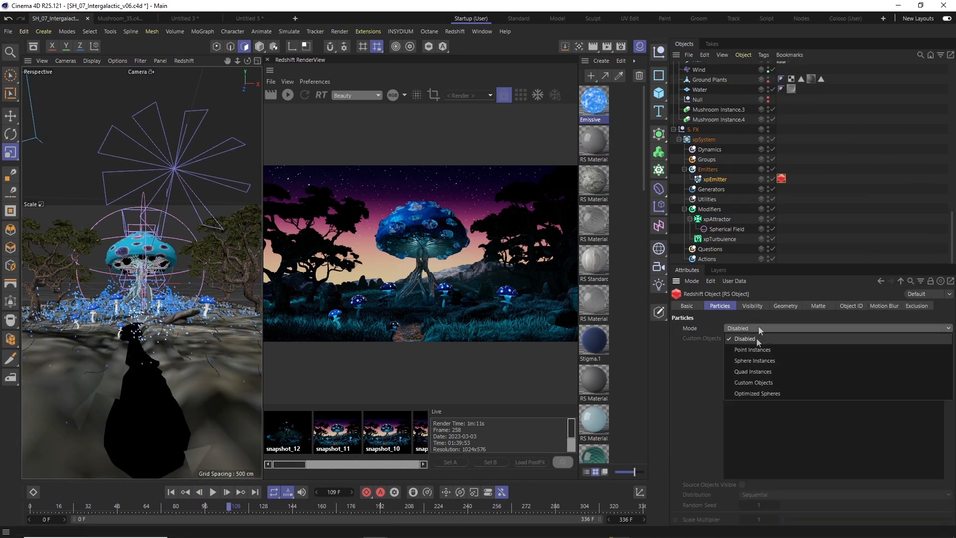
double_click(594, 142)
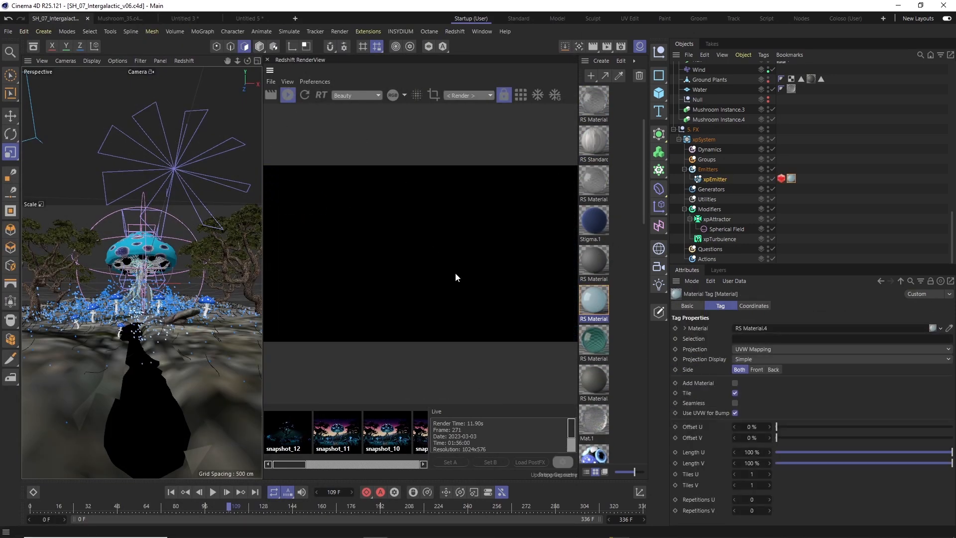
Set the particle scale multiplier to 0.2 in the xpEmitter's Redshift Object tag.
click(781, 178)
click(720, 305)
double_click(756, 519)
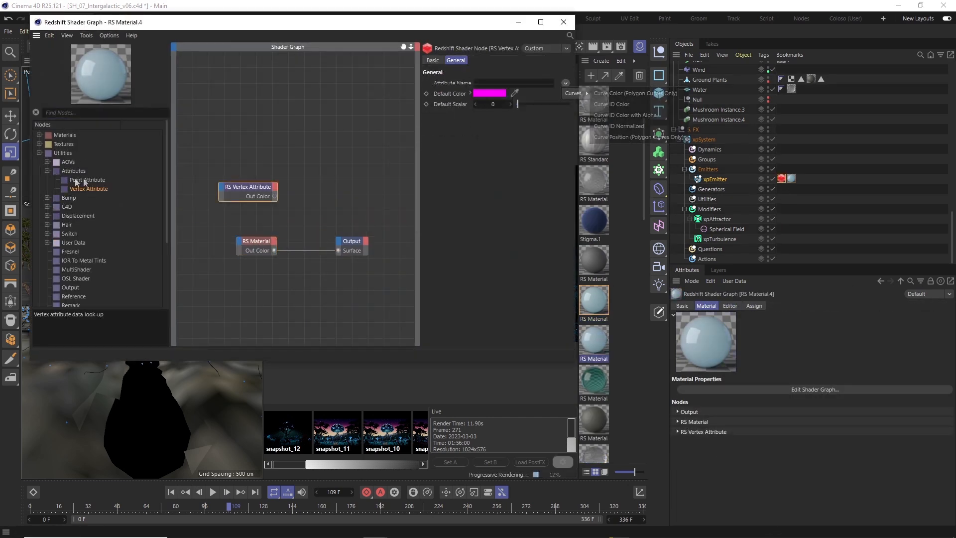
Add a Point Attribute node to the particle material's shader graph and connect it to the RS Material node.
double_click(84, 181)
click(69, 243)
drag(305, 223, 256, 244)
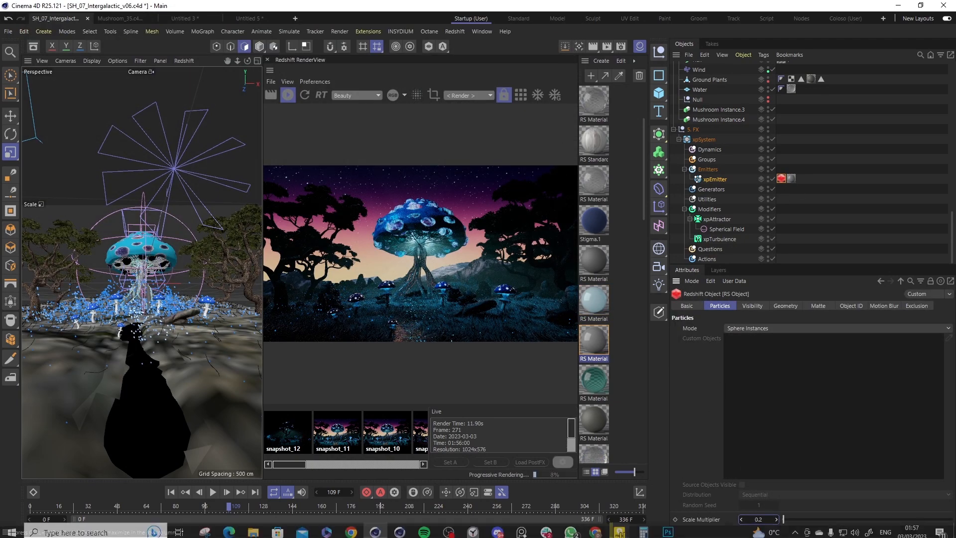
Switch to After Effects and preview the side-by-side comparison of the two mushroom renders in an enlarged composition view.
key(alt+Tab)
key(0)
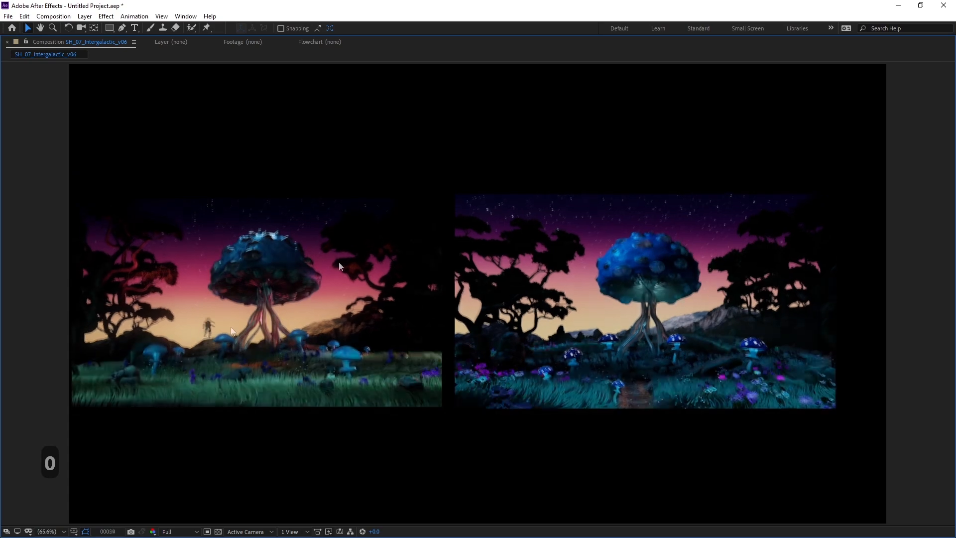
key(grave)
key(grave)
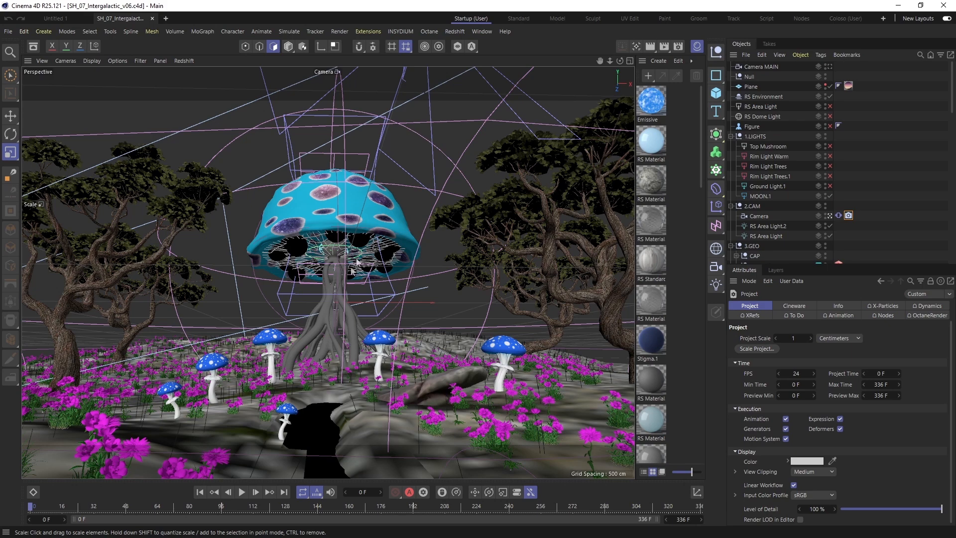
Switch to Cinema 4D and display the intensity F-curves of RS Area Light and RS Area Light.2 framed in an enlarged timeline.
click(776, 227)
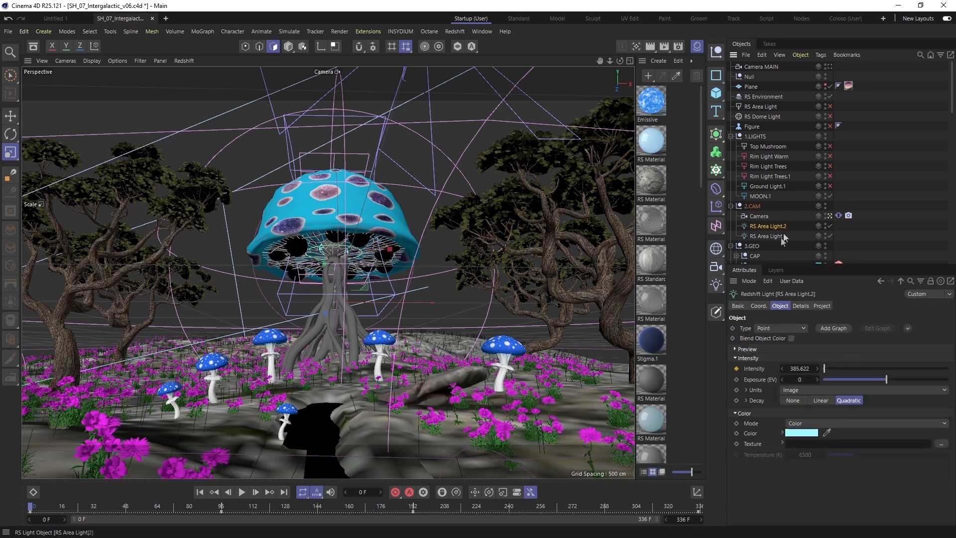
shift+click(777, 236)
click(33, 492)
drag(437, 412, 438, 309)
click(48, 330)
key(h)
key(2)
drag(510, 434, 301, 452)
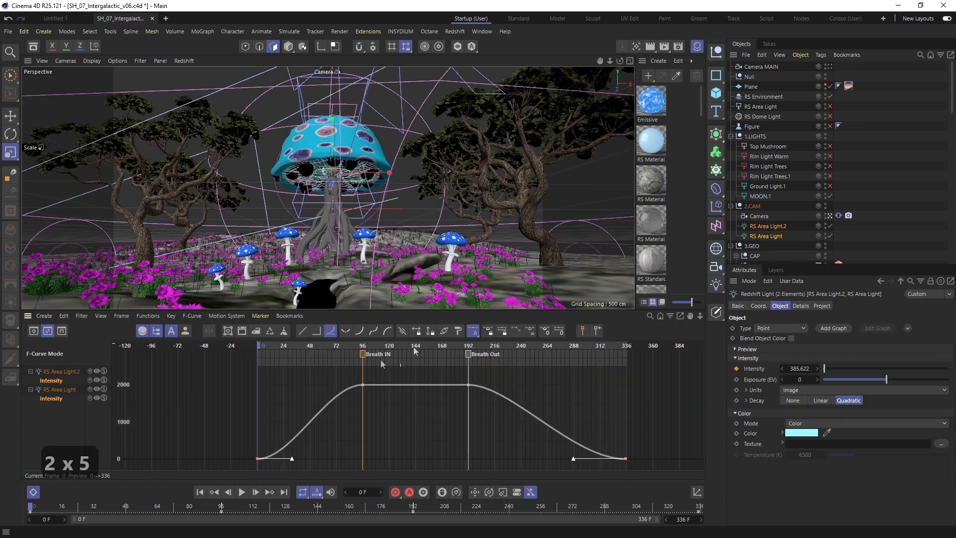
Add an intensity key near frame 140 on both area lights and raise it to about 2958, with the RenderView open.
click(402, 348)
click(411, 350)
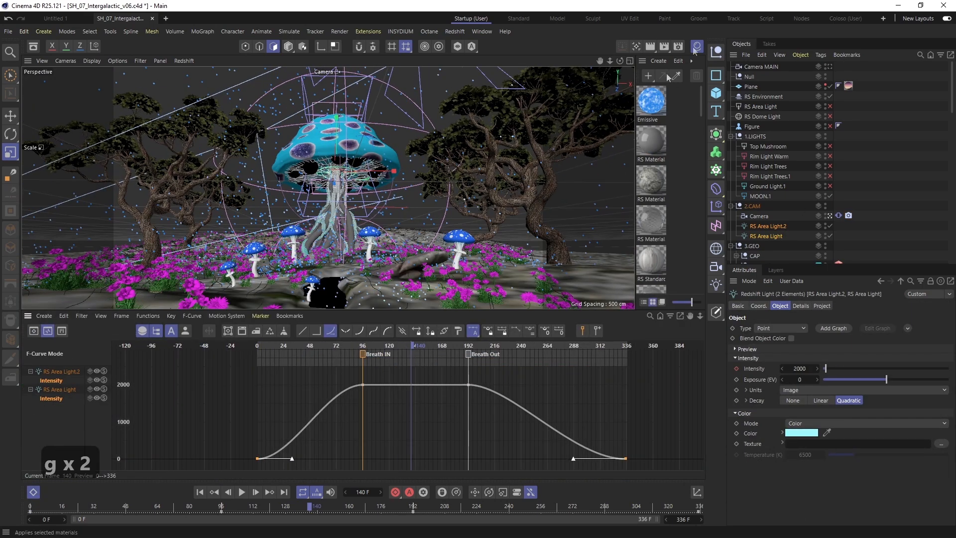
click(478, 109)
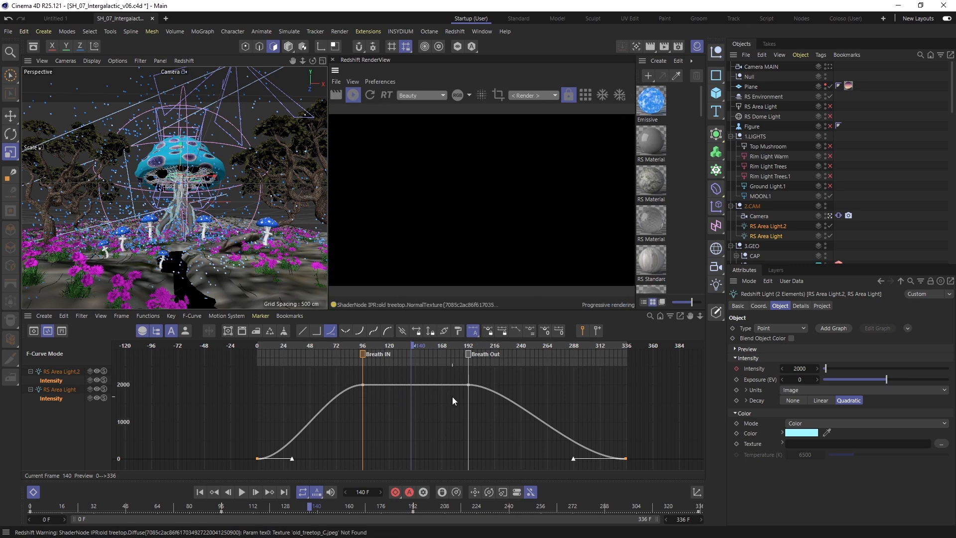
ctrl+click(411, 385)
mouse_move(402, 373)
mouse_down()
mouse_move(431, 409)
mouse_move(412, 388)
mouse_move(414, 372)
mouse_up()
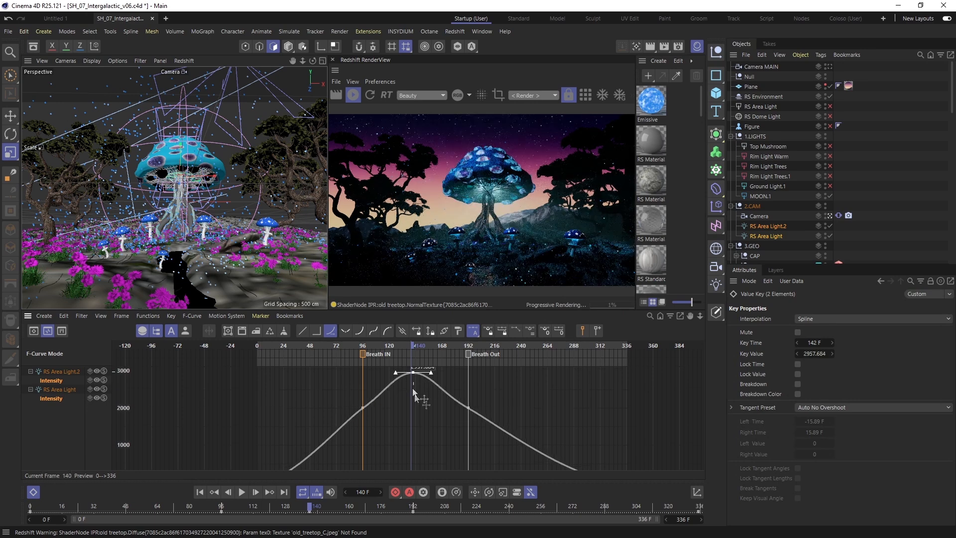
Raise the middle intensity key of both area lights to about 5300 and widen its tangents into a broad peak.
drag(794, 241, 769, 226)
scroll(797, 398, down, 3)
key(2)
drag(456, 441, 318, 440)
drag(428, 414, 430, 385)
drag(417, 382, 385, 382)
Shift the Breath IN intensity key earlier, adjust the peak, and move the Breath Out key to frame 206 at about 2034.
drag(397, 434, 393, 435)
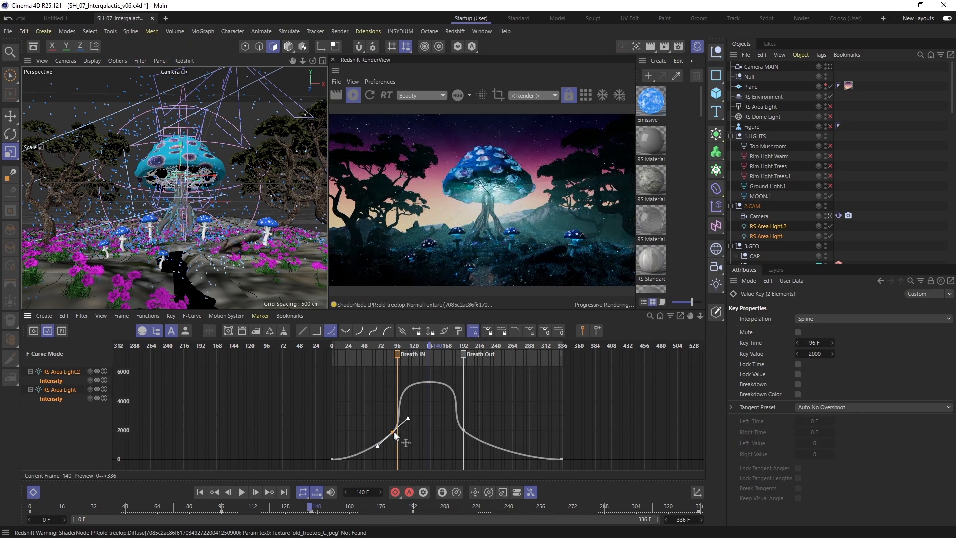
drag(428, 382, 398, 383)
drag(469, 430, 474, 429)
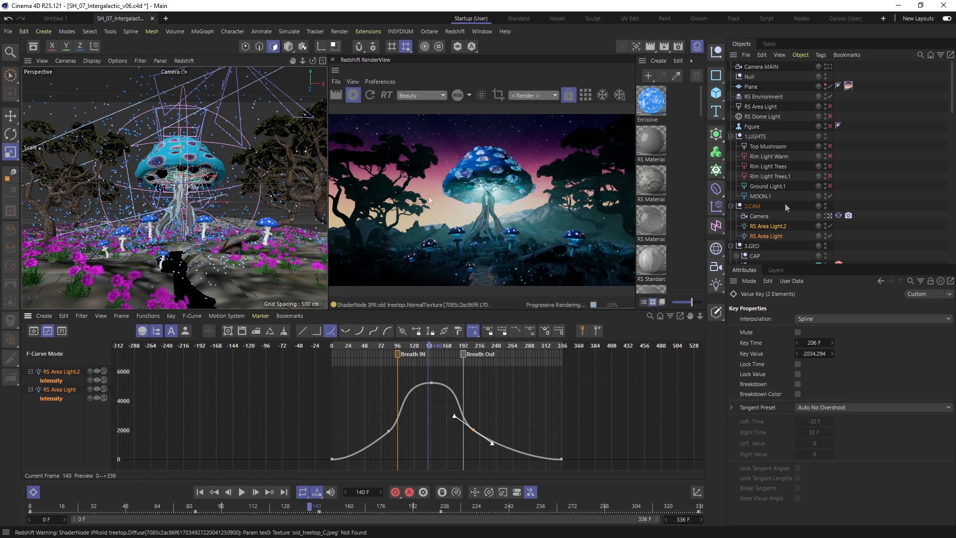
Select only RS Area Light.2 and reposition it slightly beneath the mushroom cap.
ctrl+click(764, 236)
key(e)
key(ctrl+z)
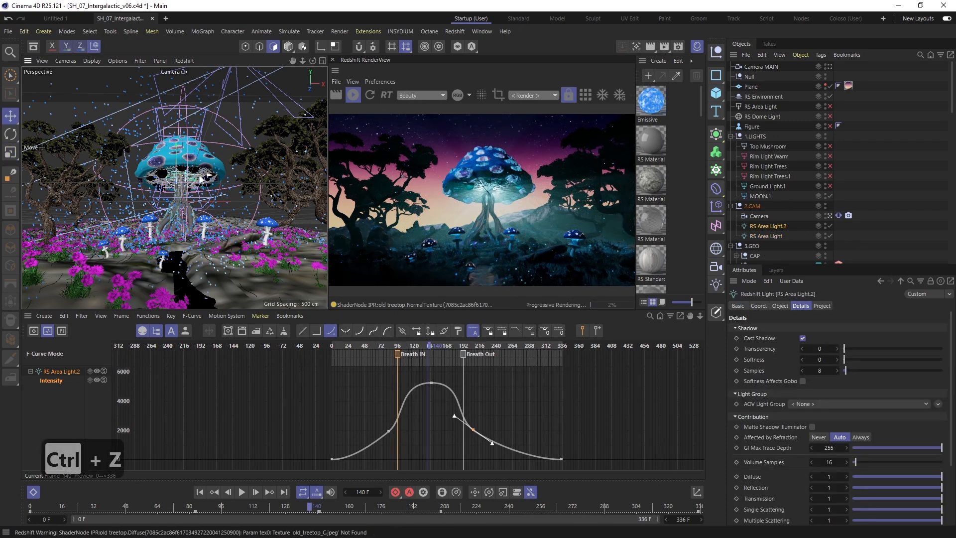
drag(193, 176, 196, 177)
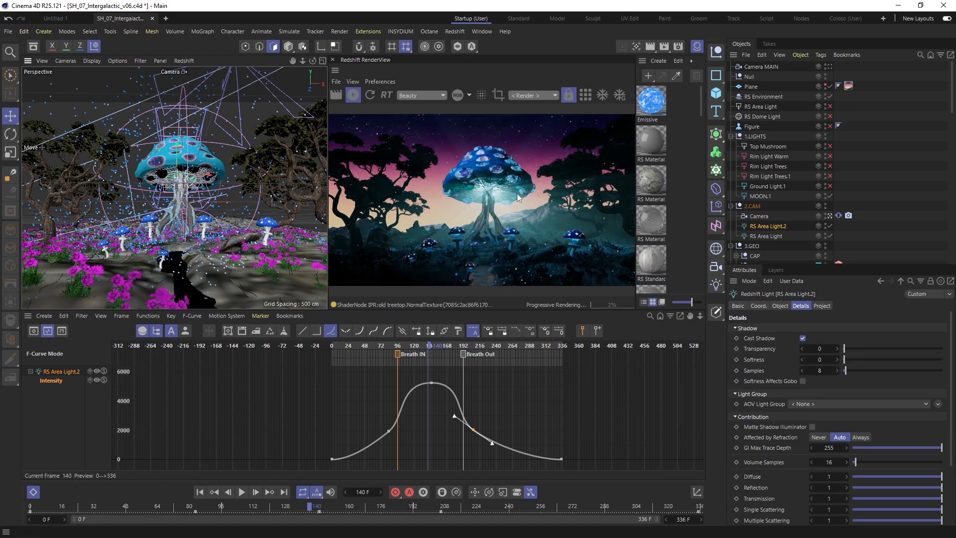
key(e)
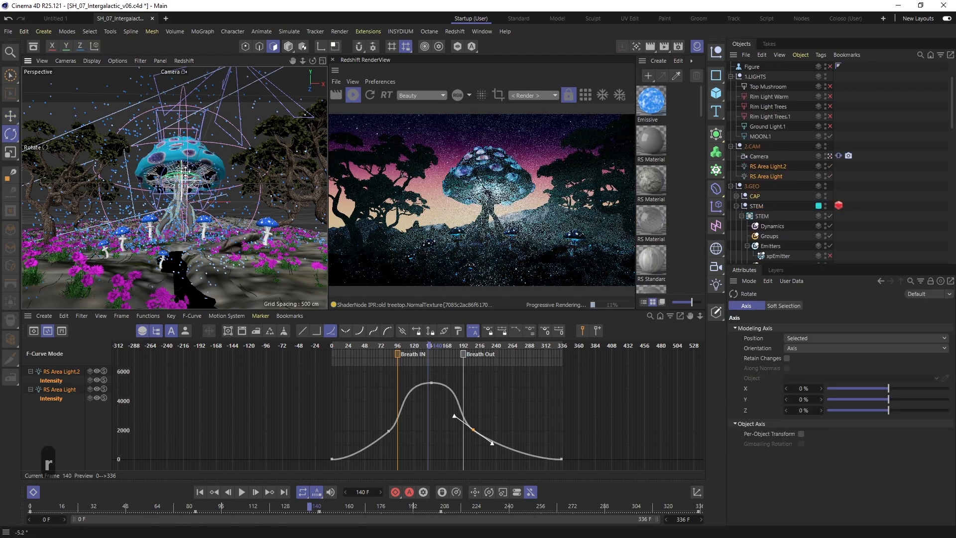
Rotate the RS area lights slightly beneath the mushroom cap and select the STEM and CAP groups in turn.
drag(182, 160, 180, 154)
click(756, 206)
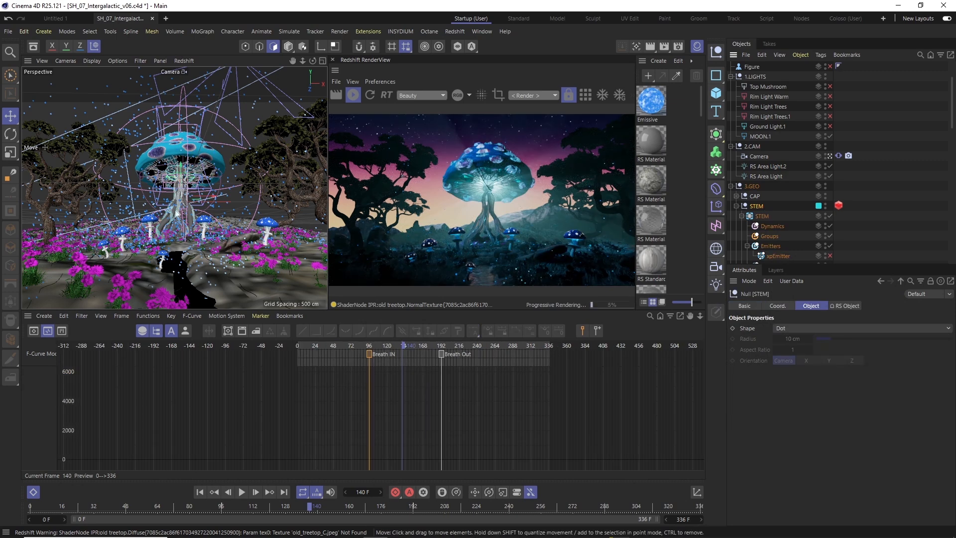
drag(182, 178, 182, 178)
scroll(884, 226, down, 3)
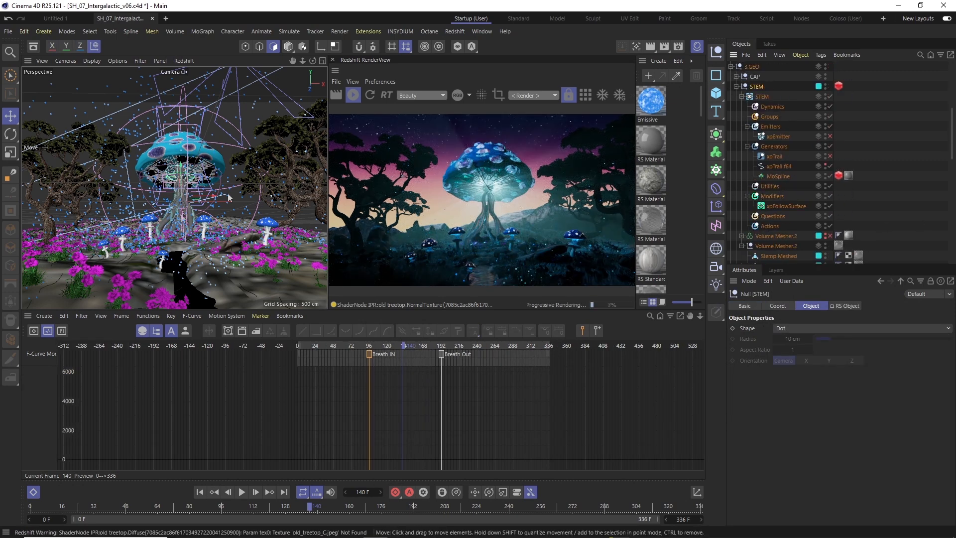
drag(188, 175, 184, 153)
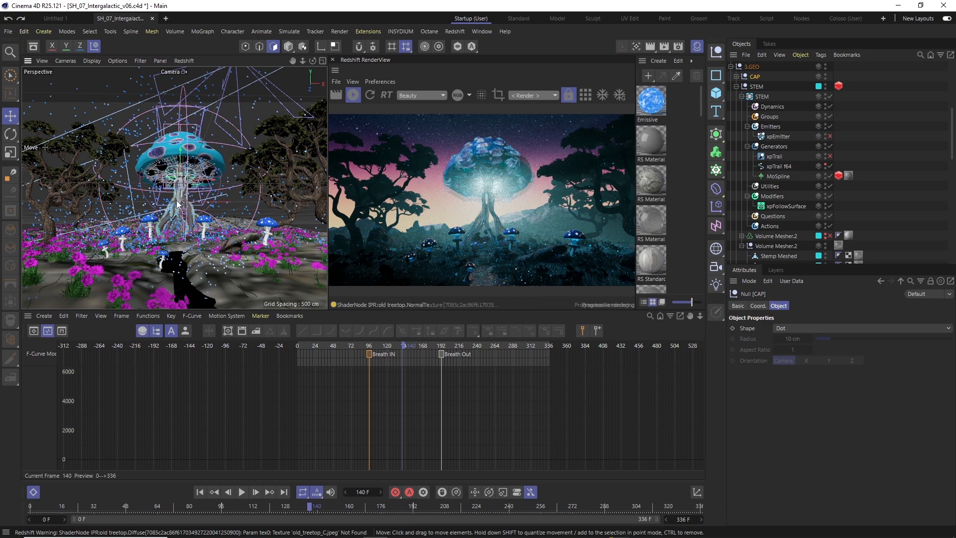
Open the shader graph of RS Material.1 and show the RS Material node's overall settings.
scroll(175, 141, up, 5)
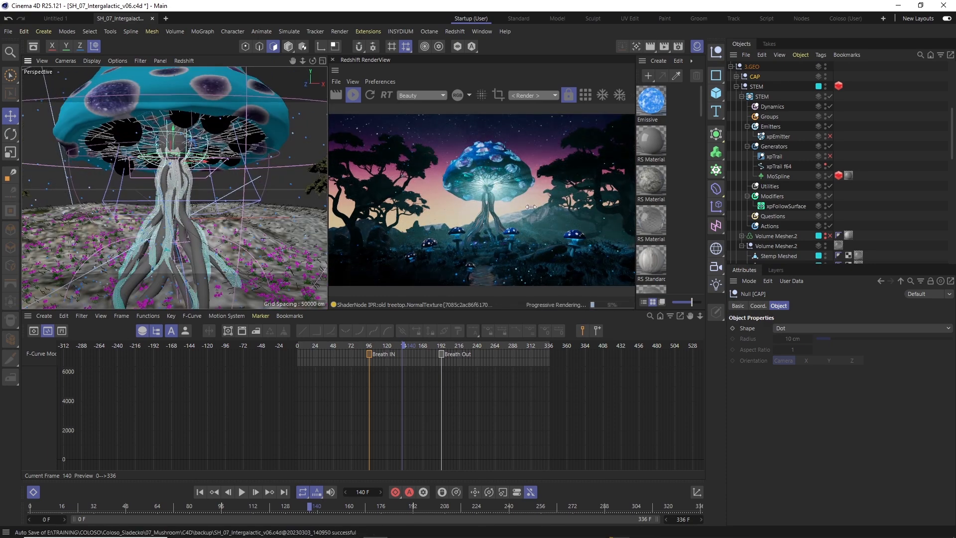
scroll(686, 173, down, 10)
double_click(651, 141)
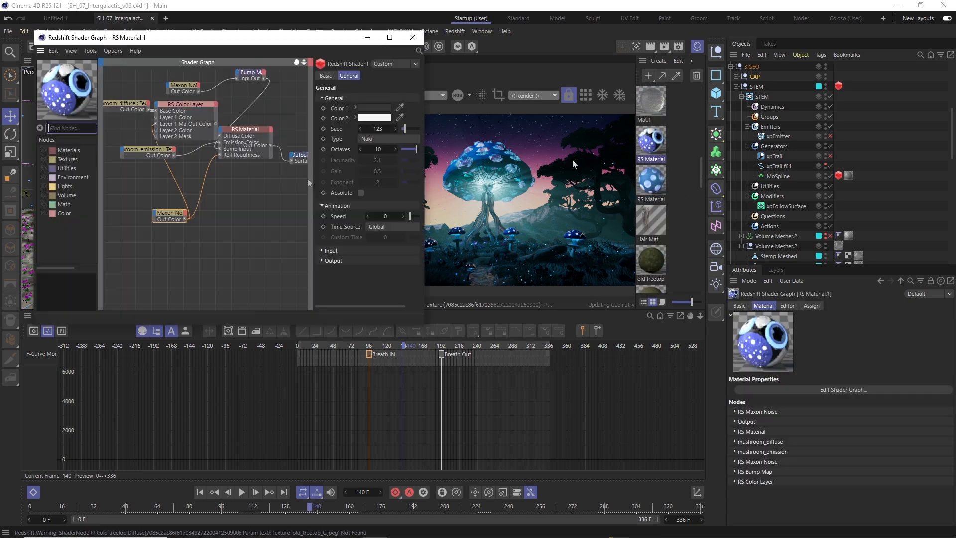
click(245, 129)
click(335, 95)
drag(279, 38, 232, 47)
Spread out the texture and noise nodes in the graph and try an Emission Weight of 10 on the RS Material node.
drag(356, 167, 348, 167)
middle_drag(150, 194, 195, 237)
drag(133, 158, 104, 146)
drag(148, 202, 125, 211)
middle_drag(209, 246, 109, 242)
click(144, 177)
drag(359, 167, 359, 186)
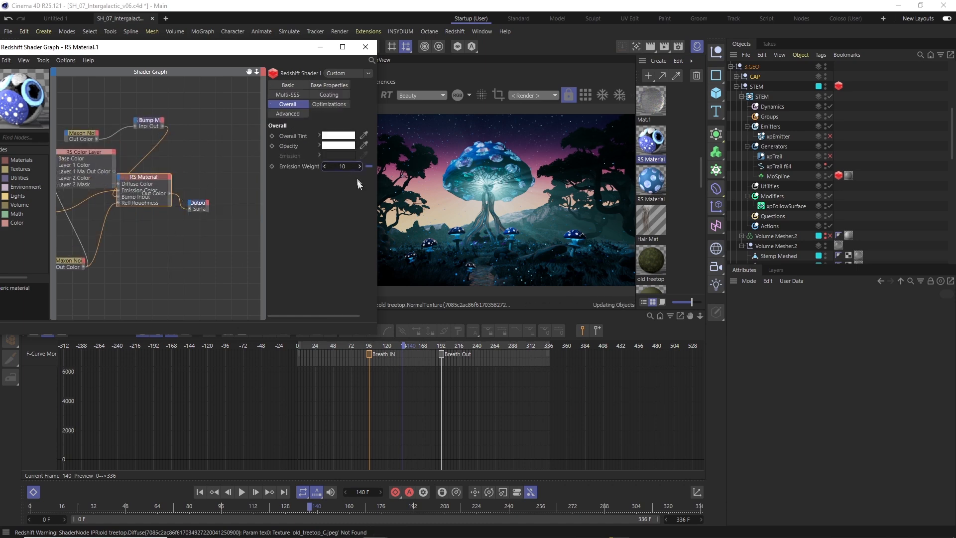
Keyframe the material's Emission Weight at 2 on frame 140 and display its F-curve beside the render view.
click(271, 167)
right_click(301, 165)
mouse_move(326, 184)
click(409, 239)
alt+right_drag(643, 427, 173, 431)
alt+middle_drag(547, 428, 271, 411)
drag(224, 47, 97, 26)
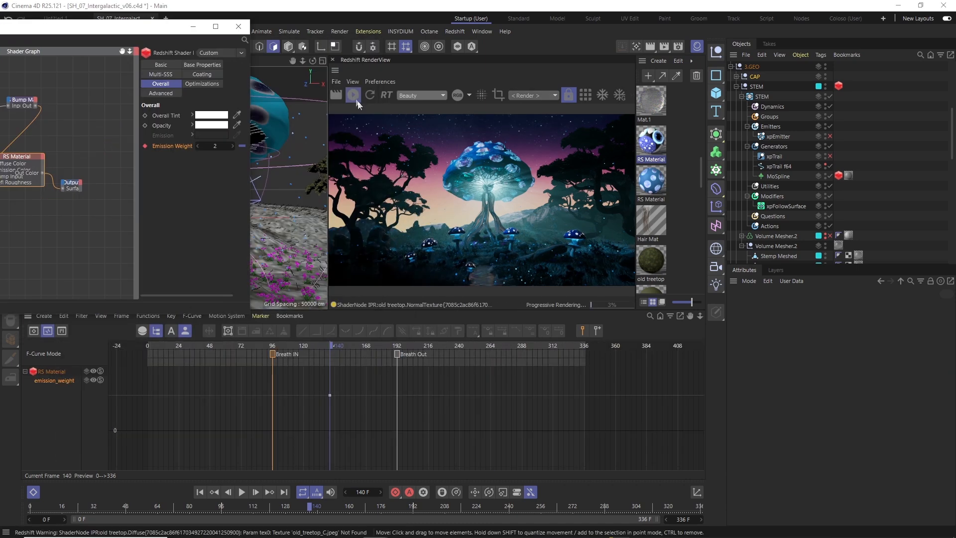
Add emission_weight keys at the Breath IN and Breath Out markers, and set the start and end keys to 0.
click(330, 395)
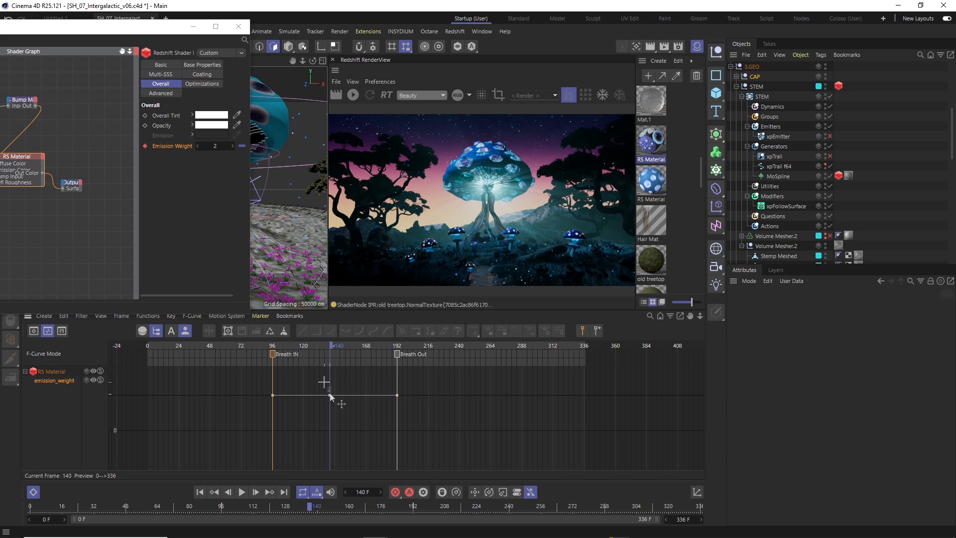
double_click(814, 353)
text(0)
key(Return)
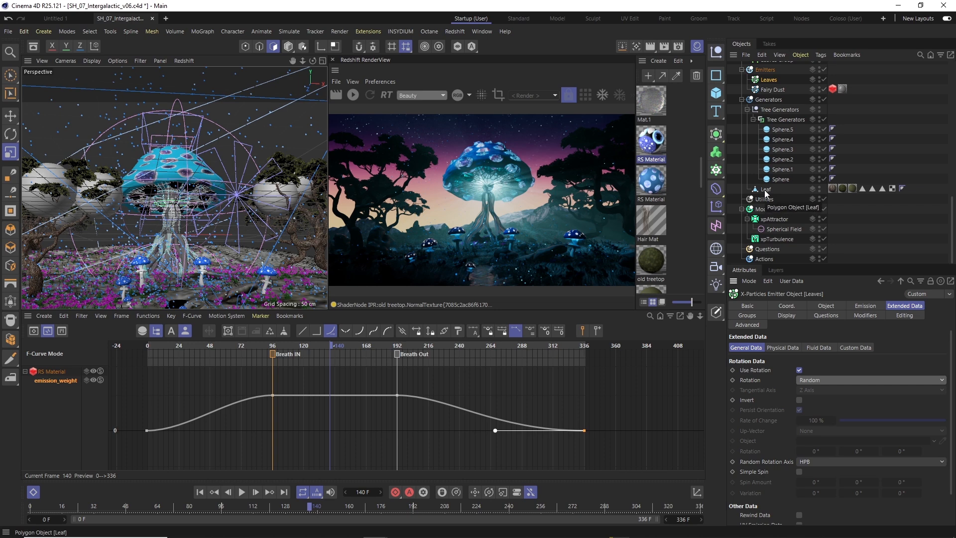
Copy the Leaf polygon object from the mushroom scene and paste it into a new project.
click(766, 193)
key(ctrl+c)
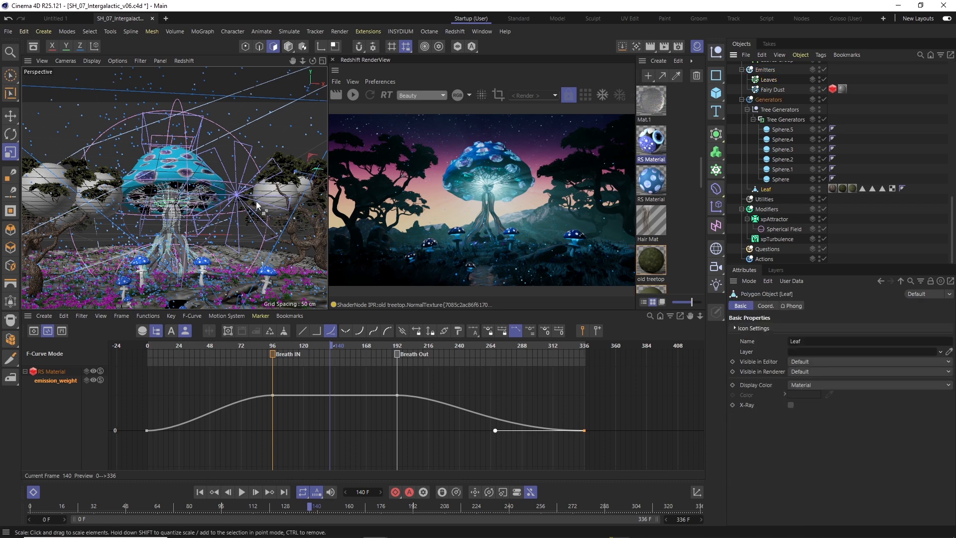
key(ctrl+n)
key(ctrl+v)
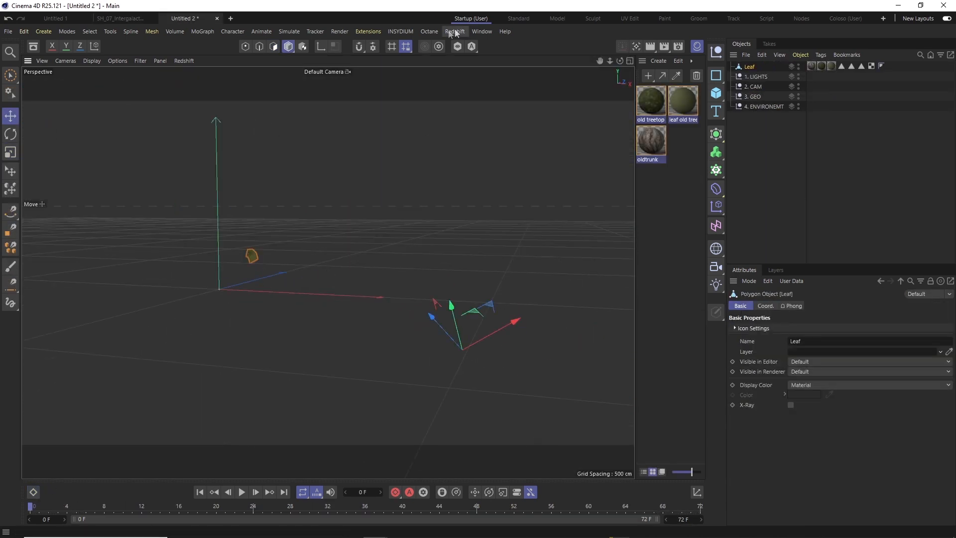
Add an xpSystem with a raised, downward-facing emitter that fires a random shot of 200 particles at 0 cm speed.
click(401, 31)
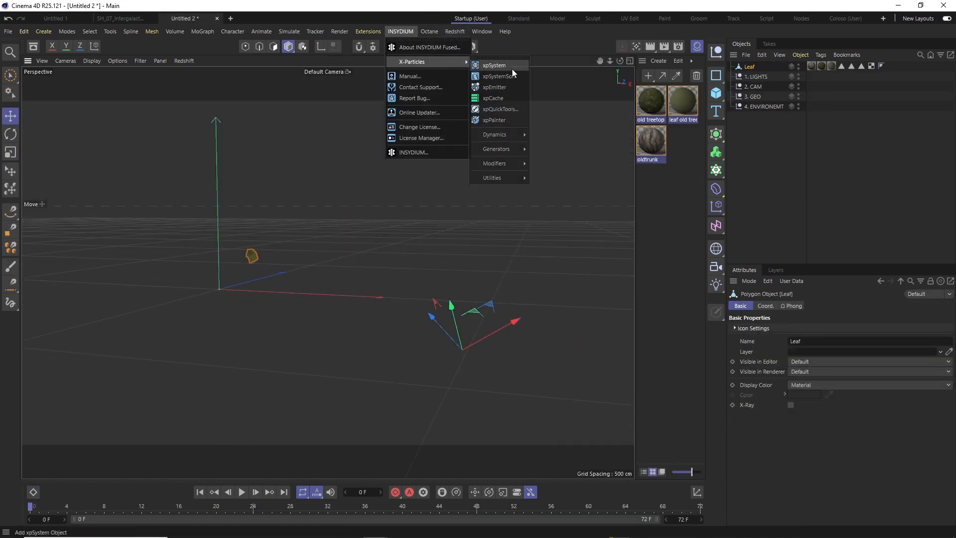
click(508, 79)
key(r)
drag(264, 258, 247, 229)
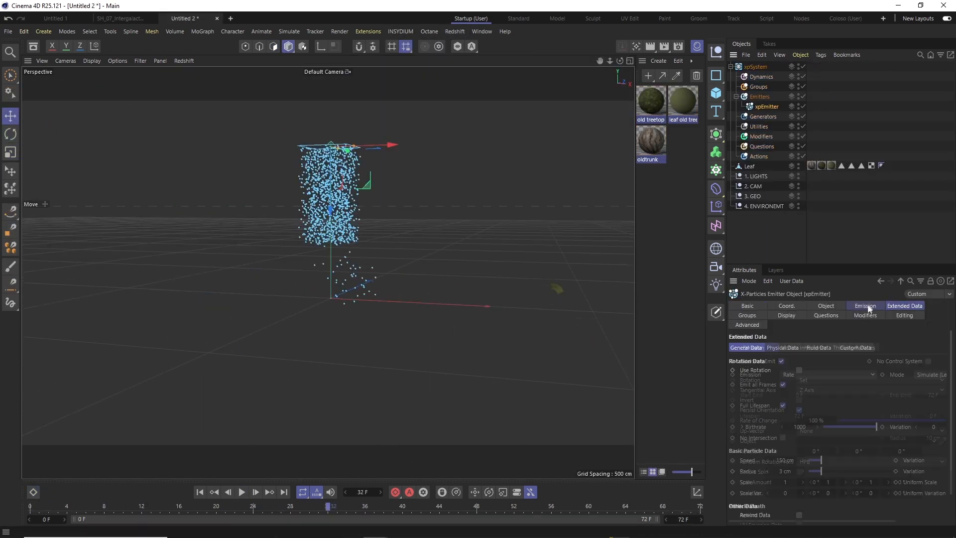
click(811, 405)
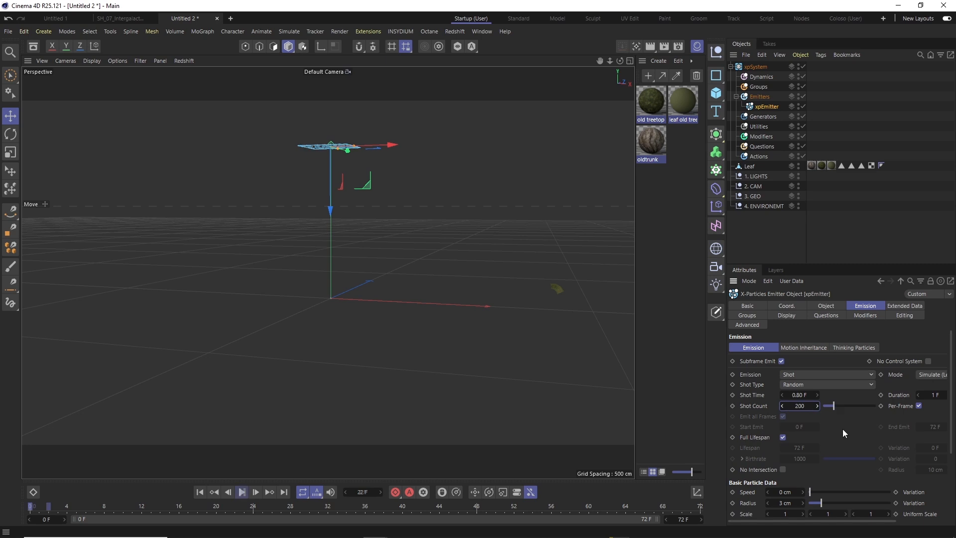
Add xpGravity and xpTurbulence modifiers to the particle system and adjust the turbulence scale.
right_click(760, 136)
click(848, 250)
key(r)
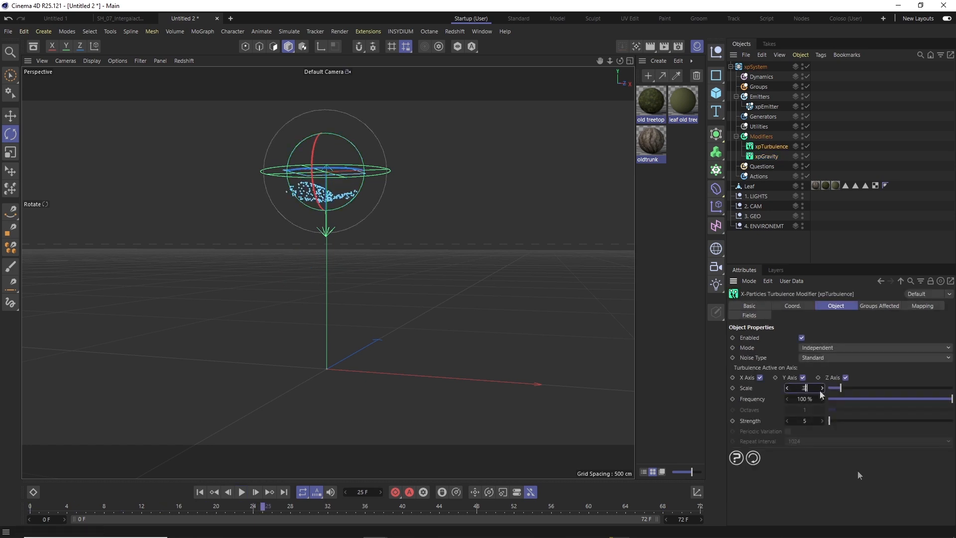
Add an xpGenerator to the particle system and make the Leaf object its child.
click(767, 106)
click(763, 116)
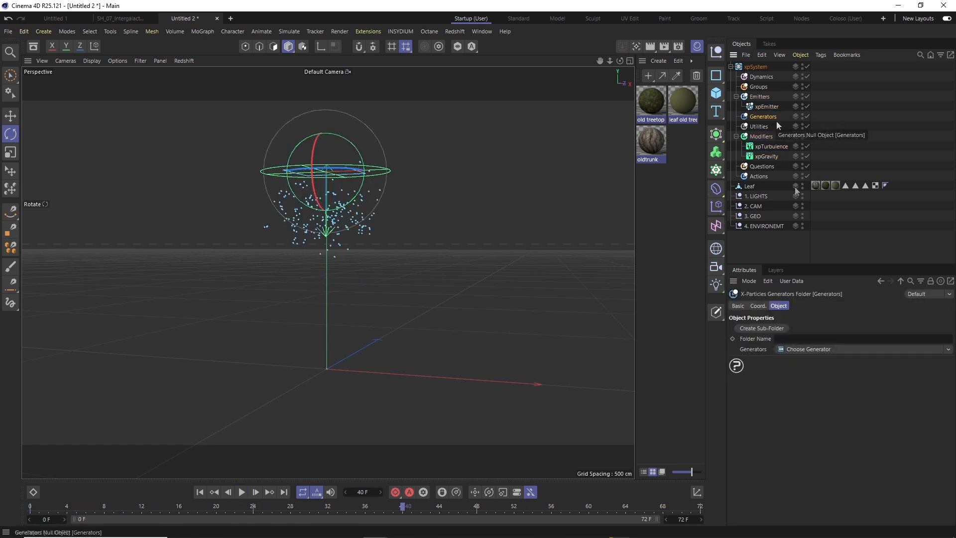
click(755, 66)
click(942, 449)
click(847, 350)
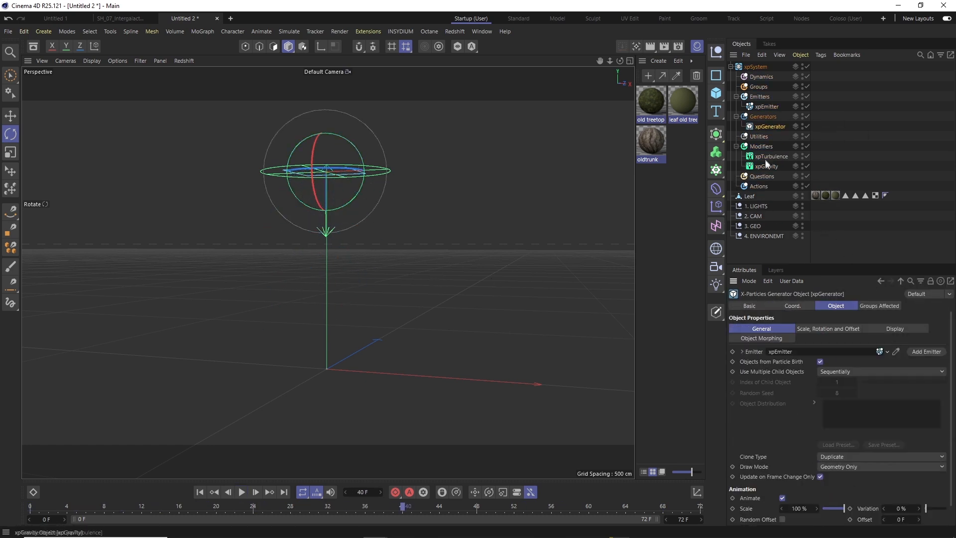
drag(751, 196, 771, 128)
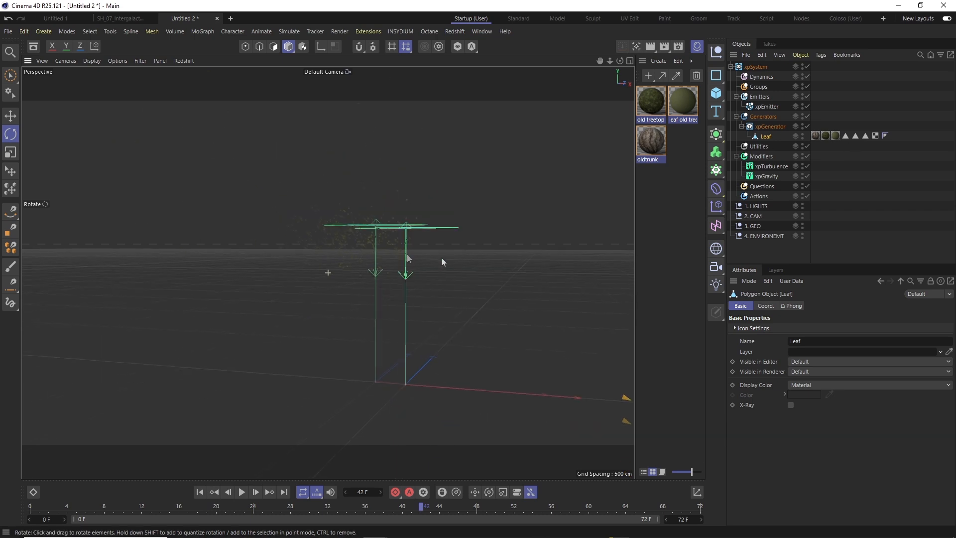
Set the emitter's particle radius to 10 cm and play the leaf simulation.
key(F8)
key(h)
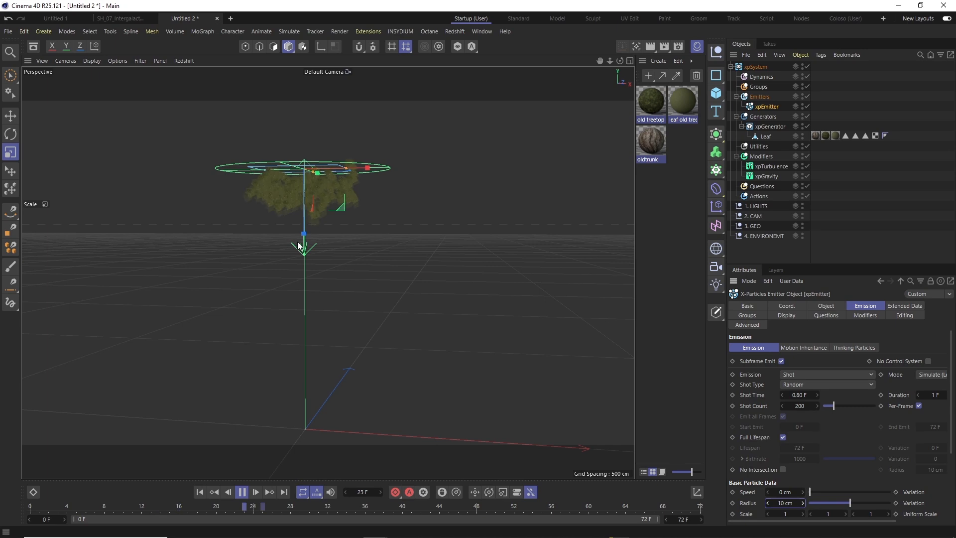
key(F8)
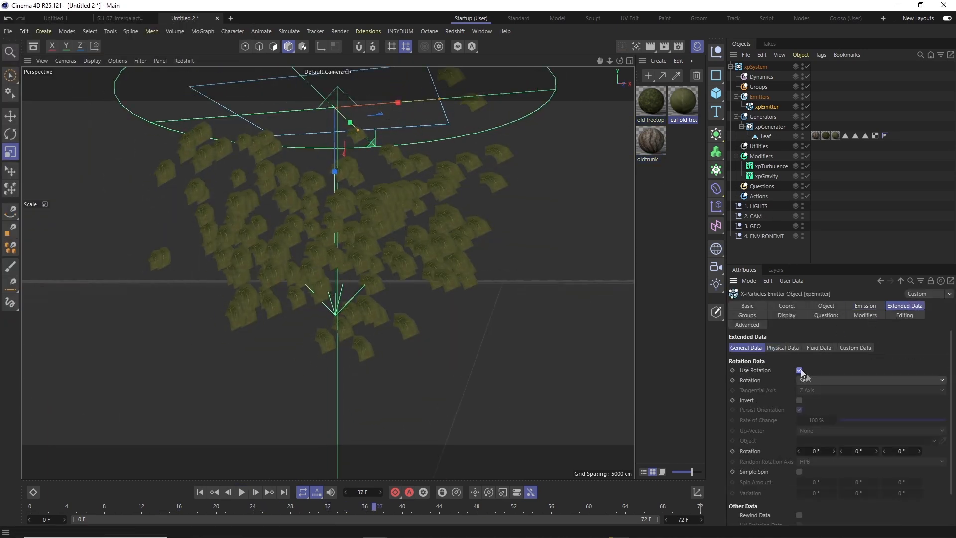
Enable Use Rotation on the emitter with Random rotation and replay the falling leaves.
click(799, 369)
key(F8)
scroll(375, 262, down, 3)
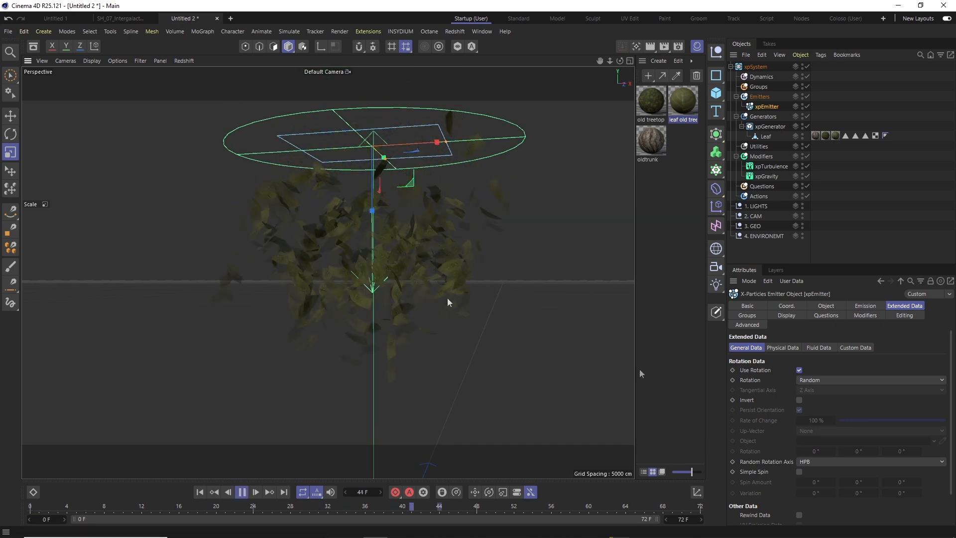
key(F8)
scroll(803, 454, down, 1)
drag(829, 458, 865, 465)
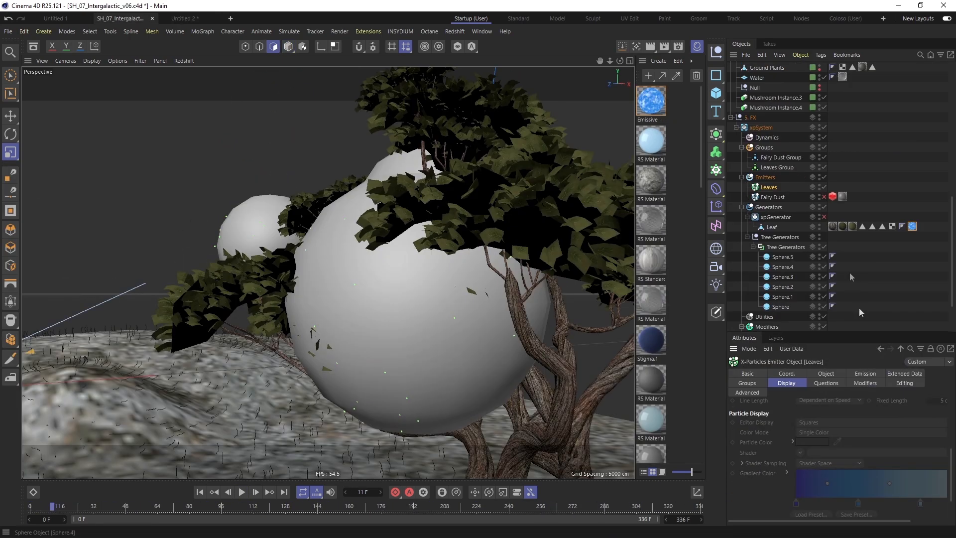
Check the xpGenerator's display settings, try showing the Leaves Group as circles during playback, and undo it.
click(776, 167)
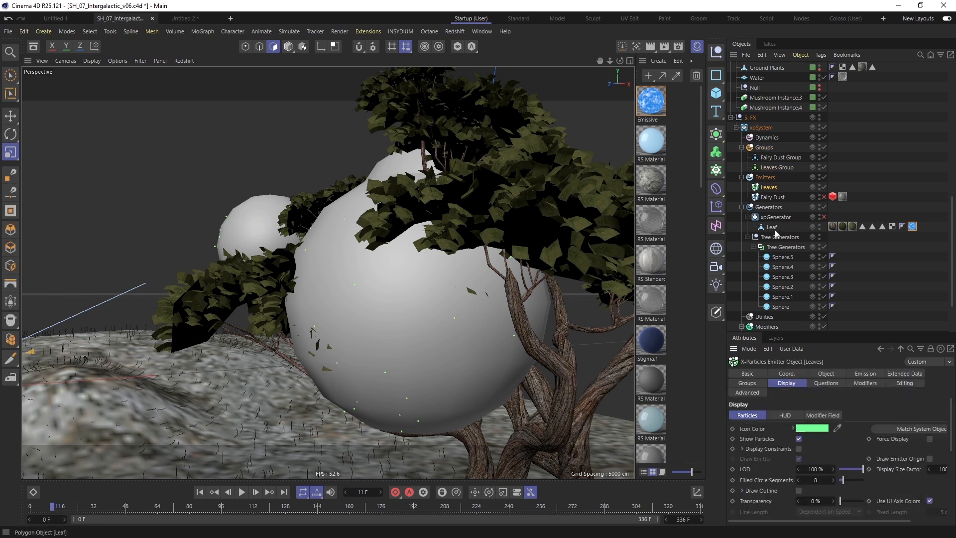
click(775, 217)
click(894, 396)
key(f)
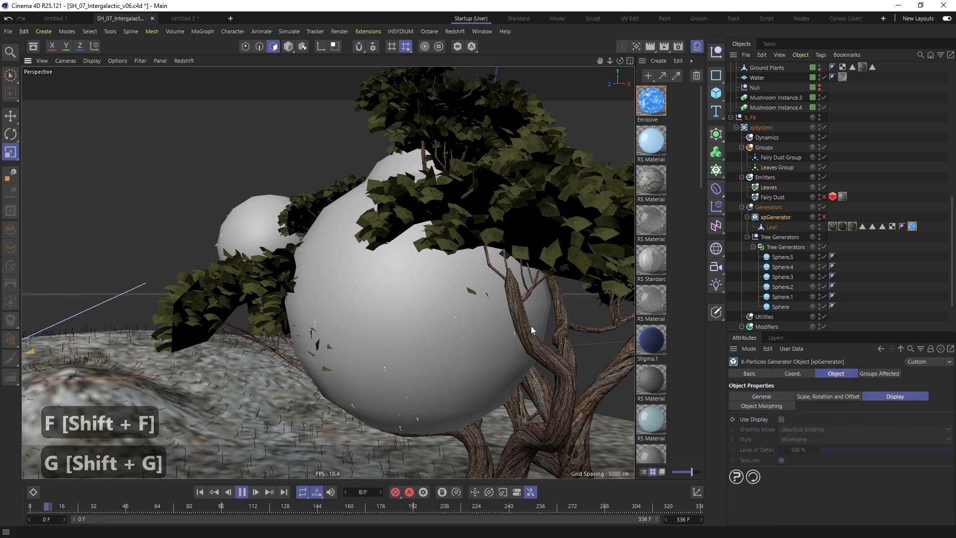
click(777, 167)
click(866, 442)
click(801, 292)
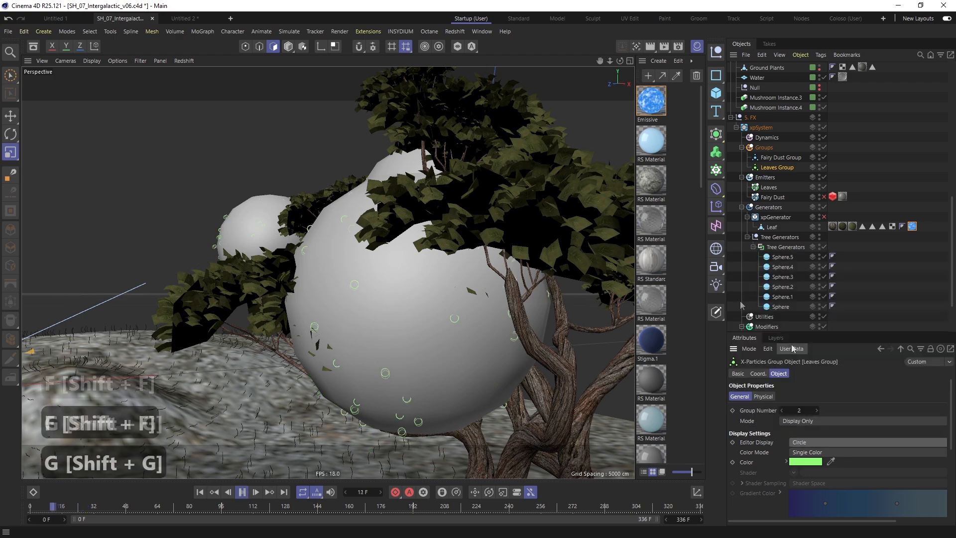
key(ctrl+z)
key(ctrl+z)
key(shift+f)
key(shift+g)
key(shift+g)
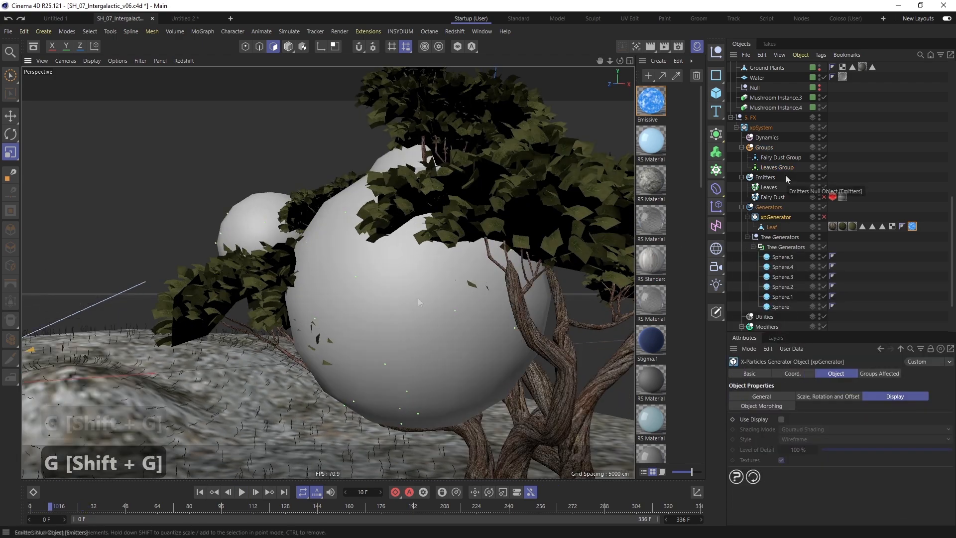
Set the Leaves Group's editor display to Circle and replay the simulation.
click(818, 442)
click(801, 291)
key(shift+f)
key(shift+g)
key(shift+g)
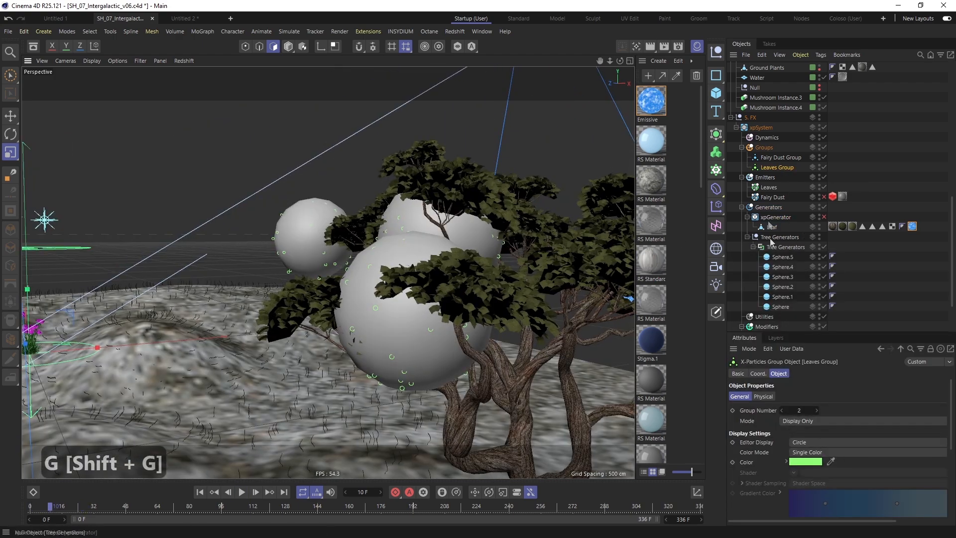
Set the Leaves emitter's particle radius to 4 cm and replay the simulation.
click(768, 187)
click(864, 374)
key(4)
key(shift+f)
key(shift+g)
key(shift+g)
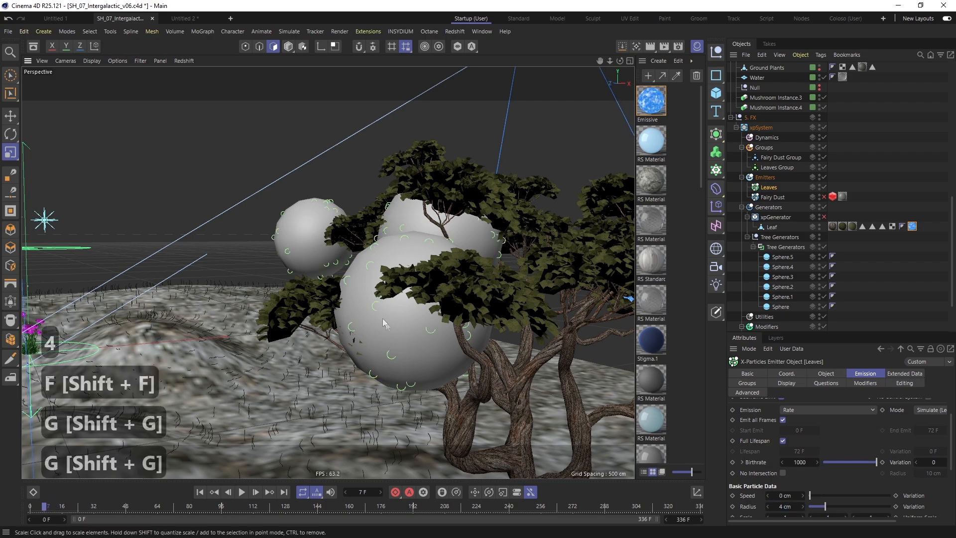
Set the Leaves emitter's particle radius to 8 cm.
click(533, 336)
alt+drag(540, 344, 348, 345)
key(e)
click(765, 373)
text(1)
click(767, 187)
scroll(821, 459, down, 3)
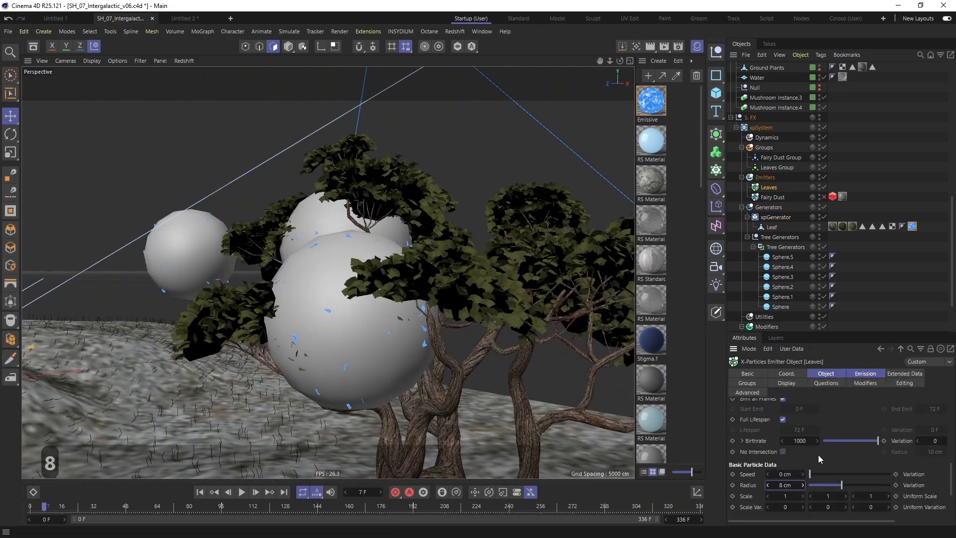
Set the Leaves emitter's birthrate to 200 and play the falling leaves, including through the scene camera.
alt+drag(400, 361, 416, 326)
click(865, 374)
scroll(830, 448, up, 3)
double_click(806, 488)
text(200)
key(shift+f)
key(shift+g)
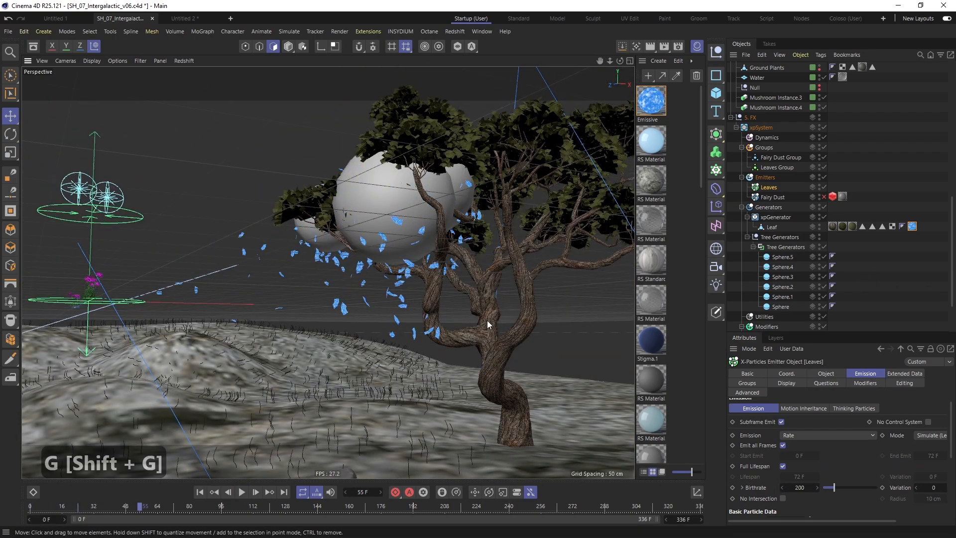
key(shift+g)
key(F1)
key(shift+g)
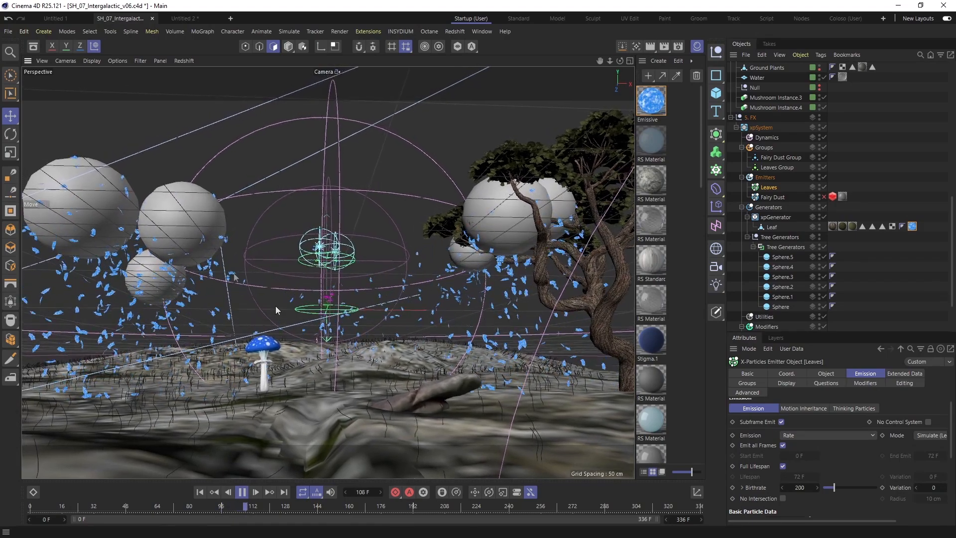
key(shift+g)
Set the xpWind modifier's wind strength to 200 cm and replay the simulation.
scroll(881, 278, down, 2)
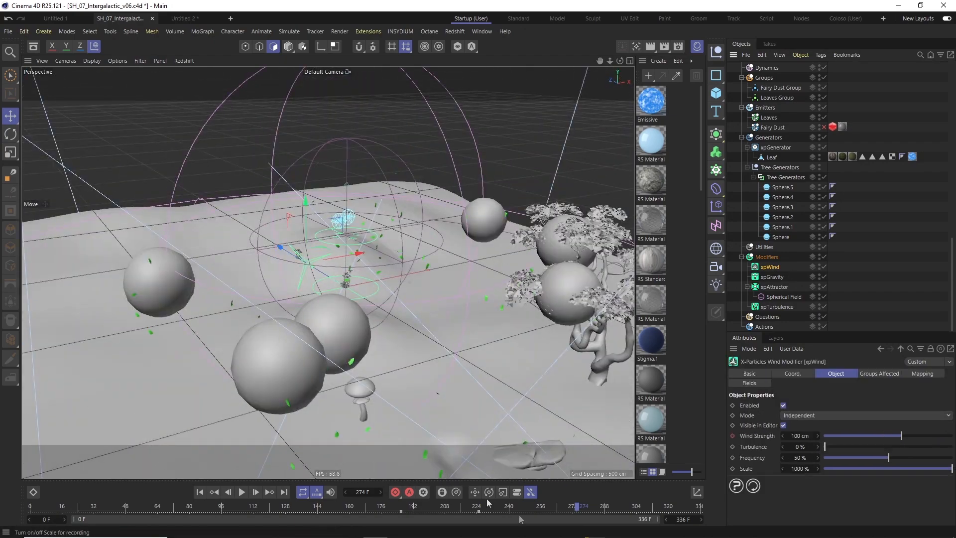
text(200)
key(Return)
alt+drag(486, 368, 418, 271)
key(F8)
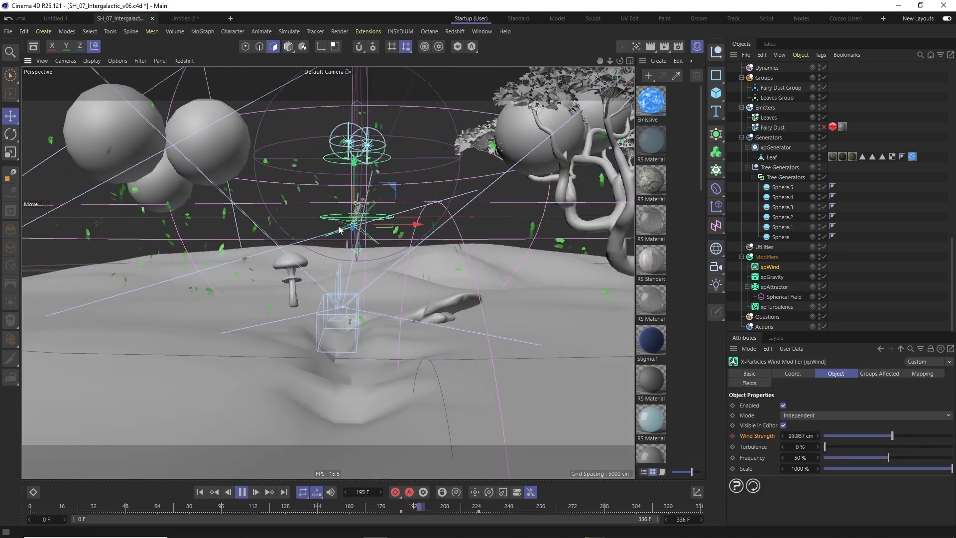
Animate the xpAttractor's Force from 30 to 0 and replay the leaf simulation.
click(774, 287)
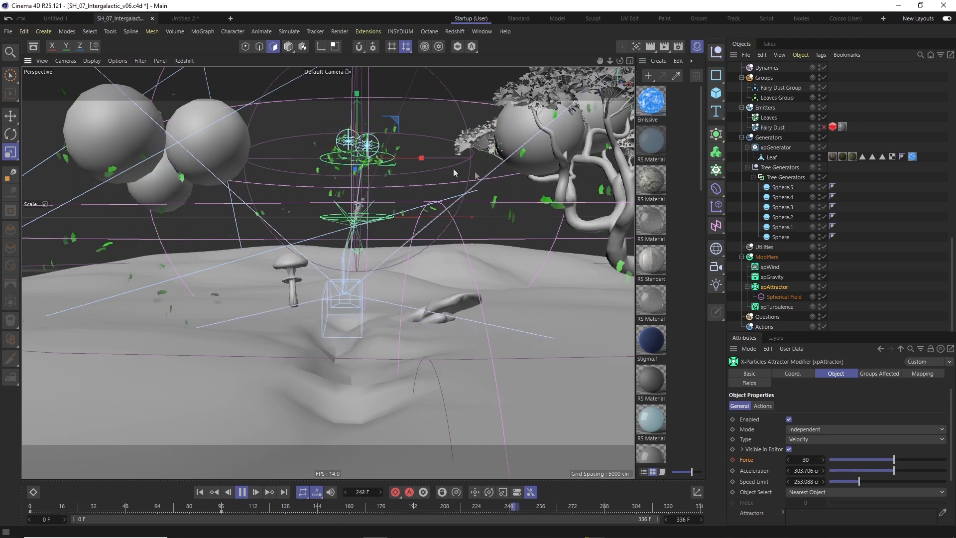
key(F8)
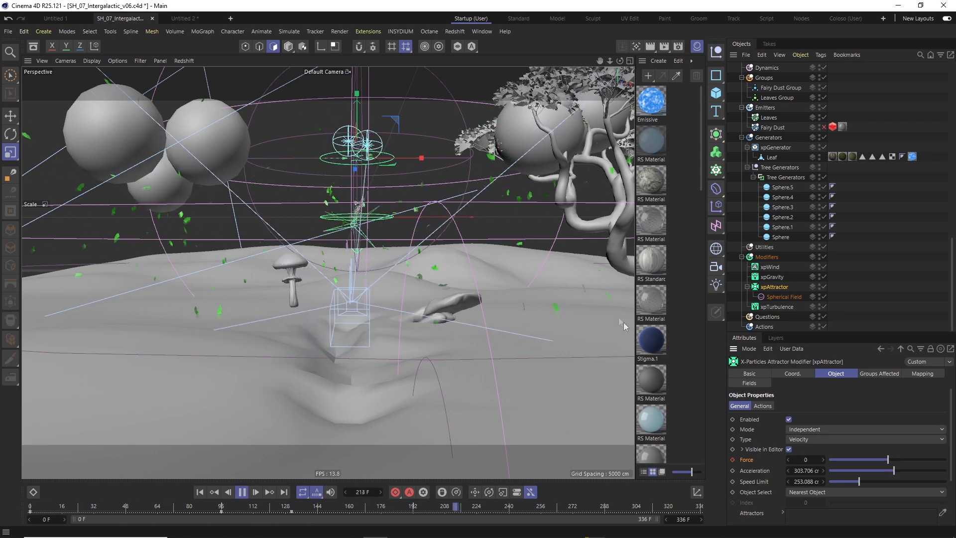
Stop the playback, check the gravity, wind and turbulence modifiers, and re-enable the Fairy Dust emitter.
alt+drag(573, 262, 548, 244)
key(F8)
click(785, 277)
click(770, 268)
click(781, 306)
click(823, 127)
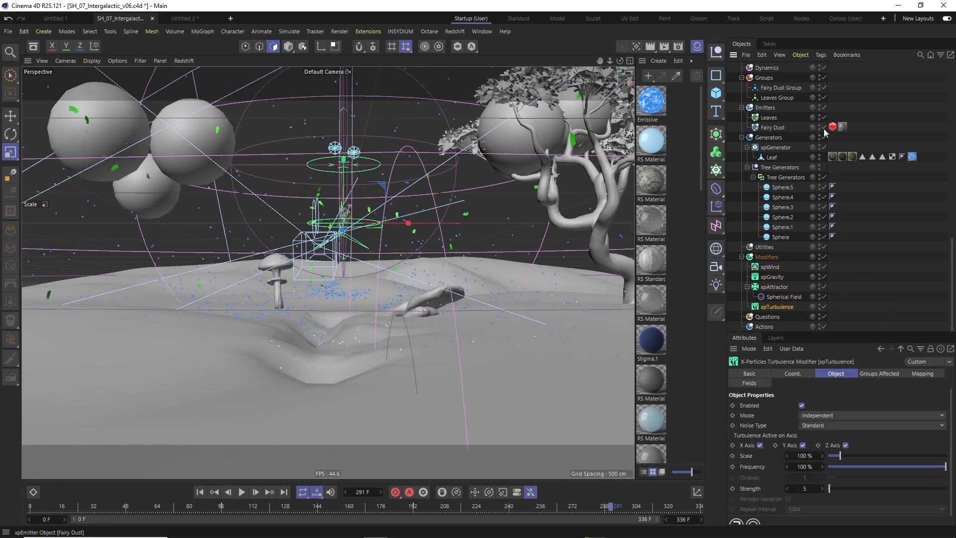
Select the Fairy Dust Group and play the simulation to check the dust and leaves together.
click(781, 87)
click(867, 436)
click(766, 348)
key(F8)
alt+drag(369, 338, 498, 279)
key(F8)
alt+drag(461, 305, 338, 283)
Duplicate the xpAttractor modifier and lower the copy toward the ground.
click(769, 286)
click(747, 286)
ctrl+drag(772, 296, 771, 303)
key(e)
drag(360, 110, 364, 245)
alt+drag(525, 290, 351, 299)
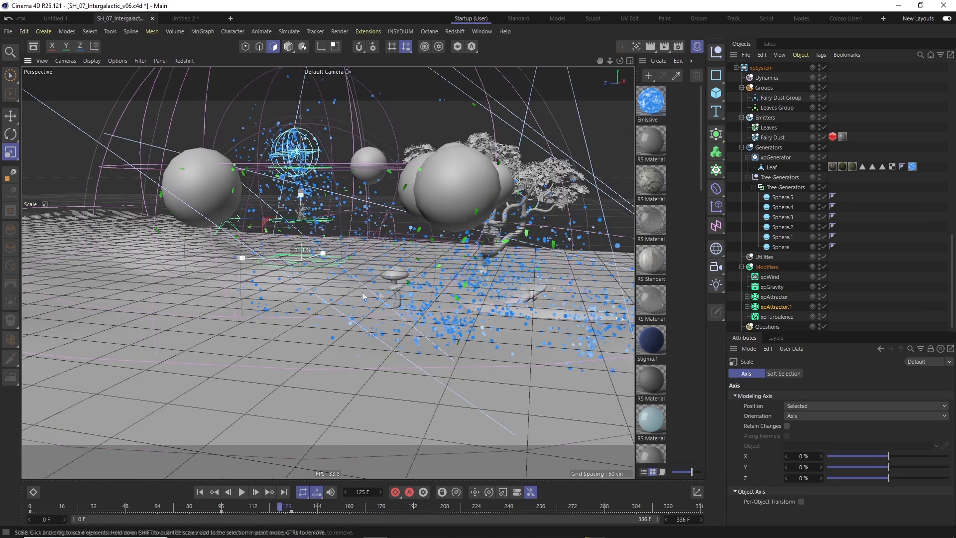
Name the attractors xpAttractor Leaves and xpAttractor Dust, limit the Dust one to the Fairy Dust Group, and replay the simulation.
double_click(772, 309)
key(BackSpace)
key(BackSpace)
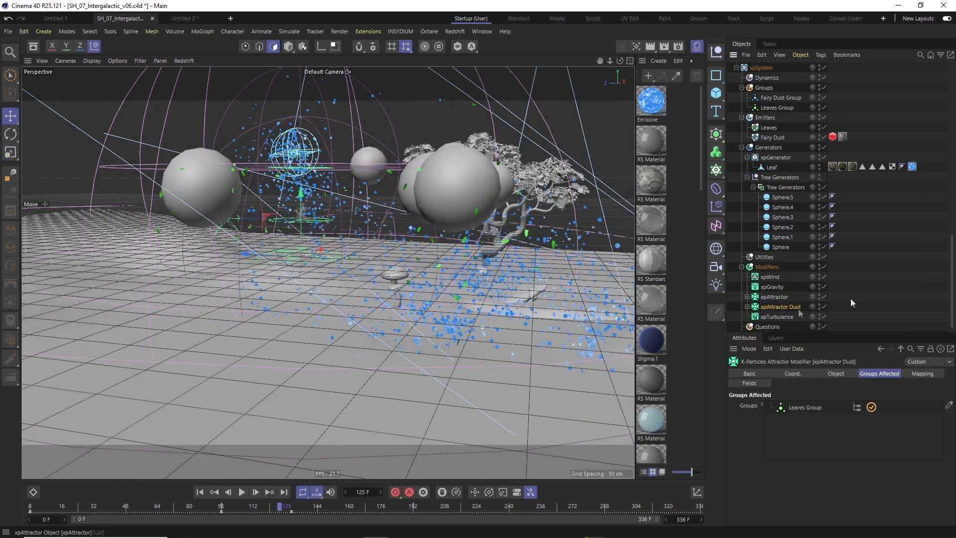
text(Leaves)
key(Return)
click(837, 373)
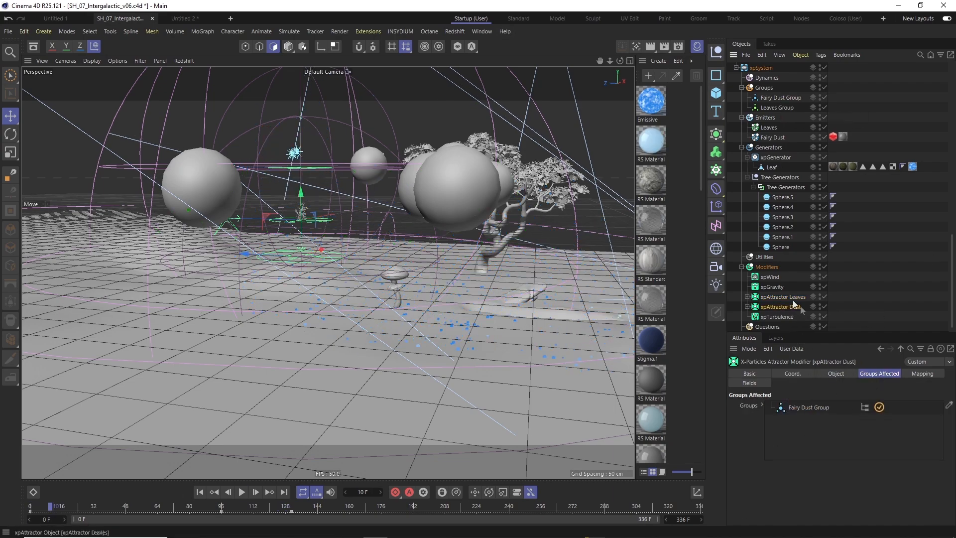
key(F8)
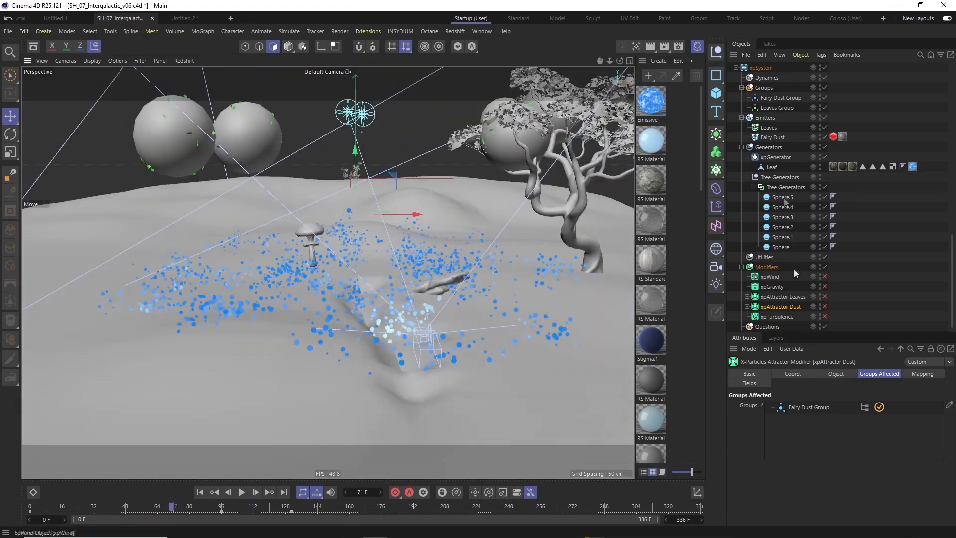
Display the Ground's textures and reorder its material tags to preview the Emissive map in the viewport.
scroll(796, 142, up, 4)
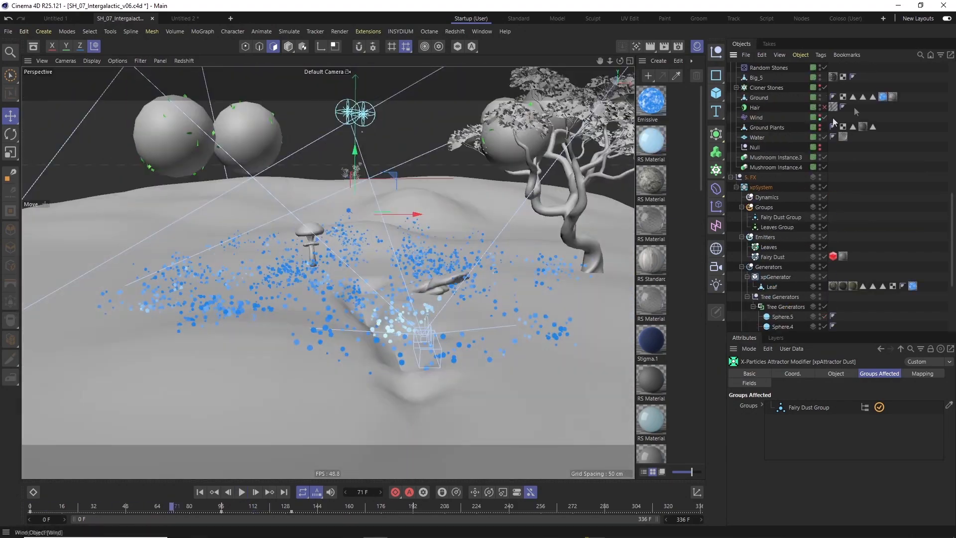
click(759, 98)
click(893, 97)
key(n)
key(q)
double_click(892, 97)
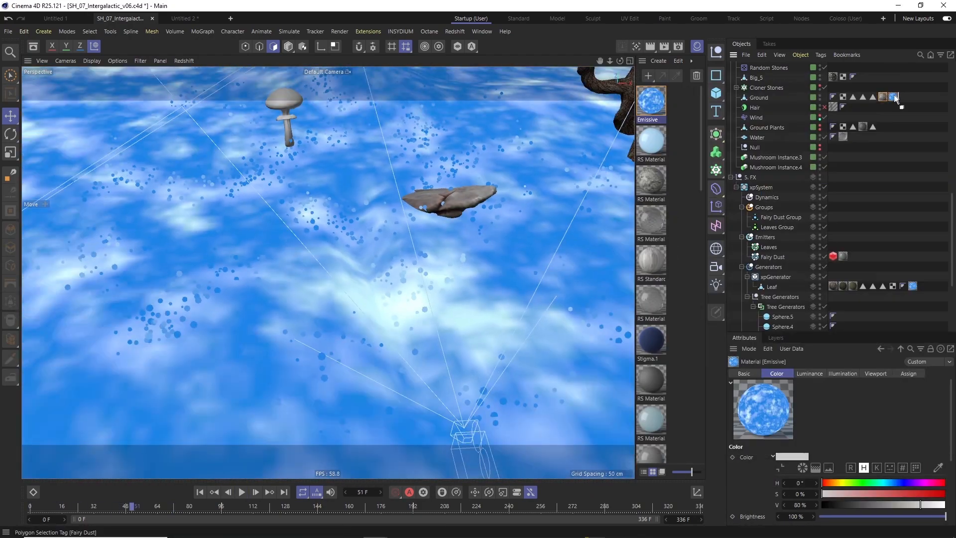
drag(895, 98, 897, 98)
scroll(461, 288, down, 5)
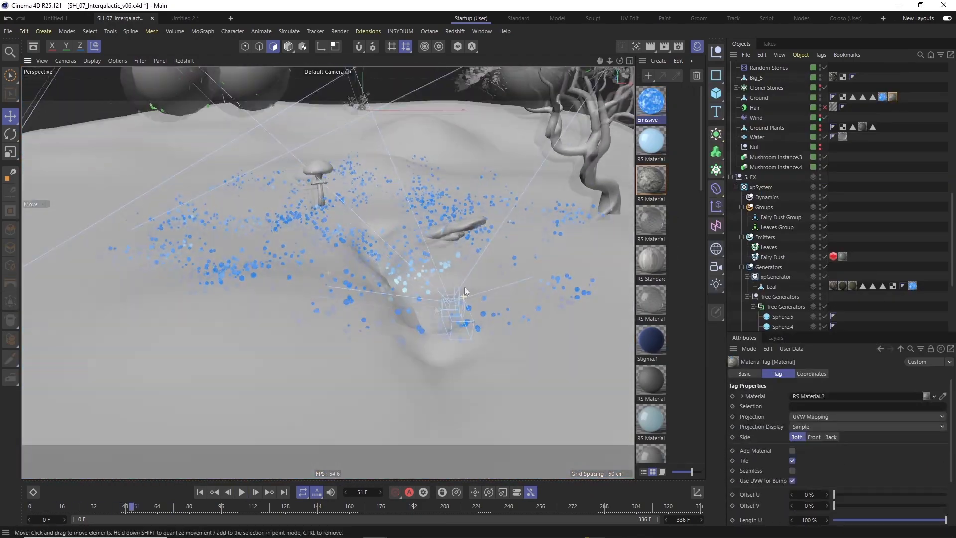
Replay the particle simulation from the start with all modifiers disabled.
alt+drag(462, 287, 425, 300)
key(shift+f)
key(F8)
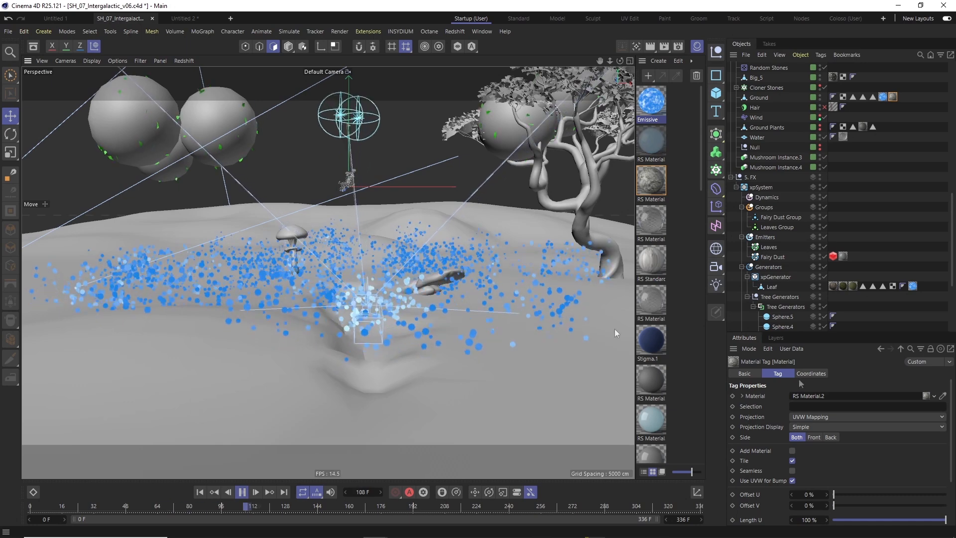
key(F8)
Set the Fairy Dust emitter's particle radius to 2 cm and replay with the xpTurbulence modifier enabled.
scroll(821, 397, down, 3)
scroll(811, 293, down, 5)
click(772, 128)
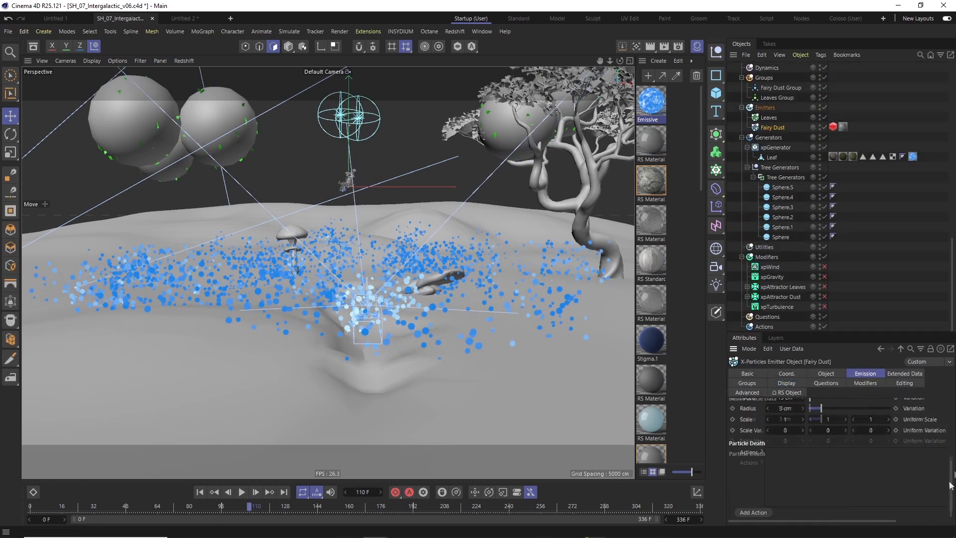
scroll(821, 423, up, 1)
key(shift+f)
key(F8)
click(824, 306)
key(shift+f)
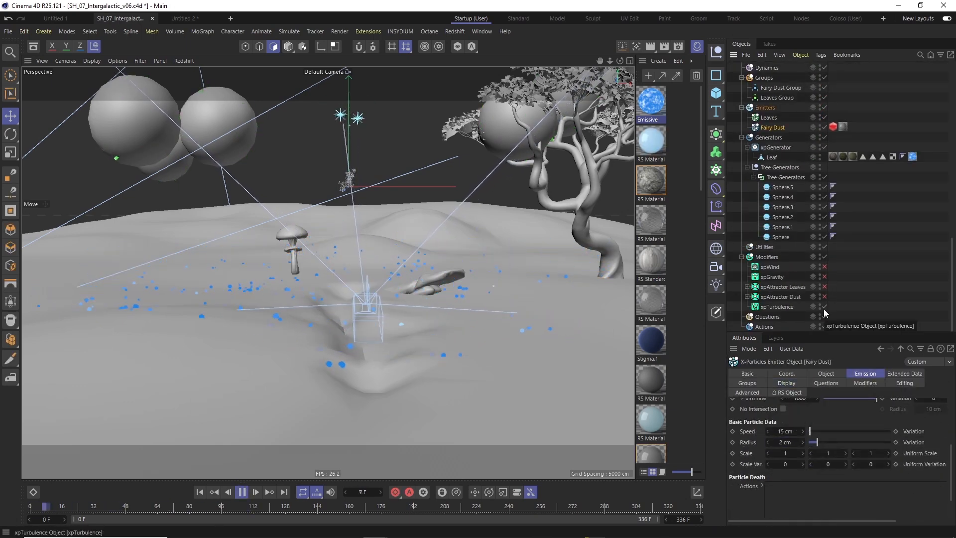
alt+drag(402, 295, 423, 322)
key(F8)
key(F8)
key(F8)
Rename the turbulence modifier xpTurbulence Leaves for the Leaves Group and duplicate it as xpTurbulence Fairy Dust.
click(787, 307)
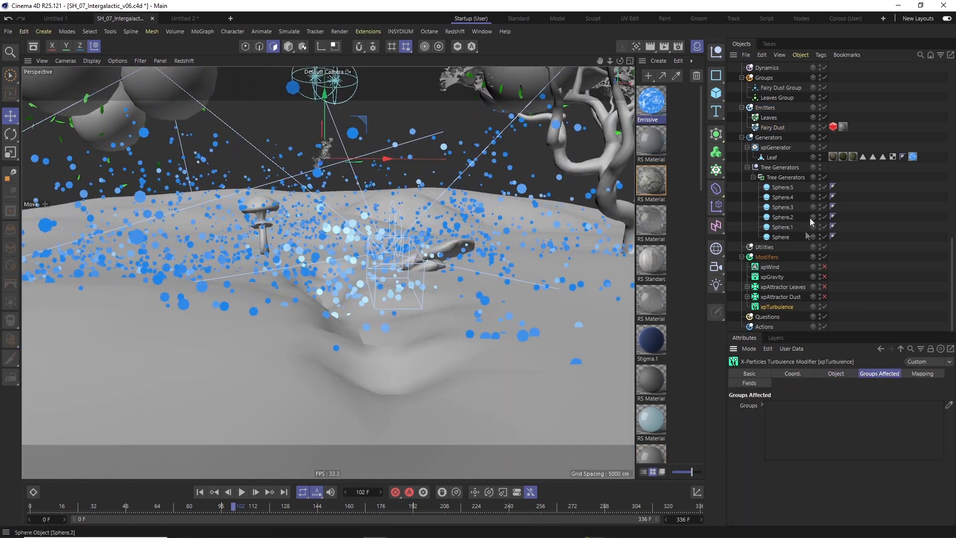
double_click(783, 306)
key(Right)
text(Leaves)
key(Return)
ctrl+drag(777, 306, 779, 312)
double_click(786, 316)
drag(796, 317, 870, 310)
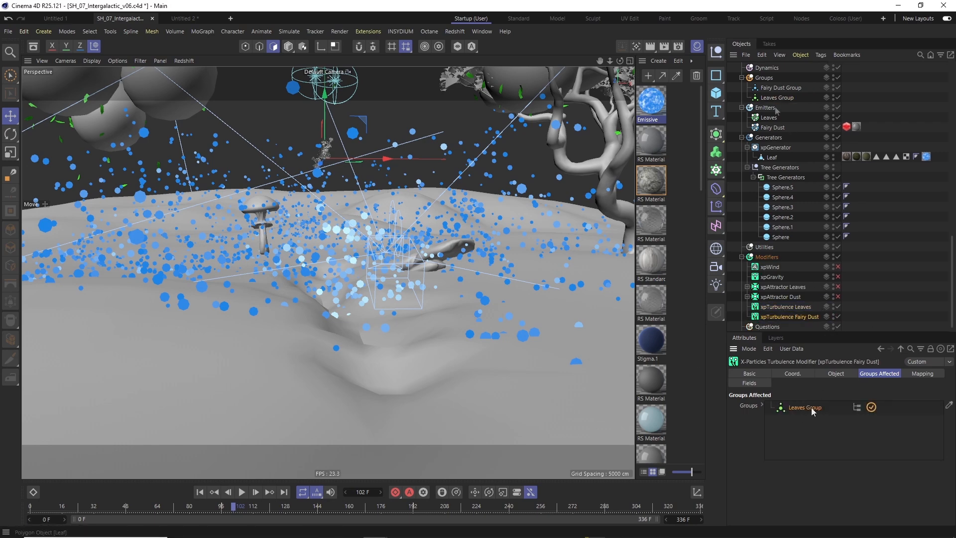
Set xpTurbulence Fairy Dust to Curl noise with Blend 40% and Add 10%, and replay the simulation.
click(825, 457)
key(shift+f)
key(F8)
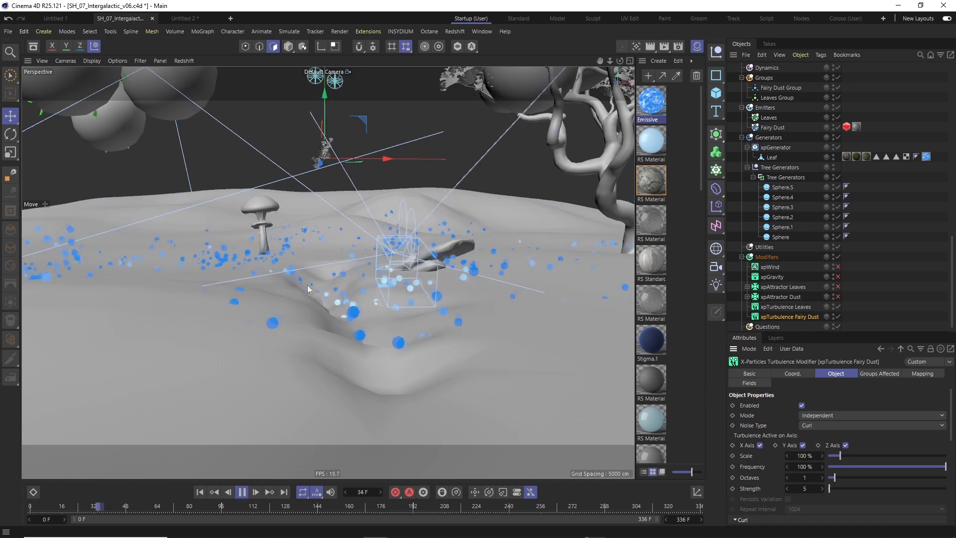
alt+drag(360, 301, 318, 265)
scroll(823, 491, down, 5)
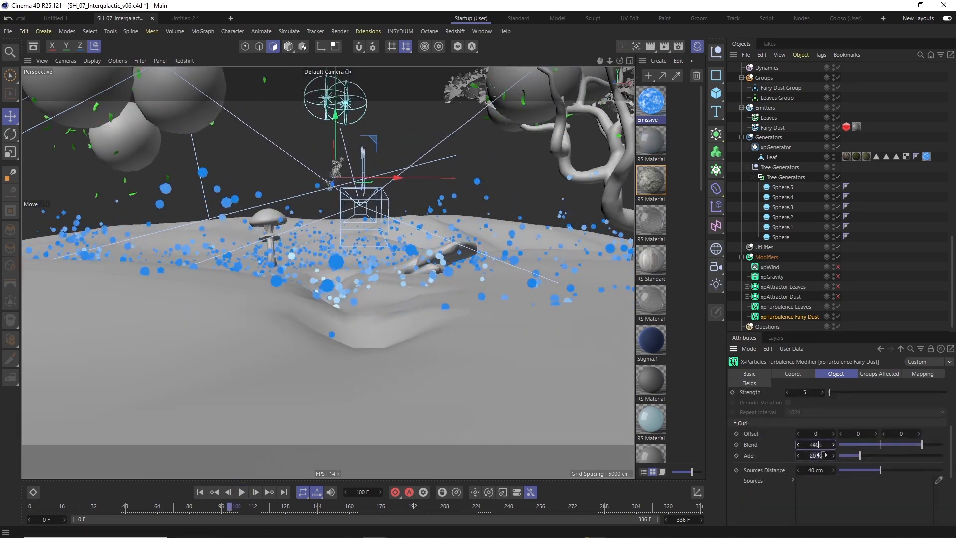
Set the Fairy Dust emitter's birthrate to 2000, speed to 10 cm and radius to 1.5 cm.
click(768, 118)
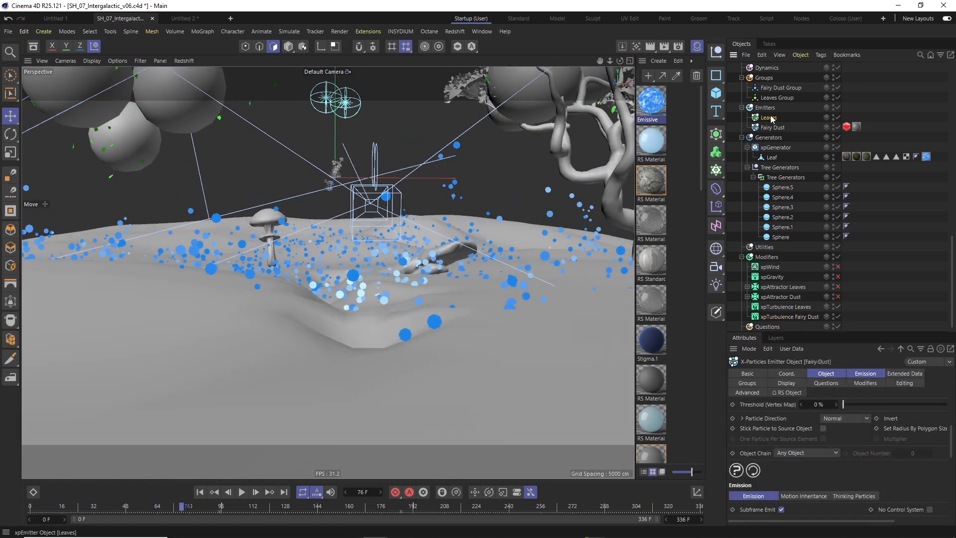
key(o)
alt+drag(413, 179, 405, 322)
scroll(405, 322, up, 3)
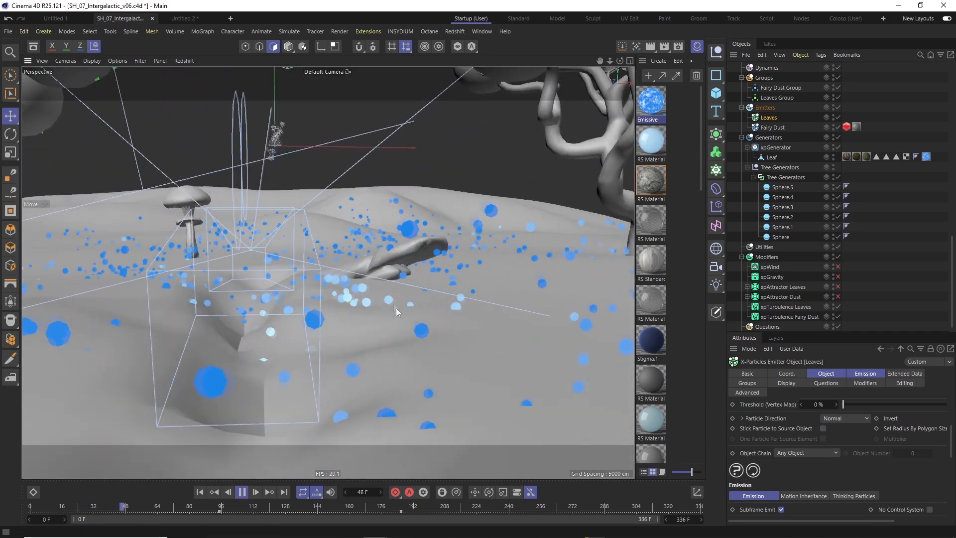
click(865, 374)
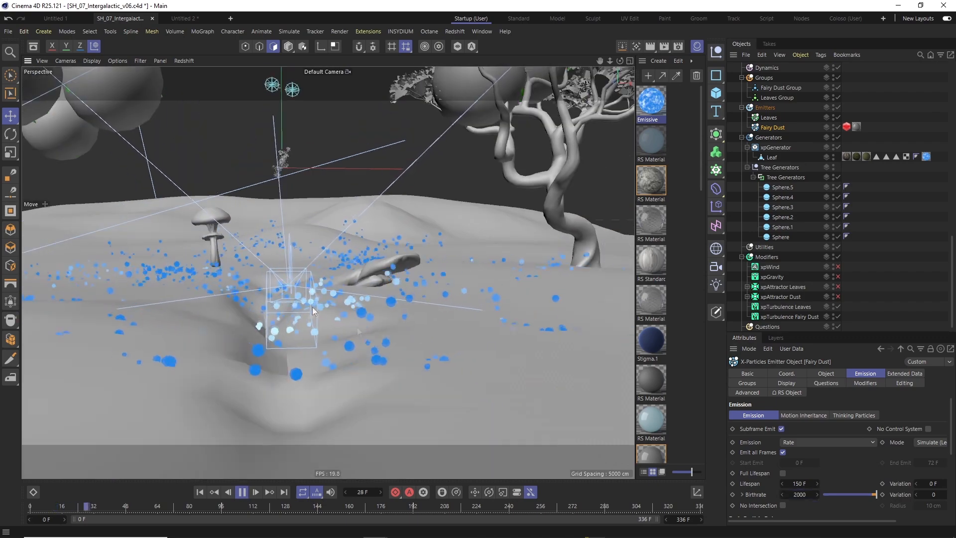
scroll(821, 473, down, 2)
drag(811, 520, 849, 525)
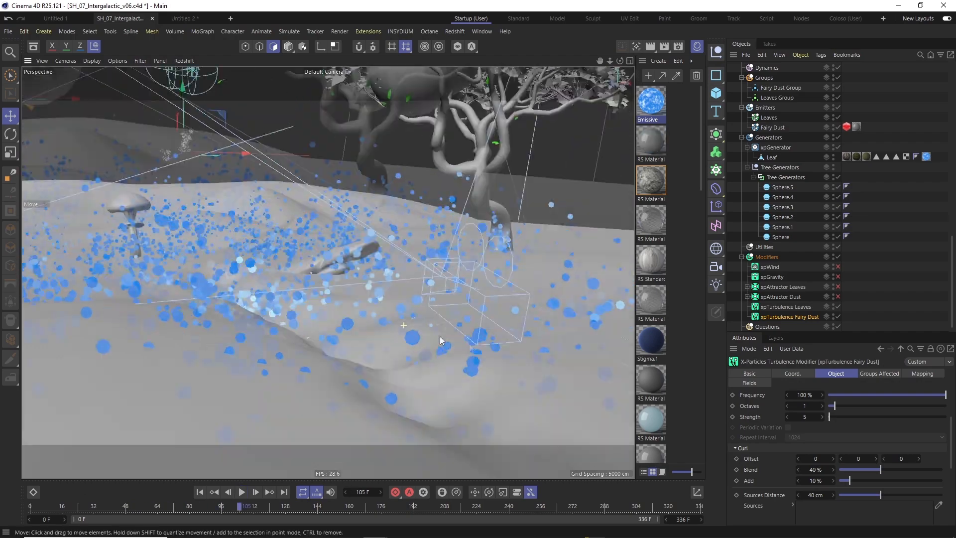
Set the Fairy Dust emitter's lifespan to 100 F with a 30 F variation and rewind the animation.
alt+drag(442, 337, 326, 297)
click(773, 128)
scroll(849, 393, up, 2)
double_click(813, 459)
key(shift+f)
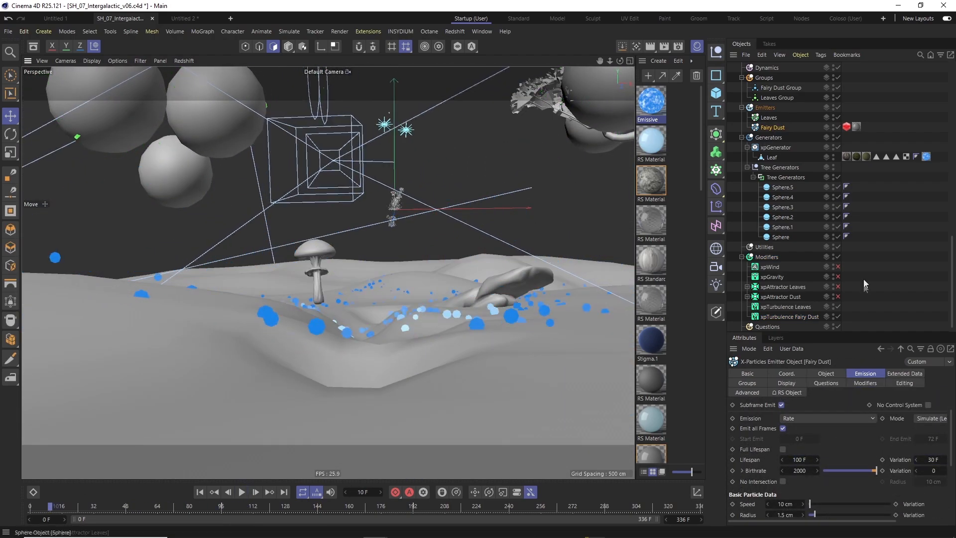
Enable the xpAttractor Dust modifier and play the simulation to check its pull on the dust.
click(838, 298)
click(792, 297)
key(F8)
alt+drag(432, 291, 456, 318)
alt+right_drag(456, 318, 329, 328)
alt+drag(338, 331, 318, 321)
key(F8)
Set the xpAttractor Dust force to 30 and replay the simulation.
click(835, 373)
drag(814, 459, 716, 450)
text(30)
key(Return)
key(shift+f)
key(F8)
alt+drag(332, 309, 396, 318)
Check the Spherical Field of xpAttractor Dust, enlarge the attractor and replay the simulation.
click(747, 297)
click(779, 307)
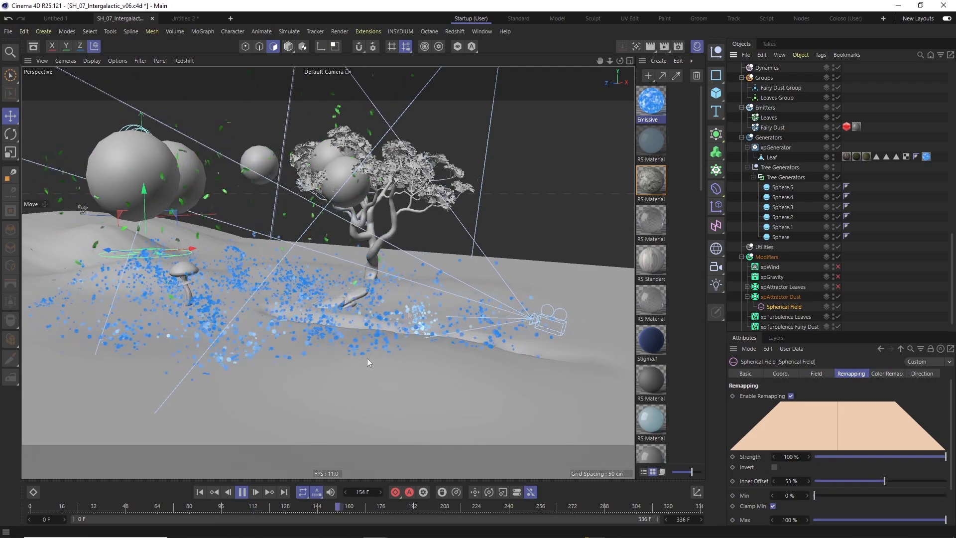
key(F8)
alt+drag(377, 286, 254, 300)
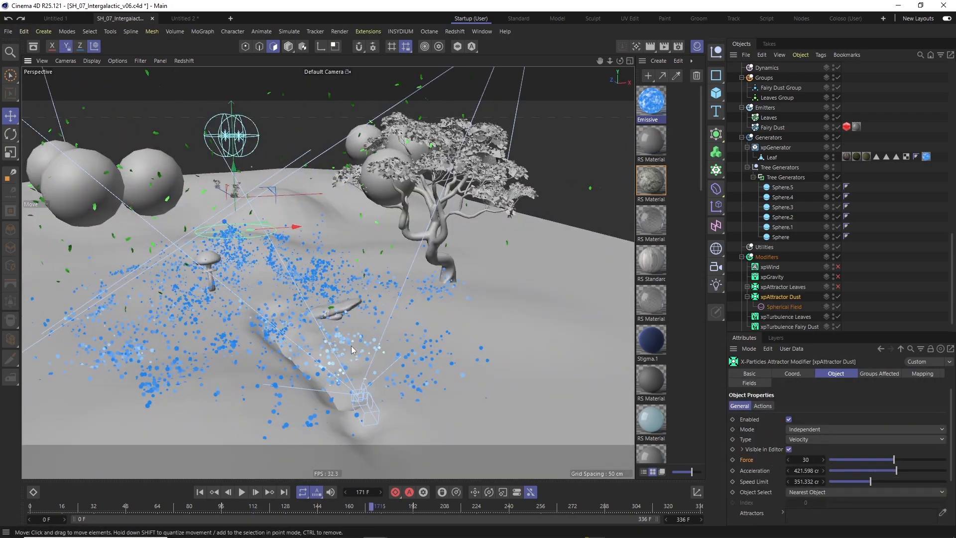
key(r)
key(F8)
alt+drag(279, 340, 347, 319)
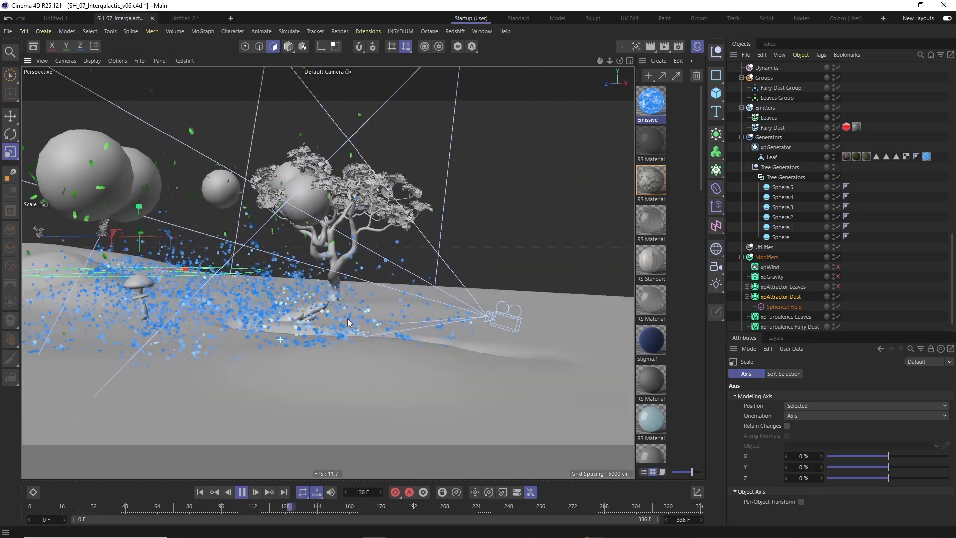
Show the field shapes in the viewport and set the Spherical Field's inner offset to about 50%.
click(140, 61)
click(172, 240)
alt+drag(259, 279, 333, 251)
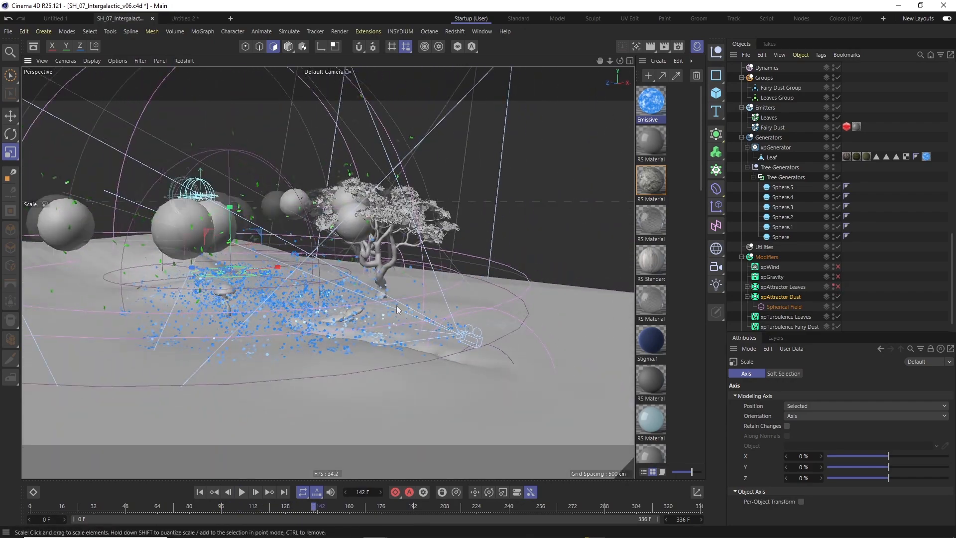
click(784, 306)
drag(896, 481, 876, 482)
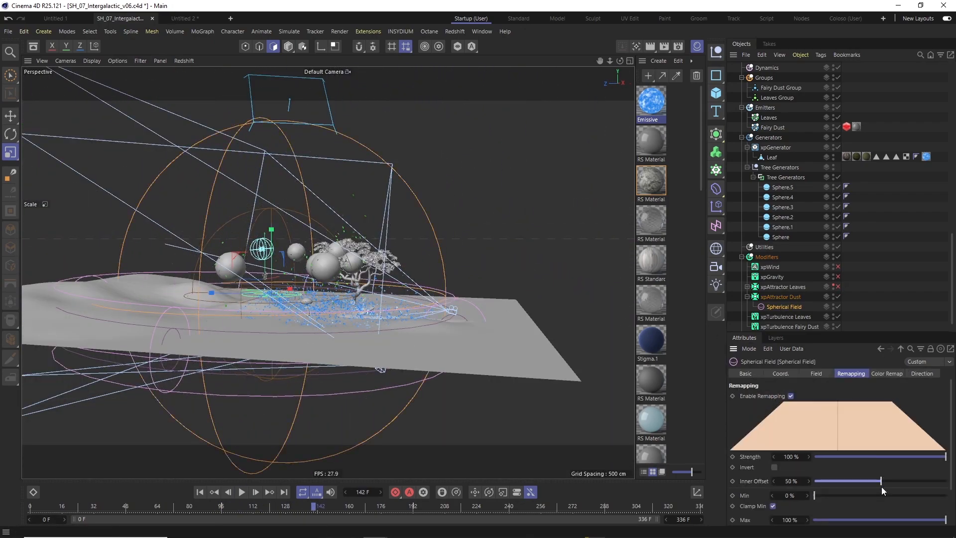
Set the xpAttractor Dust type to Force and replay the simulation.
alt+drag(398, 309, 478, 338)
click(797, 297)
click(821, 438)
click(816, 460)
click(816, 438)
click(811, 461)
key(shift+f)
key(F8)
alt+drag(465, 348, 394, 370)
key(F8)
Replay the simulation with the xpTurbulence Fairy Dust modifier disabled.
scroll(877, 303, down, 2)
click(838, 307)
key(F8)
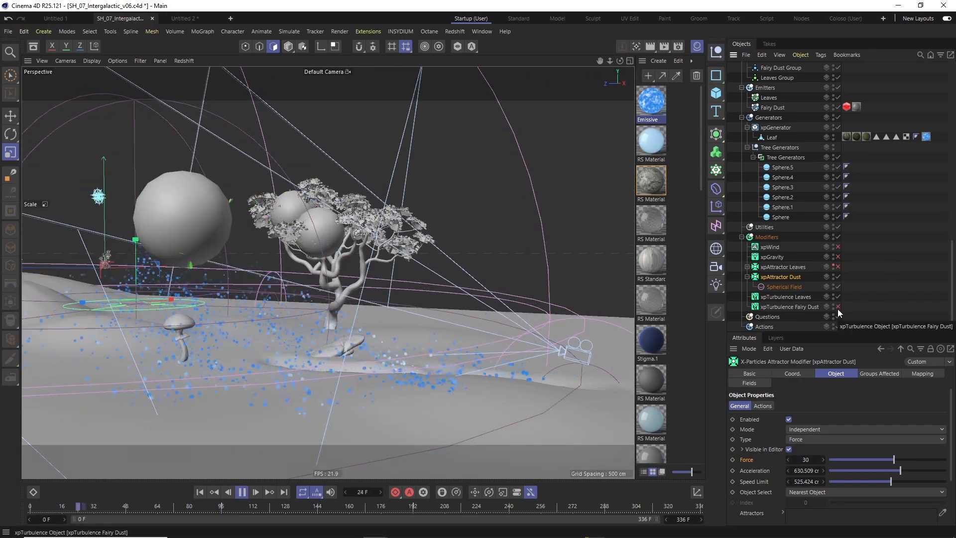
key(F8)
Place xpTurbulence Fairy Dust above xpAttractor Dust in the modifier order and set the attractor's force to 100.
drag(797, 307, 837, 283)
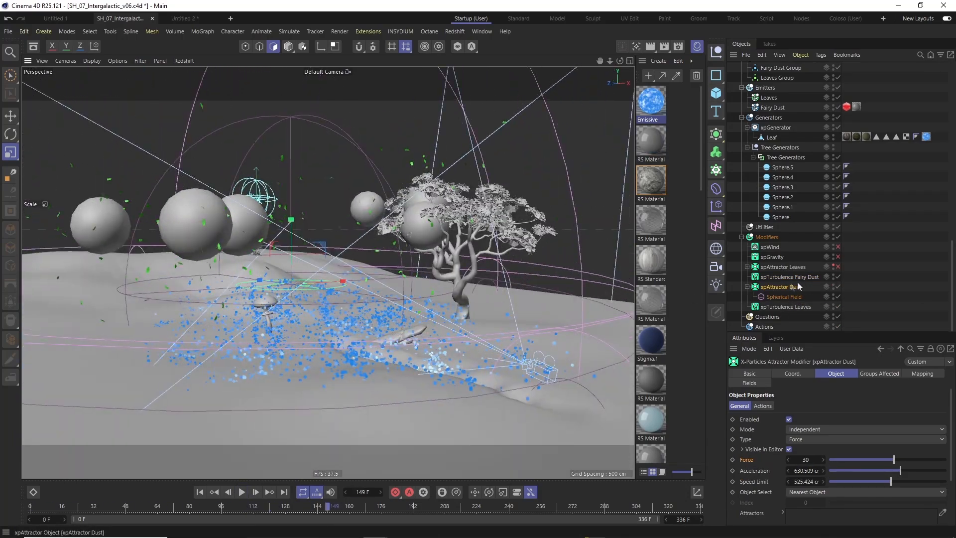
click(789, 277)
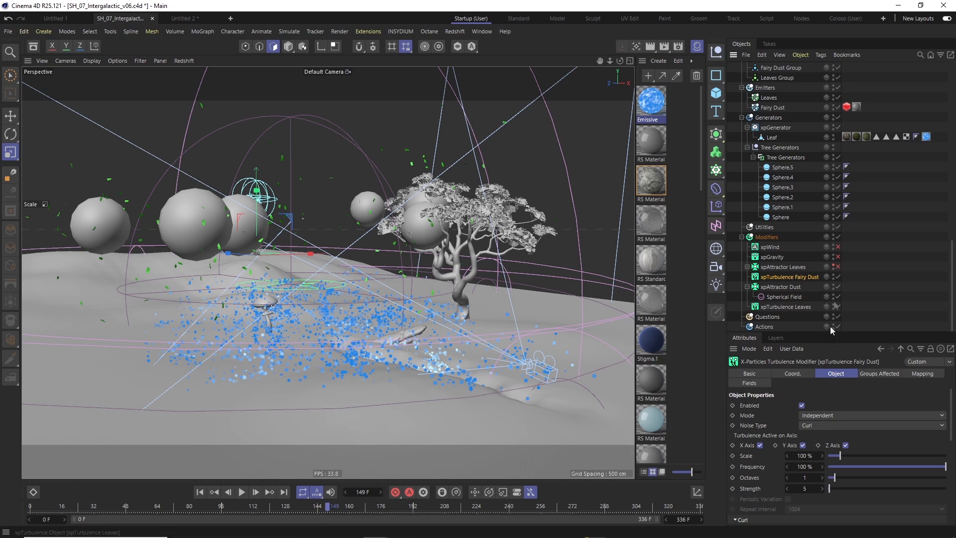
click(747, 290)
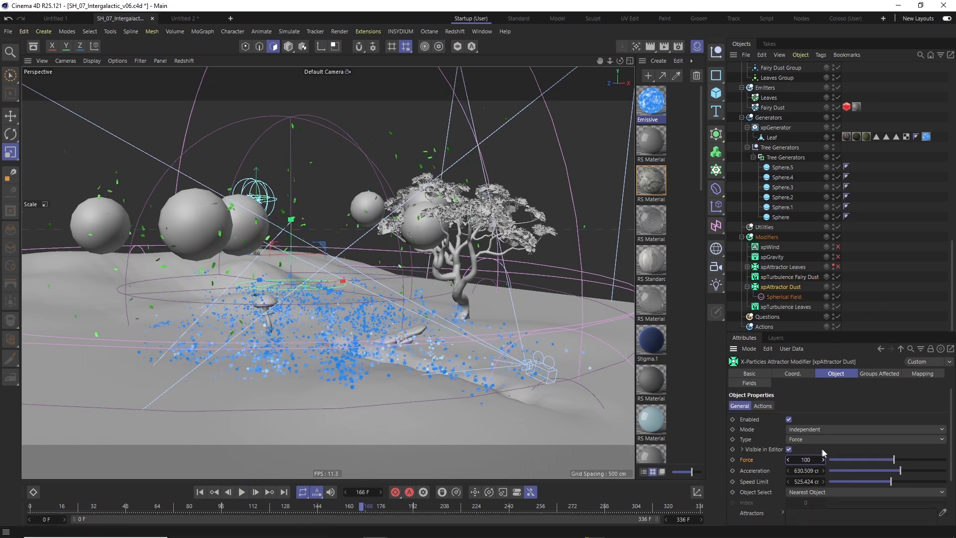
key(space)
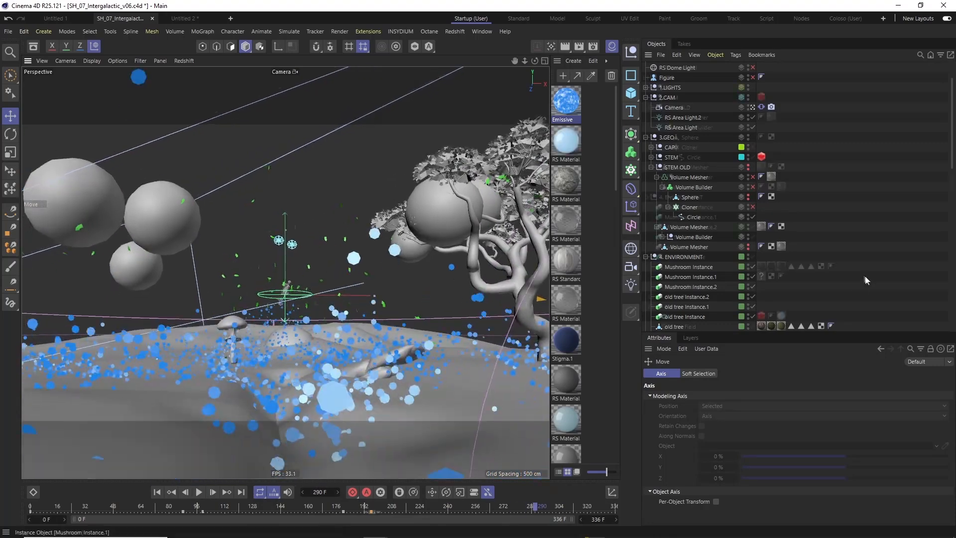
Review the modifier stack, including xpWind.1, and replay the simulation through the scene camera.
key(F8)
scroll(705, 246, down, 10)
drag(693, 250, 693, 249)
drag(700, 306, 700, 245)
click(384, 278)
key(F8)
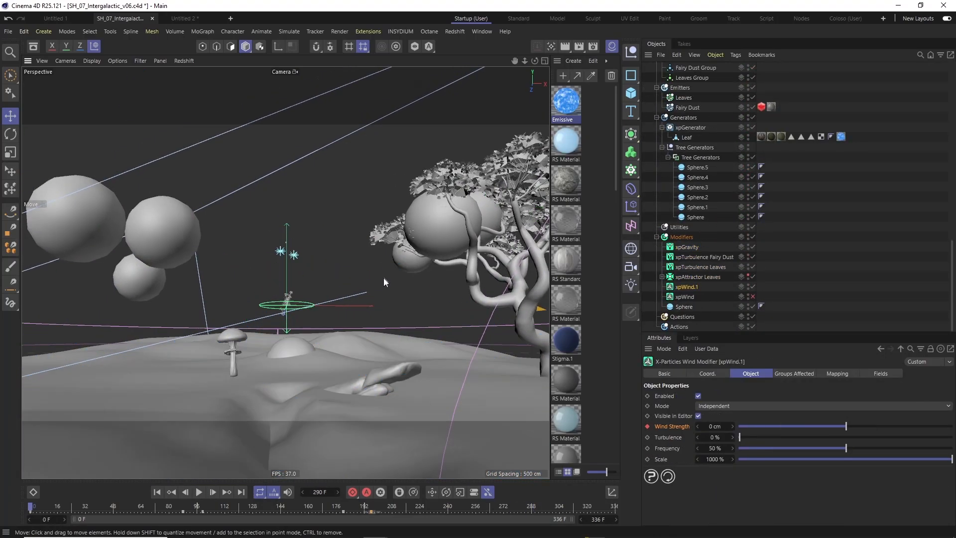
Set the xpTurbulence Fairy Dust curl Blend to 0% and Add to 5%, and play the simulation through the camera.
click(704, 257)
scroll(755, 444, down, 3)
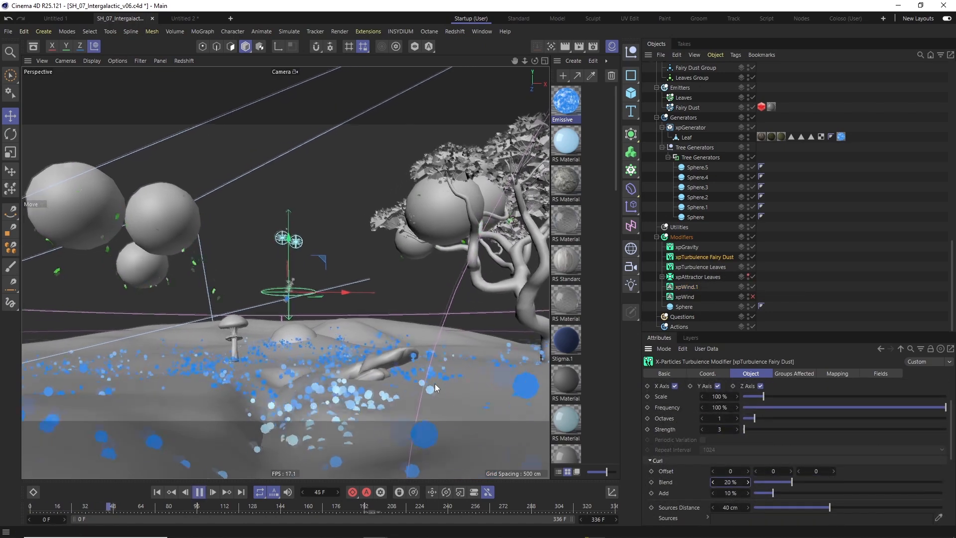
text(0)
key(Tab)
text(0)
key(Return)
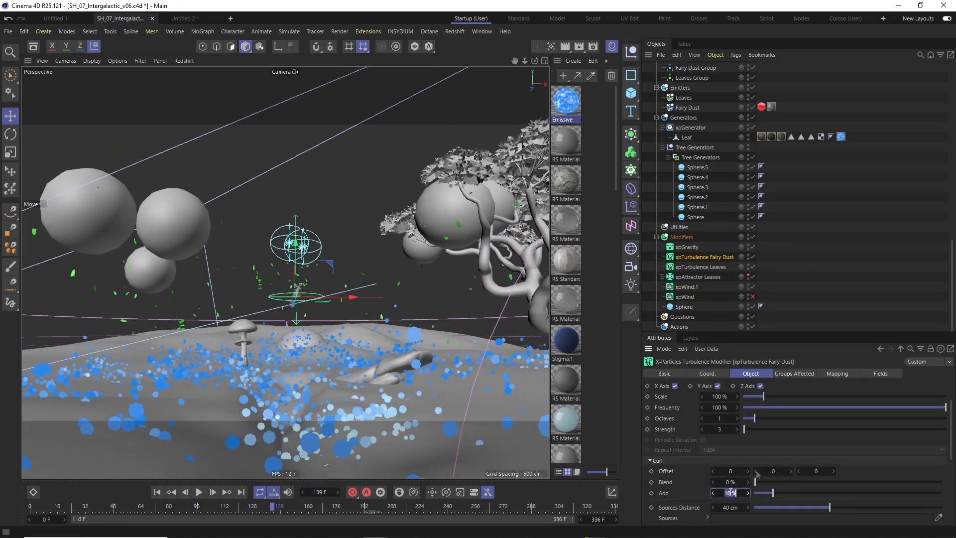
text(5)
key(Return)
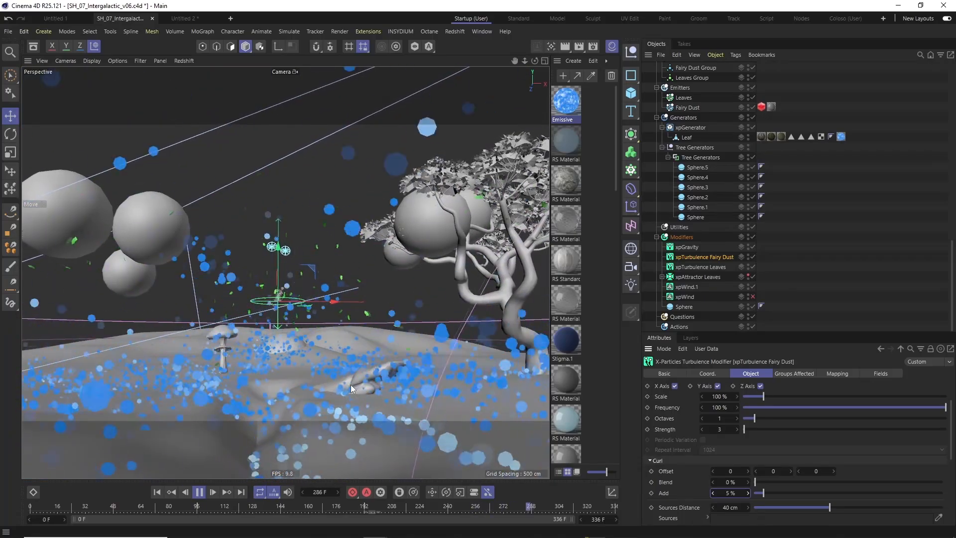
key(F8)
scroll(697, 164, up, 3)
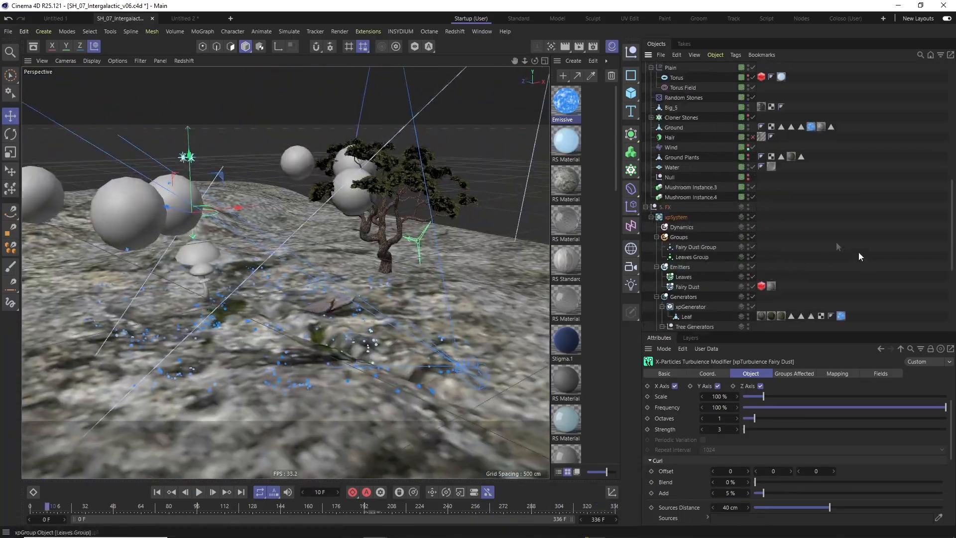
Record a keyframe for the xpWind.1 modifier at frame 140, activate the Rotate tool and play the simulation through the scene camera.
click(687, 167)
click(418, 239)
drag(47, 506, 273, 512)
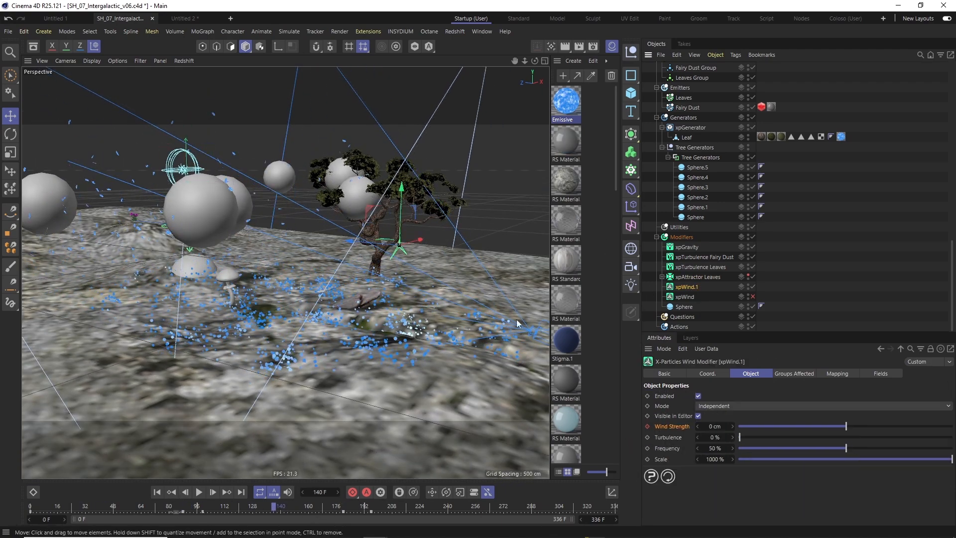
click(353, 494)
key(g)
key(g)
key(r)
alt+drag(429, 284, 387, 255)
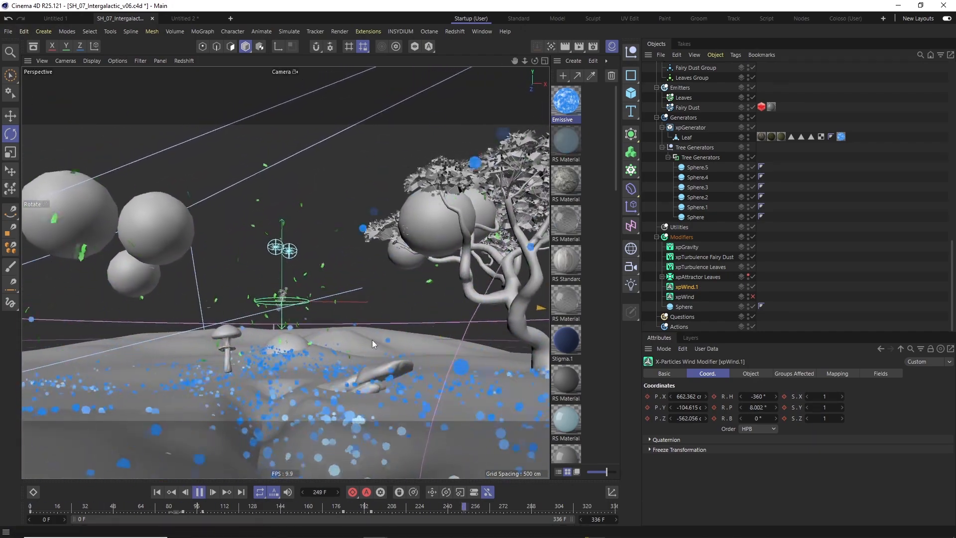
key(F8)
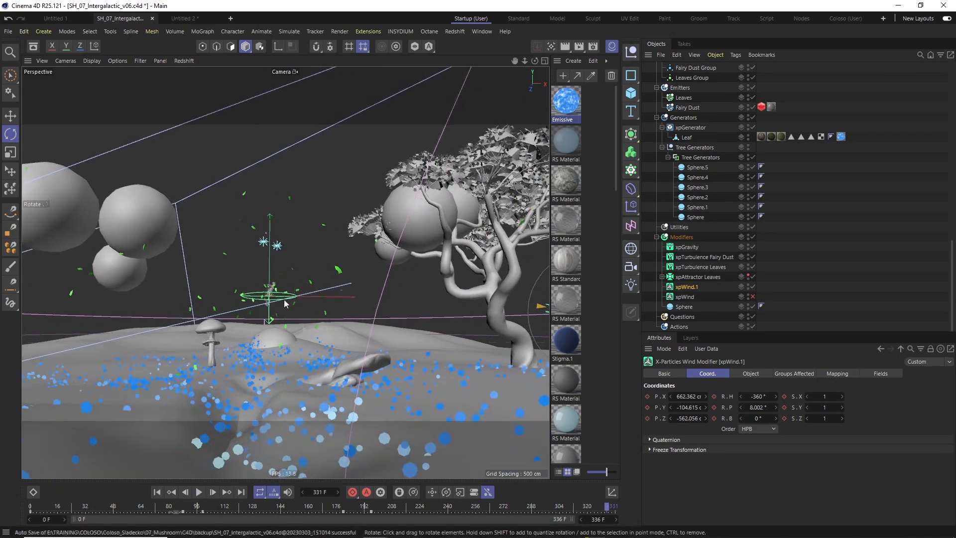
Disable the xpAttractor Leaves modifier at frame 136 and replay the simulation from the start.
click(698, 276)
click(750, 373)
drag(240, 510, 266, 509)
click(664, 373)
click(705, 449)
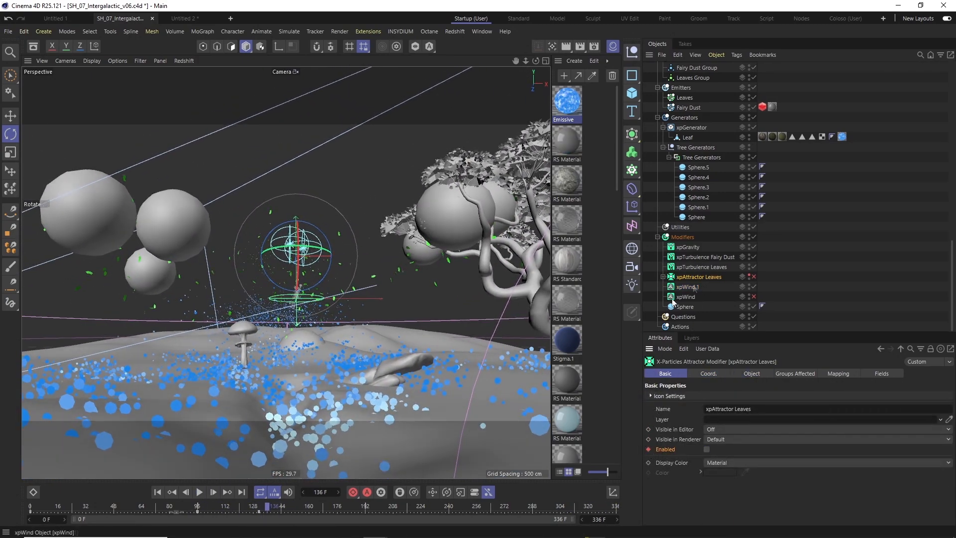
key(shift+f)
key(F8)
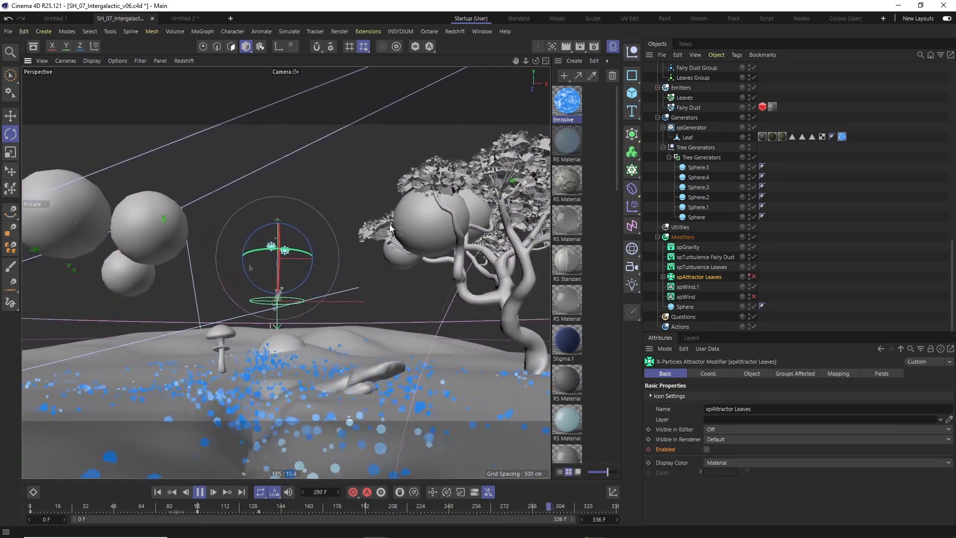
key(F8)
Keyframe the Fairy Dust emitter's Birthrate from 1500 down to 0 at about frame 193, and play the simulation.
scroll(751, 296, up, 5)
click(688, 227)
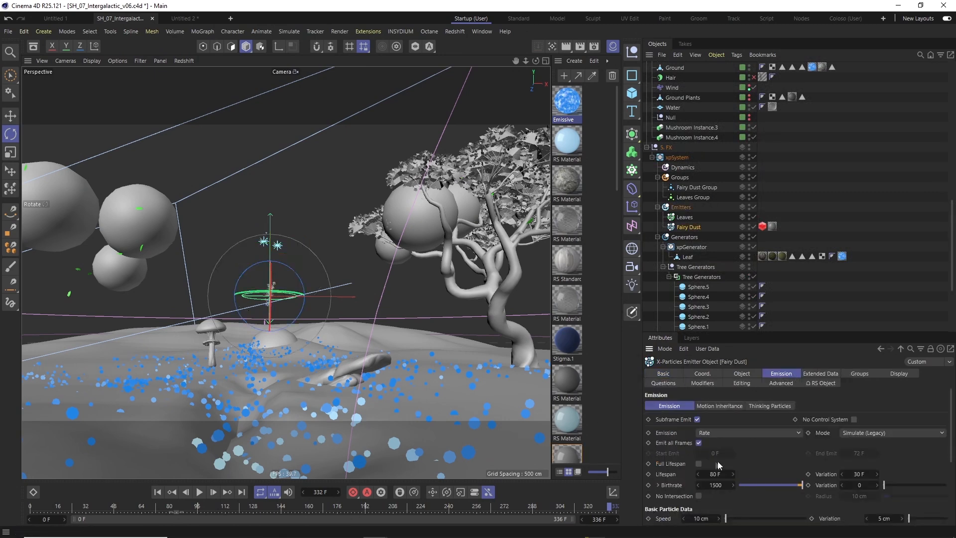
click(302, 507)
key(ctrl+g)
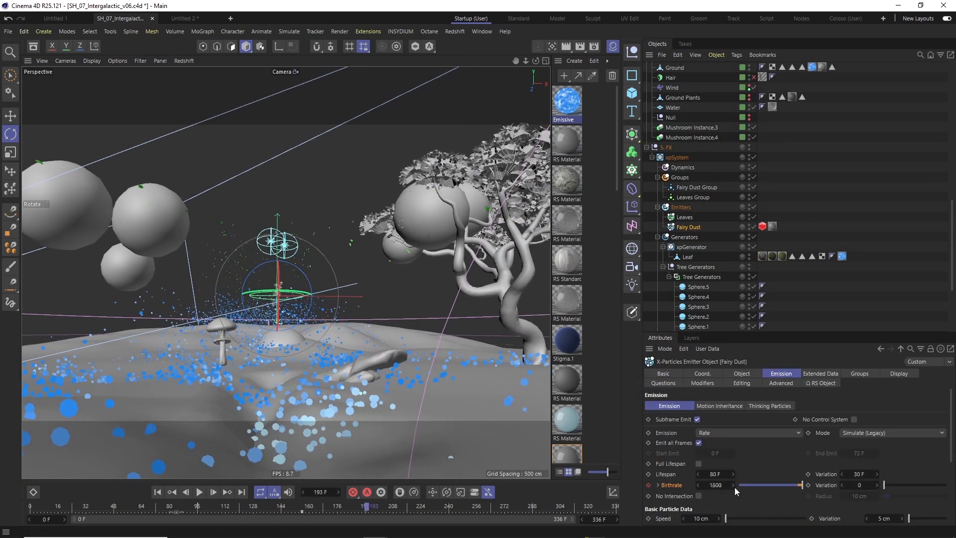
key(F8)
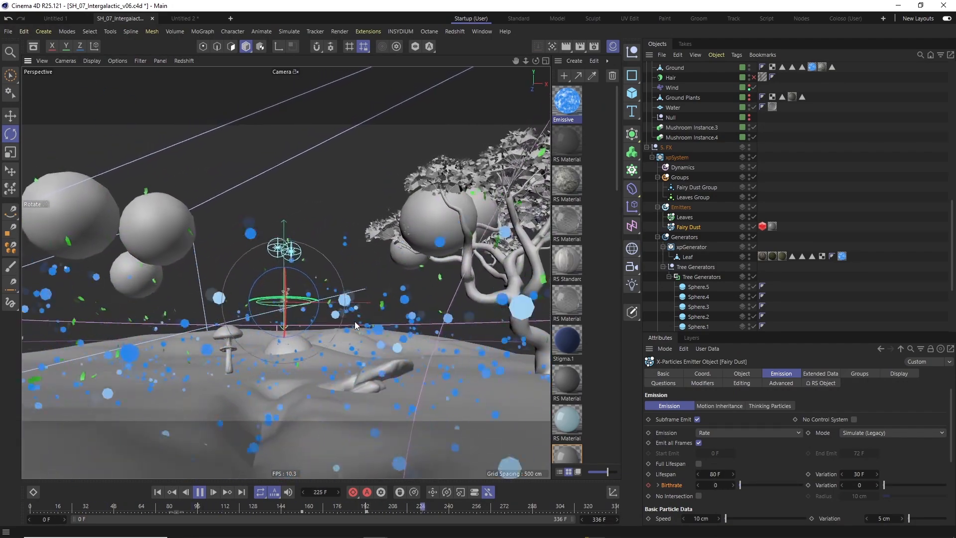
key(F8)
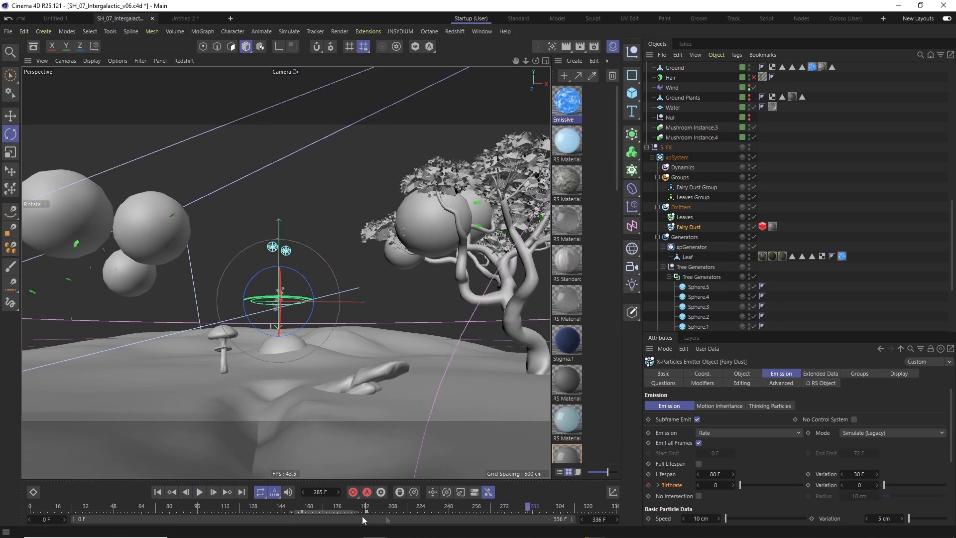
Shift the Fairy Dust emitter's two Birthrate keyframes later so the first falls on frame 178, and set its value to 1200.
drag(303, 512, 406, 514)
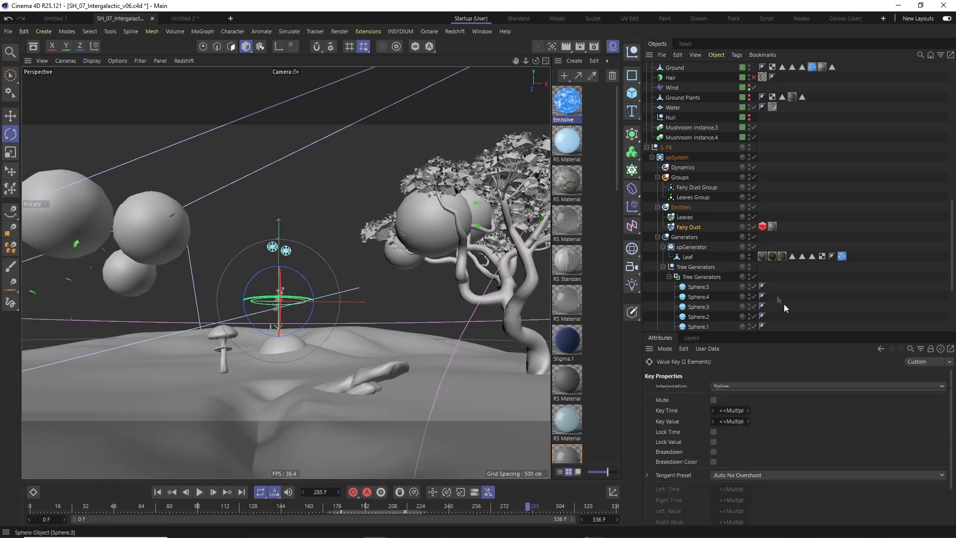
click(697, 217)
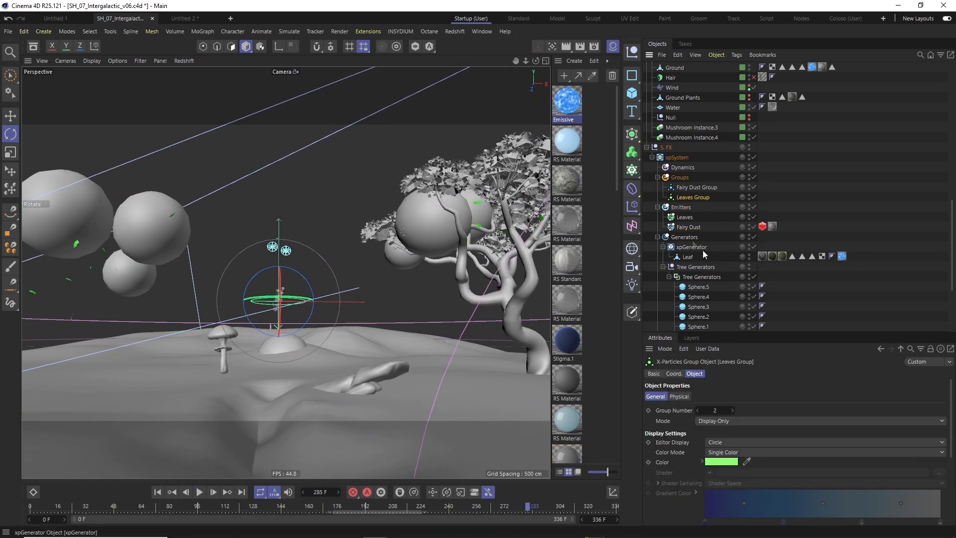
key(ctrl+f)
click(341, 510)
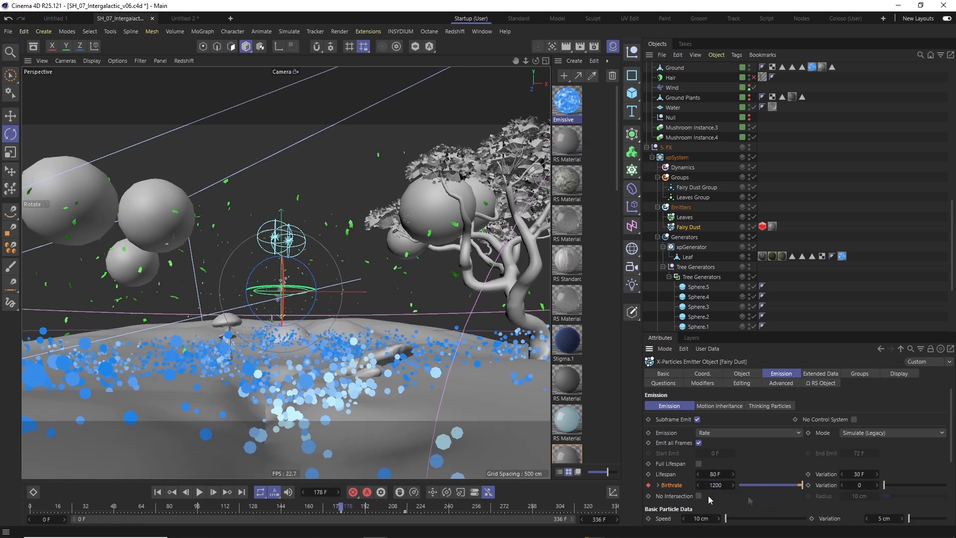
key(ctrl+g)
Save the scene incrementally as SH_07_Intergalactic_v07.c4d and make the objects of all layers visible in the viewport.
click(8, 31)
click(67, 156)
click(691, 337)
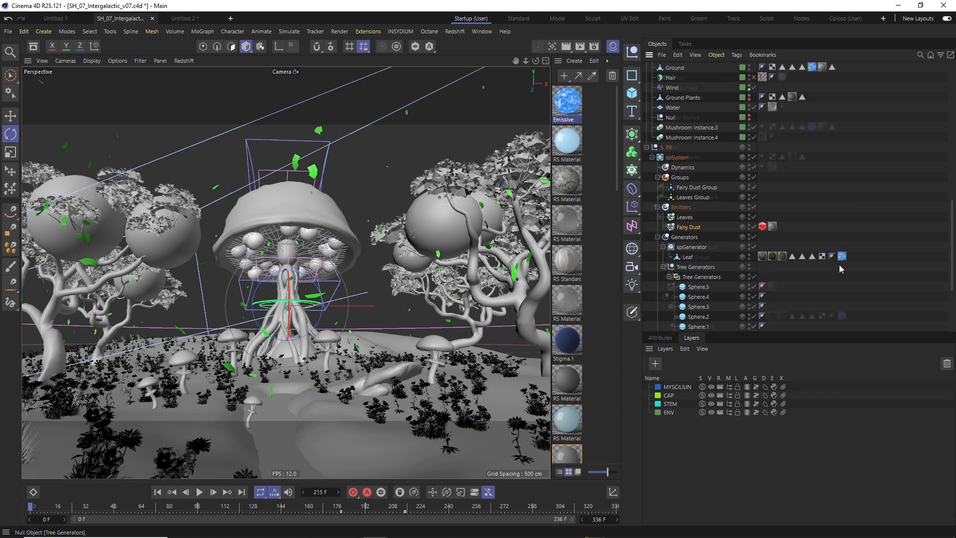
scroll(838, 264, up, 3)
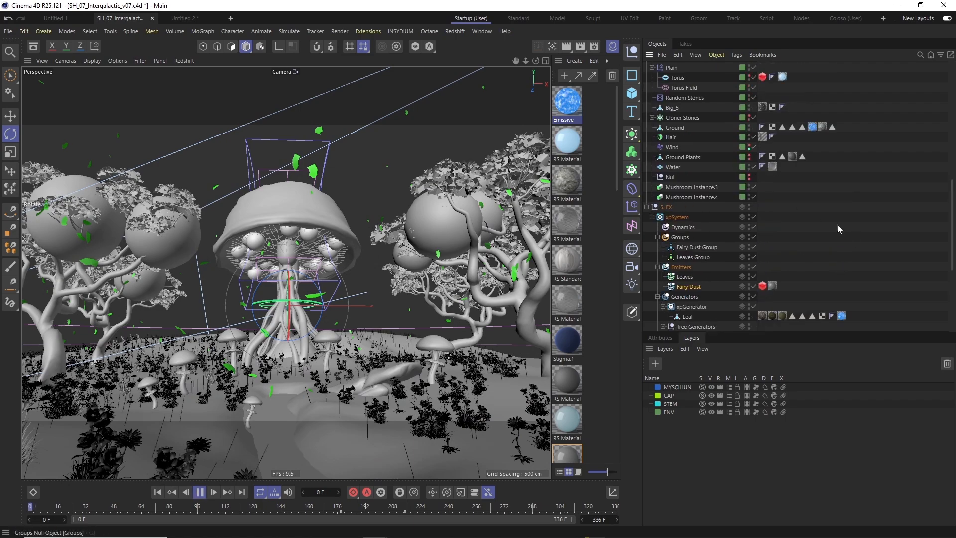
key(F8)
Open the Redshift RenderView, limit the render region to the lower foreground and start rendering frame 30.
click(454, 31)
click(503, 110)
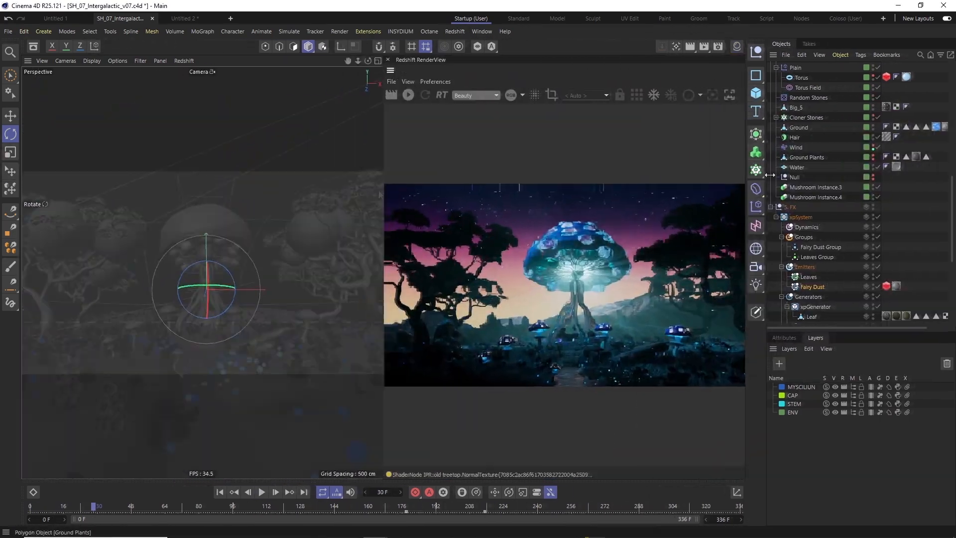
drag(769, 174, 773, 174)
drag(383, 150, 324, 150)
drag(327, 297, 748, 403)
click(349, 95)
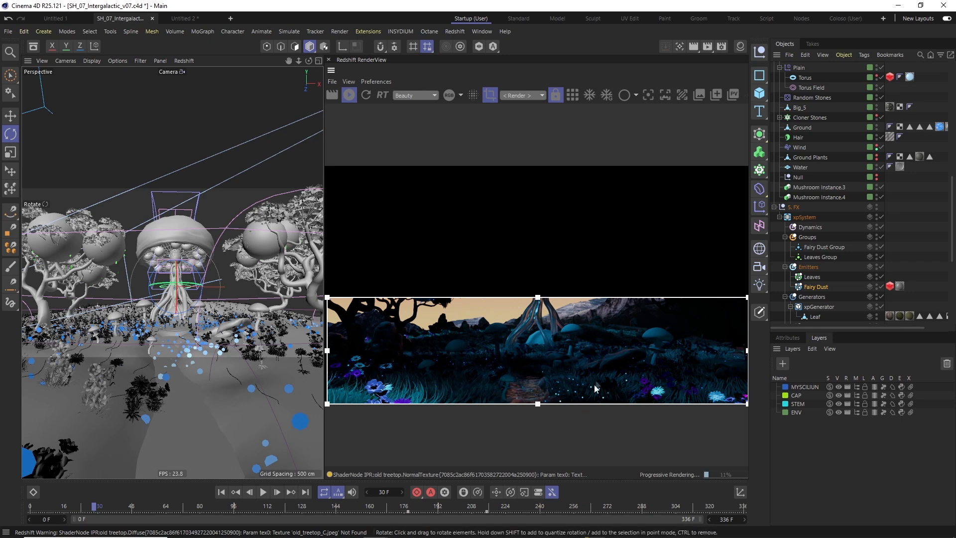
Advance the animation to frames 50 and 77, rendering each, with the region extended upward over the mushroom for frame 77.
mouse_move(498, 517)
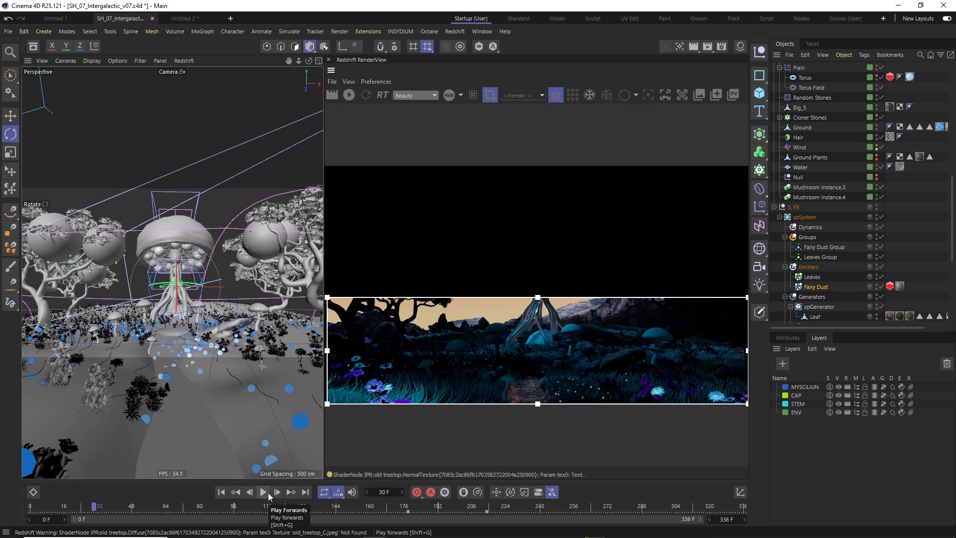
click(263, 492)
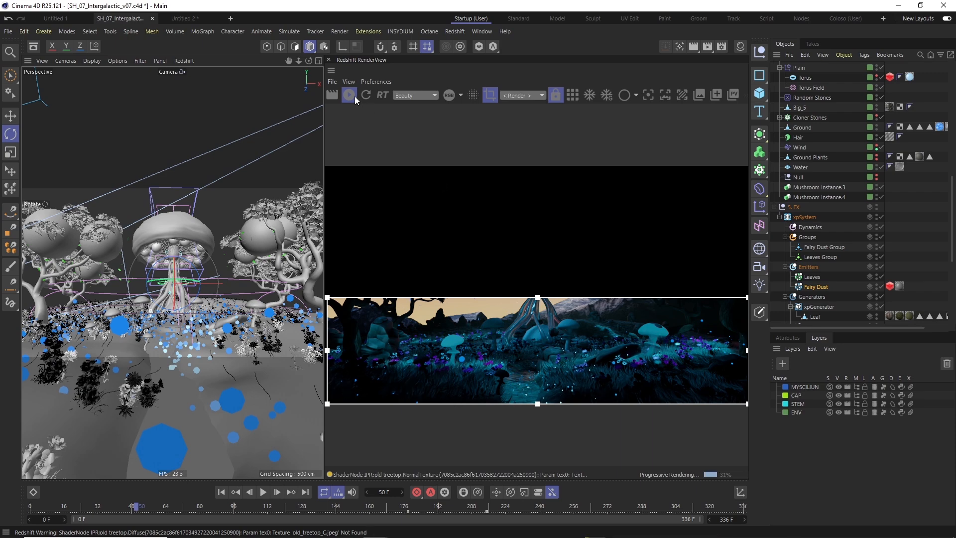
click(353, 98)
click(264, 492)
click(264, 492)
click(349, 94)
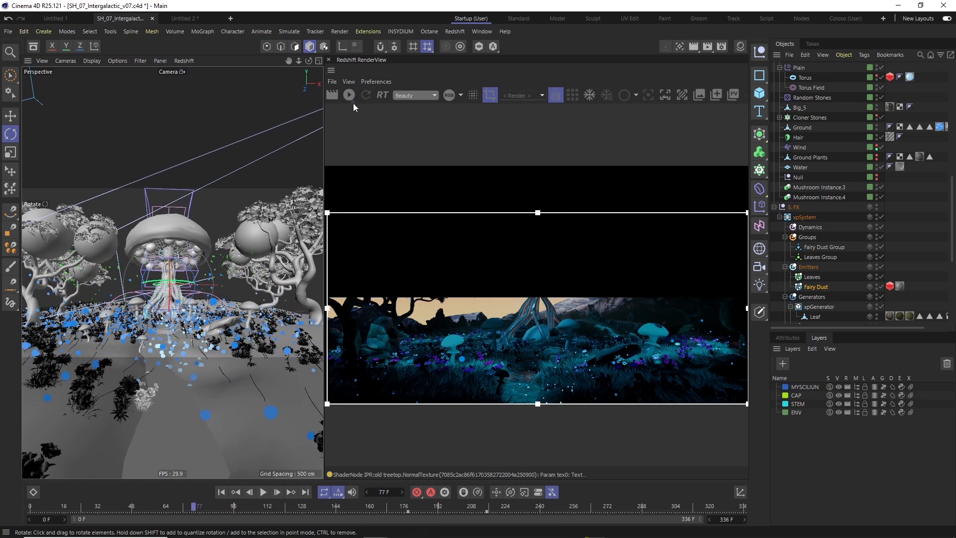
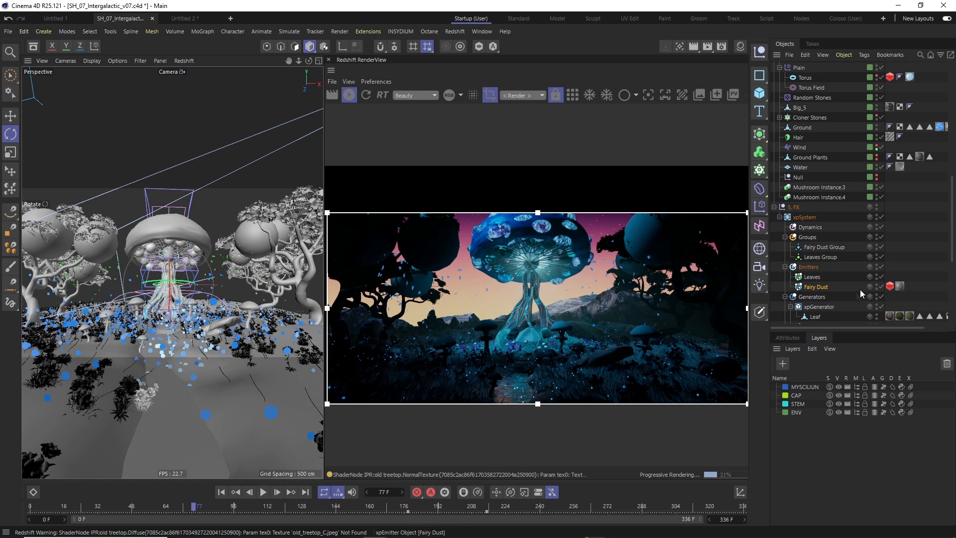
Open the leaf old tree material's shader graph, duplicate its Diffuse texture node and show the copy's image settings.
scroll(861, 293, down, 6)
double_click(893, 256)
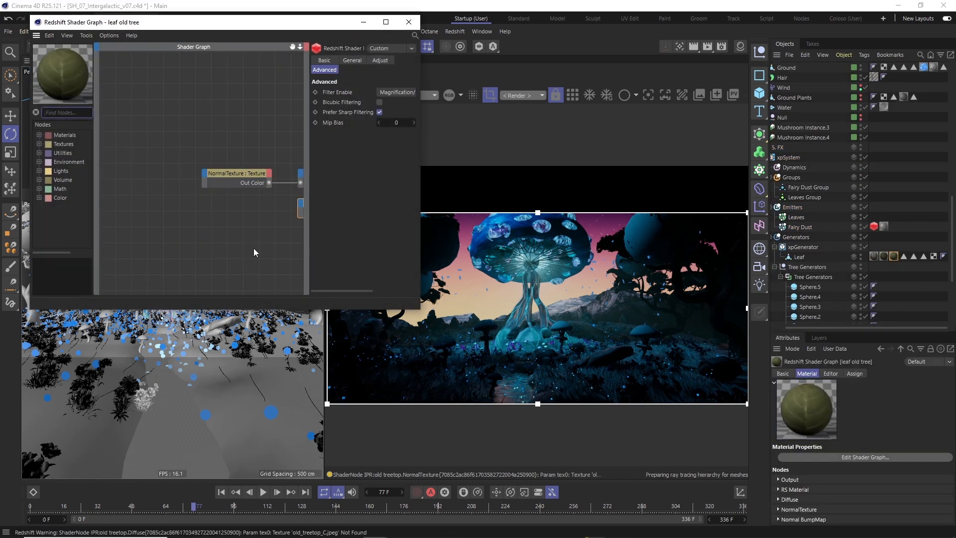
middle_drag(281, 229, 143, 229)
ctrl+drag(121, 176, 191, 252)
key(ctrl+z)
ctrl+drag(201, 208, 196, 248)
click(352, 60)
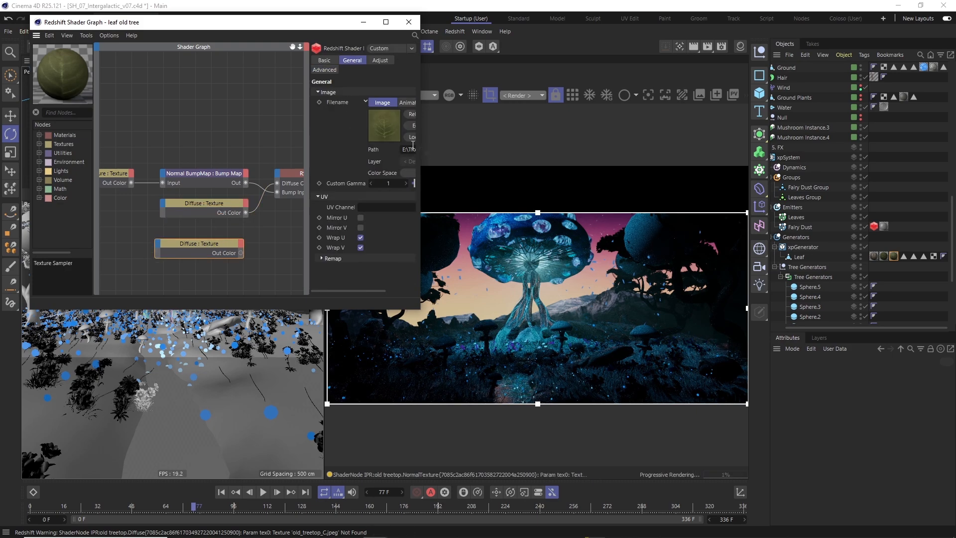
Widen the shader graph window and load another leaf image file into the duplicated Diffuse texture node.
drag(421, 193, 664, 194)
click(647, 139)
click(286, 58)
double_click(259, 135)
double_click(251, 135)
double_click(250, 145)
double_click(229, 113)
double_click(249, 113)
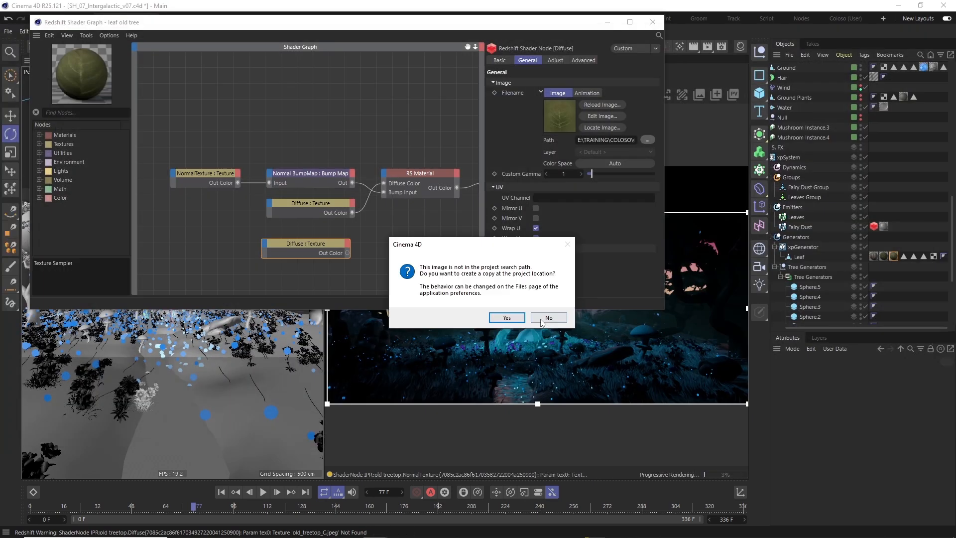
click(507, 317)
Connect the duplicated texture's Out Color to an input of the RS Material node and close the shader graph.
drag(347, 253, 384, 173)
mouse_move(488, 291)
click(540, 292)
click(653, 22)
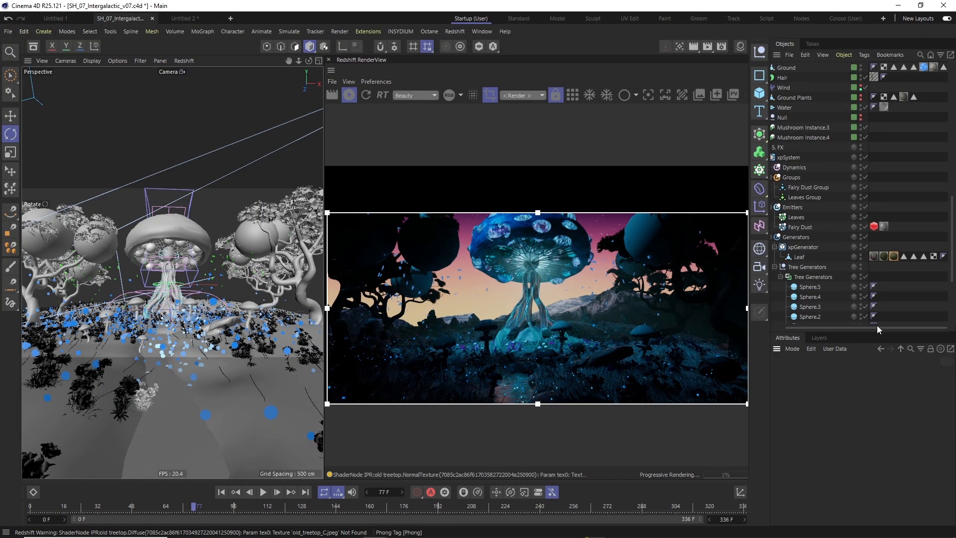
Remove the two extra material tags from the Leaf object, keep only leaf old tree, and render frame 77.
drag(876, 326, 538, 232)
scroll(827, 224, down, 6)
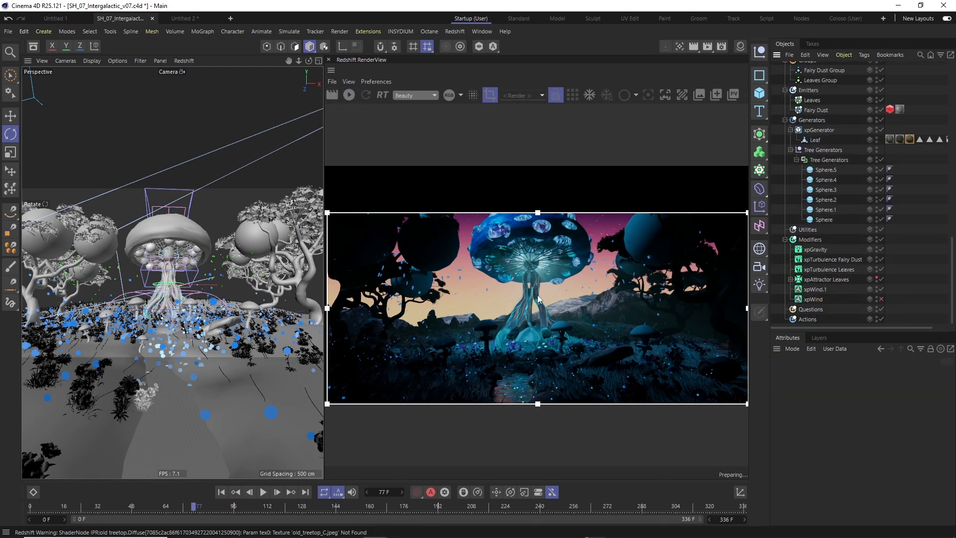
scroll(902, 172, up, 3)
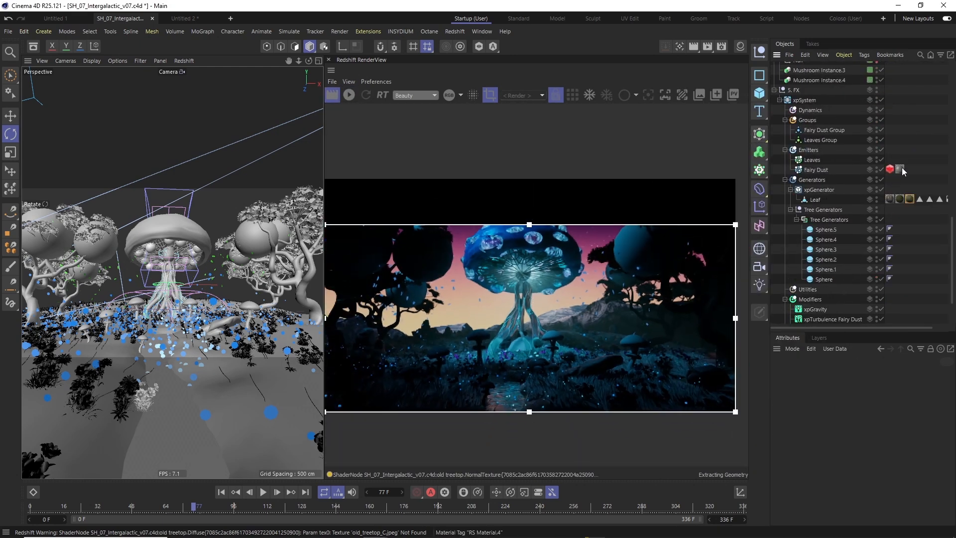
click(819, 190)
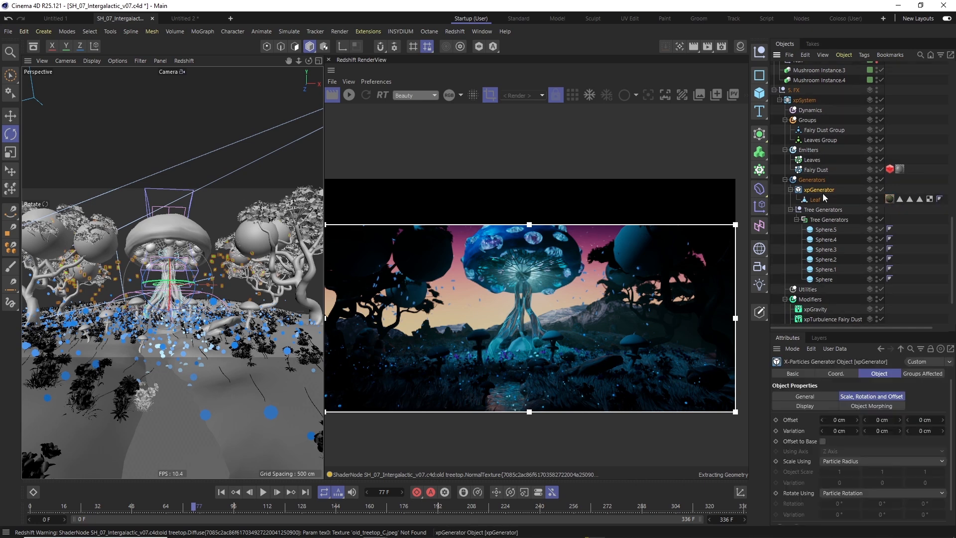
click(889, 199)
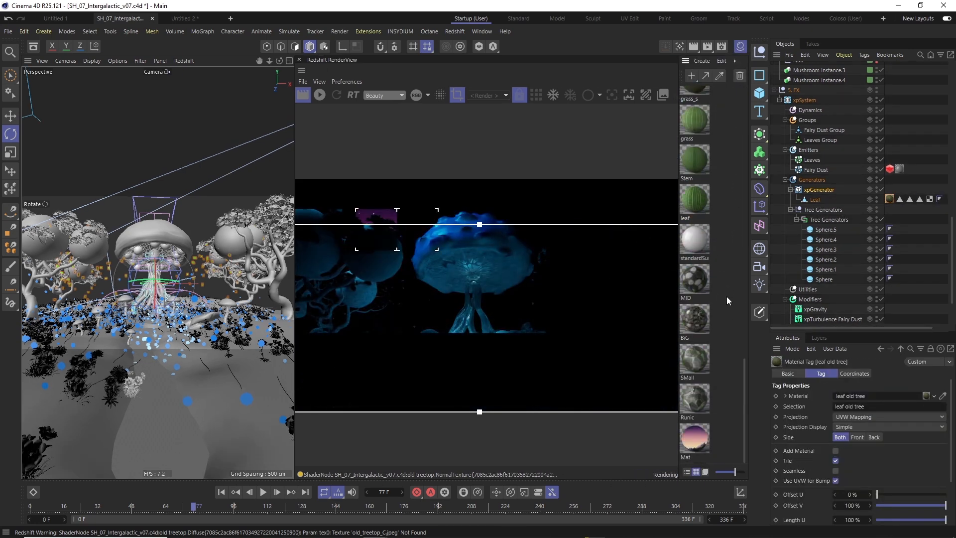
Inspect the leaves in the render, hide the Tree Generators spheres from rendering and restart the progressive render.
scroll(393, 286, up, 1)
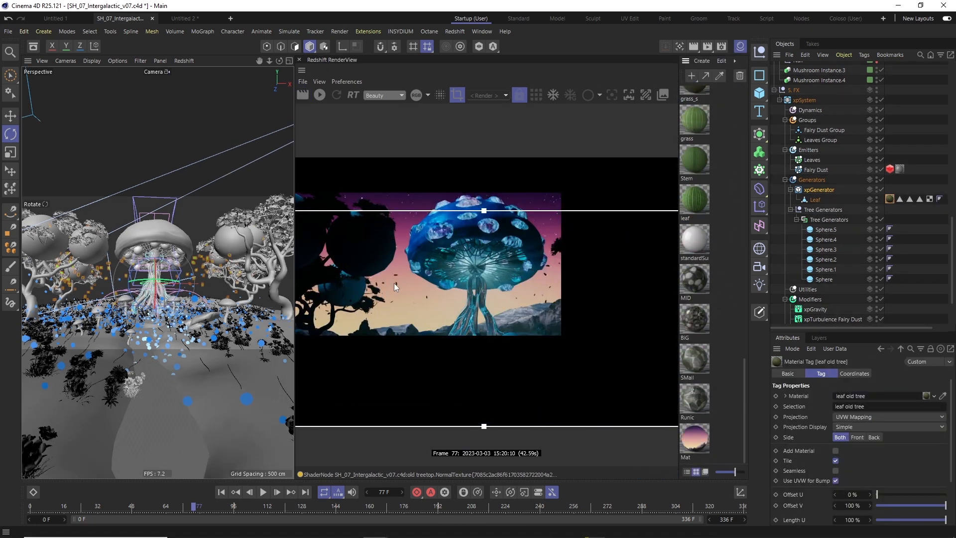
scroll(550, 287, down, 1)
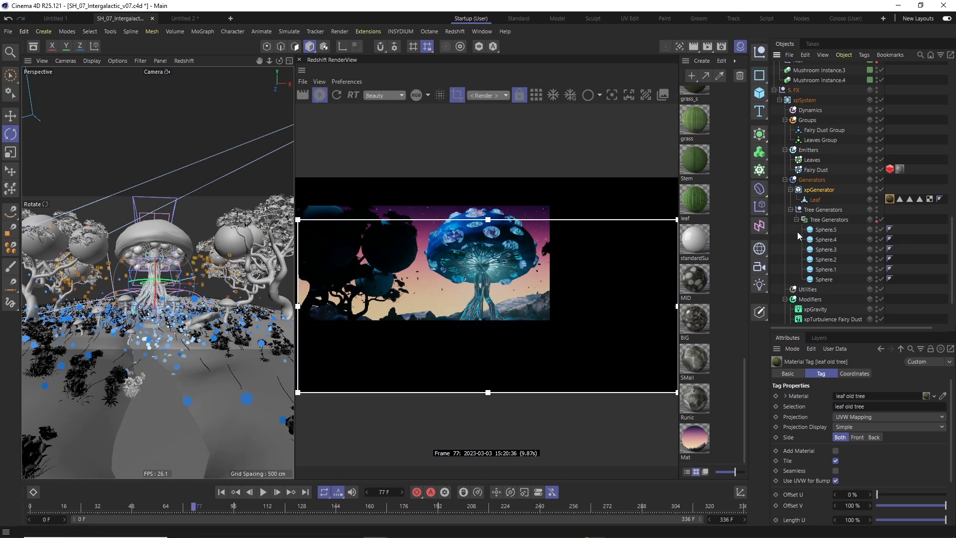
scroll(796, 231, up, 10)
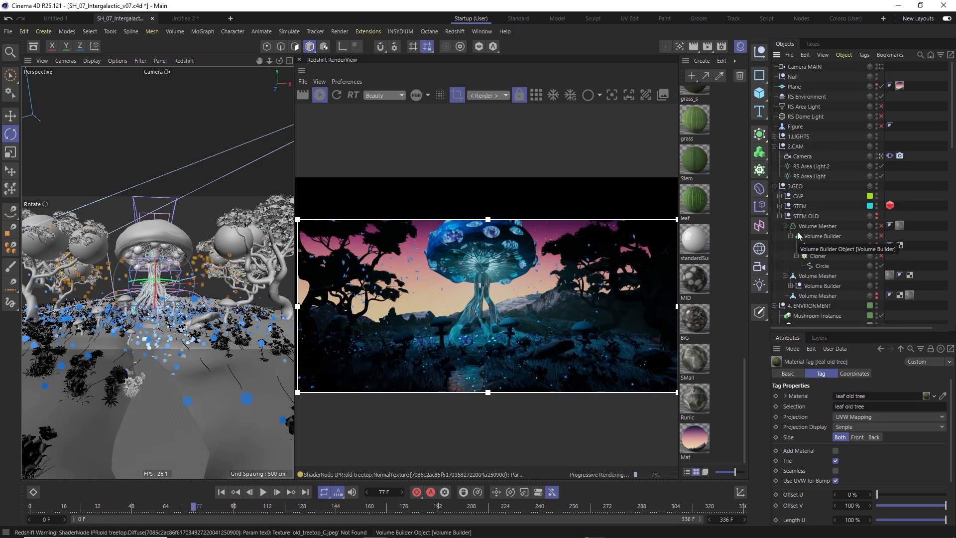
Select the Fairy Dust emitter and check the time and value of its first Birthrate keyframe.
click(257, 182)
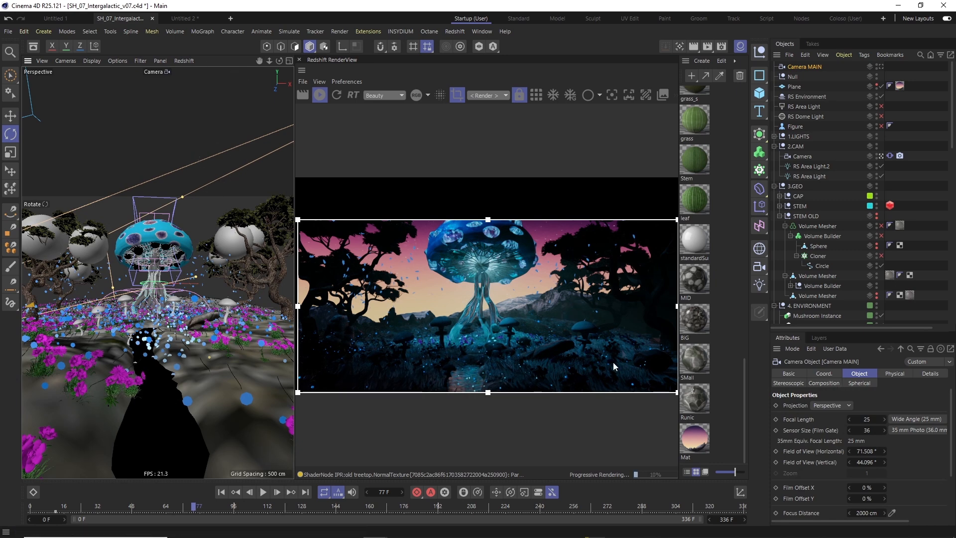
scroll(862, 226, down, 15)
click(816, 110)
click(407, 511)
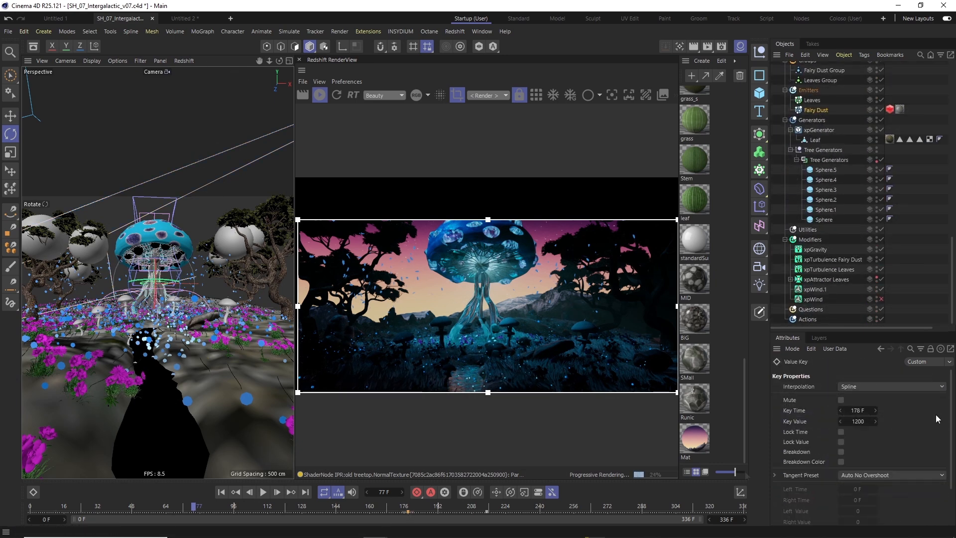
Open the MoSpline's material, duplicate it and rename the copy Emisive Veins.
scroll(846, 199, up, 10)
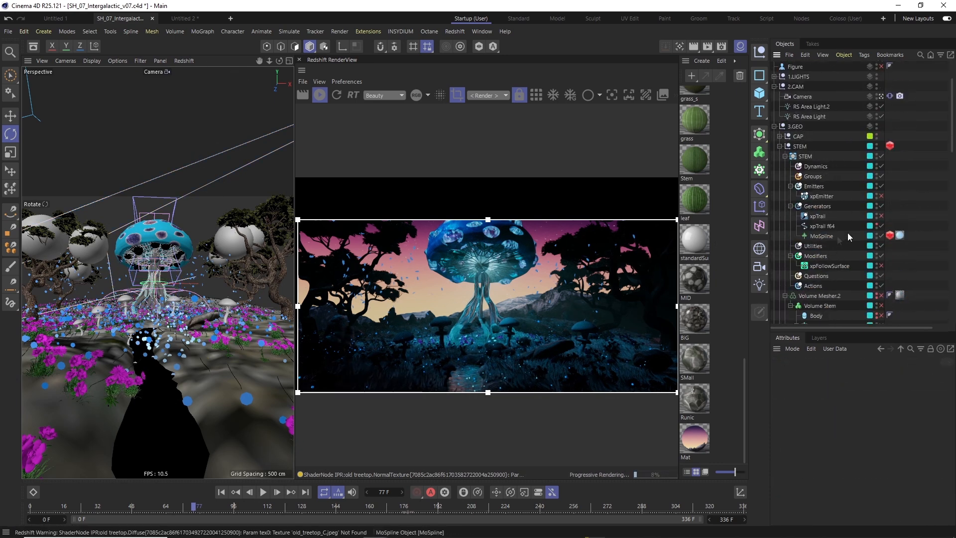
click(822, 236)
click(889, 235)
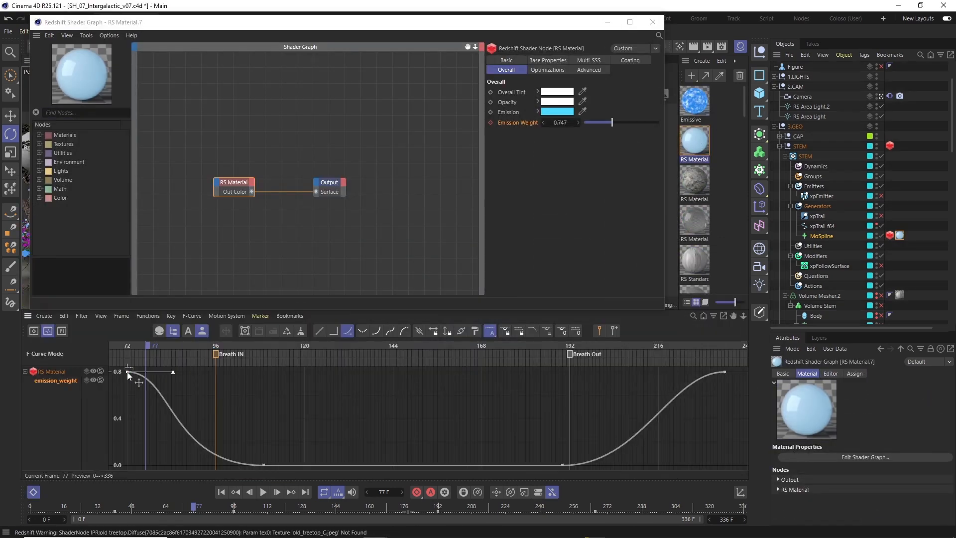
click(605, 25)
double_click(694, 199)
text(Emisive Vei)
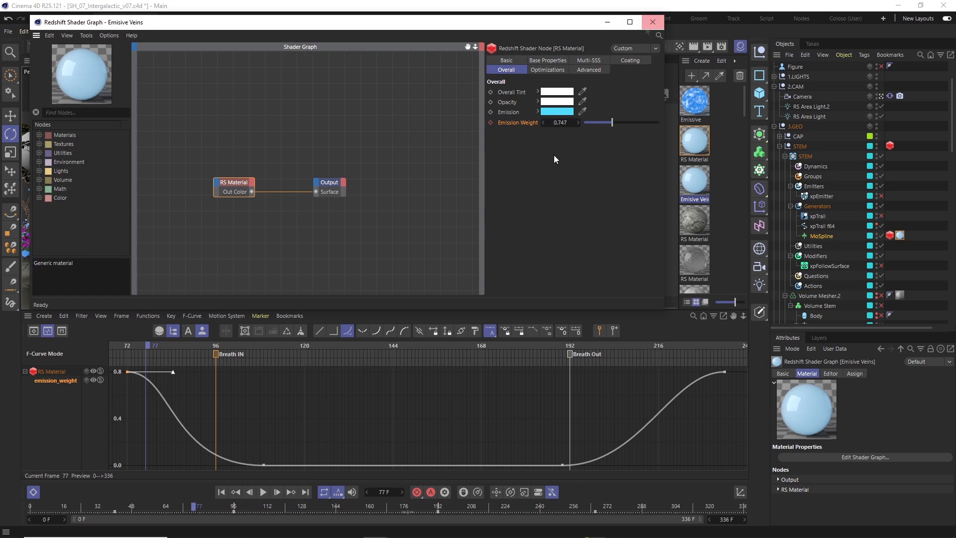
Reshape the Emisive Veins emission_weight curve to rise at Breath IN and fall after Breath Out, raising the two middle keys to 1.208.
drag(207, 437, 555, 416)
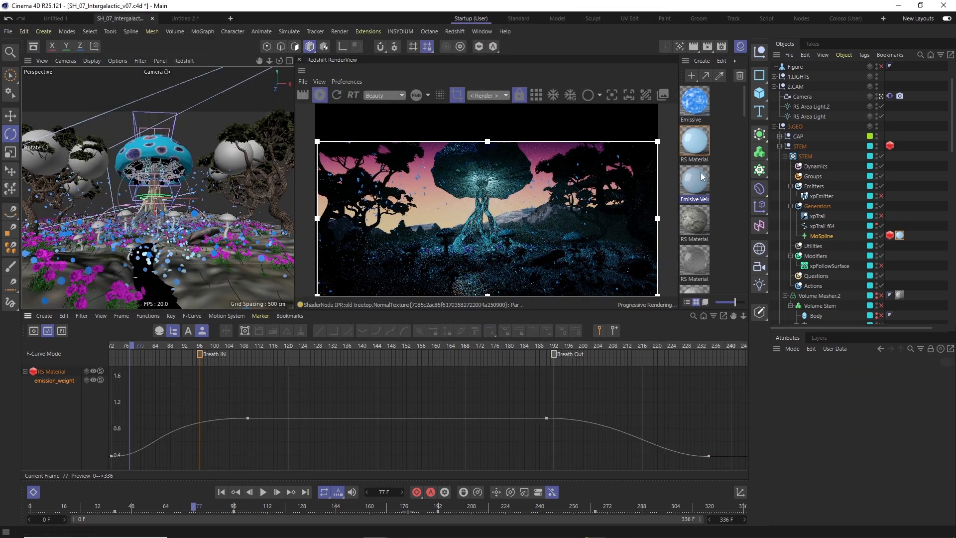
alt+middle_drag(389, 441, 432, 416)
drag(133, 417, 504, 446)
alt+right_drag(503, 446, 398, 443)
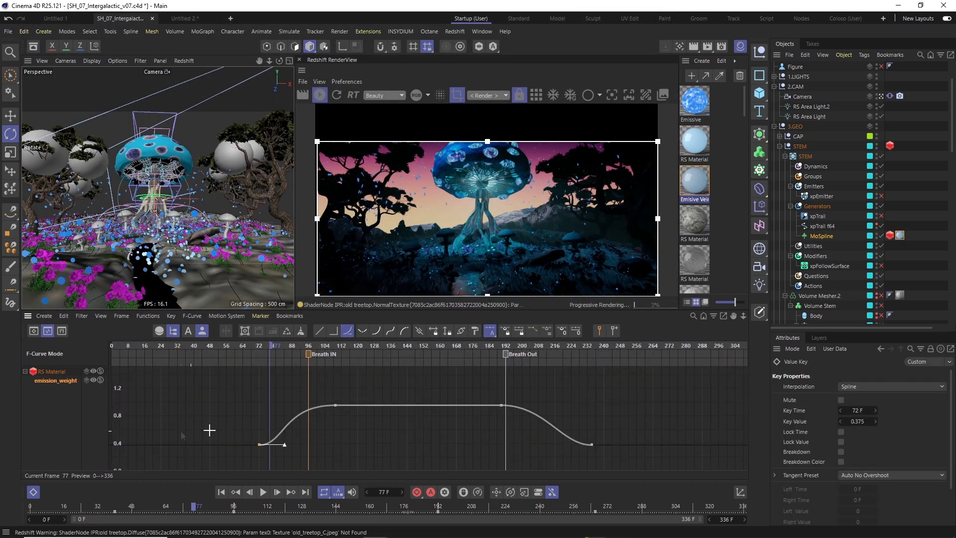
drag(181, 436, 613, 456)
drag(591, 445, 591, 424)
drag(501, 404, 504, 387)
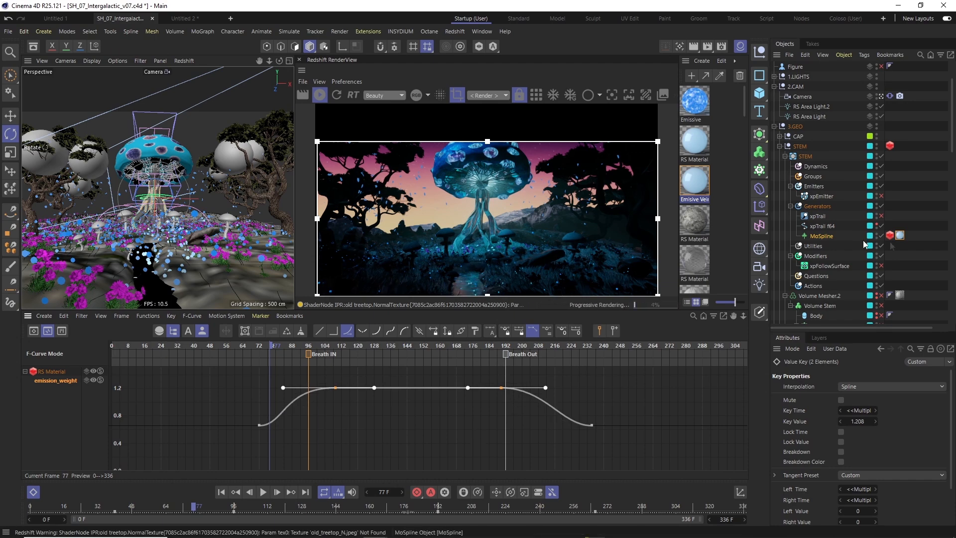
Find the Mushroom object in the 4. ENVIRONMENT group and apply the spotted mushroom material RS Material.8 to it.
scroll(886, 245, down, 10)
scroll(706, 199, down, 8)
click(697, 192)
scroll(721, 193, up, 5)
scroll(827, 255, up, 4)
scroll(826, 256, up, 10)
click(774, 179)
click(808, 269)
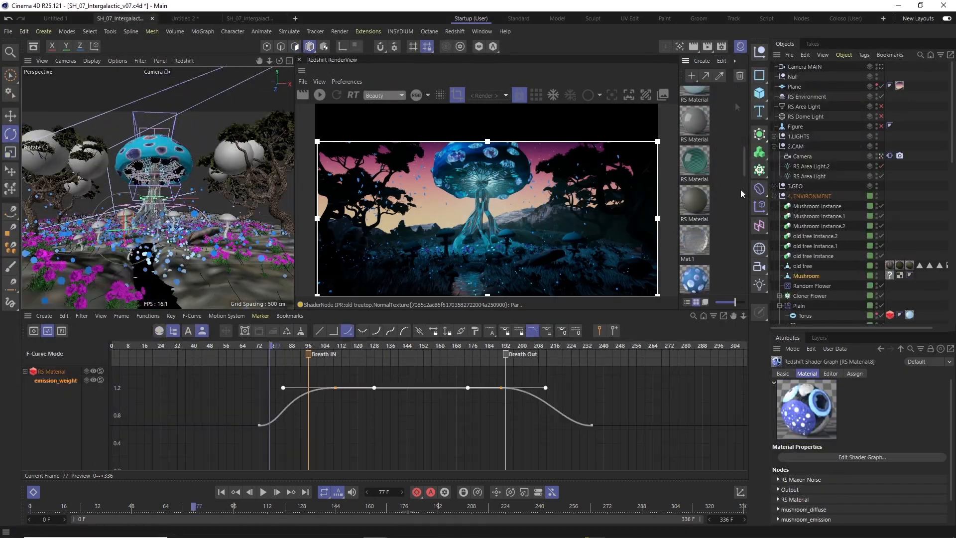
scroll(737, 193, up, 5)
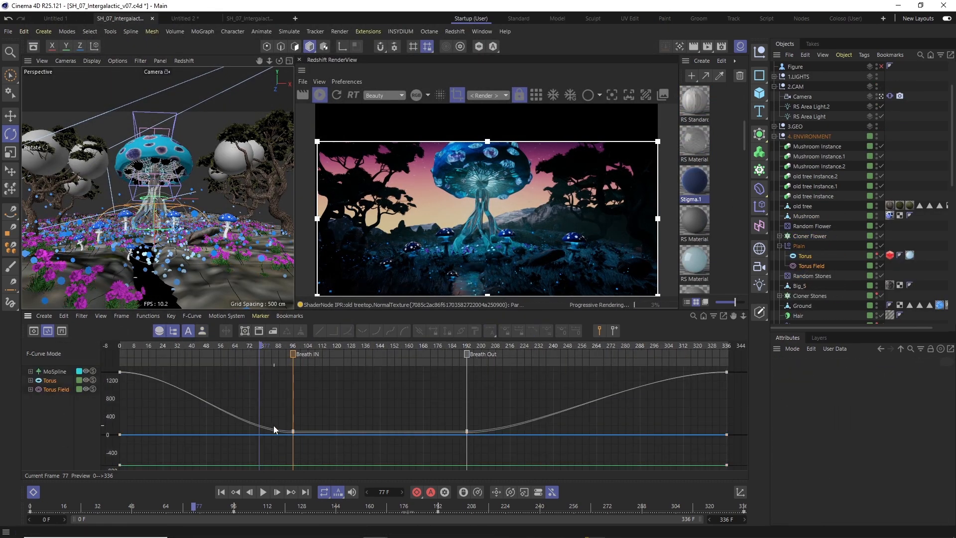
Expand the 1.LIGHTS group and enable Rim Light Warm, Rim Light Trees and Rim Light Trees.1.
click(774, 76)
scroll(809, 125, up, 2)
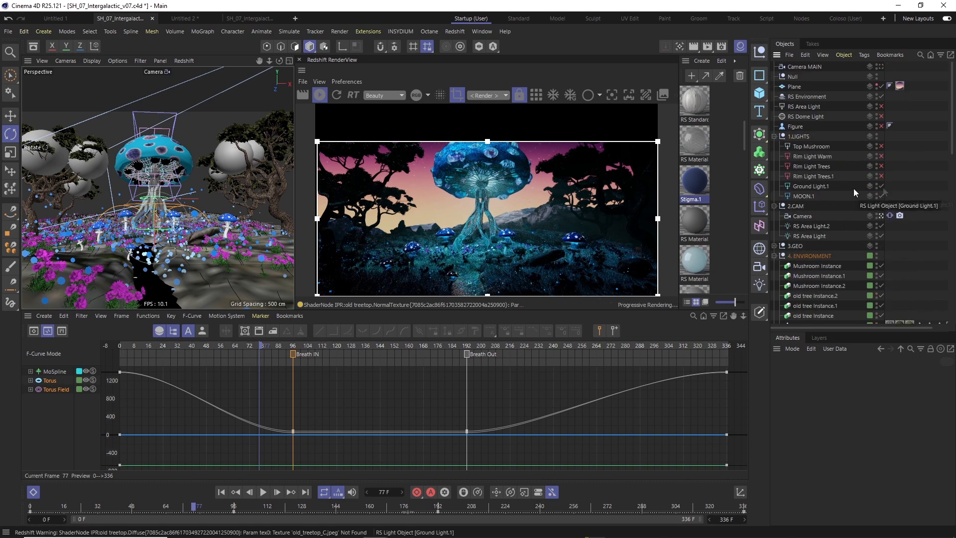
click(881, 186)
click(881, 156)
click(881, 175)
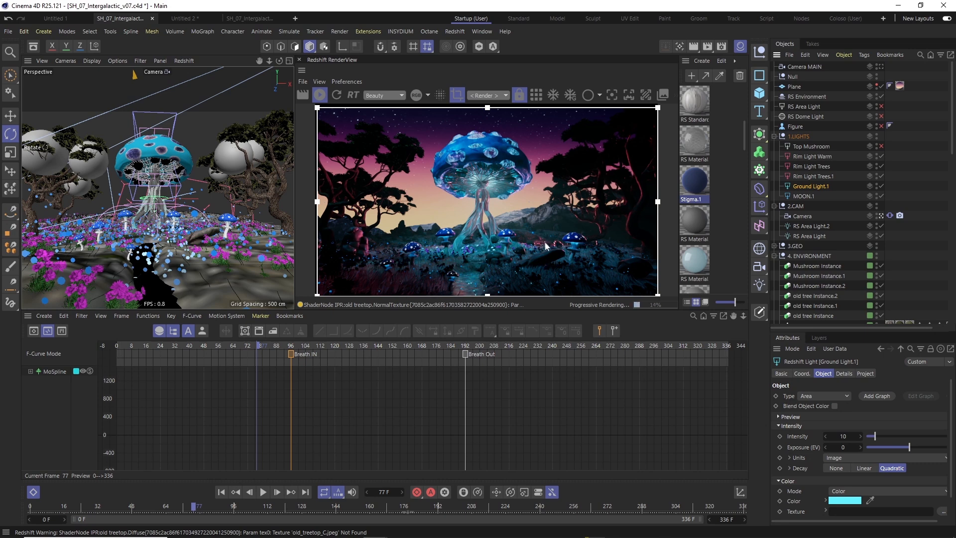
Enable the Top Mushroom light and set its Spread to 0.24.
click(811, 146)
click(881, 146)
scroll(951, 434, down, 3)
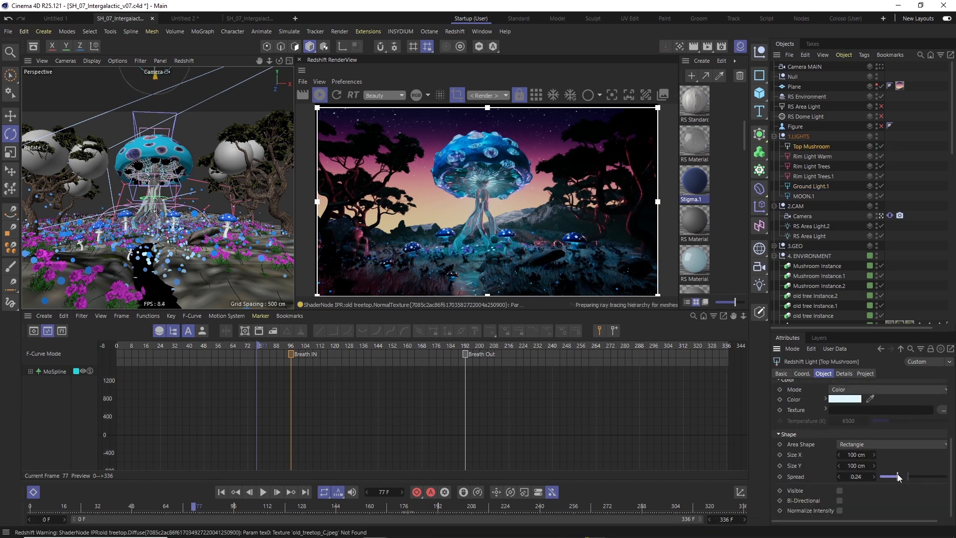
Expand the 3.GEO and STEM groups and toggle the render visibility of the stem geometry.
click(774, 205)
click(774, 215)
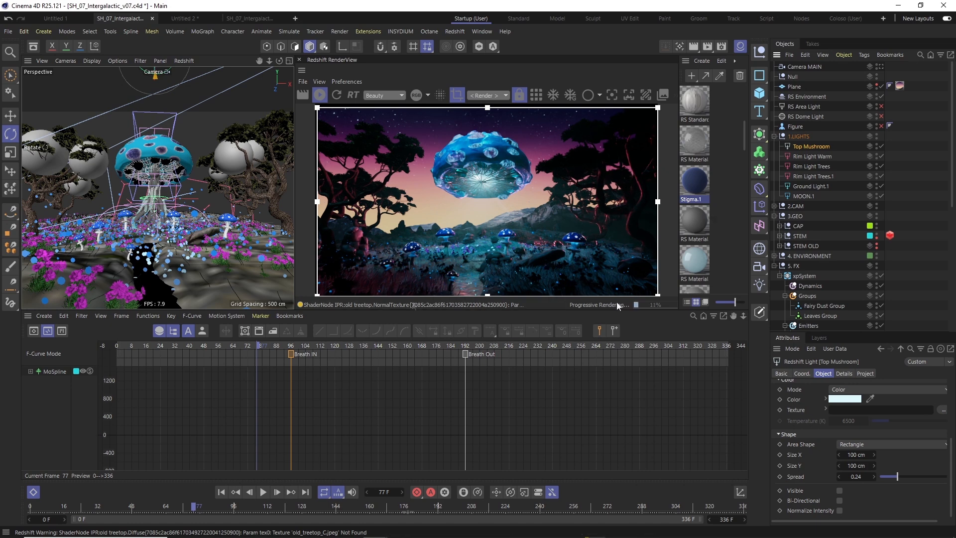
click(779, 236)
scroll(836, 224, down, 4)
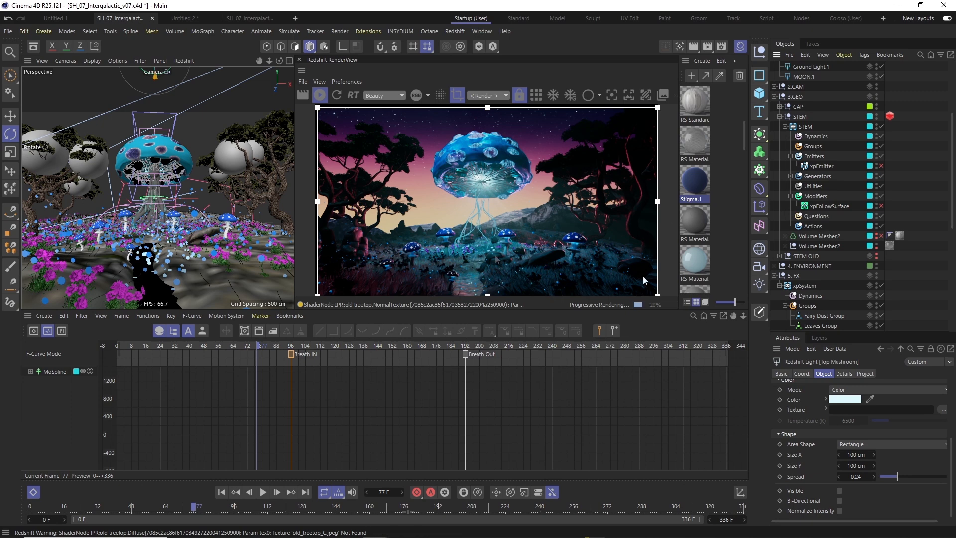
click(876, 254)
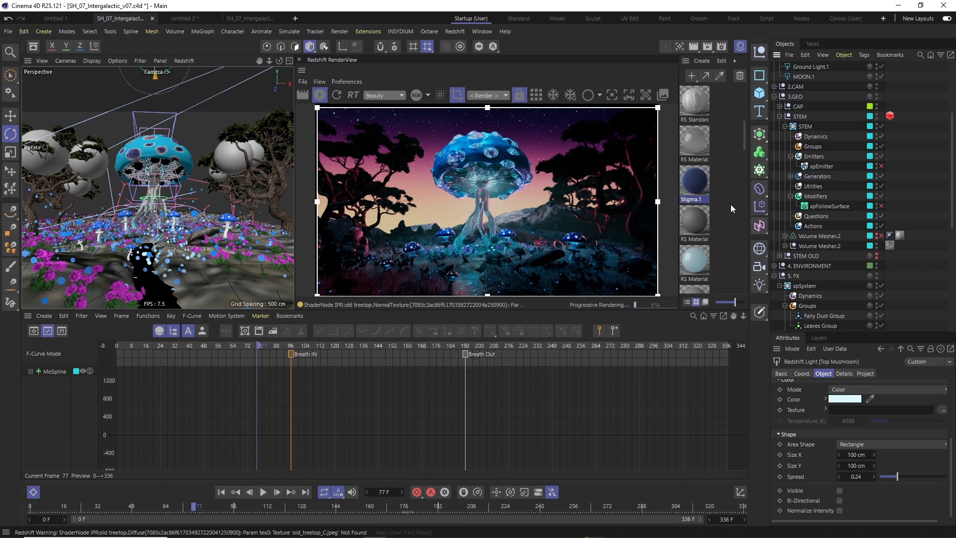
Open the cap's RS Material shader graph, add another RS Maxon Noise of type Zada and preview it through the Output node.
double_click(458, 158)
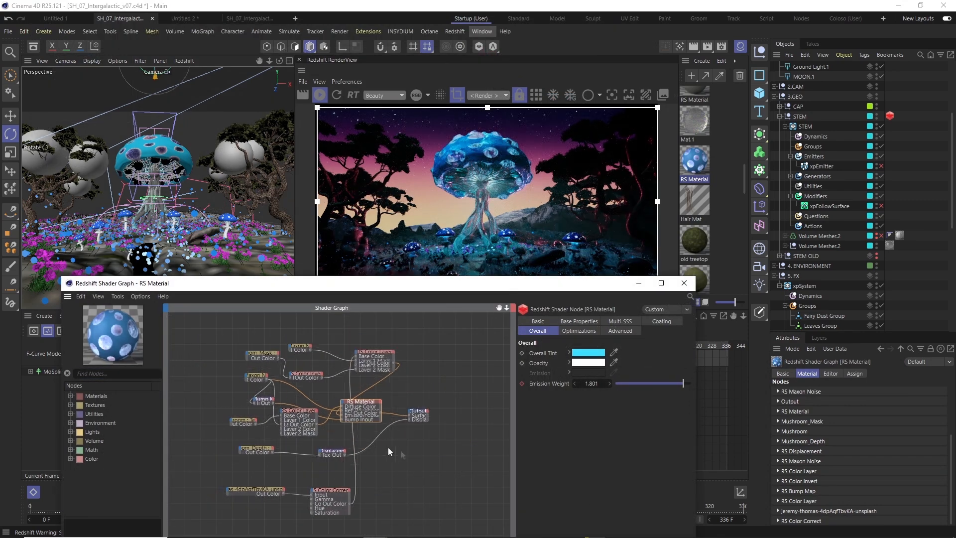
click(407, 407)
drag(299, 411, 324, 403)
click(262, 354)
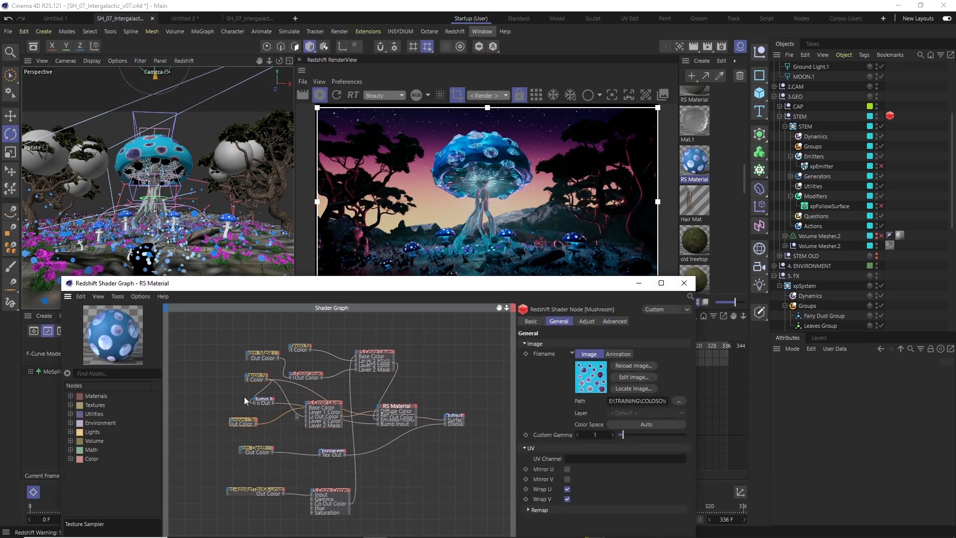
click(571, 353)
click(644, 344)
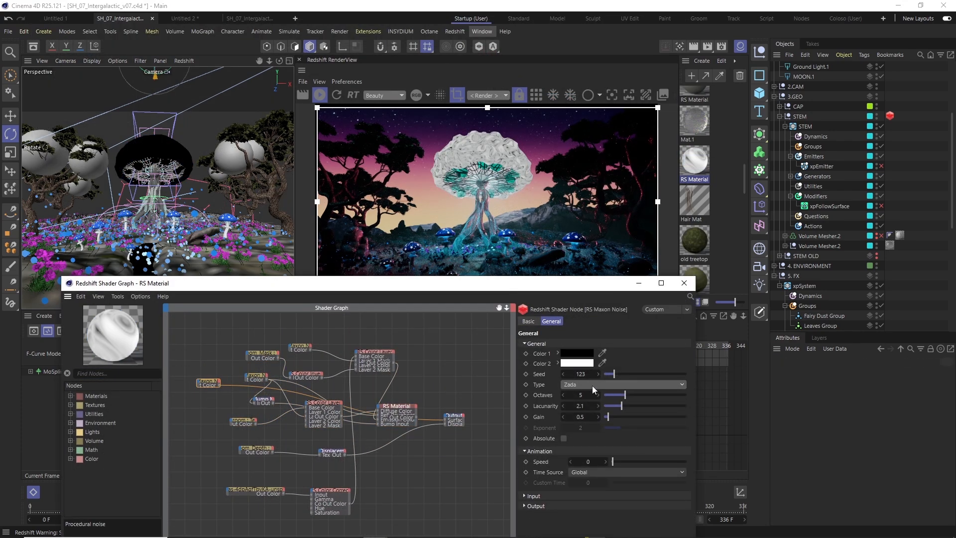
Enable Layer 2 on the diffuse RS Color Layer, mask it with the Zada noise and choose its color.
click(309, 426)
click(525, 418)
click(575, 455)
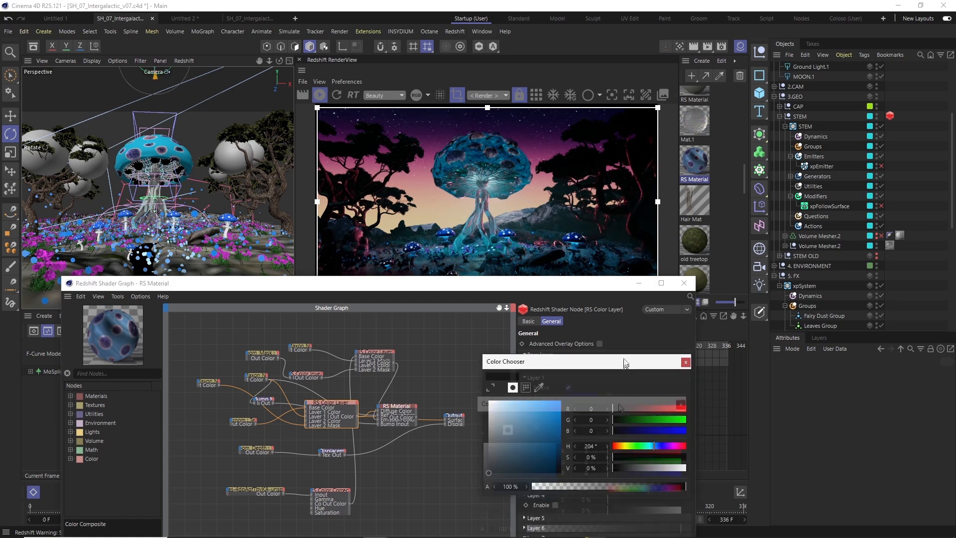
click(569, 441)
drag(598, 283, 587, 258)
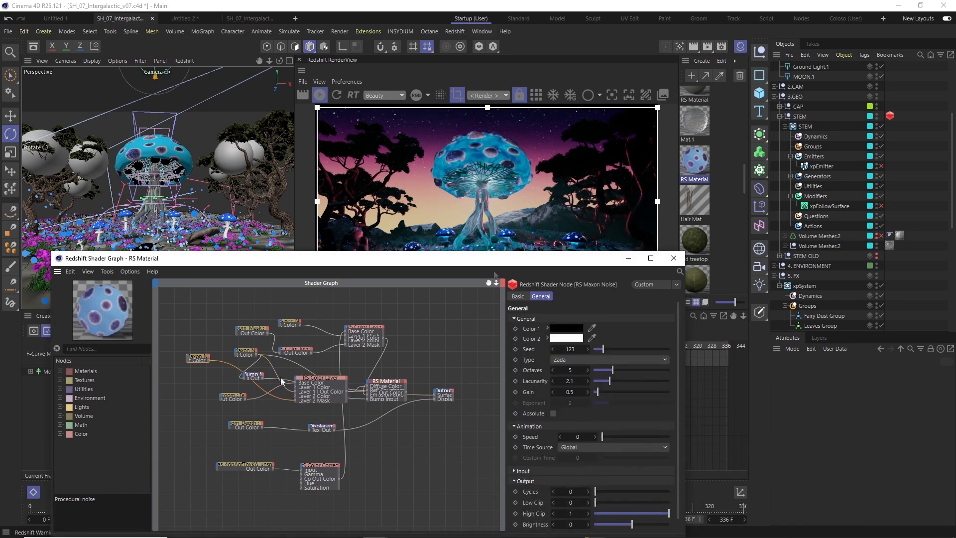
Set the Zada noise's output Brightness to -0.44 and make Layer 2 of the diffuse color layer blue with Multiply blending.
click(197, 359)
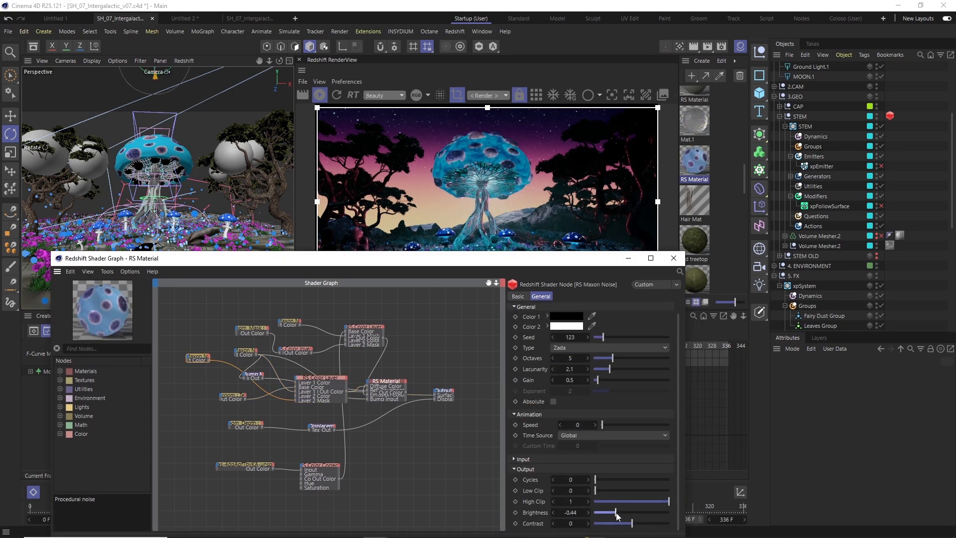
click(252, 375)
click(306, 378)
click(573, 426)
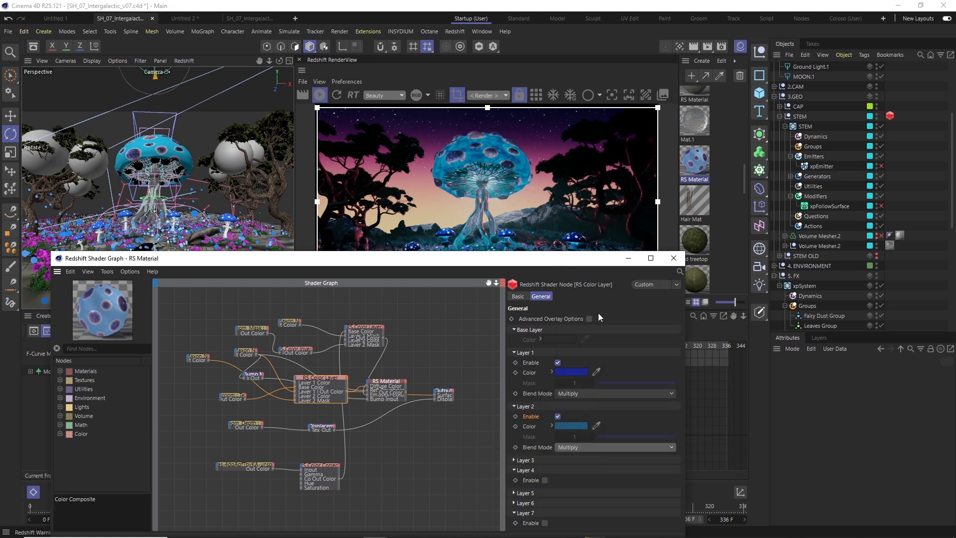
Inspect the emission RS Color Layer and Mushroom_Mask nodes, add an RS Fresnel node and try its settings.
scroll(329, 398, up, 1)
click(297, 453)
click(367, 315)
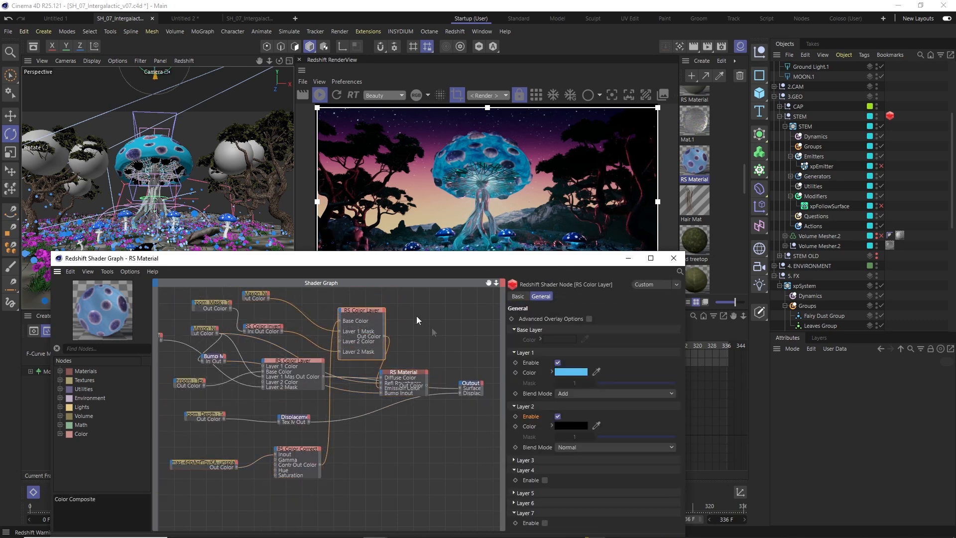
middle_drag(431, 331, 417, 359)
click(201, 333)
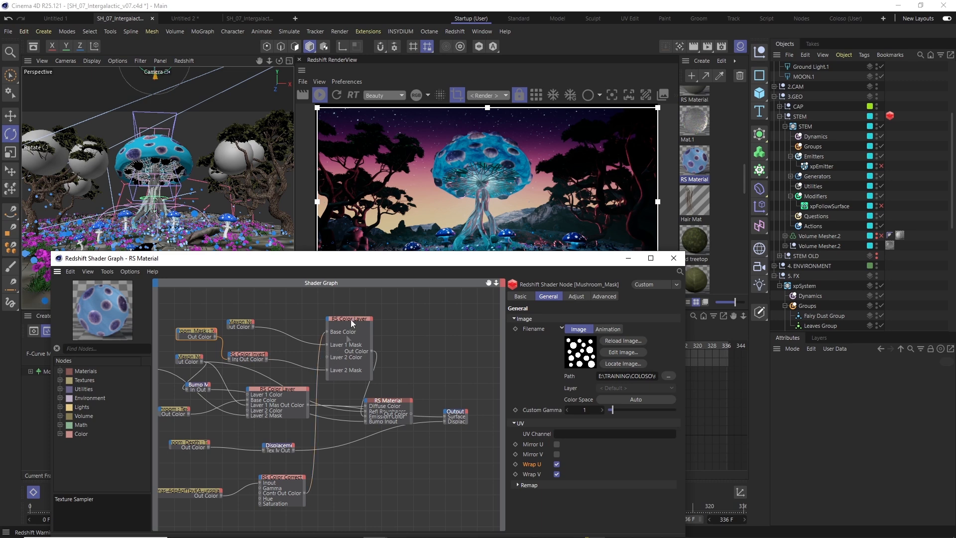
click(348, 338)
text(fr)
drag(91, 398, 232, 298)
drag(241, 301, 326, 345)
drag(648, 381, 671, 385)
Add an RS Curvature node, preview it through the Output, and set its remap Bias to 0.785 and Gain to 0.604.
key(BackSpace)
key(BackSpace)
text(cur)
drag(94, 380, 327, 344)
click(564, 296)
mouse_move(628, 398)
mouse_down()
mouse_move(655, 398)
mouse_move(639, 409)
mouse_up()
drag(286, 292, 273, 308)
Add another RS Color Layer node beside the RS Curvature node.
key(BackSpace)
key(BackSpace)
key(BackSpace)
text(la)
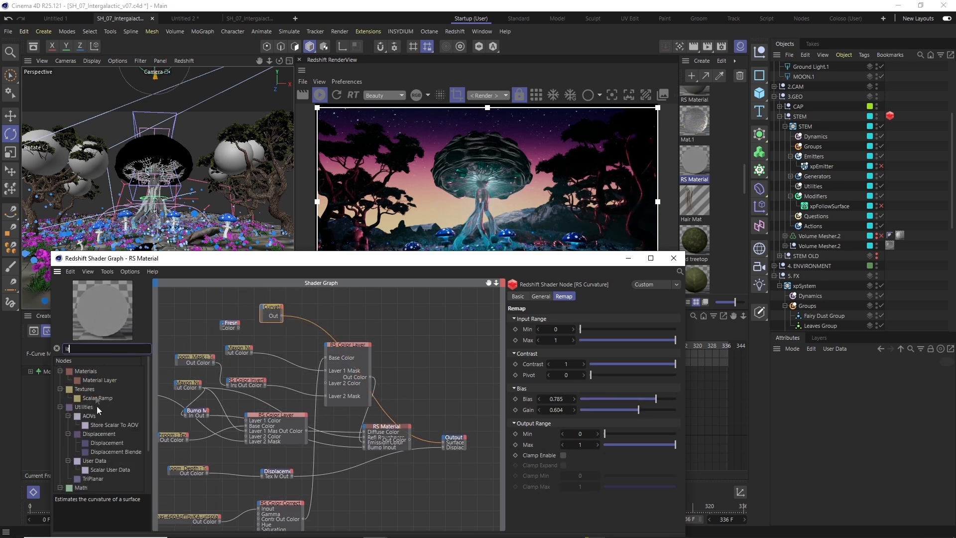
text(ye)
drag(96, 398, 333, 303)
Feed the Luka Maxon Noise and RS Curvature into the new color layer, set Layer 1 to Multiply and preview the result.
click(236, 352)
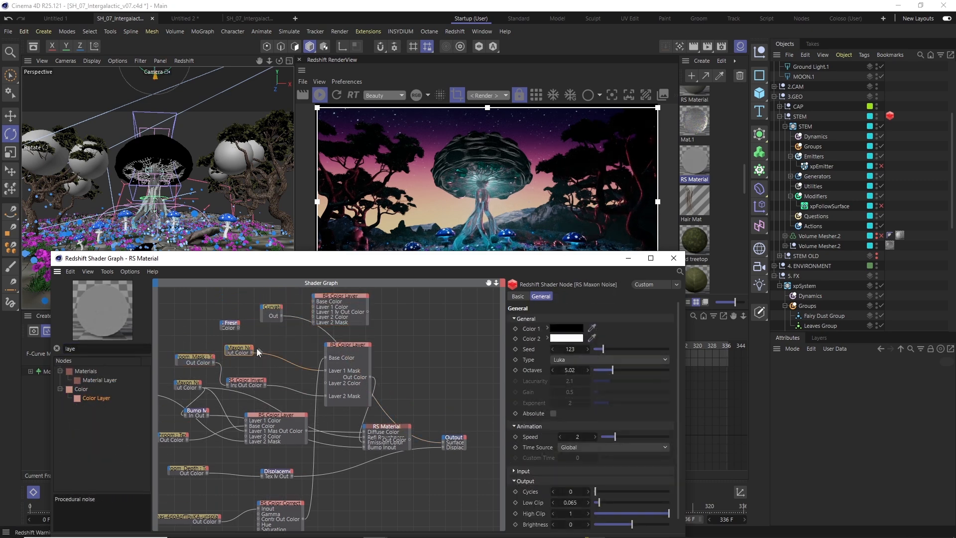
click(280, 317)
drag(309, 316, 354, 297)
click(345, 298)
click(339, 297)
click(597, 394)
click(601, 262)
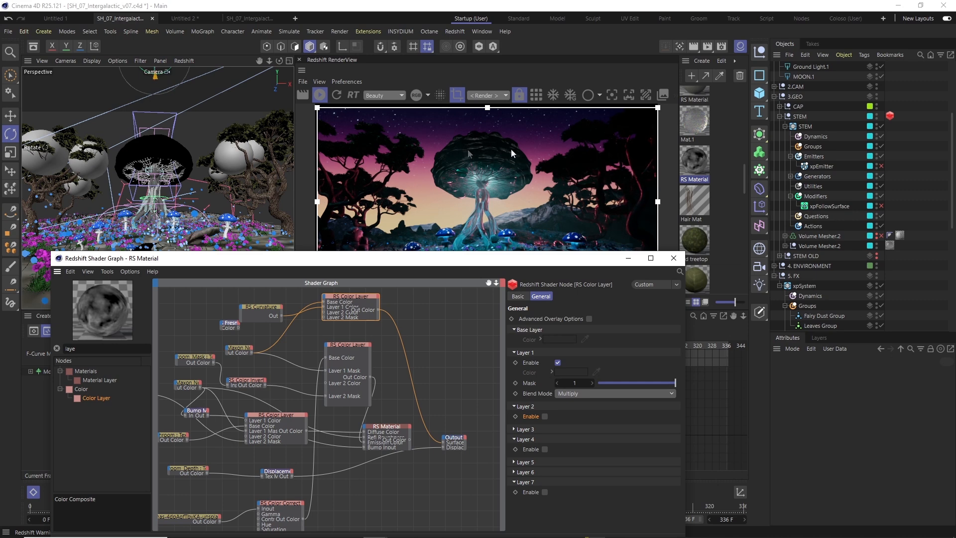
Add an RS Color Correct node between the new color layer and the Output, and set its Gamma to 1.548.
double_click(72, 349)
text(corr)
drag(98, 380, 443, 441)
drag(631, 329, 640, 329)
Connect the RS Color Correct output to Layer 3 Color of the emission RS Color Layer and set Layer 3 blending to Add.
drag(458, 320, 394, 393)
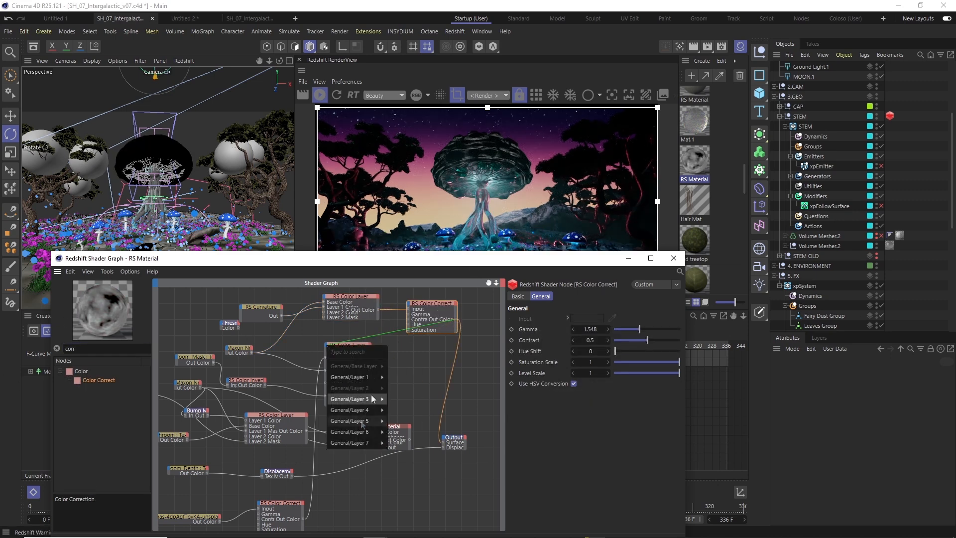
click(404, 399)
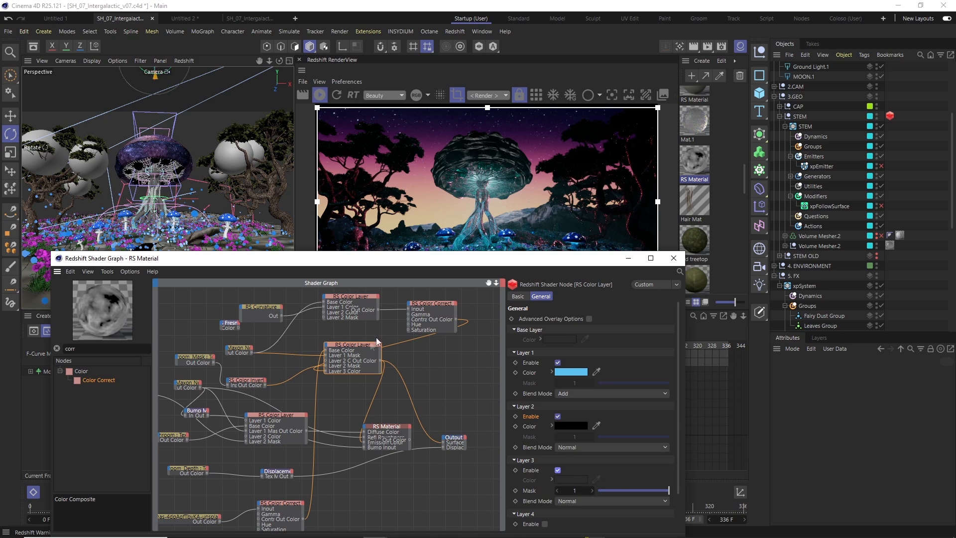
click(597, 500)
click(581, 346)
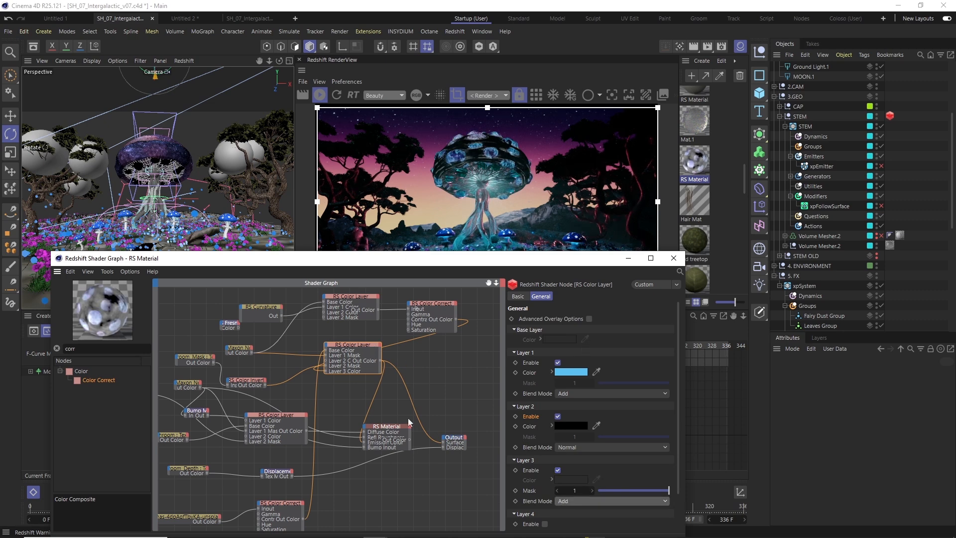
Reconnect the RS Material to the Output's Surface and look over the RS Material and diffuse color layer nodes.
drag(410, 439, 443, 442)
click(394, 426)
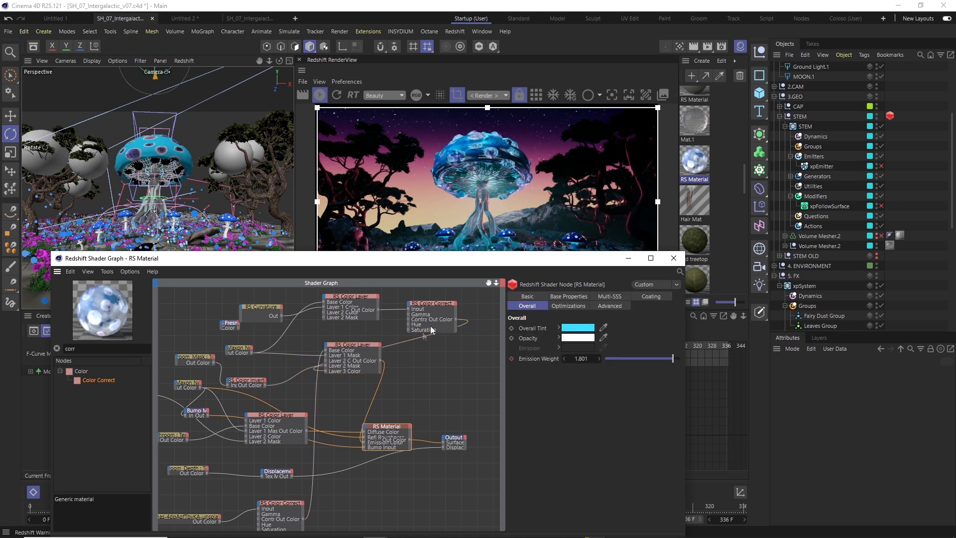
double_click(392, 425)
click(279, 416)
double_click(284, 415)
Try an RS Color Invert node after the RS Curvature and delete it.
drag(281, 316, 213, 305)
click(271, 313)
double_click(79, 348)
text(inv)
drag(96, 424, 280, 313)
click(221, 312)
scroll(228, 310, up, 2)
scroll(227, 307, up, 1)
click(307, 306)
key(Delete)
Add an RS Ramp after the RS Curvature, preview it, and move its black knot close to the white one.
double_click(80, 349)
text(ramp)
drag(89, 380, 292, 311)
drag(227, 322, 498, 483)
click(513, 418)
drag(670, 457, 559, 455)
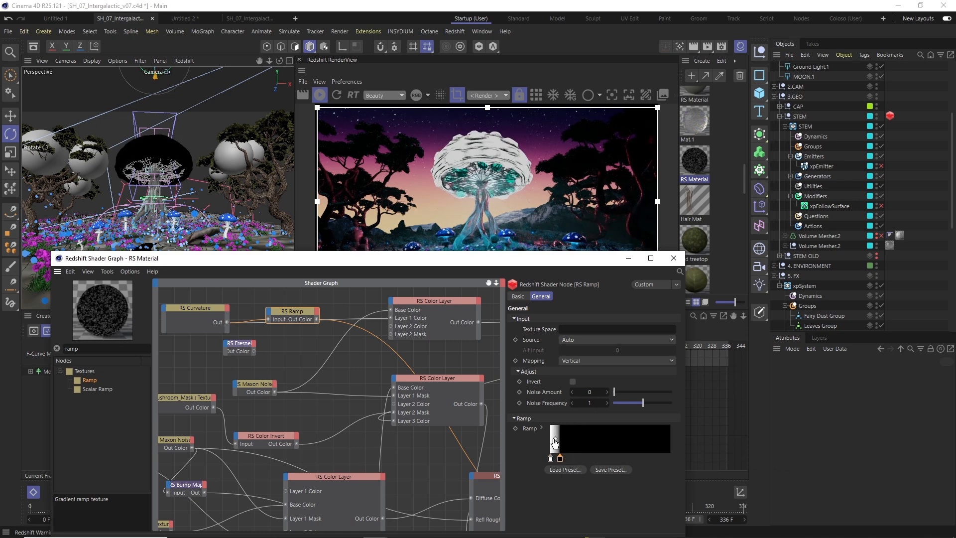
Connect the RS Ramp to Layer 3 Color of the diffuse RS Color Layer and change Layer 3's blend mode.
scroll(252, 372, down, 3)
drag(313, 340, 301, 422)
mouse_move(328, 476)
click(379, 476)
click(331, 422)
click(613, 501)
click(578, 463)
Recolor the RS Ramp's black knot dark blue and shift it slightly away from the white knot.
click(303, 336)
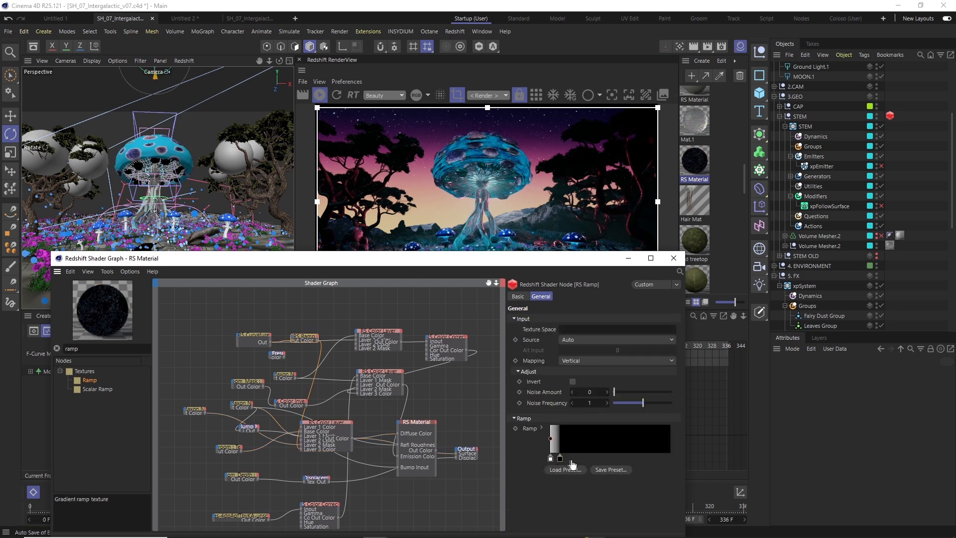
double_click(560, 455)
click(555, 519)
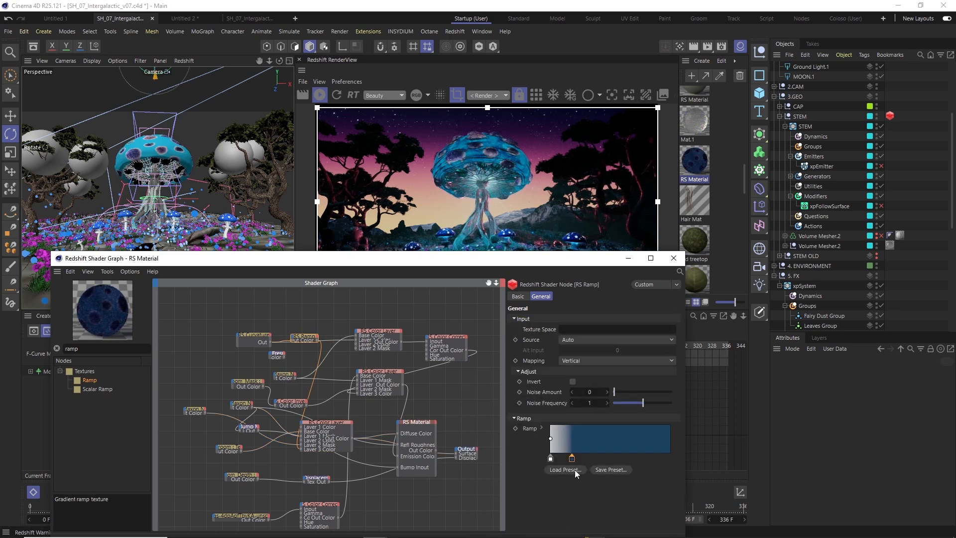
Disable Layer 3 on the emission RS Color Layer.
click(417, 422)
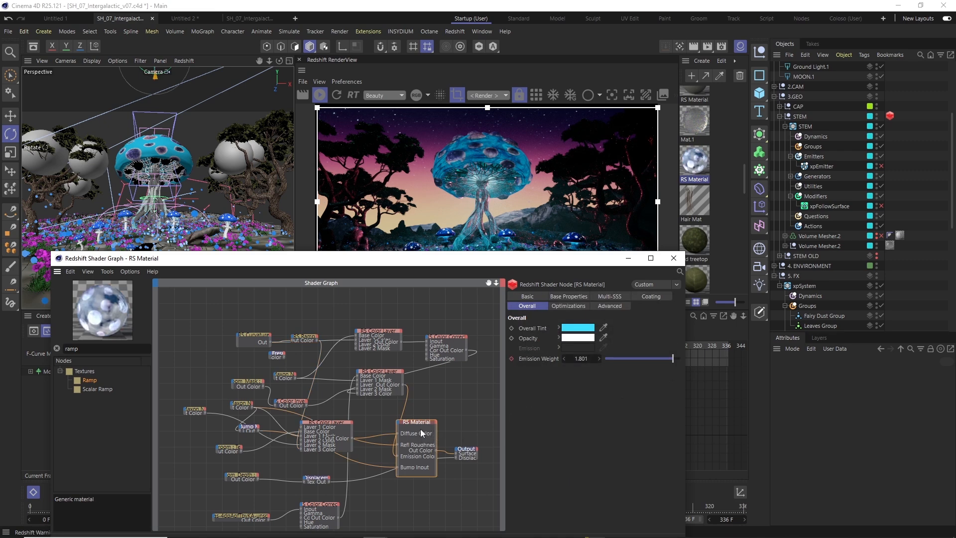
click(380, 379)
click(557, 417)
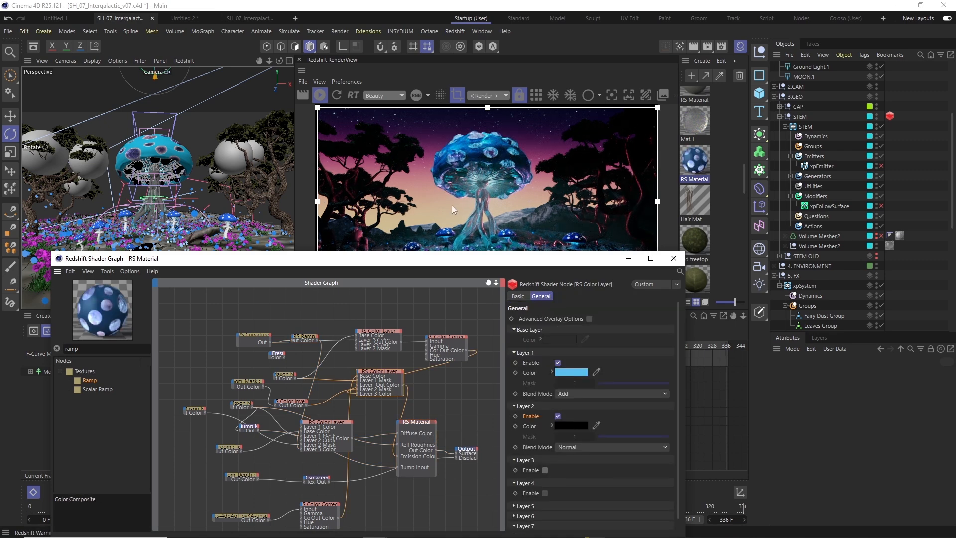
Close the current graph, open the shader graph of the Cloner EGGS Sphere's material and set a light blue emission with weight 0.842.
click(674, 258)
click(779, 107)
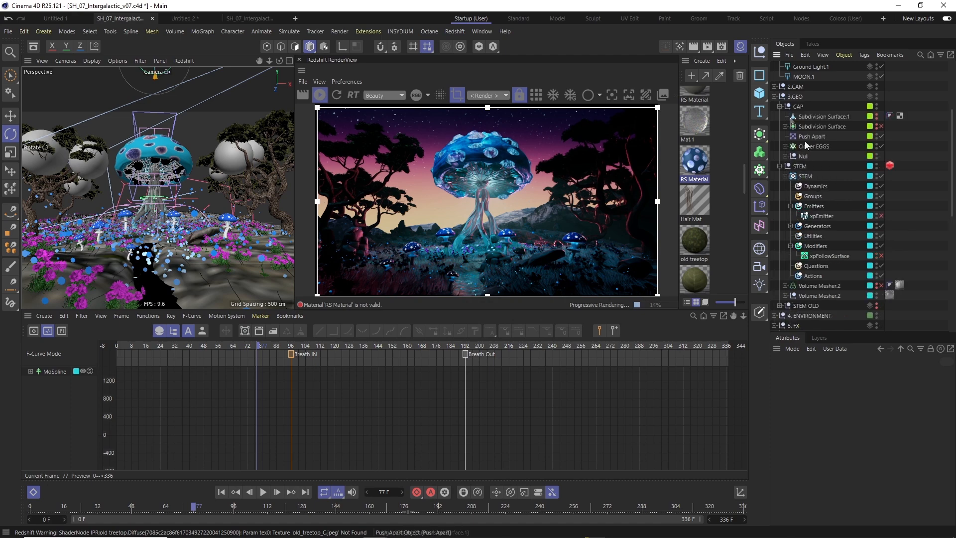
click(785, 146)
click(899, 155)
double_click(696, 105)
click(635, 365)
click(700, 460)
drag(583, 450, 588, 421)
click(735, 377)
drag(664, 376, 695, 377)
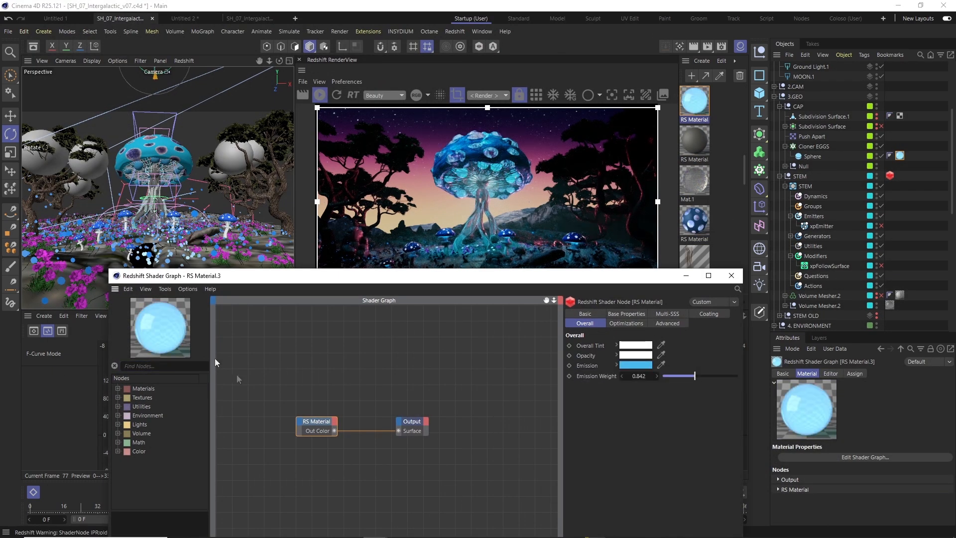
Add an RS Curvature node to RS Material.3, preview it through the Output's Surface input and adjust its settings.
click(165, 367)
text(cur)
drag(152, 398, 272, 351)
drag(311, 364, 398, 431)
click(289, 356)
click(720, 416)
drag(719, 416, 702, 416)
Add an RS Fresnel node, preview it through the Output, and set Curve Falloff to 16 and Index of Refraction to 1.445.
drag(147, 366, 70, 375)
text(fr)
drag(149, 416, 347, 344)
drag(382, 356, 398, 430)
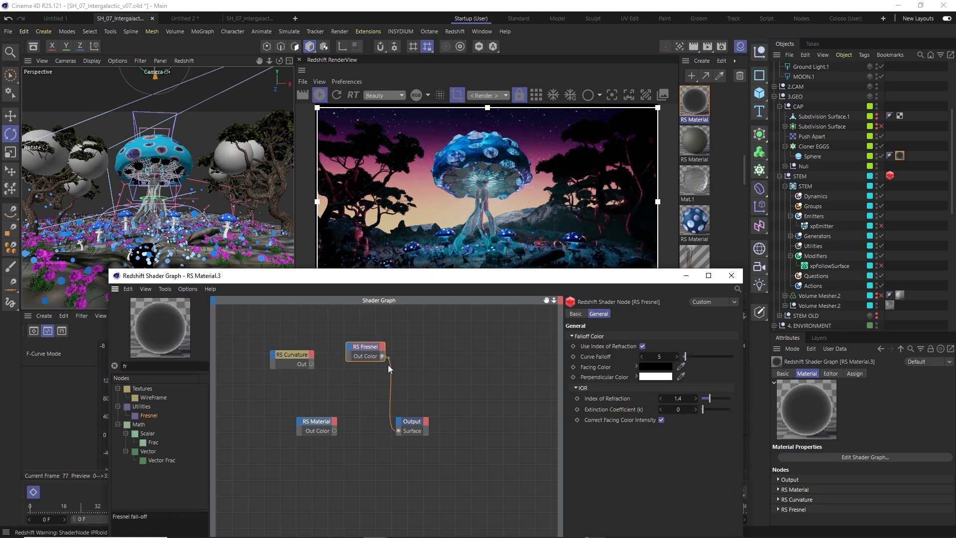
drag(707, 398, 713, 398)
drag(684, 356, 692, 358)
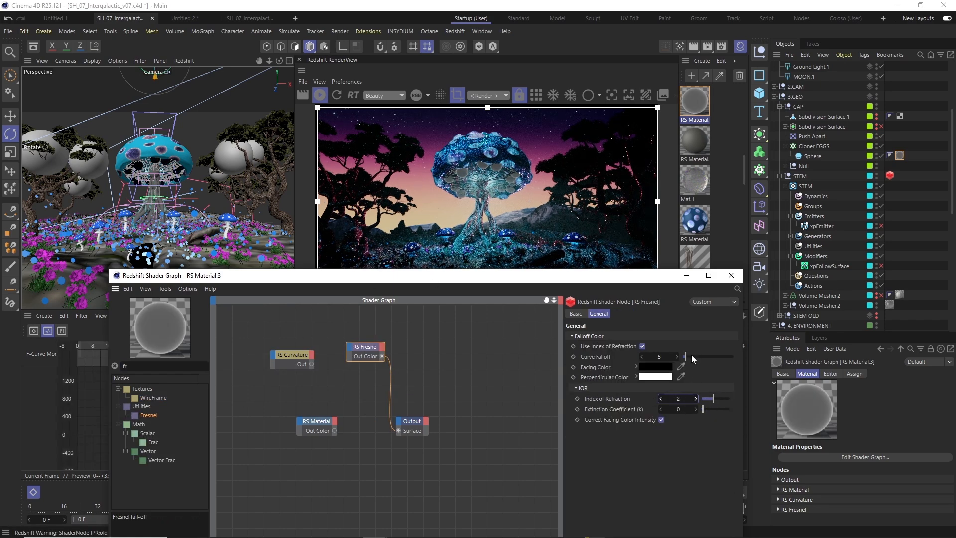
drag(705, 398, 710, 400)
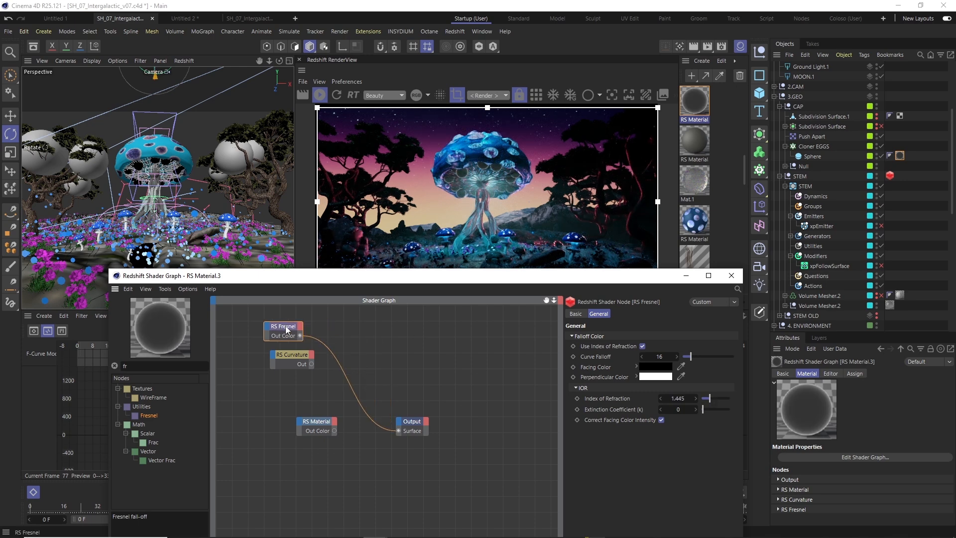
Add an RS Ramp after the RS Fresnel, reverse its black and white knots, and connect it to the Output's Surface input.
double_click(149, 366)
text(ram)
drag(148, 397, 352, 339)
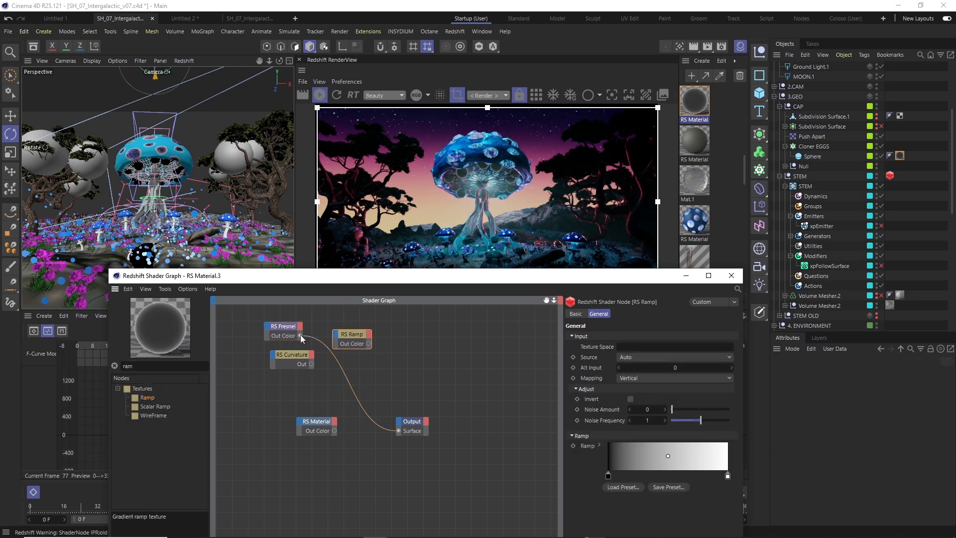
mouse_move(727, 476)
mouse_down()
mouse_move(614, 476)
mouse_move(724, 476)
mouse_up()
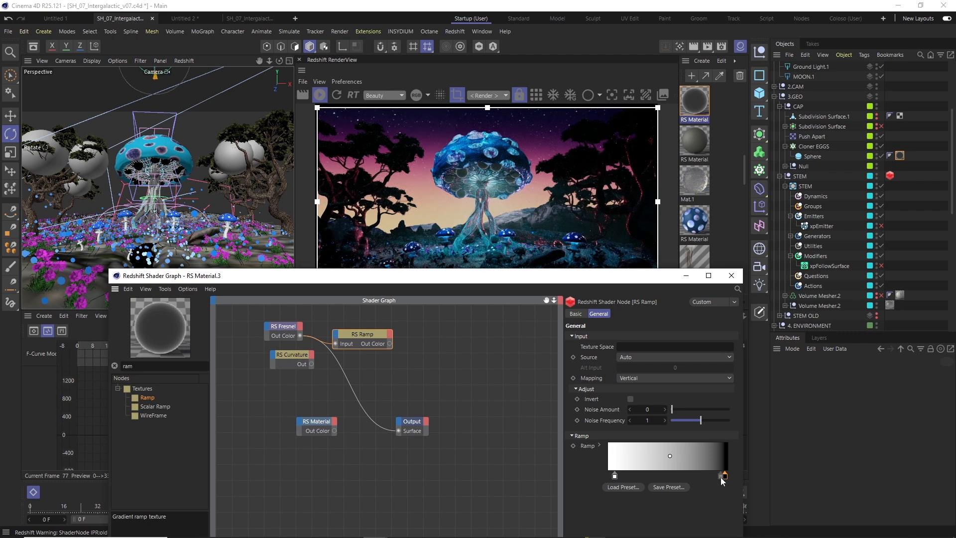
drag(390, 343, 398, 431)
drag(615, 477, 608, 476)
Add an RS Maxon Noise node to RS Material.3 and set its type to Turbulence.
drag(137, 366, 78, 362)
text(noi)
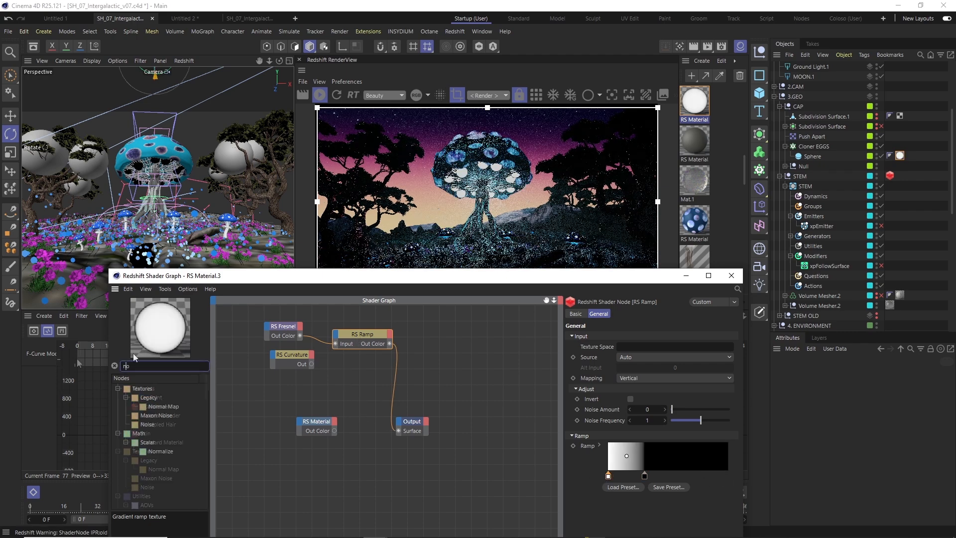
drag(159, 397, 291, 398)
click(667, 377)
click(653, 376)
Add an RS Color Layer, connect the Maxon Noise to Layer 1 Color, change that layer's blend mode and preview the result through the Output.
click(114, 366)
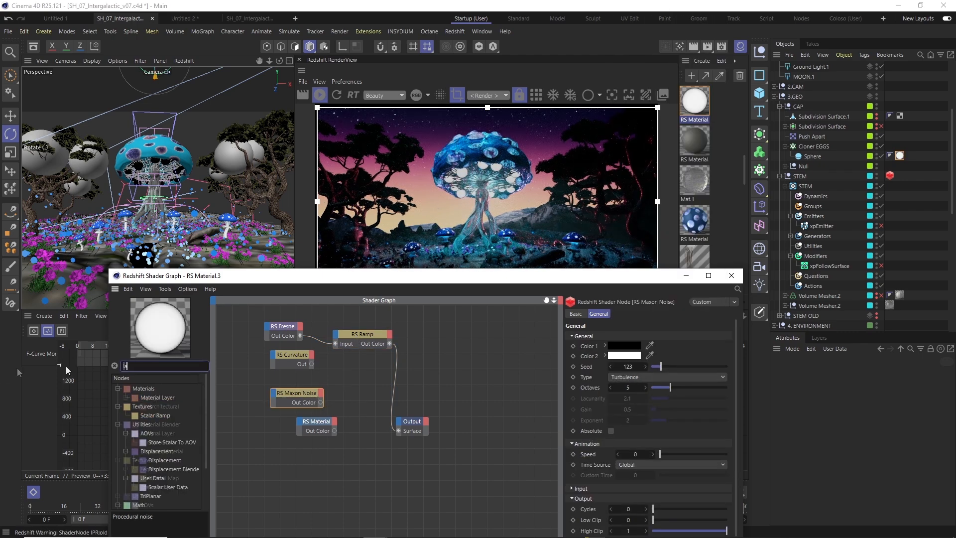
text(lay)
drag(153, 415, 398, 361)
drag(320, 402, 364, 381)
click(672, 411)
click(647, 280)
drag(436, 391, 398, 431)
Set the RS Maxon Noise's contrast to 0.506 and the RS Fresnel's Index of Refraction to 2.5.
click(296, 393)
drag(626, 275, 616, 220)
drag(679, 486, 711, 486)
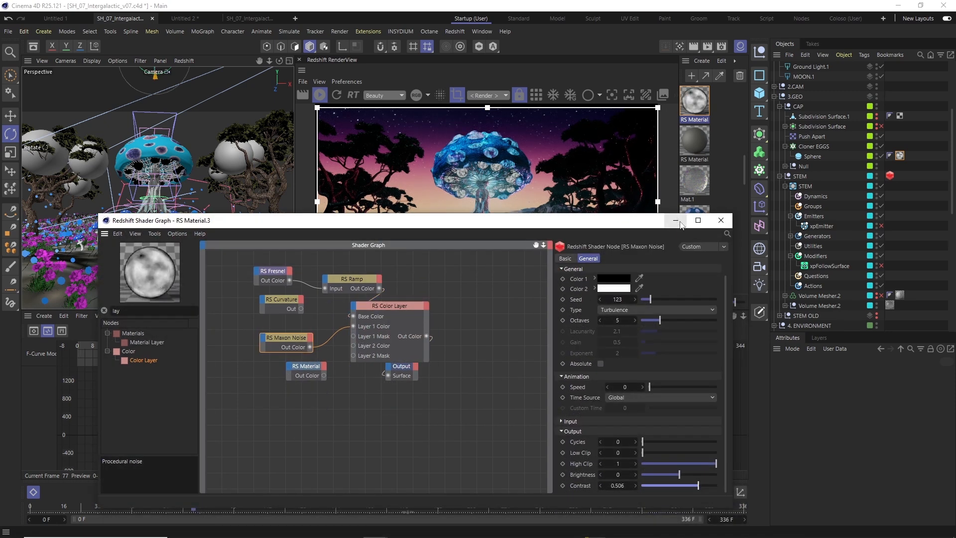
click(273, 270)
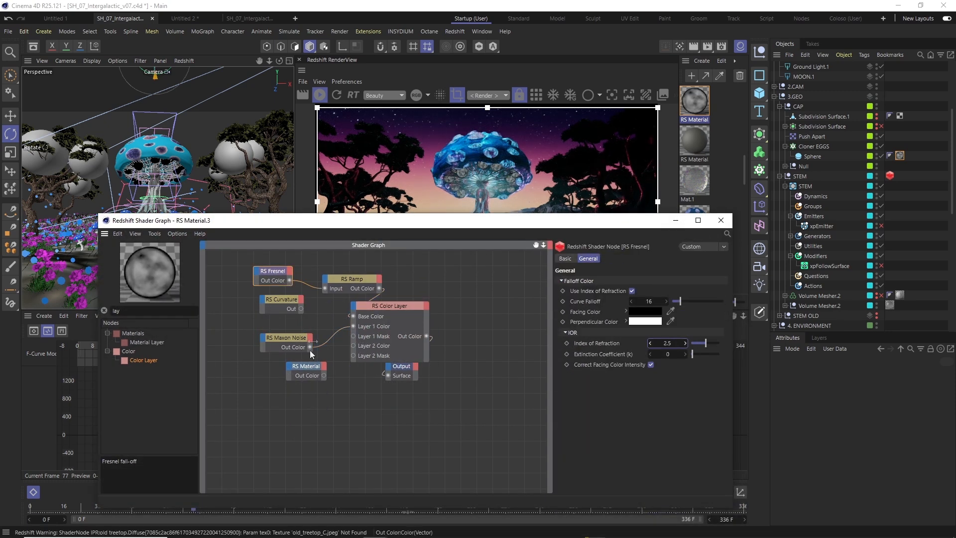
Rearrange the nodes, reconnect RS Material to the Output and feed the RS Color Layer into RS Material's Emission Color.
drag(389, 306, 473, 292)
drag(399, 394, 298, 368)
drag(401, 366, 472, 374)
drag(395, 384, 460, 384)
drag(509, 322, 359, 375)
click(473, 473)
Set RS Material's Overall Tint to bright blue and its Emission Weight to 1.676.
click(399, 375)
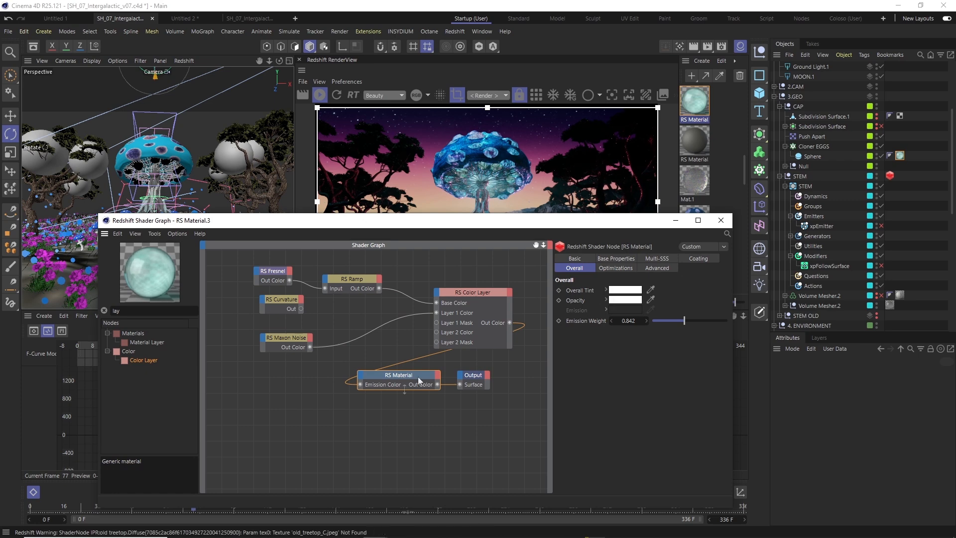
click(615, 258)
click(574, 267)
click(625, 290)
click(700, 323)
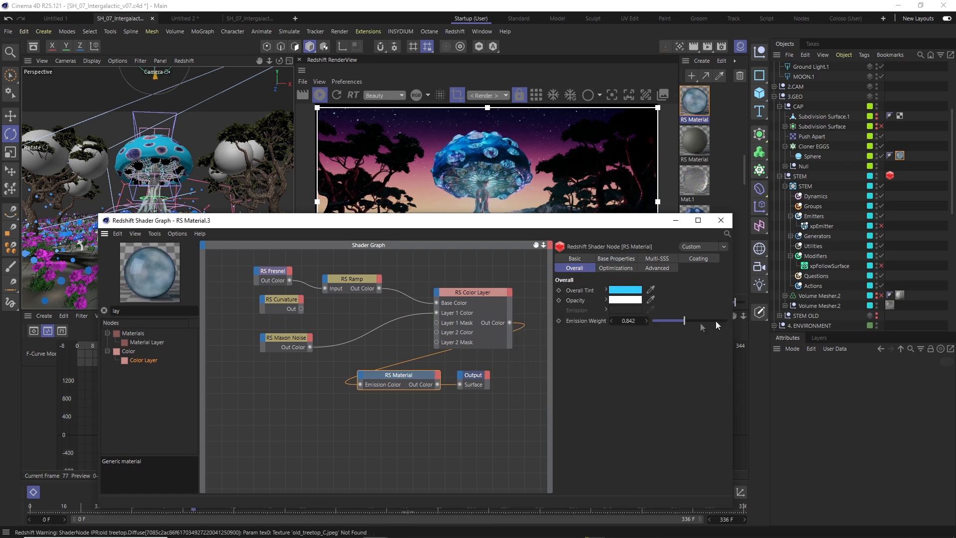
click(491, 293)
click(417, 375)
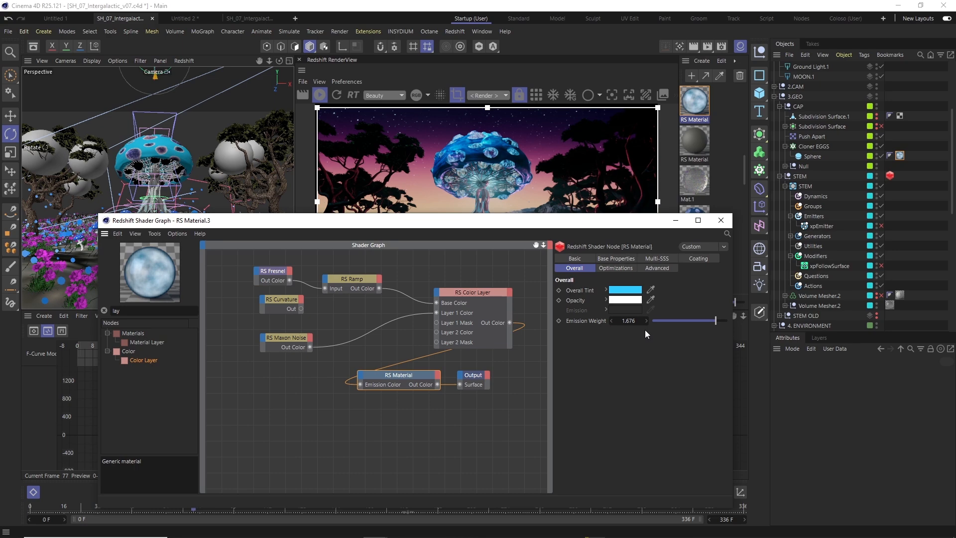
right_click(633, 323)
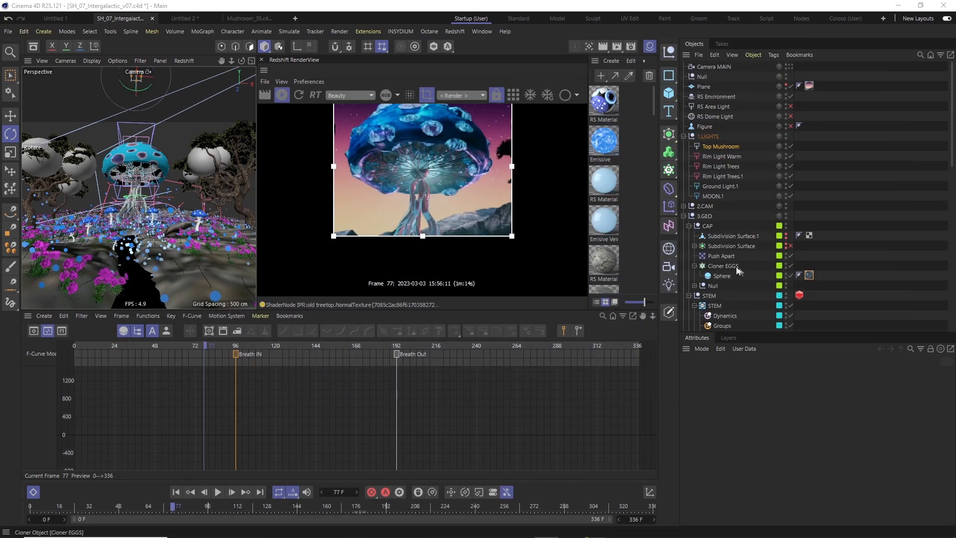
Delete the material tag from the Cloner EGGS Sphere, create a new Redshift material and open its shader graph.
click(809, 275)
key(Delete)
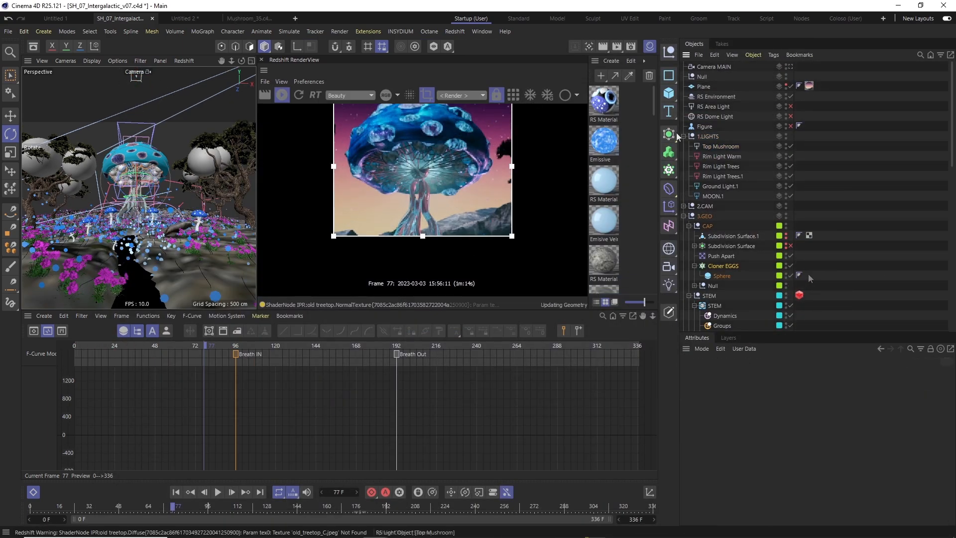
click(611, 61)
click(747, 107)
double_click(603, 101)
scroll(612, 154, down, 3)
scroll(618, 174, up, 3)
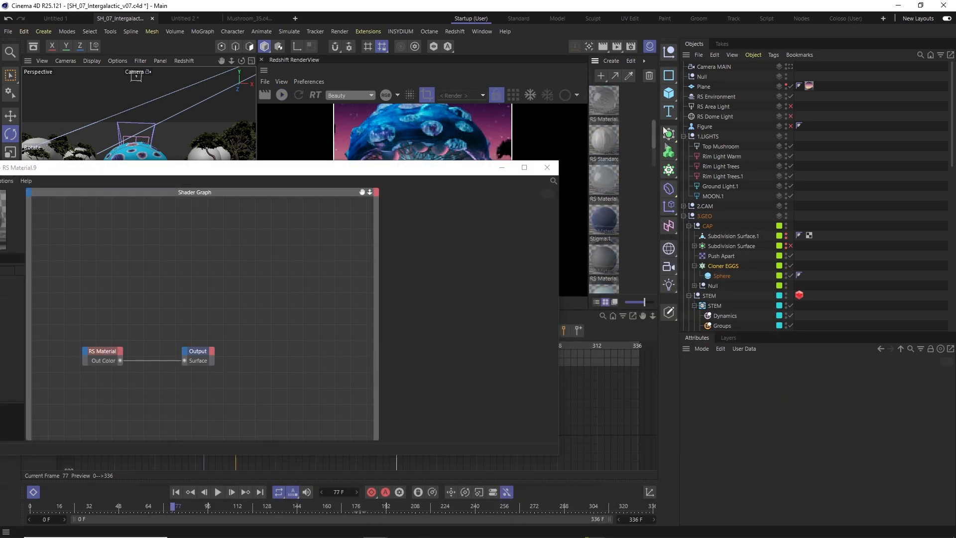
Feed the galaxy texture through an RS Color Correct into RS Material's Emission Color, with Hue Shift 277.56, and assign the material to the Sphere.
drag(662, 127, 649, 192)
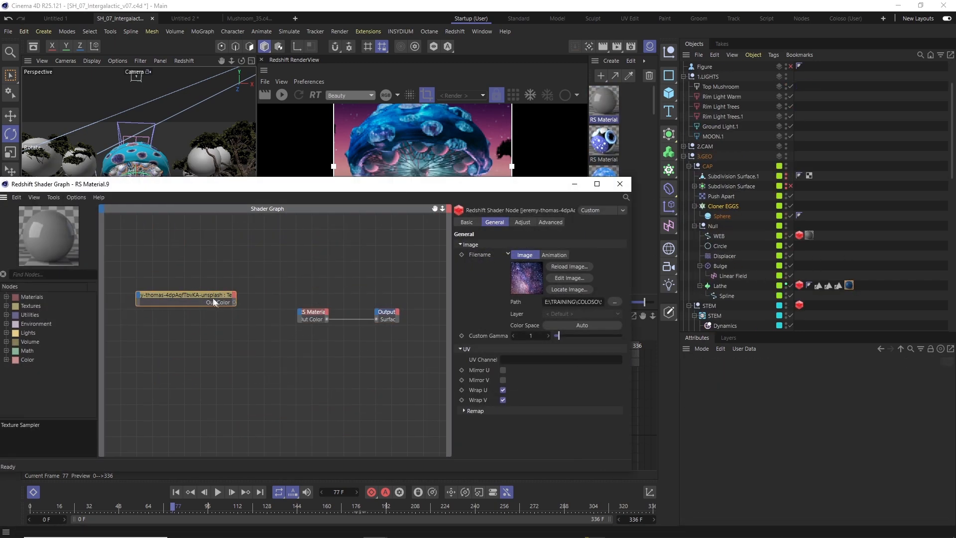
drag(240, 263, 240, 260)
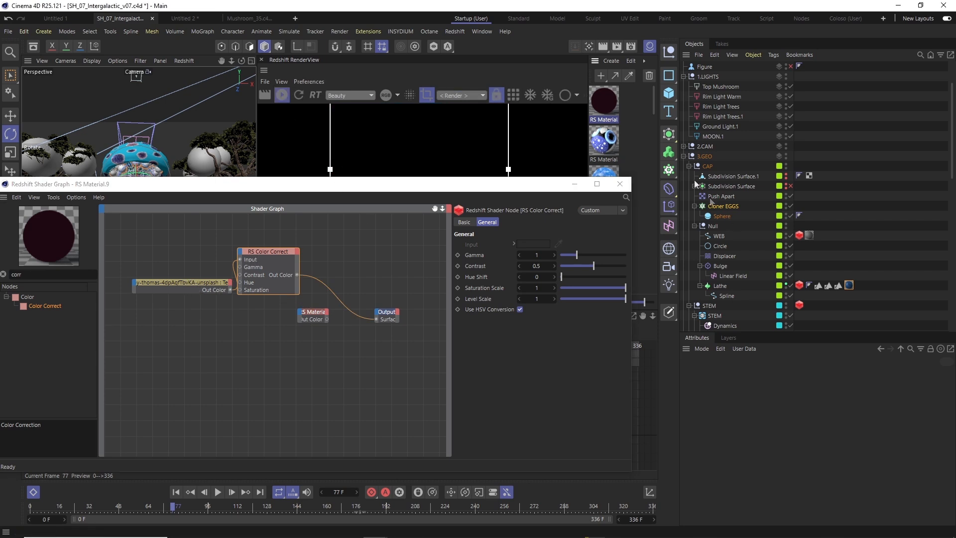
click(202, 286)
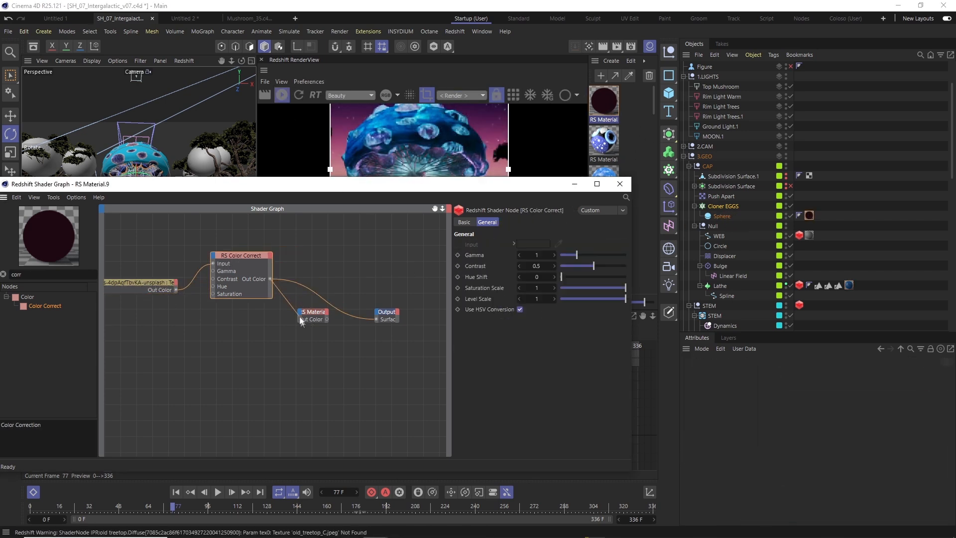
drag(270, 278, 334, 311)
click(338, 379)
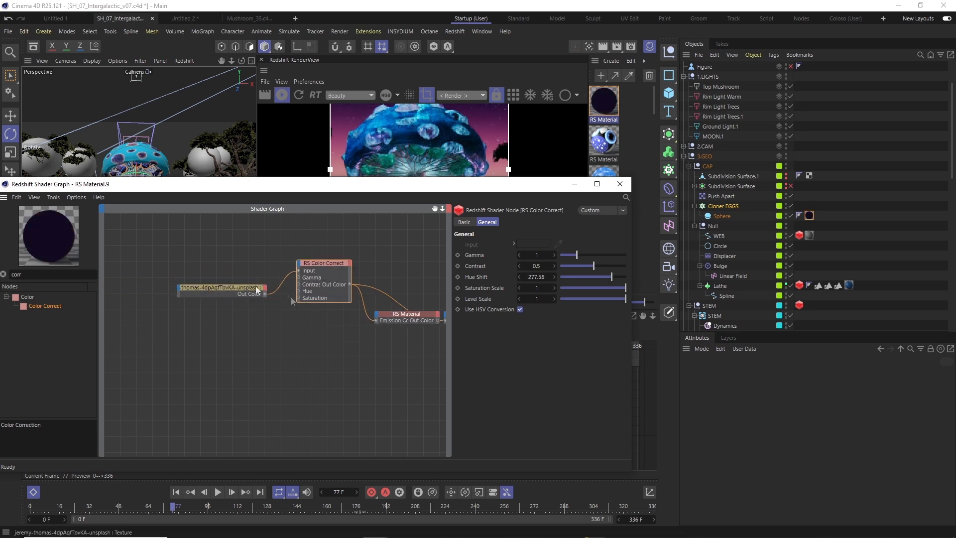
Insert an RS Ramp between the galaxy texture and the RS Color Correct, load the Heat 1 preset and move the yellow knot closer to red.
text(ramp)
drag(36, 306, 298, 225)
drag(231, 268, 345, 231)
click(506, 394)
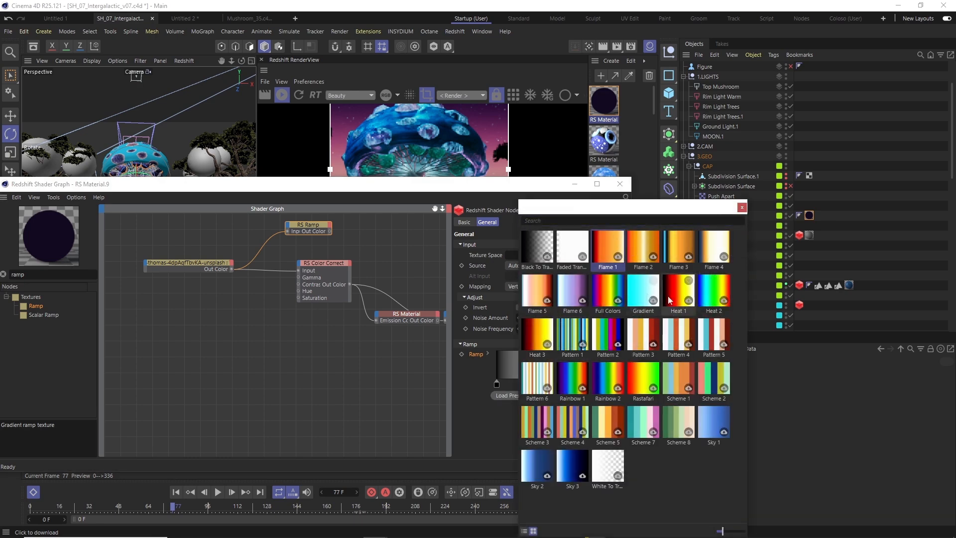
double_click(670, 289)
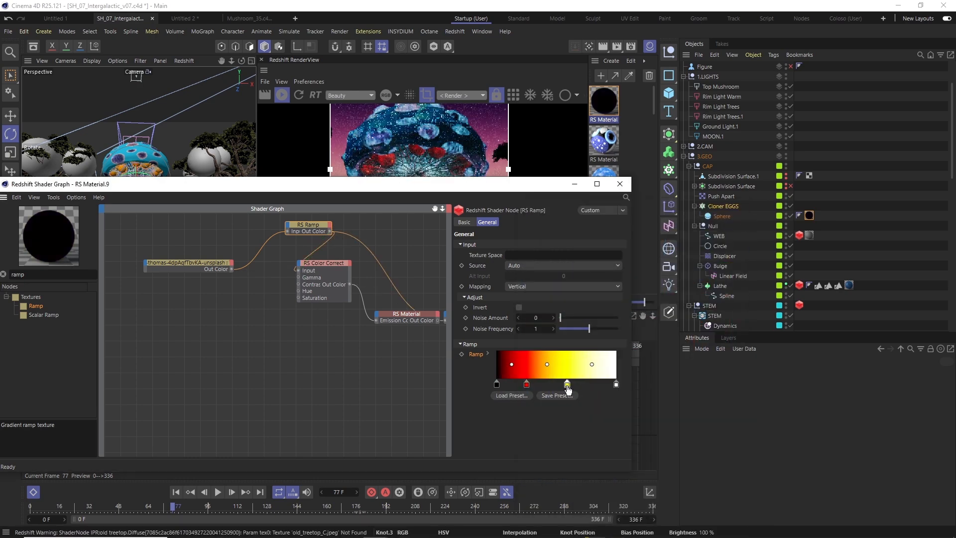
drag(567, 388, 553, 388)
Preview the RS Color Correct through the Output and set its Hue Shift to 160.92.
drag(350, 284, 444, 320)
click(323, 263)
drag(610, 277, 597, 277)
drag(467, 185, 520, 238)
drag(650, 329, 643, 330)
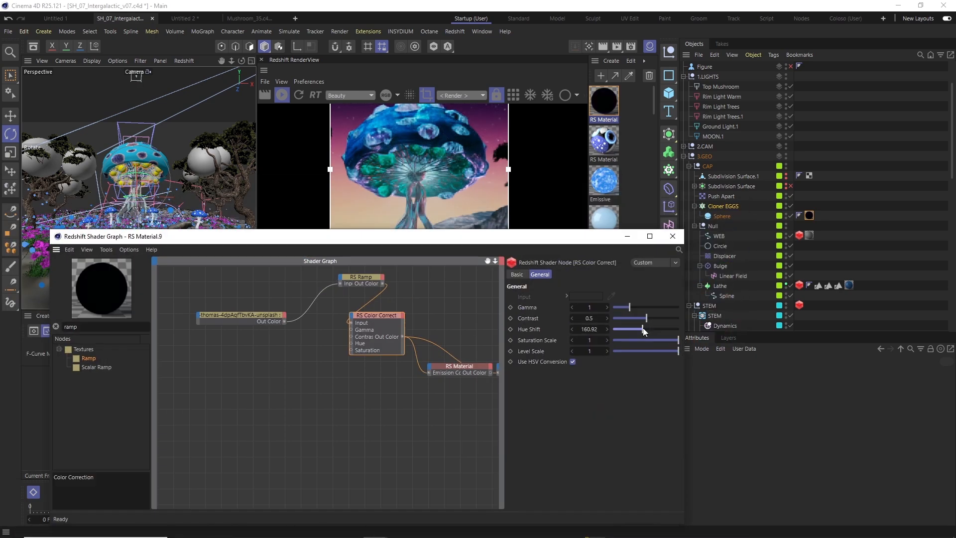
Reconnect RS Material to the Output, adjust its emission weight and close the shader graph.
click(459, 366)
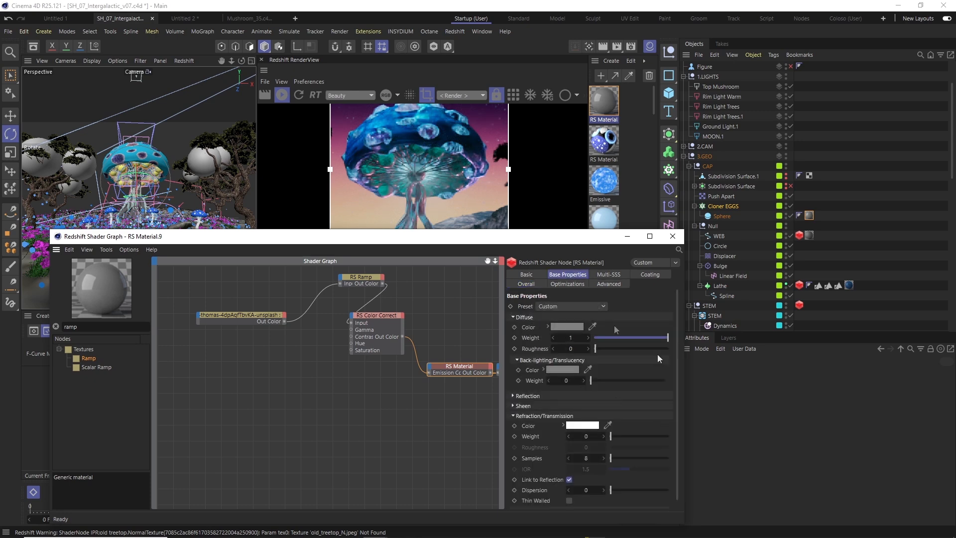
click(526, 284)
drag(629, 336, 634, 336)
click(672, 236)
Move the Circle spline vertically under the cap and edit the curve thickness in the WEB spline's Redshift Object tag.
click(148, 72)
click(719, 246)
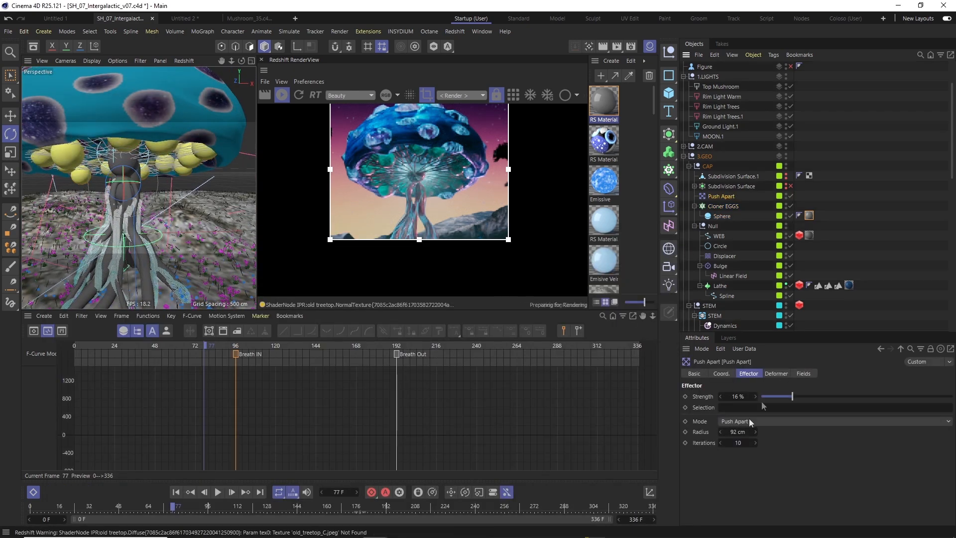
key(e)
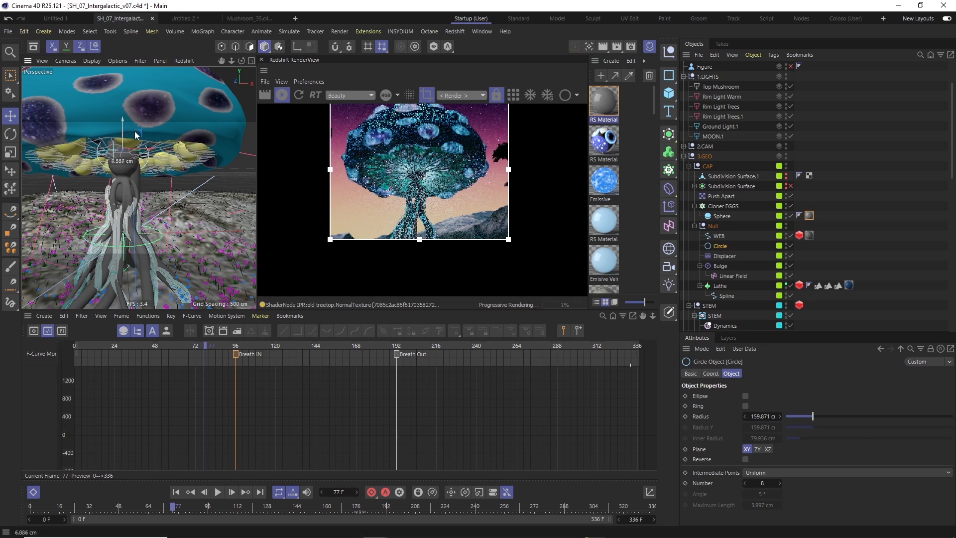
click(718, 236)
click(798, 236)
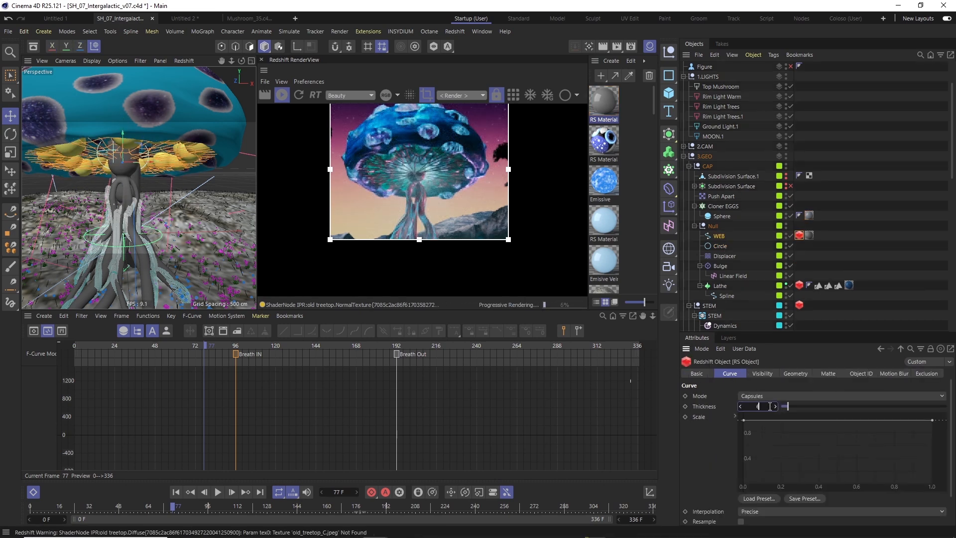
Reduce the Push Apart effector's radius and set the Cloner EGGS count to 23.
click(801, 207)
click(790, 196)
click(791, 196)
click(721, 196)
drag(750, 432, 745, 432)
click(723, 206)
drag(851, 497, 841, 497)
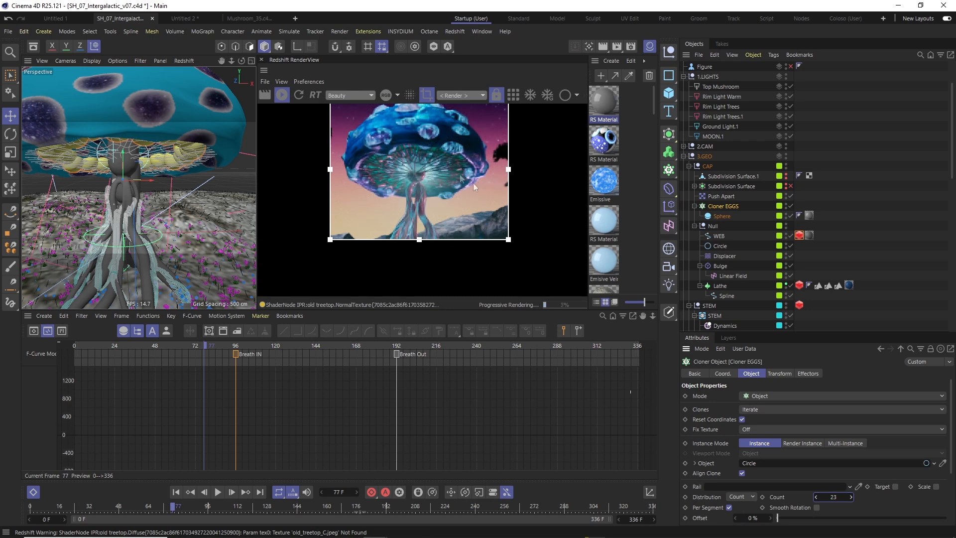
Examine the Remapping curve and Spline Animation Speed of the Bulge deformer's Linear Field.
scroll(720, 209, down, 2)
click(720, 206)
click(726, 216)
scroll(750, 513, down, 4)
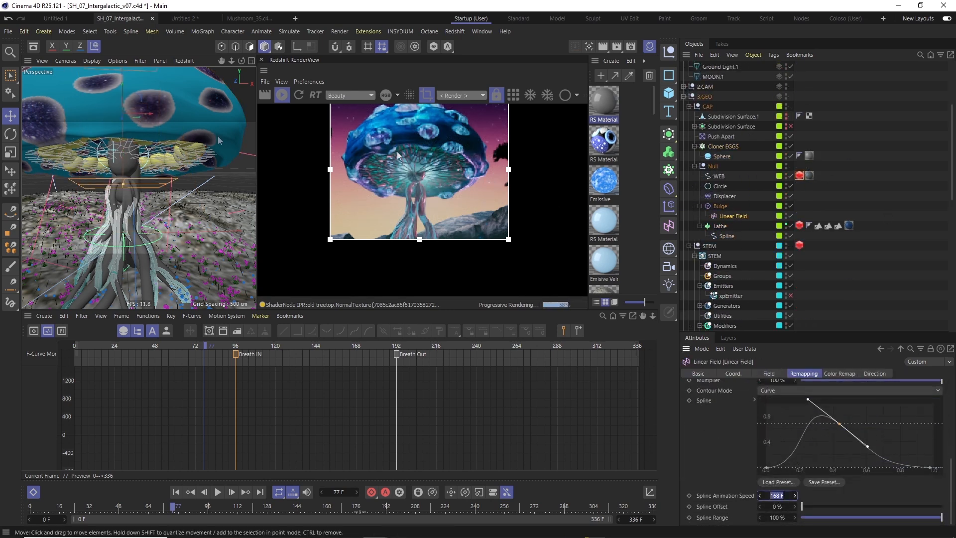
Add a Correction deformer to the cap's Lathe and group it with the Lathe under a Null.
click(720, 227)
scroll(185, 192, down, 5)
key(shift+c)
text(corr)
key(shift+Return)
click(721, 227)
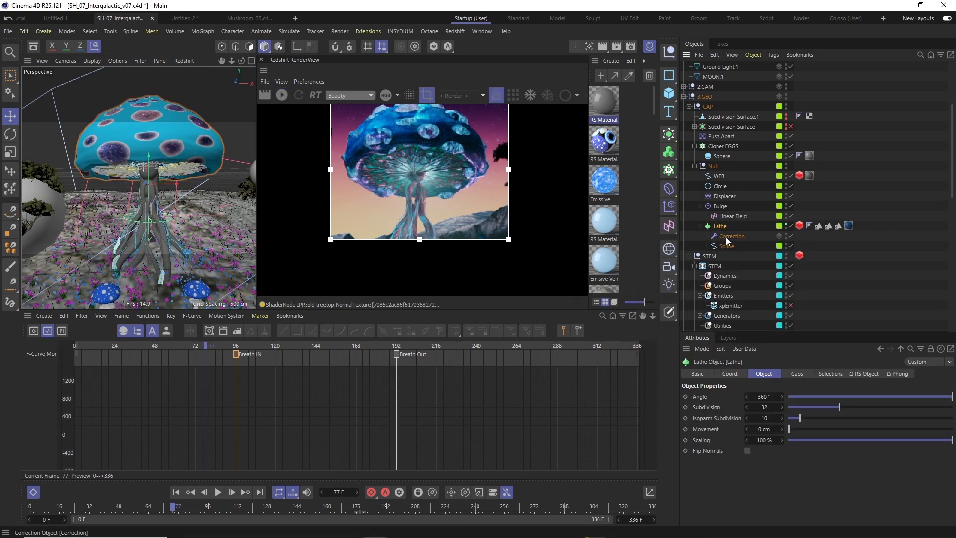
key(alt+g)
click(730, 236)
Check the Correction deformer in polygon mode by toggling the Null's visibility, and try the Emissive material on the Lathe.
alt+drag(157, 147, 187, 160)
click(250, 46)
double_click(786, 225)
click(786, 226)
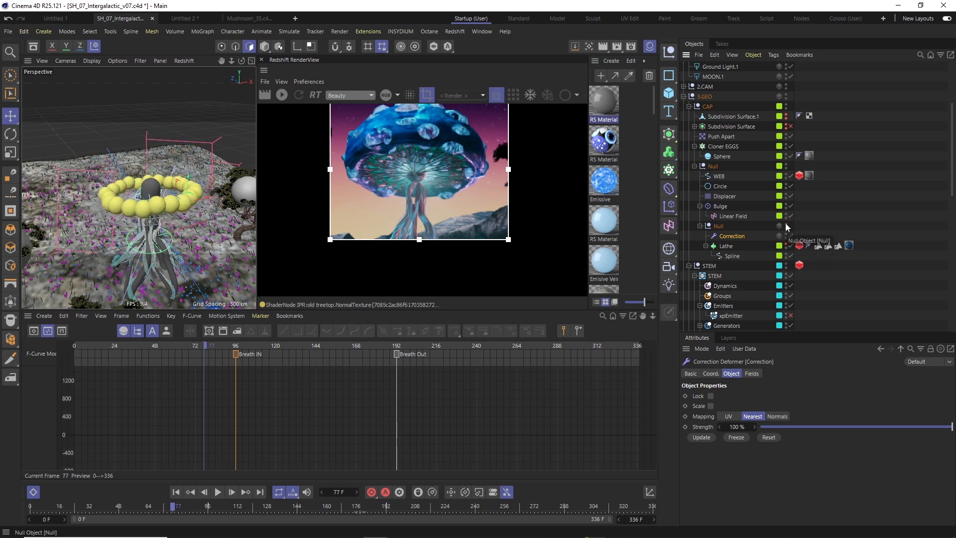
alt+drag(158, 201, 199, 194)
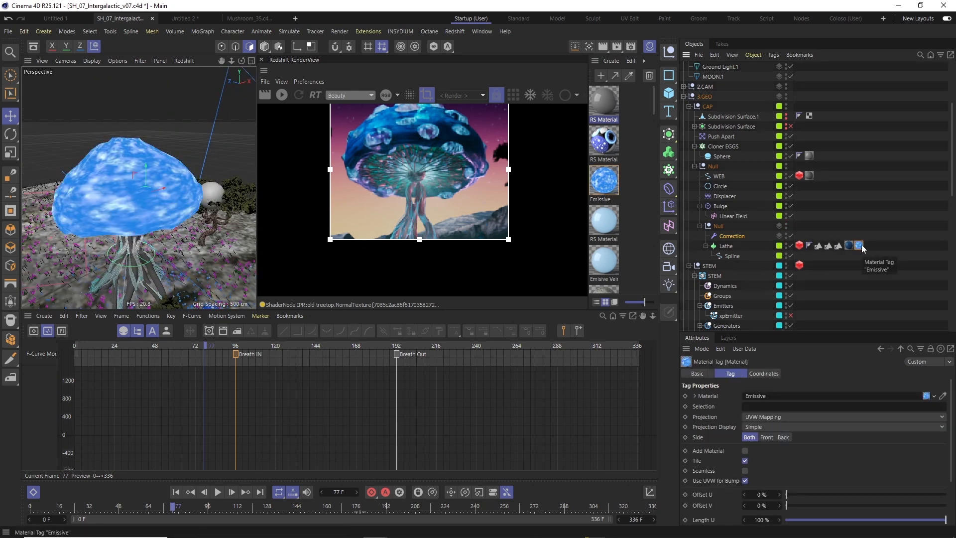
Play the animation to check the motion of the cap and stem.
scroll(731, 278, down, 5)
click(724, 307)
scroll(746, 224, up, 10)
key(F8)
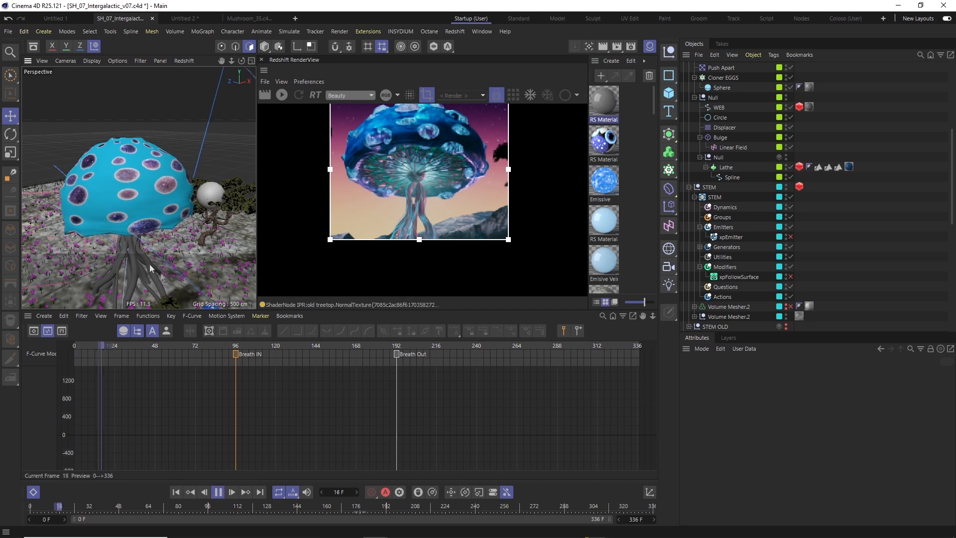
Bake the cap's Lathe to an Alembic file.
click(726, 167)
right_click(726, 167)
click(796, 374)
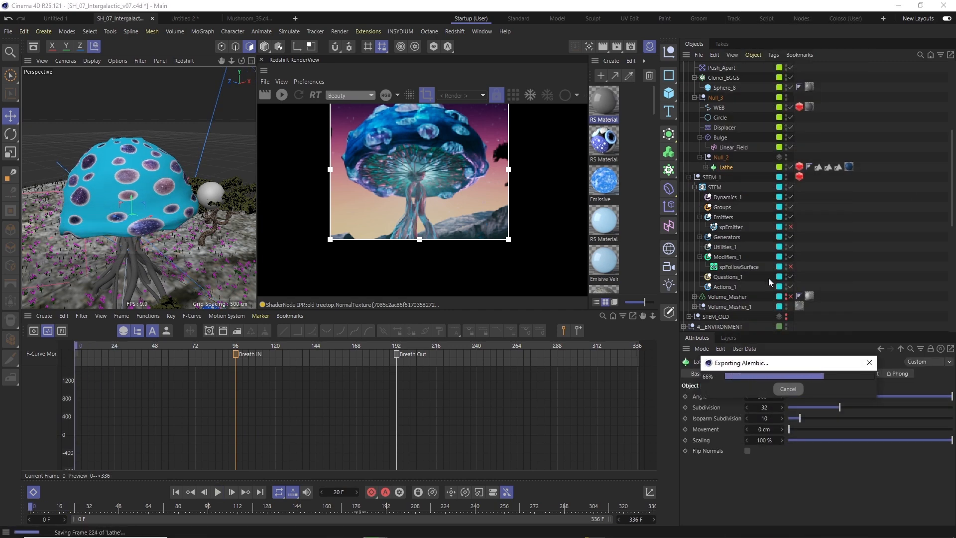
Disable the original Lathe, Displacer and Bulge, and check the baked Alembic cap at frame 70.
click(790, 167)
click(705, 177)
click(733, 186)
click(790, 128)
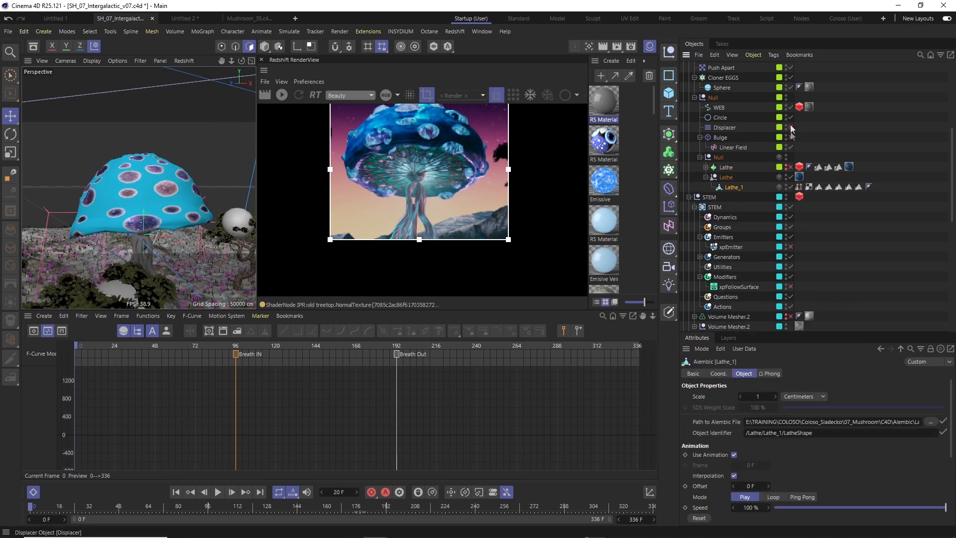
click(159, 506)
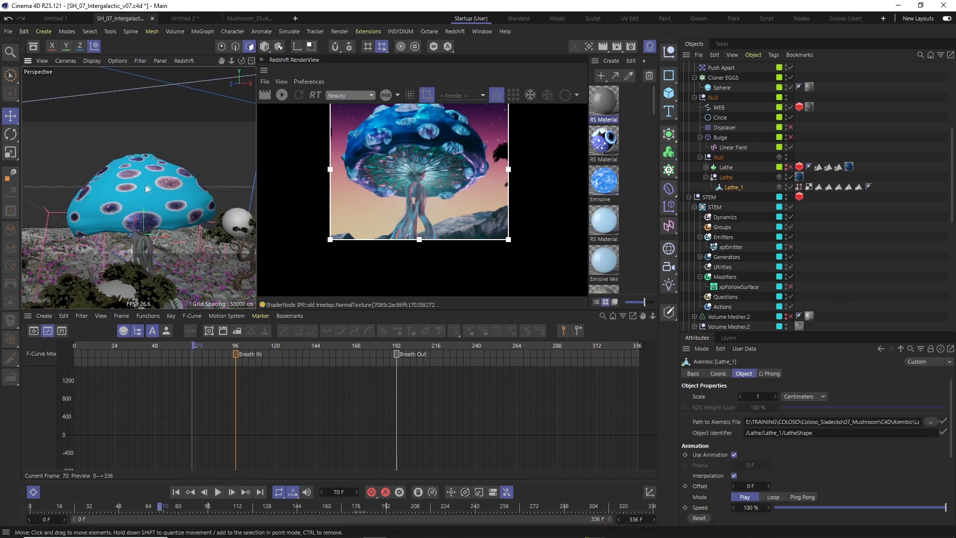
key(9)
click(209, 116)
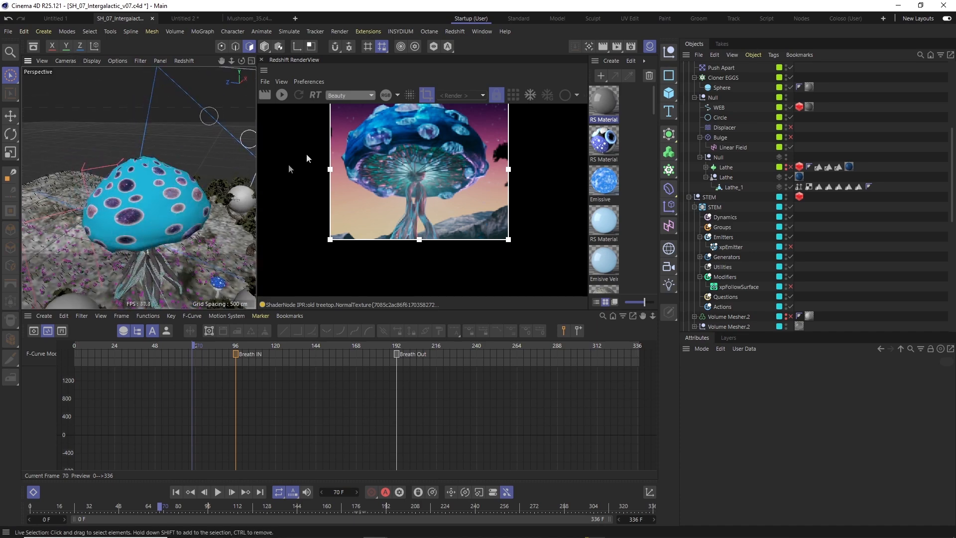
drag(258, 127, 332, 127)
key(ctrl+v)
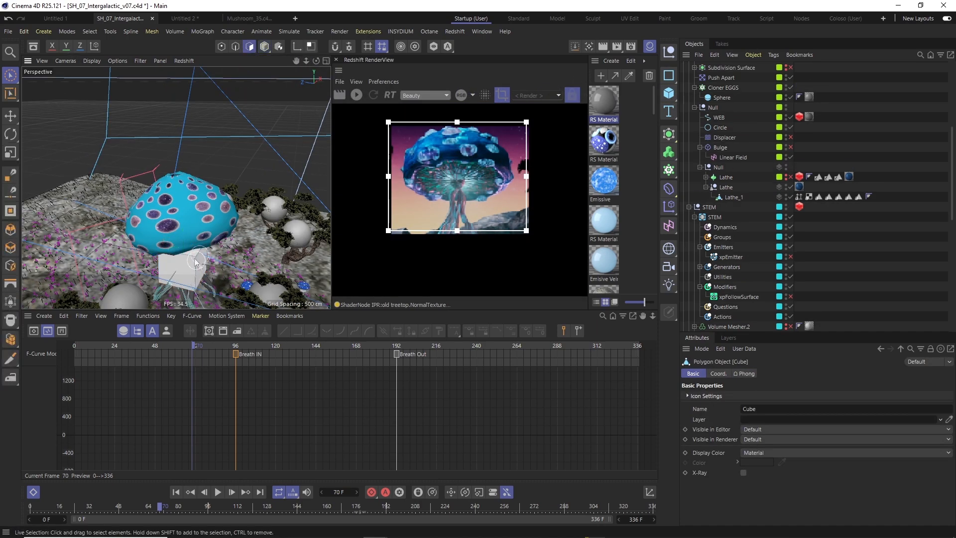
key(Delete)
Convert the baked Lathe_1 Alembic cap to an editable polygon object and switch to polygon mode.
click(200, 264)
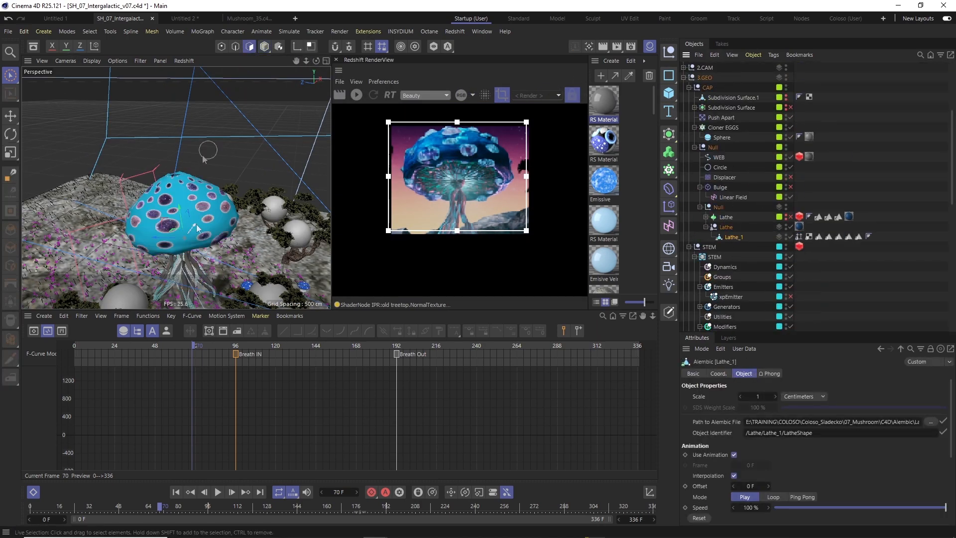
alt+drag(201, 219, 179, 199)
key(c)
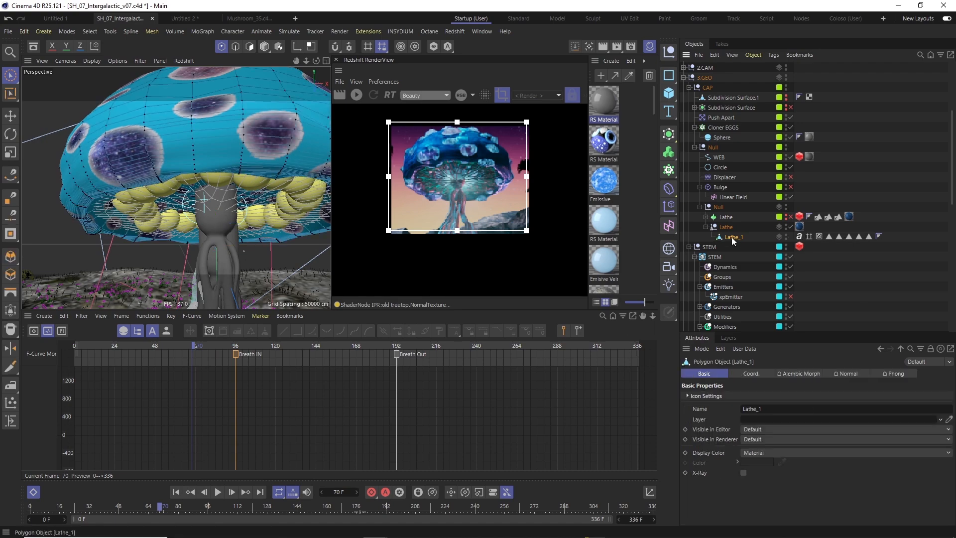
key(o)
click(250, 46)
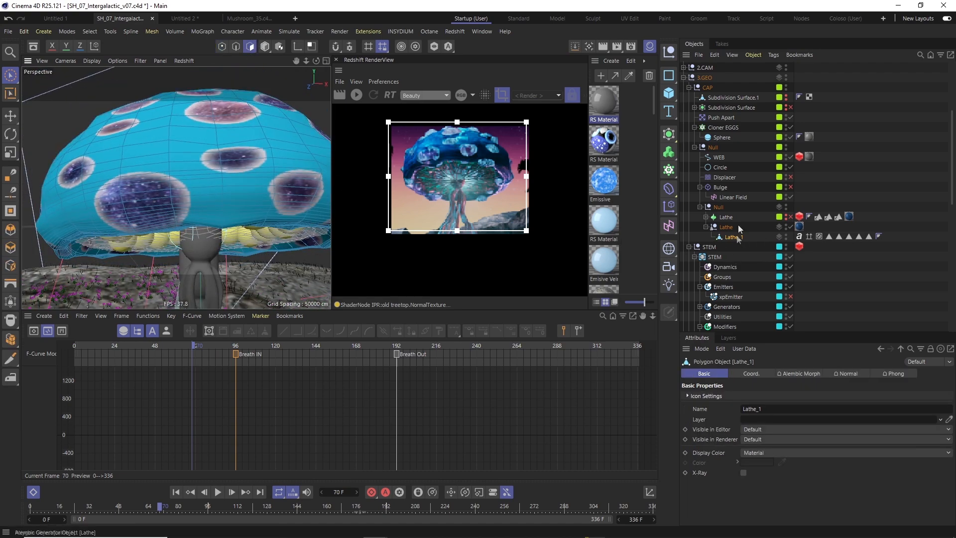
right_click(738, 242)
key(Escape)
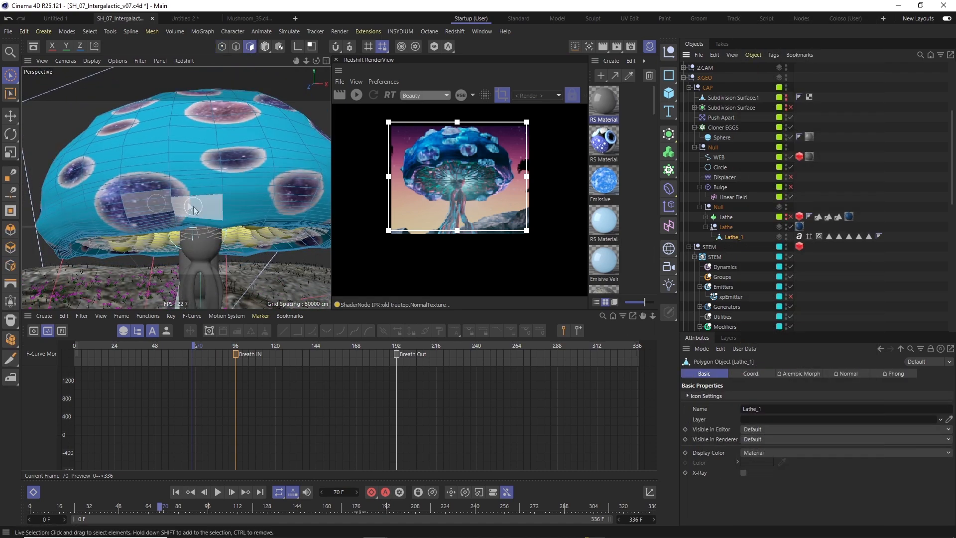
Fill-select the cap's outer polygons and apply the blue RS Material with spherical projection, restricted to Polygon Selection.1.
key(u)
key(f)
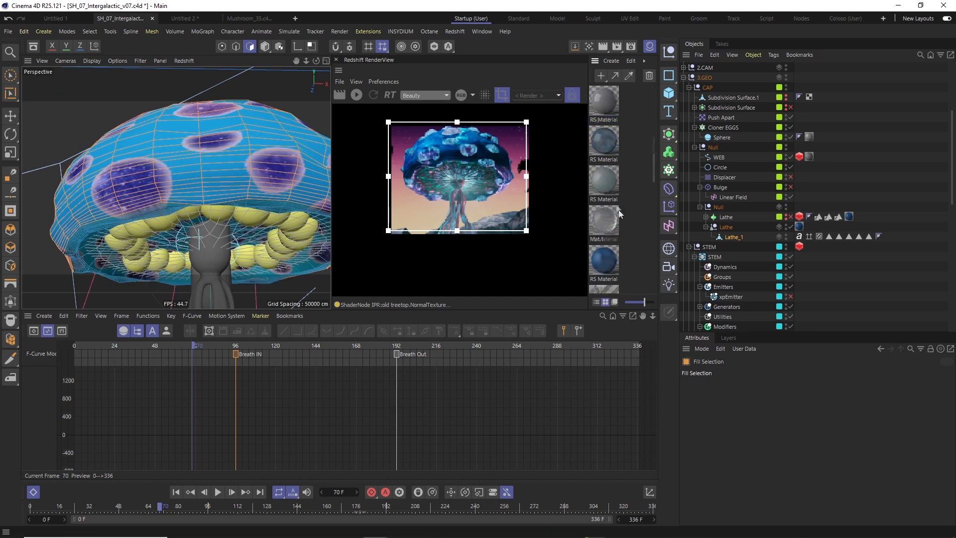
drag(287, 182, 287, 181)
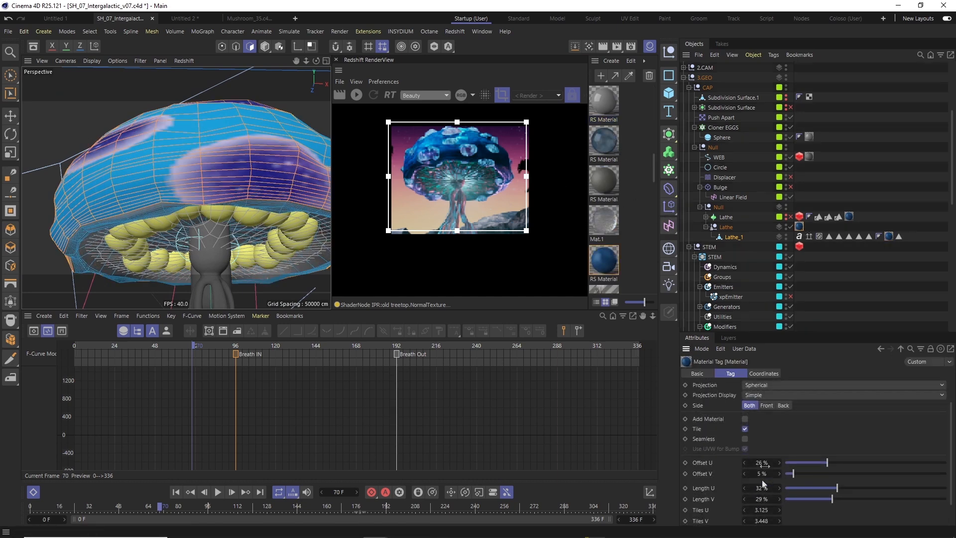
drag(905, 241, 900, 237)
click(889, 236)
click(898, 235)
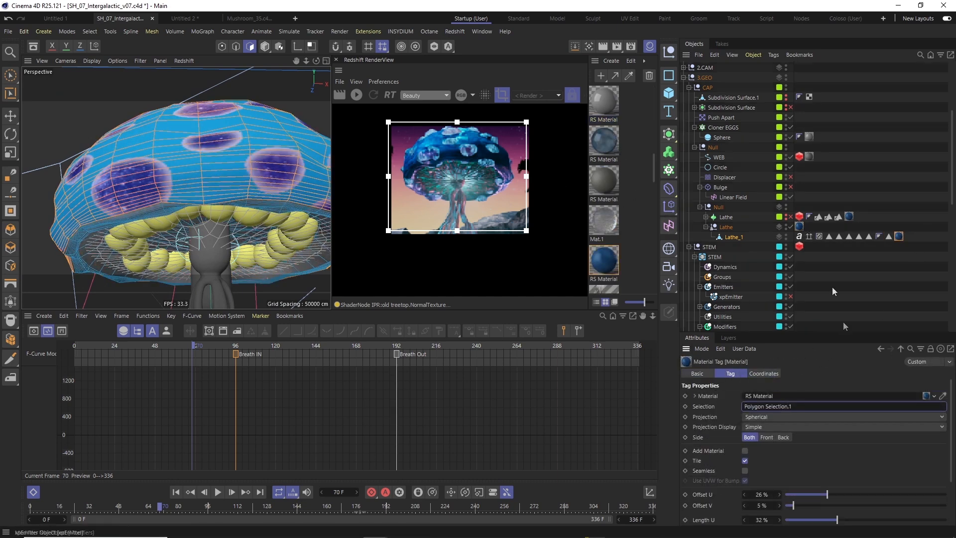
Name the blue cap material Mushroom and its duplicate Mush Inside, and open the duplicate's shader graph.
click(604, 260)
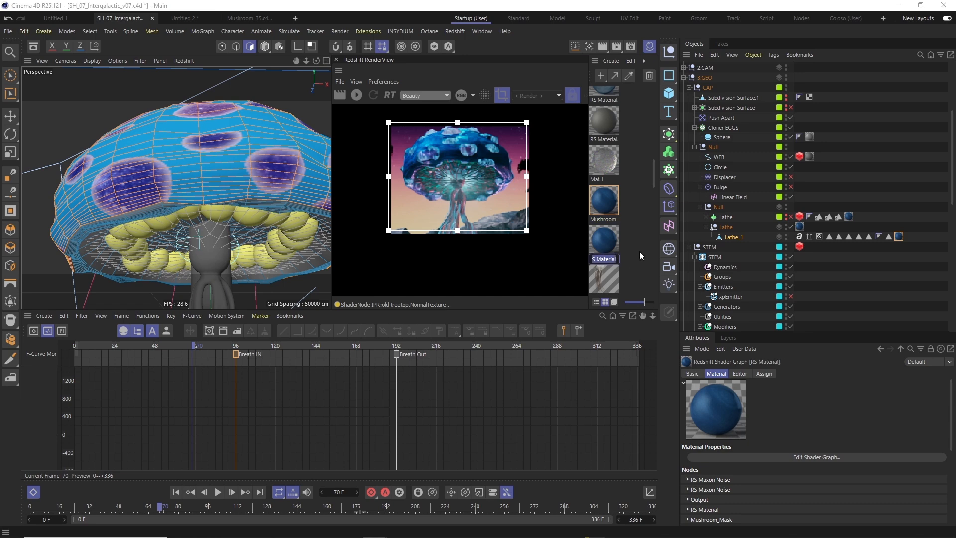
double_click(604, 240)
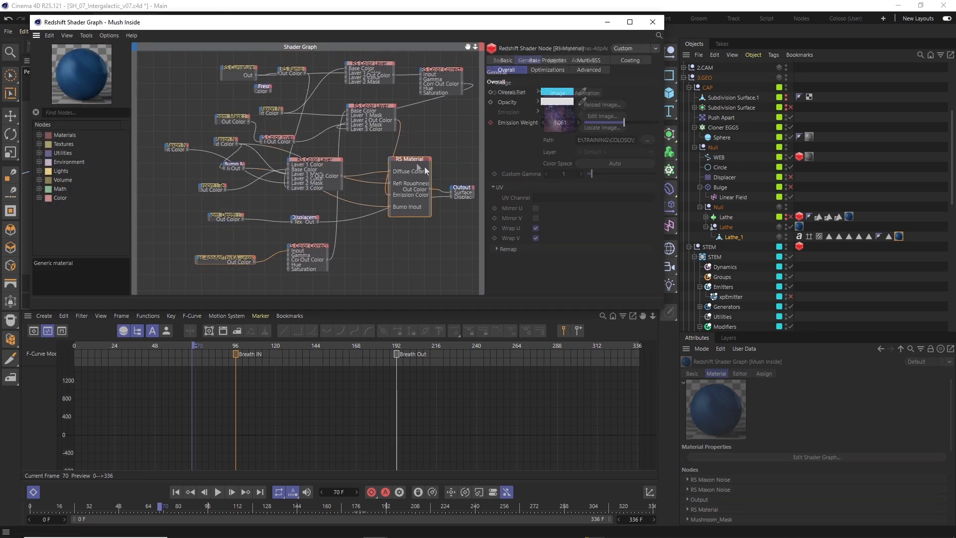
Delete the two upper Color Layers, the upper Color Correct, the Fresnel and its Maxon Noise from Mush Inside.
click(405, 138)
drag(328, 58, 468, 82)
key(Delete)
click(358, 110)
key(Delete)
drag(288, 83, 264, 119)
key(Delete)
Simplify Mush Inside by rearranging the remaining nodes and removing the mask, Color Invert, displacement and leftover texture nodes.
drag(338, 148, 347, 144)
drag(226, 141, 164, 173)
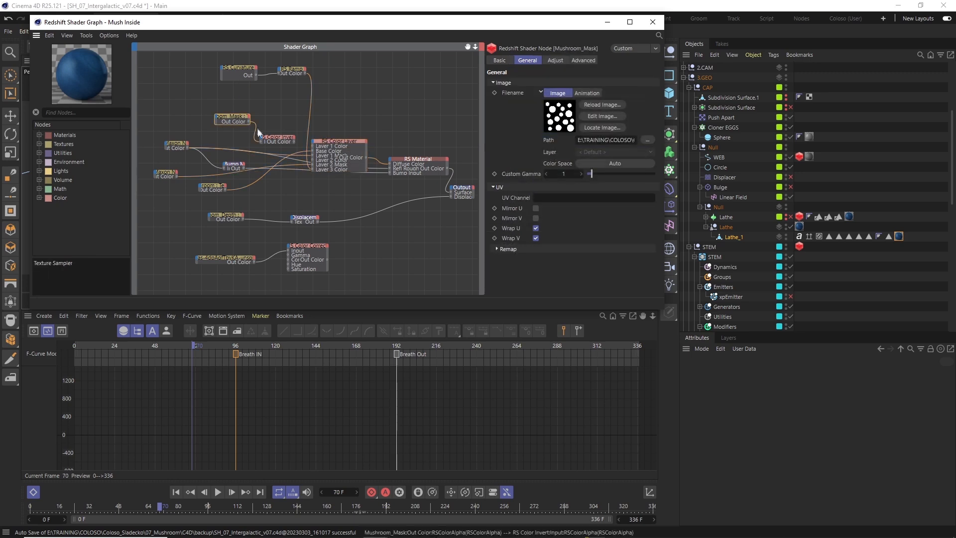
click(244, 72)
drag(215, 202, 323, 226)
key(Delete)
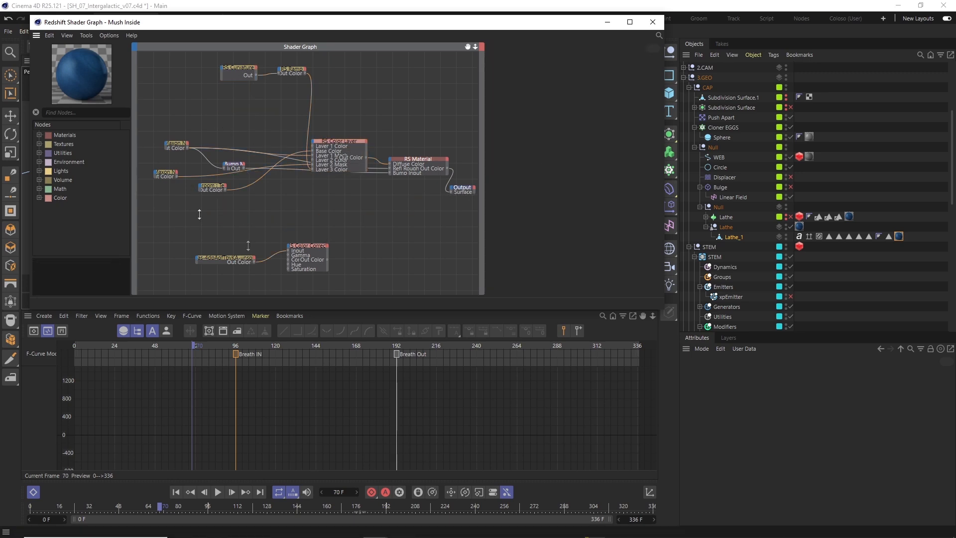
click(652, 22)
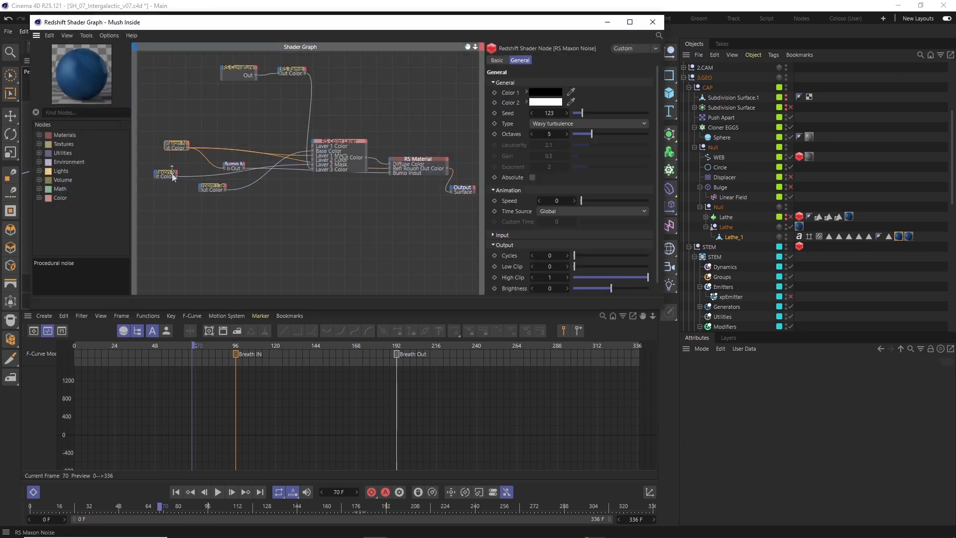
click(215, 186)
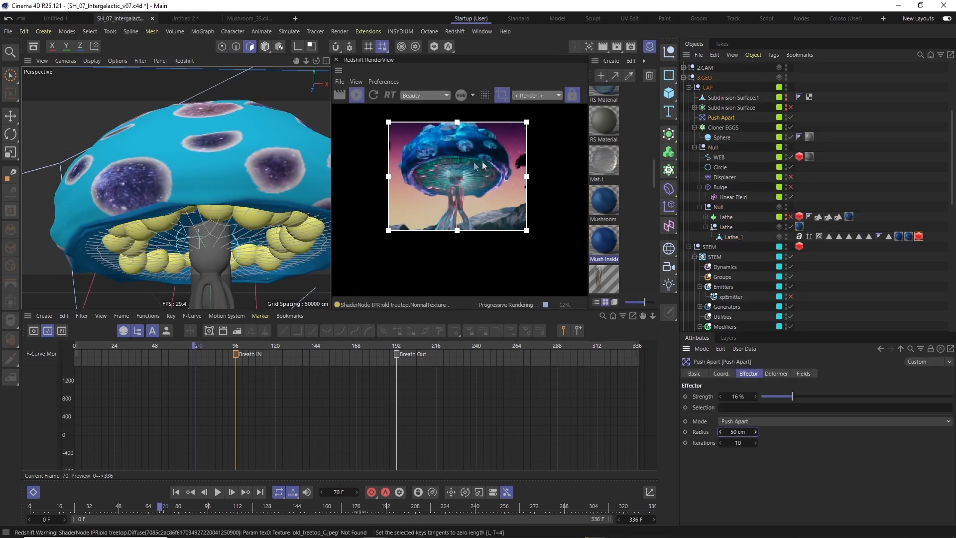
Scale the Circle spline that carries the egg clones and rename the egg material EGG.
key(t)
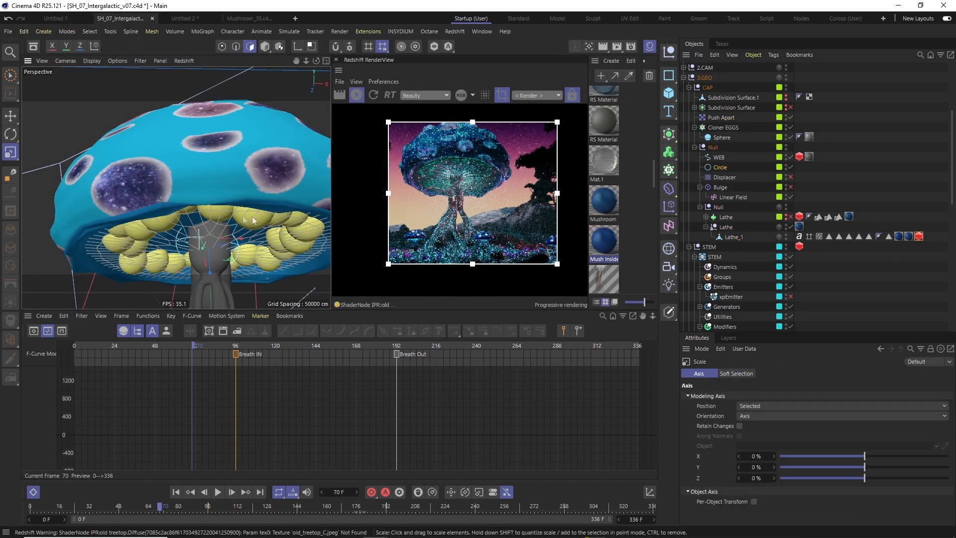
key(e)
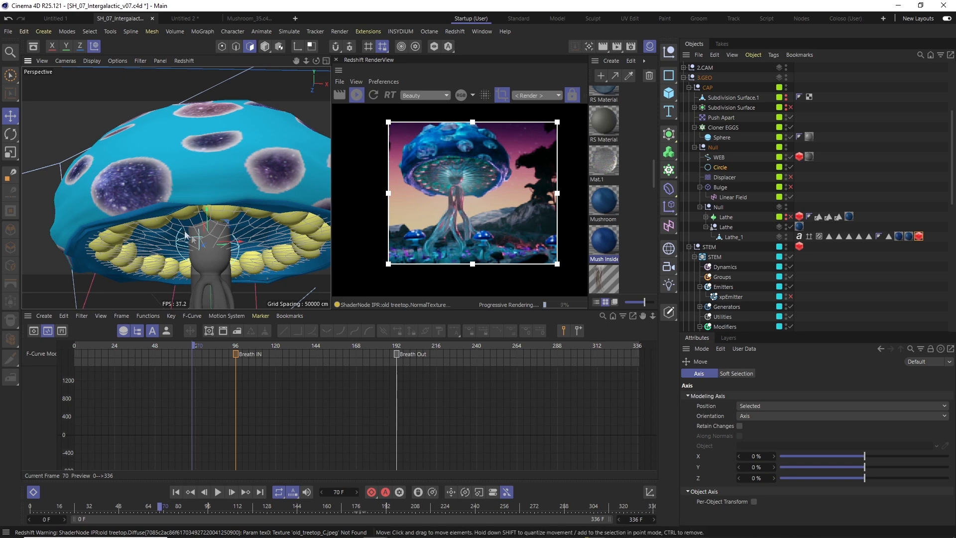
scroll(603, 174, up, 5)
click(603, 99)
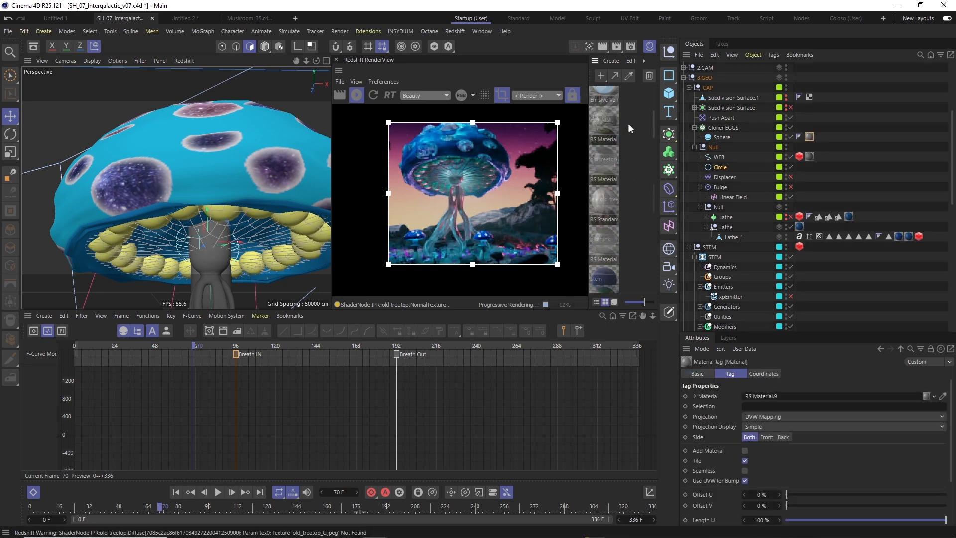
double_click(604, 99)
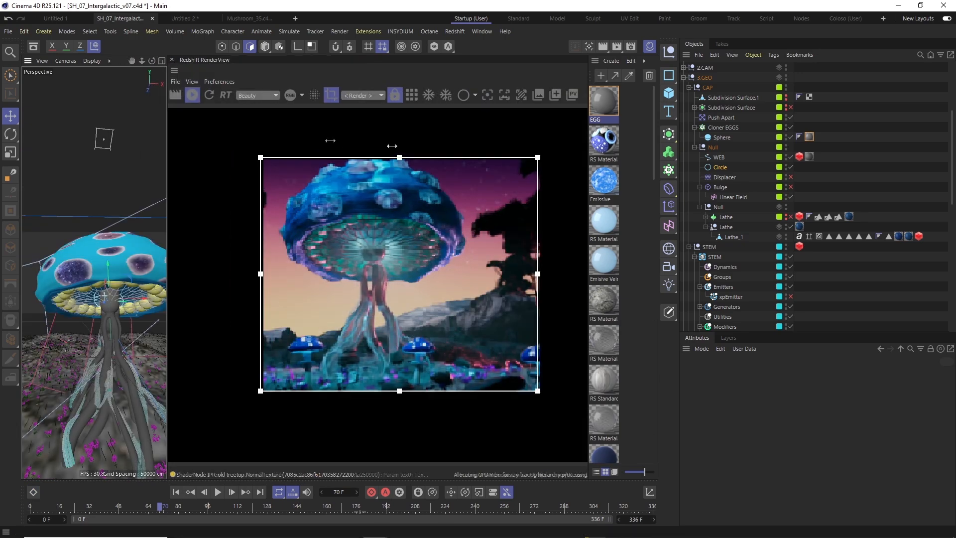
Duplicate Ground Light.1 and name the copy Light Trees Top.
scroll(725, 188, up, 5)
click(727, 186)
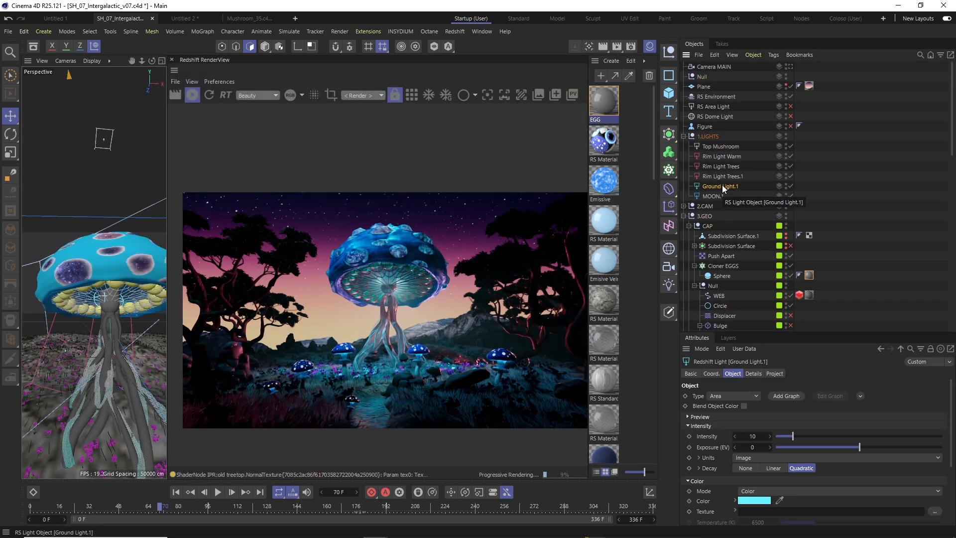
click(192, 95)
key(ctrl+a)
text(Light Trees Top)
key(Return)
Place Light Trees Top above one group of trees, raise its intensity and set its spread to 0.511.
alt+drag(100, 238, 90, 323)
click(754, 501)
click(816, 503)
click(819, 515)
drag(797, 419, 817, 251)
click(874, 251)
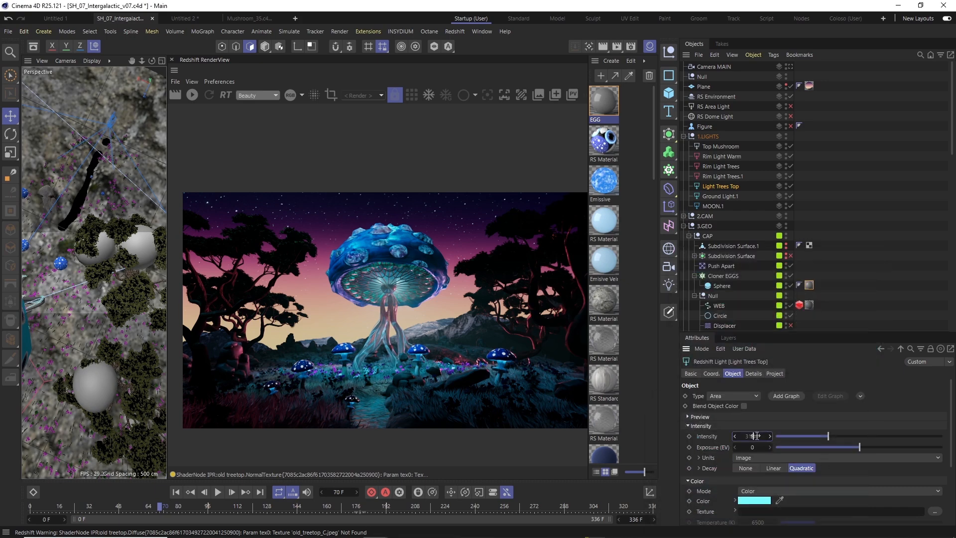
scroll(810, 441, down, 4)
drag(806, 483, 867, 484)
Duplicate Light Trees Top over the other group of trees and restart the Redshift preview render.
ctrl+drag(719, 186, 721, 191)
alt+drag(100, 239, 97, 277)
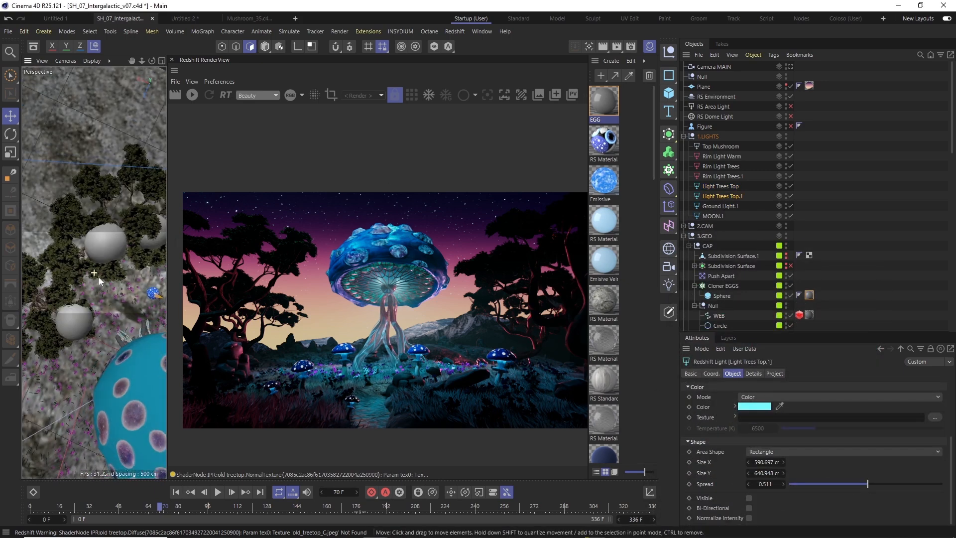
click(192, 95)
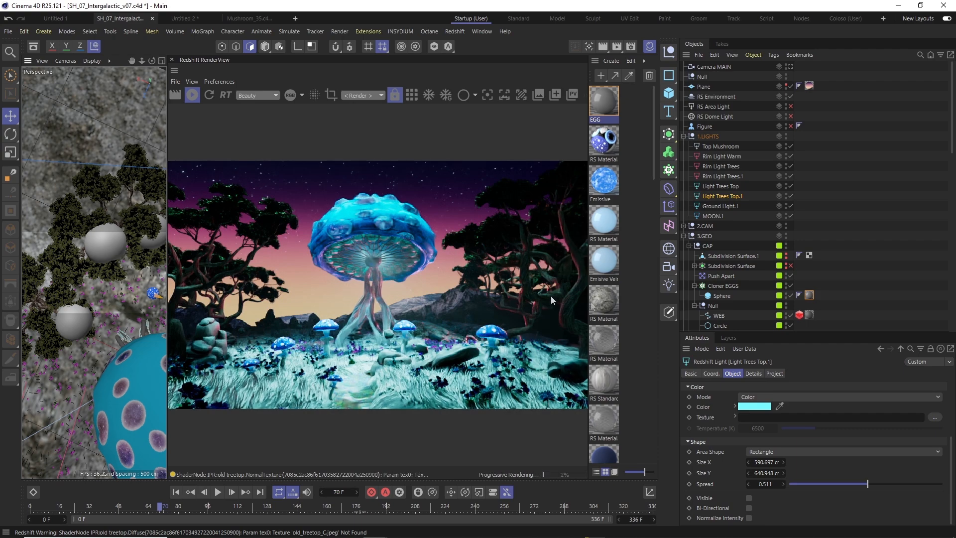
Adjust the light colour of Light Trees Top.1.
click(753, 407)
click(757, 374)
click(733, 373)
drag(951, 449, 951, 396)
alt+drag(105, 253, 120, 279)
Restrict both Light Trees Top lights to the old tree objects with the Include project mode.
click(722, 197)
shift+click(722, 187)
click(774, 374)
scroll(896, 257, down, 14)
click(683, 98)
click(949, 406)
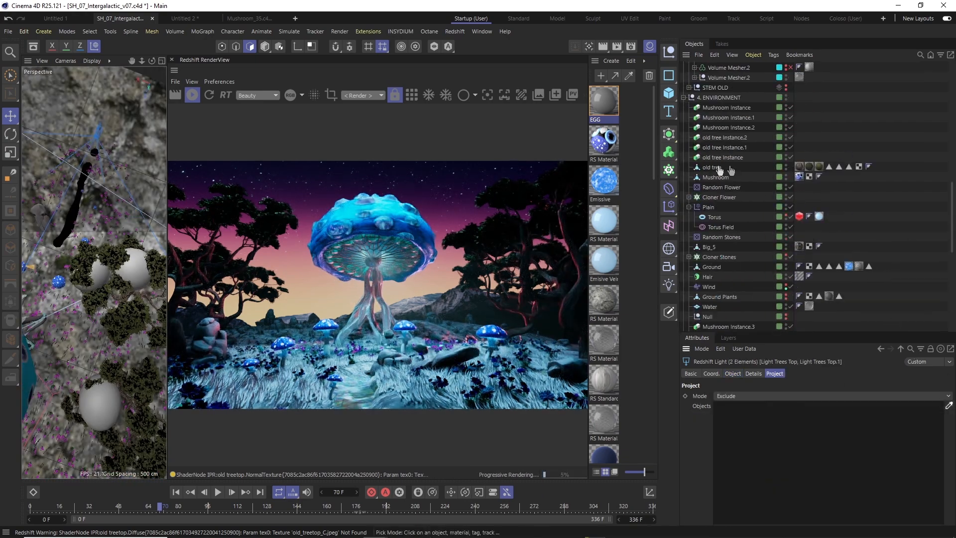
click(792, 396)
click(794, 406)
click(631, 47)
click(593, 107)
click(946, 36)
Add a Color Correct node before the Diffuse Color of the leaf old tree material, shift its hue to 112.32 and rewire the Diffuse texture.
double_click(818, 166)
click(857, 455)
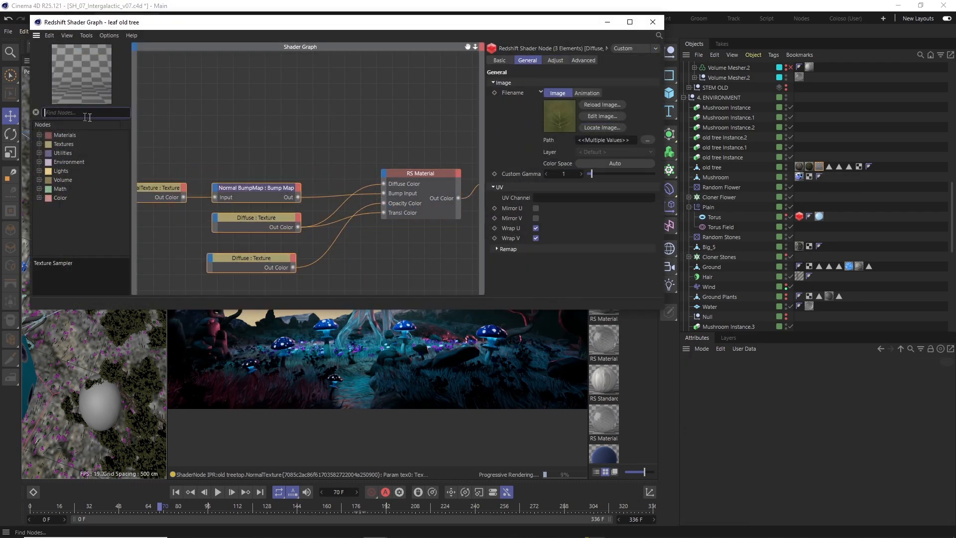
drag(78, 144, 328, 112)
drag(362, 140, 384, 184)
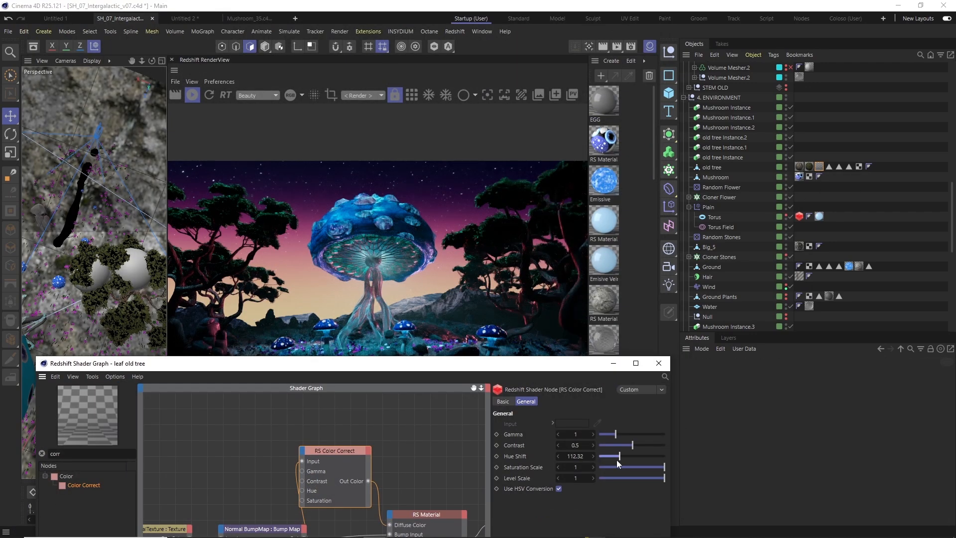
drag(438, 383, 468, 279)
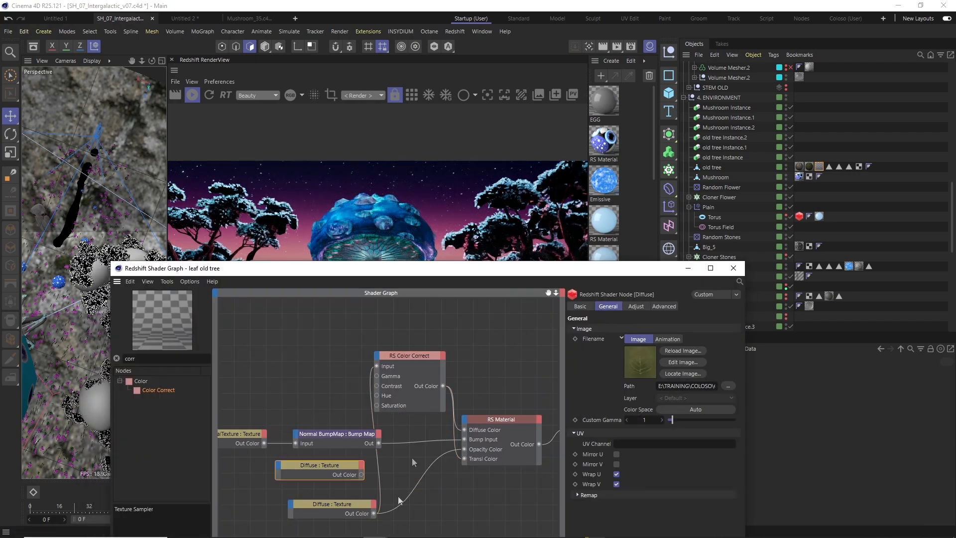
drag(376, 367, 376, 367)
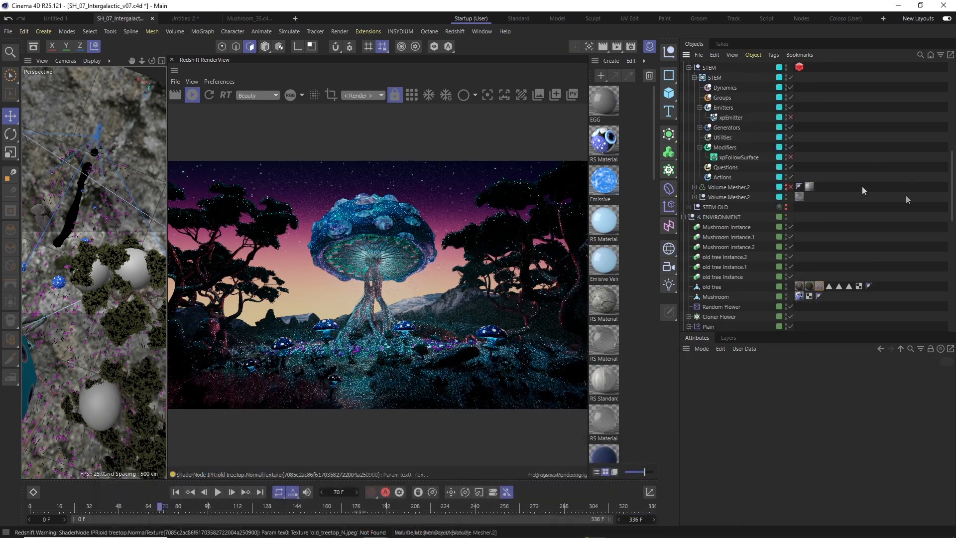
Collapse the CAP group and hide the STEM group from the render.
click(689, 246)
click(709, 256)
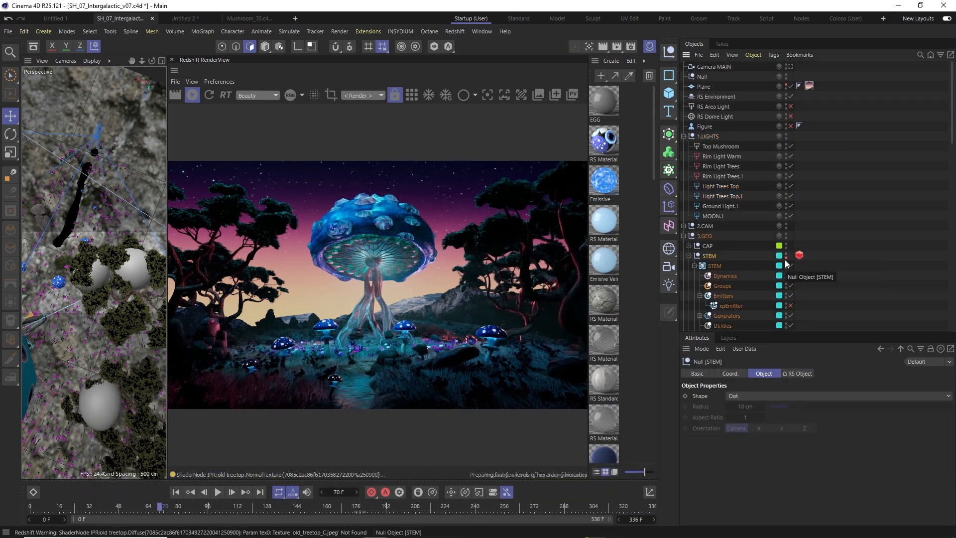
click(786, 257)
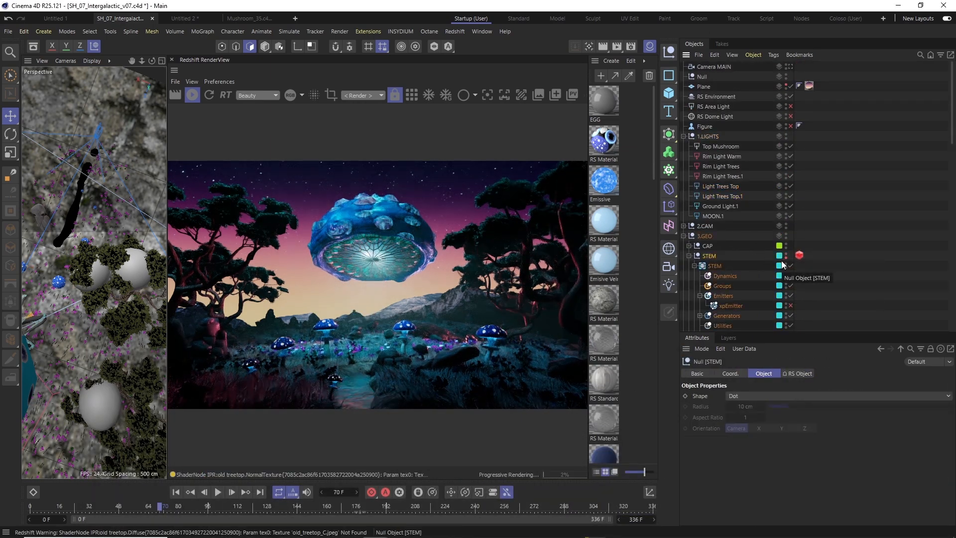
Switch off all scene lights except the two Light Trees Top lights, re-enable Ground Light.1 and set its spread to 0.248.
click(790, 206)
click(790, 145)
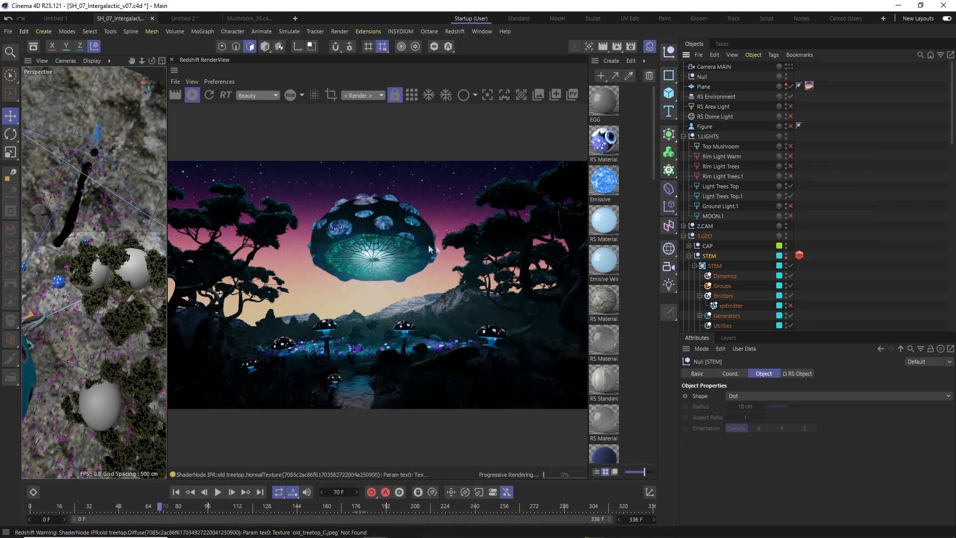
click(792, 206)
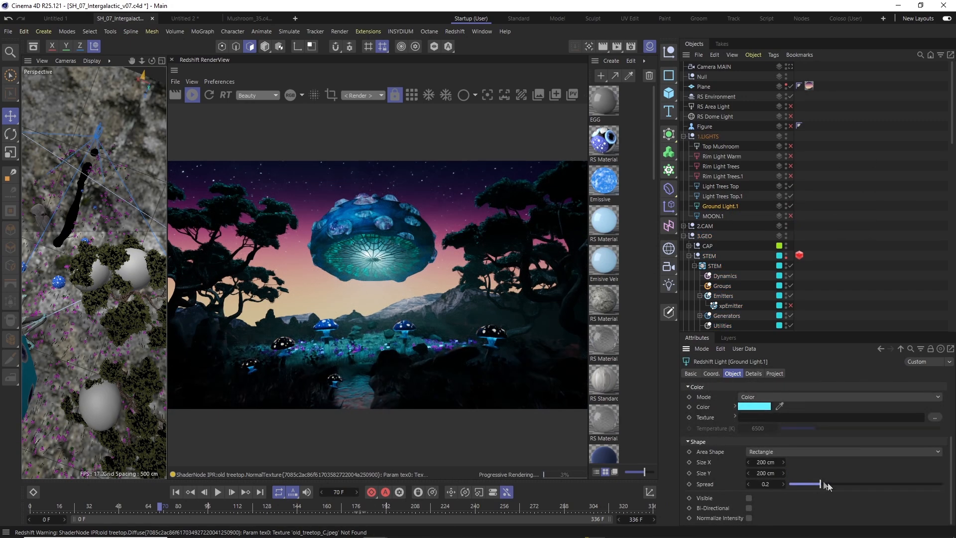
Re-enable MOON.1, Rim Light Warm and Rim Light Trees in the 1.LIGHTS group.
click(791, 215)
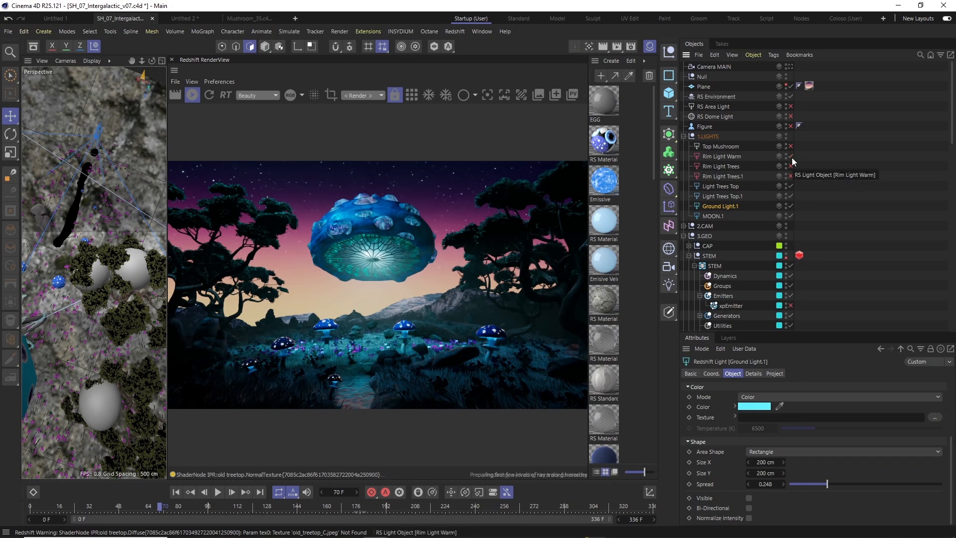
click(729, 156)
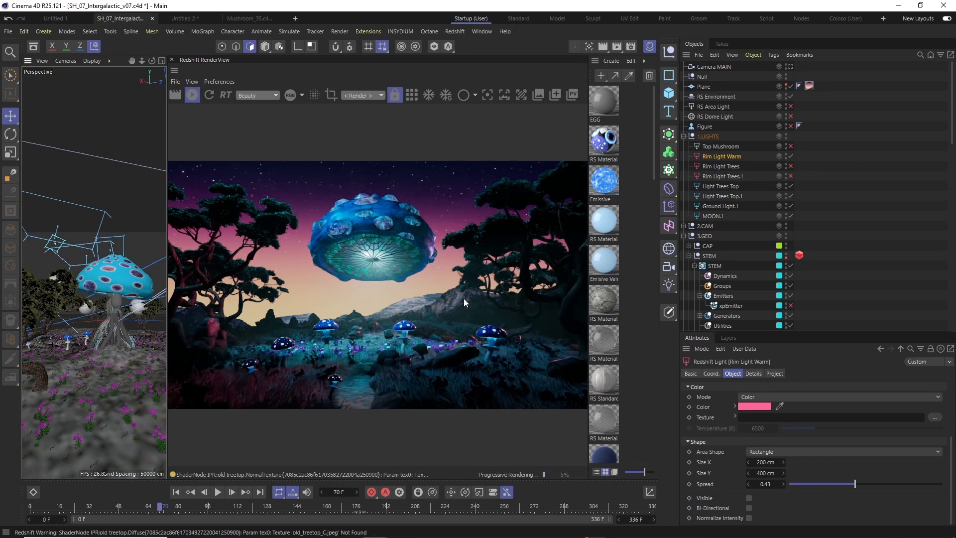
click(791, 176)
Open the EGG material from the Sphere in Cloner EGGS and raise its reflection roughness to about 0.862.
scroll(737, 239, down, 6)
scroll(737, 239, up, 6)
click(689, 246)
scroll(736, 249, down, 2)
double_click(809, 236)
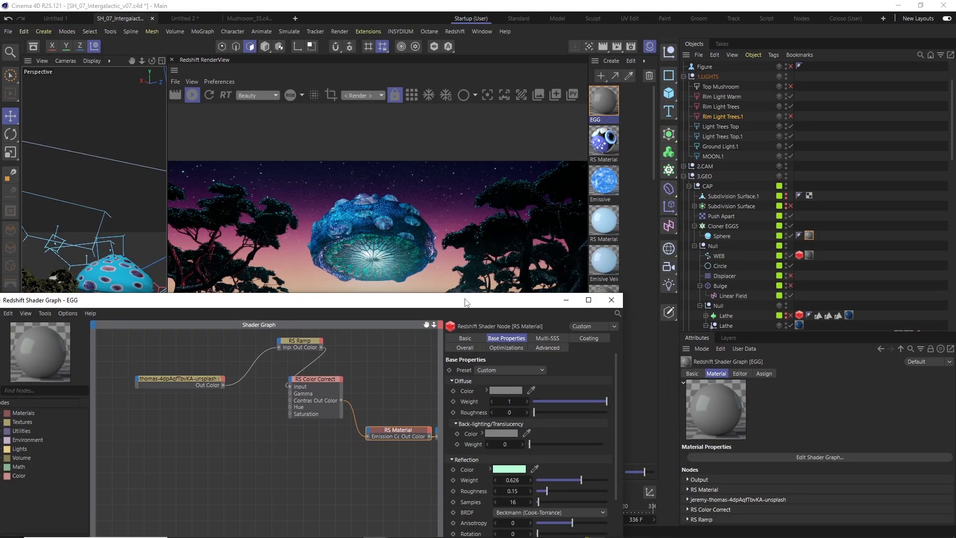
drag(466, 302, 463, 309)
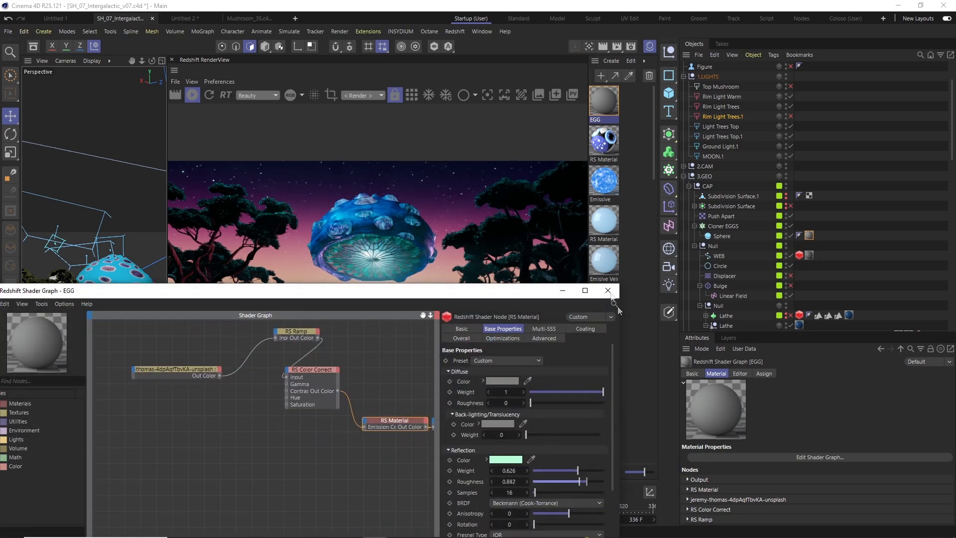
click(609, 306)
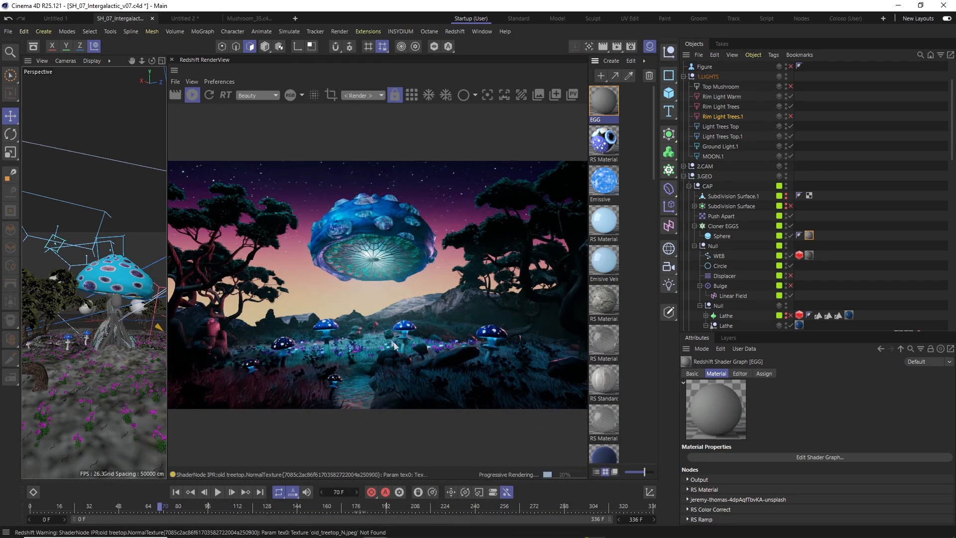
Create a Redshift point light, put it in the 1.LIGHTS group and place it at the small mushrooms.
click(720, 126)
click(368, 31)
mouse_move(455, 31)
click(529, 67)
scroll(724, 149, up, 2)
drag(717, 67, 724, 191)
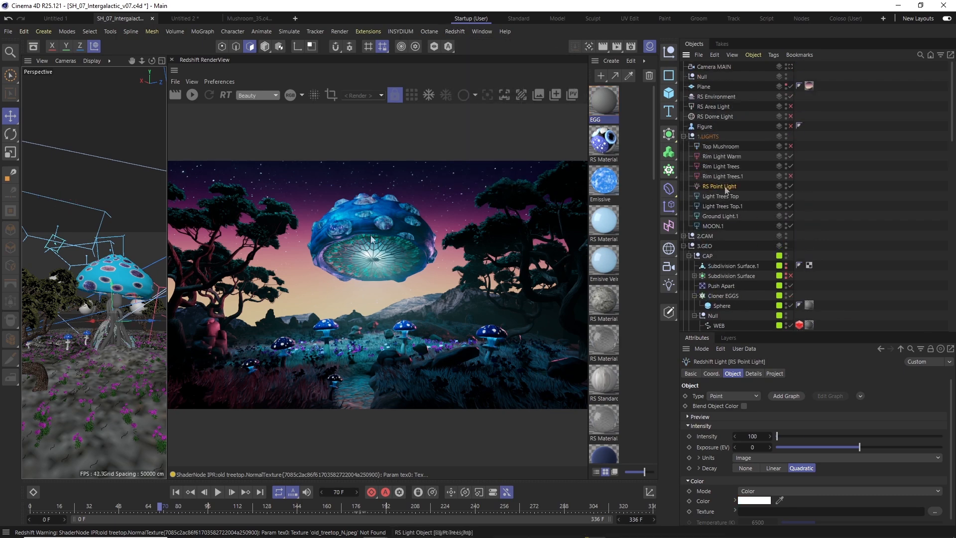
alt+drag(95, 319, 119, 348)
drag(102, 378, 119, 400)
Copy the point light into the Mushroom Instance objects and the 4. ENVIRONMENT group, and select all four lights.
drag(719, 186, 728, 151)
ctrl+drag(724, 161, 728, 171)
ctrl+drag(724, 181, 716, 231)
ctrl+click(732, 181)
ctrl+click(729, 161)
Set the four mushroom point lights to a light blue colour with an intensity of 50.
ctrl+click(727, 142)
click(753, 500)
click(826, 504)
click(853, 419)
scroll(792, 411, down, 1)
double_click(752, 432)
text(50)
Adjust the height of the point lights at the small mushrooms and widen the perspective viewport.
alt+drag(99, 349, 117, 328)
drag(128, 362, 127, 332)
drag(167, 304, 230, 303)
mouse_move(149, 318)
alt+mouse_down()
mouse_move(174, 303)
mouse_move(125, 349)
mouse_move(135, 318)
alt+mouse_up()
drag(790, 182, 791, 151)
drag(736, 244, 717, 227)
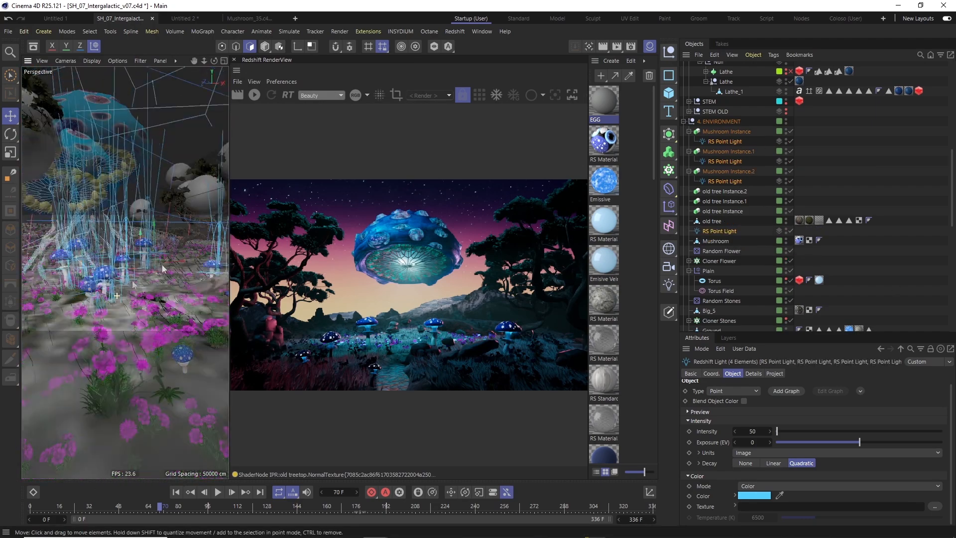
alt+drag(143, 300, 116, 322)
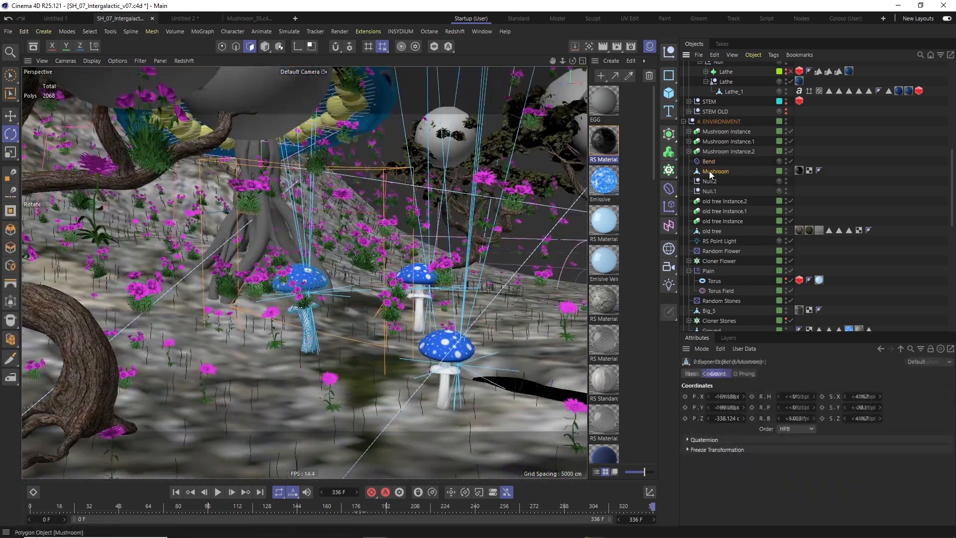
Set the strength of the four Bend deformers on the small mushrooms to 53°.
click(868, 397)
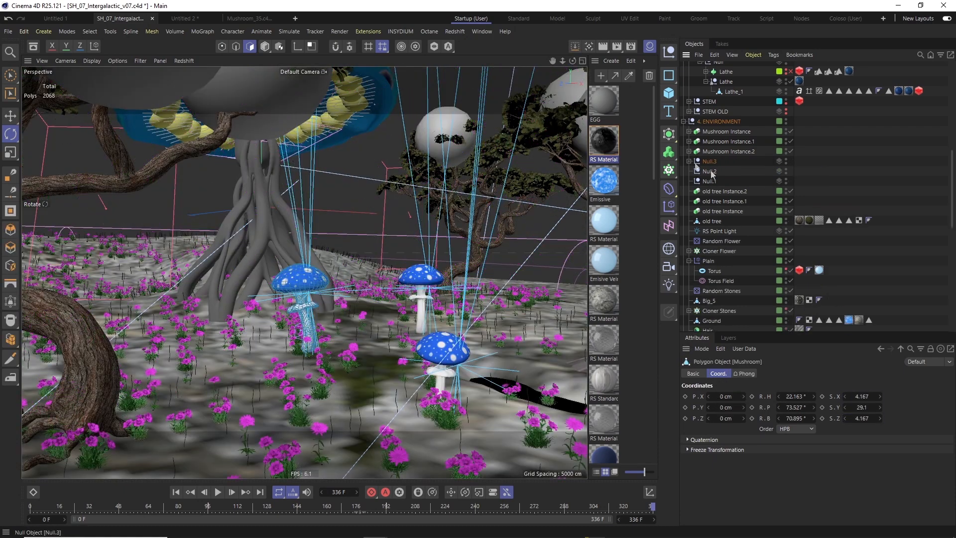
click(730, 374)
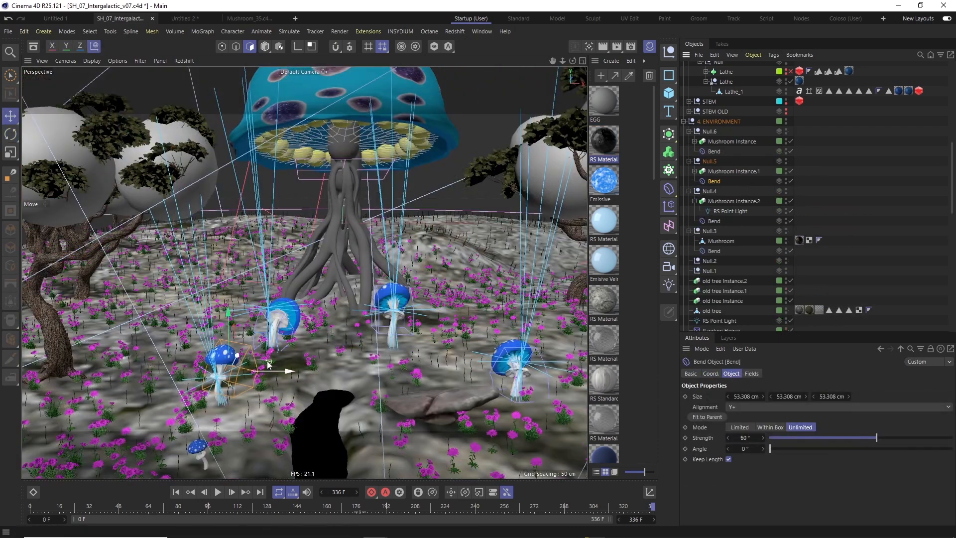
mouse_move(745, 437)
mouse_down()
mouse_move(702, 438)
mouse_move(742, 438)
mouse_up()
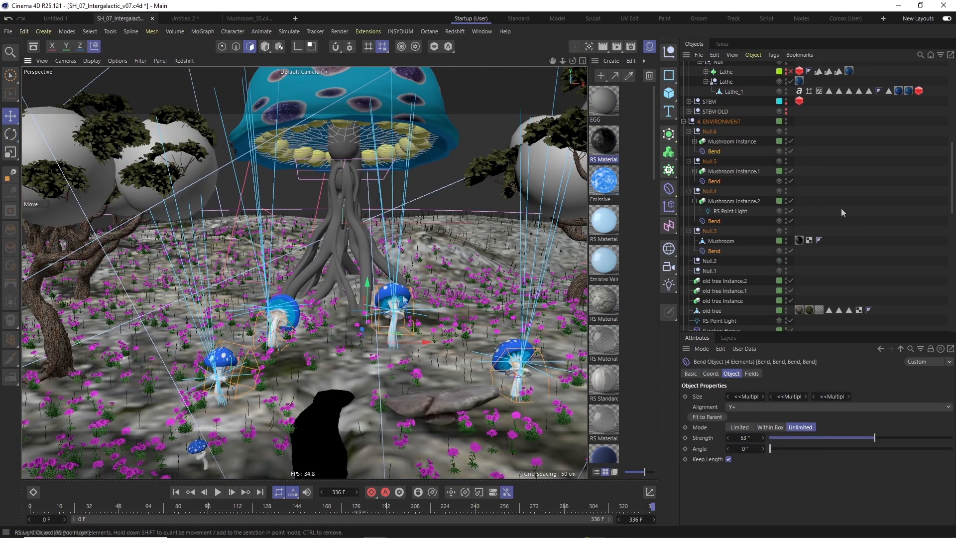
Reposition the Bend deformer of Mushroom Instance in Null.6 and try different bend strengths on its stalk.
click(695, 141)
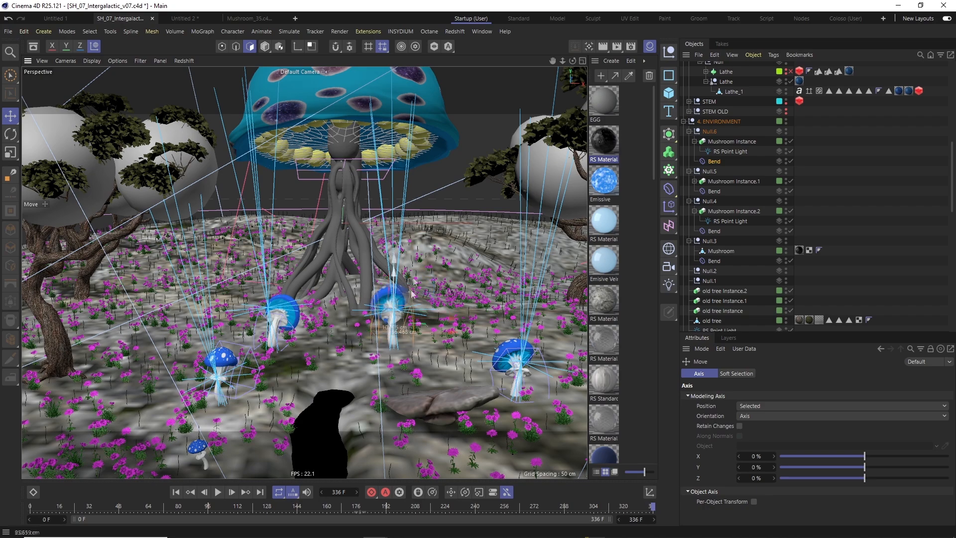
alt+drag(415, 280, 434, 302)
drag(387, 304, 398, 319)
click(713, 162)
mouse_move(744, 438)
mouse_down()
mouse_move(719, 446)
mouse_move(727, 446)
mouse_up()
alt+drag(388, 339, 438, 298)
drag(388, 317, 380, 316)
click(714, 162)
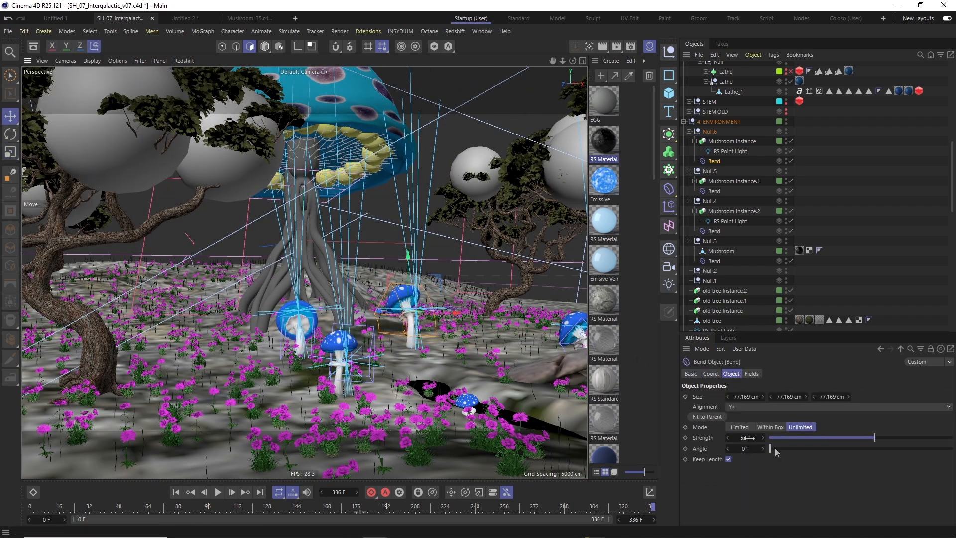
drag(680, 436, 712, 431)
alt+drag(388, 299, 319, 349)
Look through the Camera in the 2.CAM group and select the Bend deformers of the small mushrooms.
click(730, 152)
click(713, 191)
scroll(796, 199, up, 10)
click(683, 225)
click(790, 235)
scroll(738, 175, down, 20)
scroll(732, 172, up, 6)
ctrl+click(713, 146)
ctrl+click(714, 176)
scroll(715, 140, up, 3)
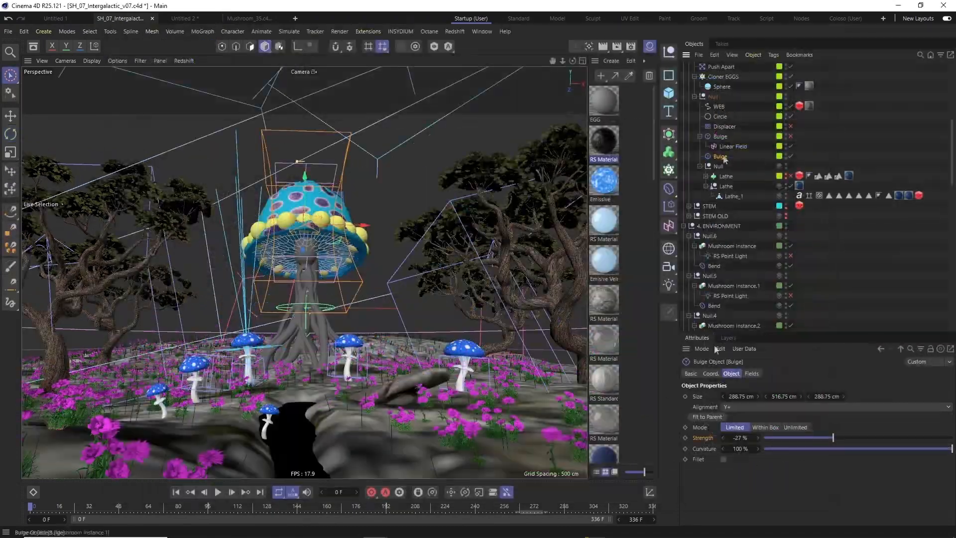
Scale the lower Bulge deformer around the mushroom cap and raise its strength to about 18%.
mouse_move(740, 437)
mouse_down()
mouse_move(780, 443)
mouse_move(744, 438)
mouse_up()
key(t)
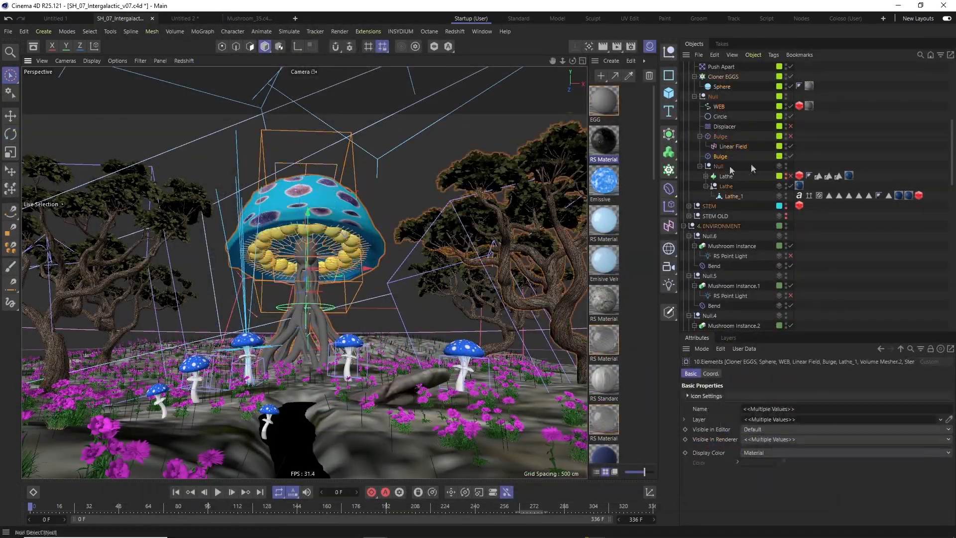
drag(392, 255, 428, 242)
drag(305, 175, 311, 181)
click(719, 156)
drag(740, 438, 753, 438)
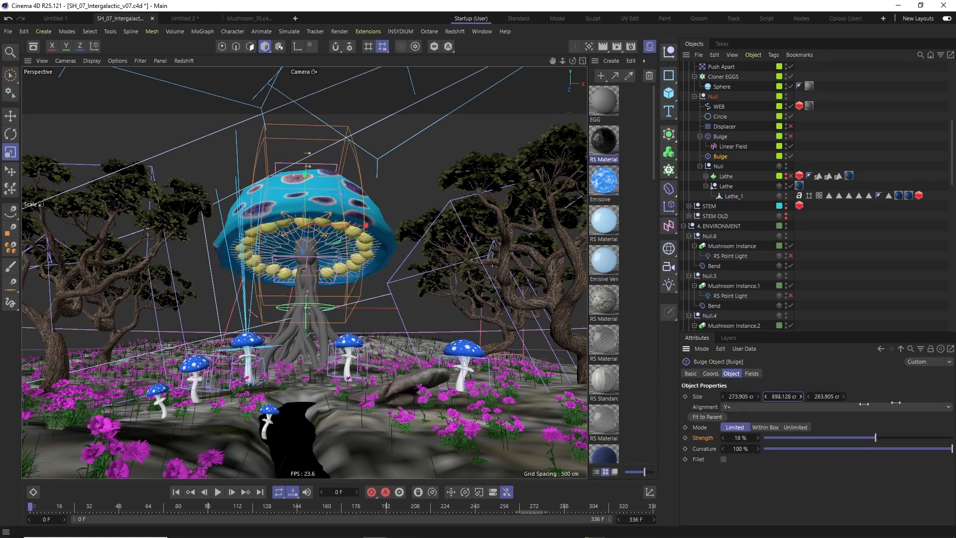
drag(737, 438, 741, 437)
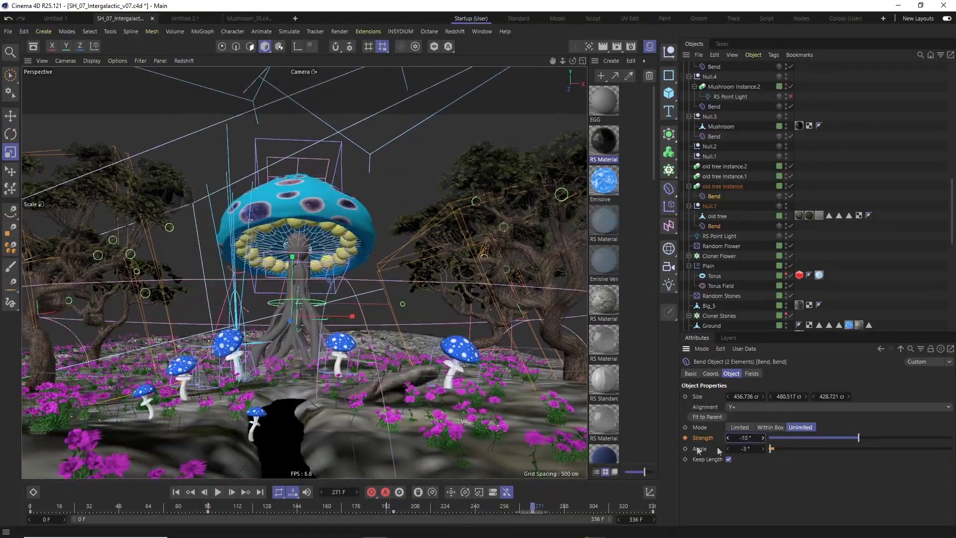
Scrub to frame 226 and open the timeline in F-Curve mode for the two old tree Bend deformers.
click(311, 508)
drag(311, 507, 450, 508)
key(shift+F3)
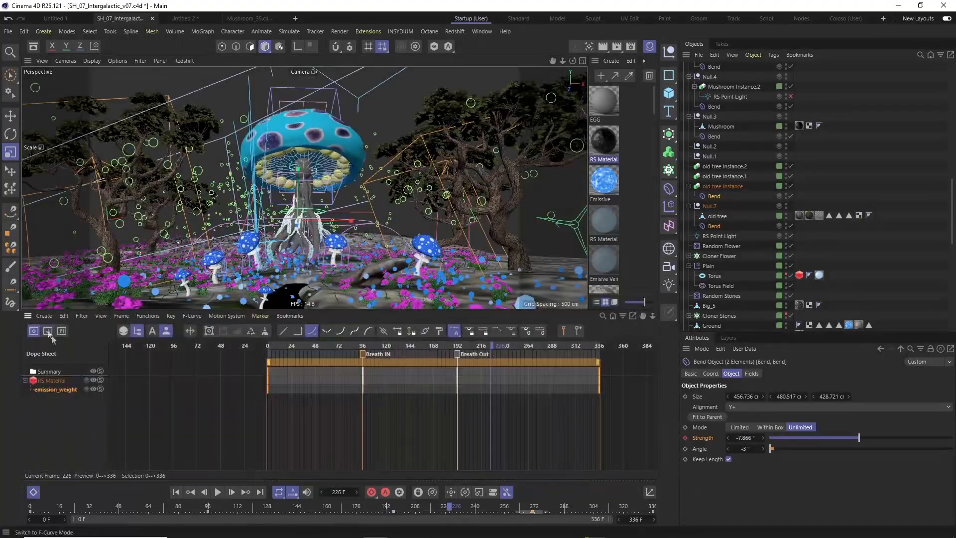
click(122, 330)
Reshape the tree Bend strength curves, raising the key at 190 F to about 7.168° and shifting the low key to a later frame.
drag(432, 437, 425, 396)
drag(536, 458, 528, 438)
click(426, 390)
drag(426, 394, 424, 398)
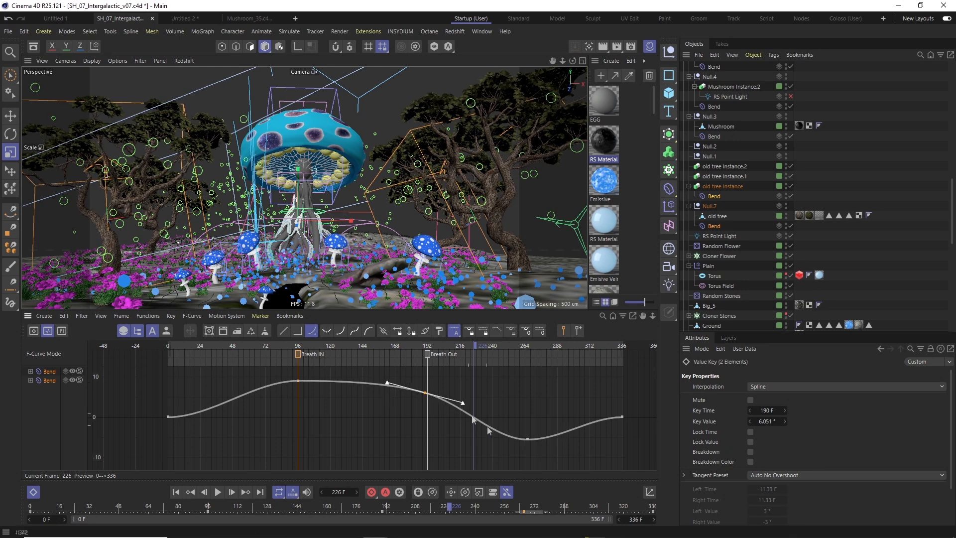
drag(528, 440, 556, 437)
click(597, 419)
drag(428, 399, 426, 388)
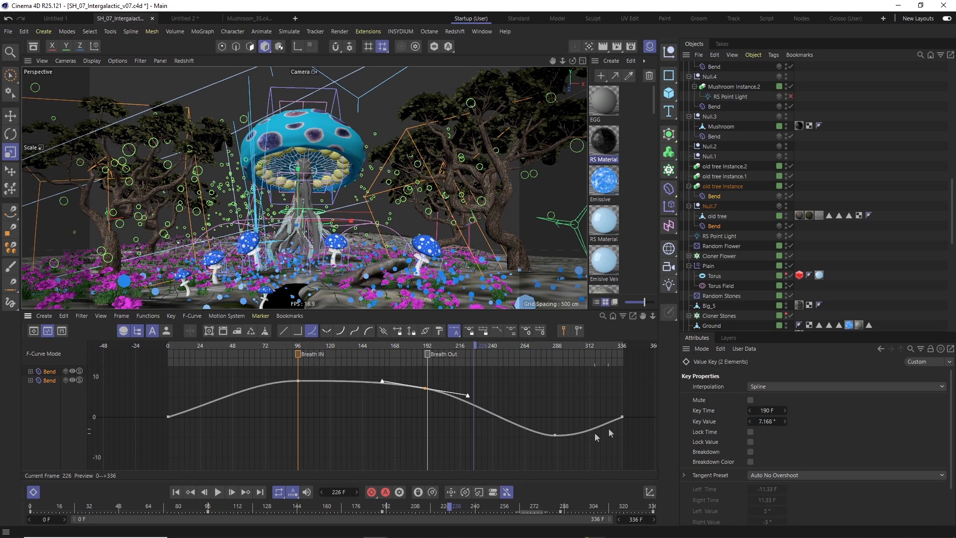
Bake the vibrating motion of Camera.1 into a keyframed camera copy and show its position and rotation curves.
scroll(737, 174, up, 10)
click(805, 246)
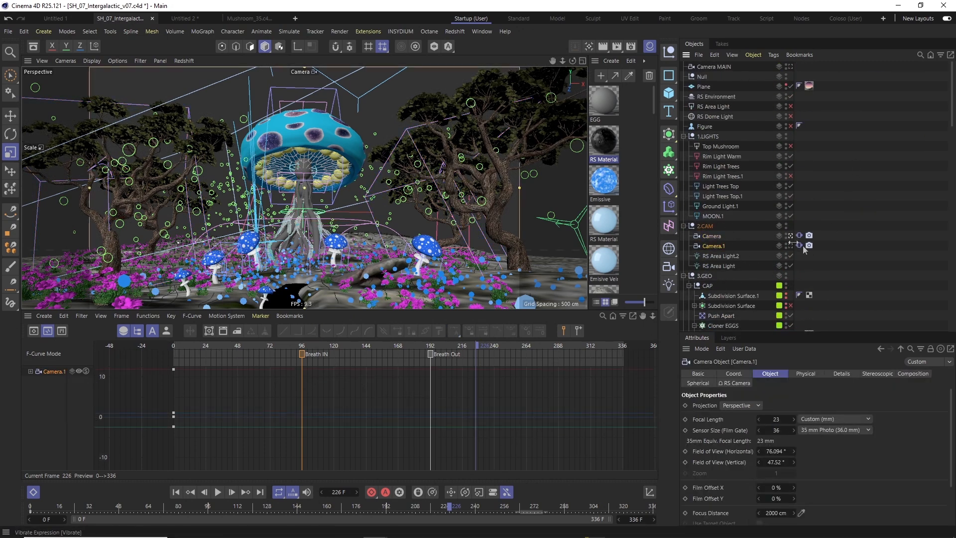
click(157, 321)
click(172, 159)
click(175, 211)
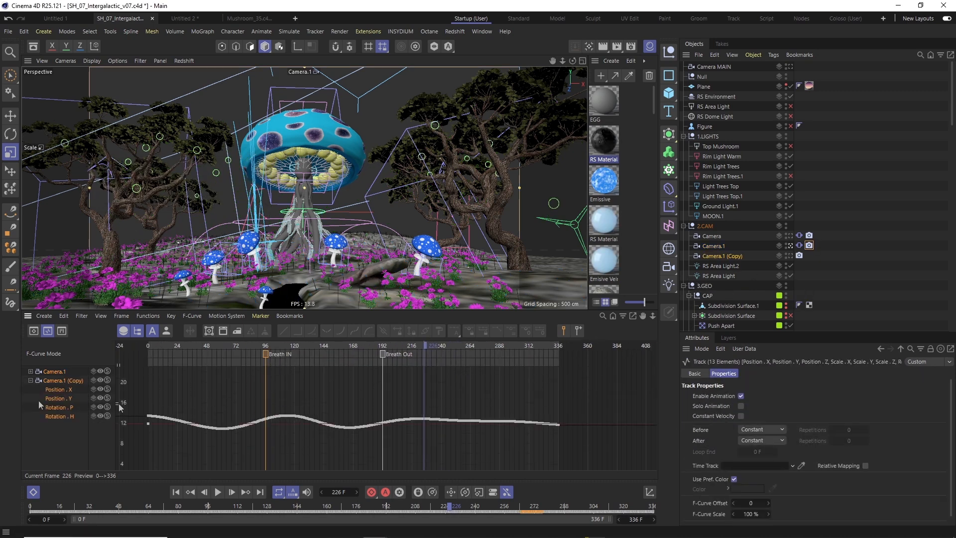
Select all keys of Camera.1 (Copy) and thin them out with the key reducer at 0% Fourier reduction.
key(ctrl+a)
right_click(172, 319)
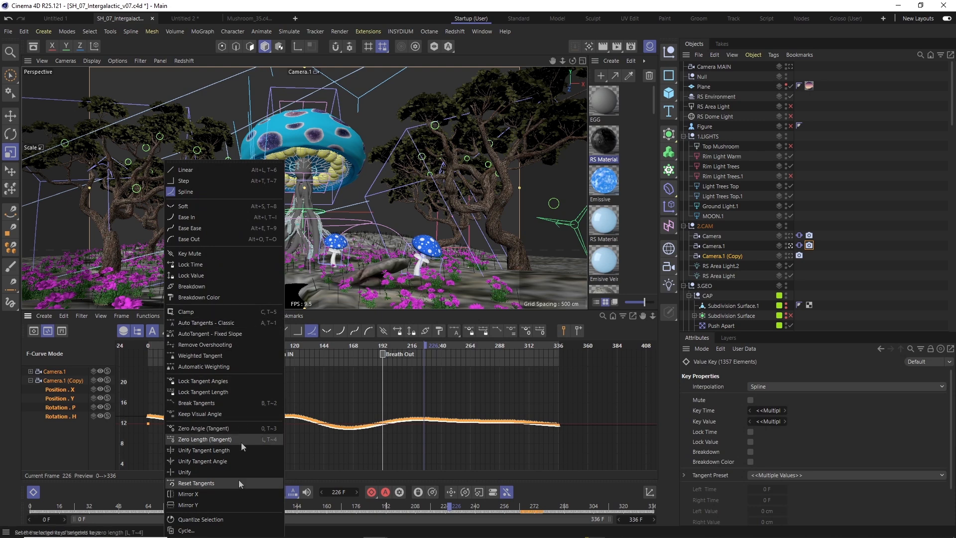
click(253, 384)
click(148, 316)
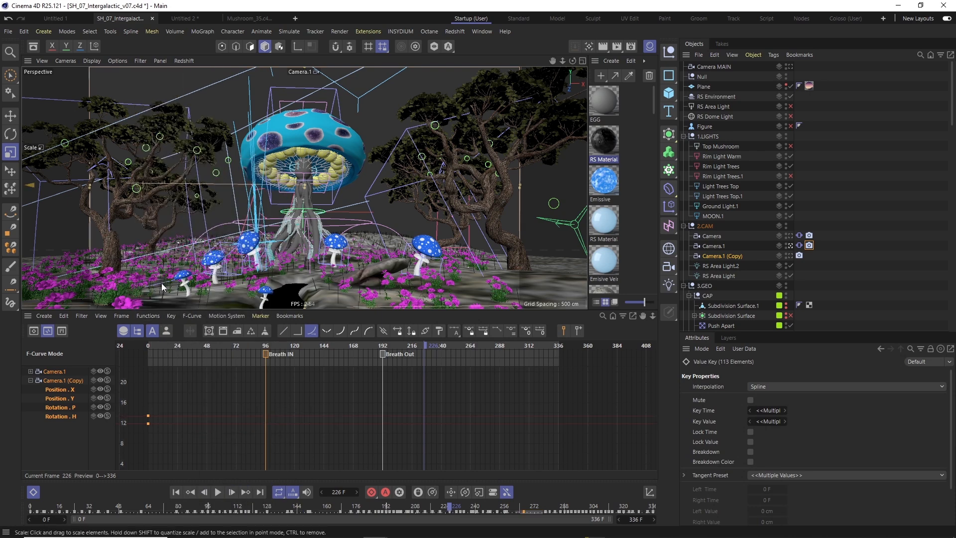
click(160, 267)
click(155, 273)
mouse_move(149, 198)
mouse_down()
mouse_move(160, 199)
mouse_move(152, 200)
mouse_up()
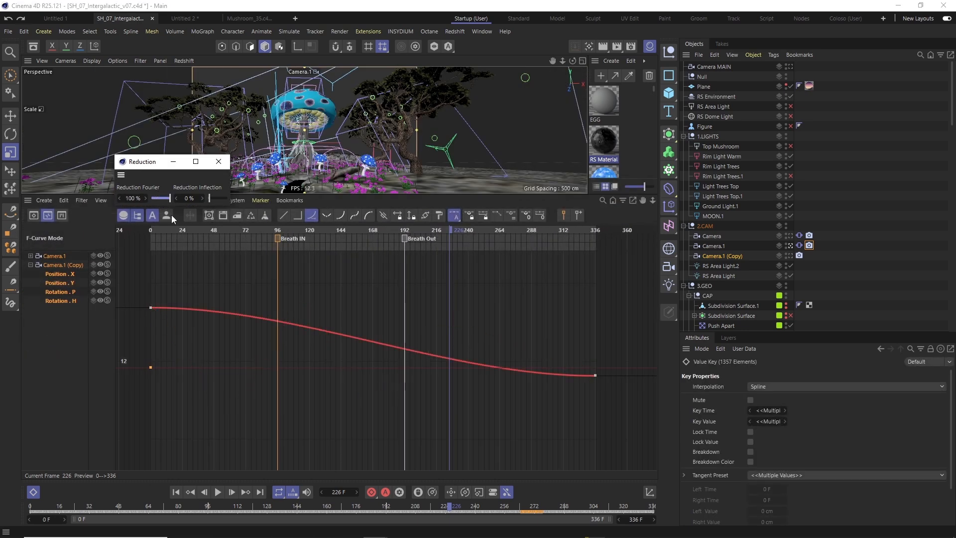
drag(170, 198, 145, 199)
Frame the Position X and Position Y curves of Camera.1 (Copy) and examine their start and end keys.
key(h)
click(168, 385)
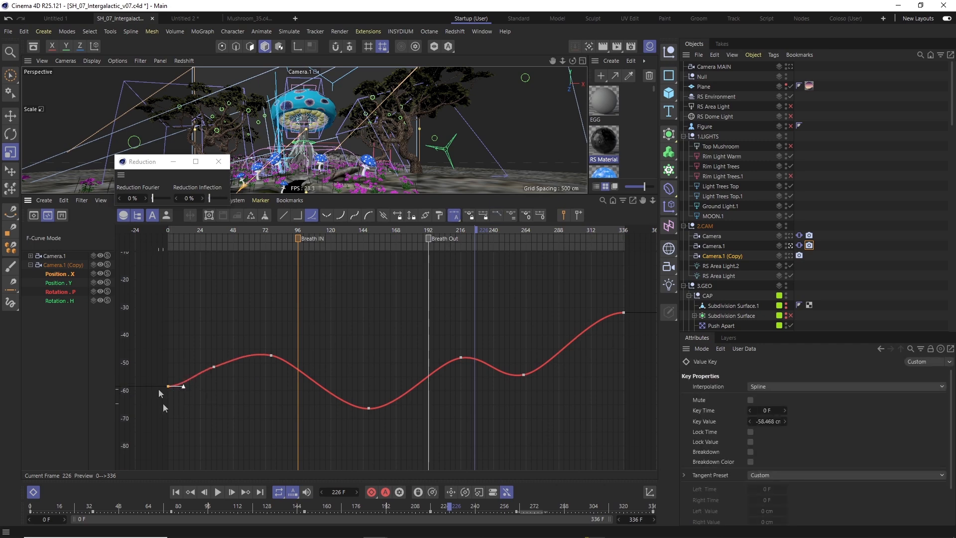
key(Down)
key(h)
key(ctrl+a)
key(shift+f)
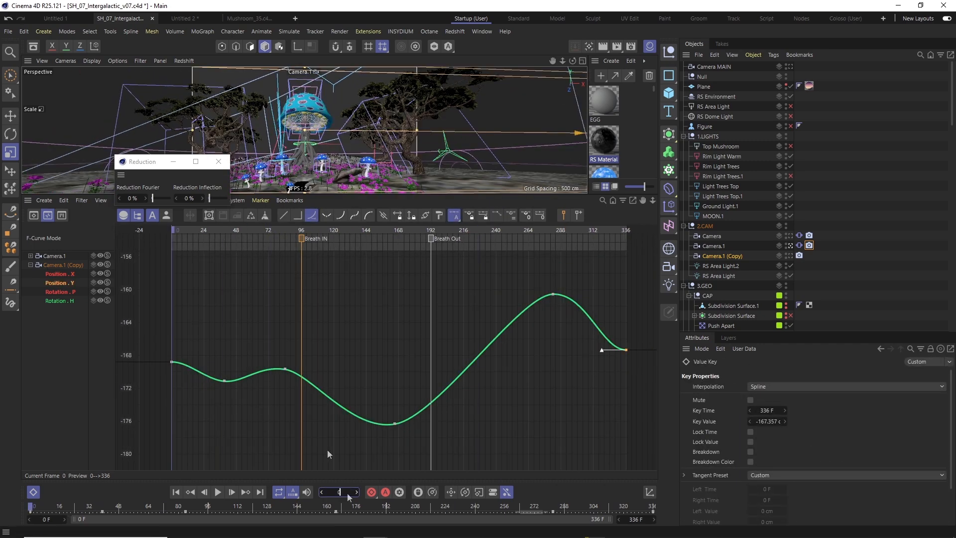
Adjust the tangents of the first and last keys on the camera copy's Rotation P curve.
click(60, 292)
key(h)
click(135, 267)
drag(136, 267, 141, 398)
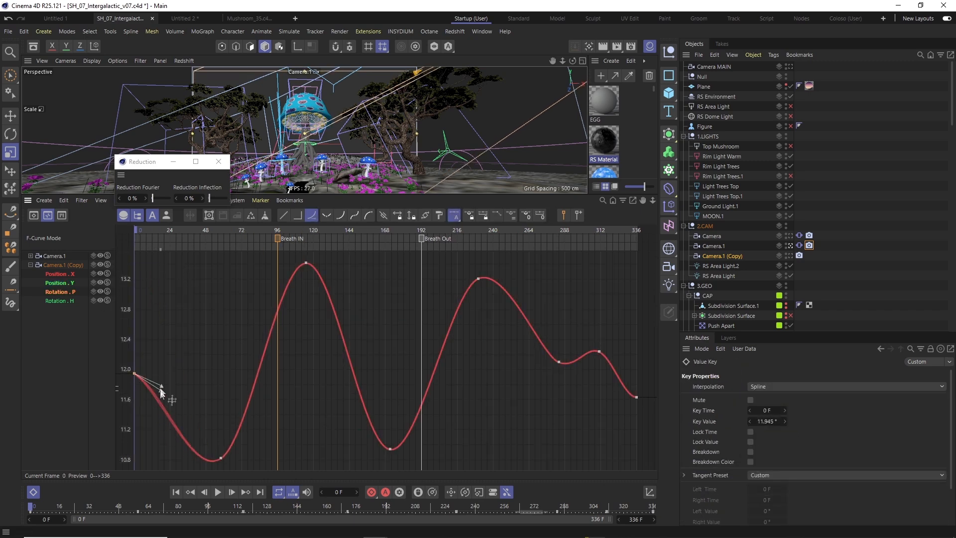
drag(639, 401, 608, 379)
Fine-tune the start and end tangents of the camera copy's Rotation H curve.
click(59, 300)
mouse_move(619, 352)
mouse_down()
mouse_move(633, 372)
mouse_move(616, 350)
mouse_up()
drag(121, 370, 122, 368)
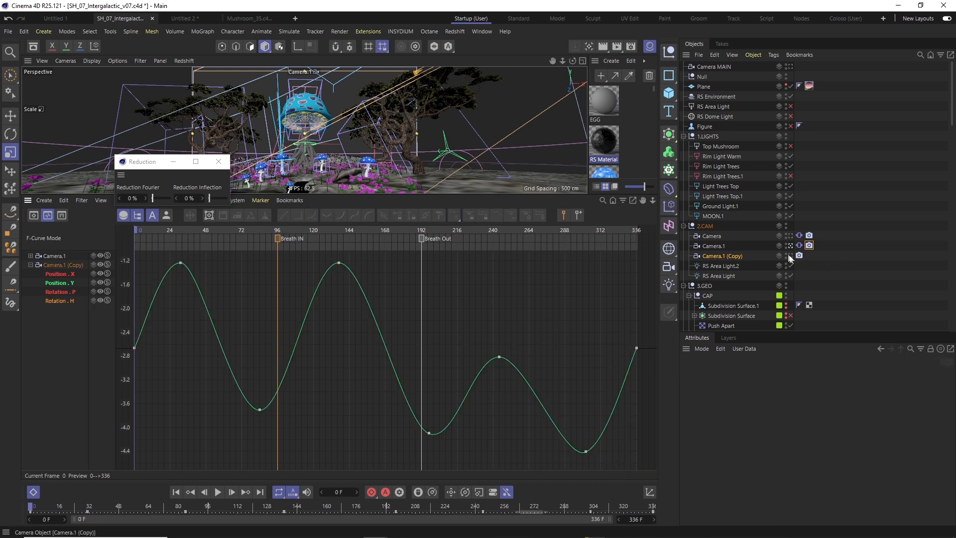
Look through Camera.1 (Copy), check the Vibrate settings of Camera.1, close the Reduction window and reopen the timeline as a dope sheet.
click(798, 256)
click(799, 245)
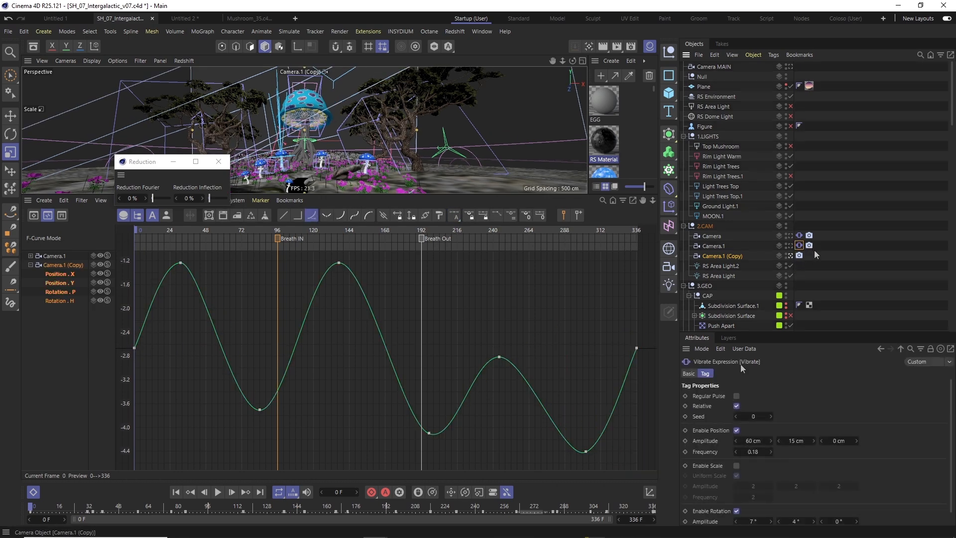
click(799, 255)
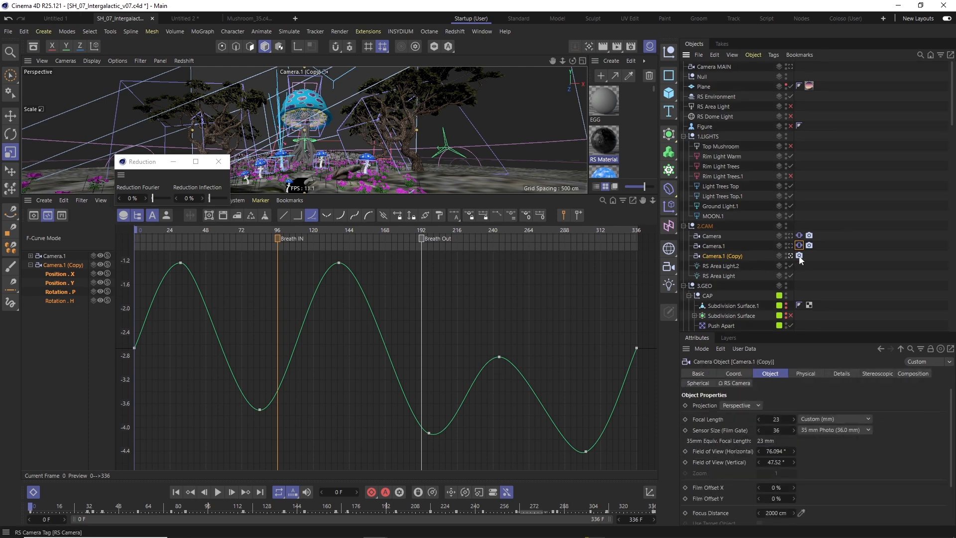
click(219, 161)
click(33, 491)
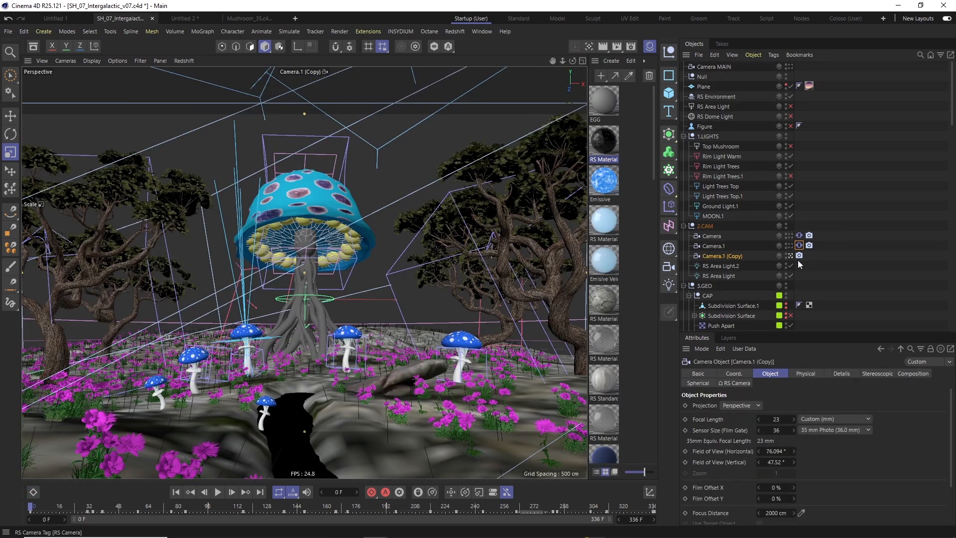
click(34, 491)
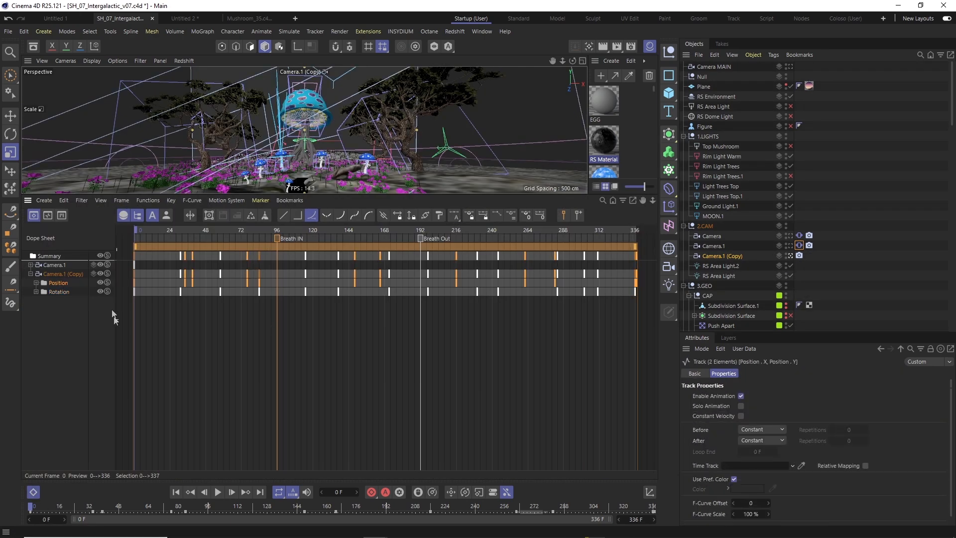
Switch the timeline to F-curves and examine the Position X, Position Y and Rotation P curves of Camera.1 (Copy).
click(47, 215)
click(60, 283)
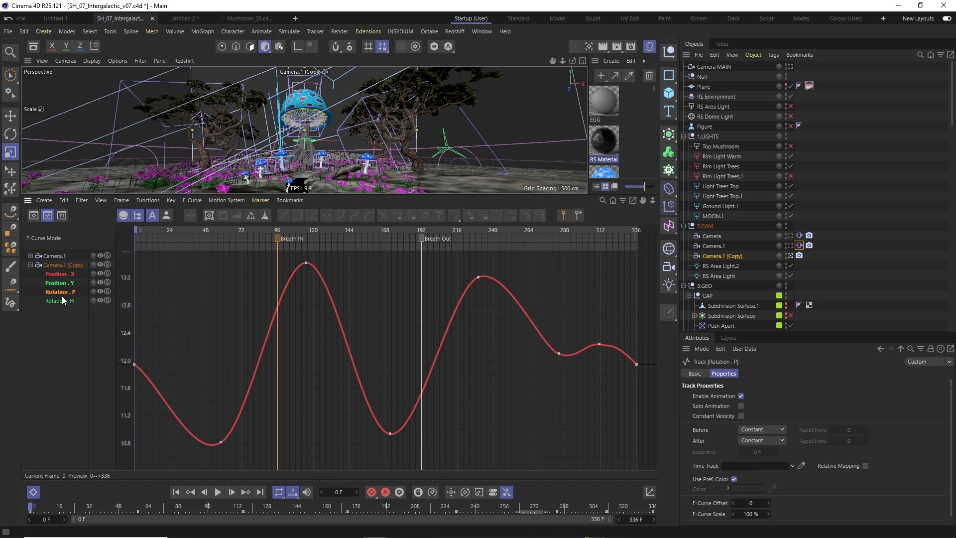
click(59, 274)
click(60, 283)
click(33, 491)
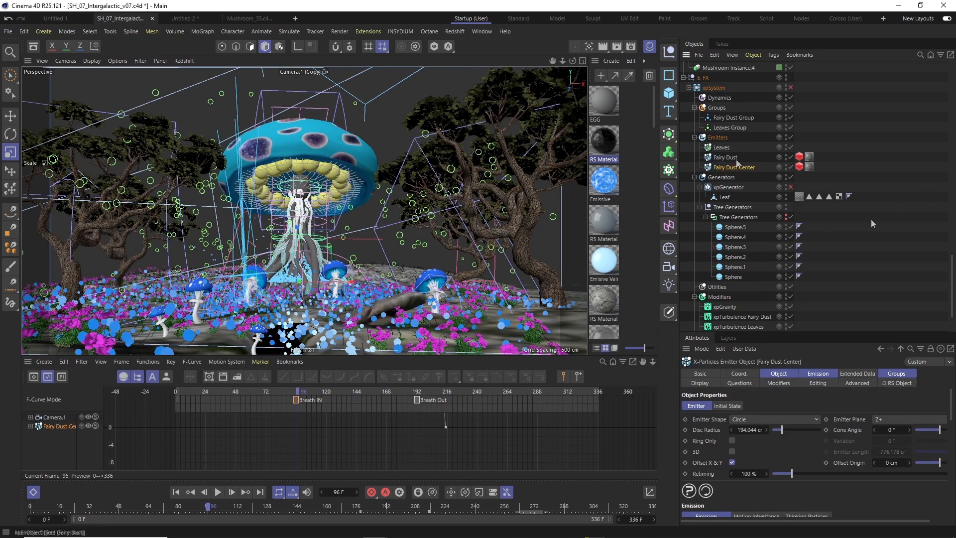
Examine the Fairy Dust Center emitter's emission keys at frames 178 and 215 and play back the particles.
click(826, 374)
click(361, 511)
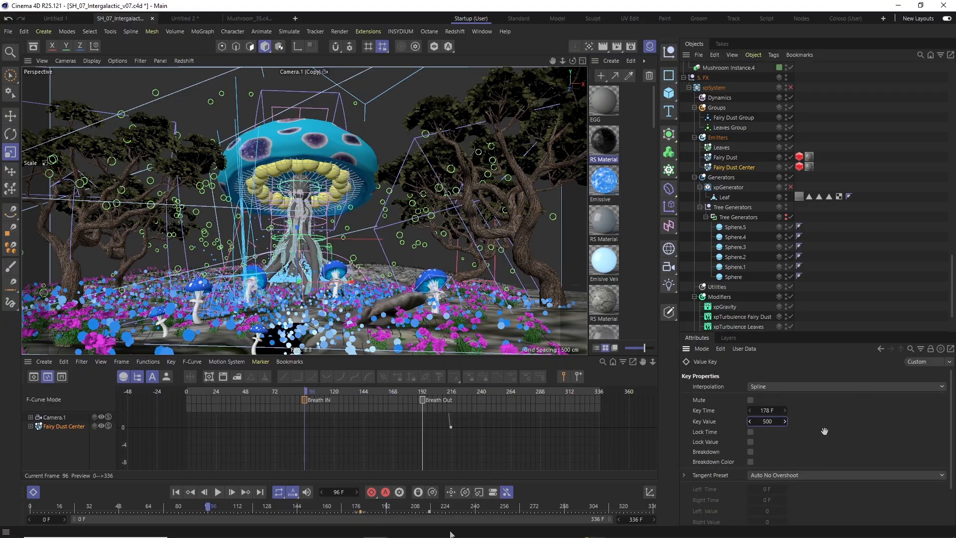
key(F8)
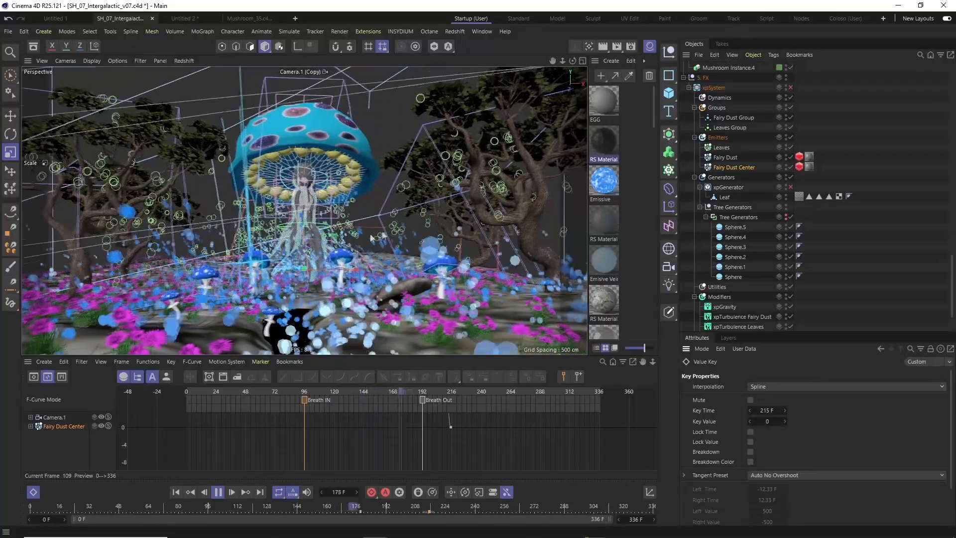
key(F8)
Add the xpWind.1 modifier to the Fairy Dust Center emitter's list of modifiers.
click(733, 167)
click(778, 382)
scroll(832, 268, down, 3)
drag(724, 306, 796, 429)
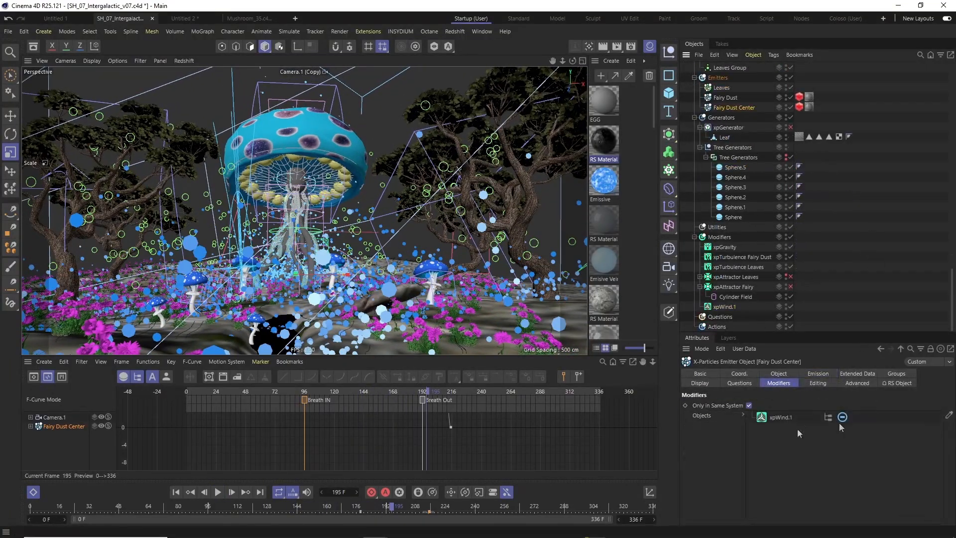
Switch to After Effects, preview the rendered SH_07_Intergalactic_v11 sequence, restore the panel layout and return to Cinema 4D.
key(alt+Tab)
key(KP_0)
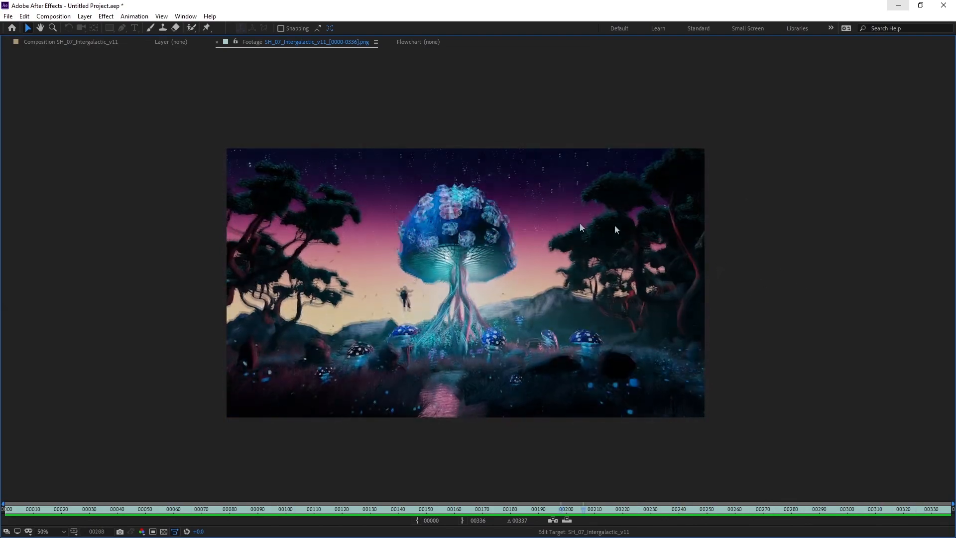
key(grave)
key(alt+Tab)
Create a null named "Center Mushroom" and give it an external compositing tag.
click(692, 52)
double_click(728, 67)
text(Center Mushroom)
key(Return)
right_click(754, 69)
mouse_move(797, 151)
click(720, 175)
Save an After Effects compositing project file with 3D data from the render settings.
click(654, 46)
drag(557, 37, 515, 57)
scroll(626, 369, down, 2)
click(566, 380)
click(692, 335)
click(537, 429)
key(BackSpace)
text(d)
click(881, 466)
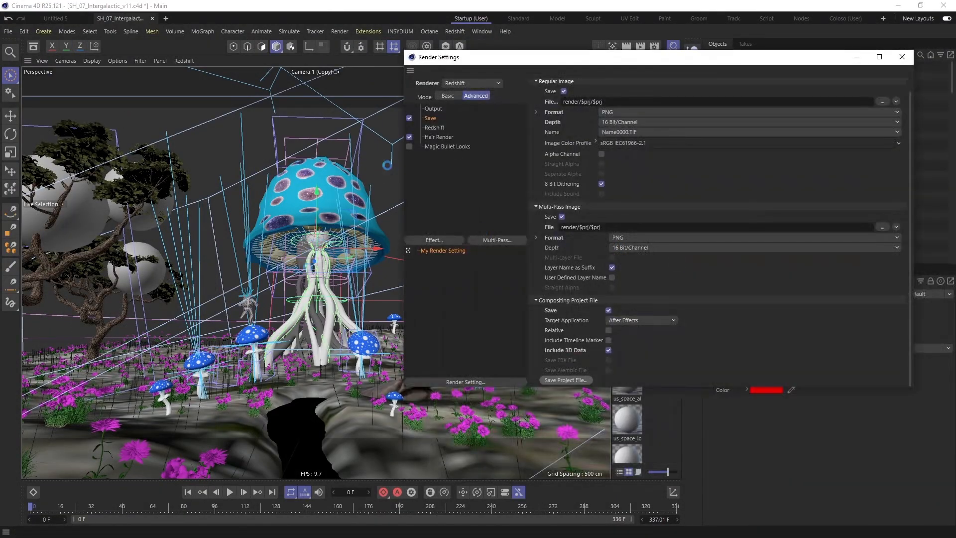
Switch to After Effects, duplicate the main render layer and apply Gaussian Blur (Legacy) with Blurriness 15.9 to the copy.
key(alt+Tab)
key(ctrl+d)
key(ctrl+space)
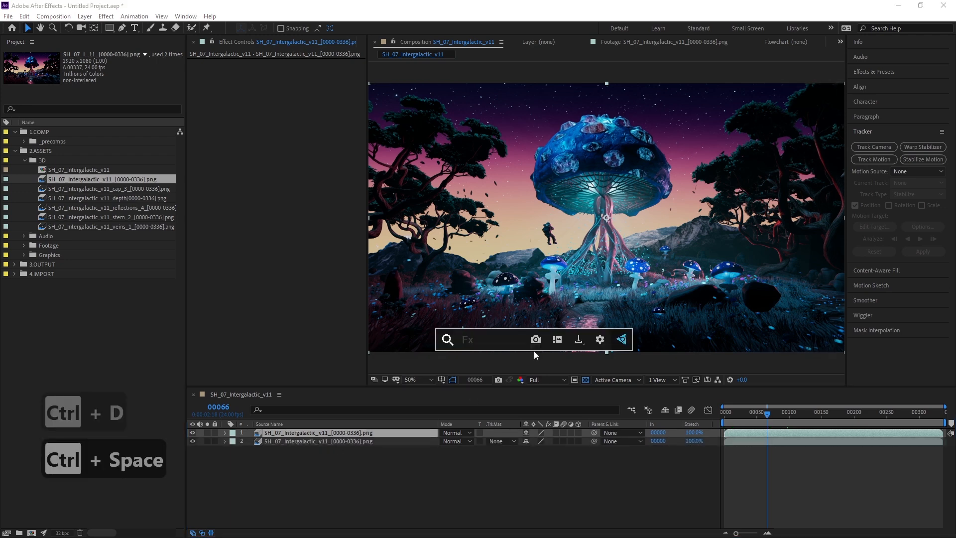
text(gau)
key(Return)
drag(294, 70, 304, 70)
Add Camera Lens Blur to the duplicated render layer and blend it in Soft Light mode at 30% opacity.
key(ctrl+space)
text(lens b)
key(Return)
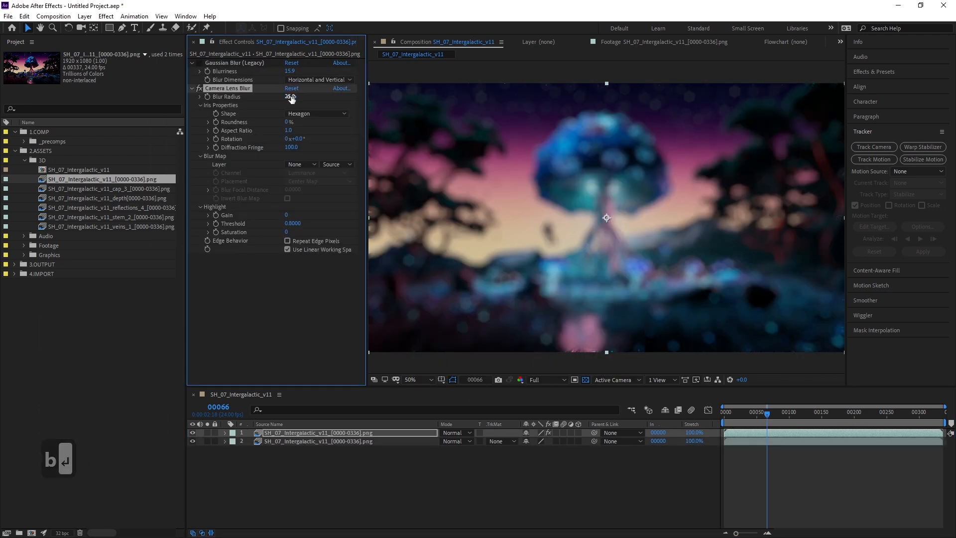
text(t30)
key(Return)
Apply Levels to the base render layer and set its Gamma to 1.10.
click(313, 449)
key(ctrl+space)
text(leve)
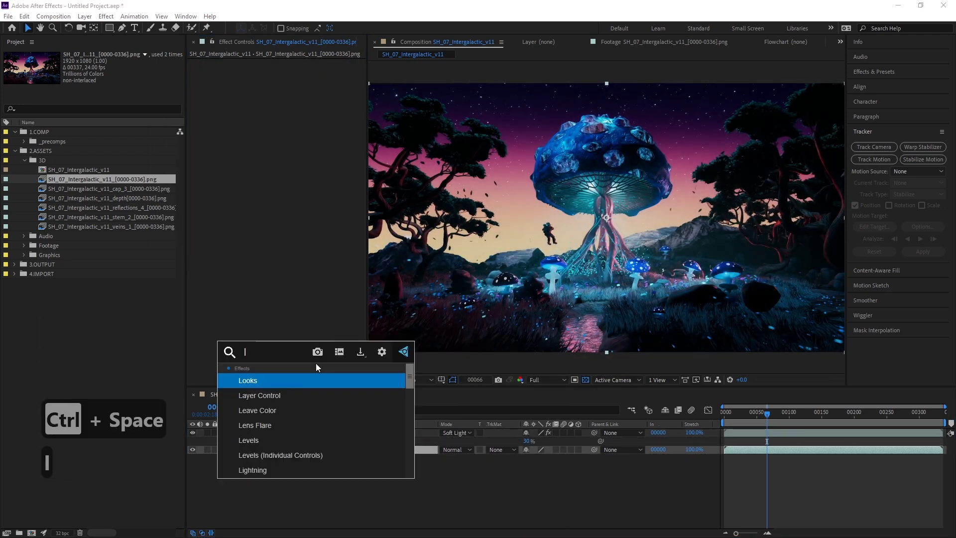
key(Return)
drag(278, 120, 275, 124)
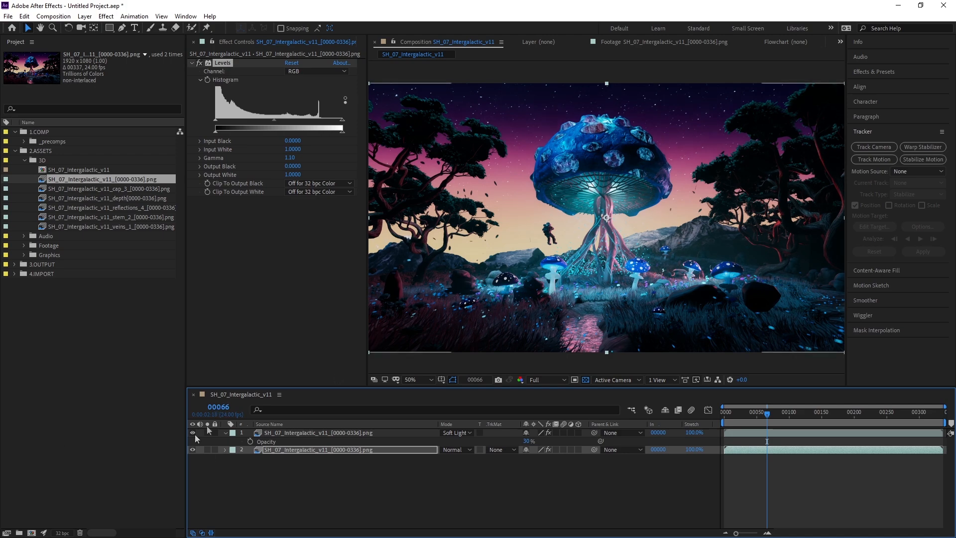
Preview the cap, depth, reflections, stem and veins render passes as footage.
double_click(130, 189)
double_click(134, 200)
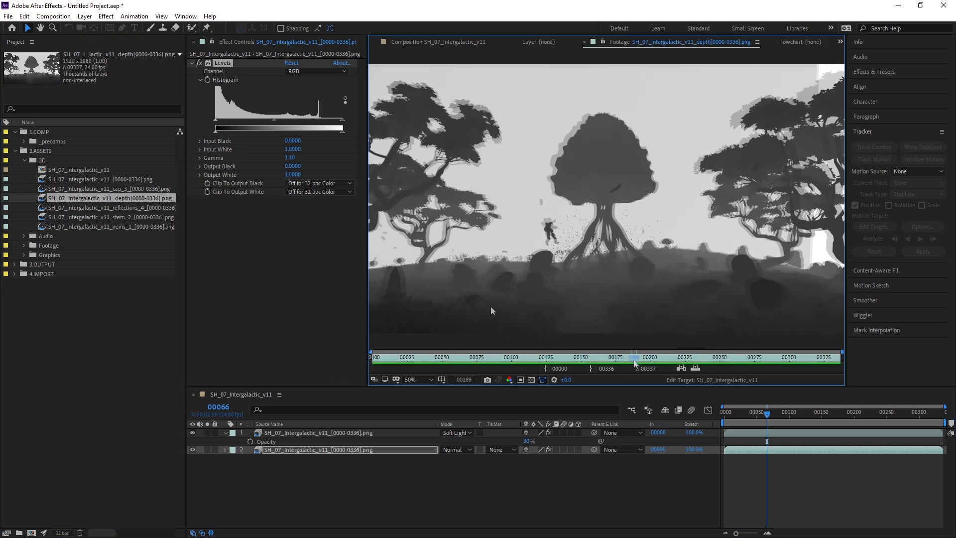
double_click(133, 208)
key(0)
double_click(124, 217)
key(0)
double_click(122, 227)
Place the veins pass on top of the layer stack in Add mode with a Gaussian Blur Blurriness of 18.9.
drag(124, 228, 278, 431)
key(ctrl+space)
text(gau)
key(Return)
click(105, 17)
click(290, 71)
drag(290, 72, 382, 72)
click(459, 433)
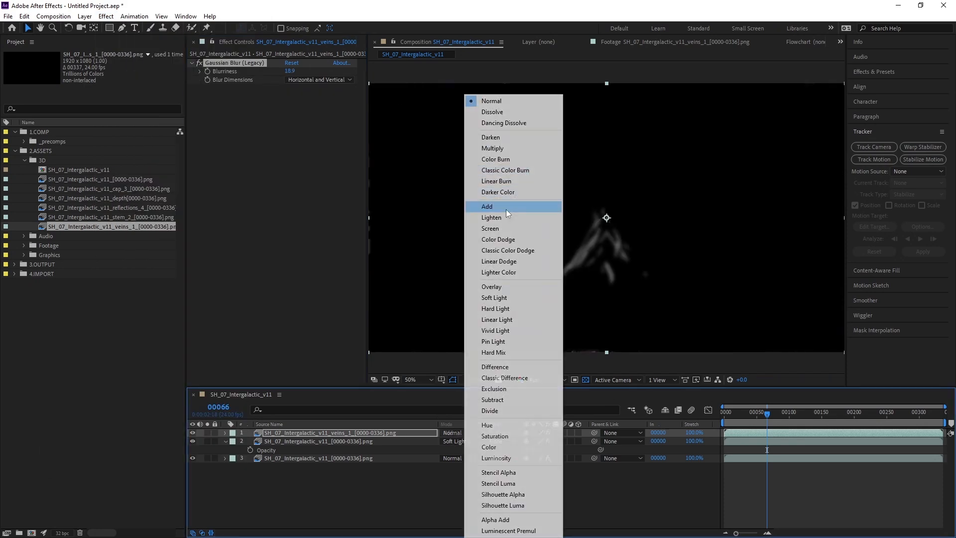
click(498, 207)
Apply Tint to the veins layer and map its white to a light cyan.
key(ctrl+space)
text(ti)
key(Down)
key(Down)
key(Down)
key(Down)
key(Return)
click(290, 105)
drag(205, 269, 207, 220)
click(282, 151)
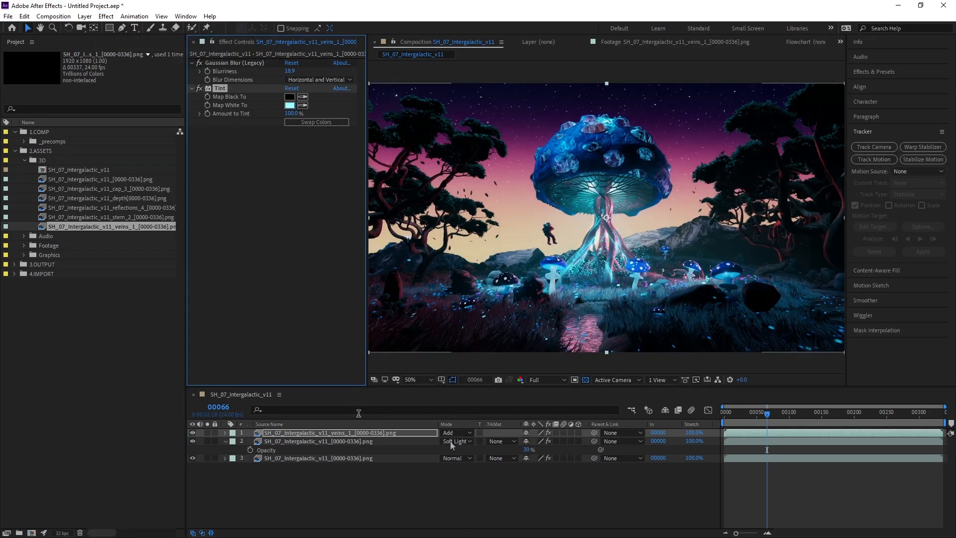
Set the veins layer's opacity to 70% and check the glow at other frames.
key(t)
drag(526, 441, 521, 441)
click(788, 412)
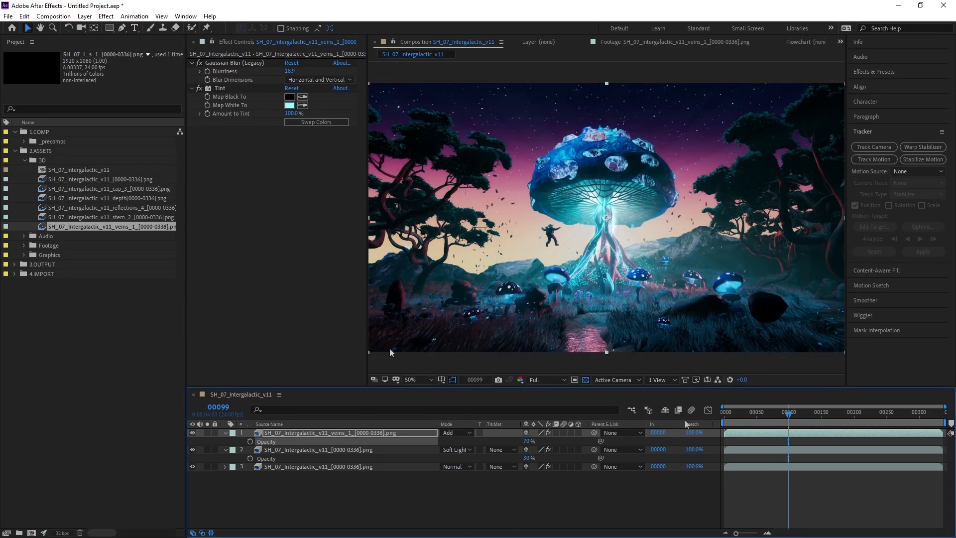
click(742, 413)
click(752, 412)
Place the reflections pass on top in Add mode and apply Levels with Input White 0.5843.
drag(112, 208, 329, 430)
key(ctrl+space)
text(leve)
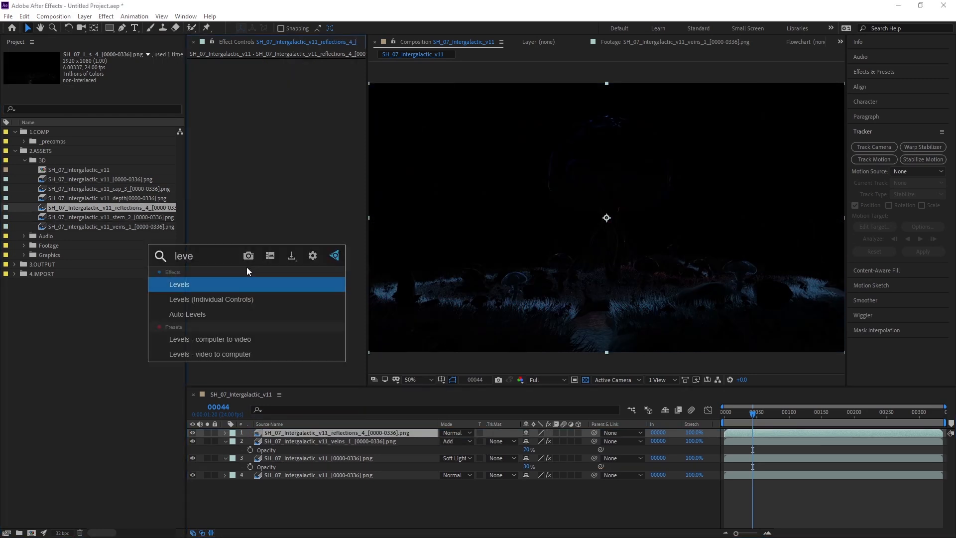
key(Return)
drag(342, 119, 289, 120)
click(456, 433)
click(460, 203)
Add Camera Lens Blur with Blur Radius 50 to the reflections layer and set its Levels Input White to 0.6510.
key(ctrl+space)
text(lens)
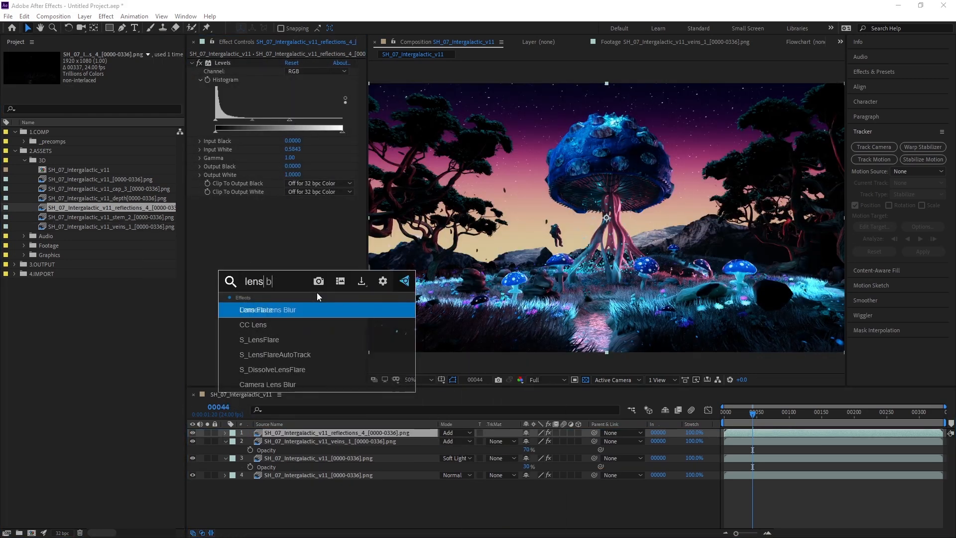
click(267, 384)
mouse_move(294, 121)
mouse_down()
mouse_move(335, 120)
mouse_move(298, 120)
mouse_up()
click(446, 433)
click(460, 209)
click(199, 200)
click(291, 209)
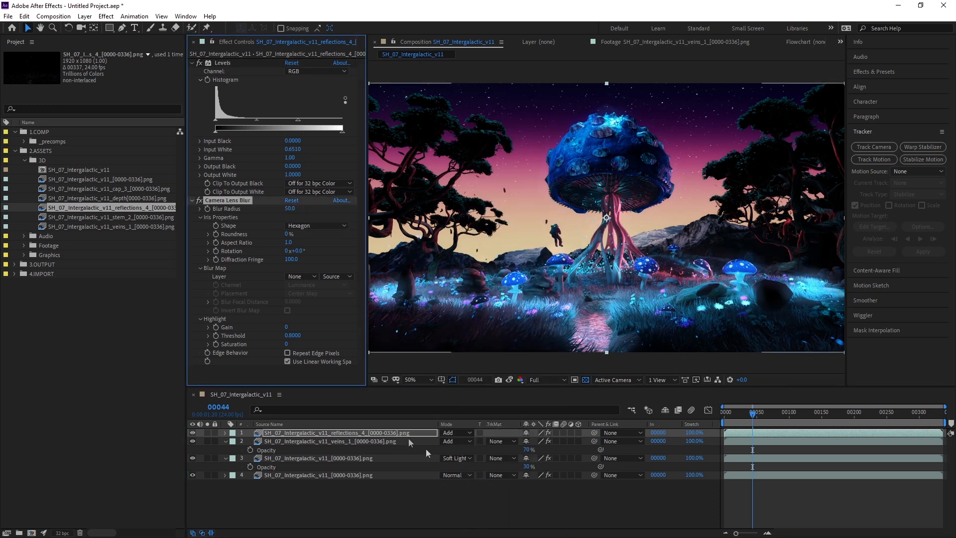
Apply Tint to the reflections layer and map its white to a saturated blue.
click(388, 433)
key(t)
key(ctrl+space)
text(tint)
key(Return)
click(290, 364)
click(178, 154)
mouse_move(203, 212)
mouse_down()
mouse_move(204, 180)
mouse_move(203, 200)
mouse_up()
click(282, 150)
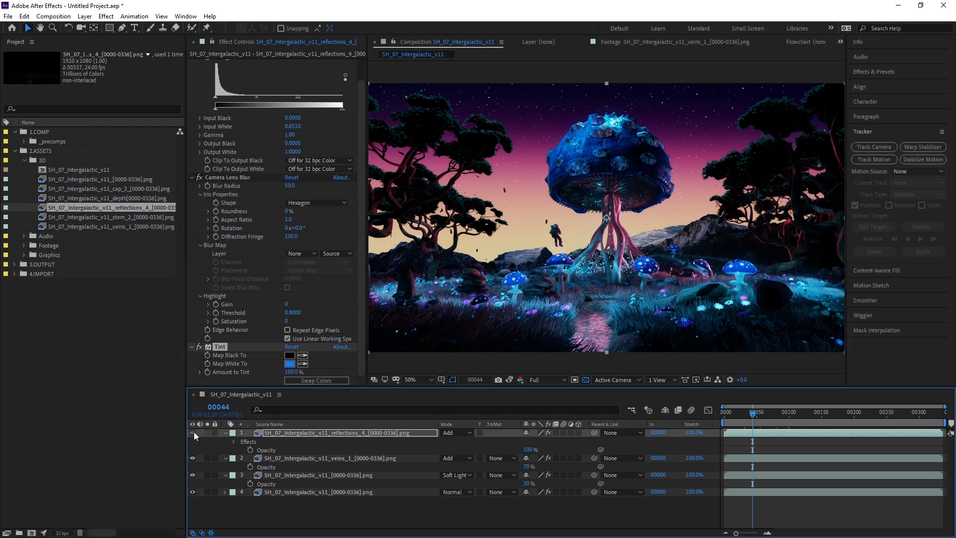
Place the depth pass on top and add a deep royal blue solid beneath it that uses it as luma matte.
drag(107, 198, 193, 434)
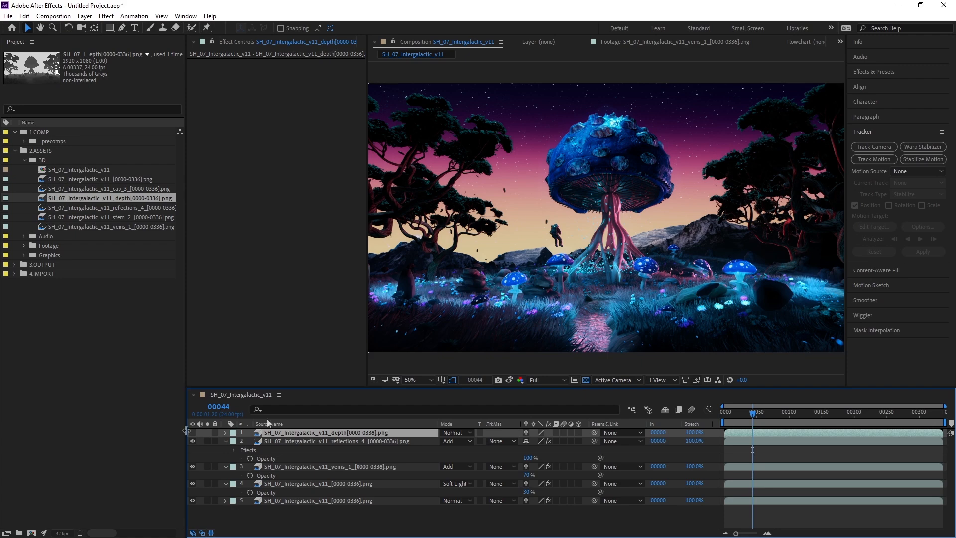
right_click(259, 515)
mouse_move(277, 405)
click(403, 433)
click(156, 205)
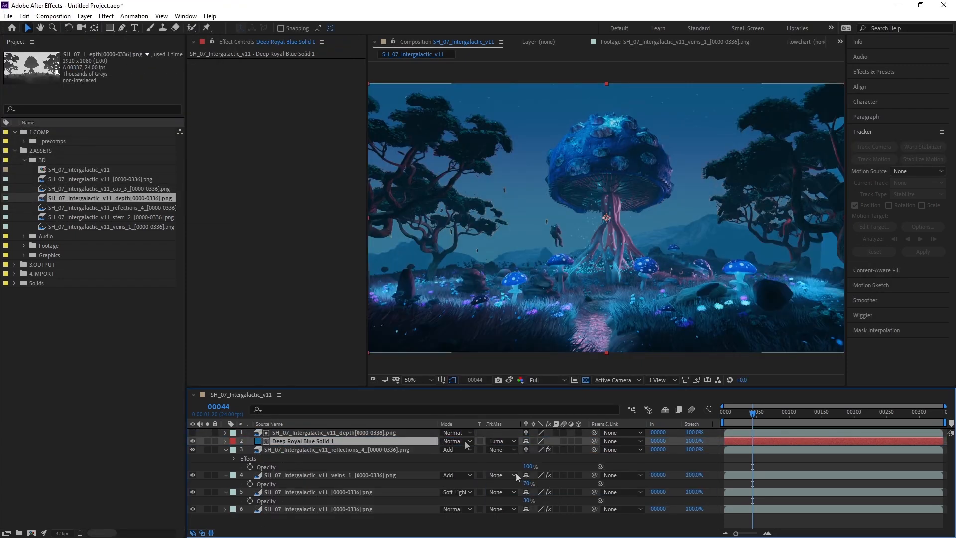
Apply Levels to the depth pass with Input Black 0.1490 and Input White 0.8784.
key(ctrl+space)
text(levels)
key(Return)
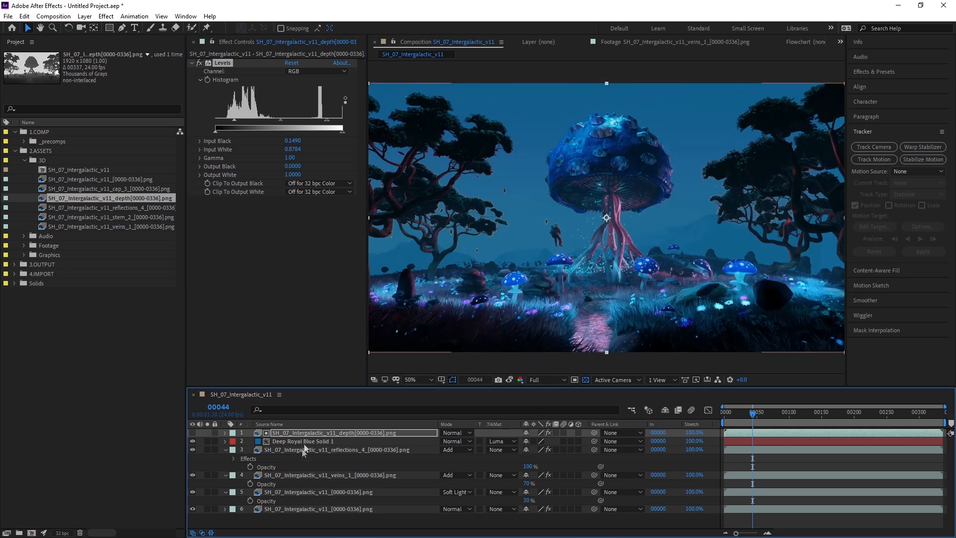
Set the depth layer's opacity to 67% and compare the scene with the blue solid shown and hidden.
key(t)
drag(527, 442, 312, 450)
click(193, 450)
click(193, 450)
drag(526, 441, 538, 441)
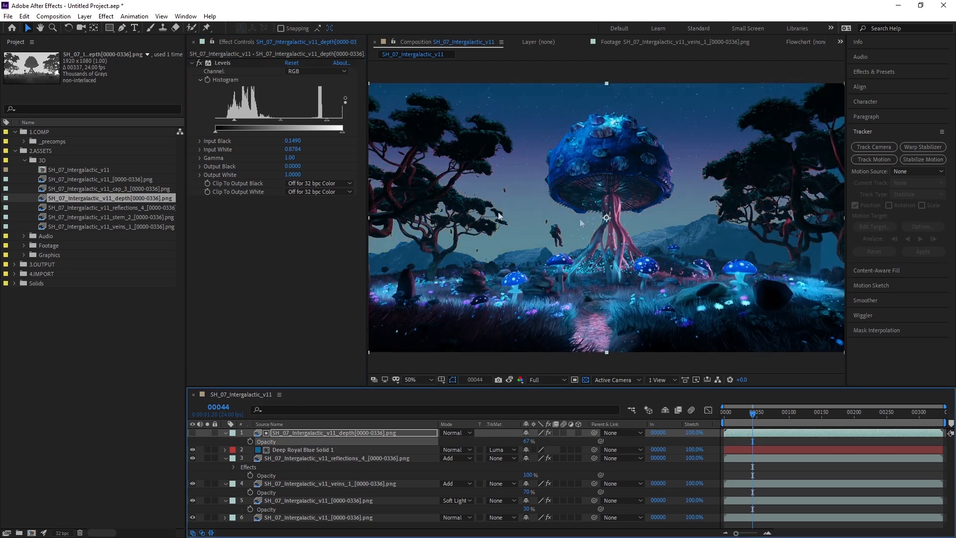
click(193, 449)
click(193, 450)
click(193, 449)
click(192, 449)
click(192, 450)
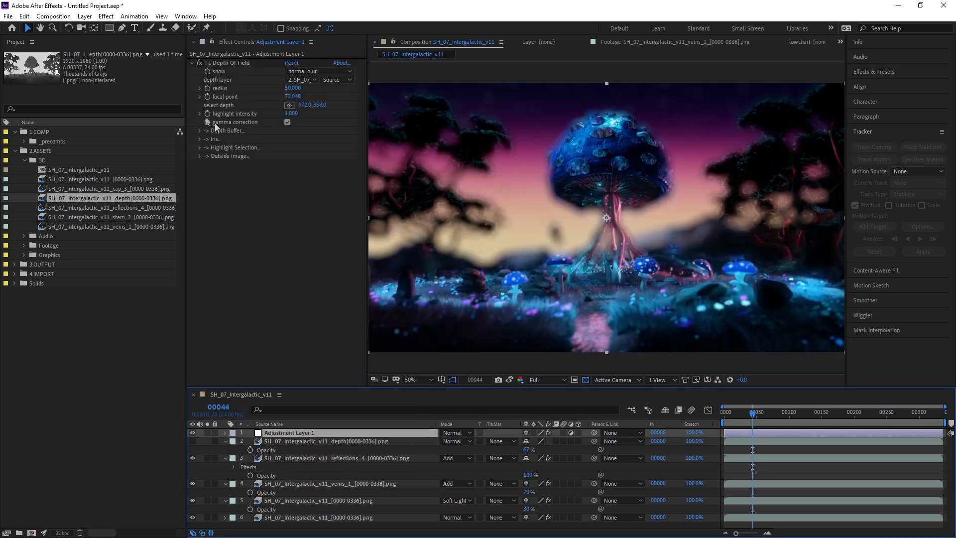
Pick the big mushroom as the FL Depth Of Field focal point, invert the depth buffer and set the radius to 20.
click(603, 178)
text(30)
key(Return)
click(289, 105)
click(668, 329)
click(293, 89)
text(10)
key(Return)
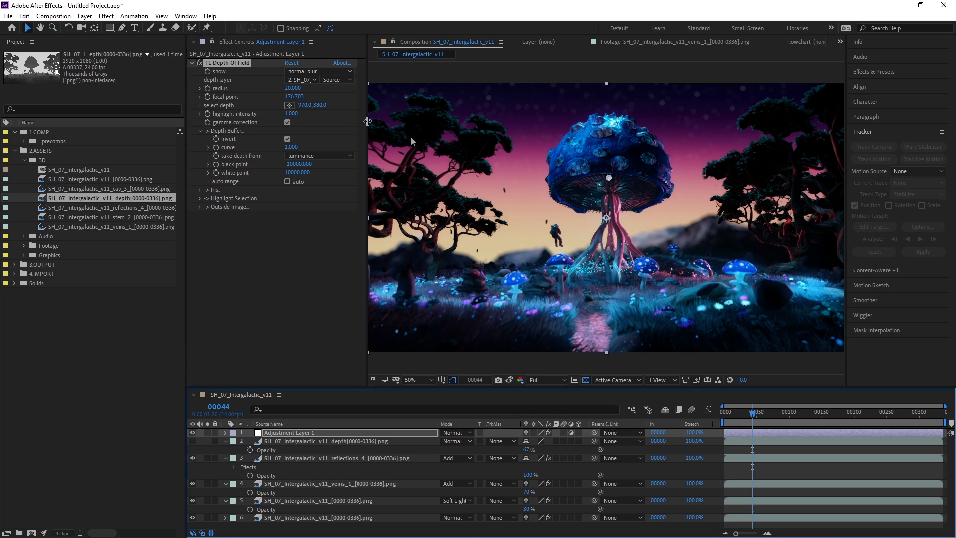
Duplicate the base render layer and move the copy directly above the Soft Light layer.
key(space)
key(space)
click(324, 517)
key(ctrl+d)
drag(324, 517, 326, 500)
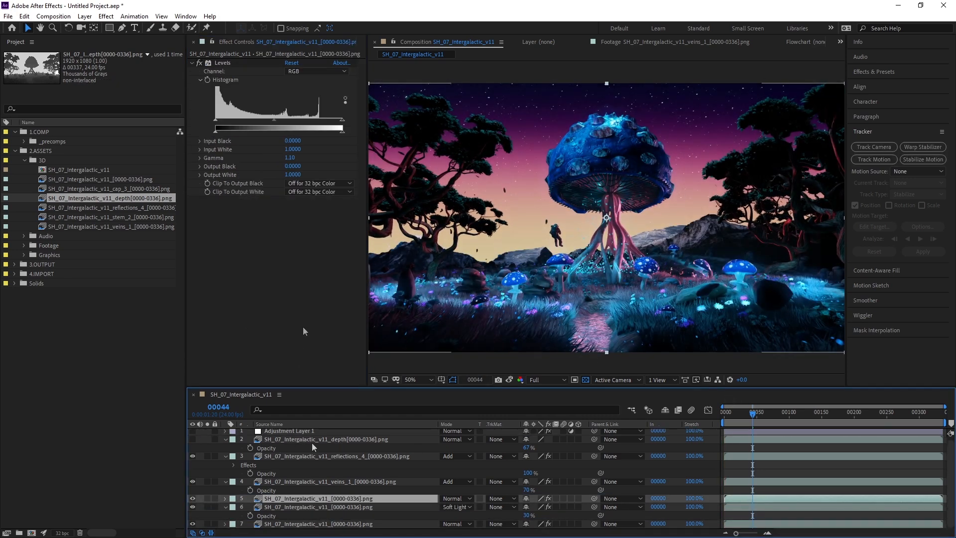
Apply S_KaleidoPolar to the duplicated render layer and set Angle Repeats to 14.
key(ctrl+space)
text(polar)
key(Down)
key(Down)
key(Return)
click(106, 16)
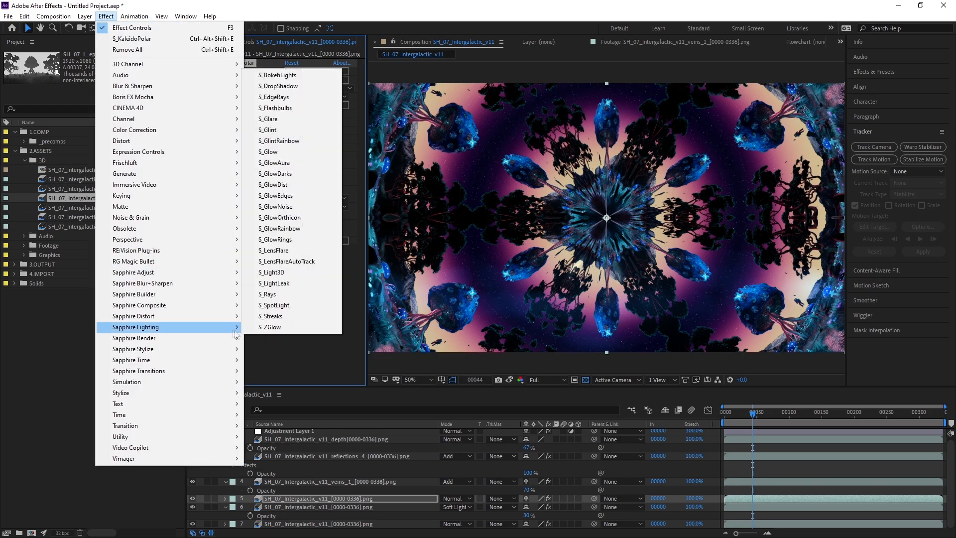
mouse_move(199, 316)
mouse_move(199, 349)
key(Escape)
drag(290, 172, 393, 165)
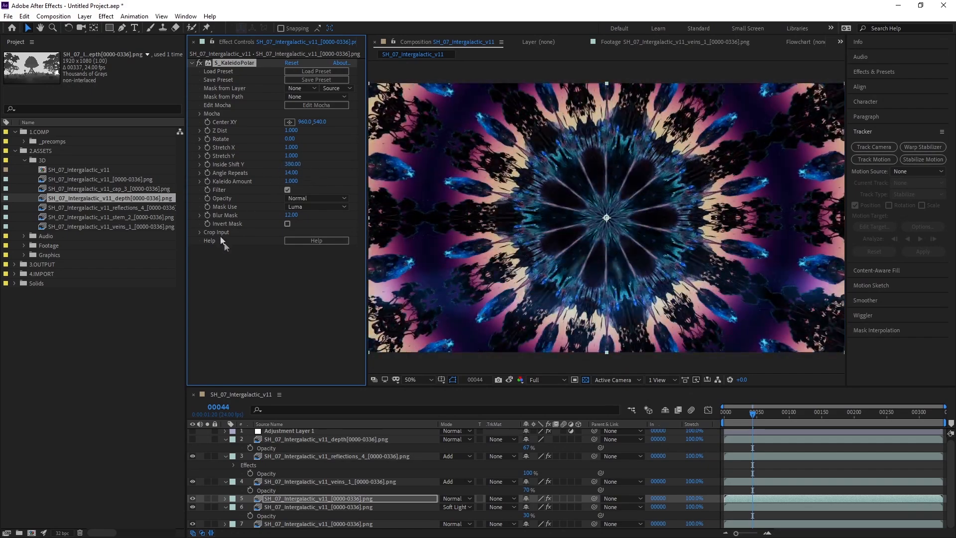
Apply Levels to the kaleidoscope layer and adjust its input black and white points for stronger contrast.
key(ctrl+space)
text(levels)
key(Return)
drag(215, 308, 235, 308)
drag(342, 307, 605, 303)
click(192, 249)
Add Hue/Saturation to the kaleidoscope layer and raise its master saturation.
key(ctrl+space)
text(hue)
key(Return)
drag(317, 309, 336, 309)
click(192, 257)
Apply Tritone to the kaleidoscope layer, choose a blue midtone colour and set Blend With Original to 73%.
key(ctrl+space)
text(tri)
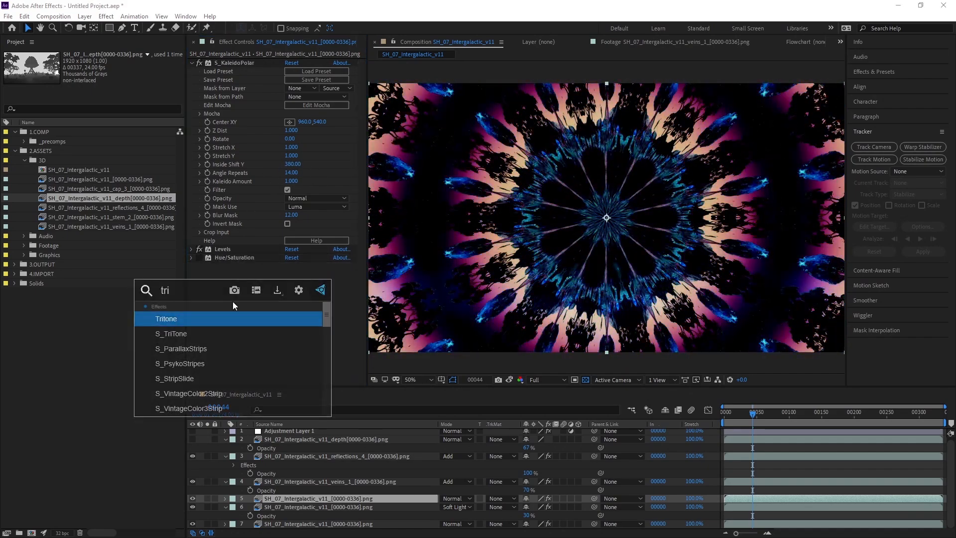
key(Return)
click(290, 283)
drag(199, 133, 364, 303)
click(331, 324)
drag(367, 372, 367, 370)
click(445, 321)
drag(290, 300, 380, 312)
Add S_WarpChroma to the kaleidoscope layer with 12 steps and a From Z Dist of 0.900.
key(ctrl+space)
text(warpc)
key(Return)
scroll(297, 298, down, 5)
drag(291, 161, 277, 175)
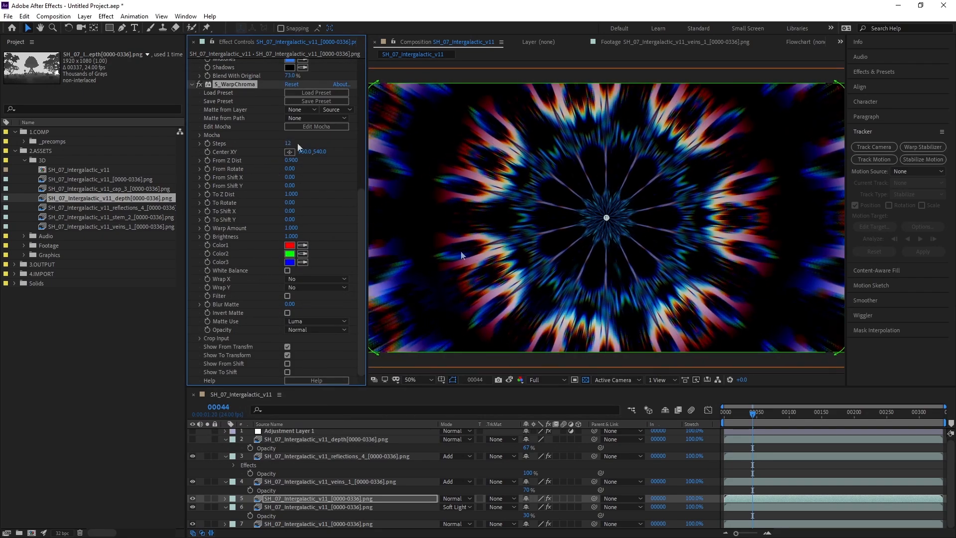
Cycle through blending modes for the kaleidoscope layer and set it to Color Dodge.
click(467, 499)
click(463, 398)
key(shift+equal)
key(shift+equal)
key(shift+equal)
key(shift+equal)
key(shift+equal)
key(shift+equal)
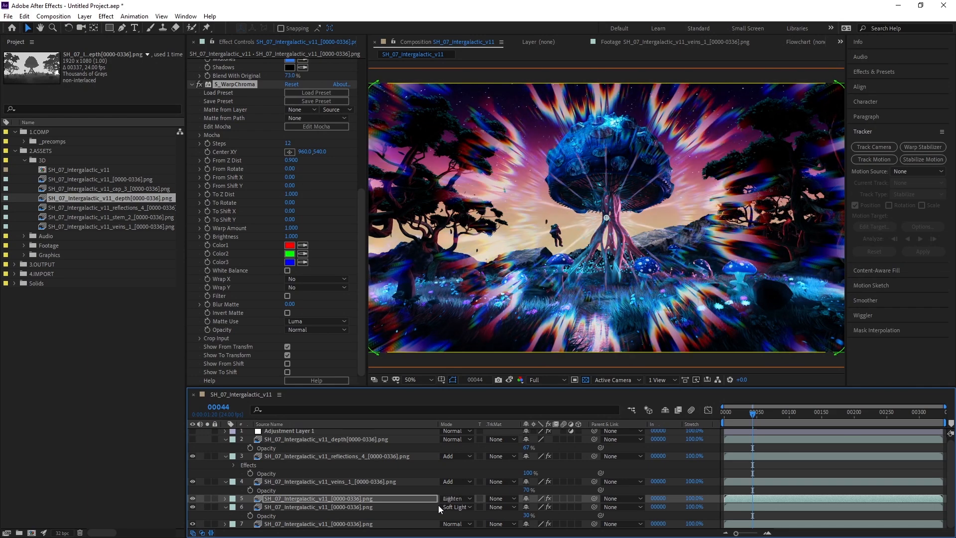
click(454, 498)
click(550, 214)
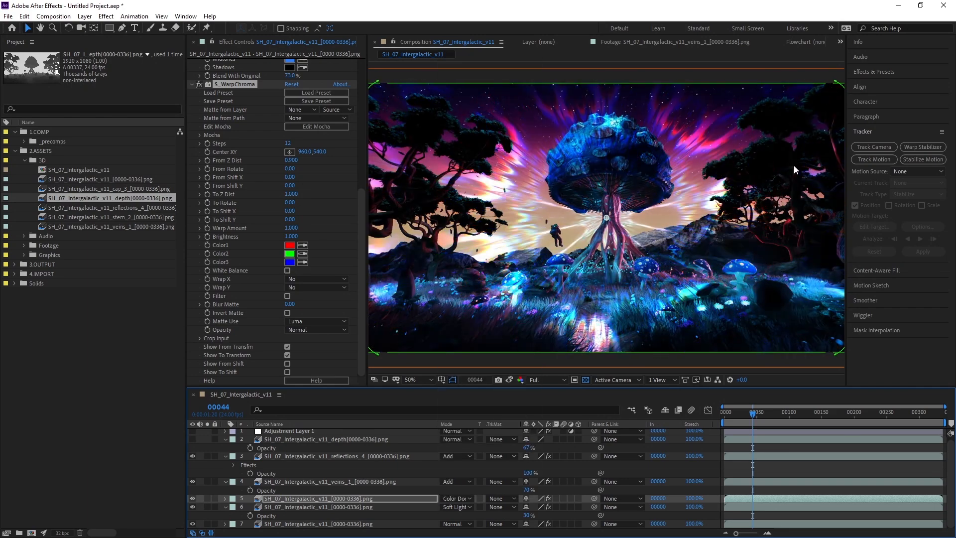
Set the From Z Dist of S_WarpChroma on the kaleidoscope layer to 0.930.
scroll(219, 224, down, 5)
scroll(249, 200, up, 5)
drag(293, 160, 283, 162)
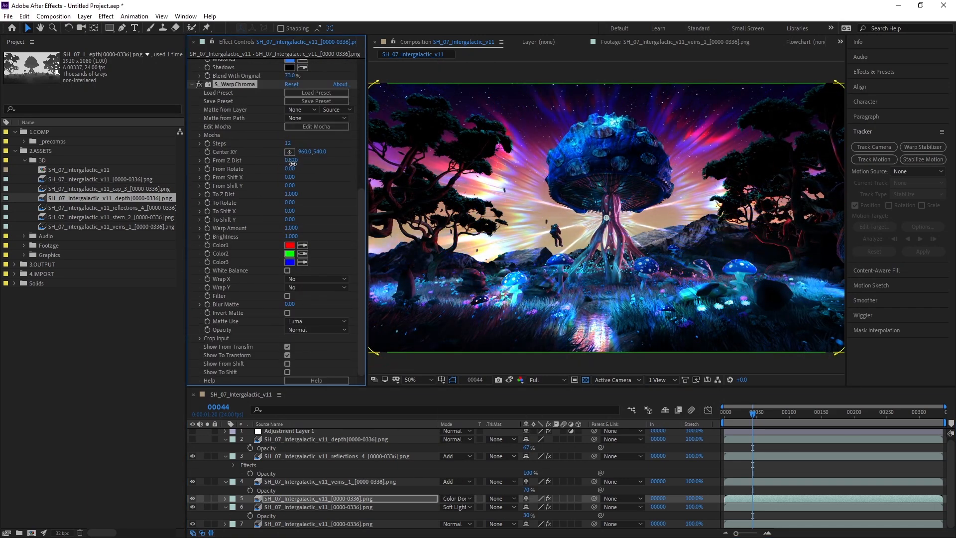
Lower the kaleidoscope layer's opacity to 51% and set the S_KaleidoPolar Inside Shift Y to 890.
key(t)
drag(526, 506, 461, 506)
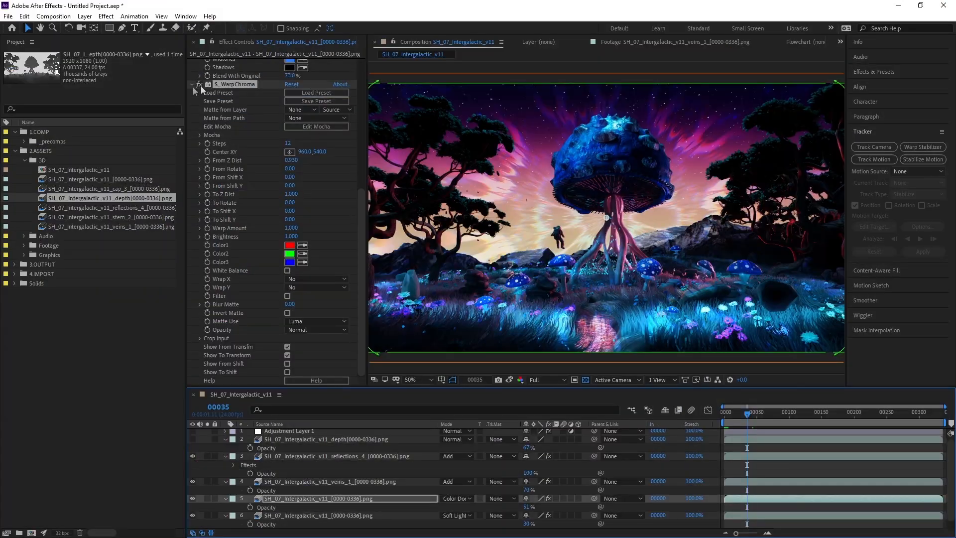
click(192, 85)
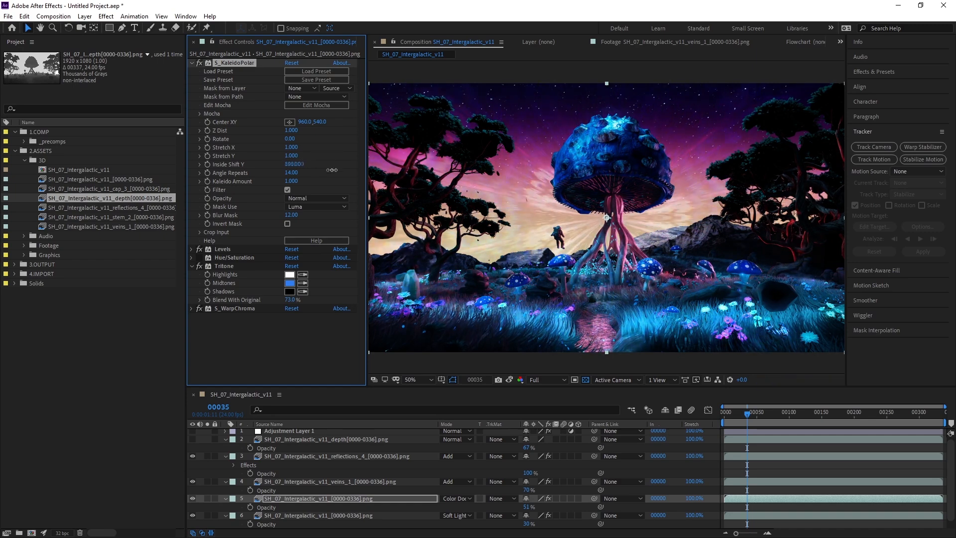
Import the SH_07_Intergalactic_v11 compositing project and its .c4d scene file, and extract the Cinema 4D scene data.
key(ctrl+i)
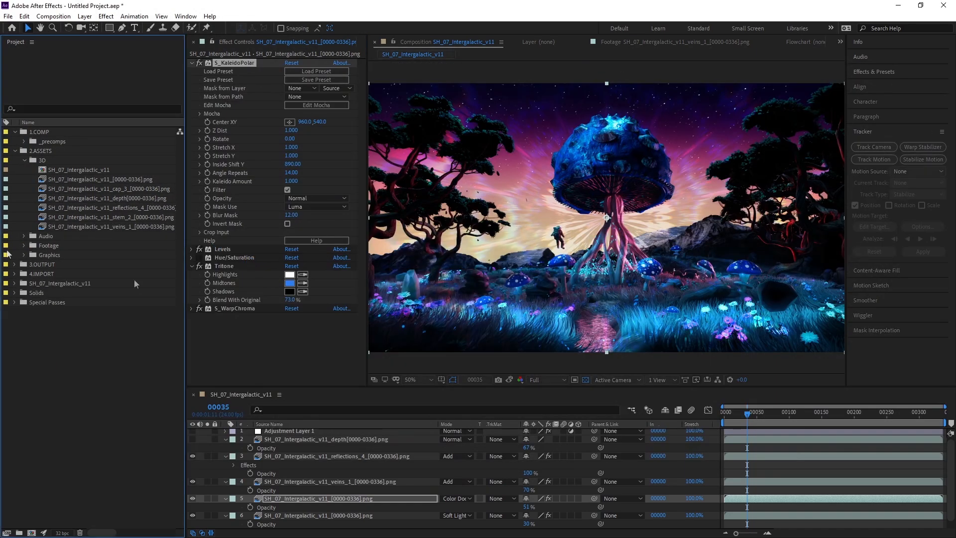
double_click(134, 284)
double_click(423, 316)
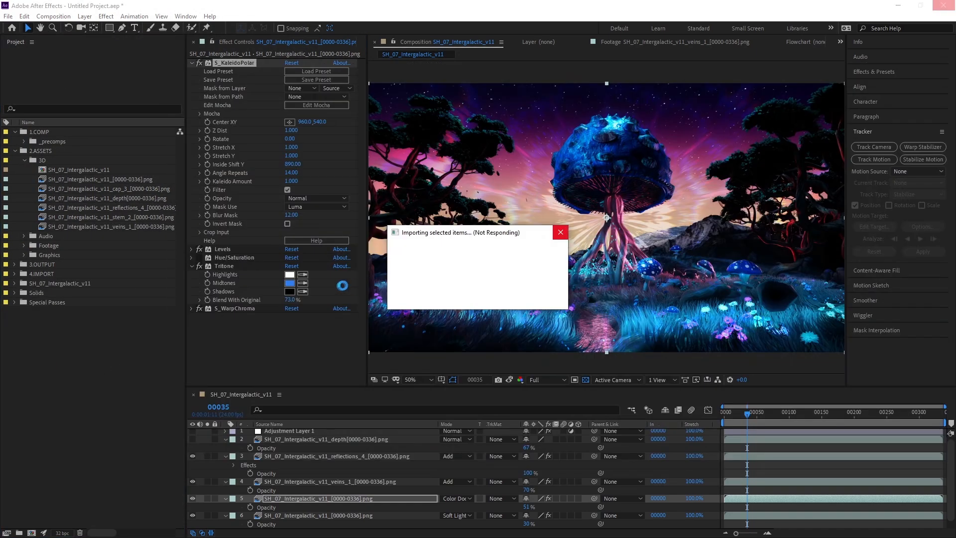
click(326, 286)
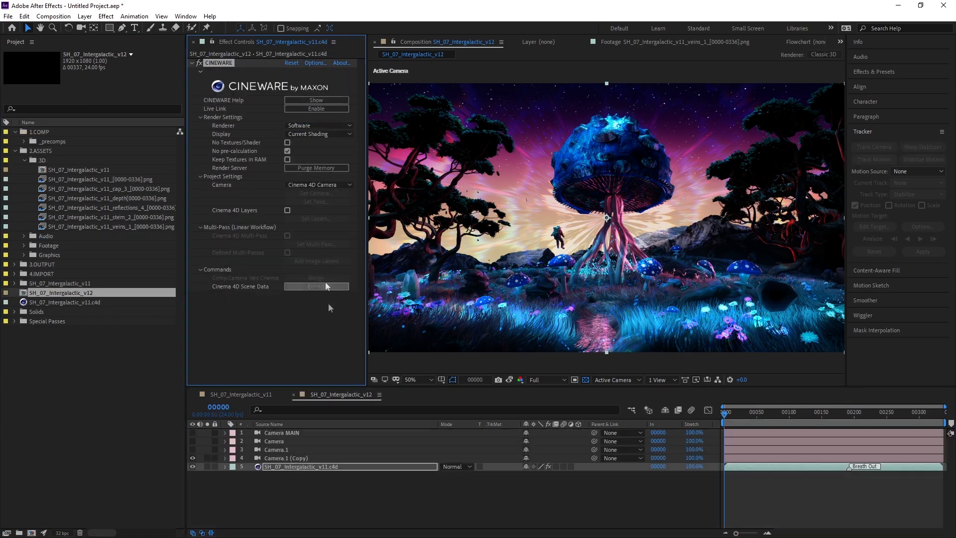
Enable Cinema 4D Layers on the CINEWARE scene layer and open its layer selection.
click(293, 458)
click(292, 465)
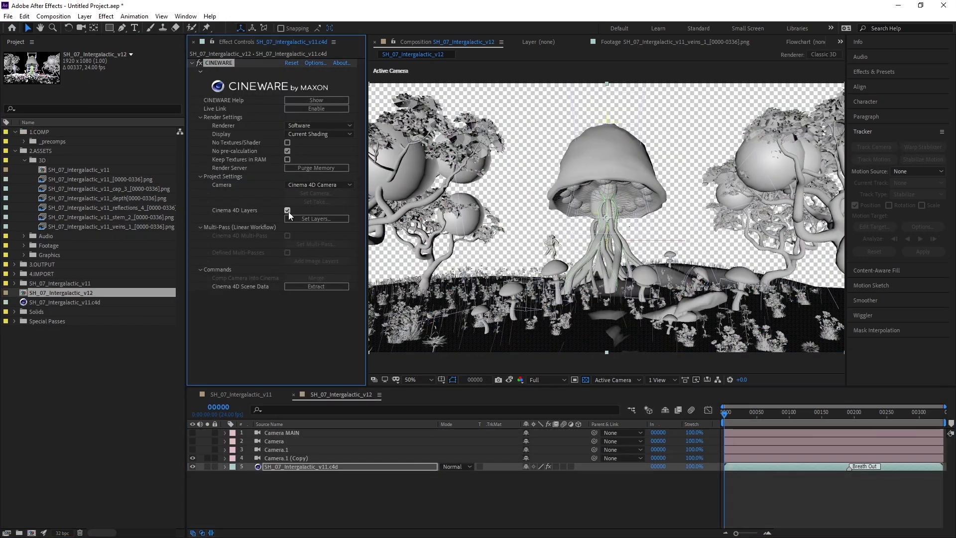
click(294, 218)
click(513, 340)
key(alt+Tab)
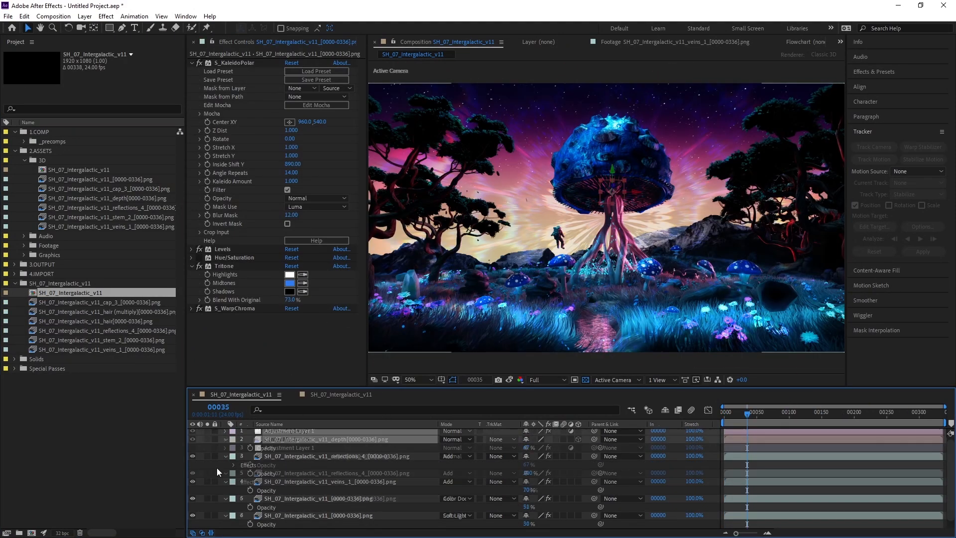
Scale the Center Mushroom null to 3% and adjust the kaleidoscope layer's opacity.
click(291, 440)
key(s)
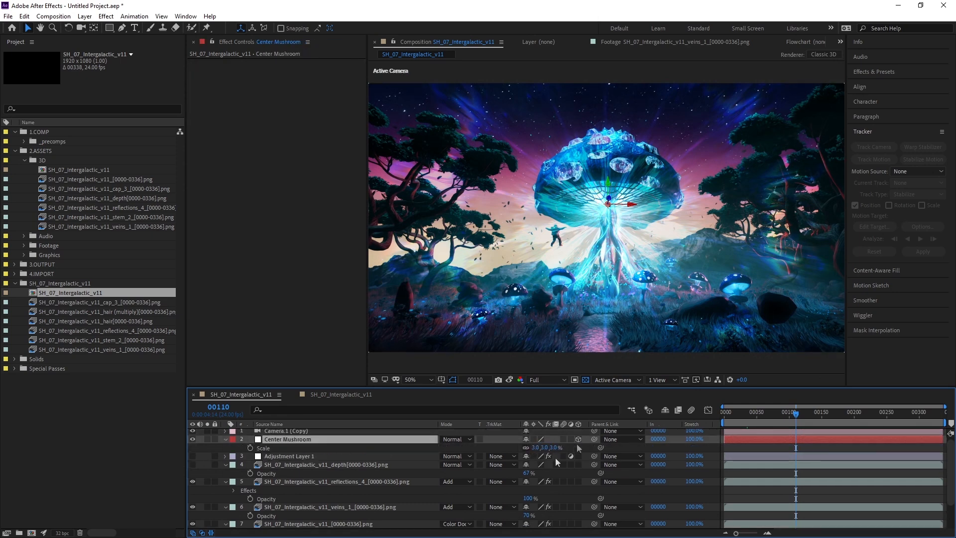
scroll(580, 473, down, 2)
click(538, 499)
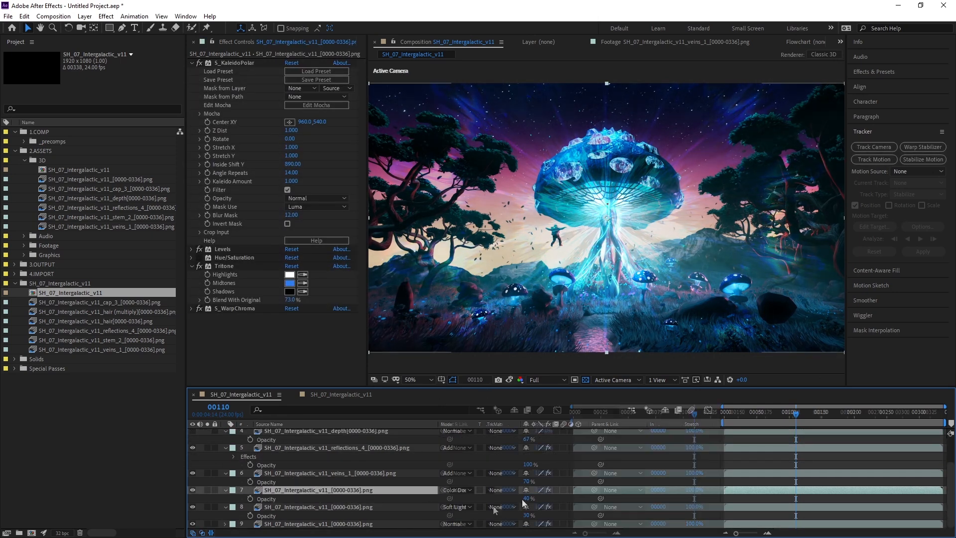
Make the kaleidoscope layer 3D and link its position to the Center Mushroom null's position with an expression.
key(p)
click(226, 457)
click(226, 481)
click(289, 439)
click(288, 498)
alt+click(251, 507)
drag(542, 515, 535, 447)
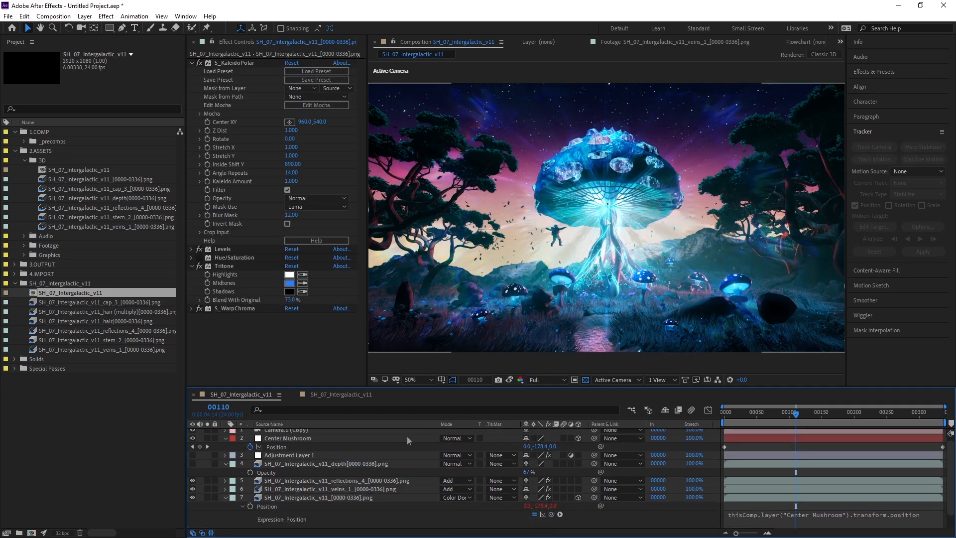
Solo the kaleidoscope and base render layers and preview how the kaleidoscope follows the mushroom.
click(207, 497)
scroll(207, 499, down, 1)
click(207, 524)
key(space)
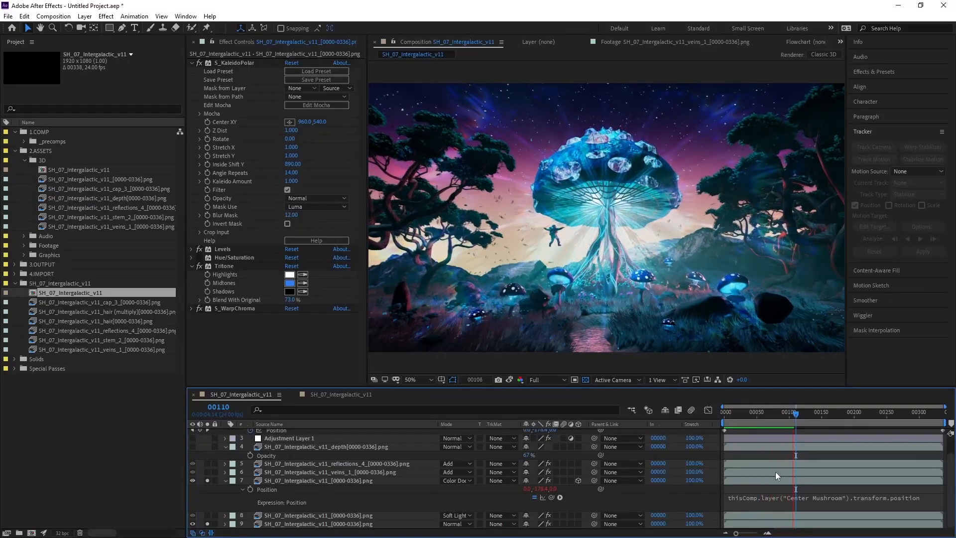
key(space)
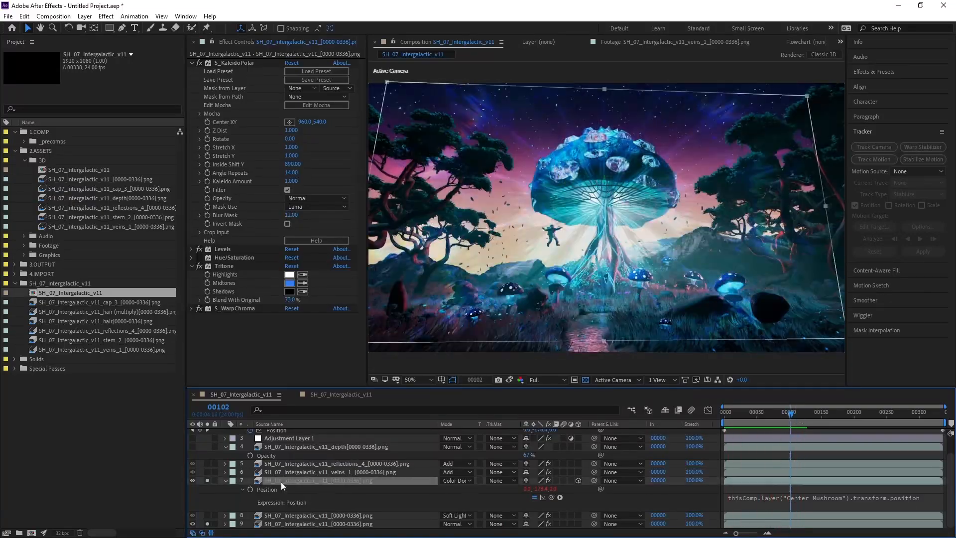
Scale the kaleidoscope layer up to 108%.
drag(539, 506, 542, 506)
drag(539, 497, 543, 507)
key(s)
Compare the kaleidoscope layer with Tritone and Hue/Saturation switched on and off, isolating the layer and restoring the full composite.
click(200, 267)
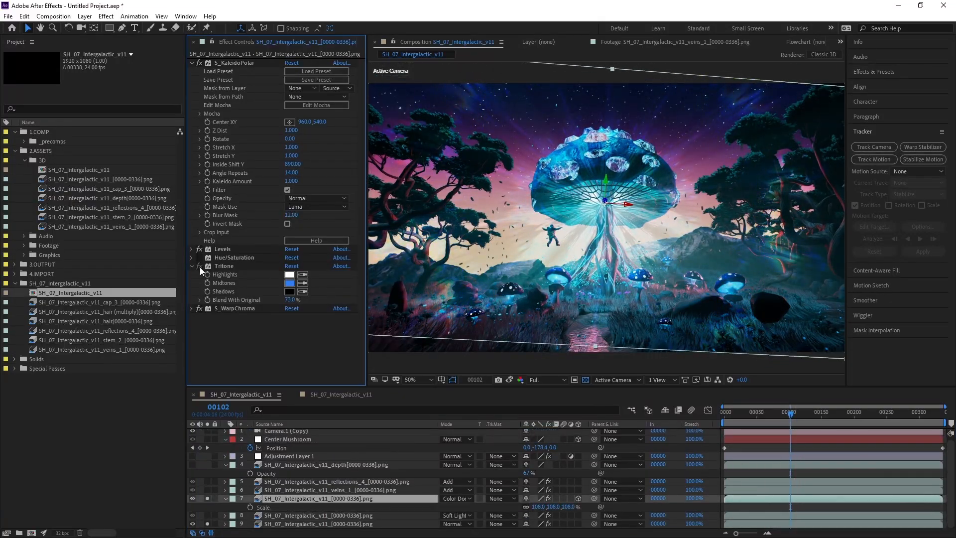
click(207, 523)
click(586, 379)
click(199, 256)
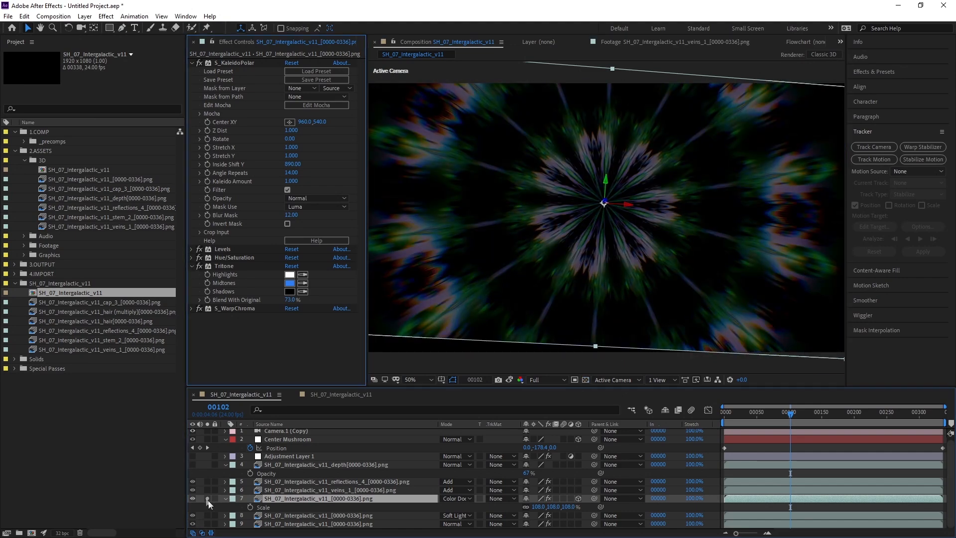
click(207, 499)
click(200, 257)
Keyframe the S_KaleidoPolar Inside Shift Y at frame 0 and set it to -1750 at frame 96.
drag(291, 165, 220, 179)
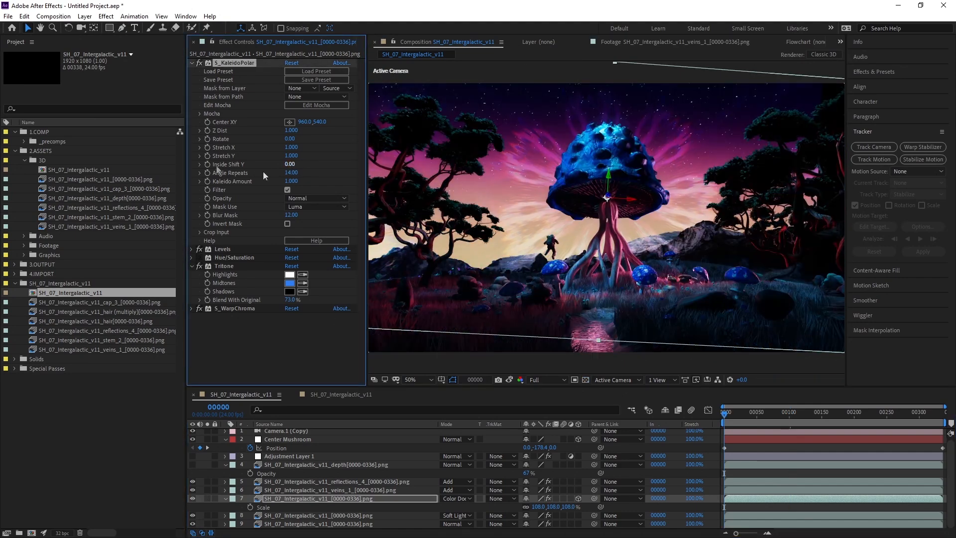
drag(291, 164, 257, 162)
key(u)
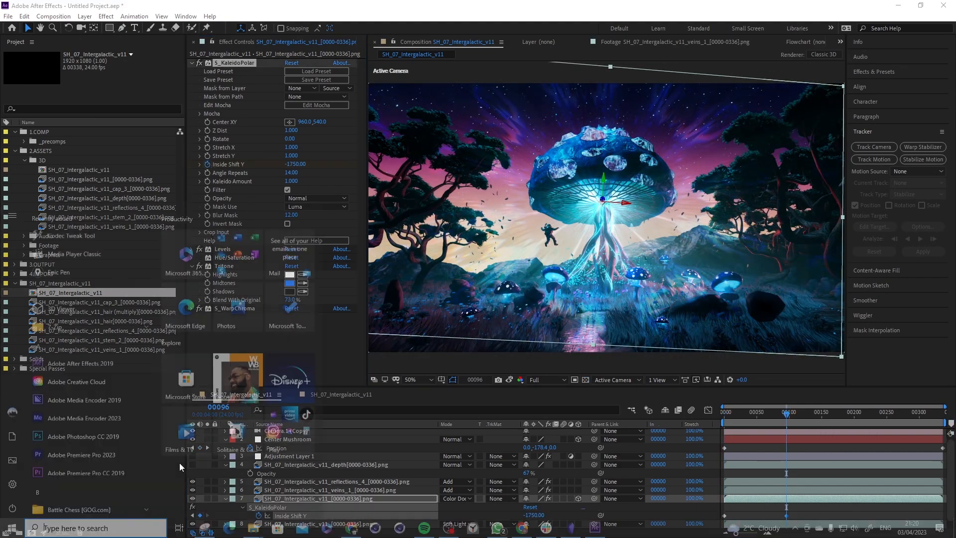
Use Calculator for the next keyframe time and set the Inside Shift Y to -2320 at frame 192.
click(179, 463)
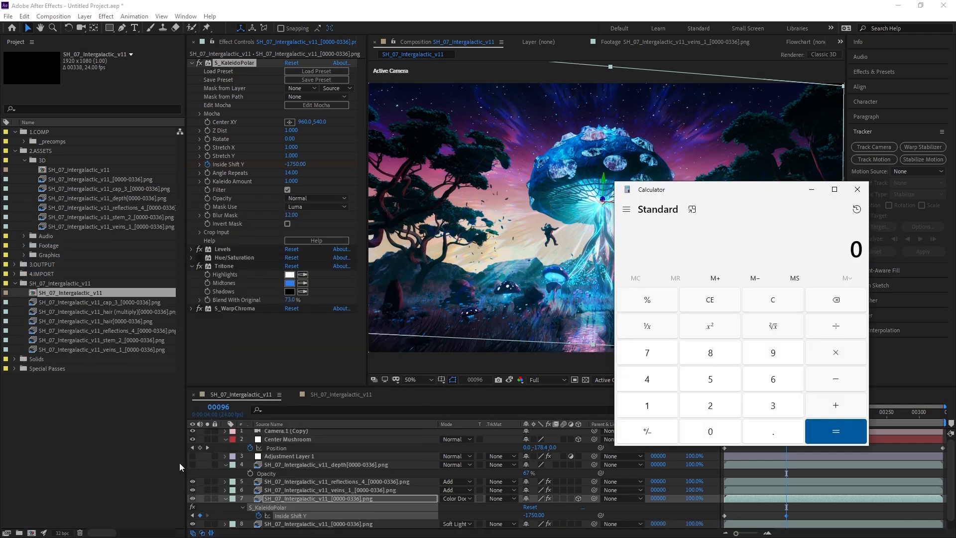
click(811, 190)
click(220, 407)
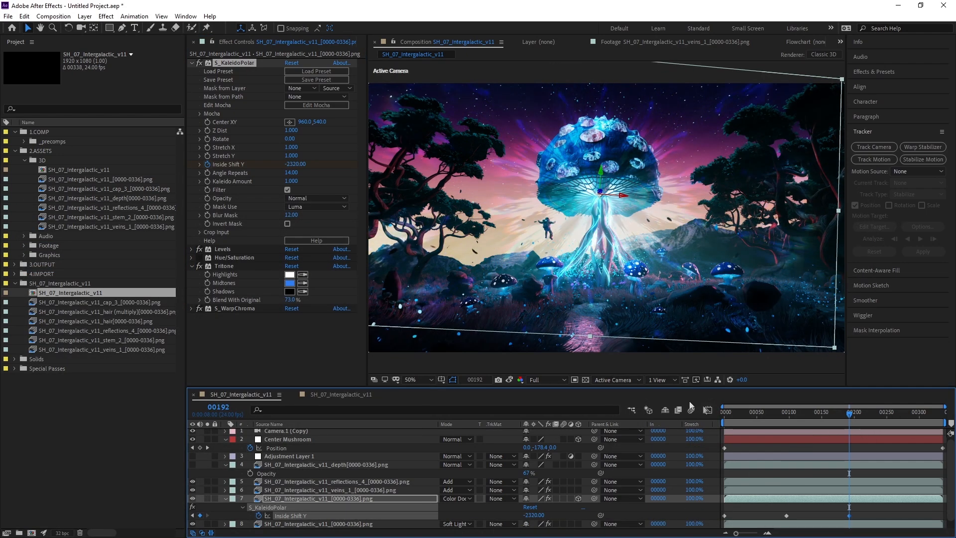
Adjust the Inside Shift Y value curve, bringing the keyframe at frame 192 to about -2431.
click(707, 410)
ctrl+drag(849, 507, 849, 511)
click(708, 410)
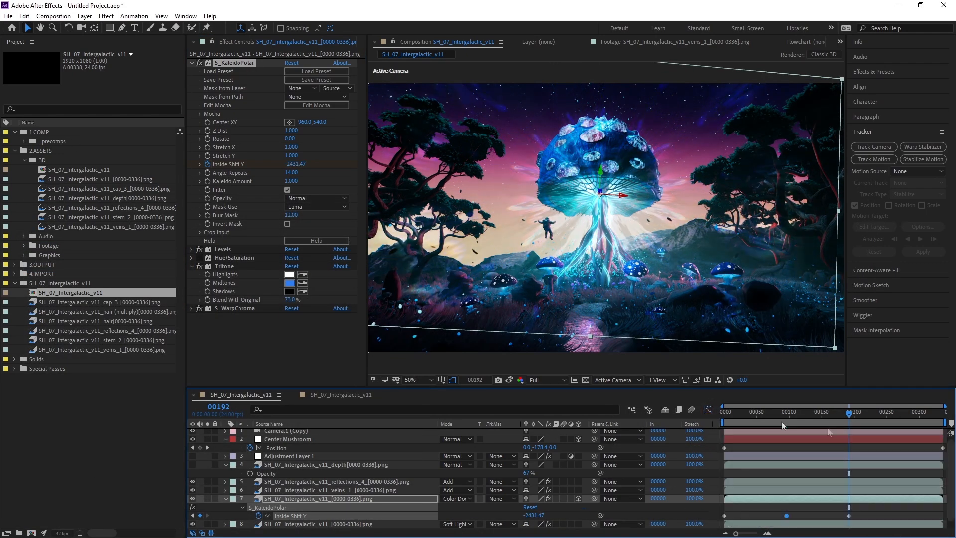
Move the depth layer directly above the kaleidoscope layer and use it as the kaleidoscope's luma matte.
click(328, 499)
drag(333, 466, 335, 495)
click(501, 499)
click(523, 479)
click(321, 484)
Apply Levels to the depth matte and adjust its input black and white points.
key(ctrl+space)
text(levels)
key(Return)
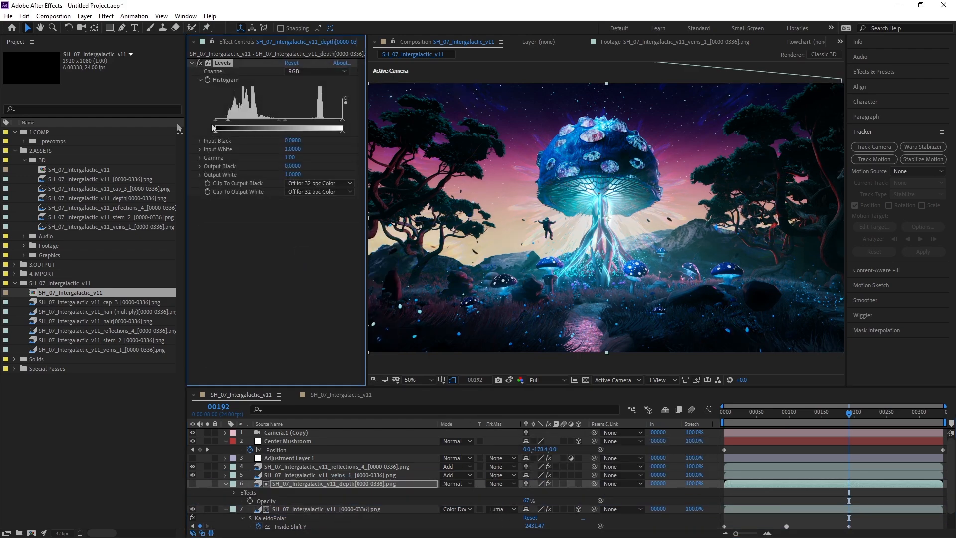
click(341, 510)
key(t)
click(318, 483)
drag(342, 120, 273, 122)
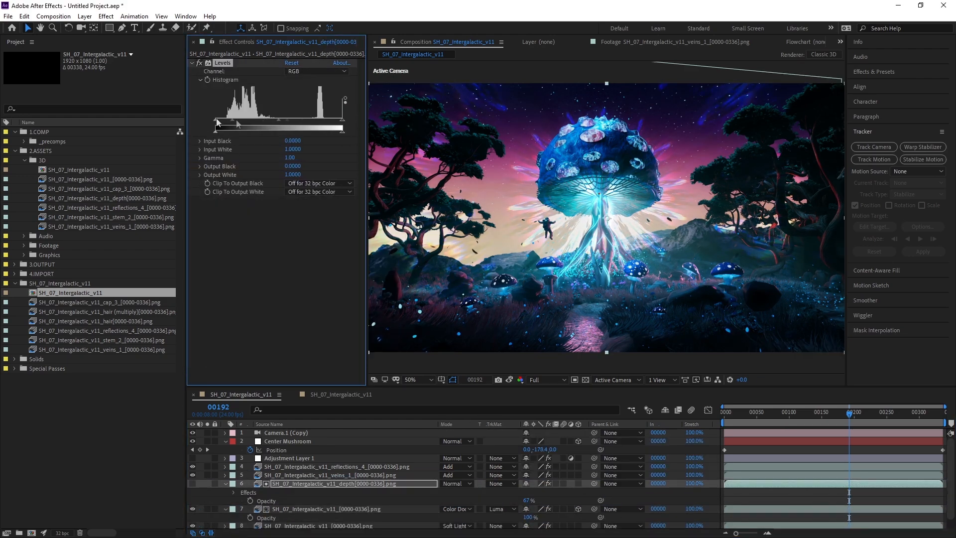
Set the kaleidoscope layer's opacity to 50% and compare it with its effects switched off and on.
mouse_move(527, 517)
mouse_down()
mouse_move(518, 515)
mouse_move(526, 516)
mouse_up()
click(548, 509)
click(548, 508)
Place the glow adjustment layer directly above the depth matte and set its opacity to 60%.
mouse_move(294, 432)
mouse_down()
mouse_move(299, 512)
mouse_move(307, 446)
mouse_up()
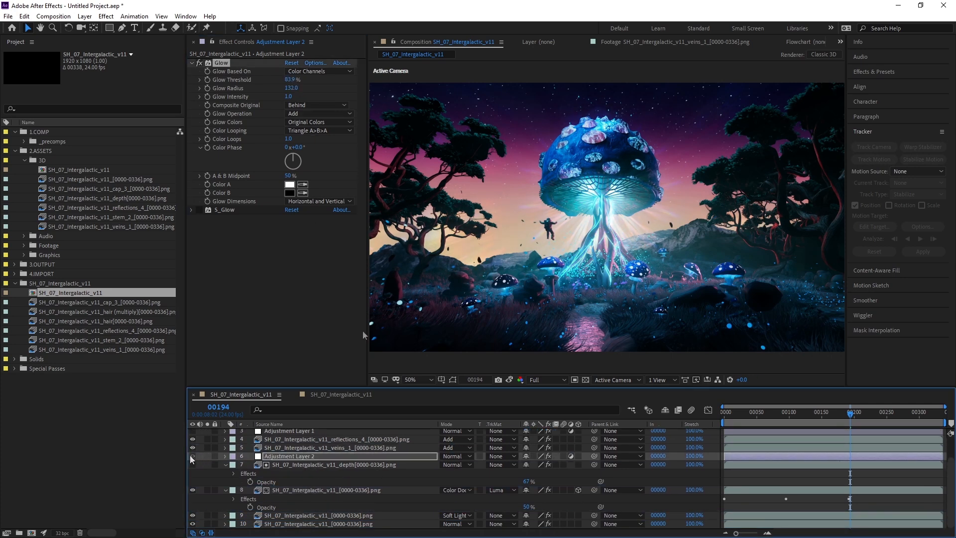
key(t)
click(526, 464)
text(70)
key(Return)
Create an adjustment layer, apply Magic Bullet Looks to it and open the look editor.
key(ctrl+alt+y)
key(ctrl+space)
text(loo)
key(Return)
click(224, 92)
Try the Classic Zombies, Polaris and Arpels looks on the scene.
scroll(268, 149, up, 10)
click(257, 119)
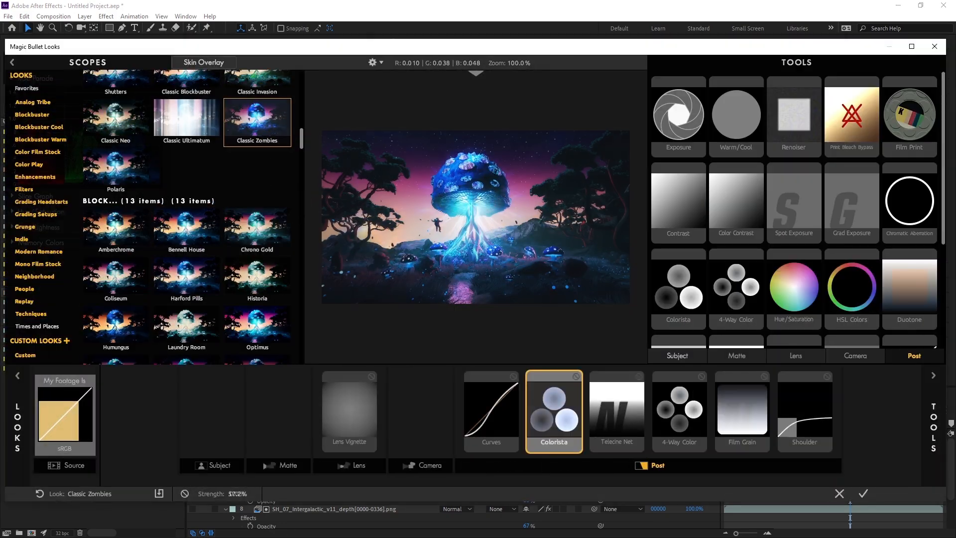
click(128, 178)
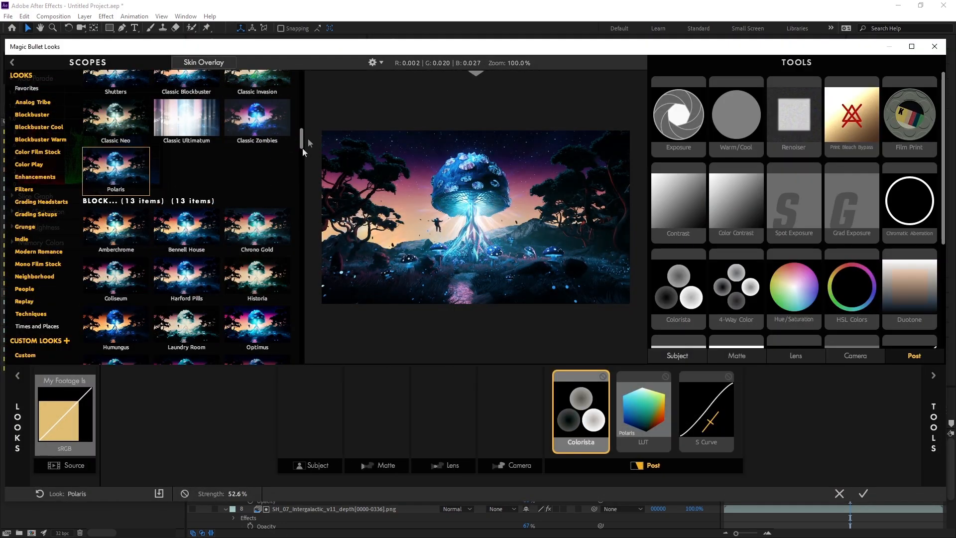
scroll(303, 101, up, 1)
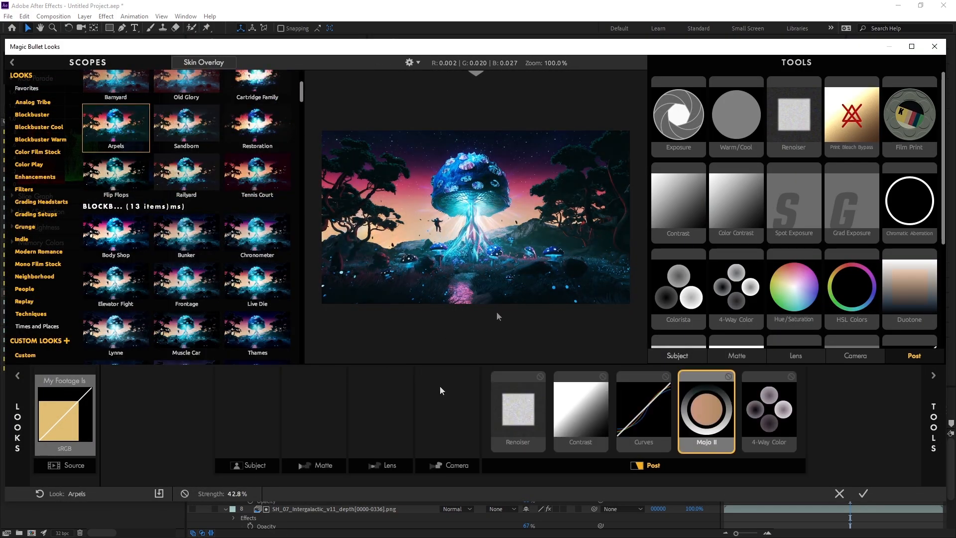
Choose a look from further down the preset library and apply it at 40.4% strength.
drag(303, 96, 303, 280)
click(258, 172)
drag(237, 493, 199, 493)
scroll(494, 225, up, 5)
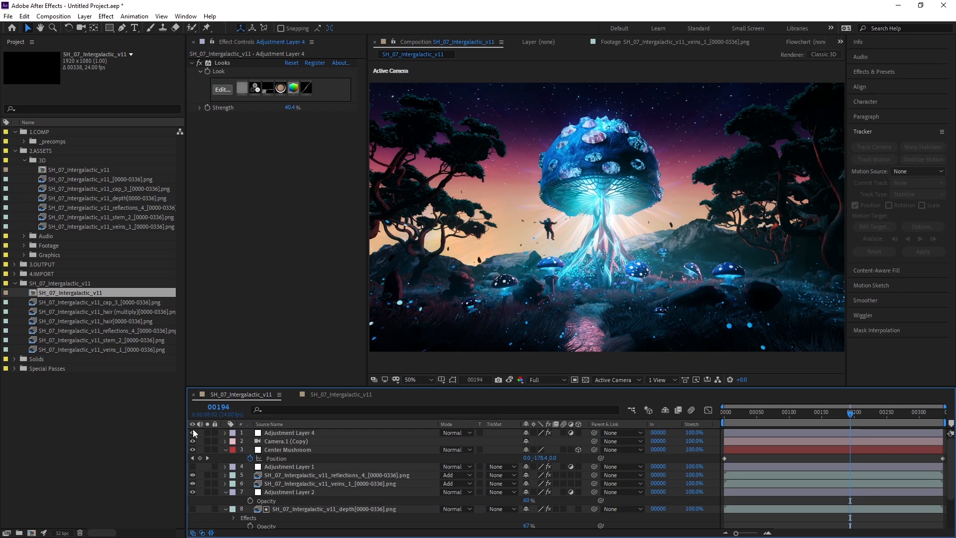
Create a new adjustment layer at the top of the stack and try S_WarpChroma on it with a From Z Dist of 0.970.
key(ctrl+alt+y)
key(ctrl+space)
text(cho)
key(BackSpace)
text(ro)
key(Down)
key(Down)
key(Down)
key(Down)
key(Return)
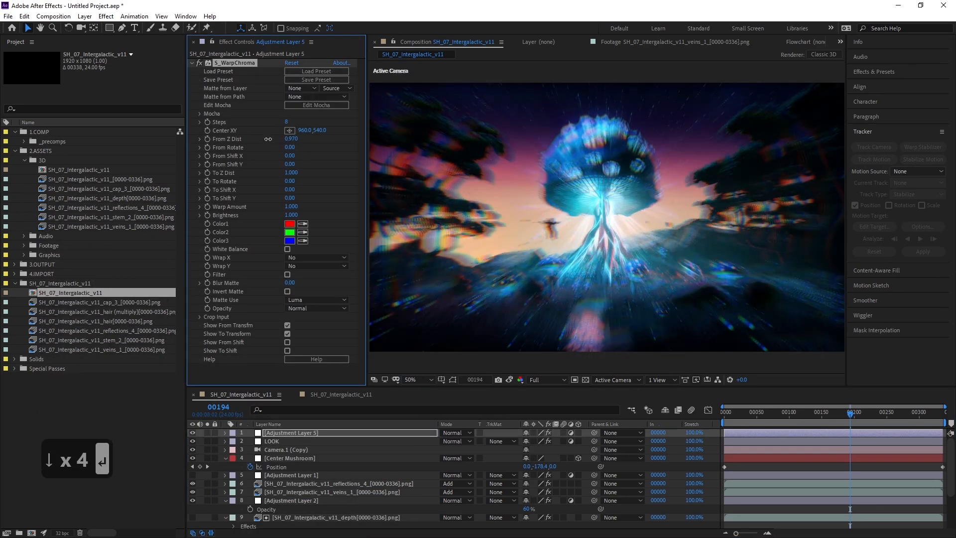
key(Delete)
Apply Levels to the top adjustment layer with input black 0.0314 and gamma 1.02, checking the grade at several frames.
key(ctrl+space)
text(level)
key(Return)
drag(279, 129, 278, 128)
click(809, 421)
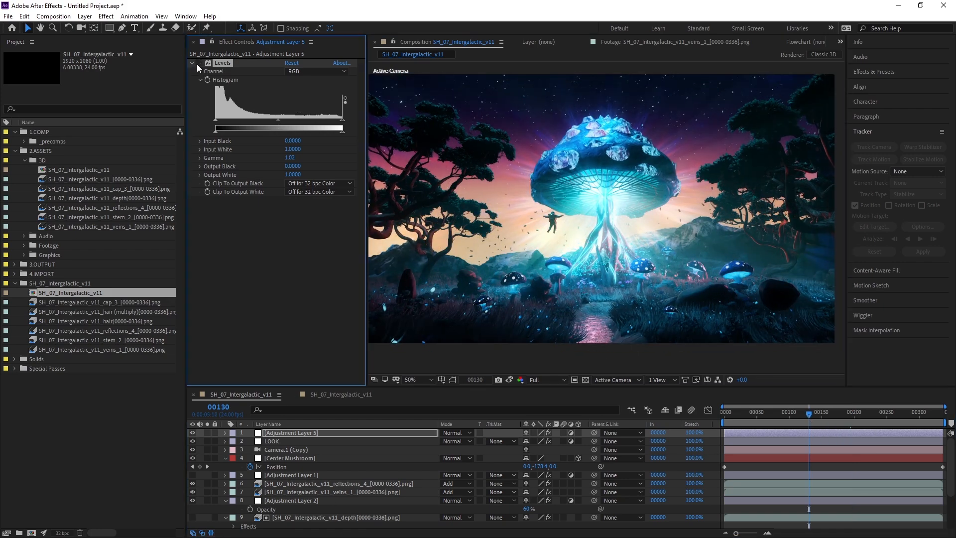
click(733, 412)
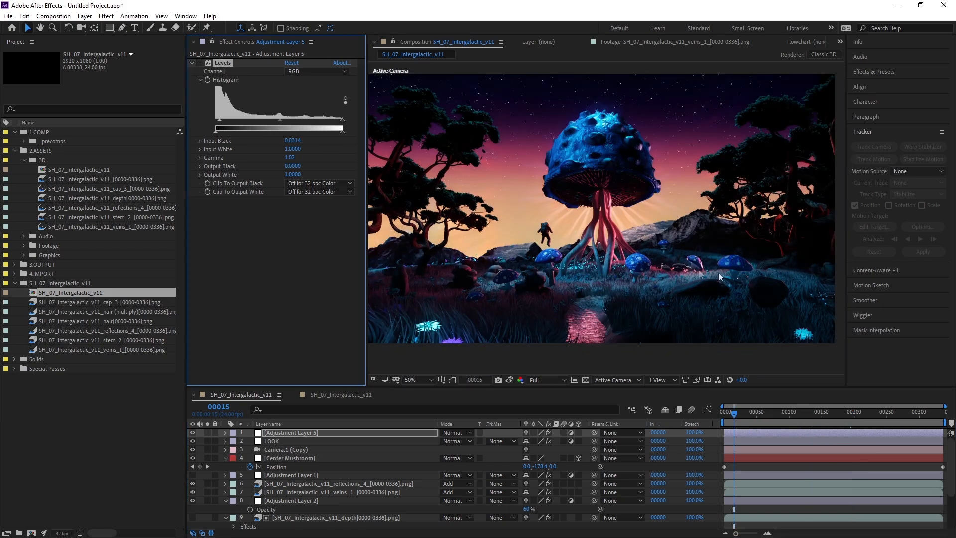
click(727, 414)
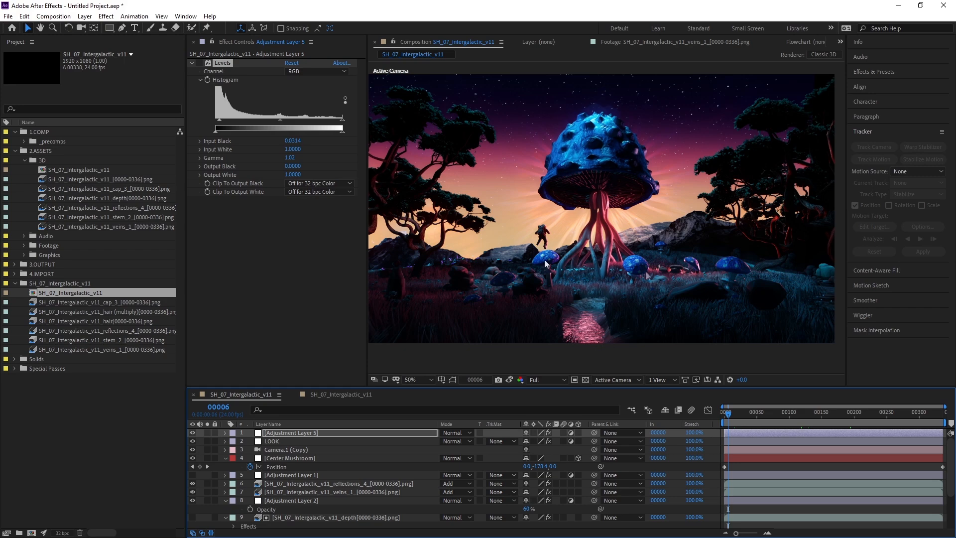
Rename the kaleidoscope layer, number 10 in the stack, as Energy.
scroll(315, 502, down, 1)
click(318, 515)
key(Return)
text(Energy)
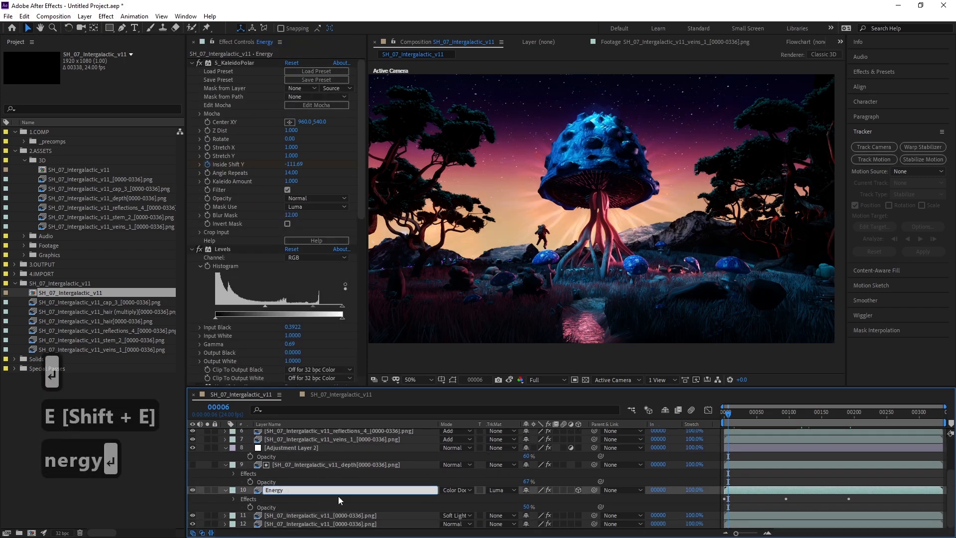
key(Return)
Add a Glow effect to the Energy layer with a 42.0% threshold and radius 23.0, checking it on the mushroom stem up close.
key(ctrl+space)
text(g)
key(BackSpace)
key(Return)
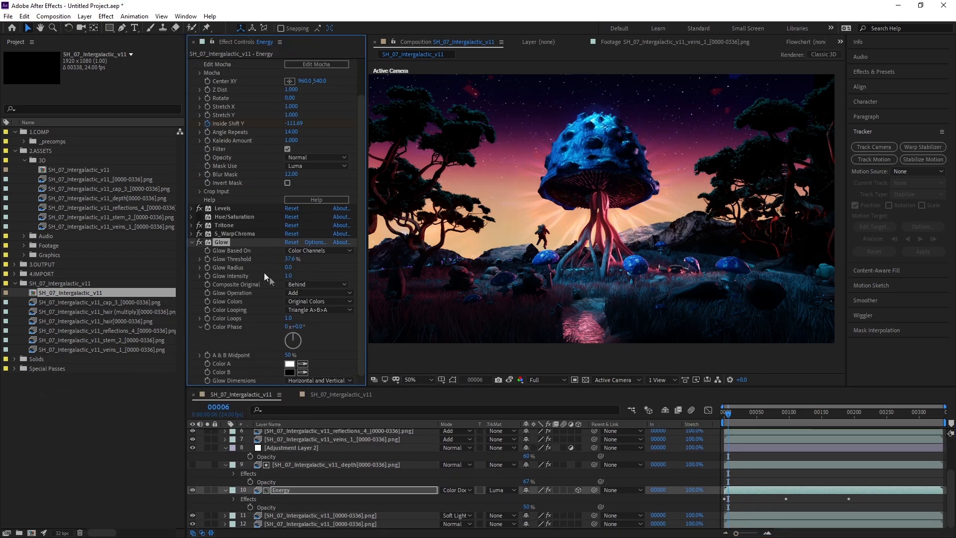
click(201, 244)
key(period)
key(period)
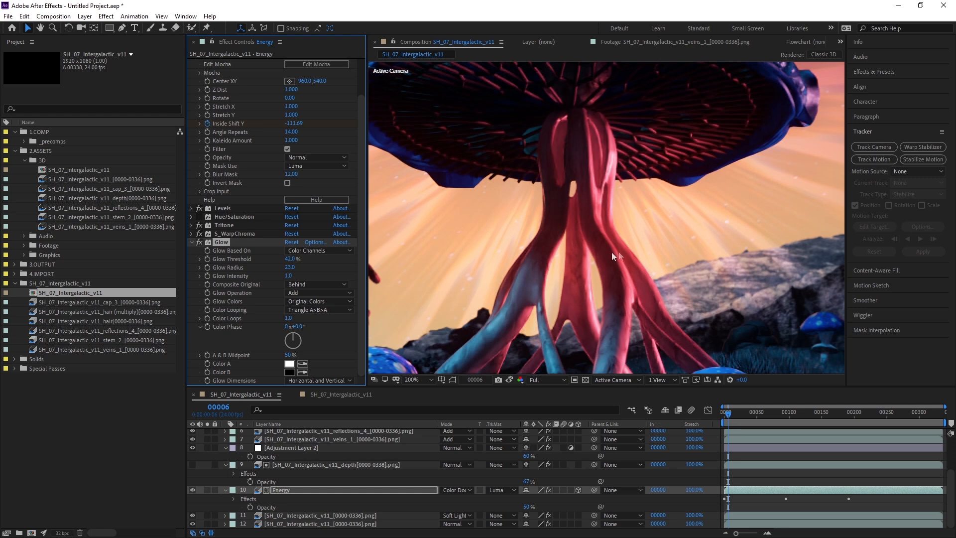
key(comma)
key(comma)
Keyframe the Energy layer's opacity to fade in from frame 0, hold 50% until frame 268 and reach 0% at frame 336, with Easy Ease.
click(284, 490)
key(t)
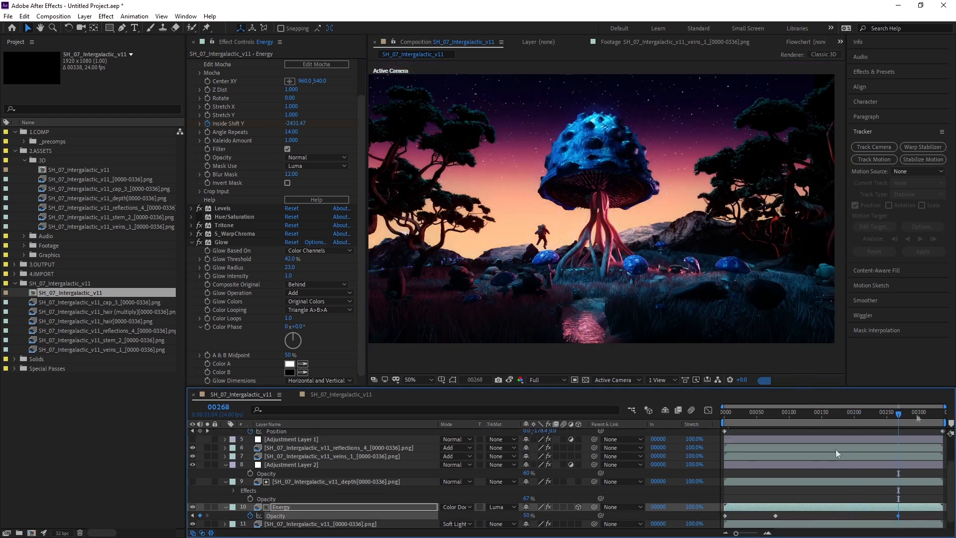
double_click(725, 515)
key(Return)
drag(791, 521, 722, 511)
key(F9)
drag(884, 521, 946, 511)
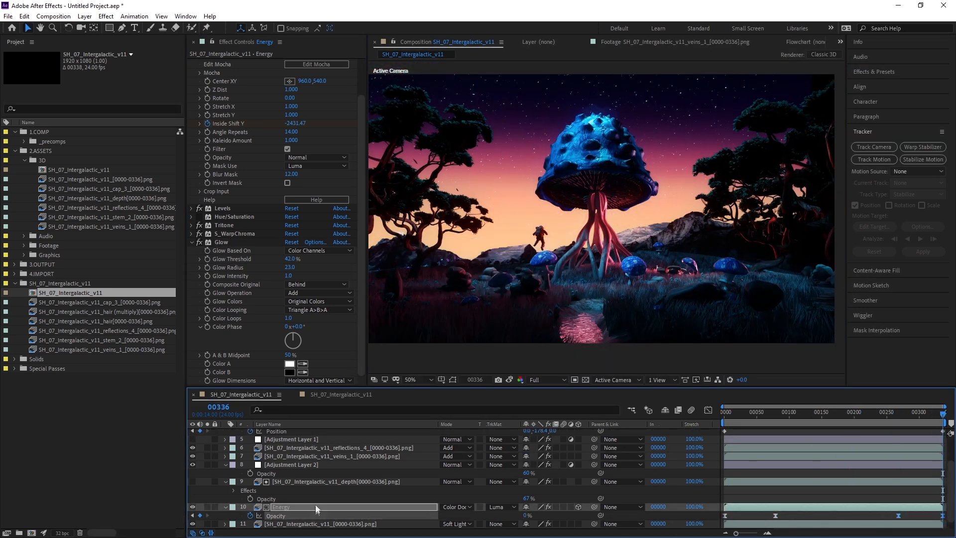
Keyframe S_KaleidoPolar's Inside Shift Y to 0.00 at frame 336, ease its keyframes and smooth the value curve around the second one.
key(u)
key(shift+F3)
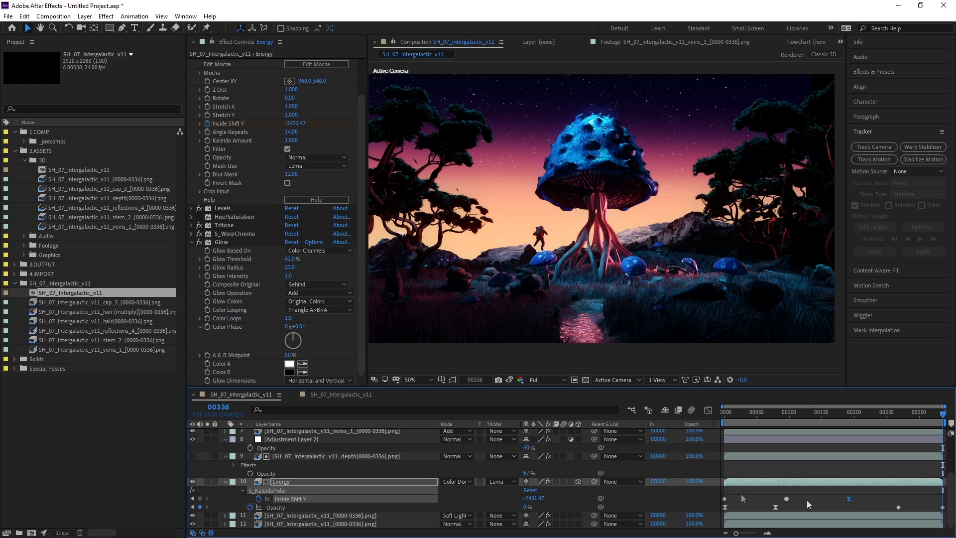
click(786, 498)
key(shift+F3)
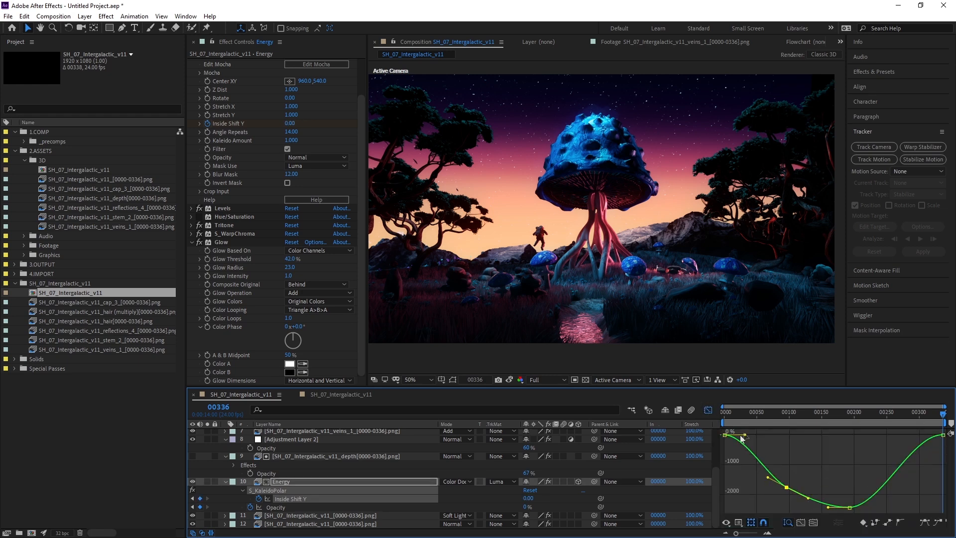
drag(808, 497, 807, 505)
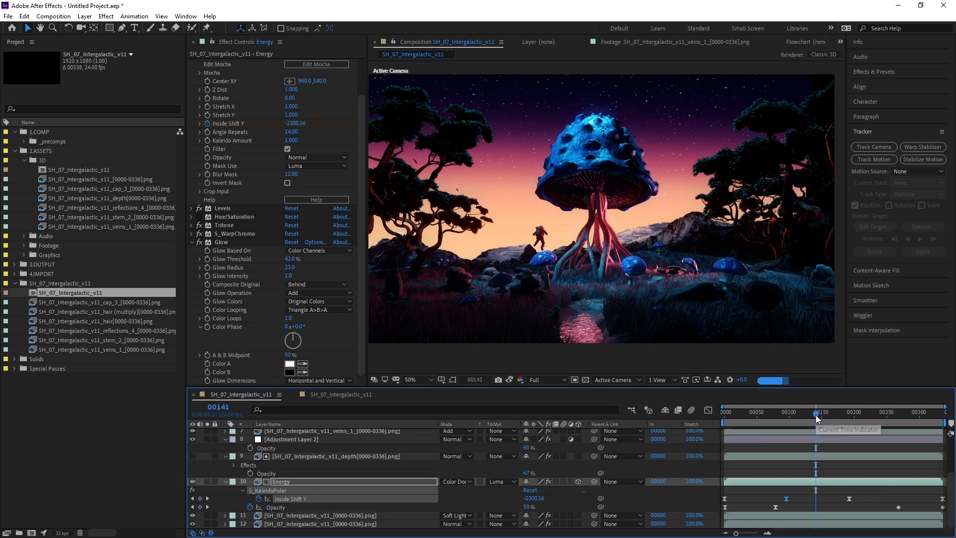
Save the project as SH_07_Mush_v01.
key(ctrl+s)
text(SH_07_Mush_v01)
key(Return)
Add the SH_07_Intergalactic_v11 composition to the render queue.
click(134, 17)
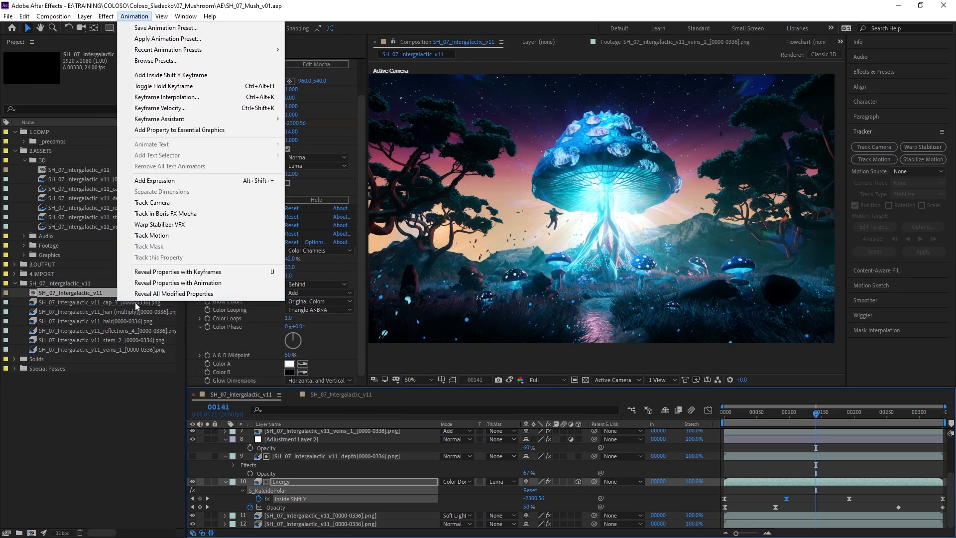
click(54, 16)
key(alt+Tab)
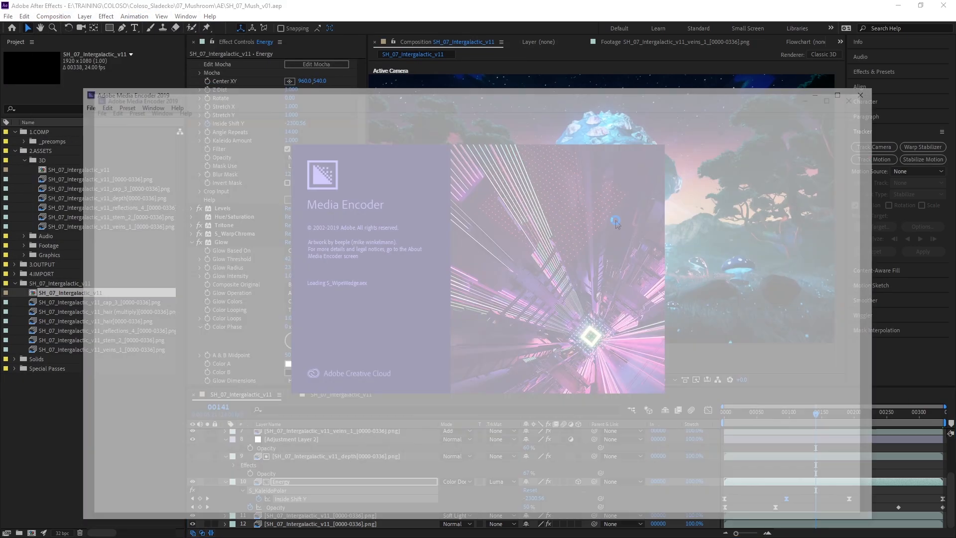
key(alt+Tab)
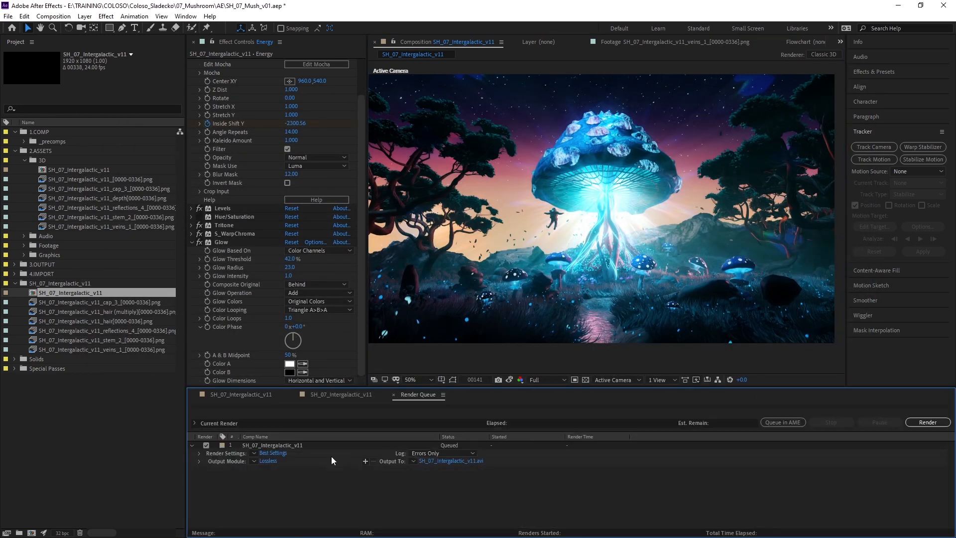
Output the queued composition as a PNG sequence named SH_07_Intergalactic_v11_06_[#####].png in its own subfolder of _OUT and start the render.
click(126, 56)
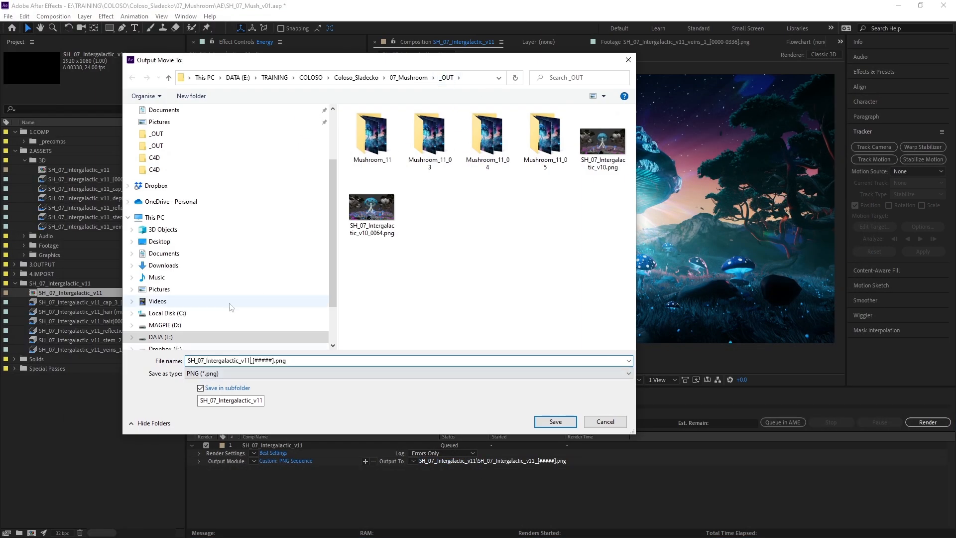
click(567, 426)
key(Return)
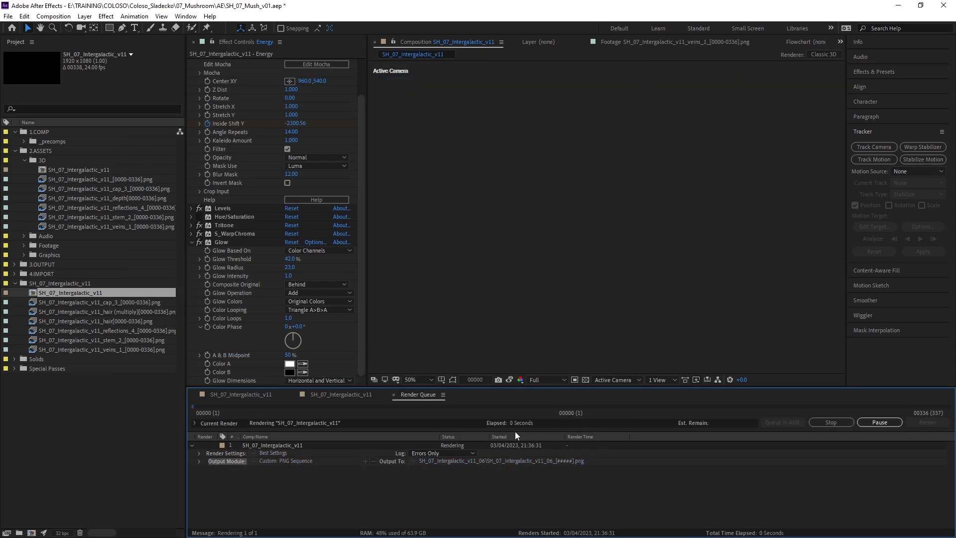